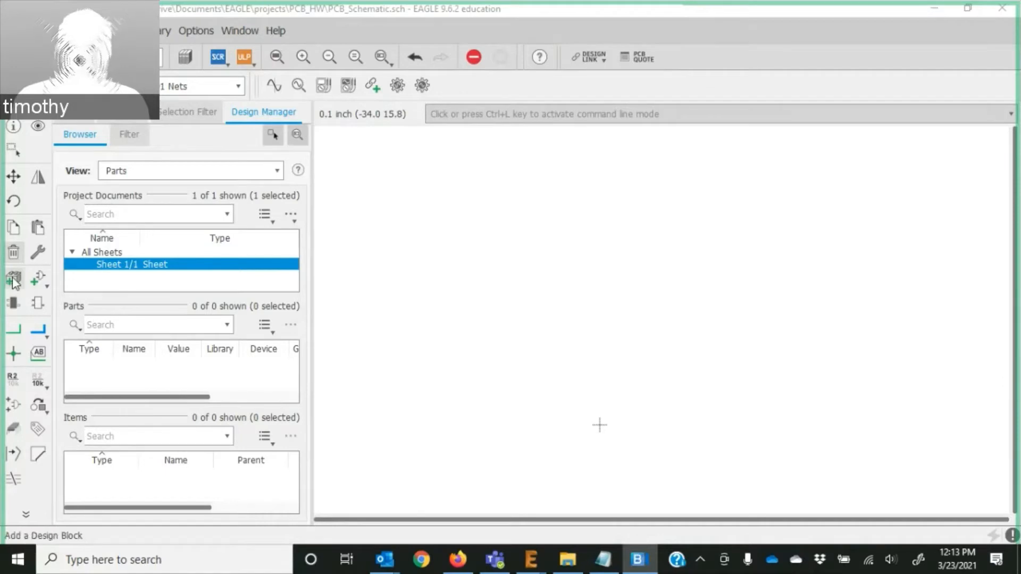
Insert the Audio-Amplifier-with-controlled-Gain_LM386M design block's schematic into the empty sheet, accepting the proposed net names.
left_click(15, 281)
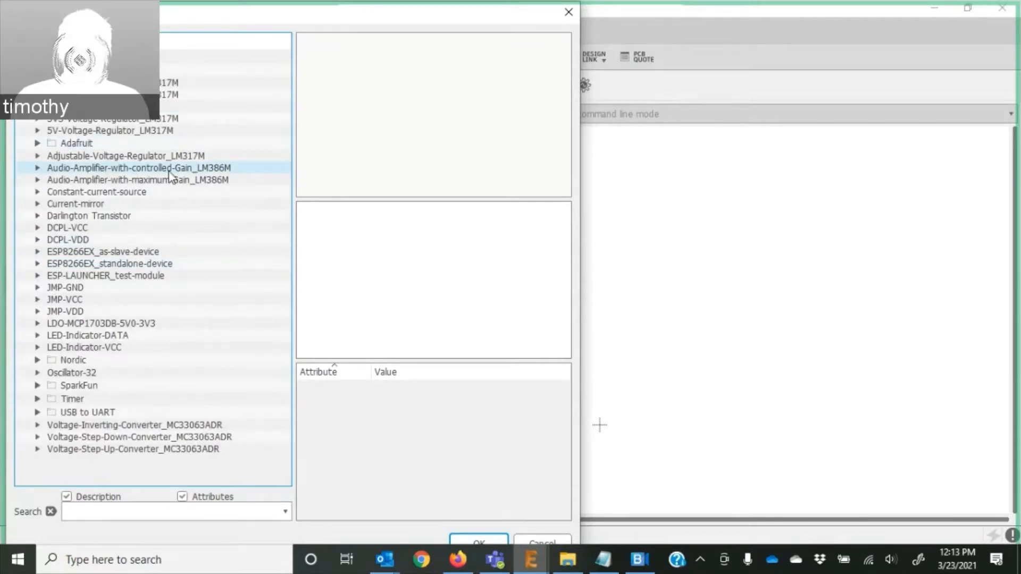
left_click(37, 168)
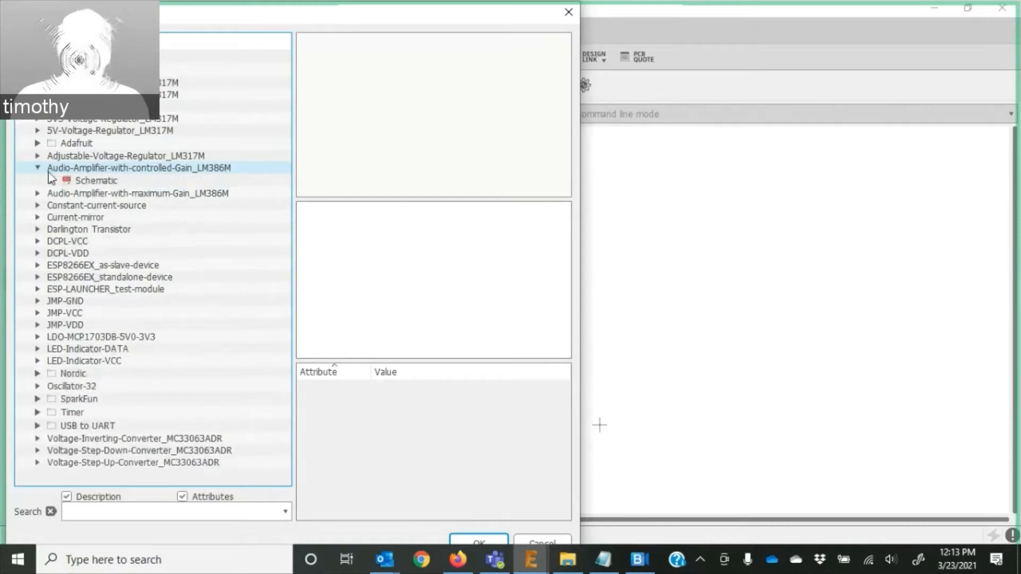
left_click(86, 181)
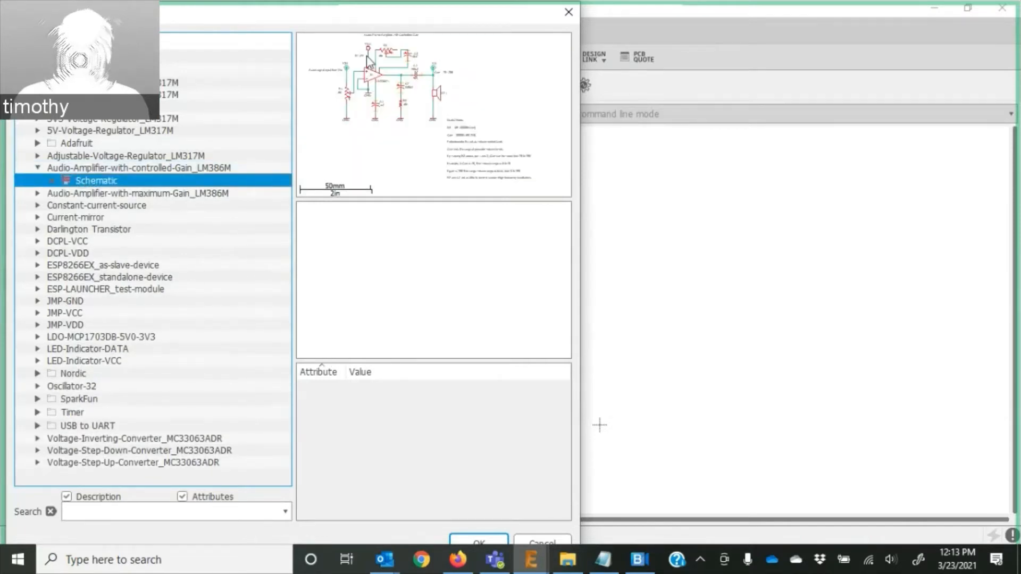
left_click(487, 536)
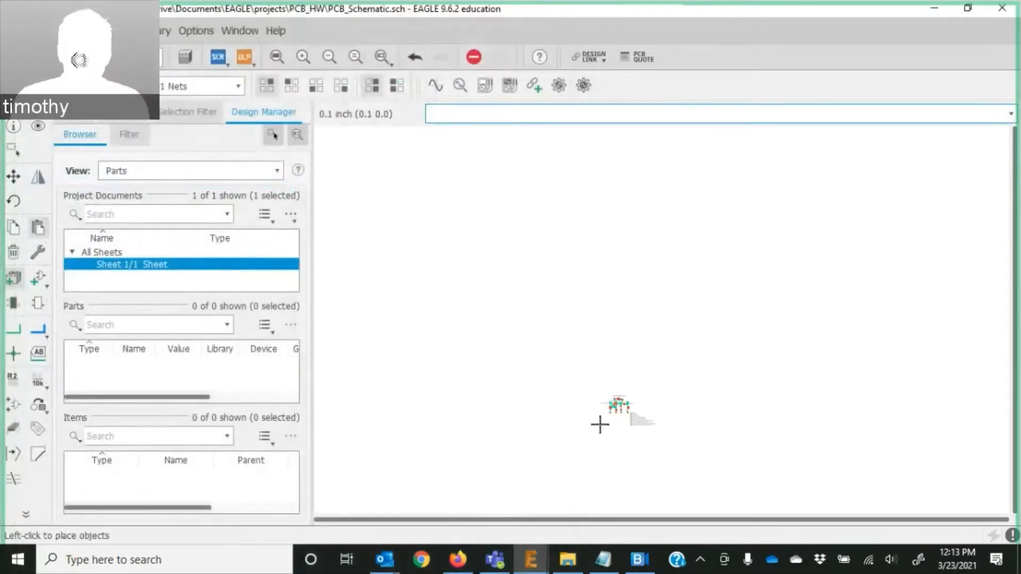
left_click(701, 419)
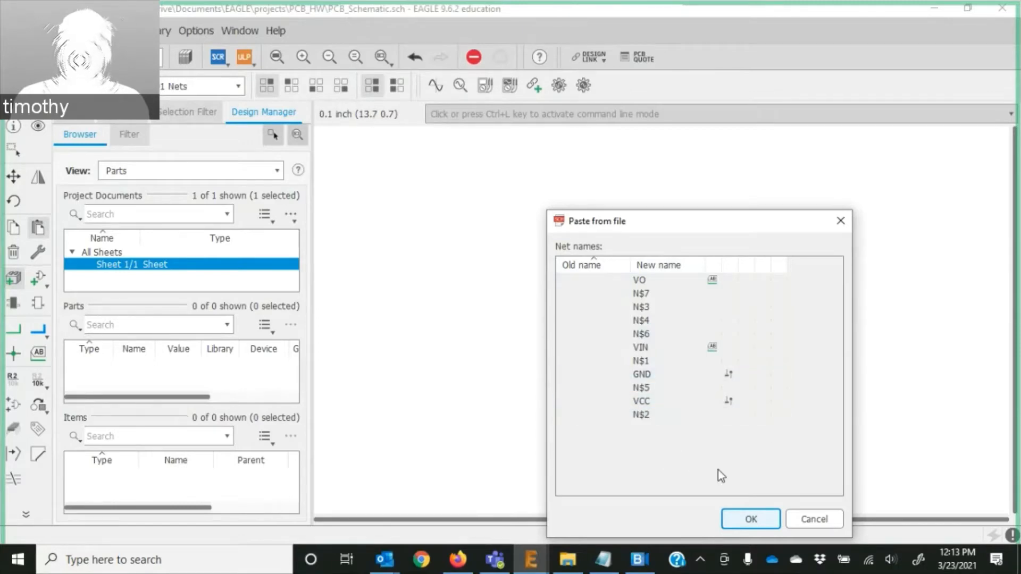
left_click(751, 519)
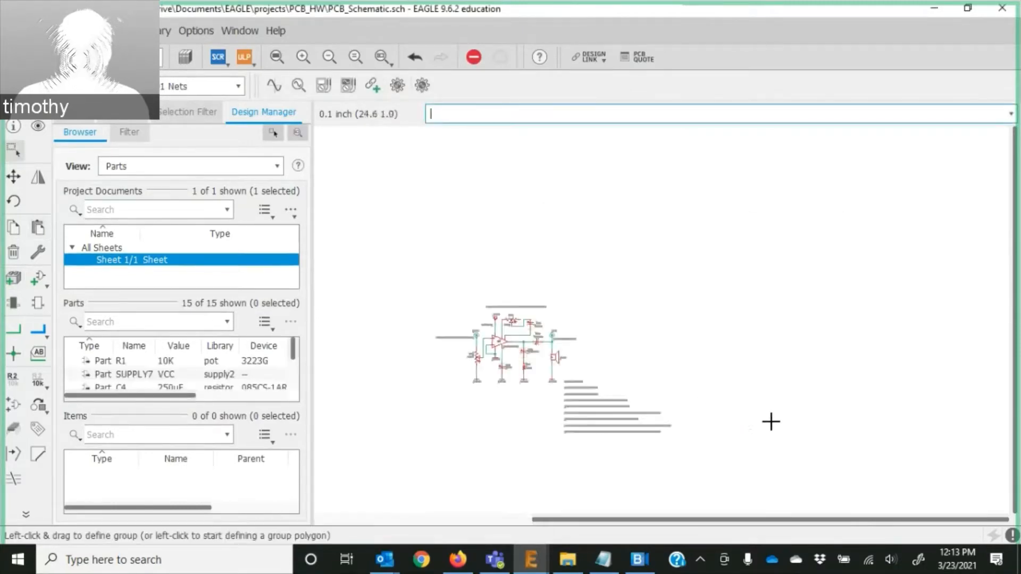
Examine the placed amplifier circuit and its useful notes on gain, R3 and the volume potentiometer R1.
scroll(393, 340, "up", 3)
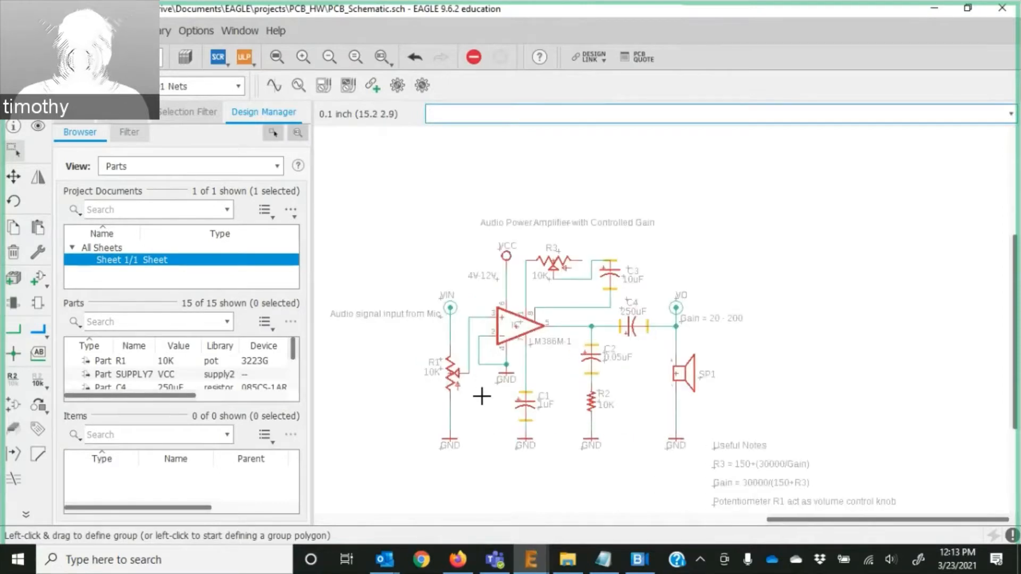
scroll(482, 396, "down", 2)
scroll(598, 451, "up", 2)
scroll(720, 369, "up", 4)
scroll(828, 309, "up", 2)
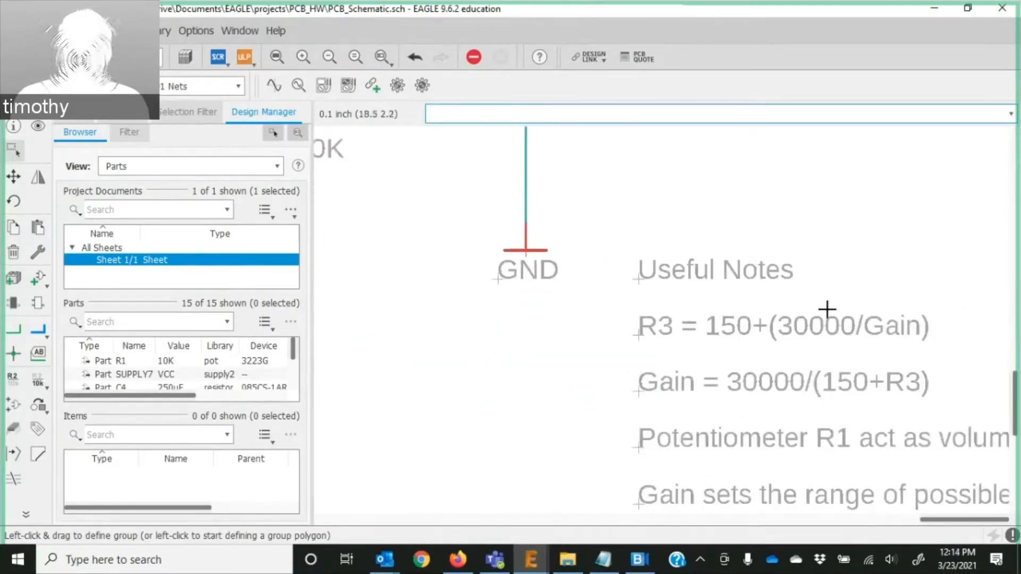
scroll(513, 237, "down", 2)
scroll(611, 267, "down", 1)
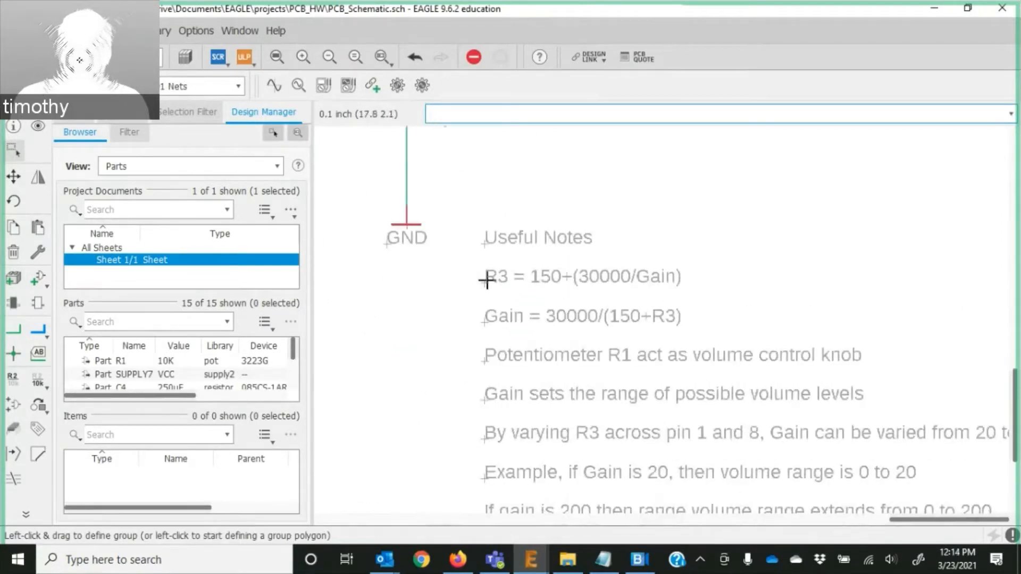
scroll(483, 301, "down", 4)
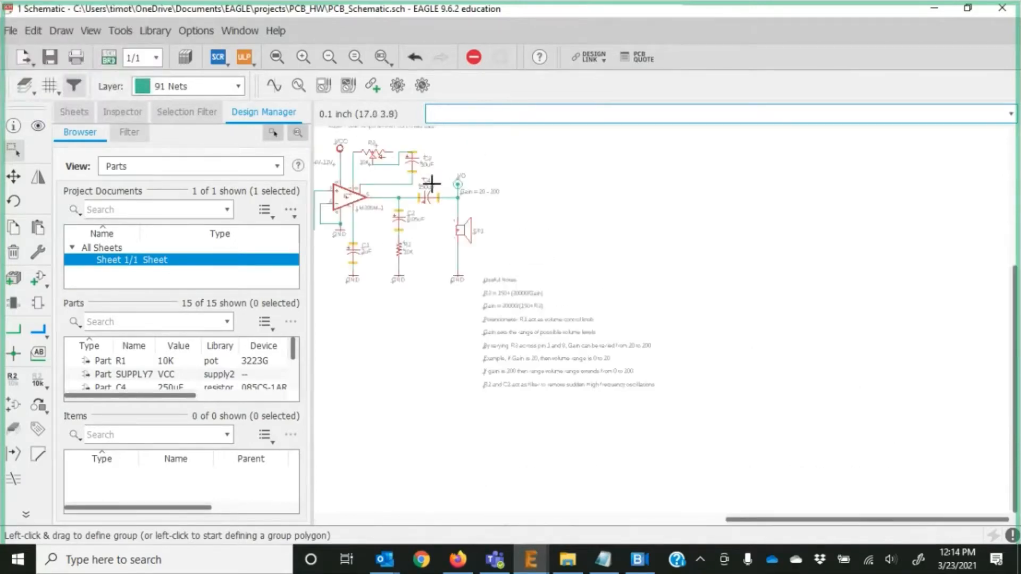
scroll(388, 247, "up", 4)
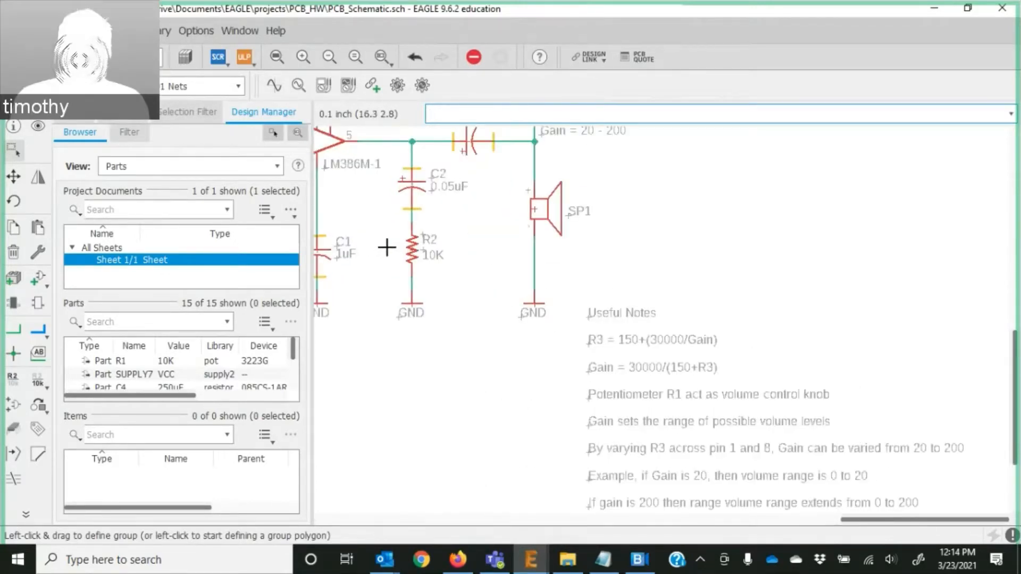
scroll(387, 247, "down", 4)
scroll(487, 237, "up", 4)
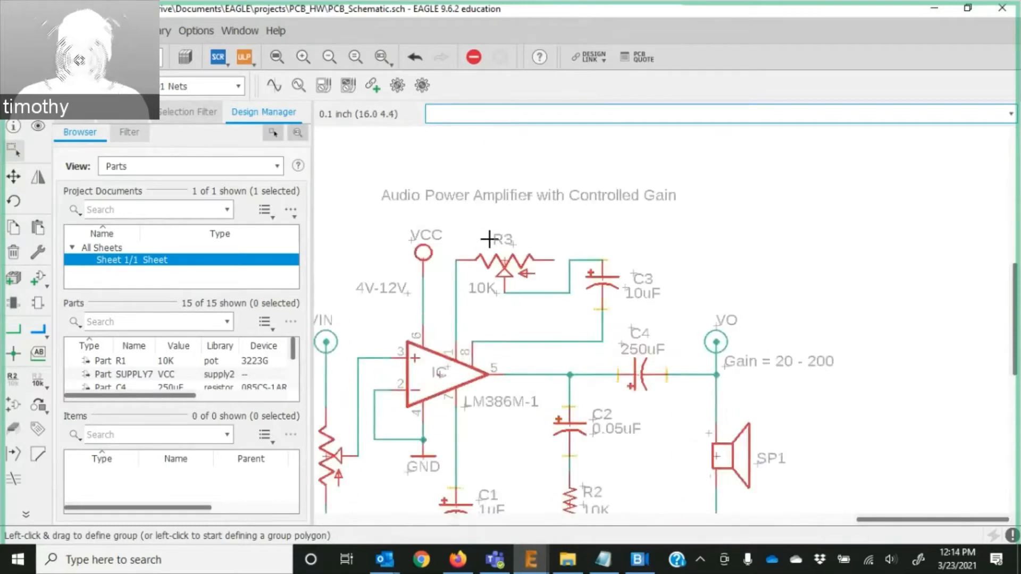
scroll(489, 239, "up", 2)
scroll(534, 289, "down", 5)
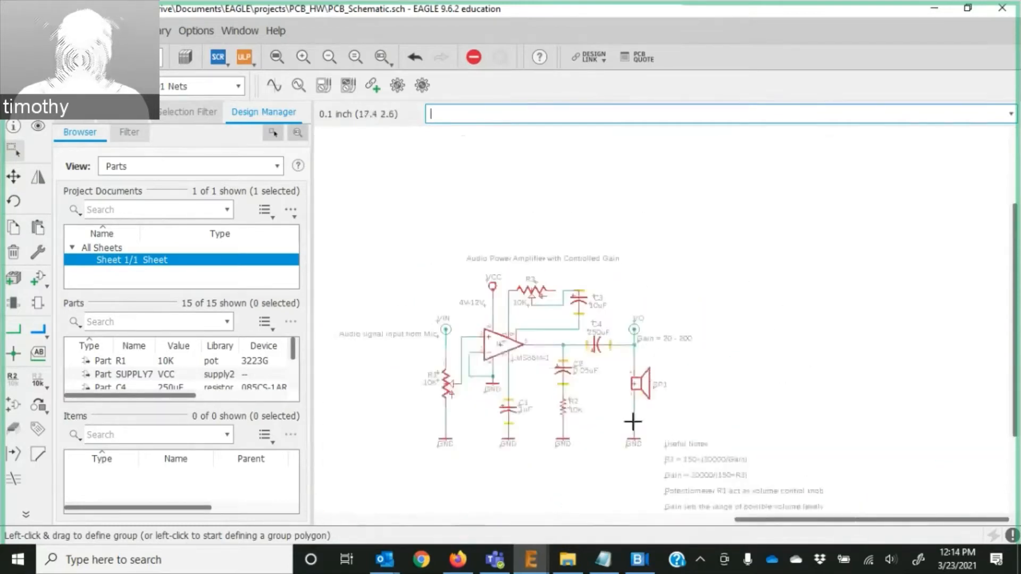
scroll(661, 406, "up", 2)
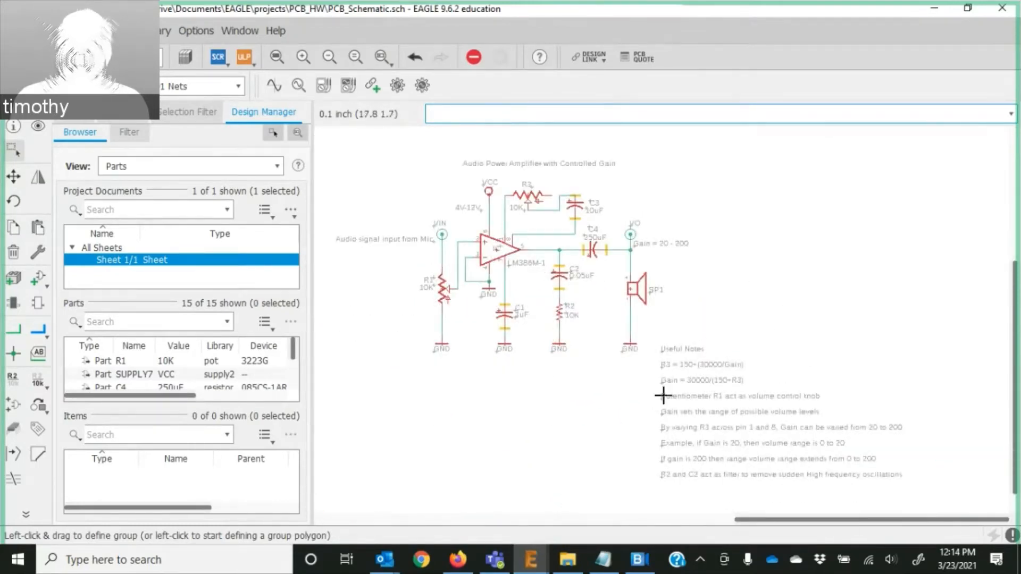
scroll(661, 396, "up", 3)
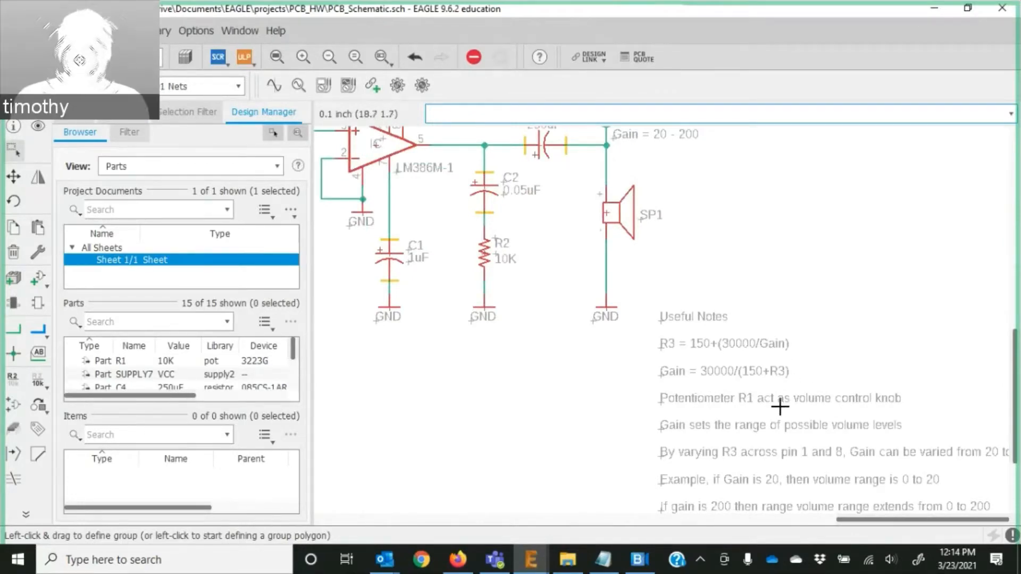
Inspect the package options for potentiometer R1 and the TRIM_US-3223G description, leaving the package as it is.
scroll(780, 407, "down", 5)
scroll(483, 326, "up", 10)
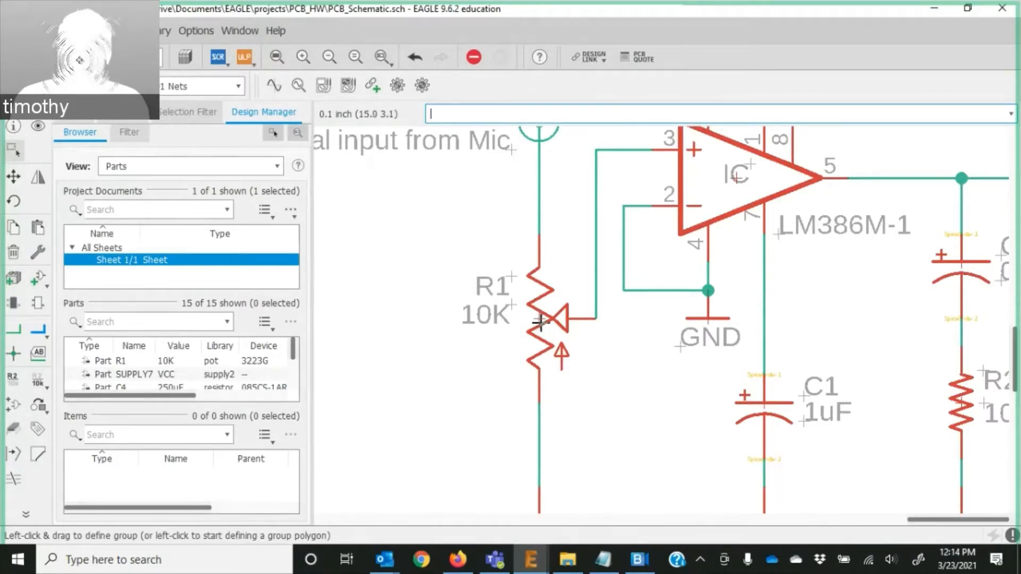
scroll(540, 322, "up", 8)
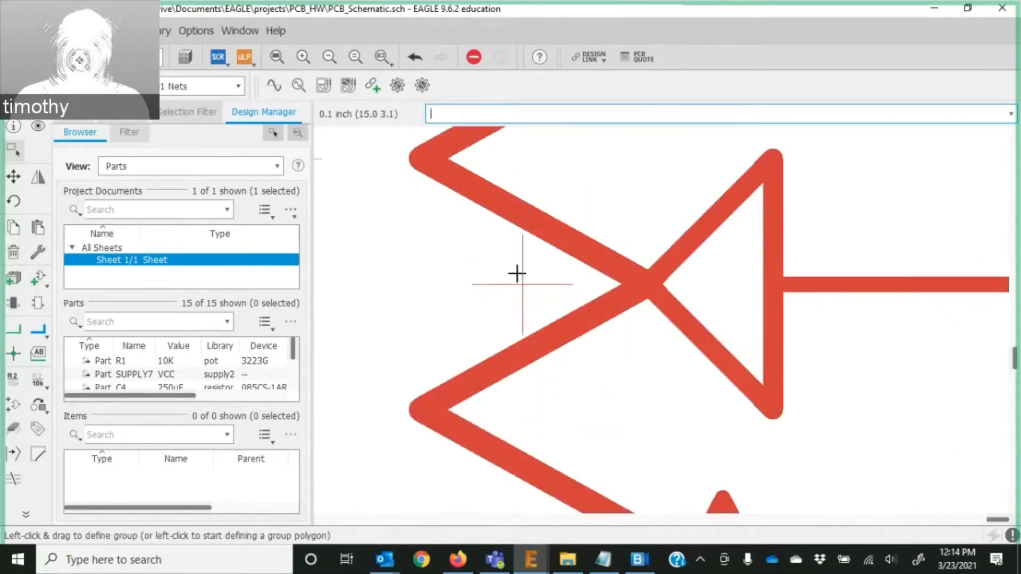
scroll(547, 314, "down", 4)
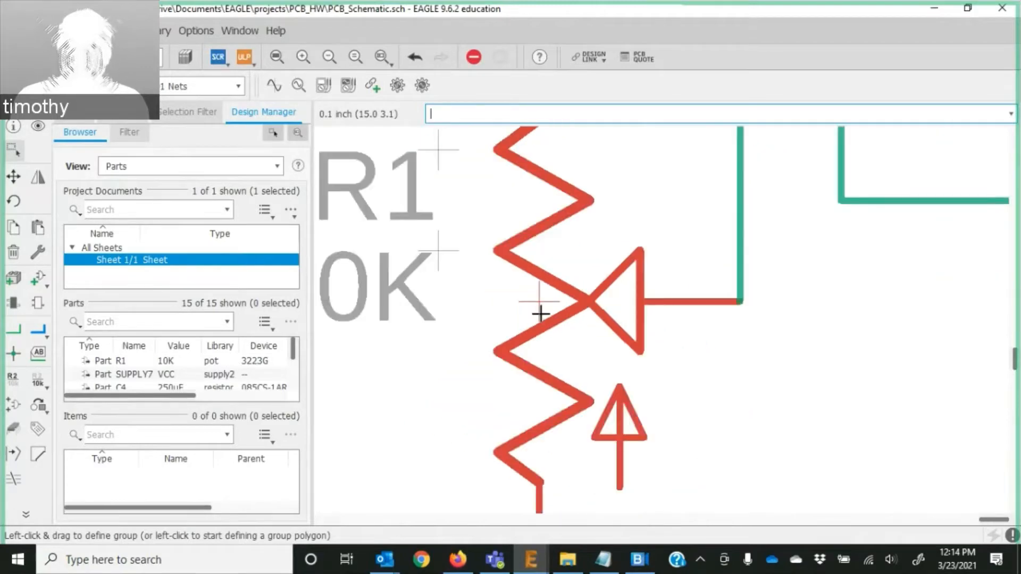
scroll(540, 314, "down", 3)
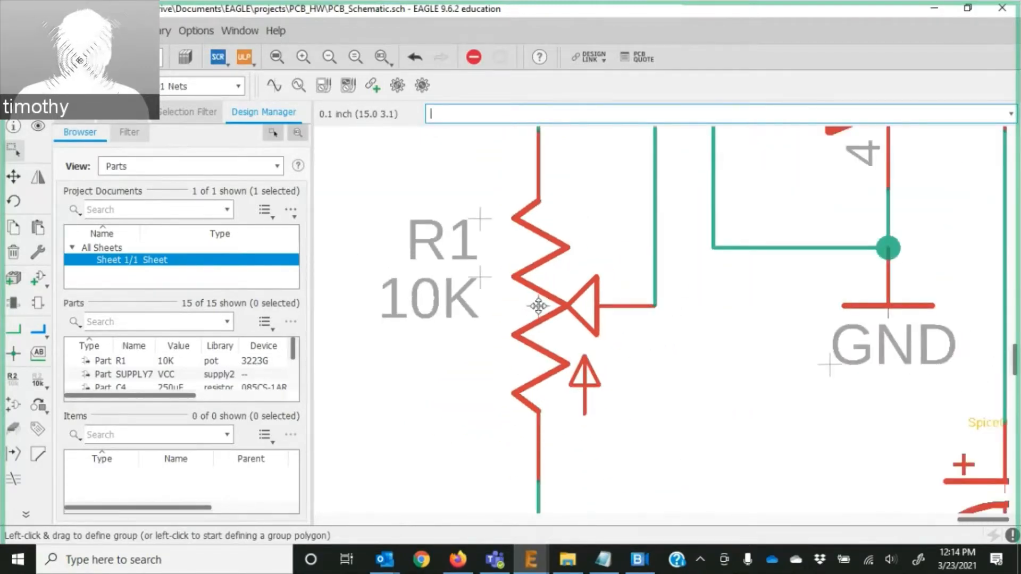
right_click(539, 307)
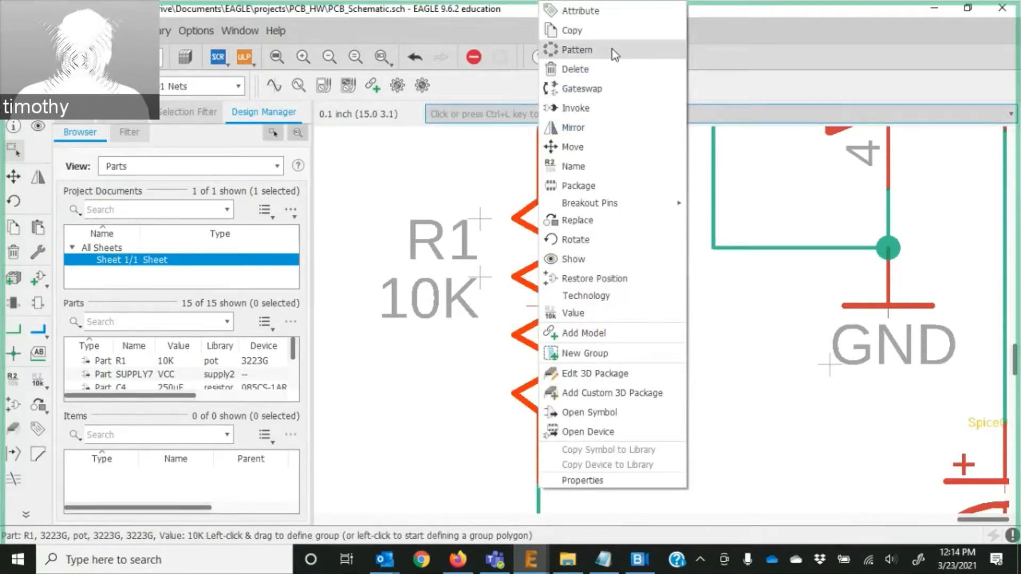
left_click(585, 187)
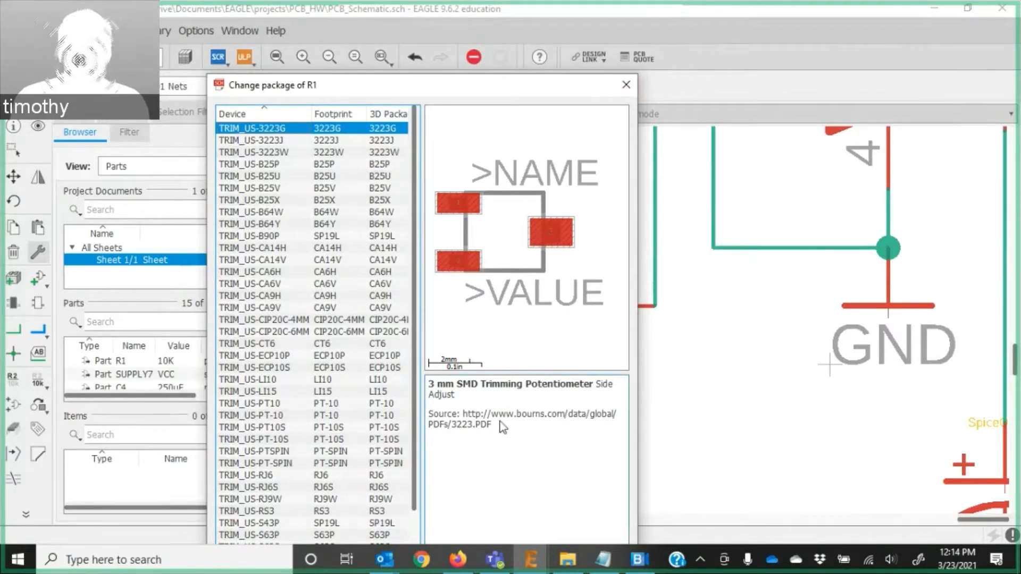
left_click(625, 86)
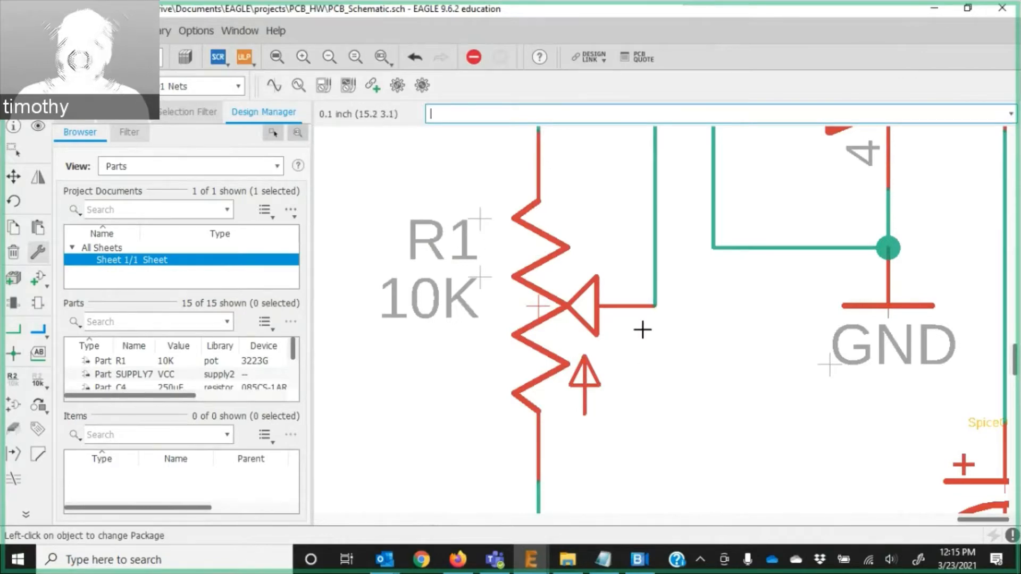
Open the package options for potentiometer R3 and copy the datasheet URL from the TRIM_US-3223G description.
scroll(616, 311, "down", 2)
scroll(616, 312, "down", 2)
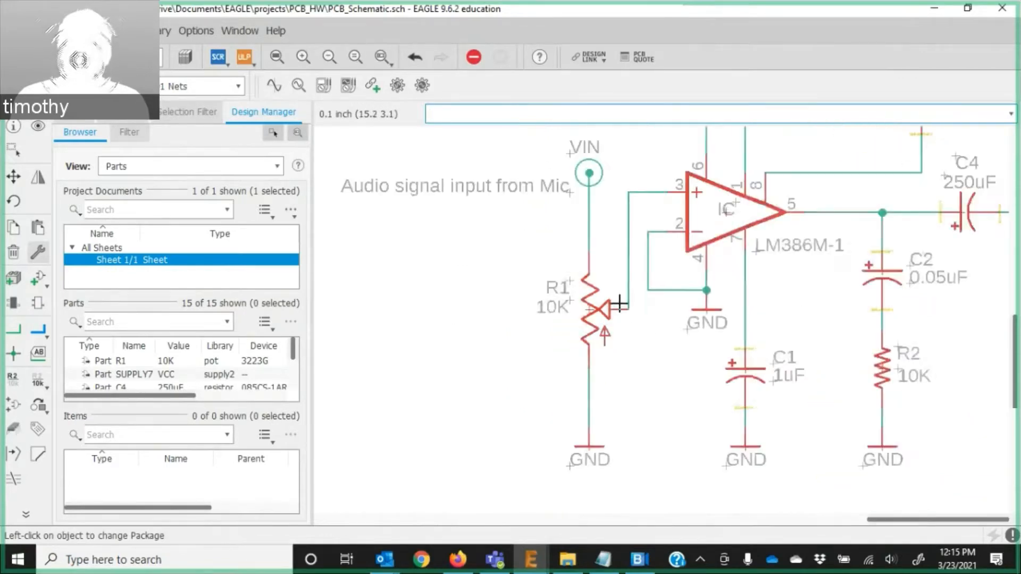
scroll(591, 304, "down", 4)
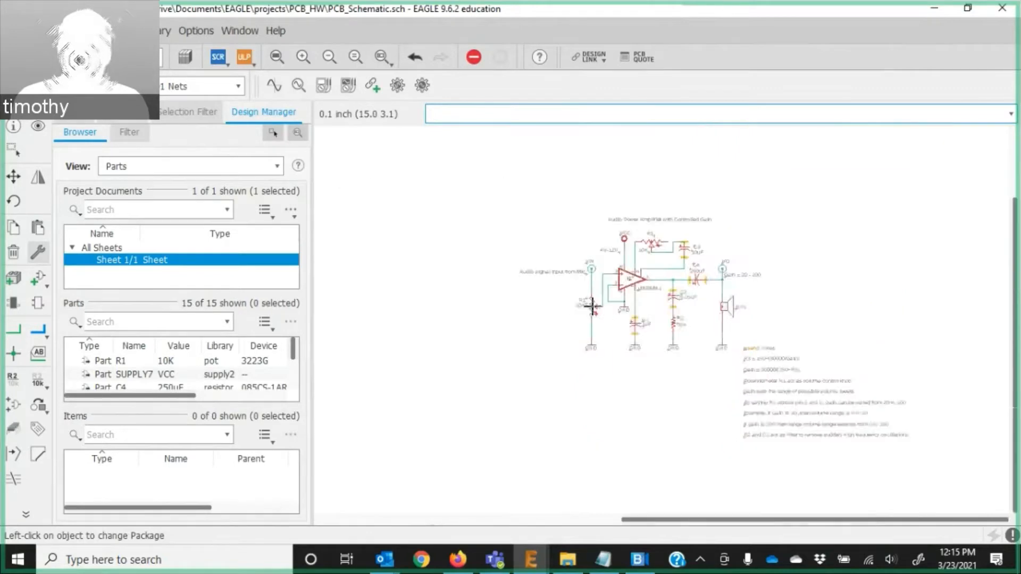
scroll(683, 278, "up", 2)
scroll(597, 216, "up", 5)
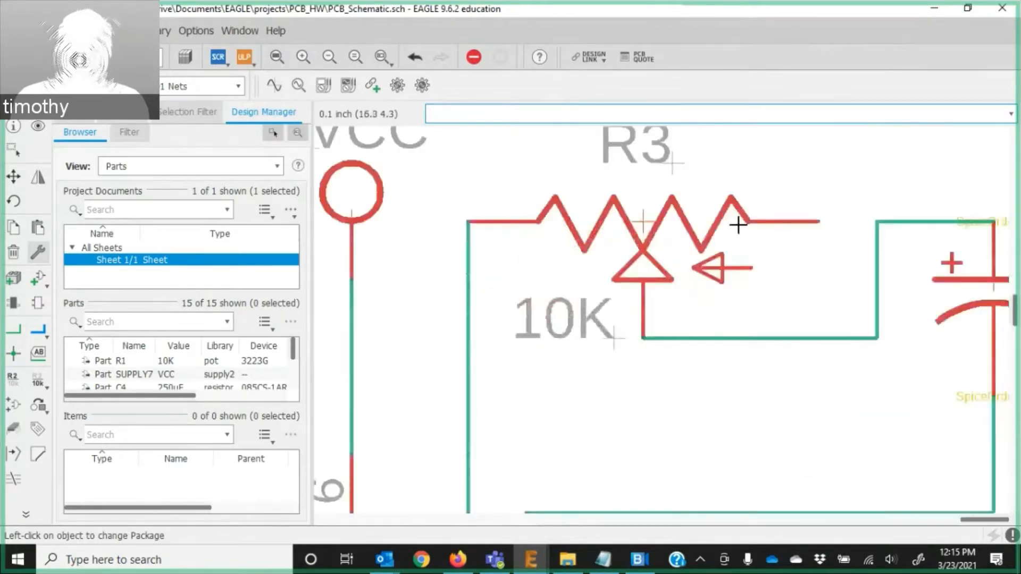
right_click(643, 219)
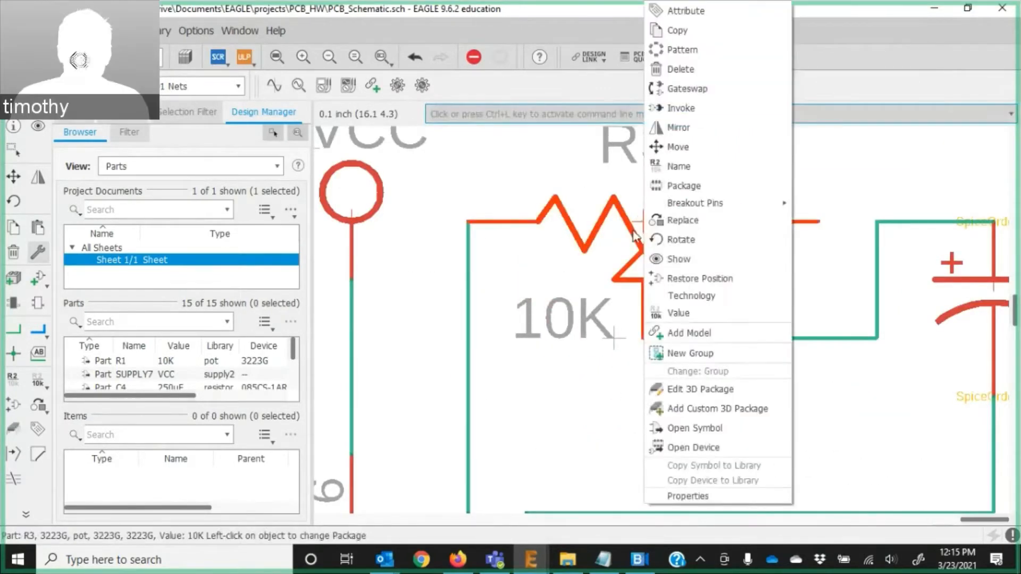
left_click(699, 186)
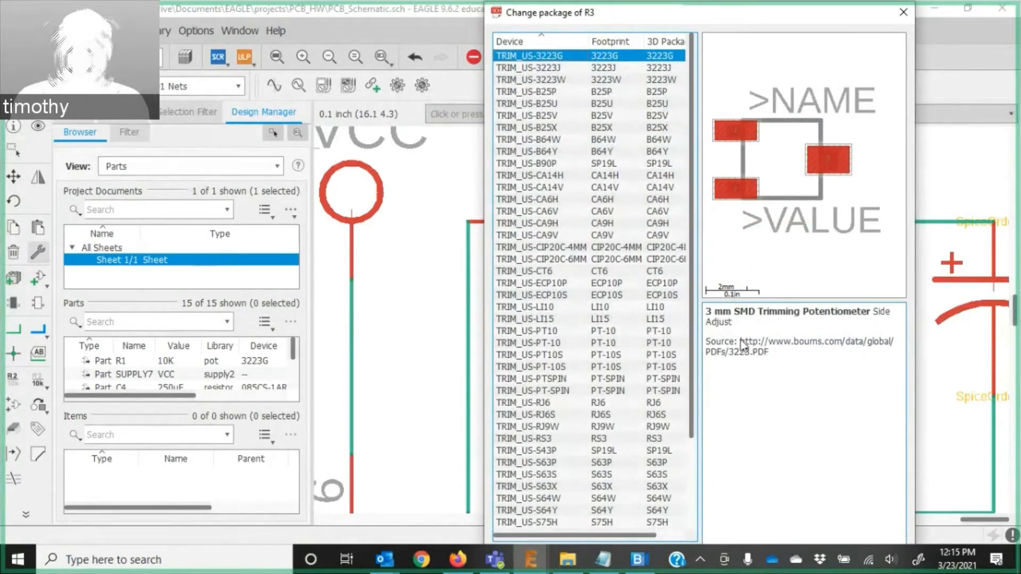
left_click_drag(741, 341, 750, 353)
right_click(755, 347)
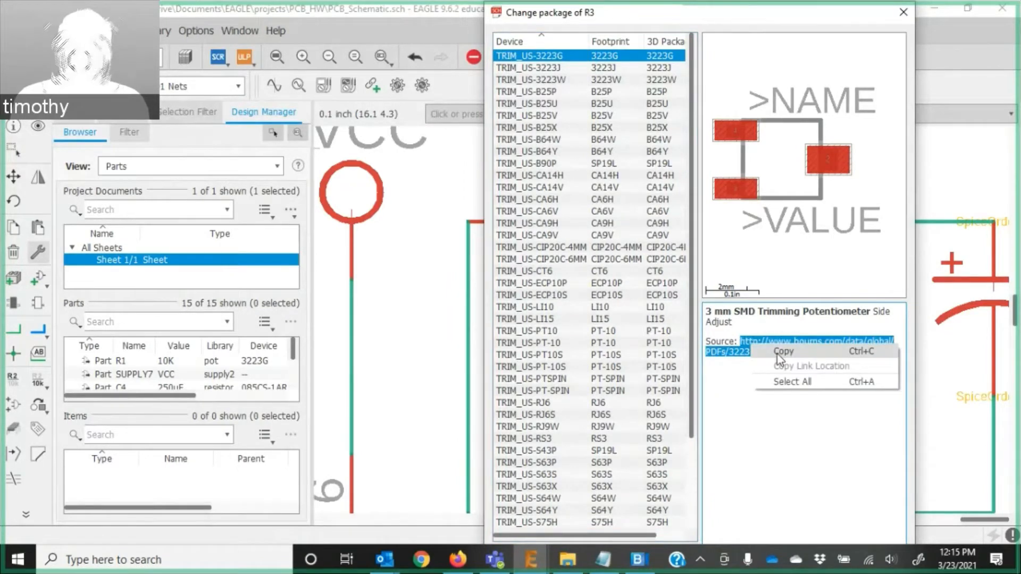
left_click(778, 353)
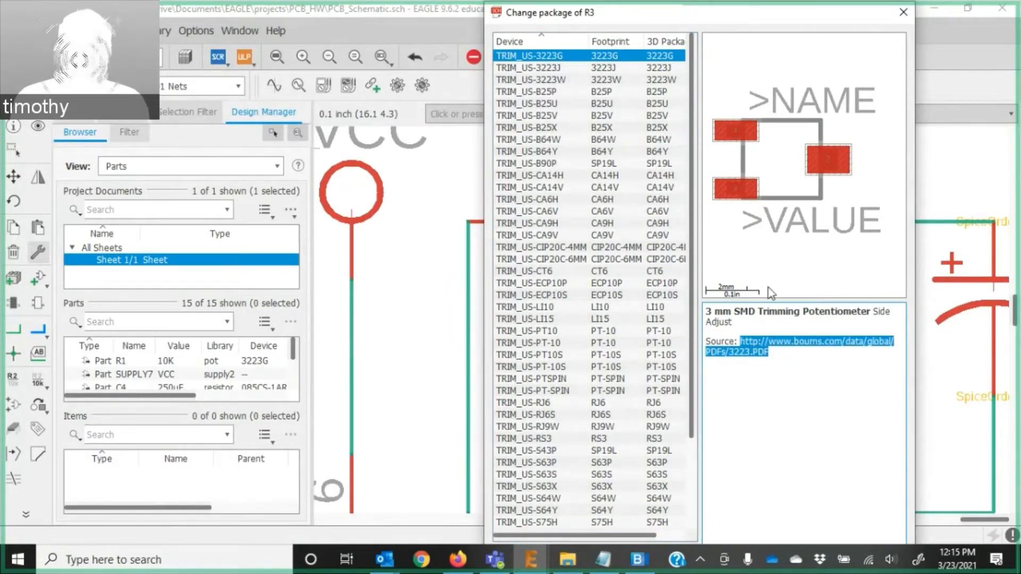
Switch to Firefox, open the copied 3223.PDF datasheet link in a new tab and look through the potentiometer's specifications and dimensions.
left_click(462, 563)
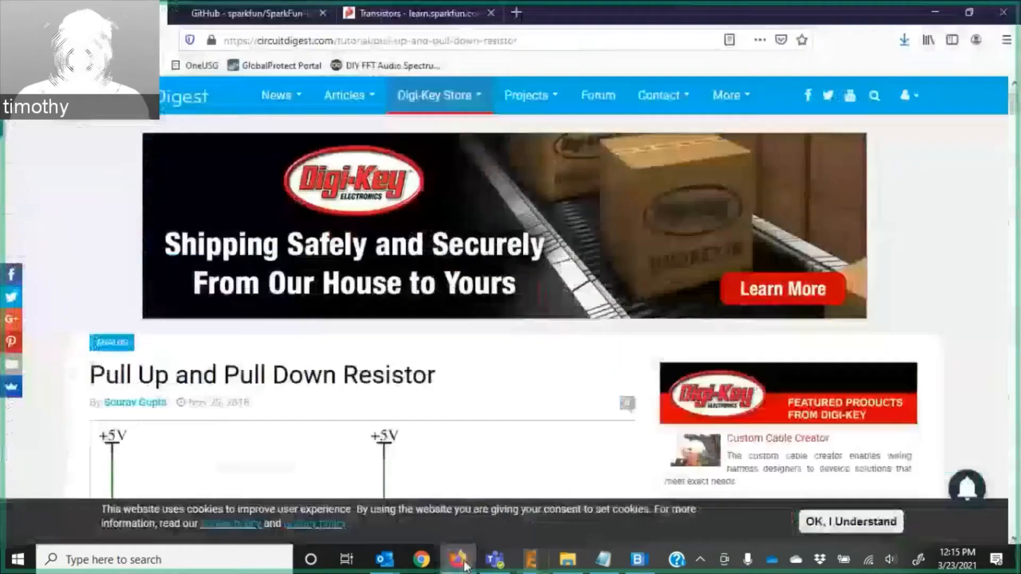
double_click(774, 18)
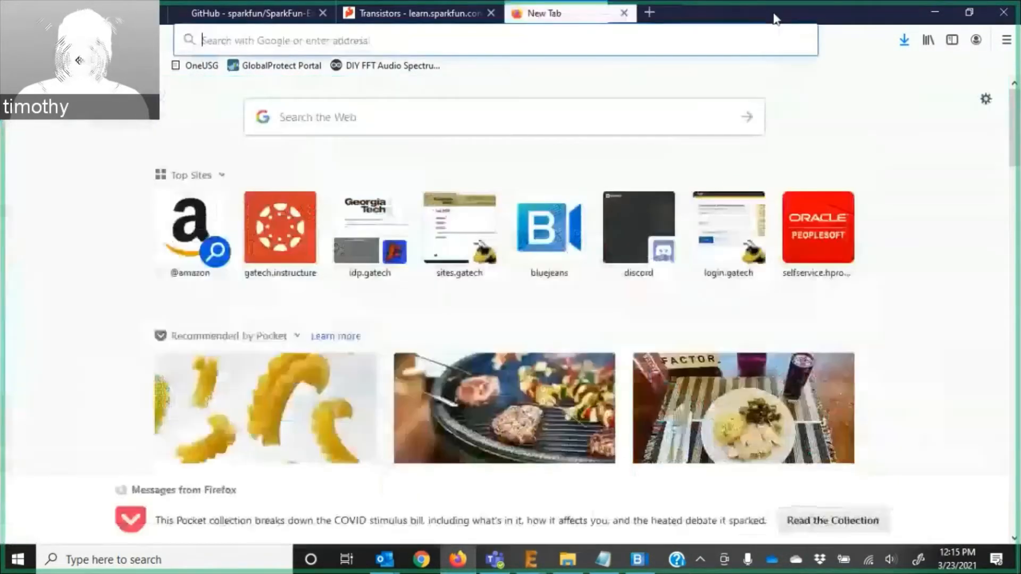
key("ctrl+v")
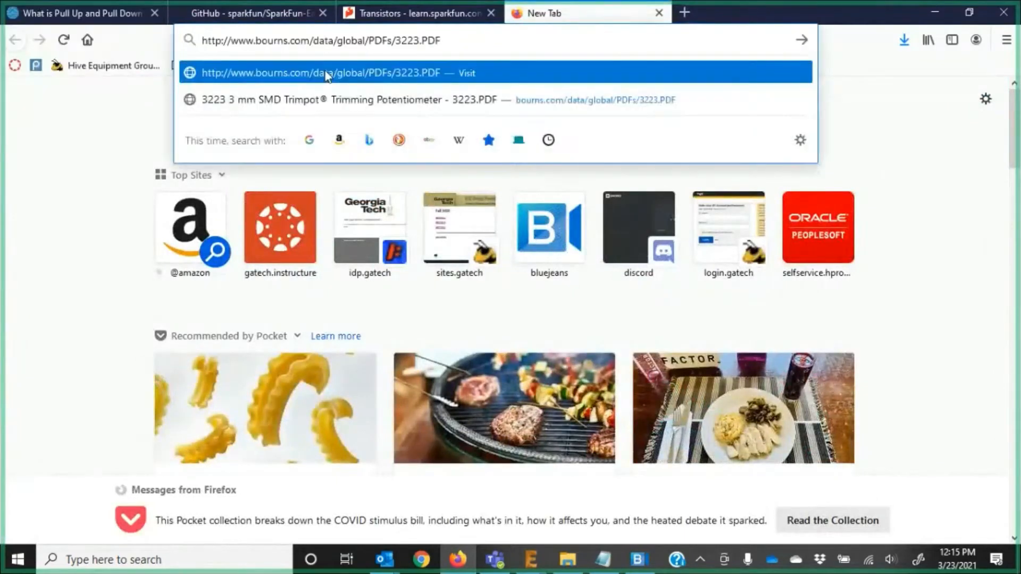
key("Return")
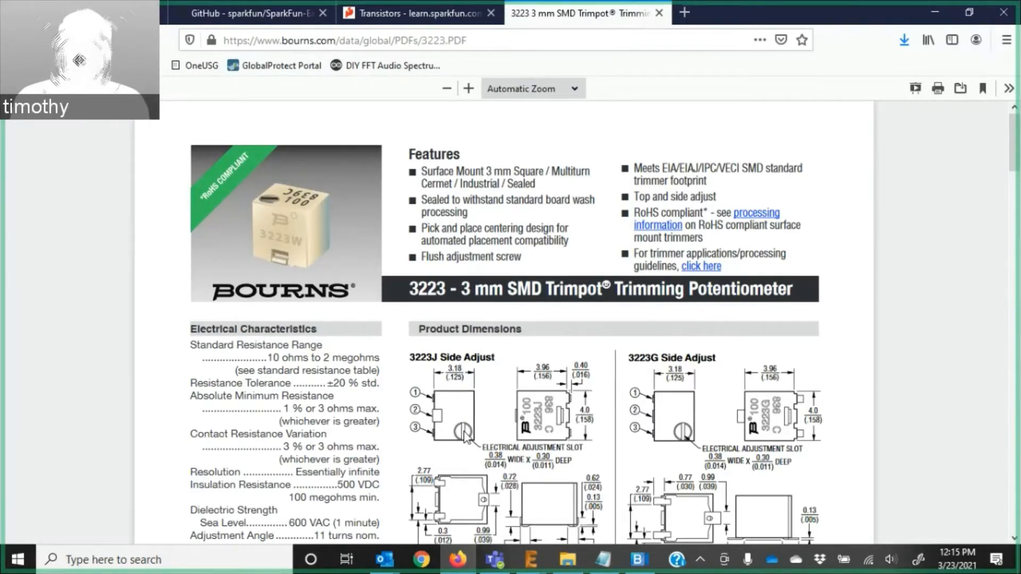
scroll(468, 433, "down", 20)
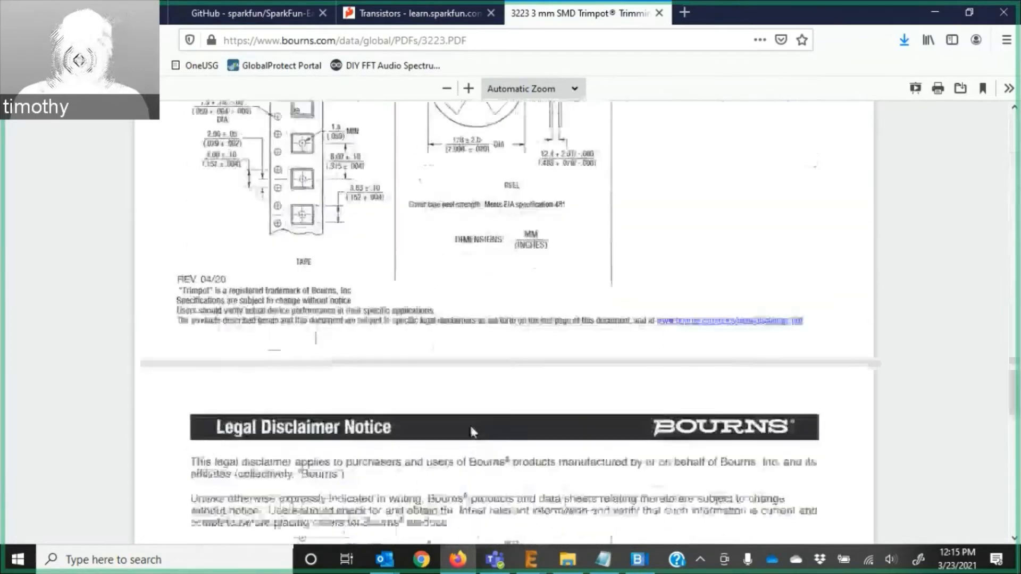
scroll(471, 433, "up", 15)
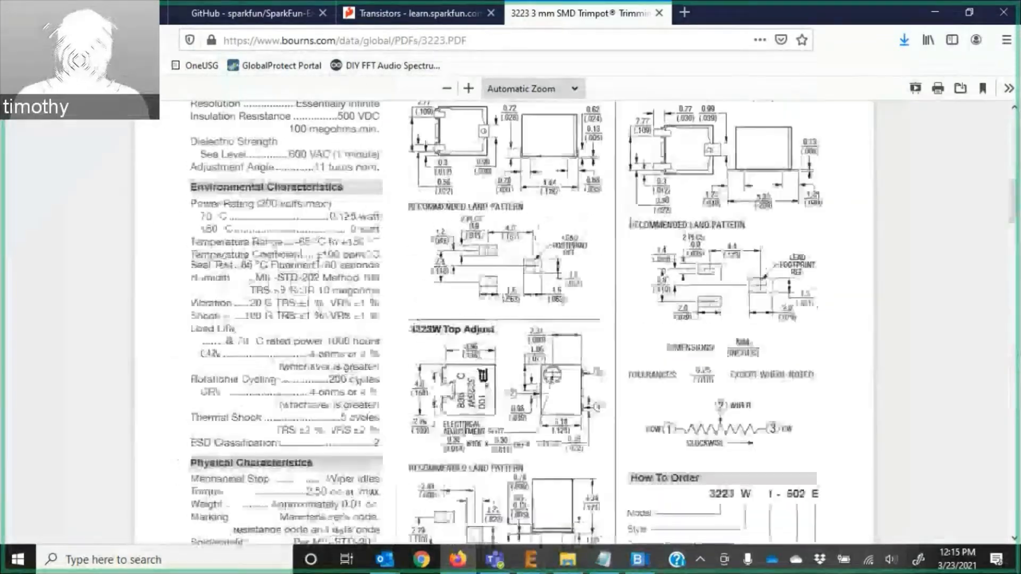
Search the web in a new tab for "adjustable resistor" and open the Bourns PDB181-K420K-203B potentiometer page at Mouser.
scroll(477, 420, "up", 5)
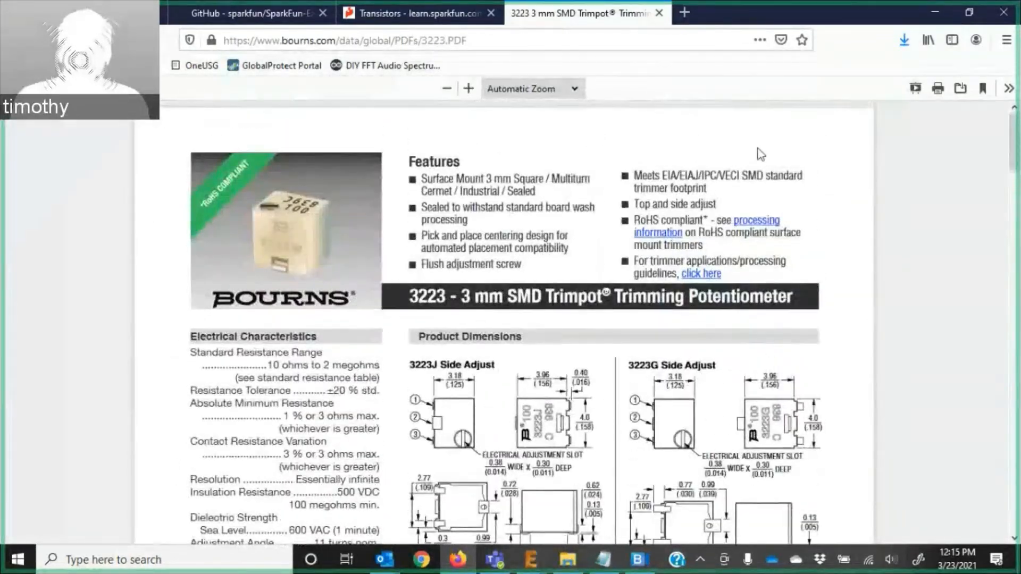
left_click(685, 12)
left_click(690, 36)
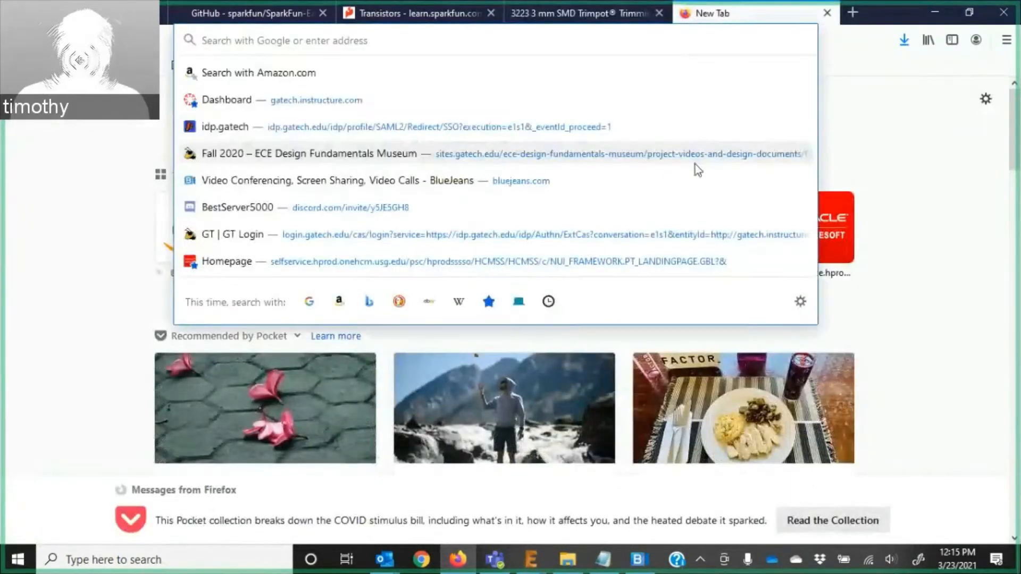
type("ad")
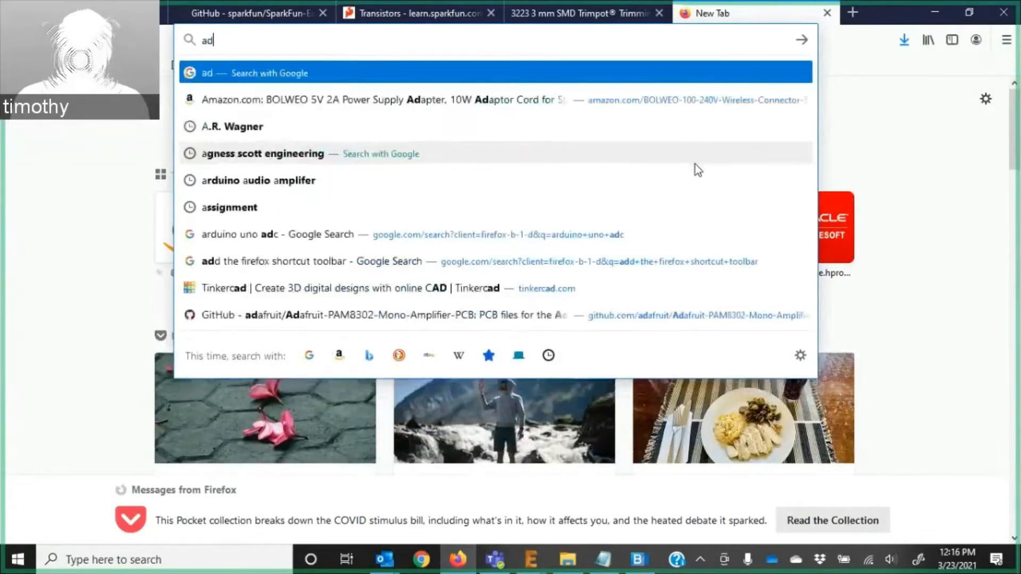
type("justable resistor")
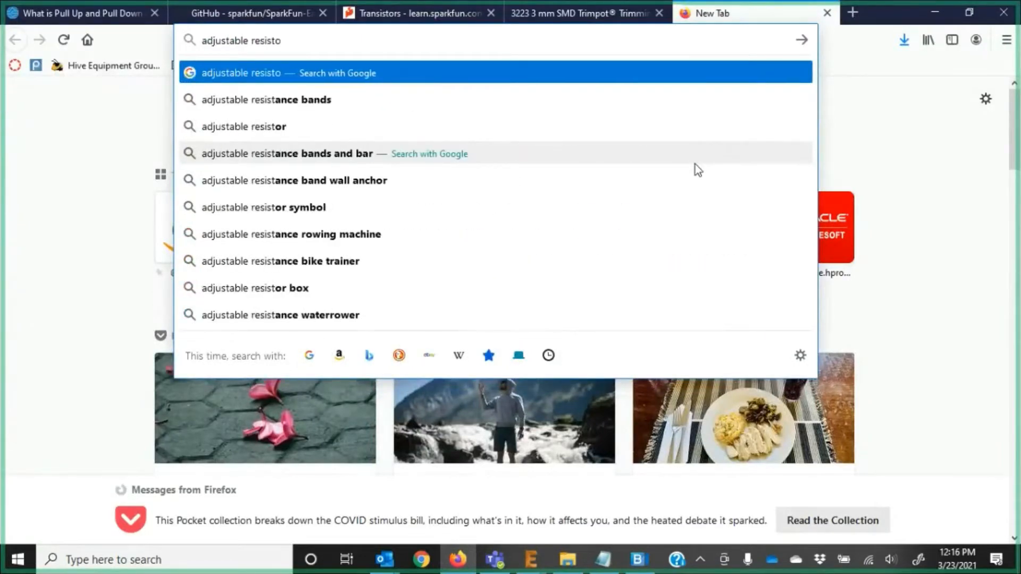
key("Return")
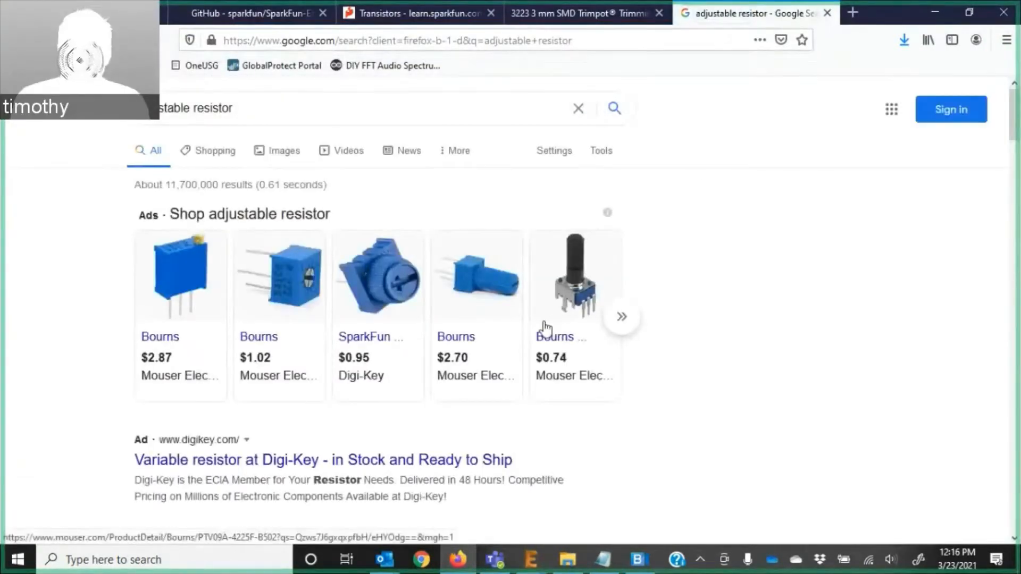
left_click(623, 319)
left_click(670, 278)
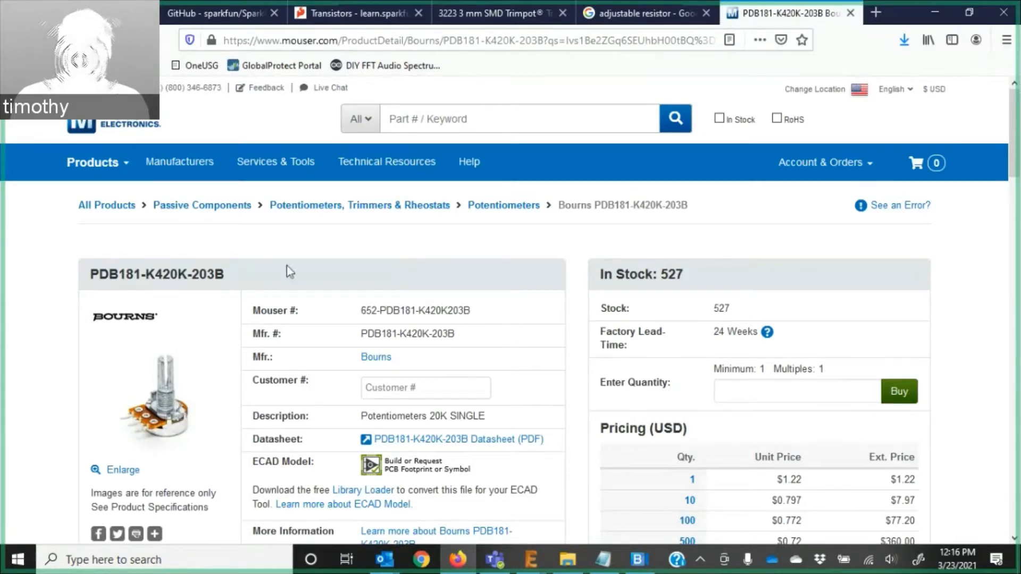
Switch back to EAGLE, close R3's package options without a change and read the amplifier's useful notes on gain and volume range.
left_click(934, 18)
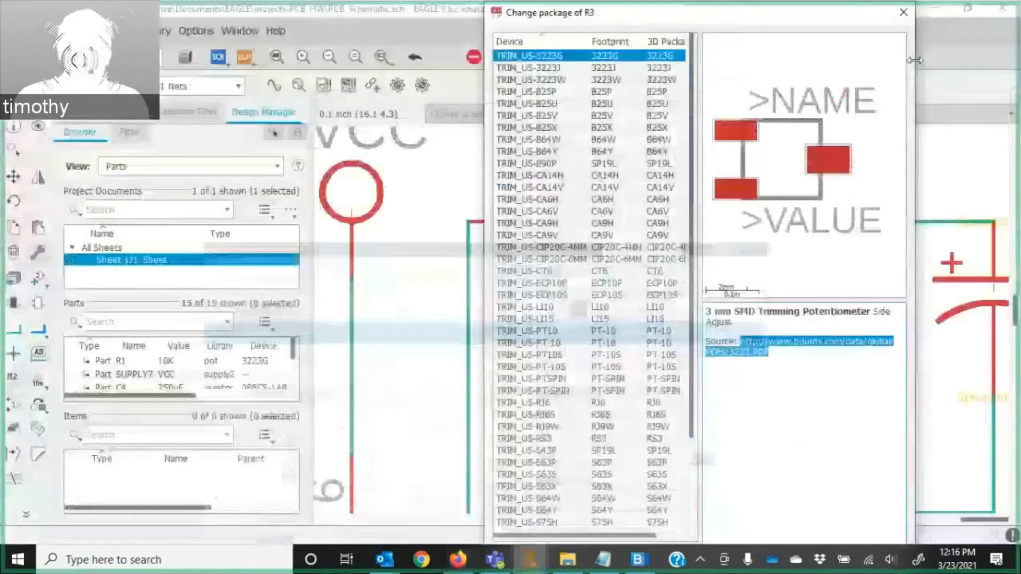
left_click(905, 16)
scroll(650, 365, "down", 5)
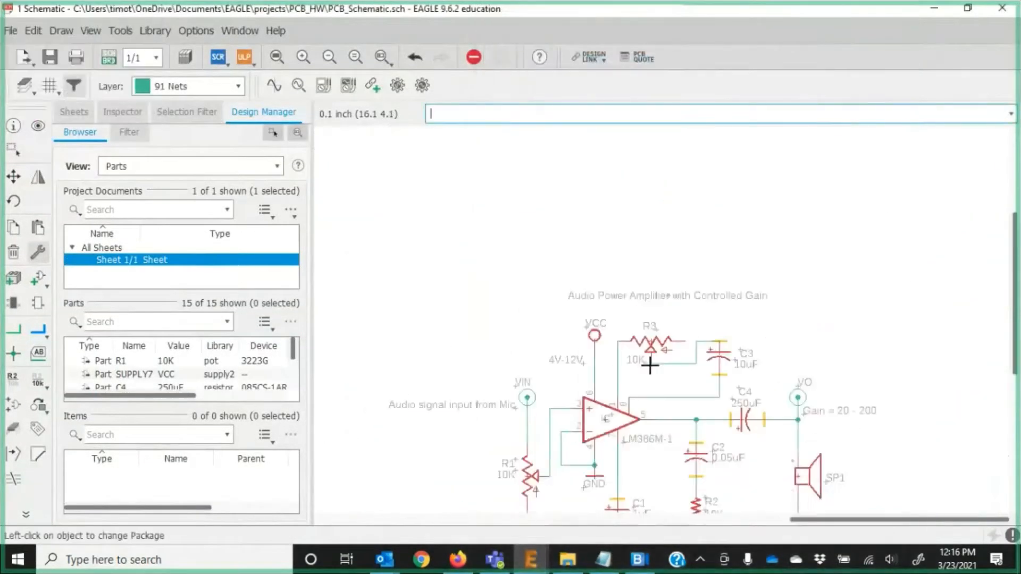
scroll(686, 481, "down", 2)
scroll(705, 481, "down", 3)
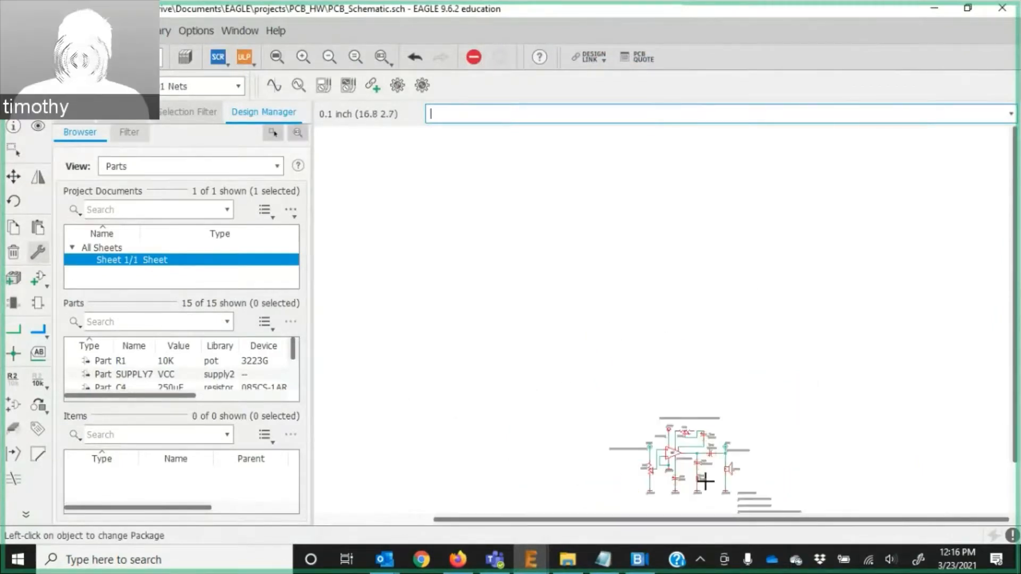
scroll(761, 500, "up", 5)
scroll(736, 468, "up", 3)
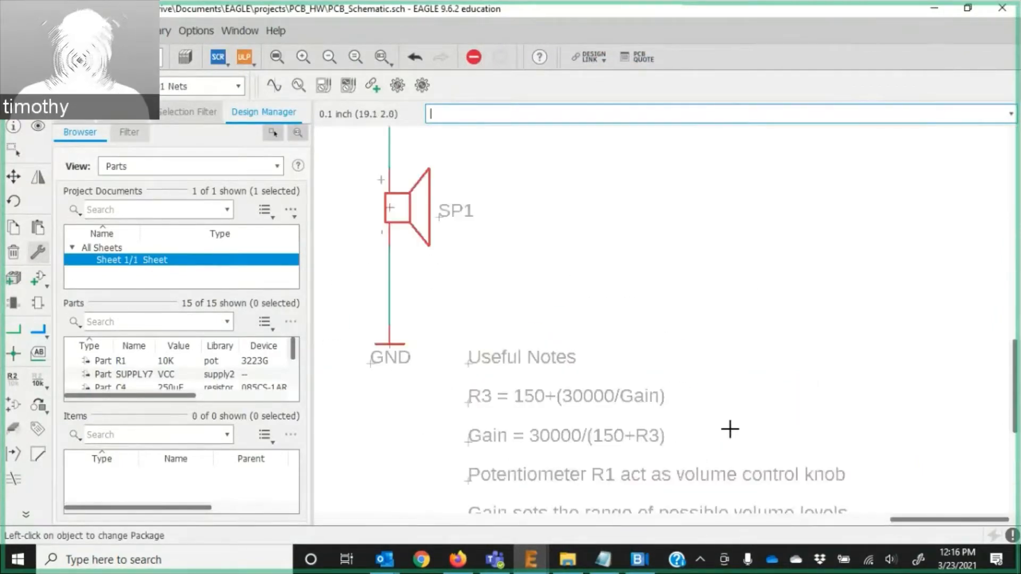
middle_click_drag(730, 430, 722, 175)
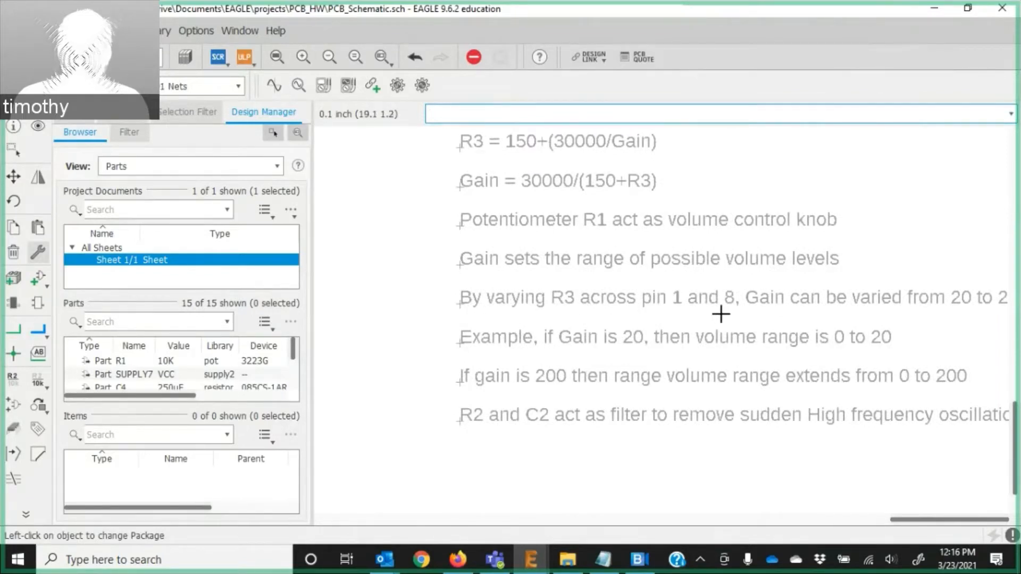
middle_click_drag(724, 314, 513, 312)
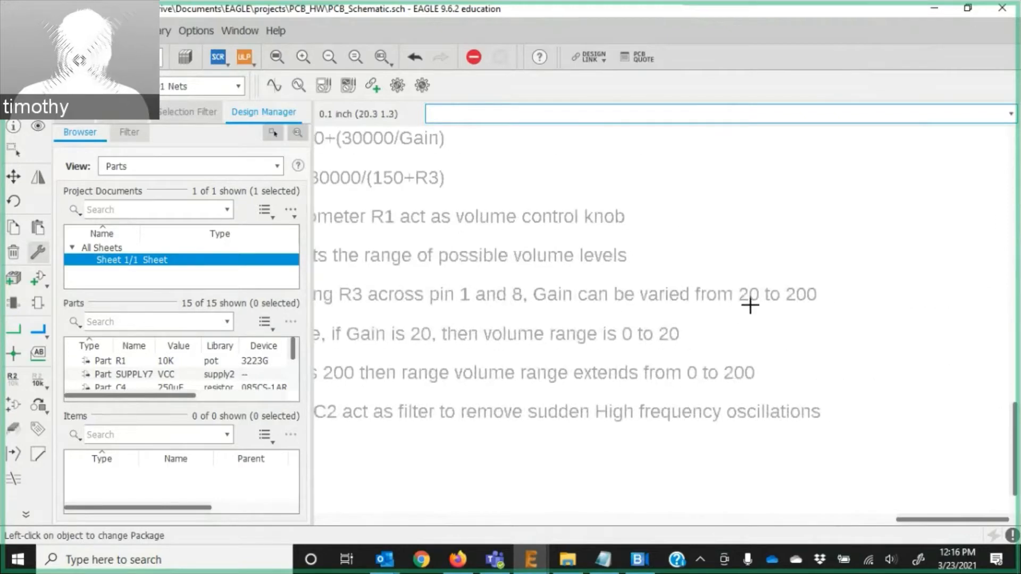
middle_click_drag(736, 327, 862, 310)
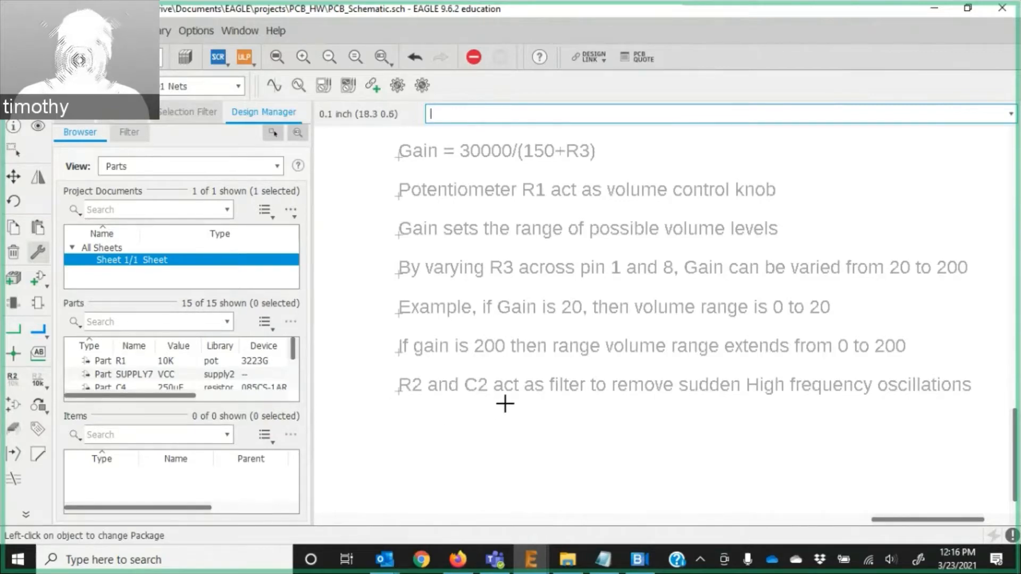
Examine the R2 and C2 filter branch in the amplifier circuit, then the circuit as a whole.
scroll(503, 406, "down", 3)
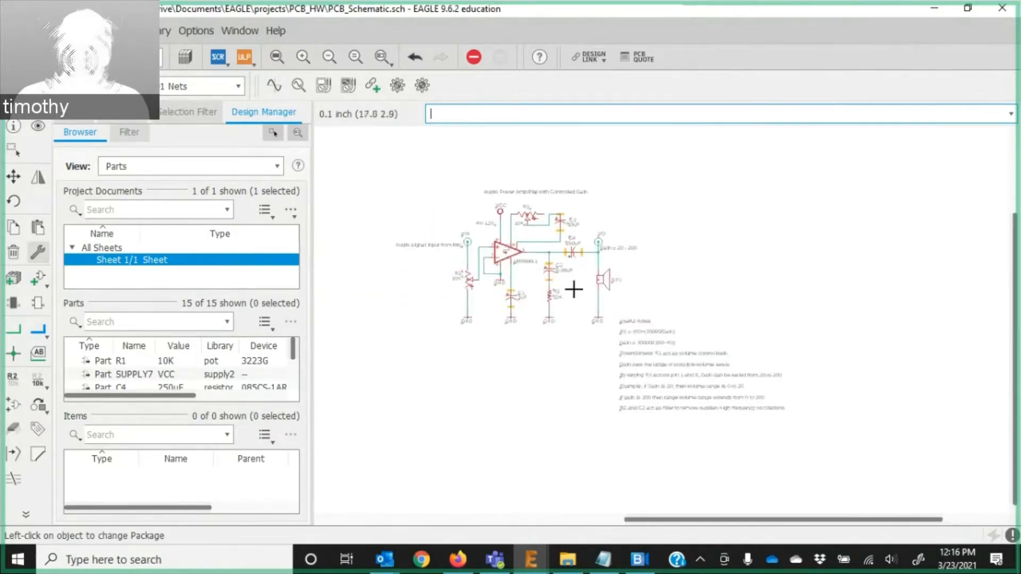
scroll(585, 287, "up", 5)
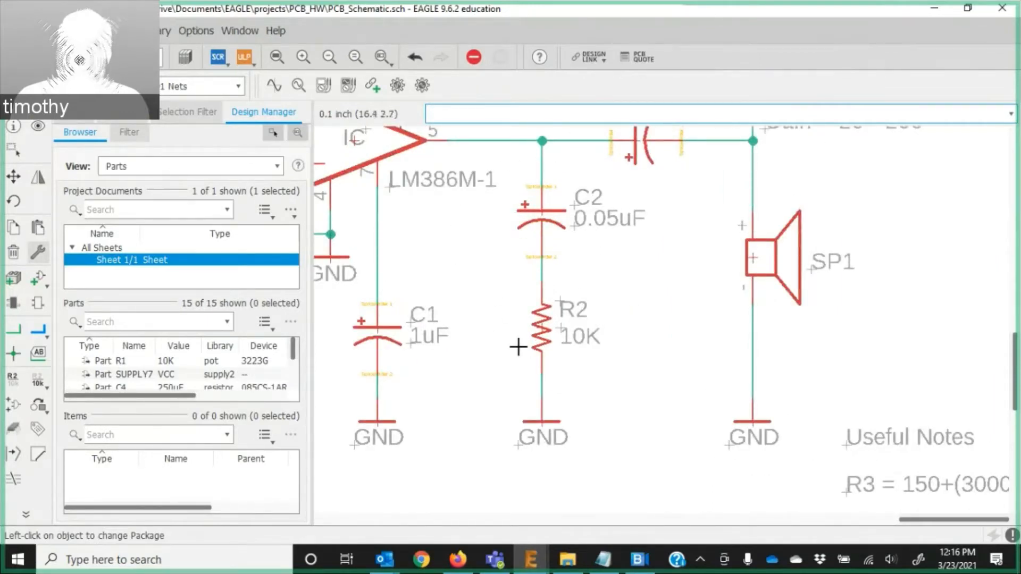
scroll(656, 346, "down", 3)
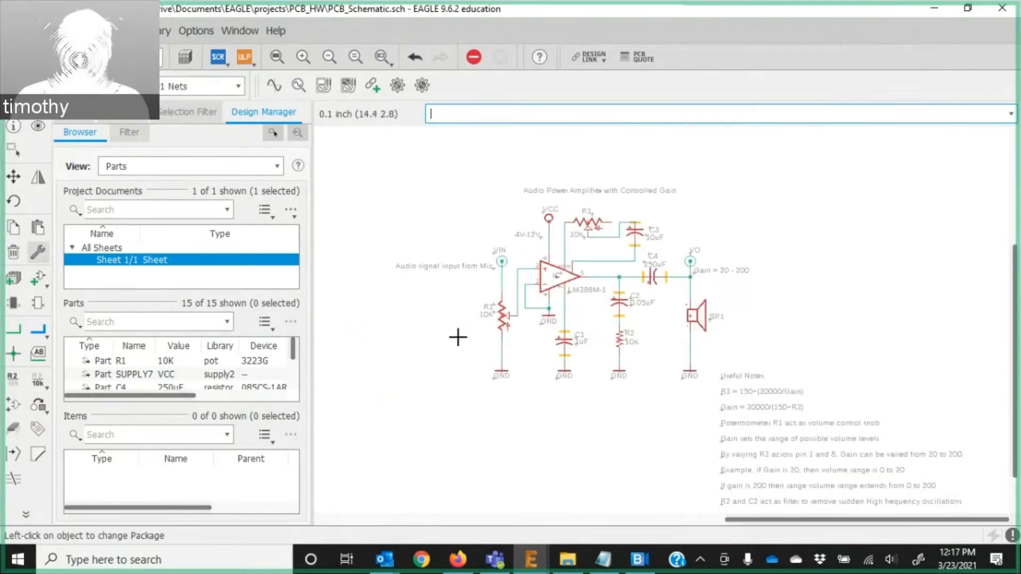
middle_click_drag(457, 337, 531, 336)
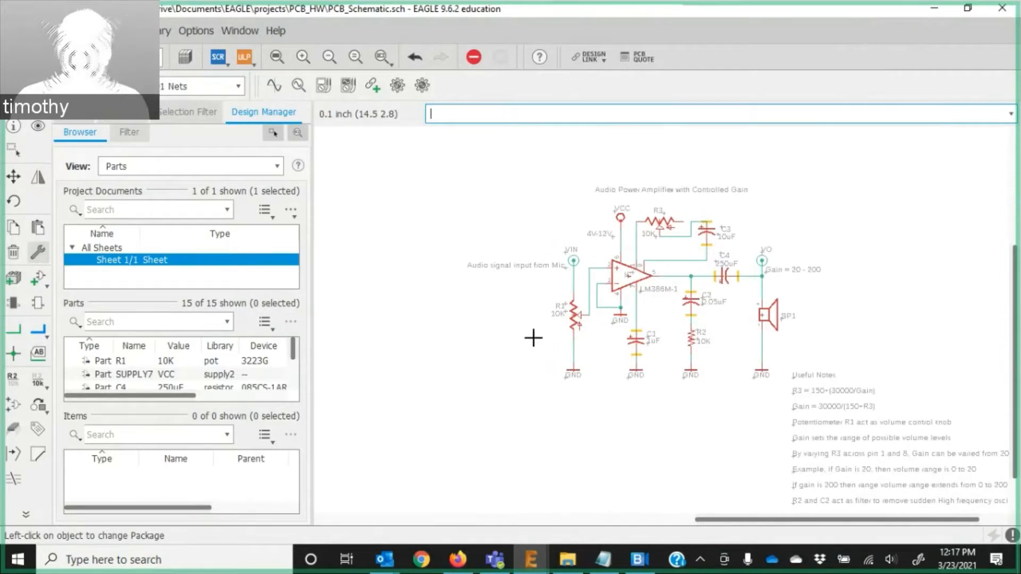
scroll(533, 334, "down", 2)
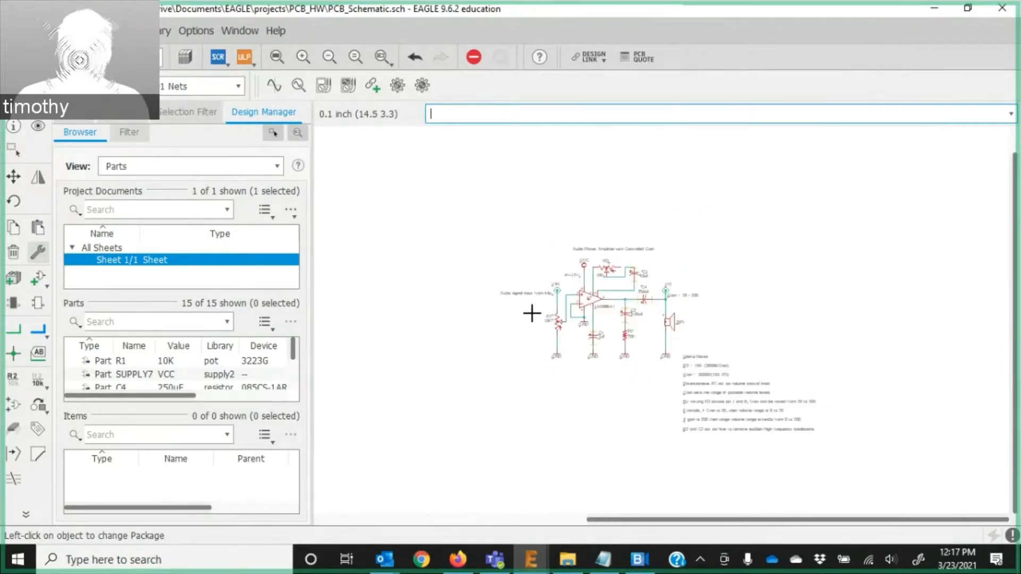
Choose the Timer_LM555-Astable-Operation design block from the Timer folder for insertion into the schematic.
left_click(13, 282)
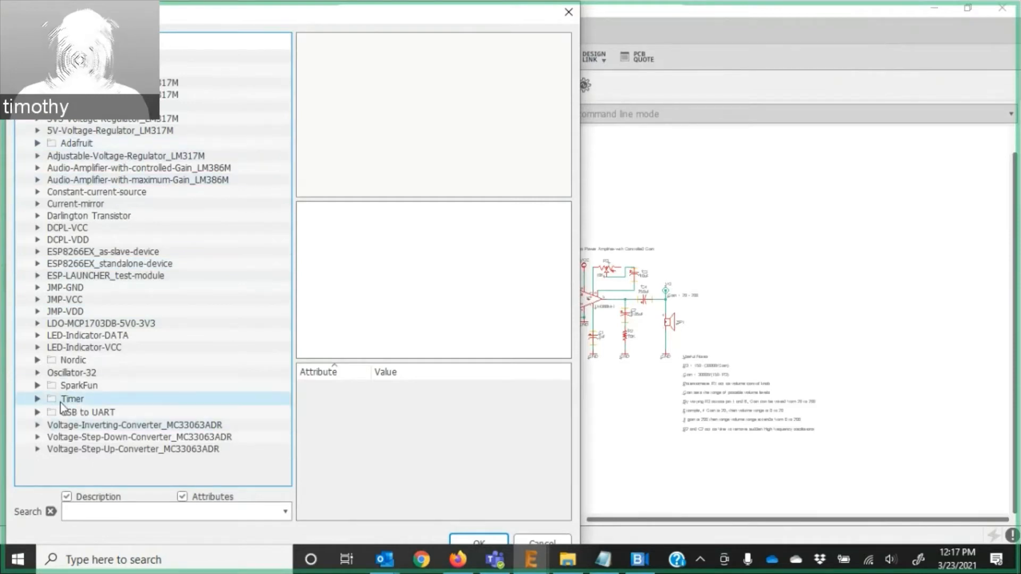
left_click(37, 399)
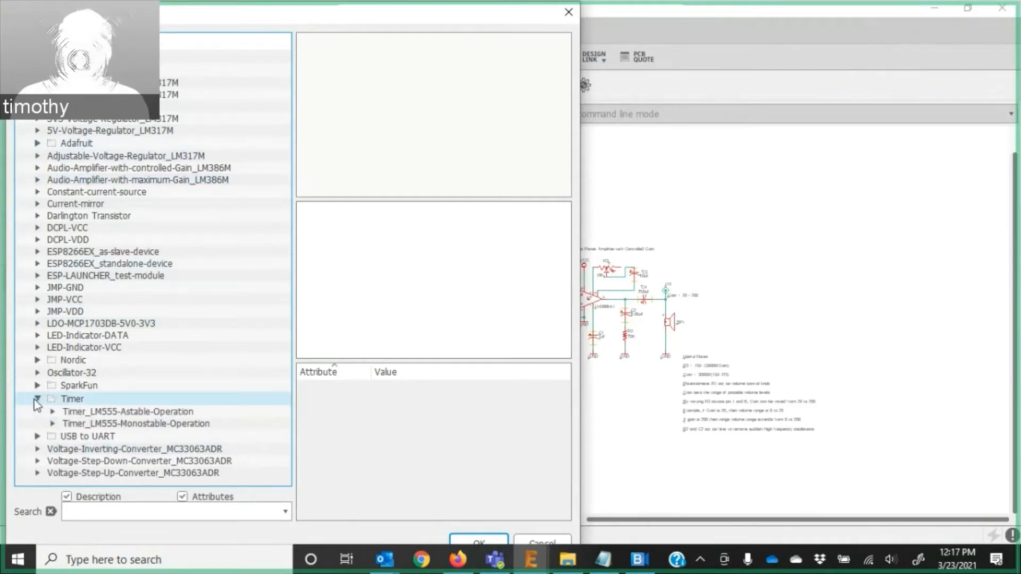
left_click(85, 412)
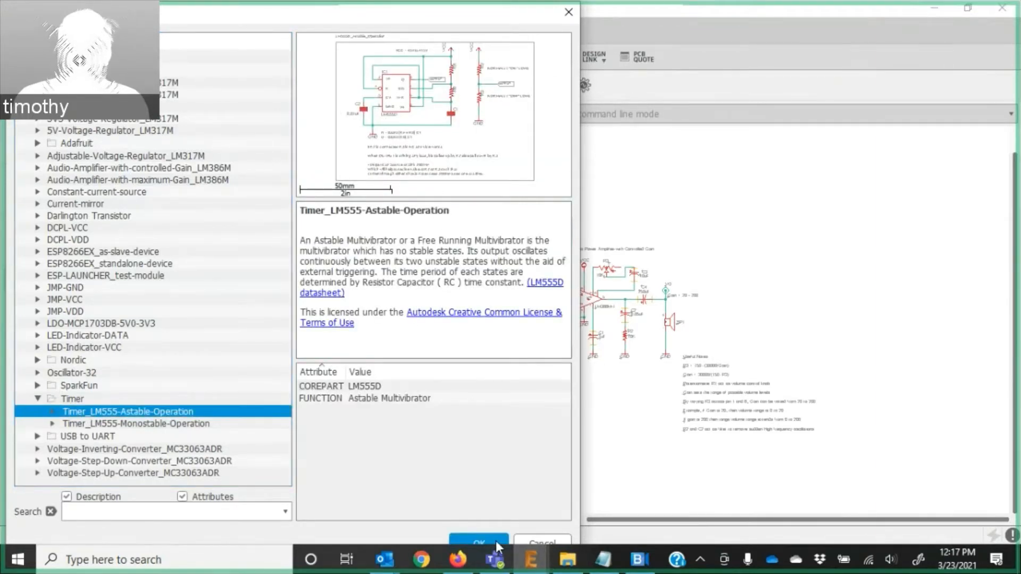
left_click(479, 542)
Place the timer block with its frame's lower-left corner at the sheet origin and accept the proposed net names.
scroll(501, 485, "down", 5)
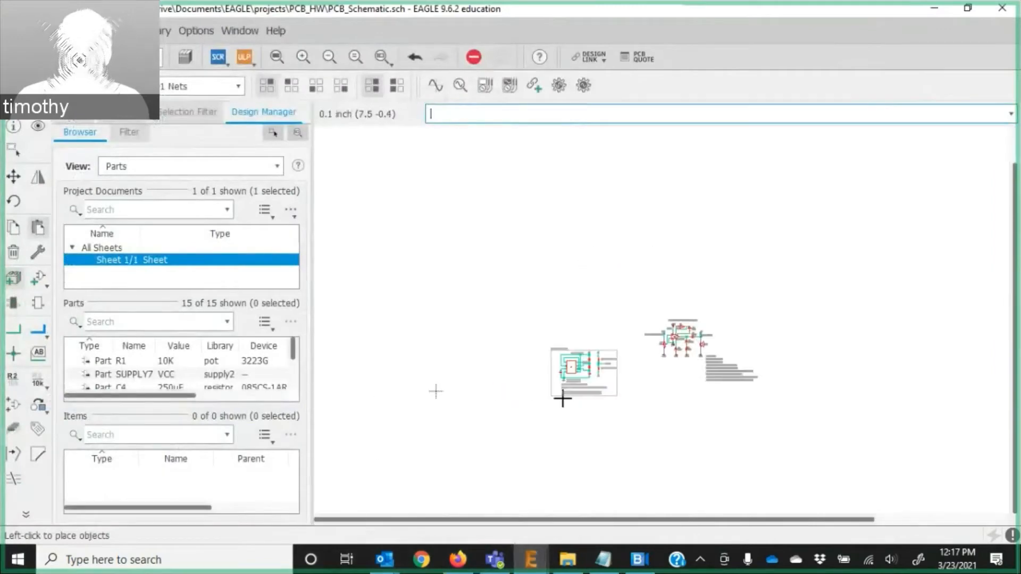
scroll(440, 372, "up", 5)
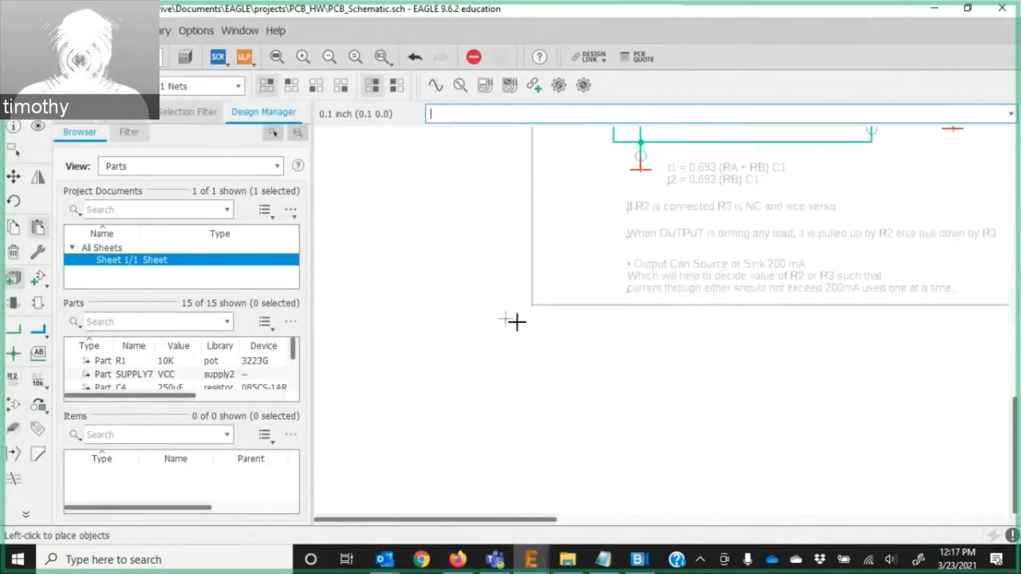
scroll(506, 322, "down", 1)
scroll(529, 321, "up", 4)
scroll(520, 324, "down", 1)
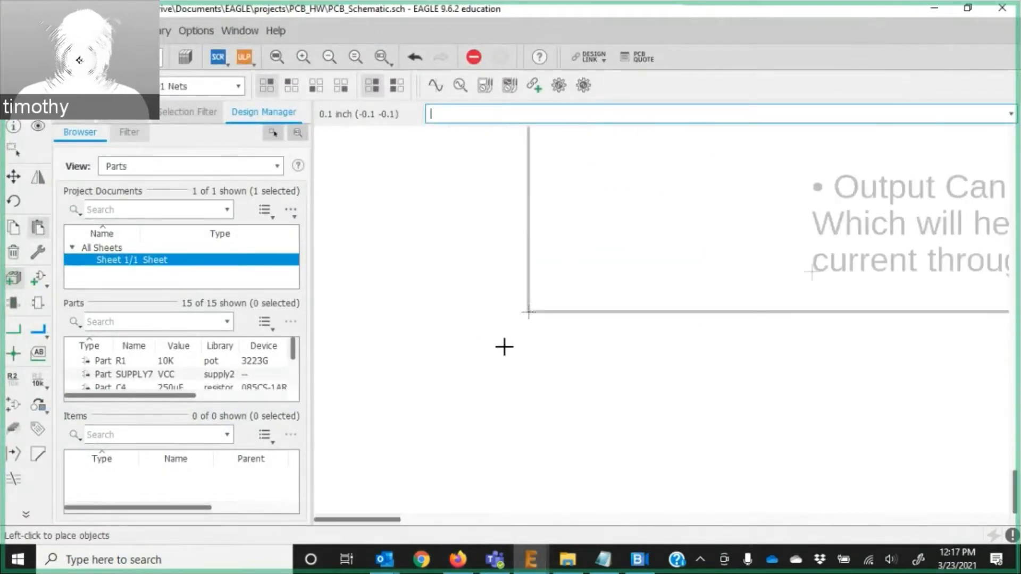
left_click(504, 346)
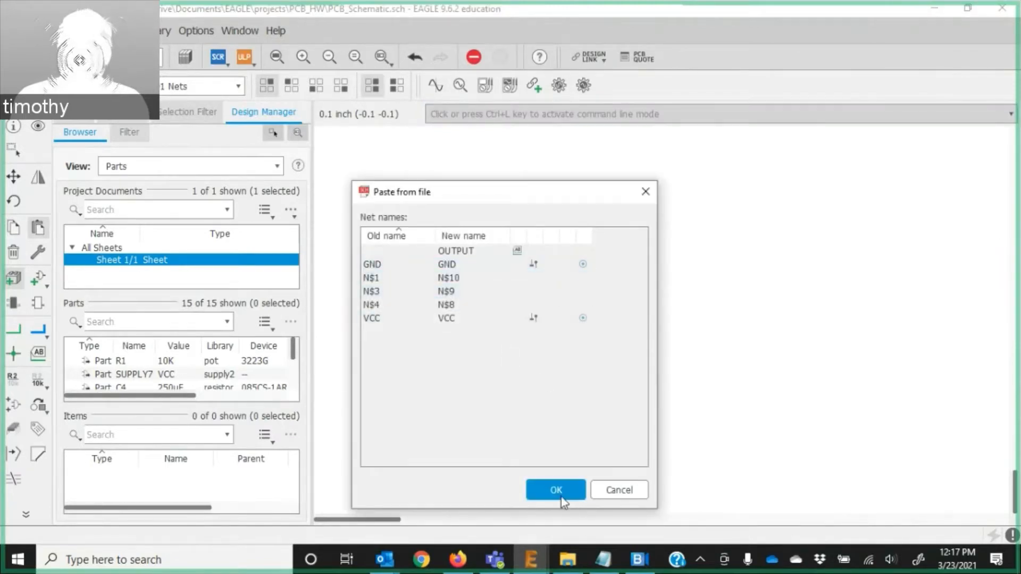
left_click(556, 490)
Examine the placed LM555D timer circuit, its load resistors R4 and R5 and the notes beneath it.
scroll(638, 398, "down", 5)
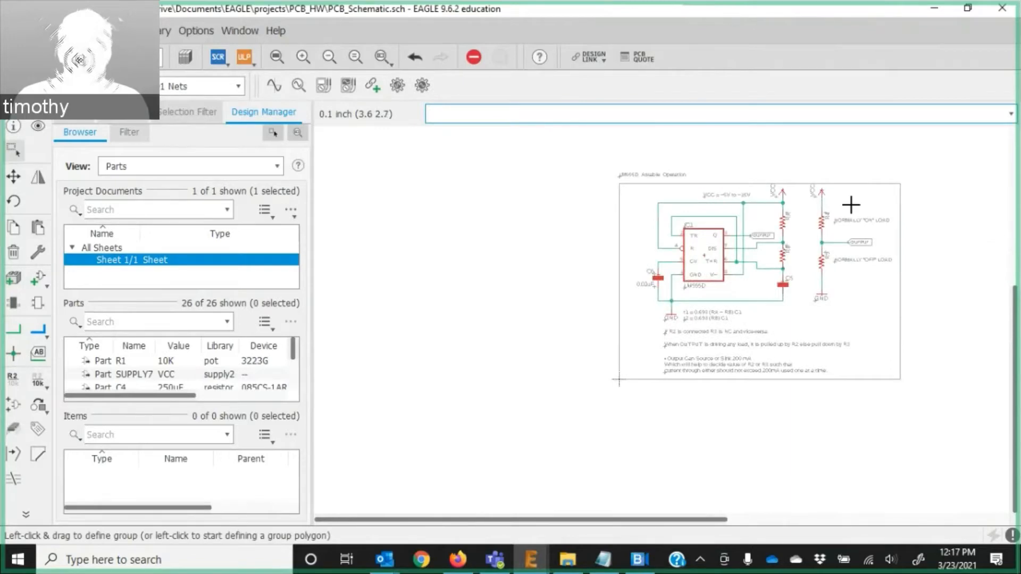
scroll(851, 205, "up", 4)
scroll(682, 290, "down", 2)
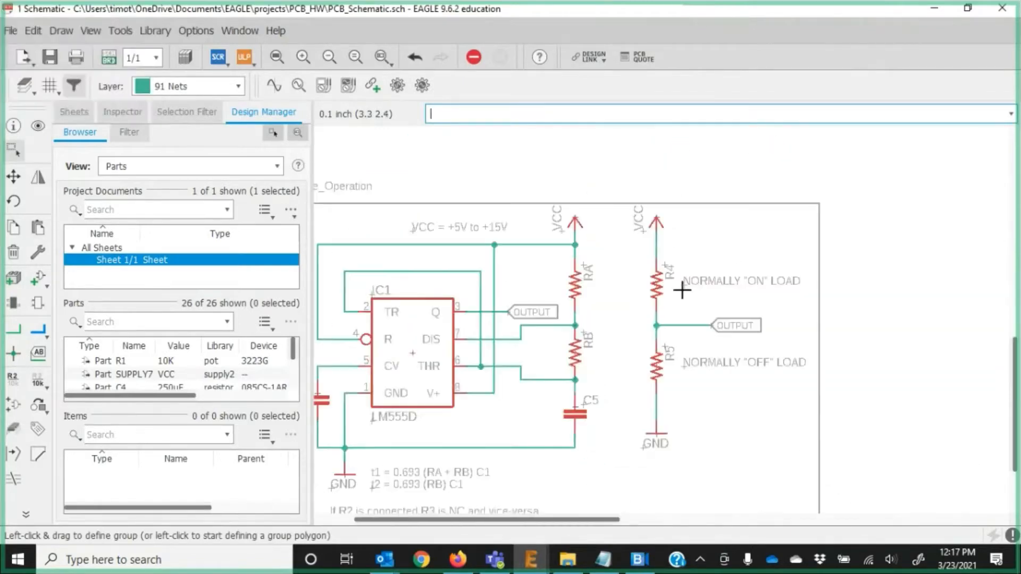
scroll(675, 346, "up", 5)
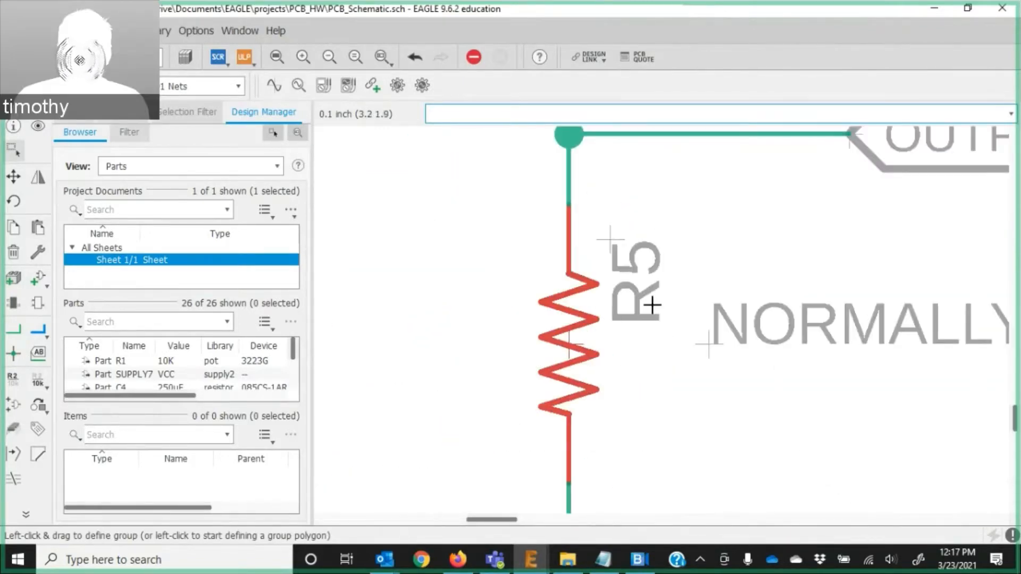
scroll(652, 305, "down", 5)
middle_click_drag(475, 444, 819, 326)
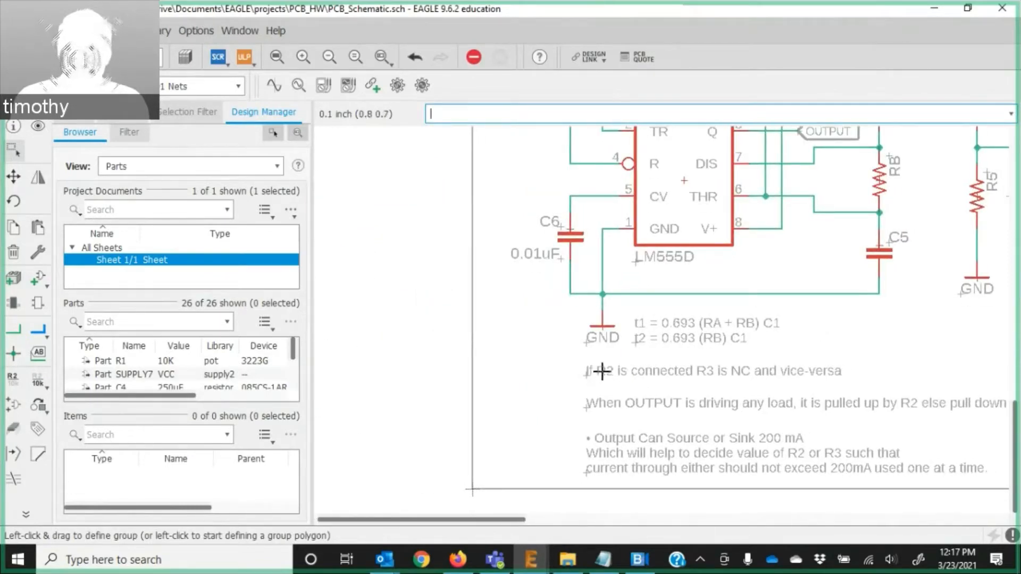
scroll(719, 370, "down", 2)
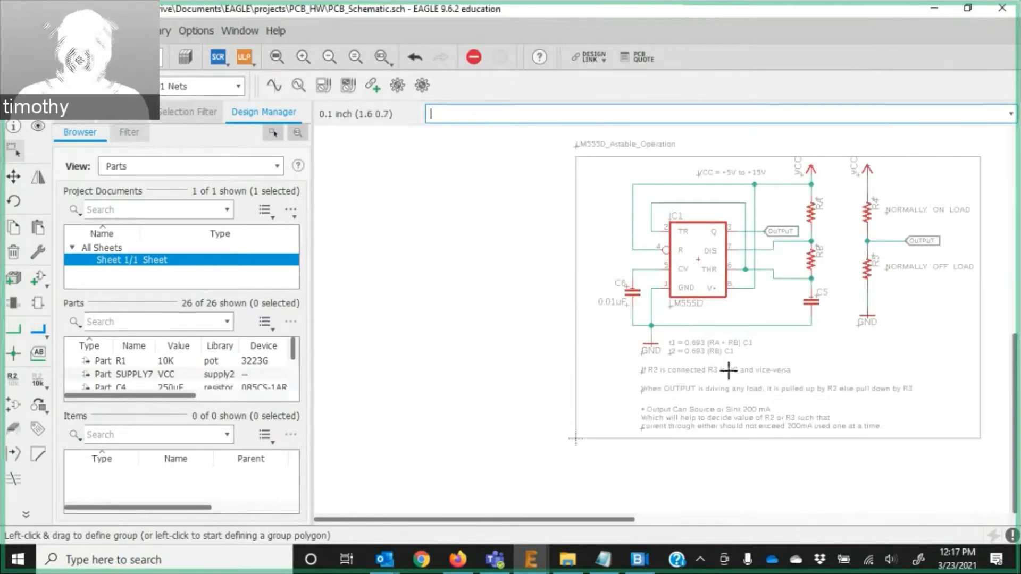
Compare the R2 and R3 references in the timer's notes with the resistor names in the amplifier circuit.
scroll(734, 365, "down", 5)
scroll(952, 335, "up", 6)
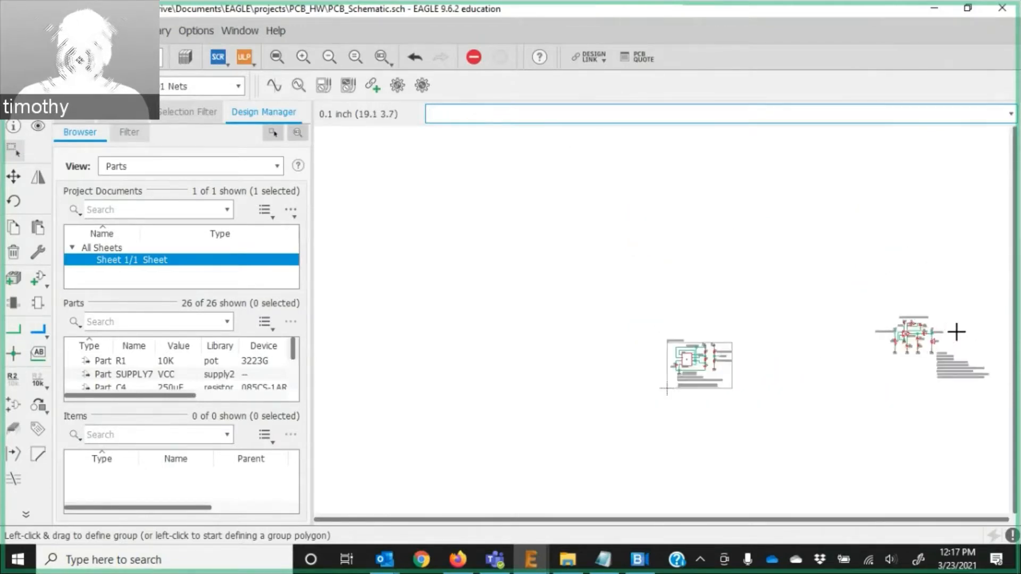
scroll(761, 390, "up", 1)
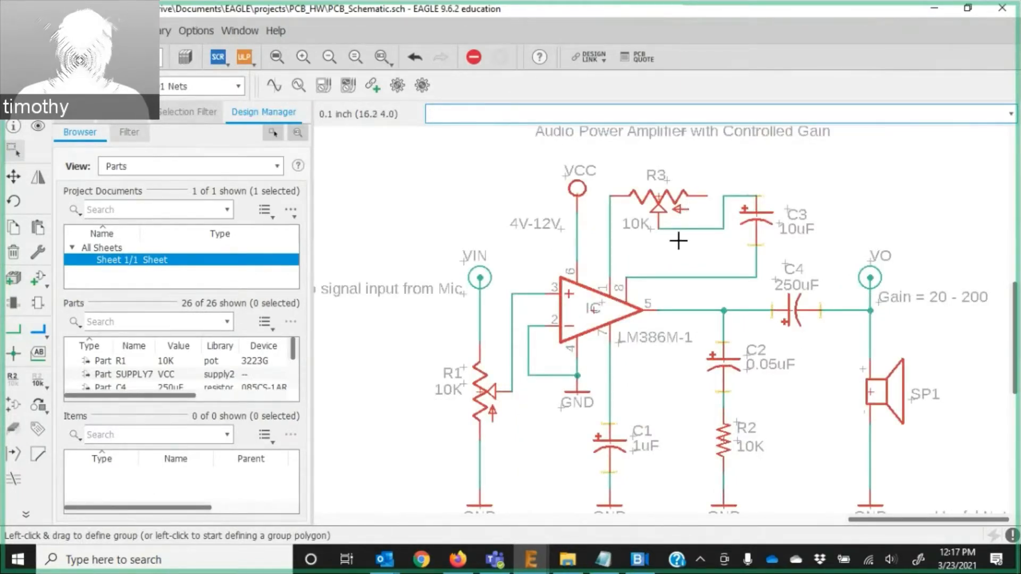
scroll(652, 347, "down", 6)
scroll(345, 391, "up", 1)
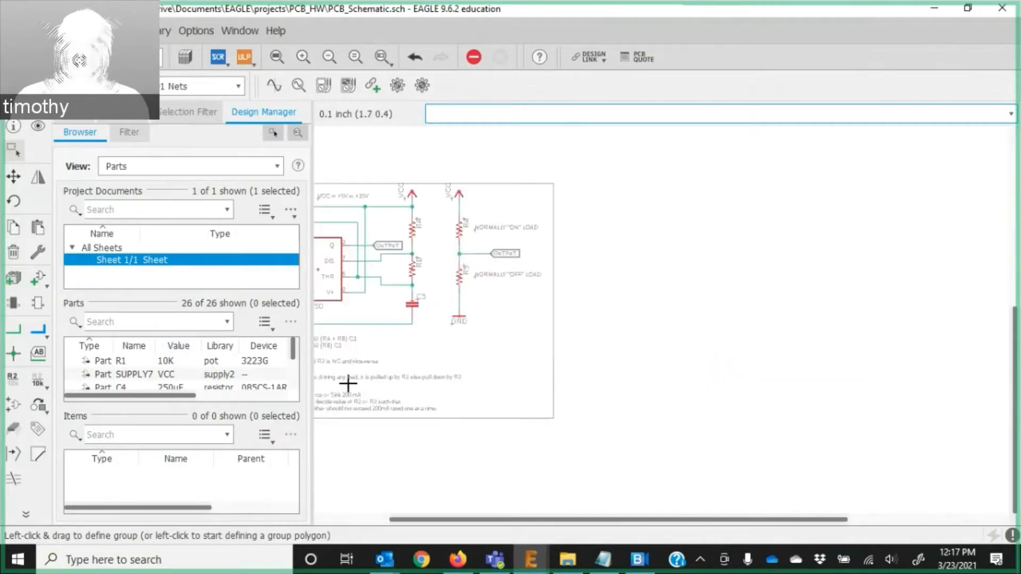
scroll(581, 355, "up", 2)
scroll(588, 346, "up", 3)
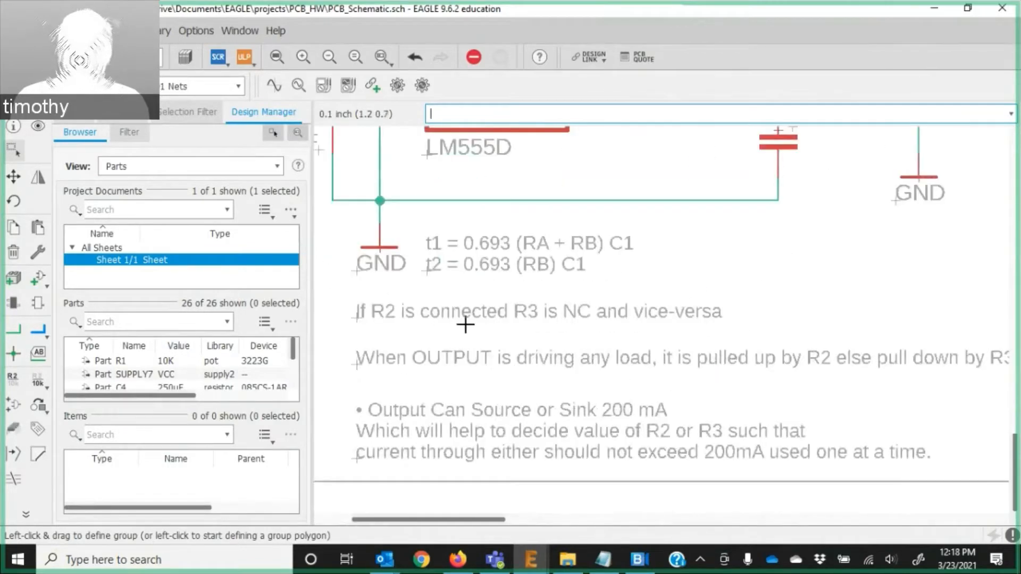
scroll(424, 368, "down", 2)
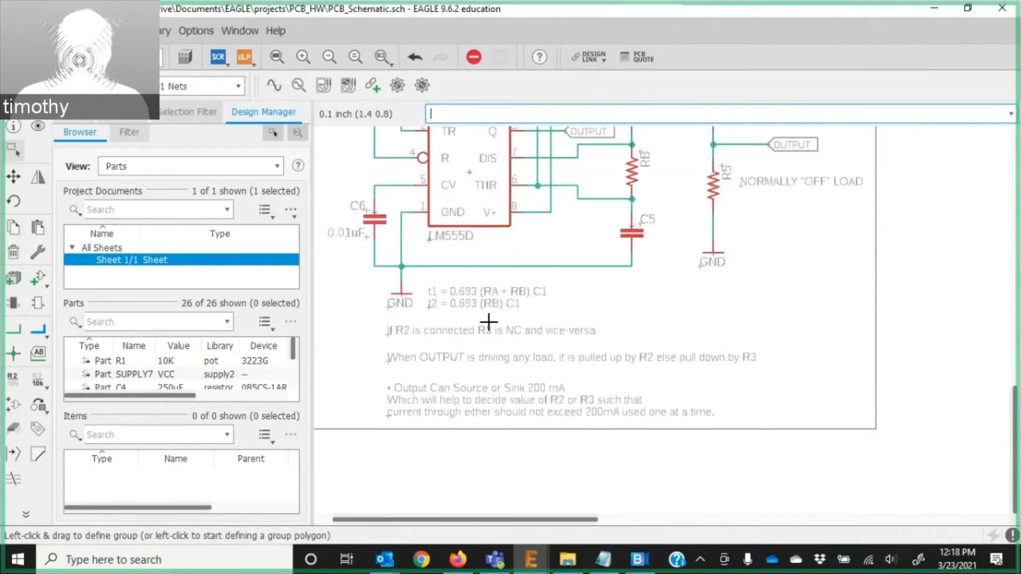
Edit the first note beneath the timer circuit to read "If R4 is connected R5 is NC and vice-versa".
scroll(485, 326, "up", 1)
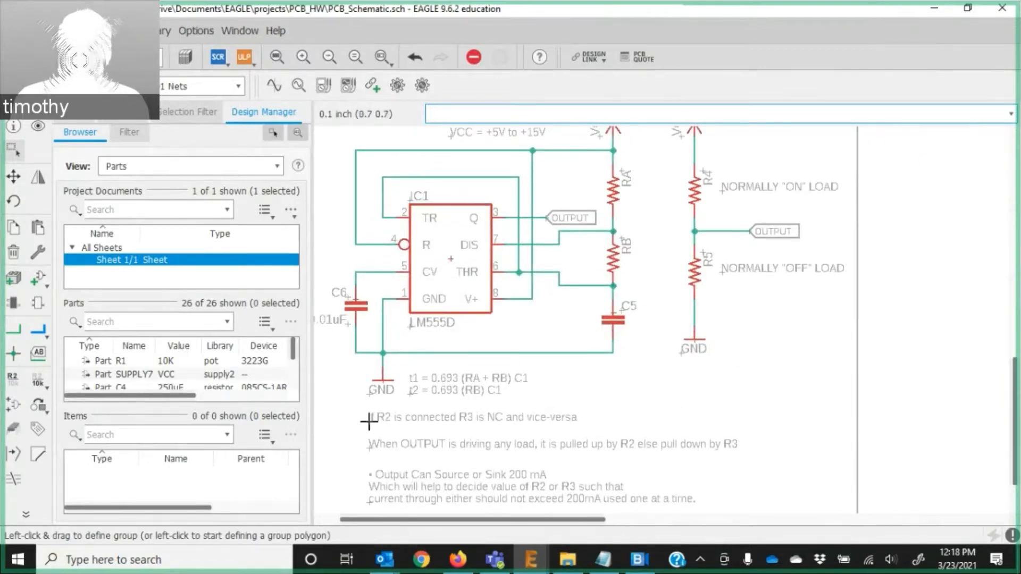
right_click(369, 423)
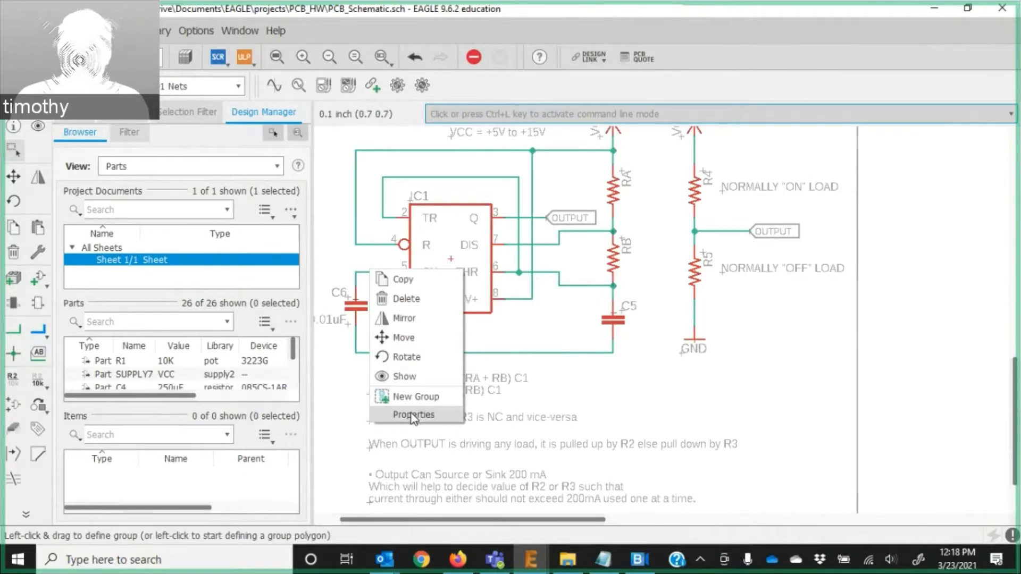
left_click(393, 413)
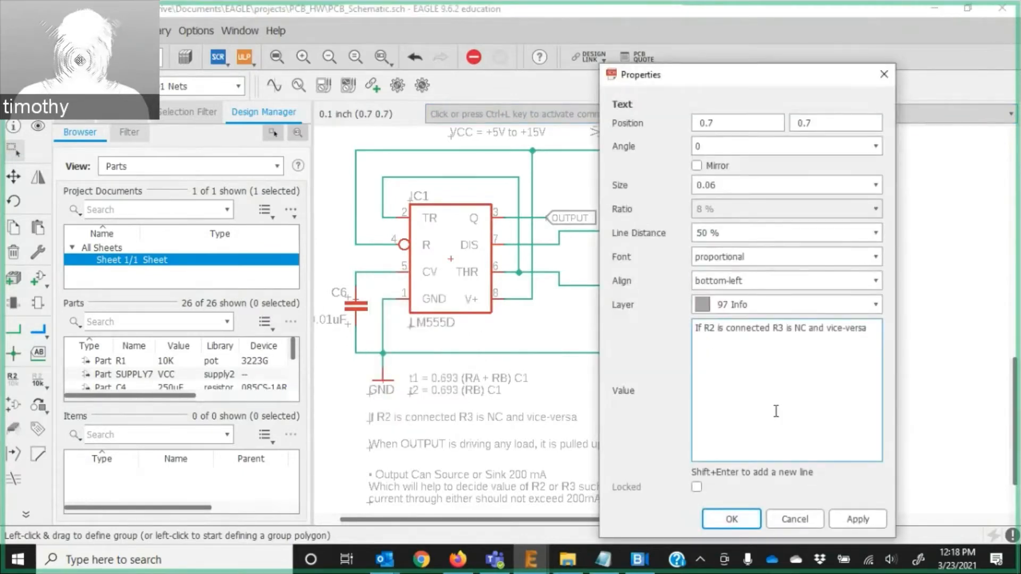
key("BackSpace")
type("4")
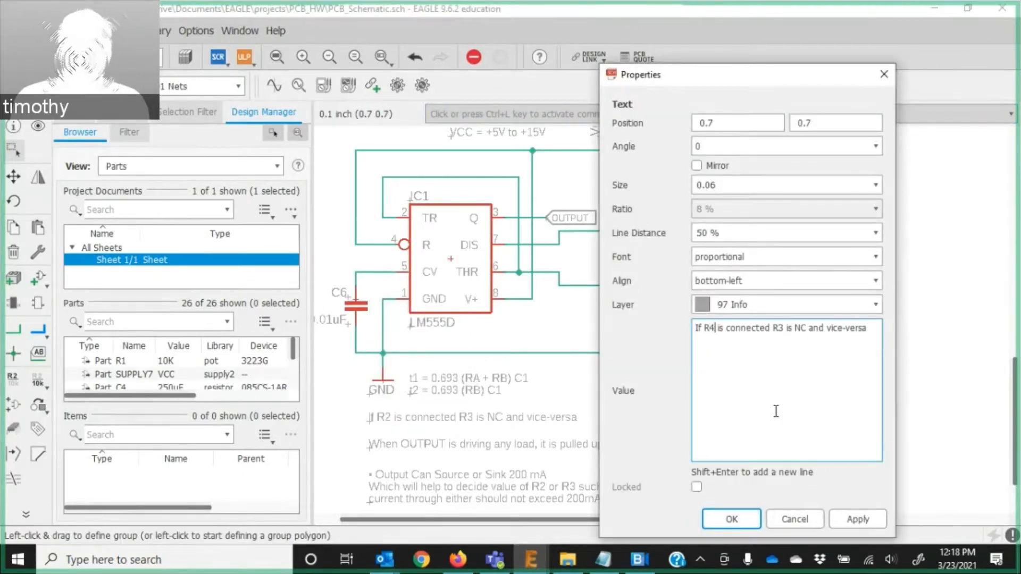
key("Delete")
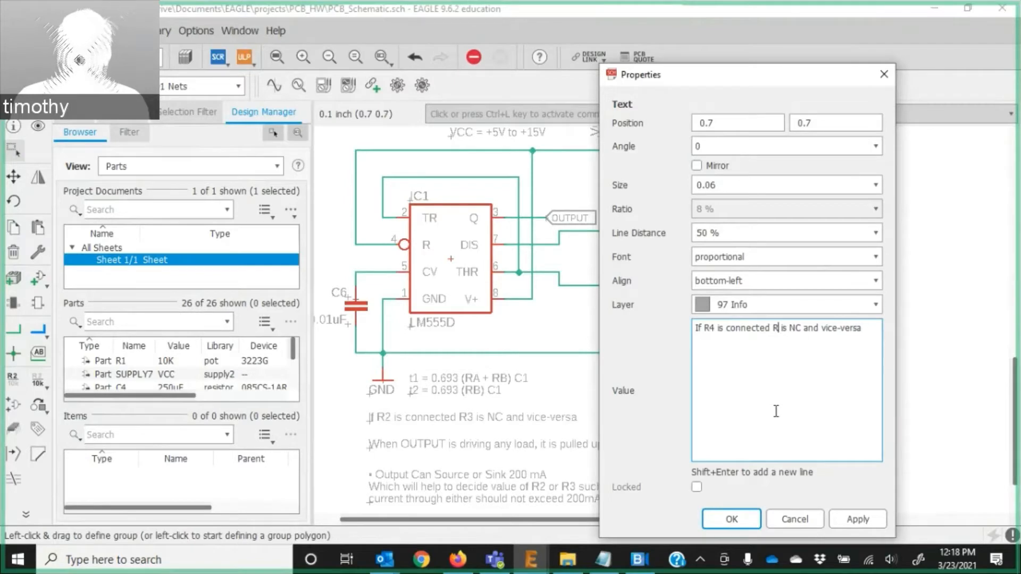
type("5")
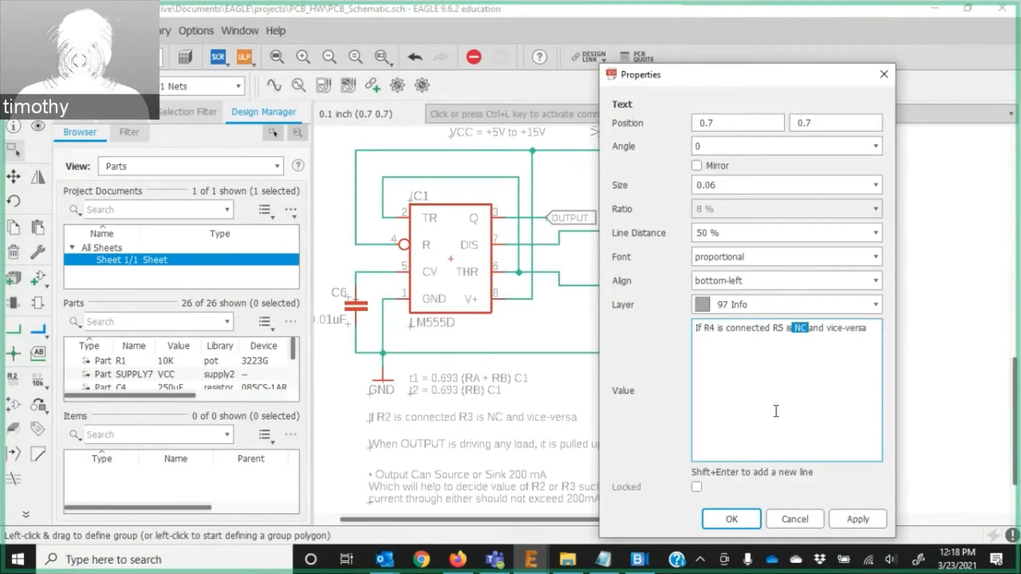
left_click(717, 516)
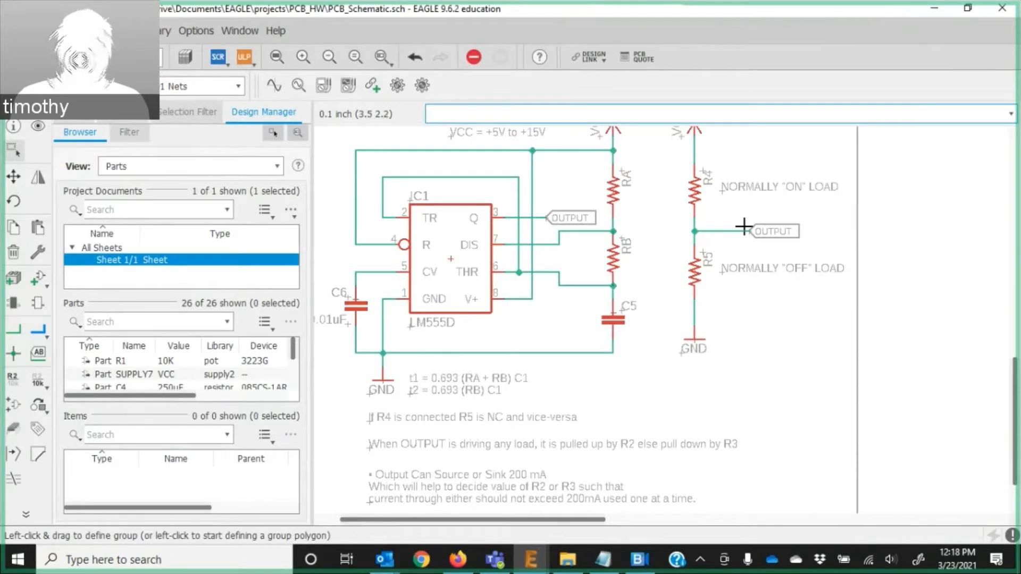
Change the resistor references in the "When OUTPUT is driving any load" note to R4 for pull-up and R5 for pull-down.
scroll(747, 224, "down", 3)
scroll(752, 217, "up", 3)
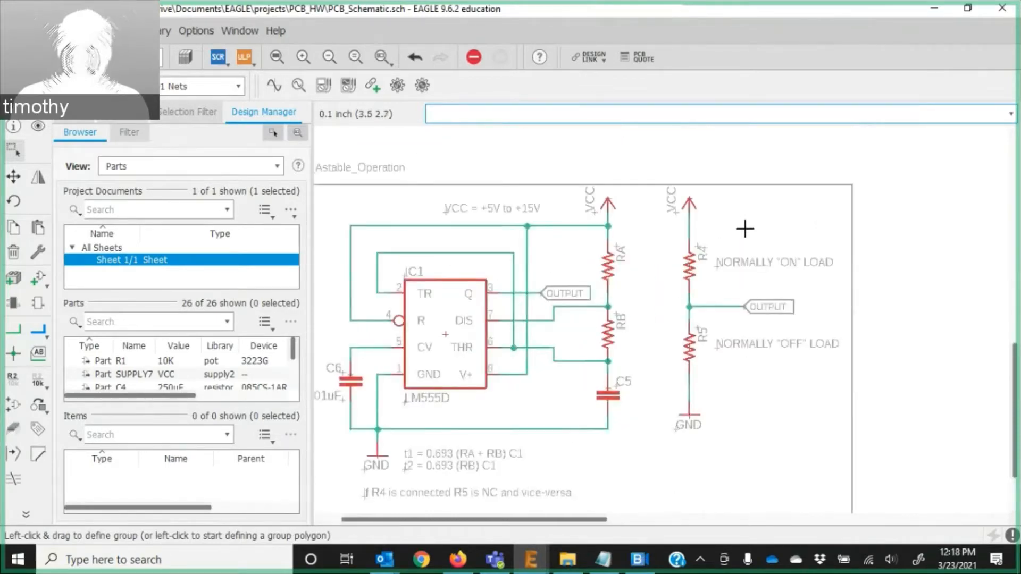
scroll(725, 381, "down", 3)
scroll(501, 371, "up", 3)
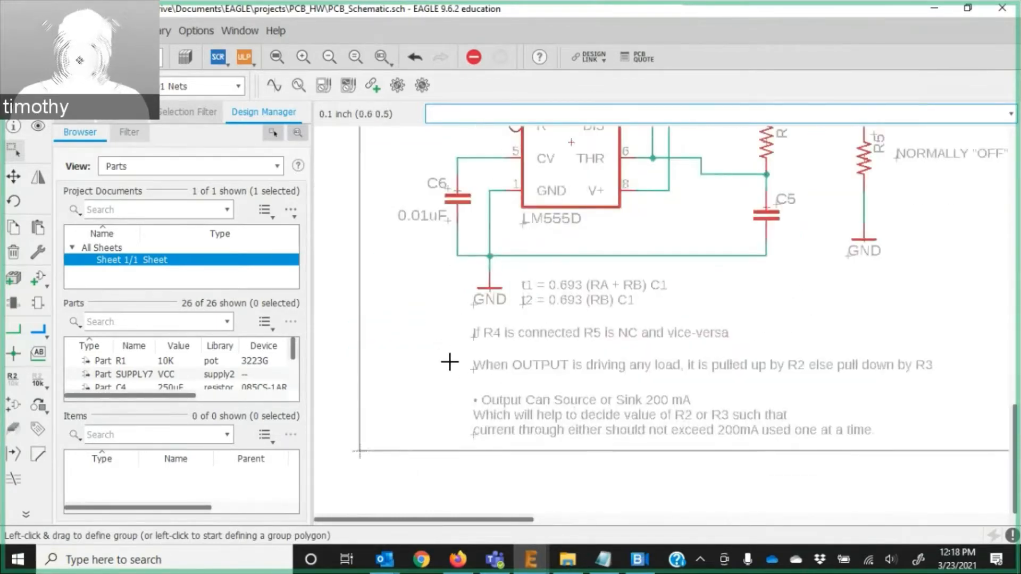
right_click(474, 373)
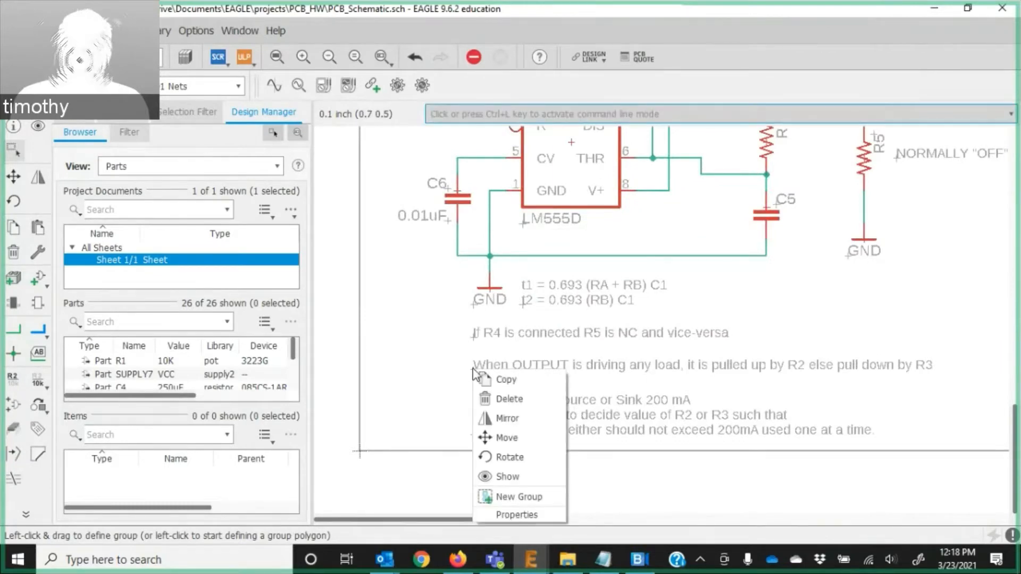
left_click(515, 515)
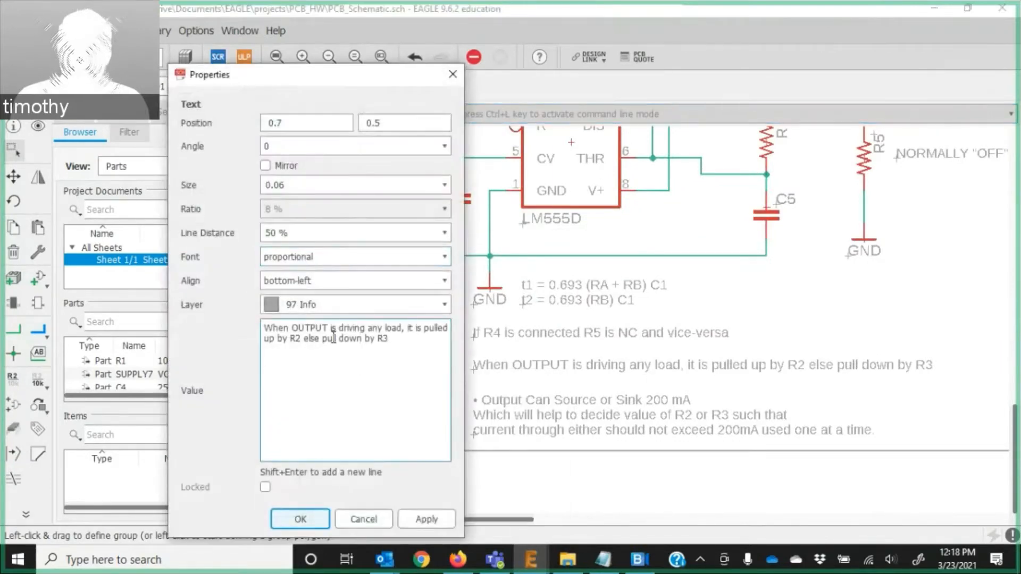
left_click(295, 339)
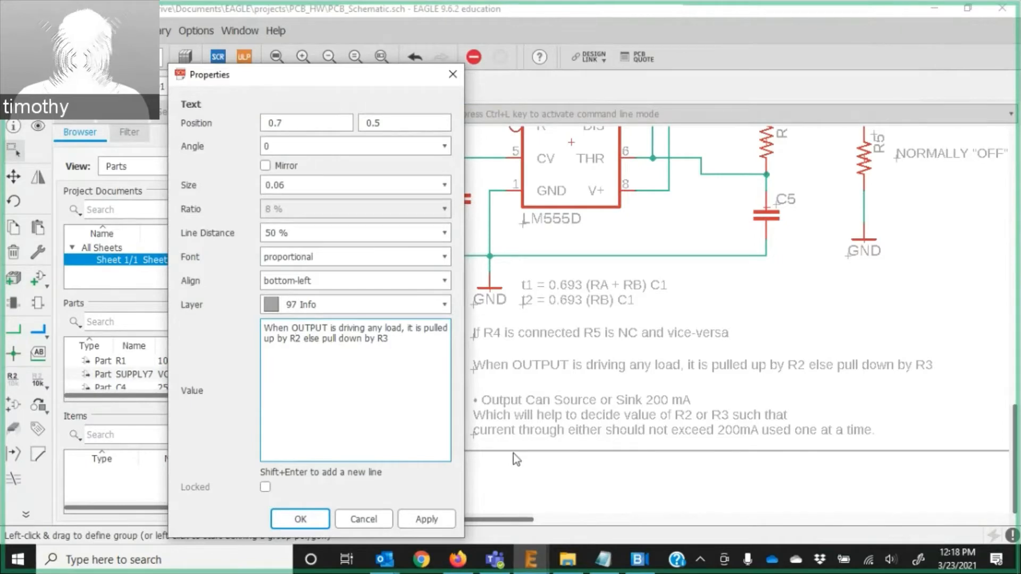
key("Delete")
type("4")
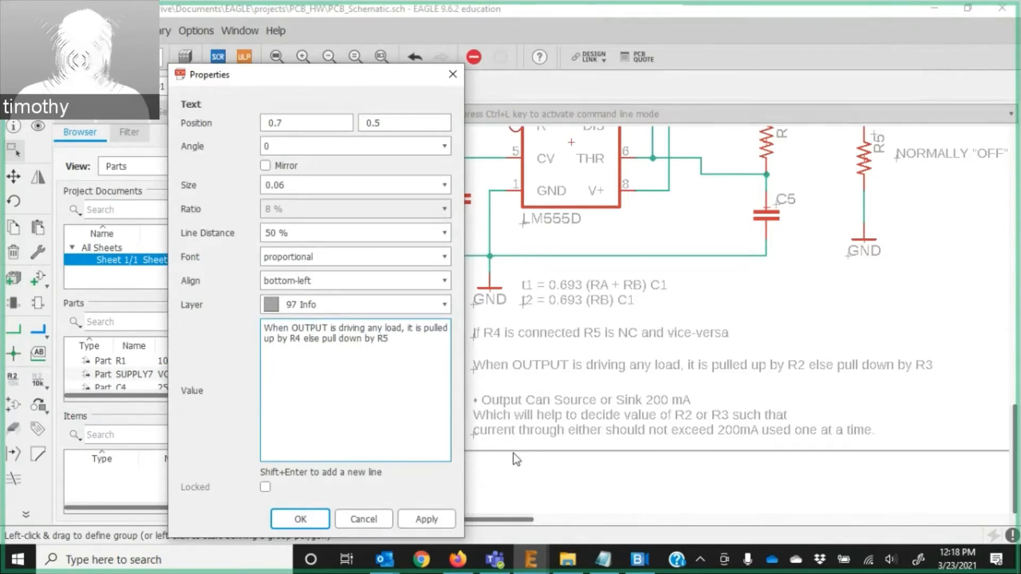
key("Return")
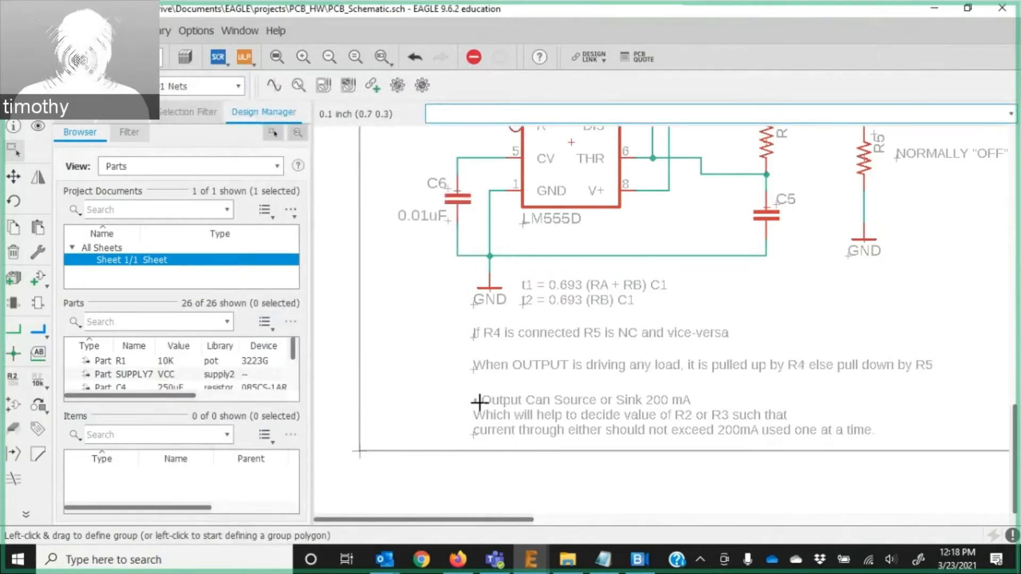
Update the "Output Can Source or Sink 200 mA" note so it refers to the value of R4 or R5.
right_click(474, 434)
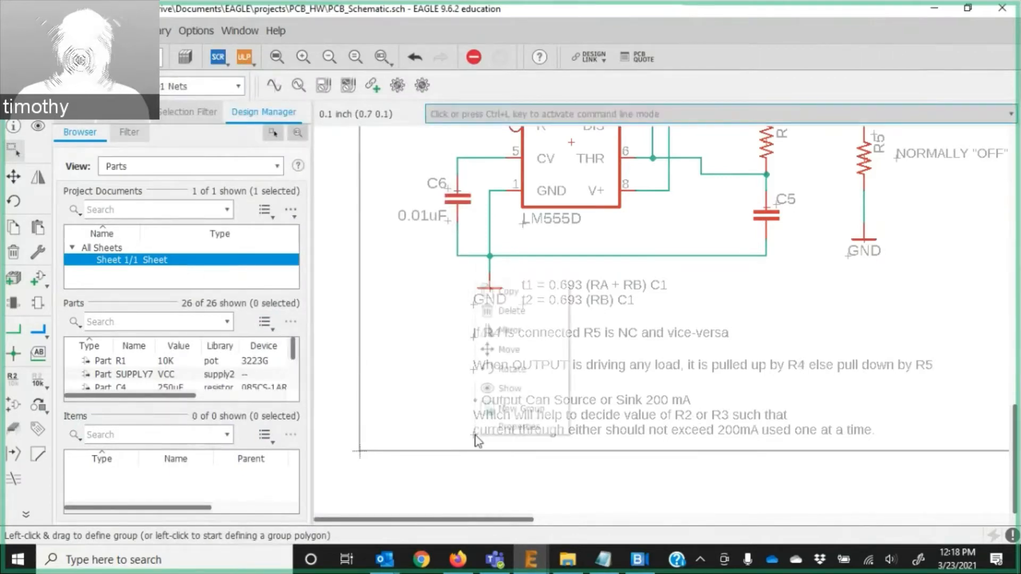
left_click(505, 429)
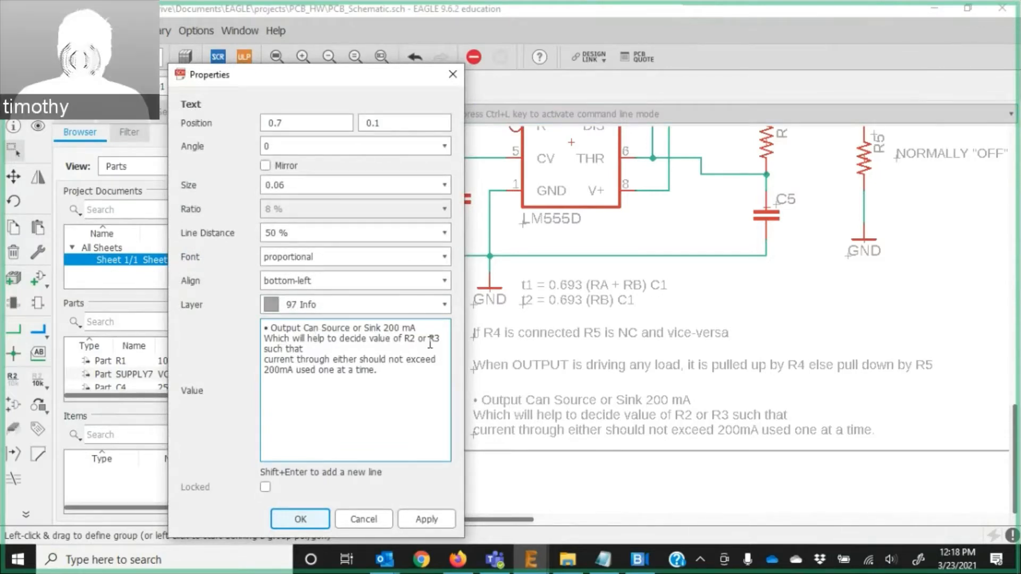
left_click(411, 339)
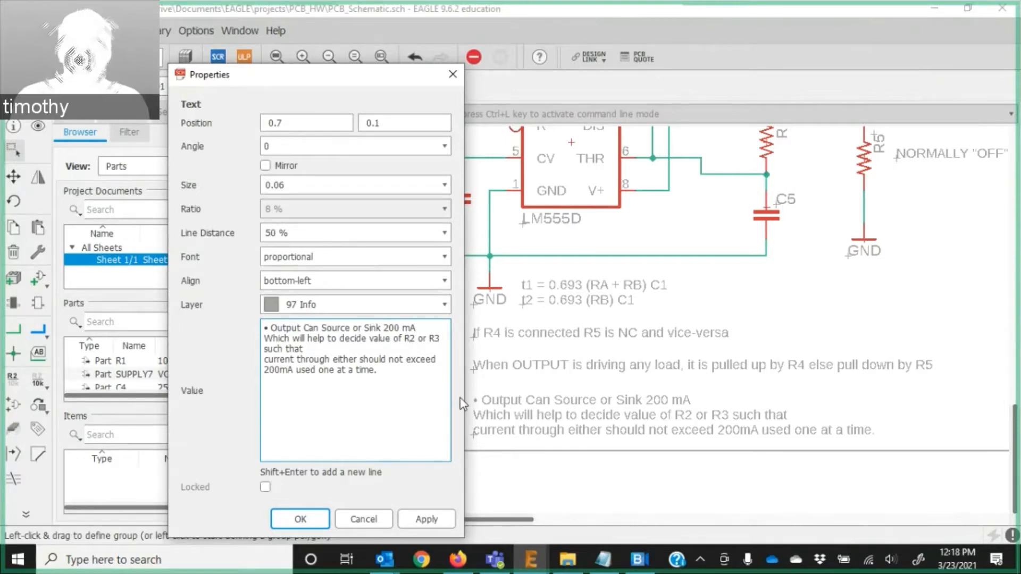
key("Delete")
type("4")
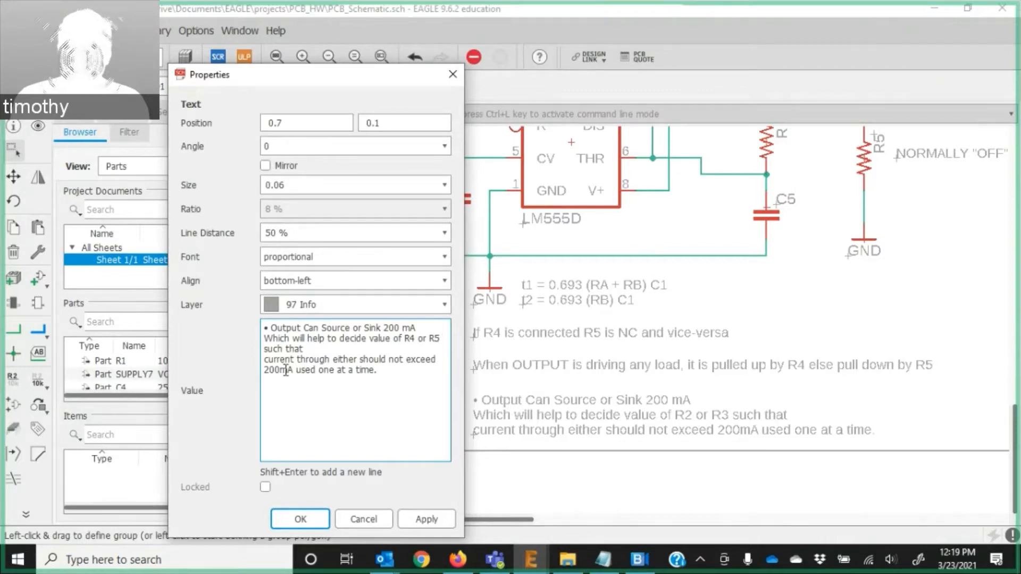
left_click(310, 520)
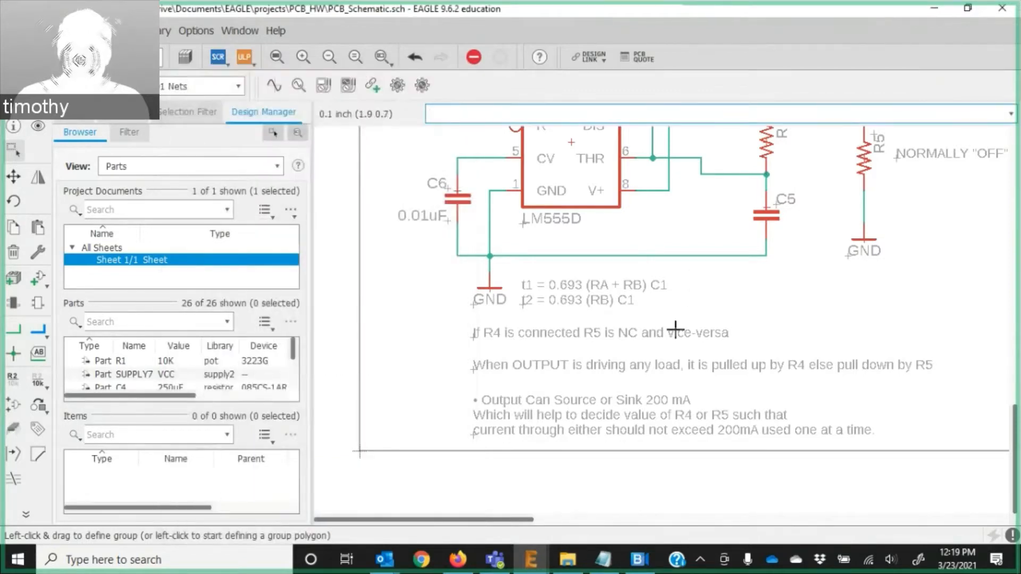
Switch to Firefox and bring up the Circuit Digest pull-up and pull-down resistor article at its opening comparison diagram.
left_click(459, 560)
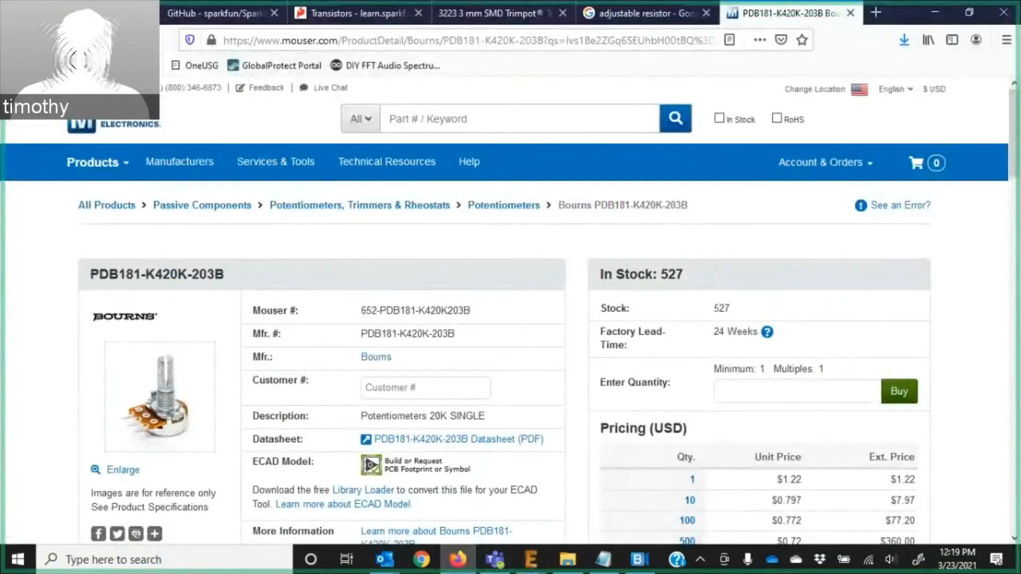
left_click(64, 12)
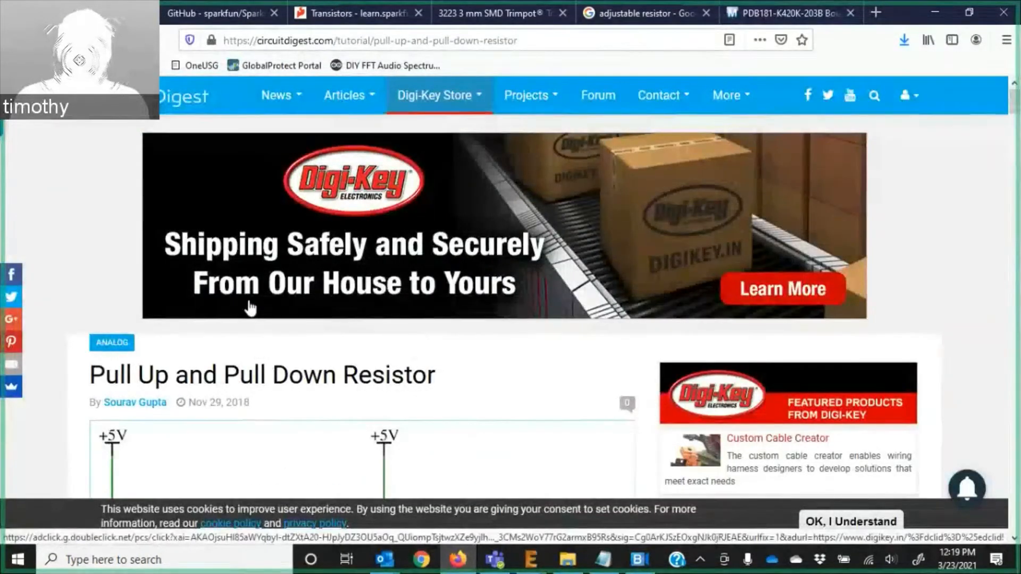
scroll(255, 308, "down", 5)
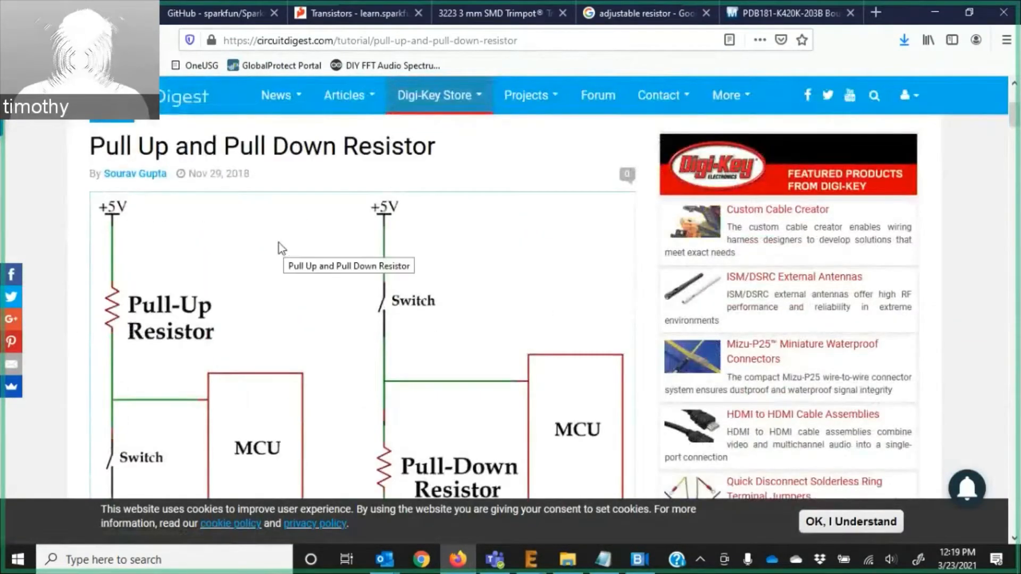
scroll(278, 245, "down", 1)
scroll(275, 245, "down", 1)
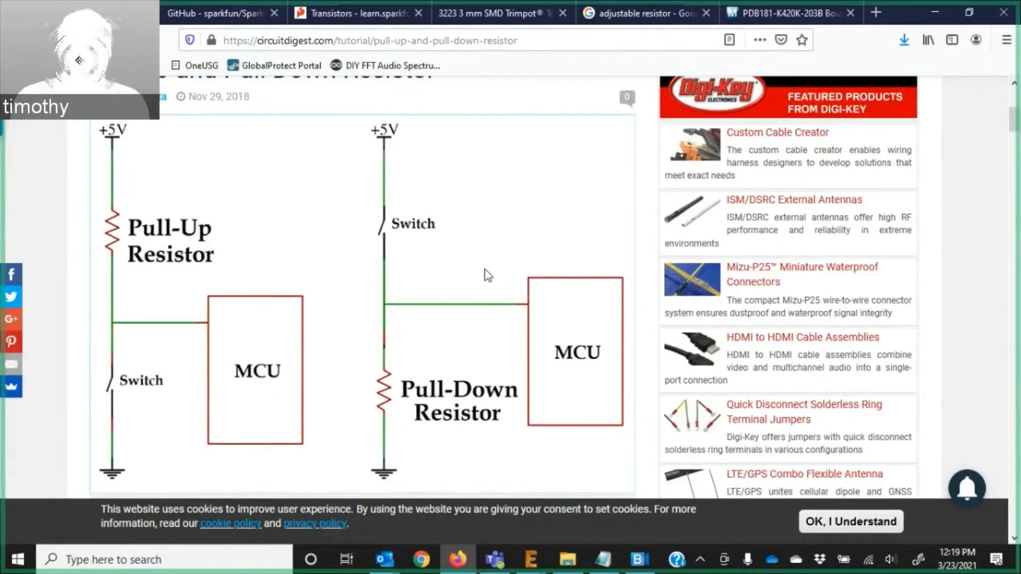
Examine the article's direct-connection, pull-up and pull-down circuit diagrams and how each resistor sets the pin's default logic state.
scroll(487, 276, "down", 15)
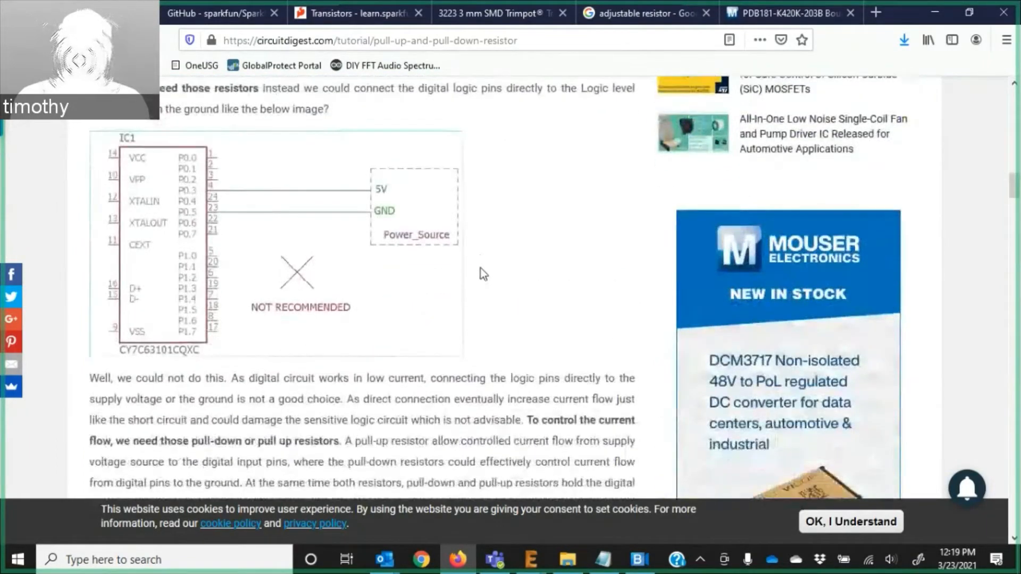
scroll(483, 274, "down", 10)
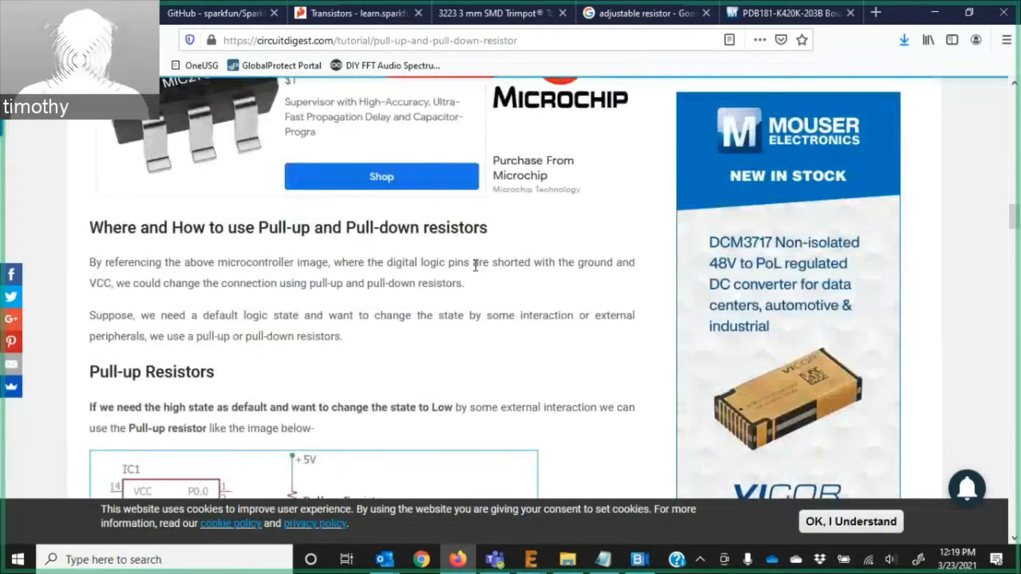
scroll(397, 296, "up", 10)
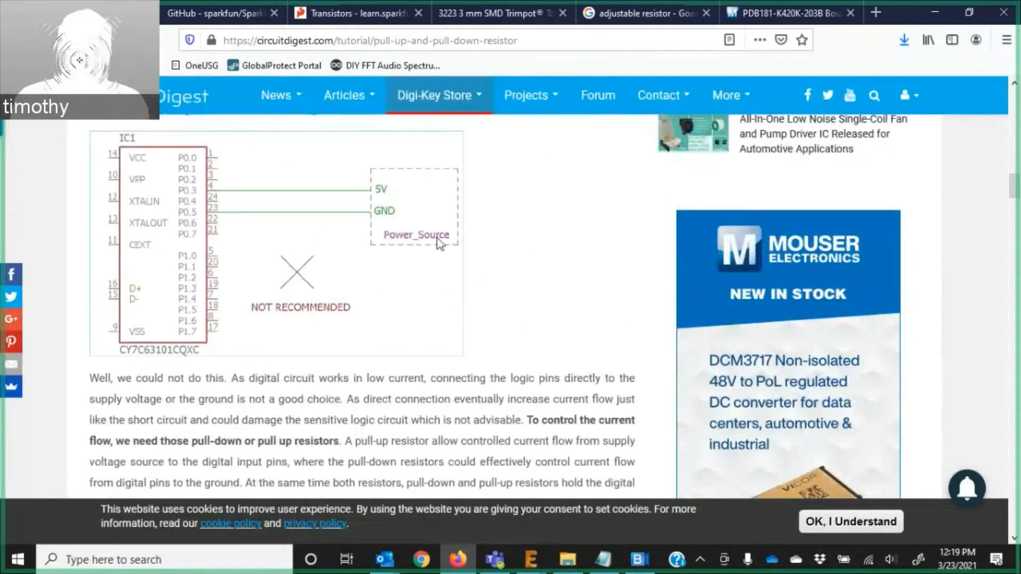
scroll(440, 242, "down", 10)
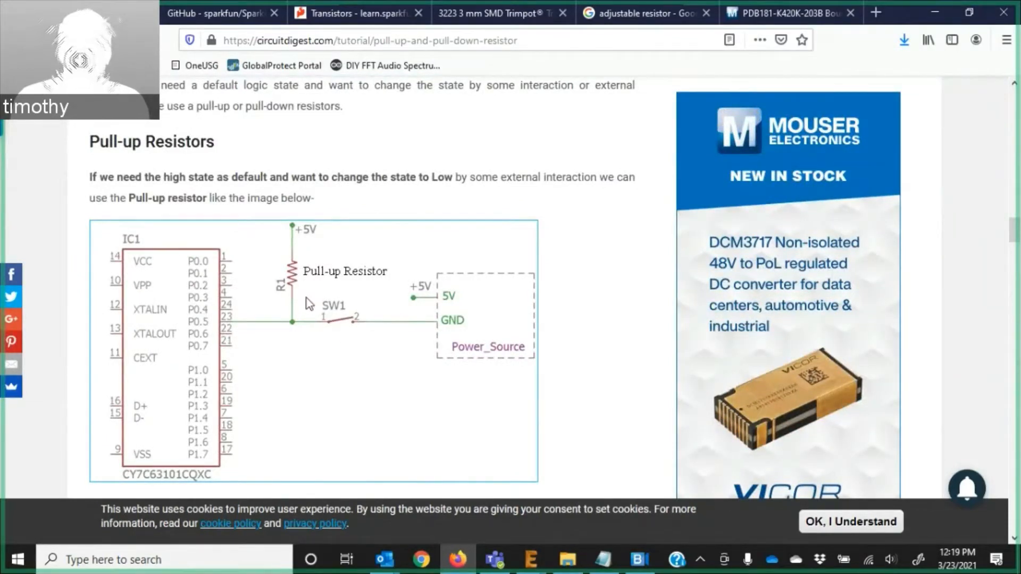
scroll(309, 303, "down", 10)
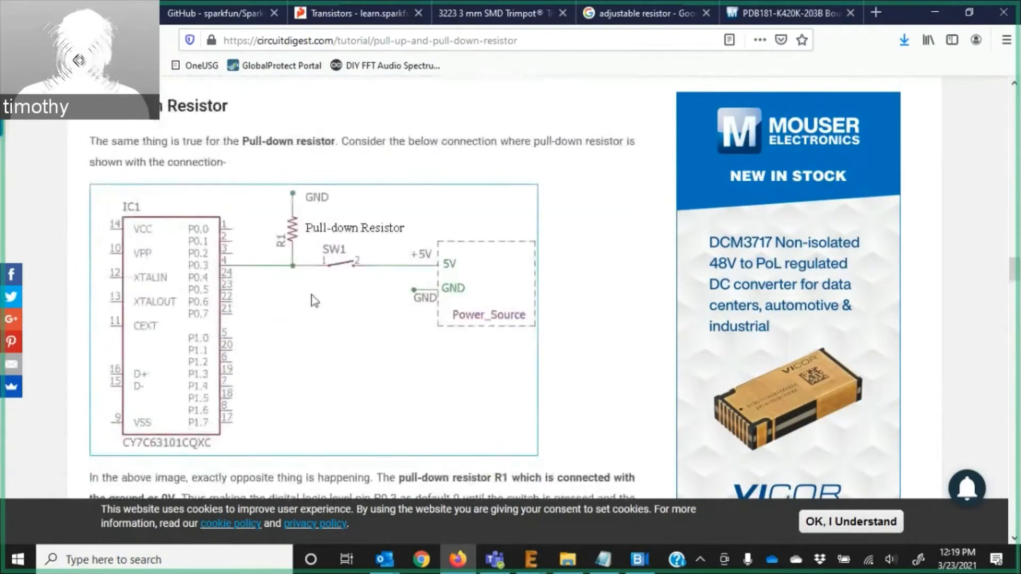
scroll(310, 299, "up", 12)
scroll(310, 299, "down", 4)
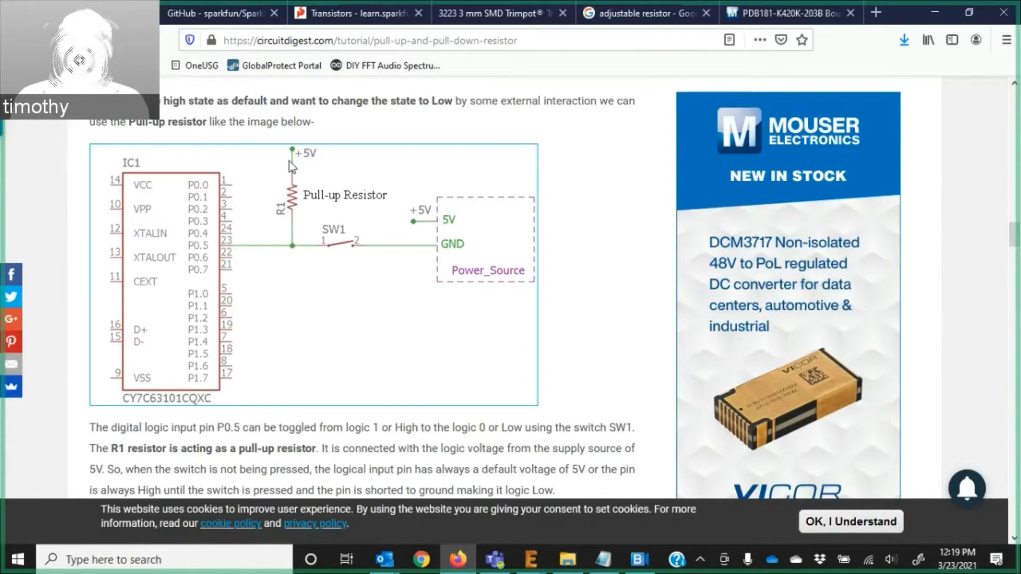
scroll(324, 272, "down", 15)
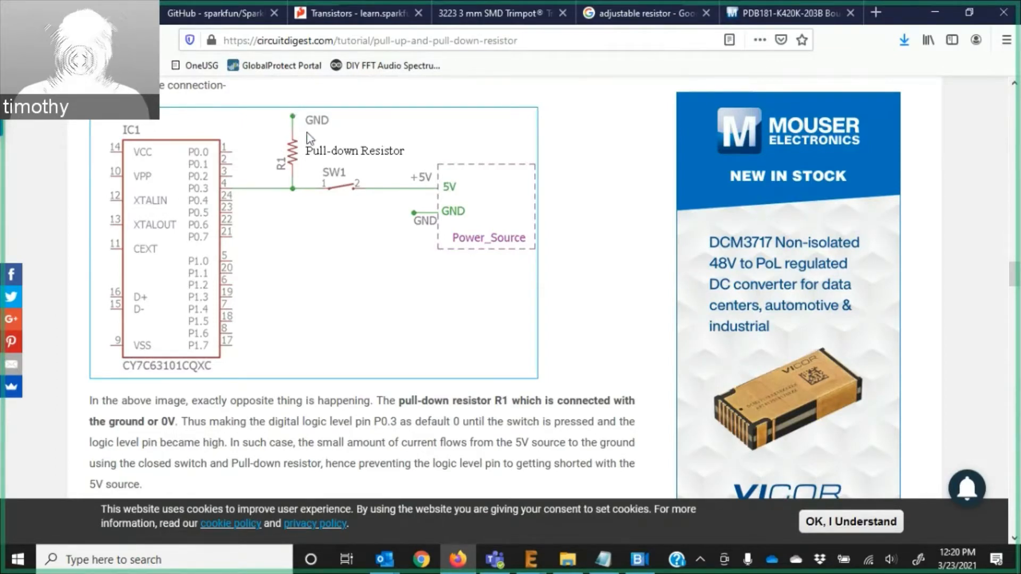
Review the article's section on calculating pull-up and pull-down resistor values, including the formulas and the practical example.
scroll(326, 168, "down", 10)
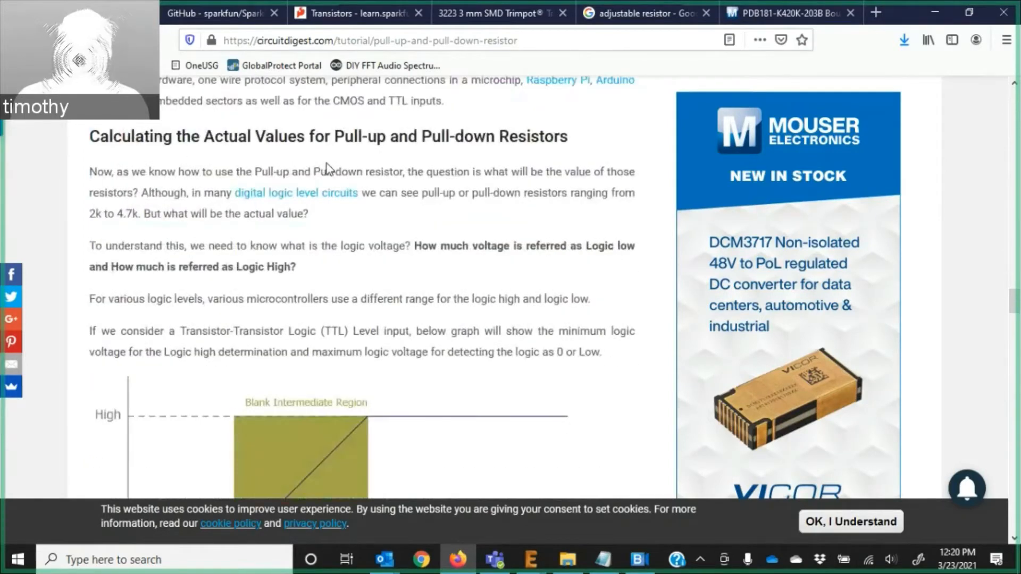
scroll(328, 165, "down", 5)
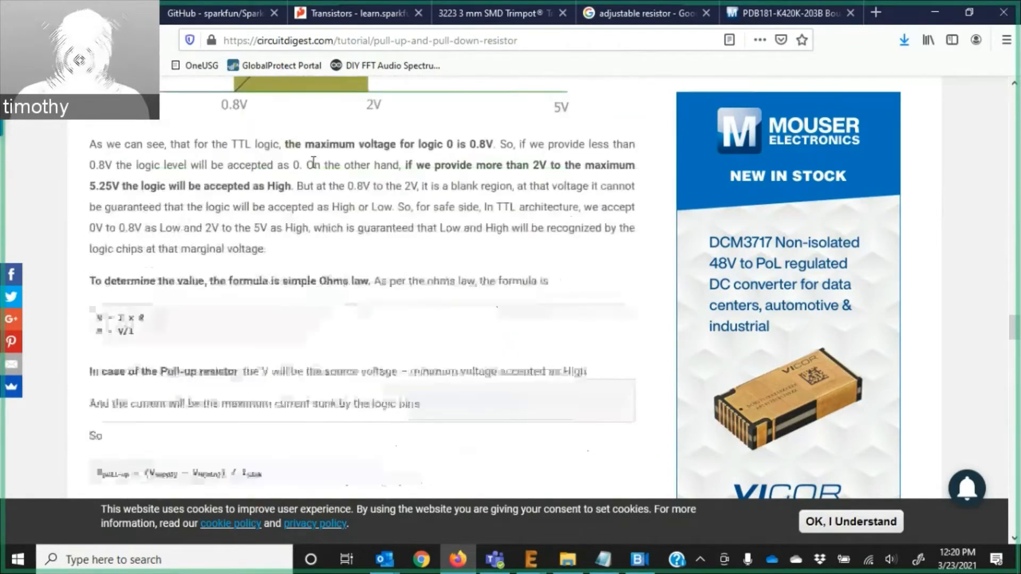
scroll(313, 165, "down", 7)
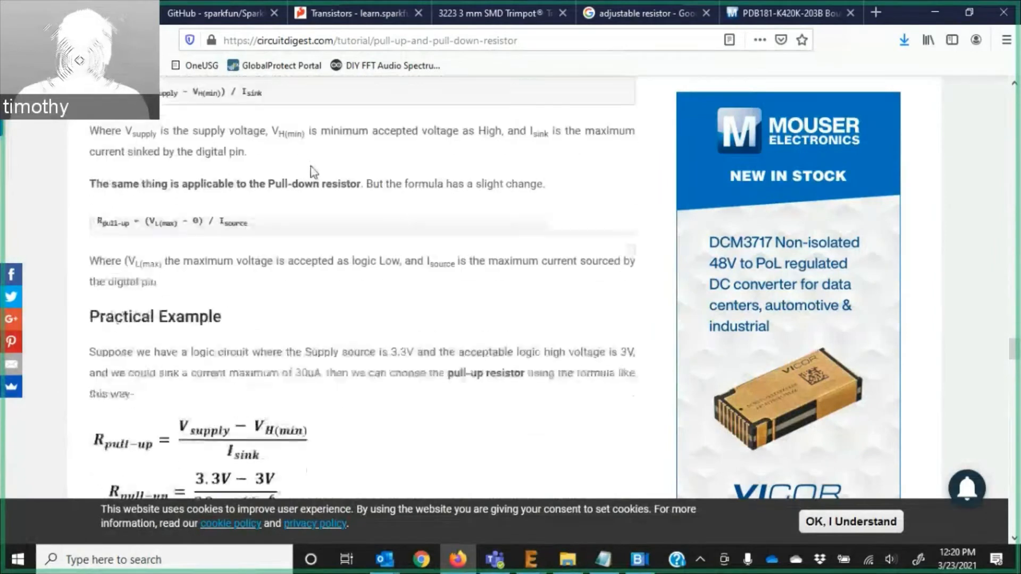
scroll(311, 167, "down", 13)
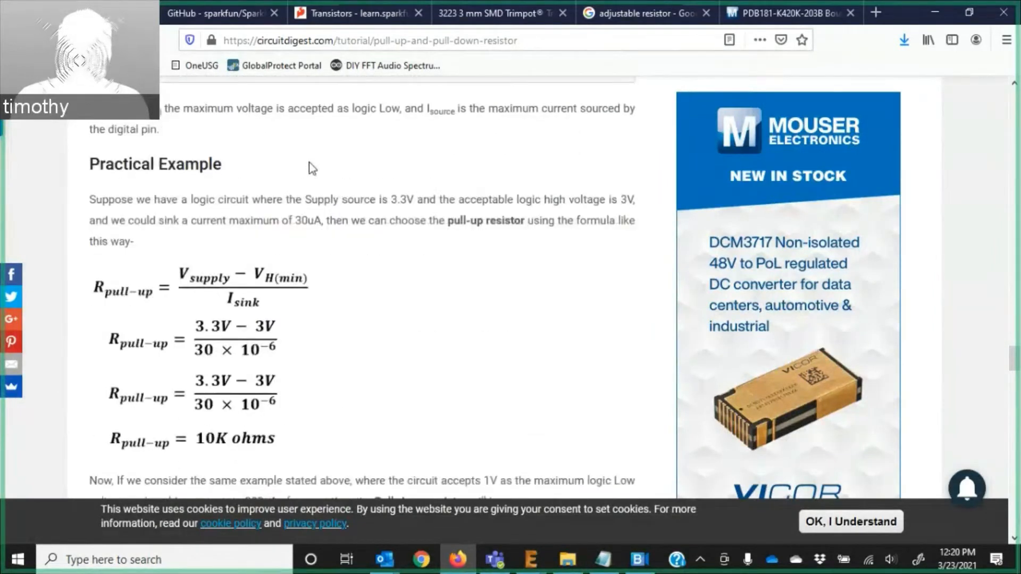
scroll(307, 166, "up", 15)
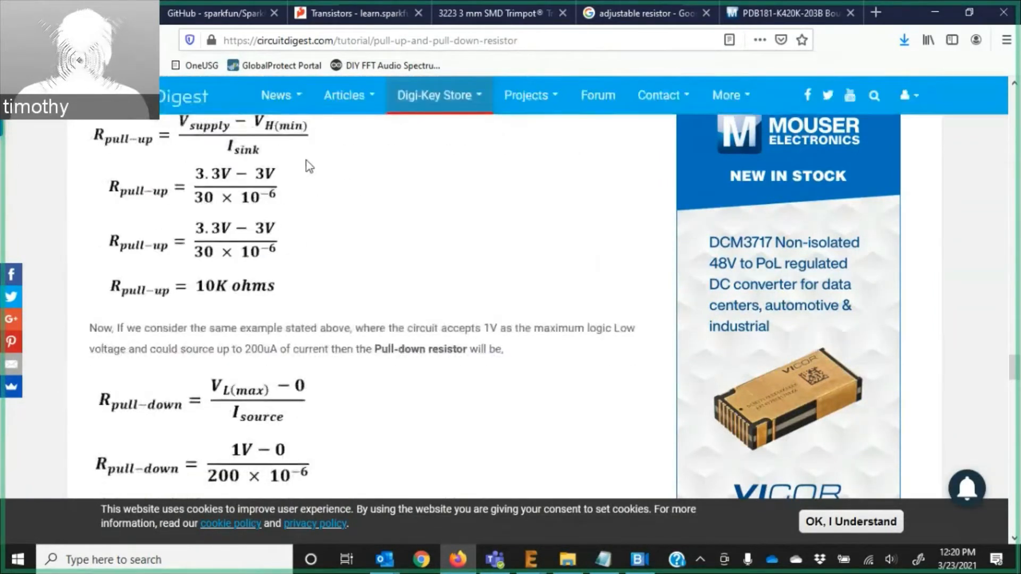
Recheck the article's pull-up and pull-down resistor formulas, going back to its explanation of why these resistors are needed.
scroll(304, 166, "down", 1)
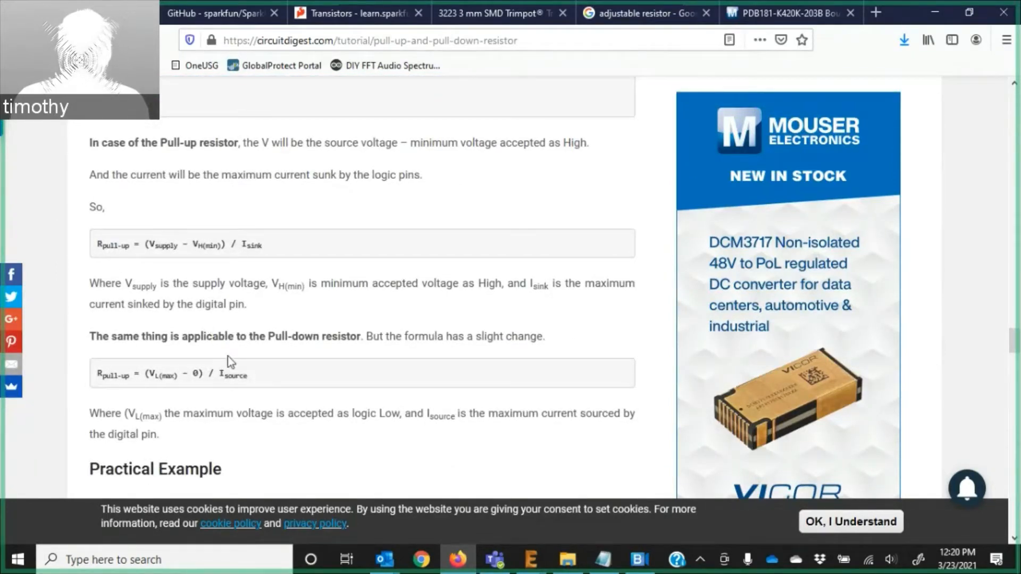
scroll(229, 356, "up", 1)
scroll(232, 373, "up", 3)
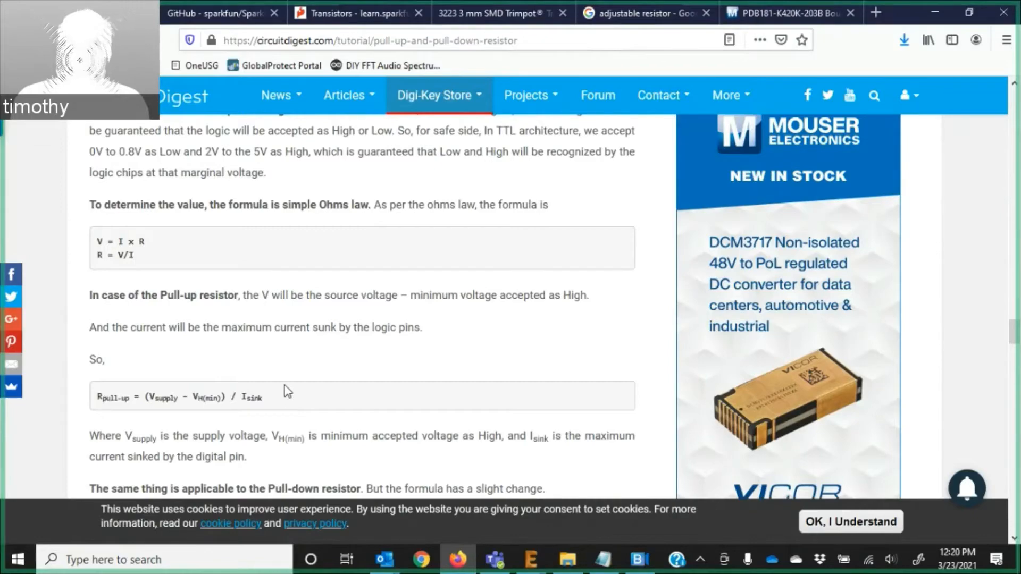
scroll(288, 375, "up", 10)
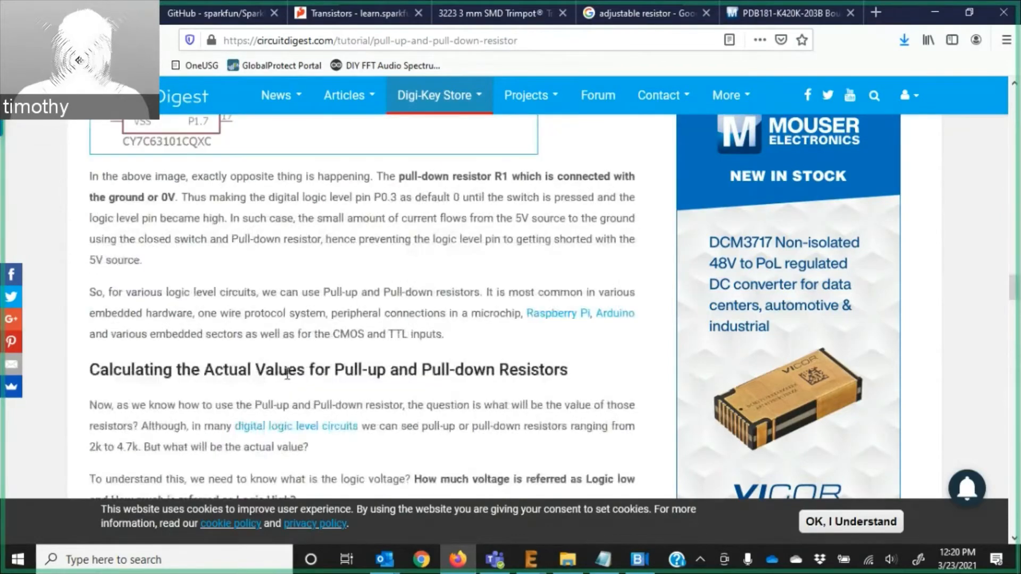
scroll(287, 382, "up", 10)
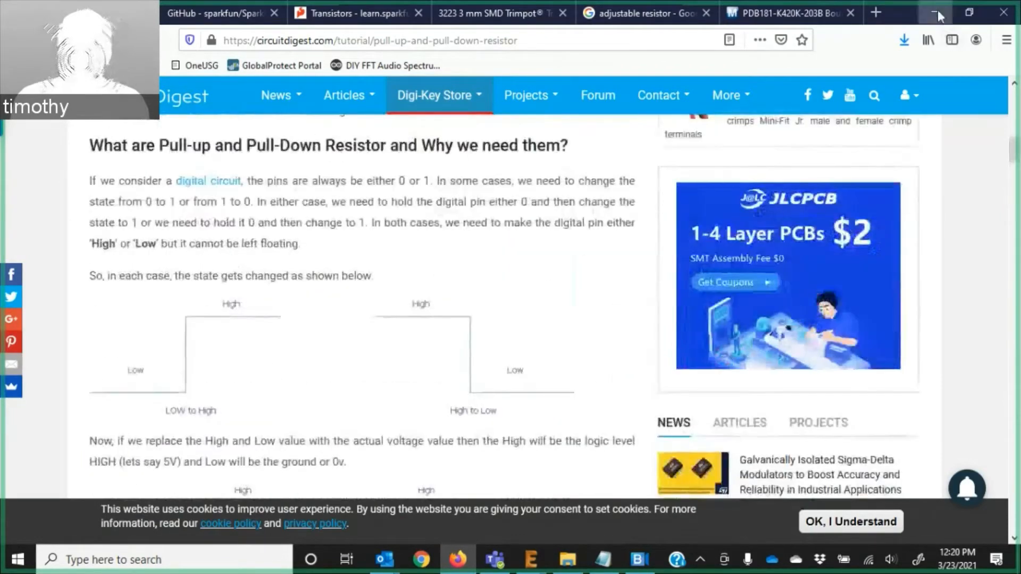
Switch back to the EAGLE schematic and examine R4 and R5 on the timer's OUTPUT net with their load labels.
left_click(936, 8)
scroll(715, 354, "down", 5)
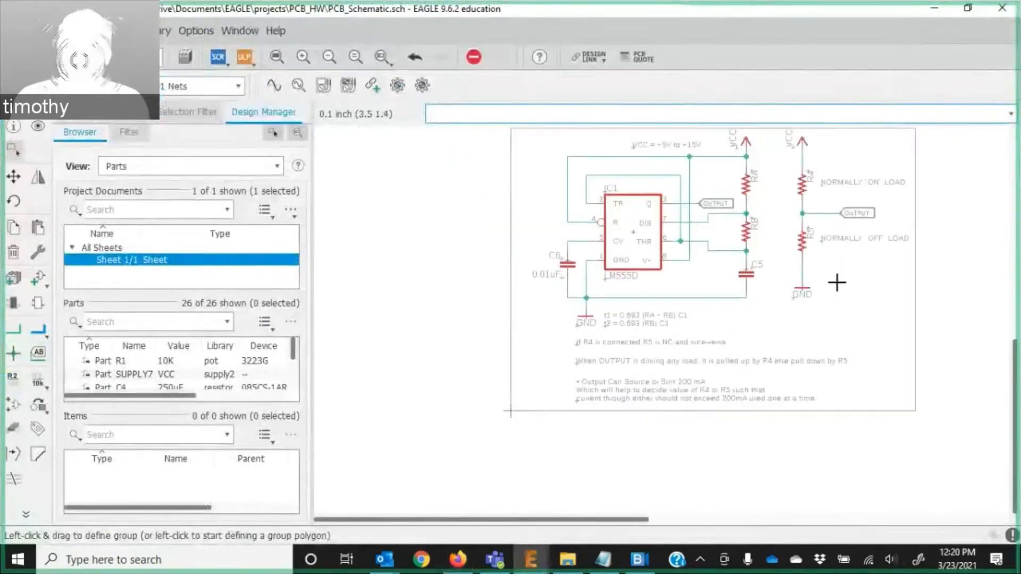
scroll(510, 408, "up", 4)
scroll(470, 316, "up", 4)
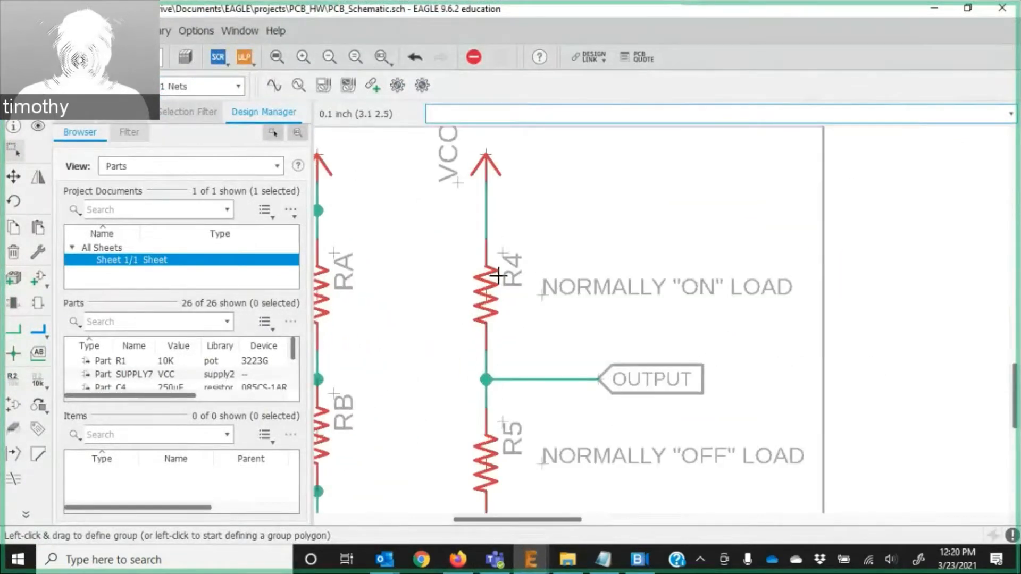
scroll(495, 273, "down", 2)
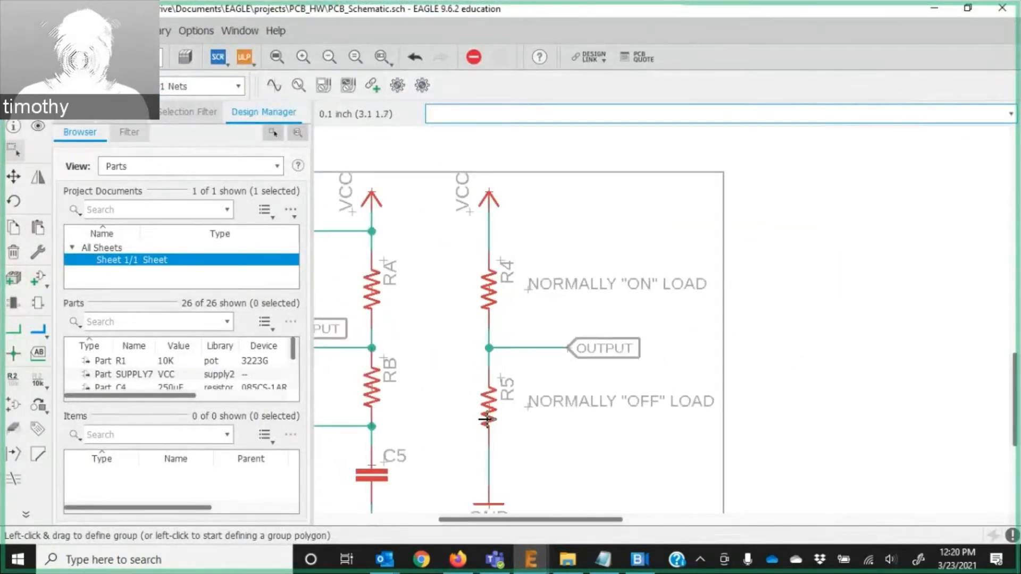
scroll(487, 419, "down", 1)
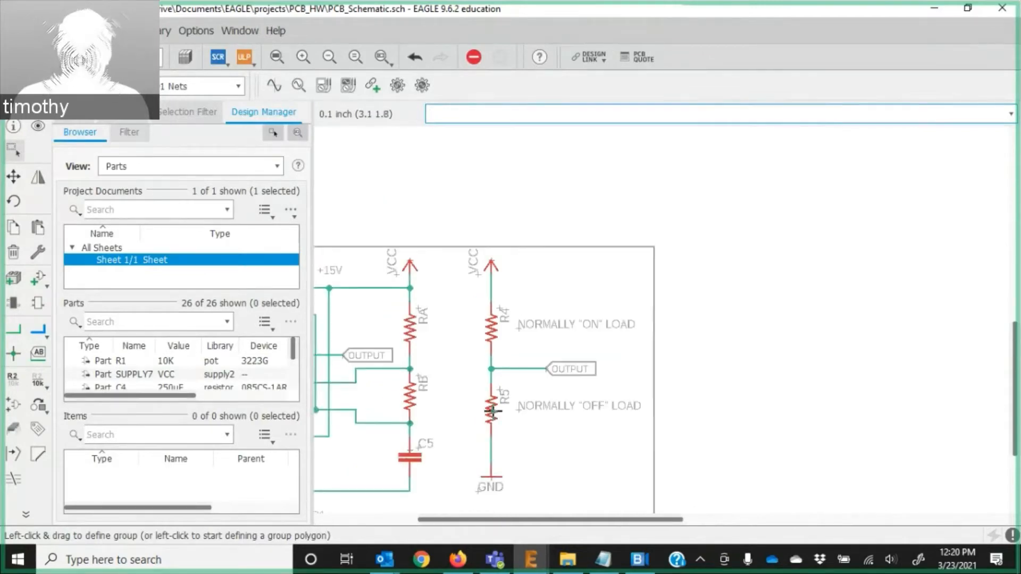
Group the whole audio power amplifier circuit with its useful notes and move it close beside the framed LM555 timer block.
scroll(490, 411, "down", 5)
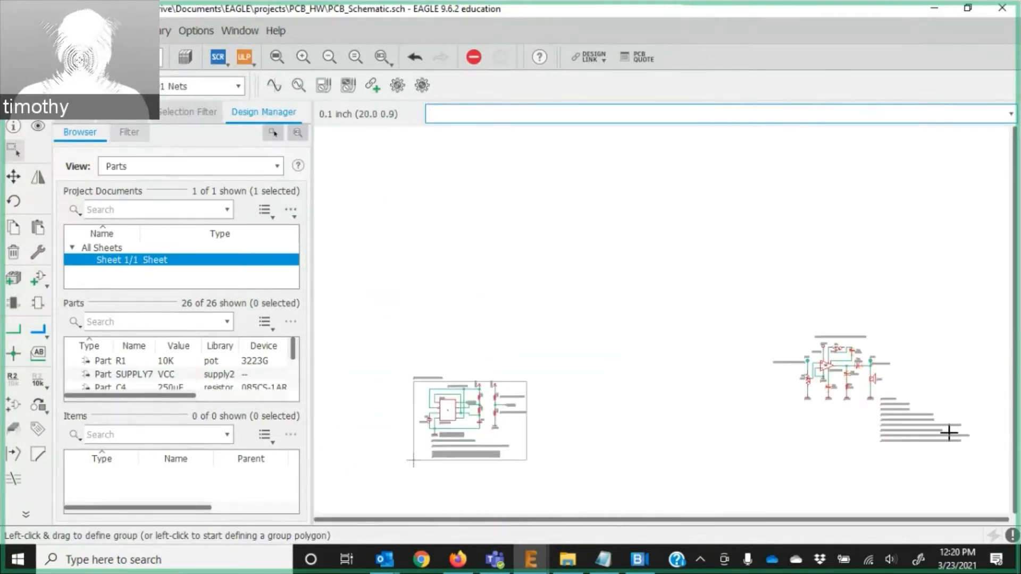
scroll(969, 433, "up", 4)
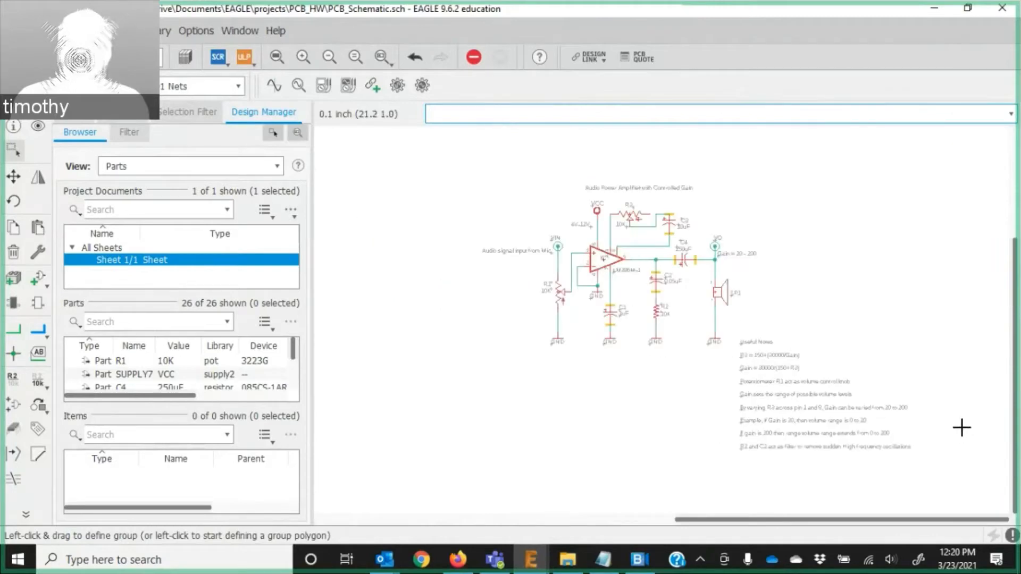
scroll(959, 418, "down", 3)
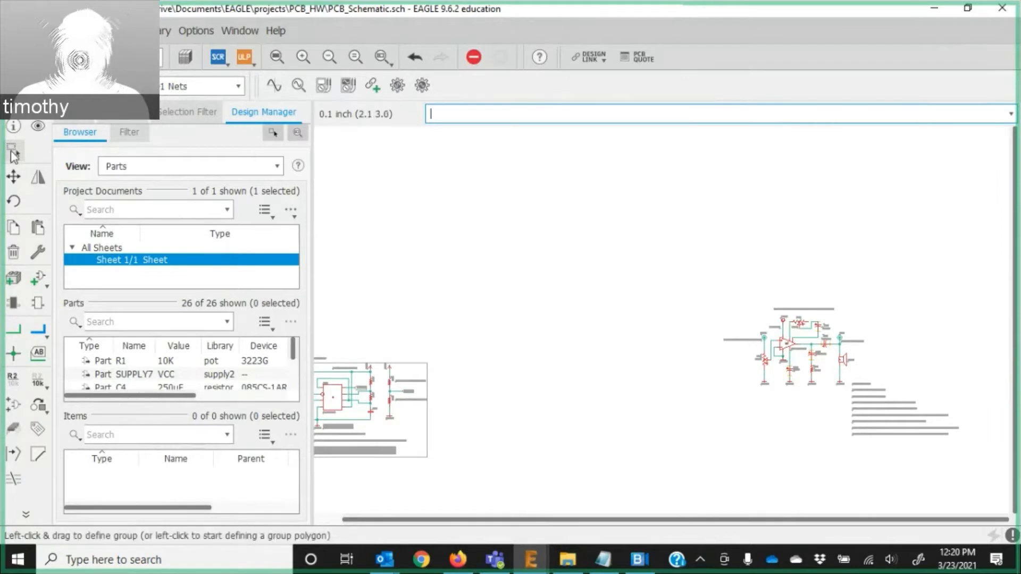
left_click_drag(630, 244, 989, 476)
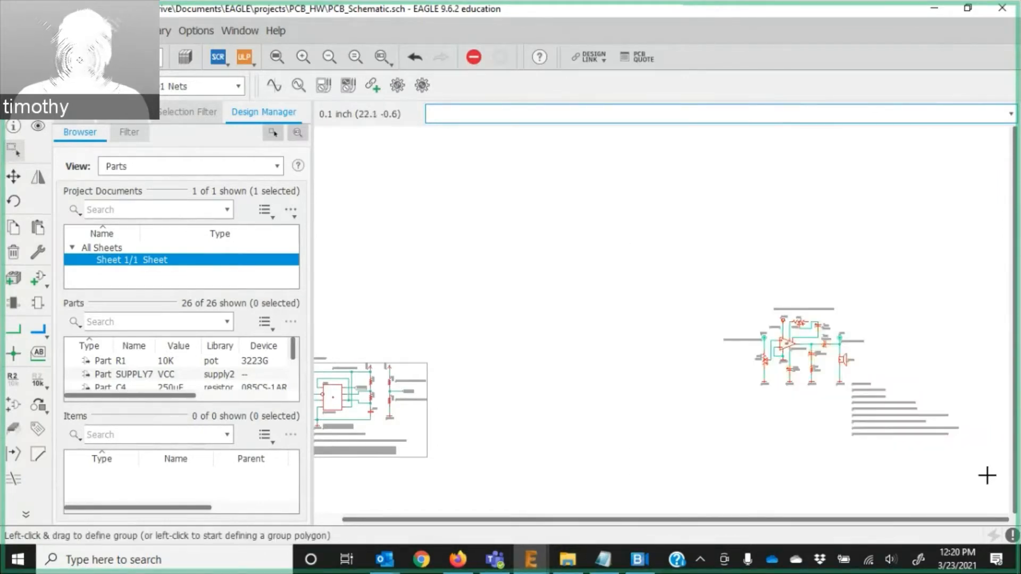
left_click(13, 179)
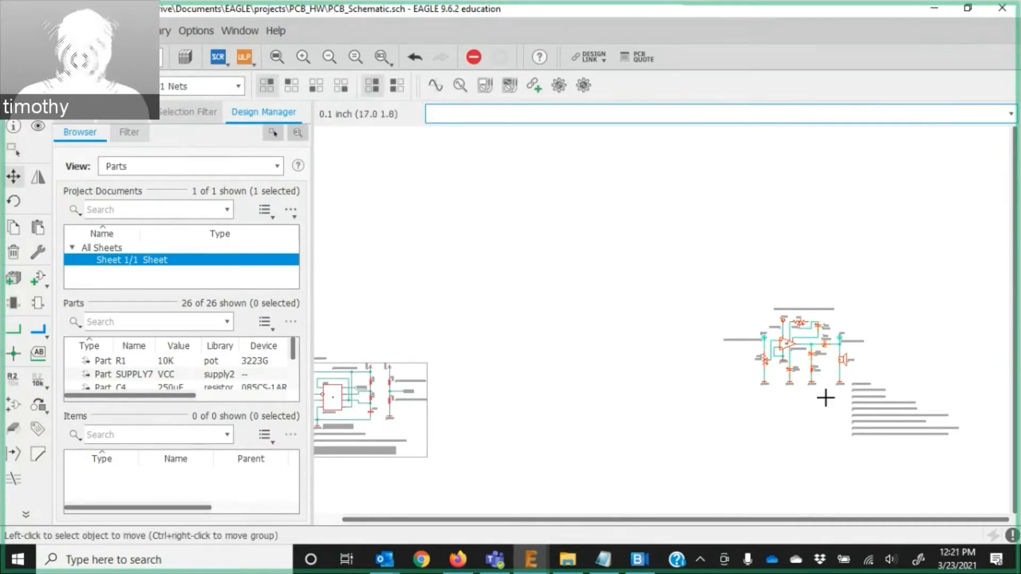
scroll(803, 367, "up", 5)
scroll(577, 284, "up", 4)
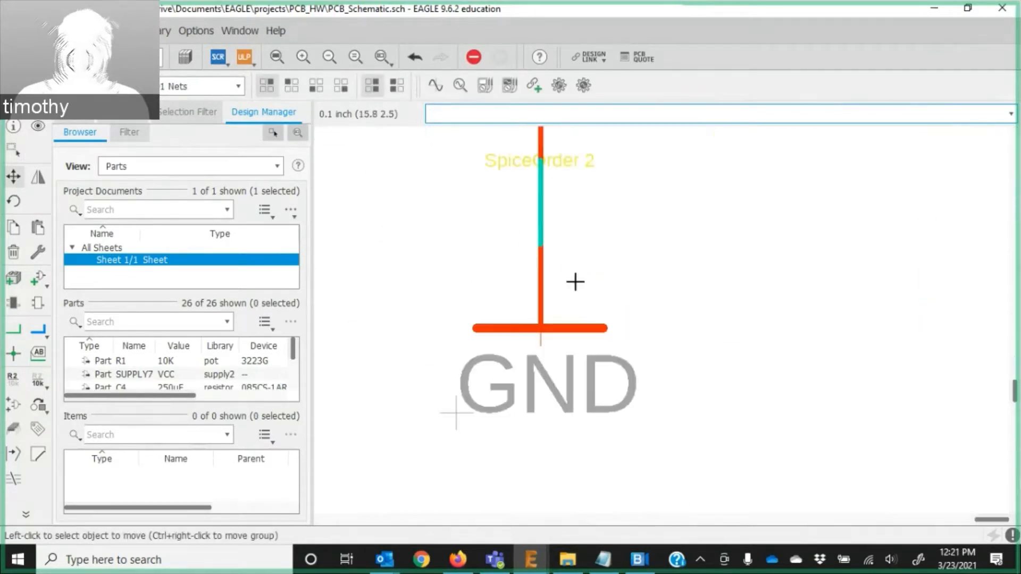
scroll(533, 232, "down", 4)
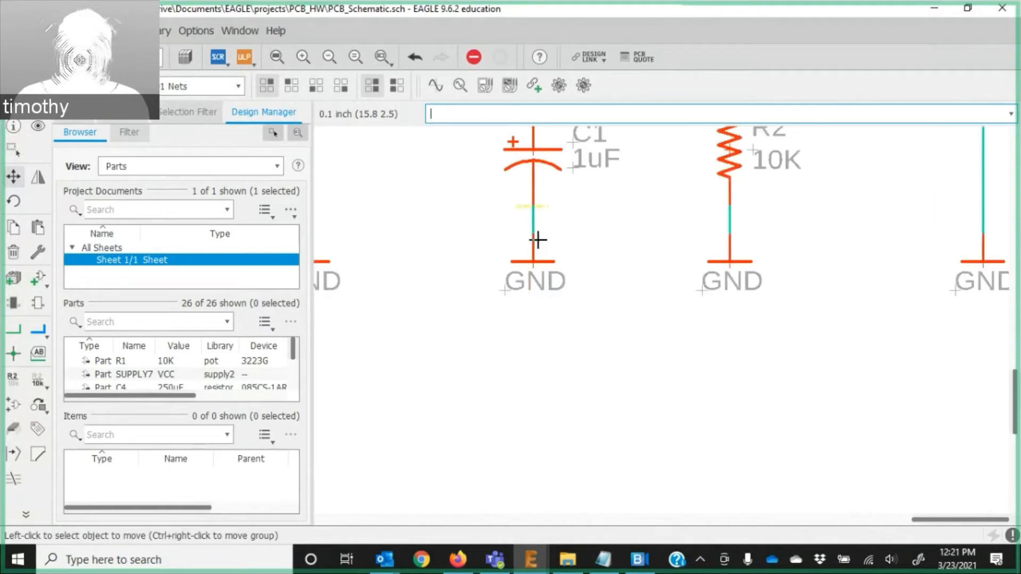
right_click(537, 250)
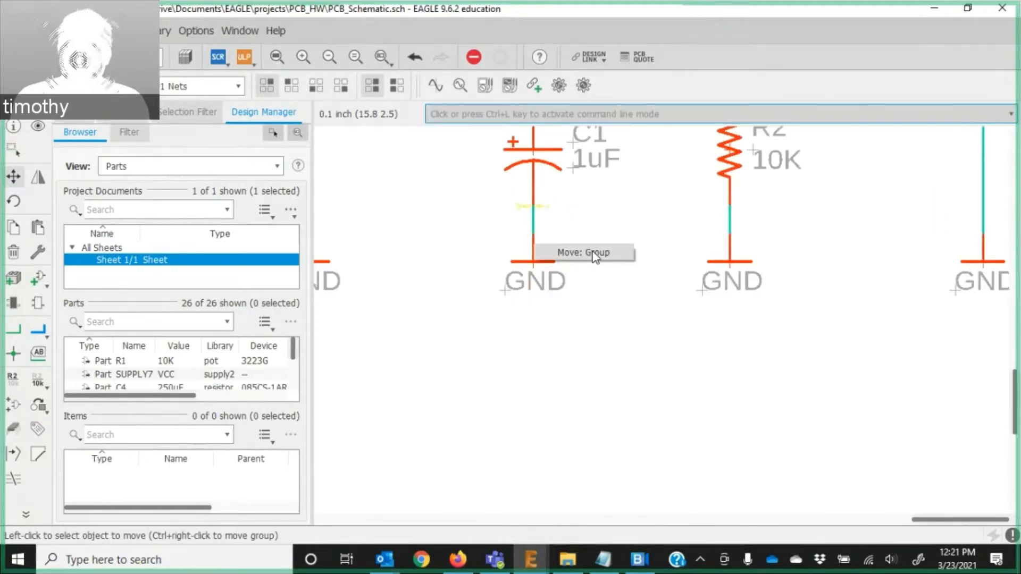
left_click(533, 151)
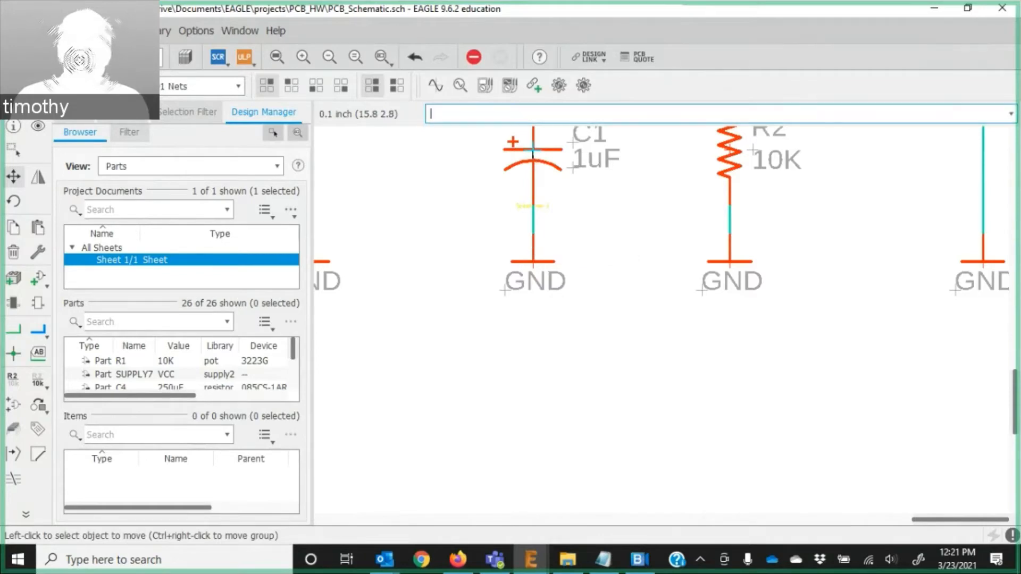
right_click(532, 151)
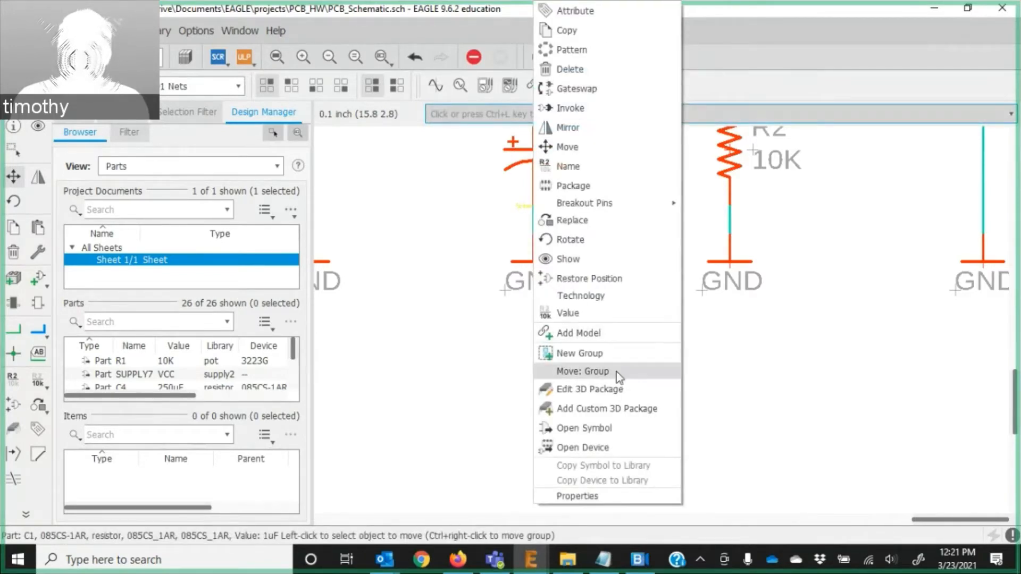
left_click(566, 372)
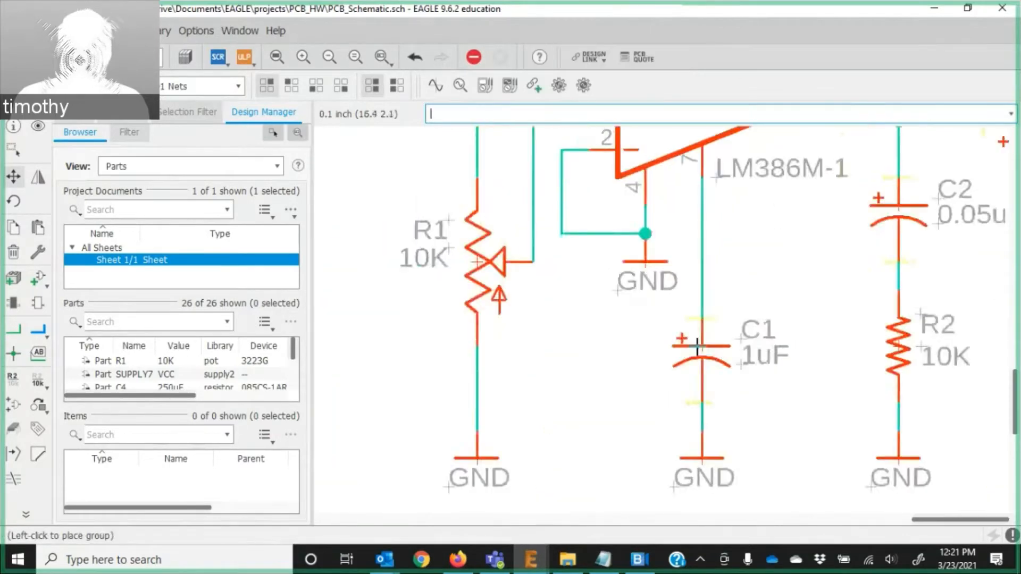
scroll(447, 340, "down", 5)
scroll(447, 341, "down", 5)
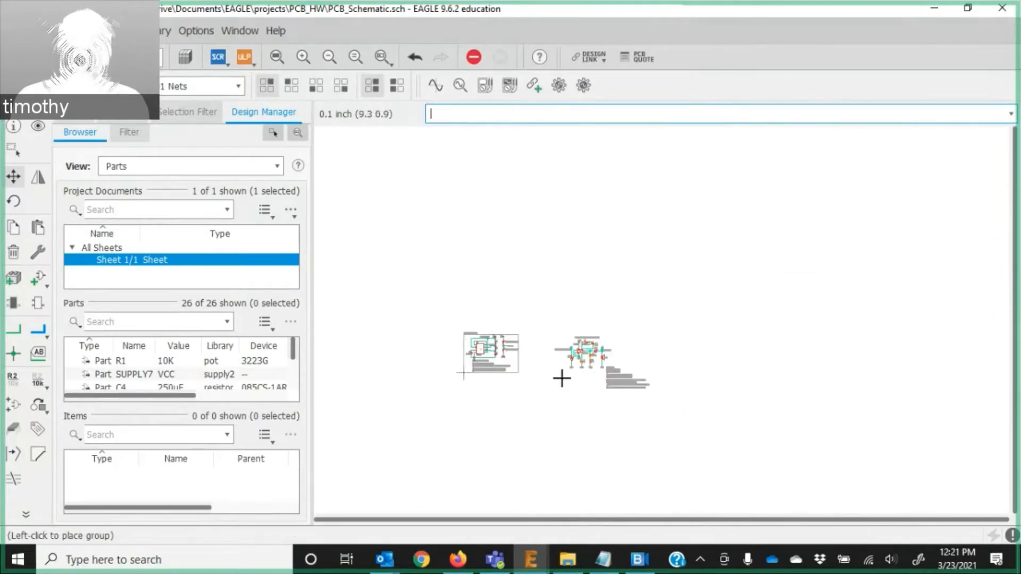
scroll(556, 365, "up", 3)
scroll(510, 349, "up", 4)
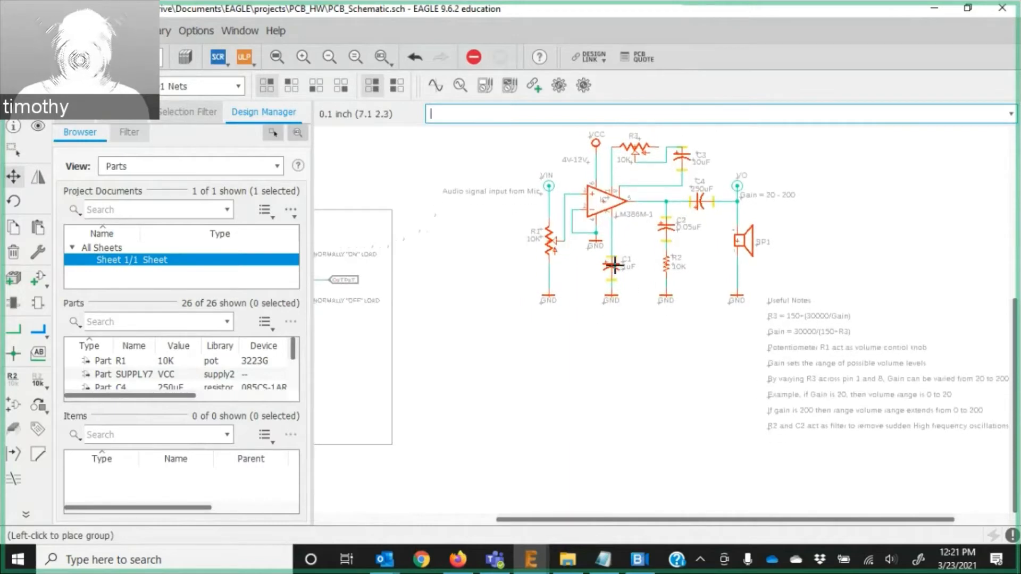
scroll(604, 321, "down", 3)
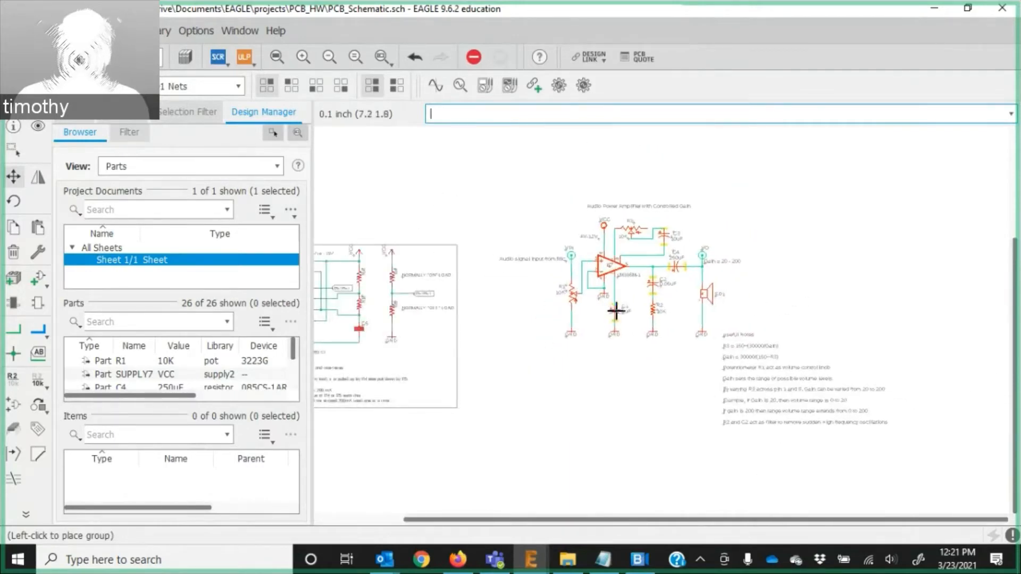
left_click(612, 310)
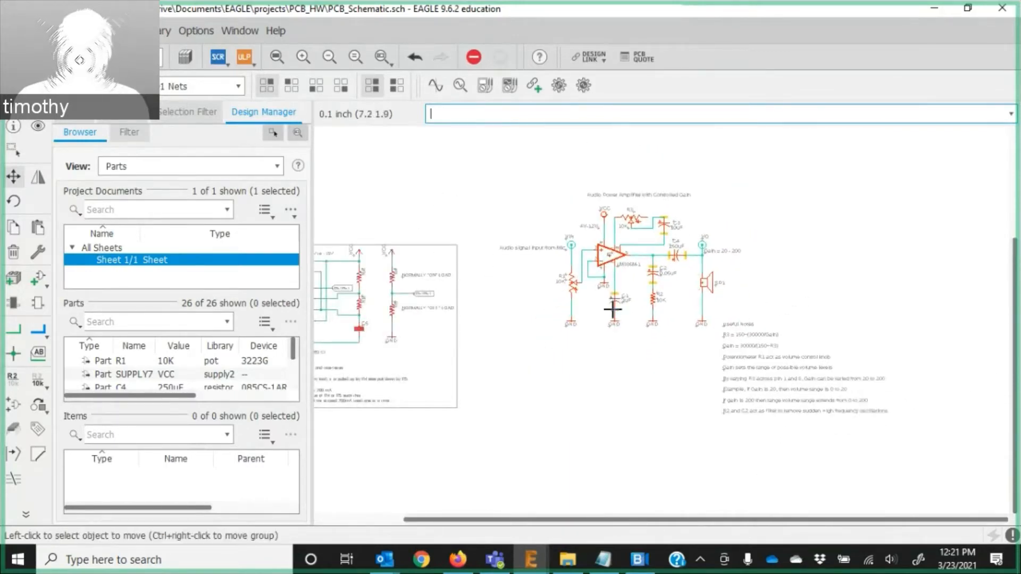
Examine the layout of the timer and amplifier blocks, comparing the timer's OUTPUT section with the amplifier's microphone signal input.
scroll(626, 345, "down", 3)
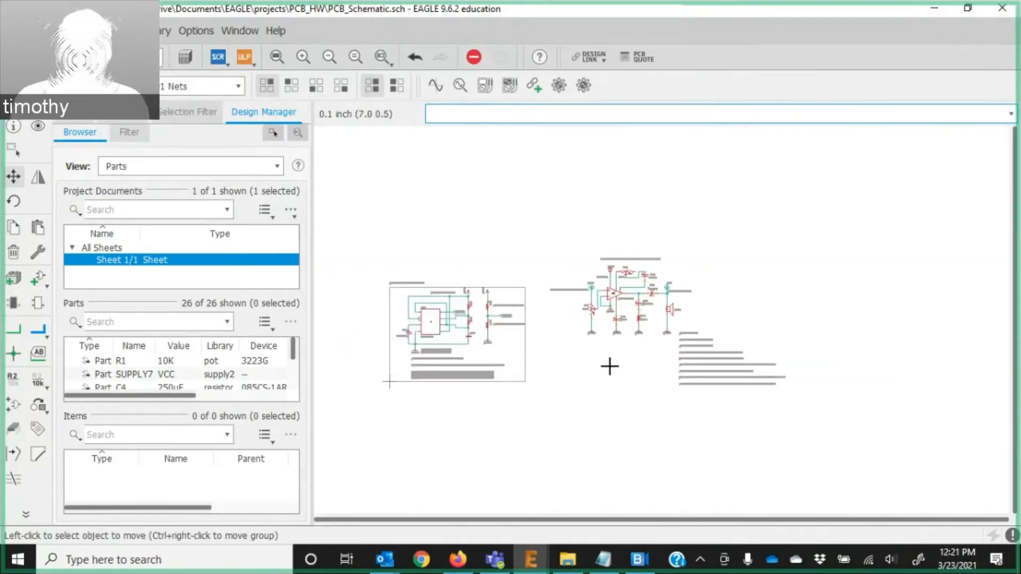
scroll(603, 359, "up", 2)
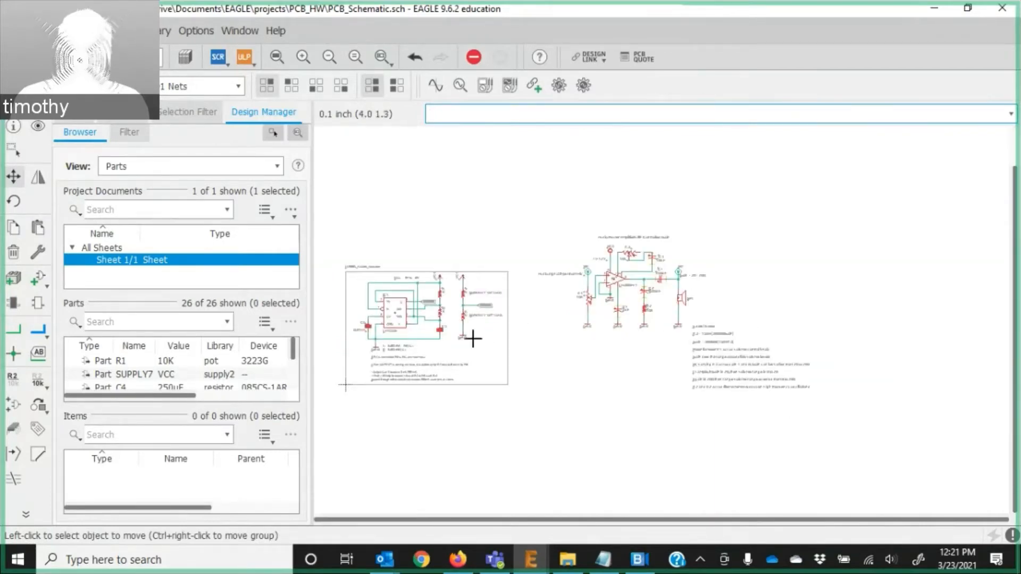
scroll(473, 316, "up", 2)
scroll(473, 315, "up", 3)
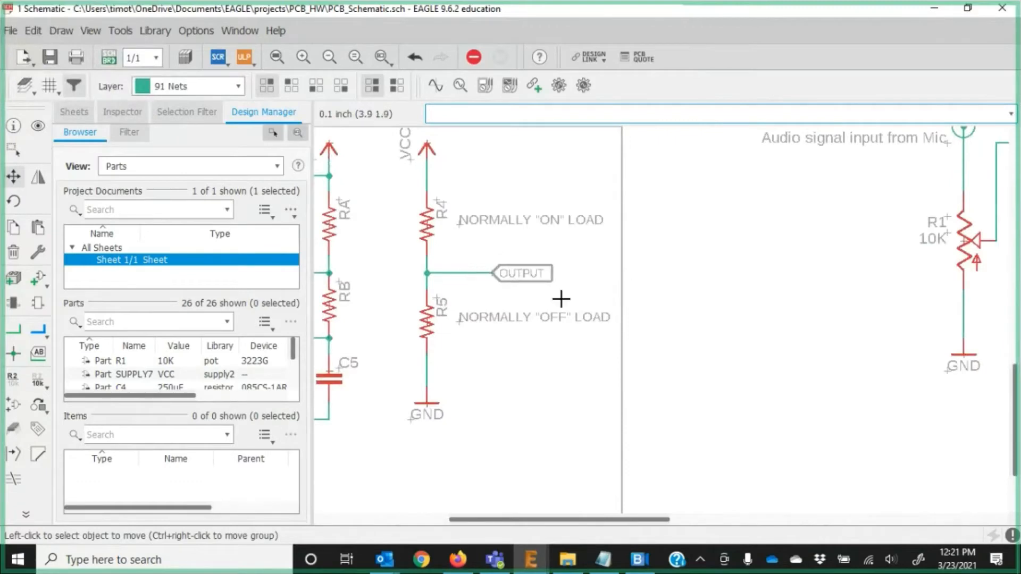
scroll(483, 270, "down", 2)
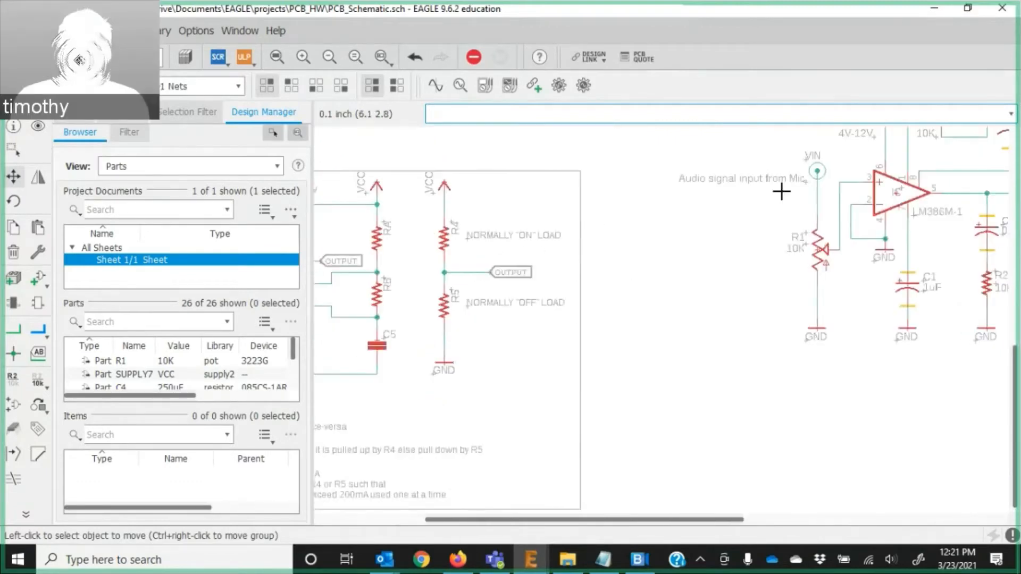
scroll(796, 214, "down", 2)
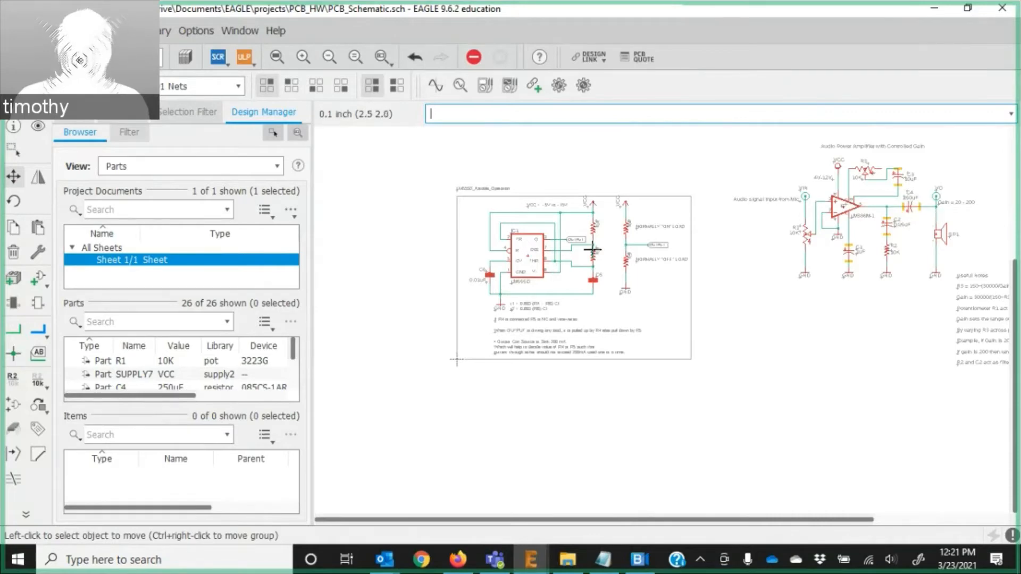
scroll(590, 249, "up", 3)
scroll(690, 254, "down", 4)
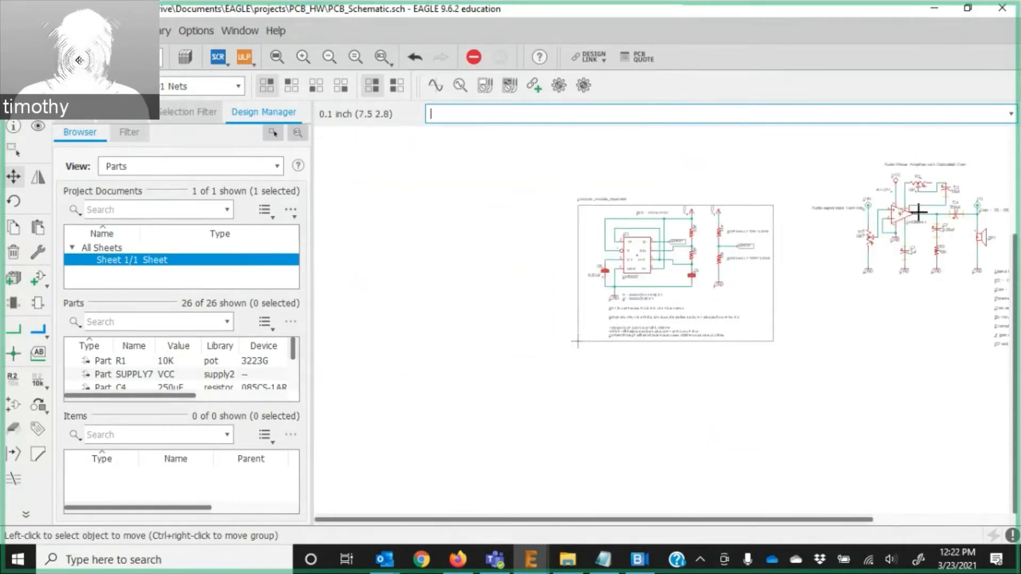
Start adding a part and search the component libraries for *switch*.
left_click(34, 274)
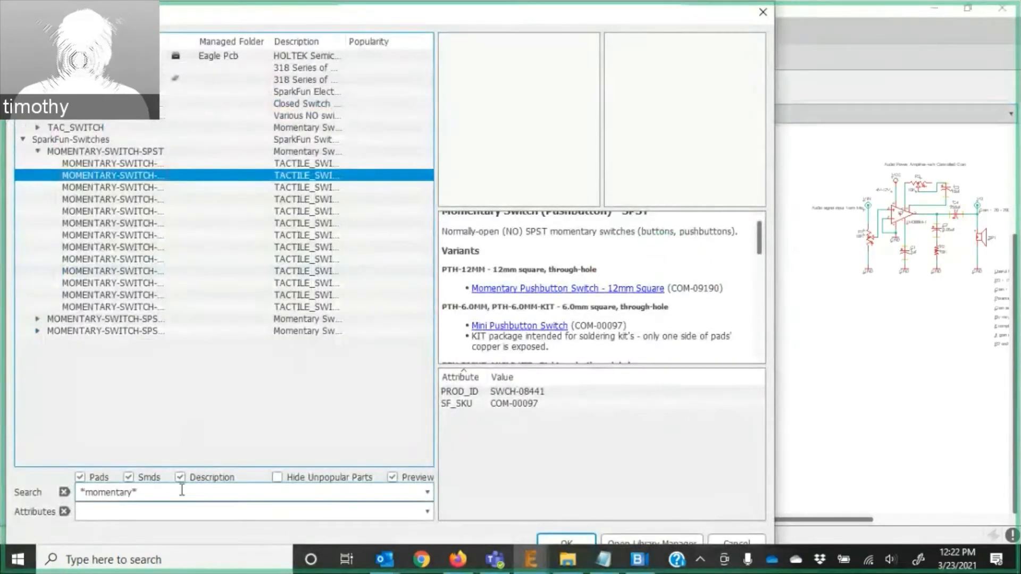
triple_click(135, 492)
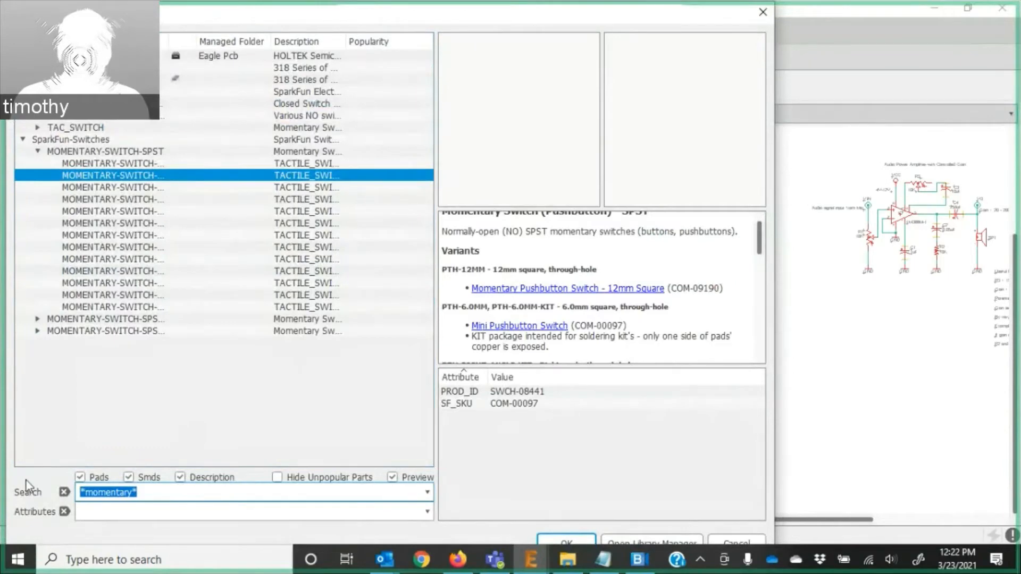
type("*switch*")
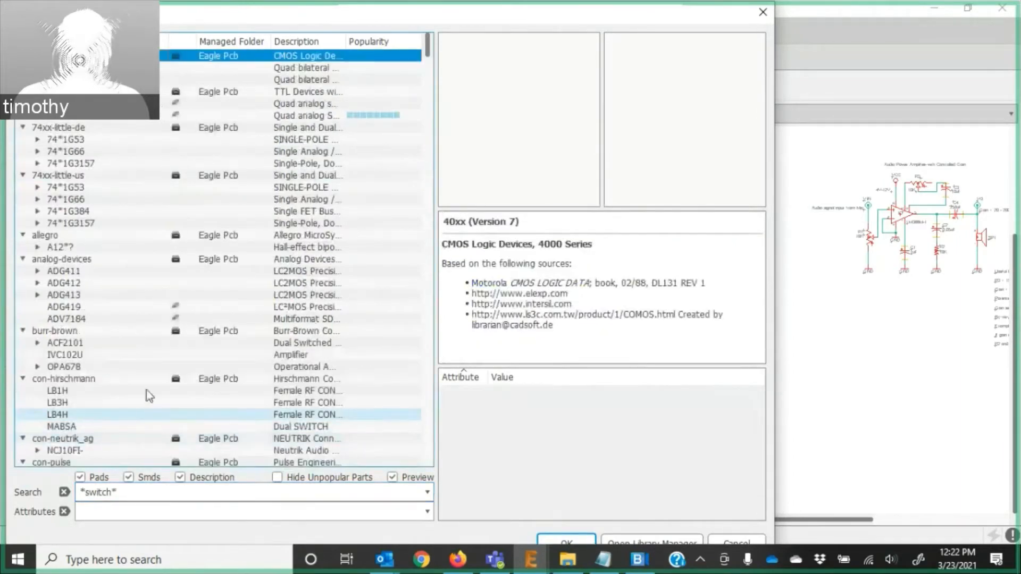
Look through the switch search results, from the logic device libraries past the relay and SparkFun entries, to the switch library.
scroll(162, 251, "down", 1)
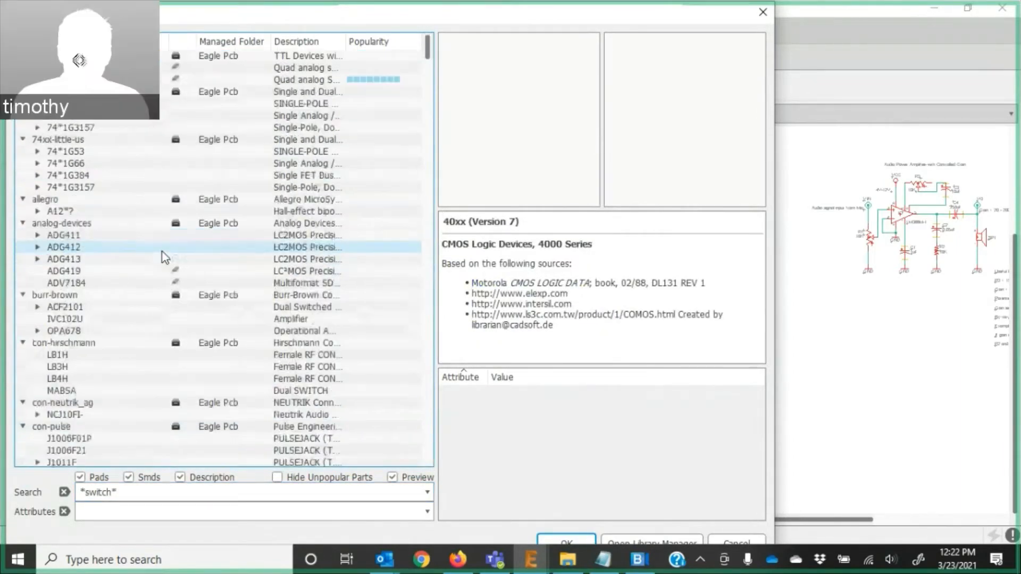
scroll(101, 169, "up", 1)
scroll(111, 180, "down", 20)
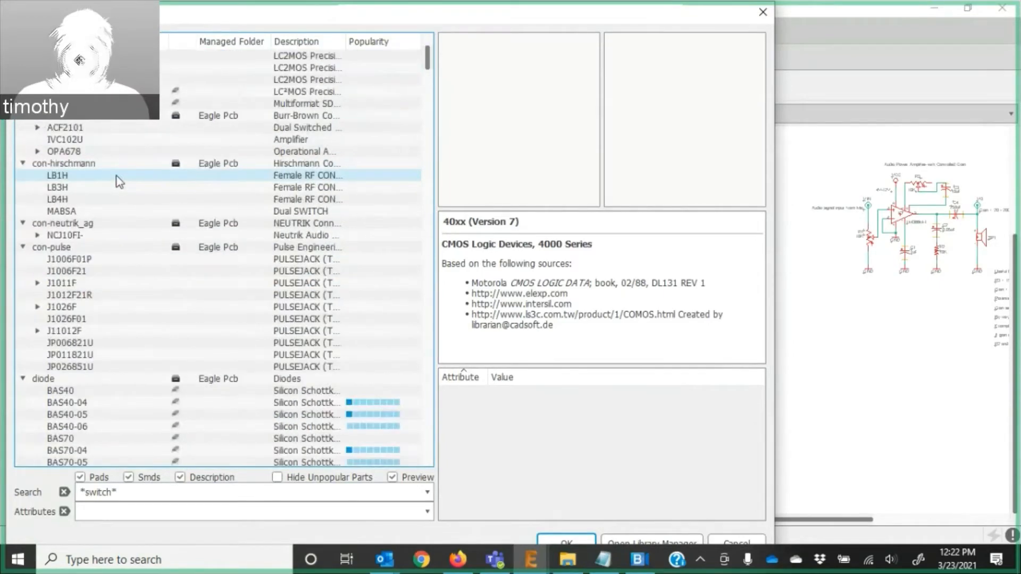
scroll(121, 175, "down", 15)
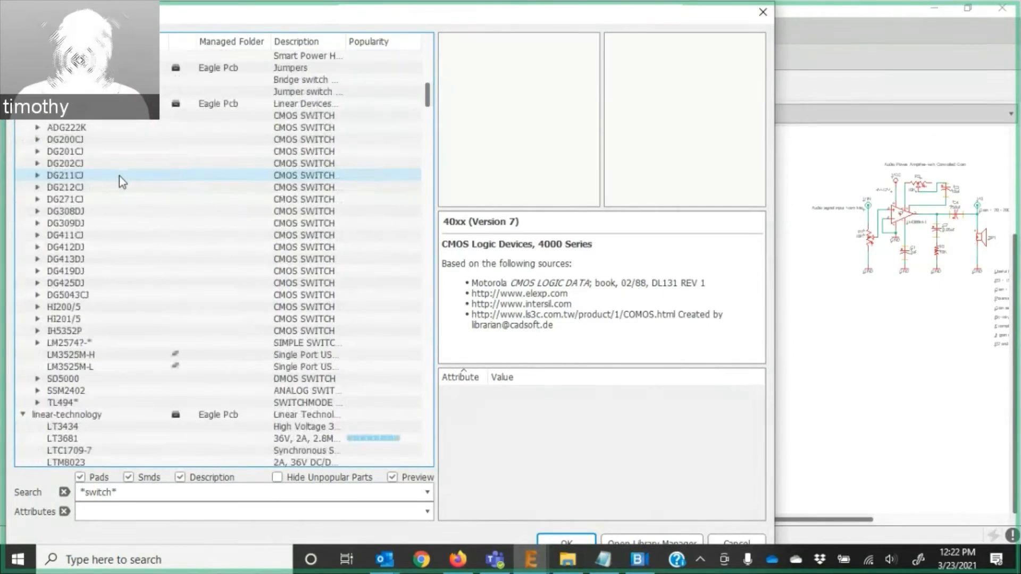
scroll(121, 178, "down", 15)
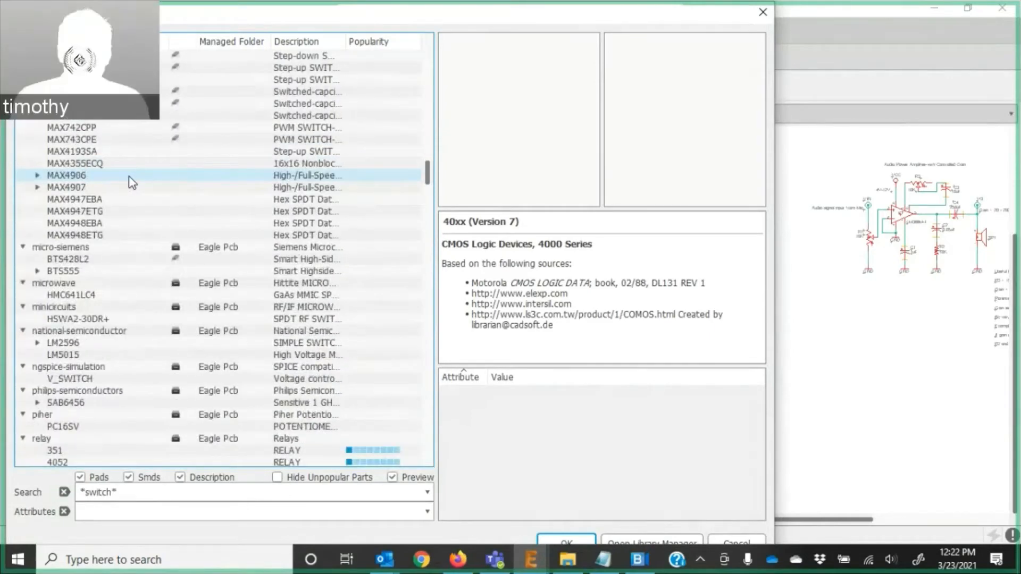
scroll(124, 178, "down", 9)
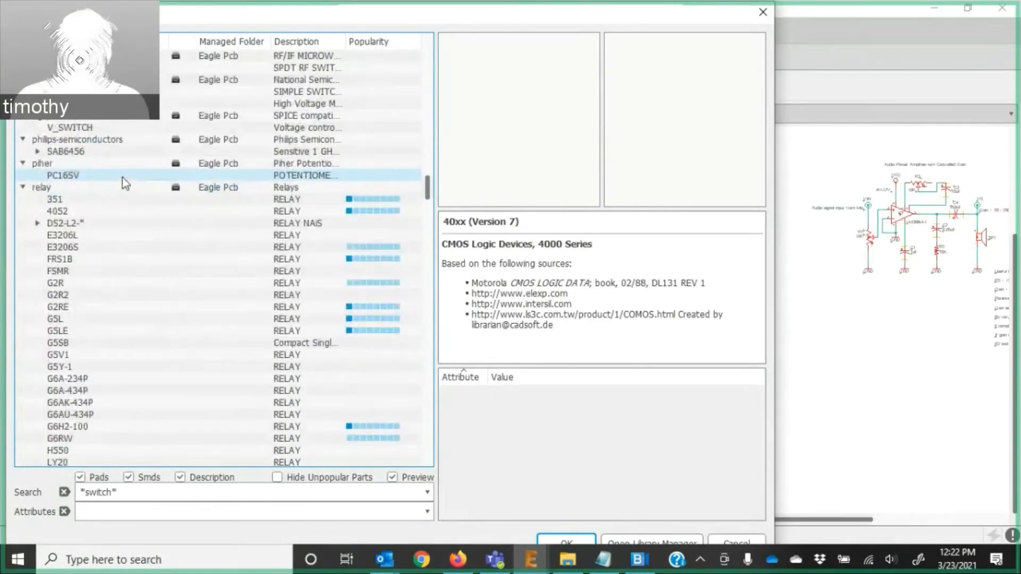
scroll(123, 180, "down", 6)
scroll(124, 180, "up", 7)
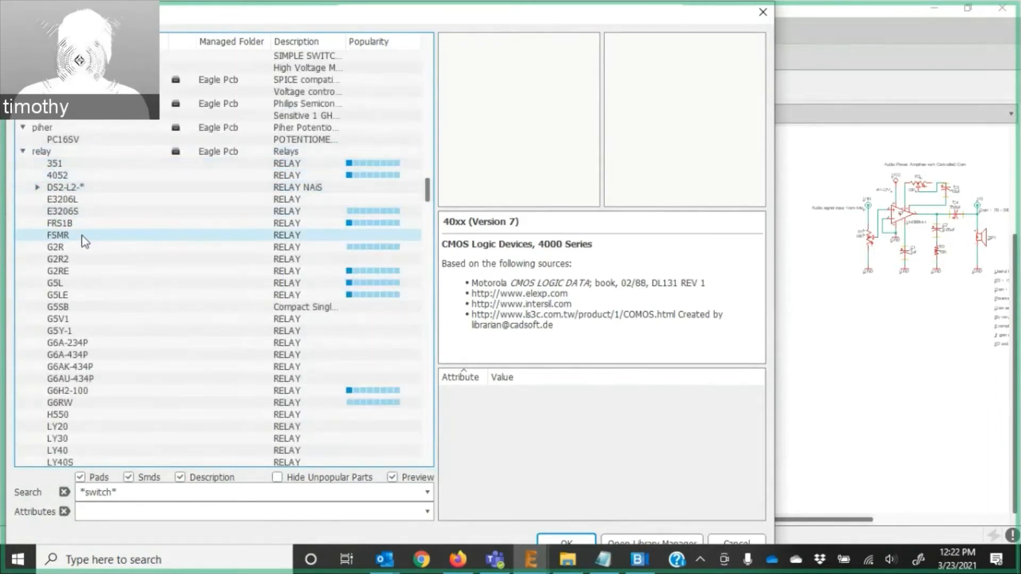
scroll(80, 248, "down", 4)
scroll(80, 247, "down", 10)
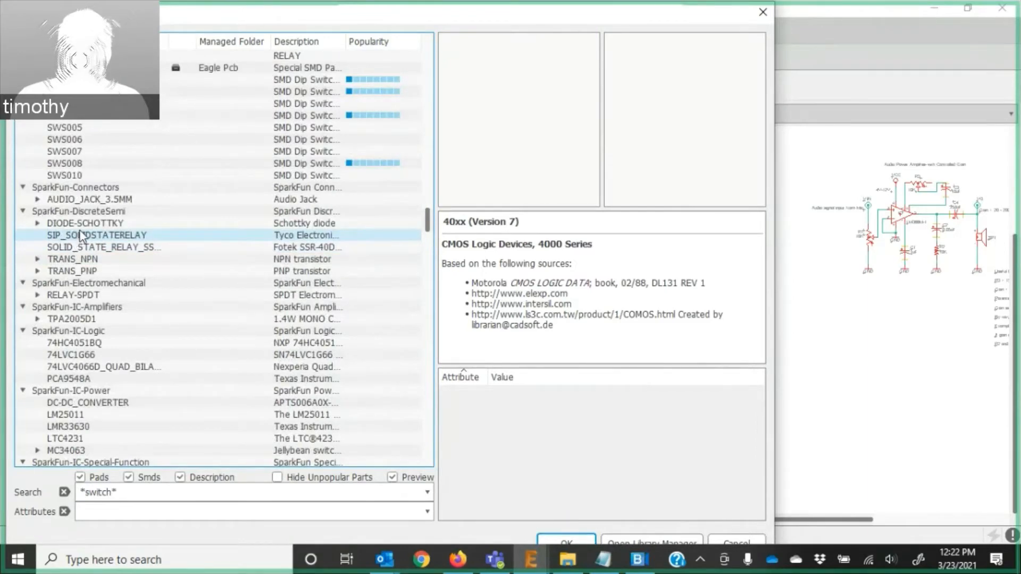
scroll(82, 232, "down", 15)
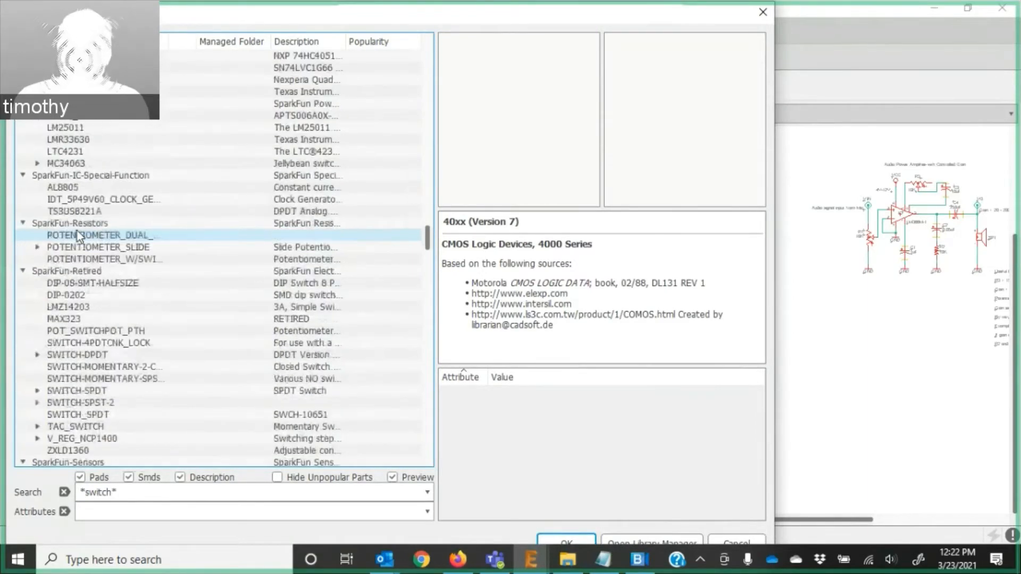
scroll(76, 238, "down", 10)
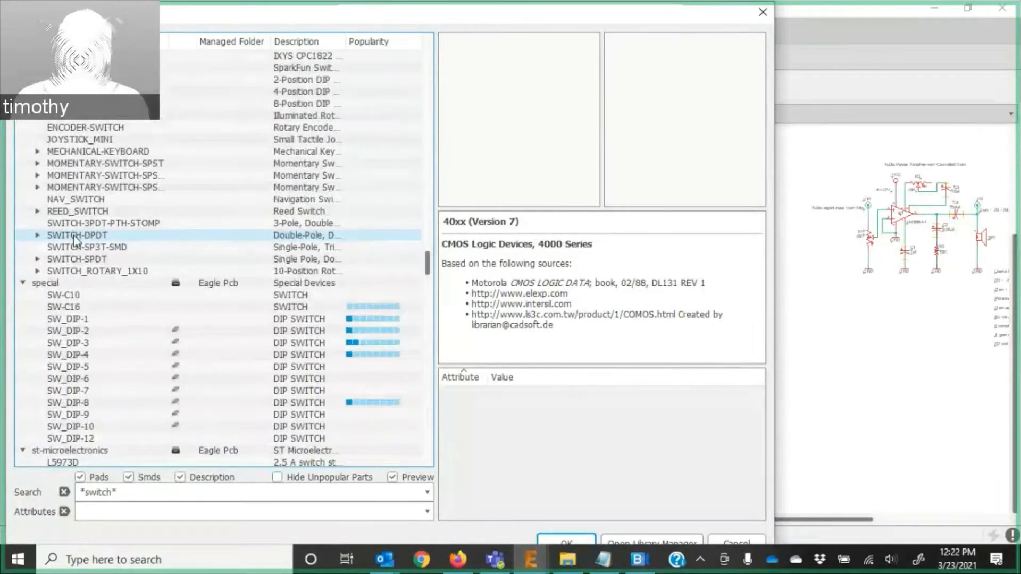
scroll(75, 237, "down", 3)
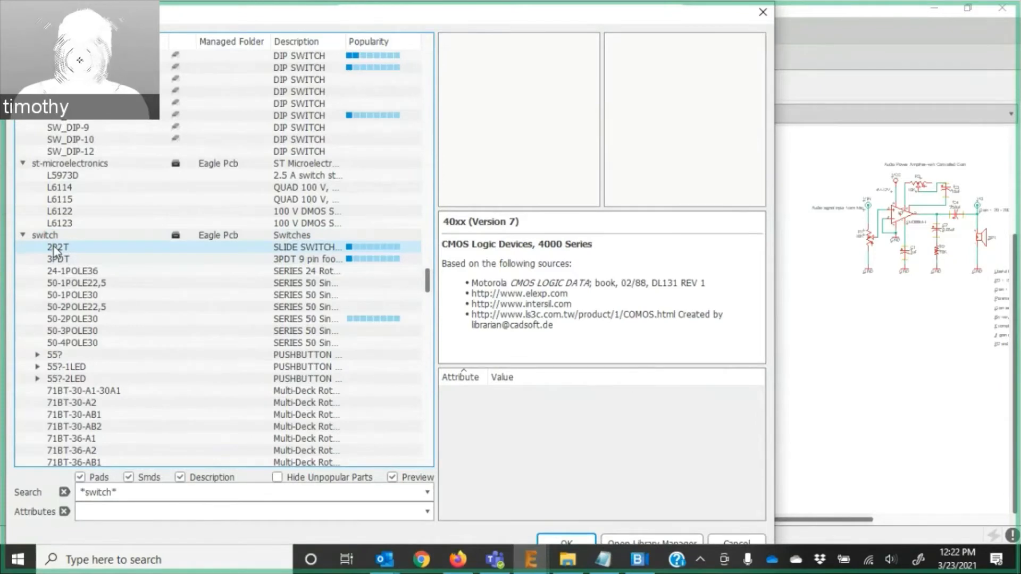
Preview the switch library's parts from the 2P2T slide switch through the single-deck rotary switches to the 55? pushbutton.
left_click(56, 248)
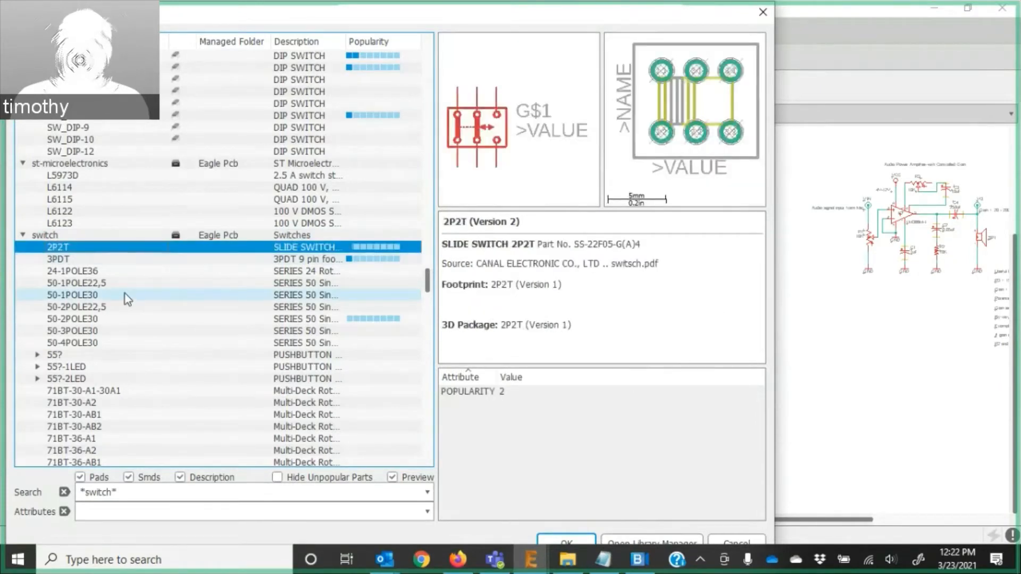
key("Down")
key("Down")
key("Down")
key("Down")
key("Down")
key("Down")
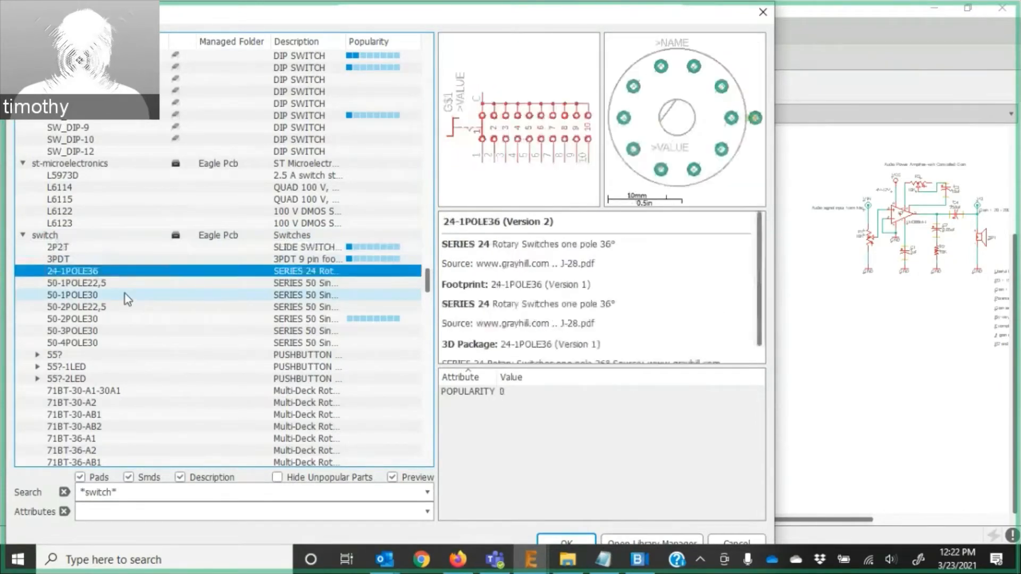
key("Down")
key("Down")
key("Down")
key("Down")
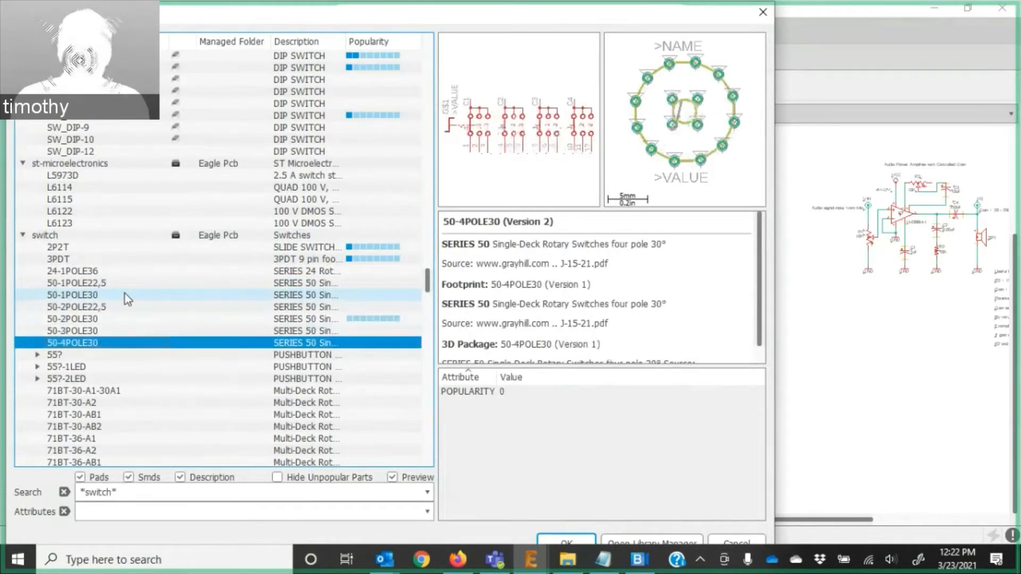
key("Up")
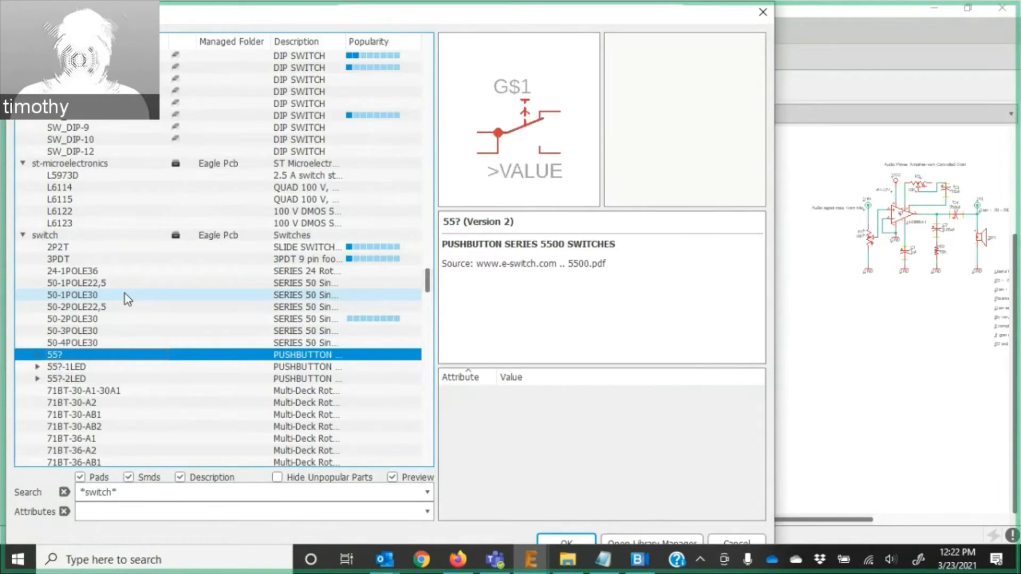
Expand the 55? pushbutton and compare its 5501 and 5511 variants with the neighbouring LED pushbuttons and multi-deck rotary switches.
key("Right")
key("Down")
key("Down")
key("Up")
key("Down")
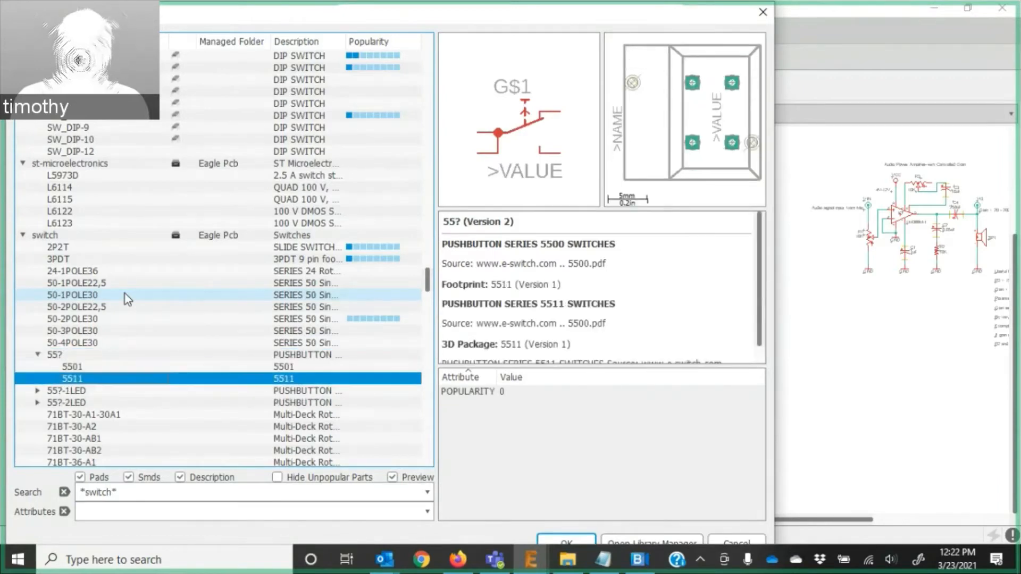
key("Up")
key("Down")
key("Down")
key("Down")
key("Down")
key("Down")
key("Down")
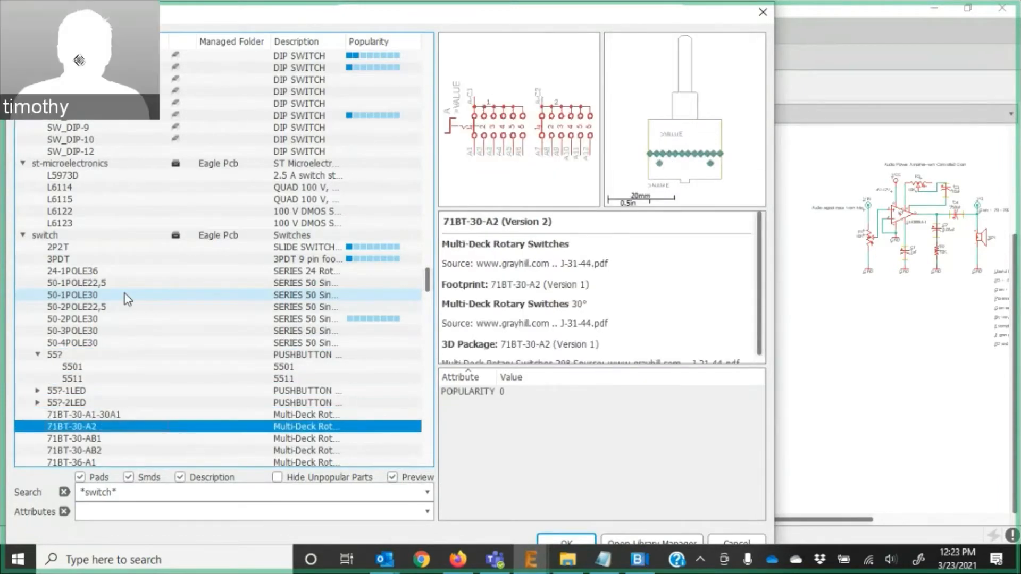
key("Up")
key("Up")
key("Up")
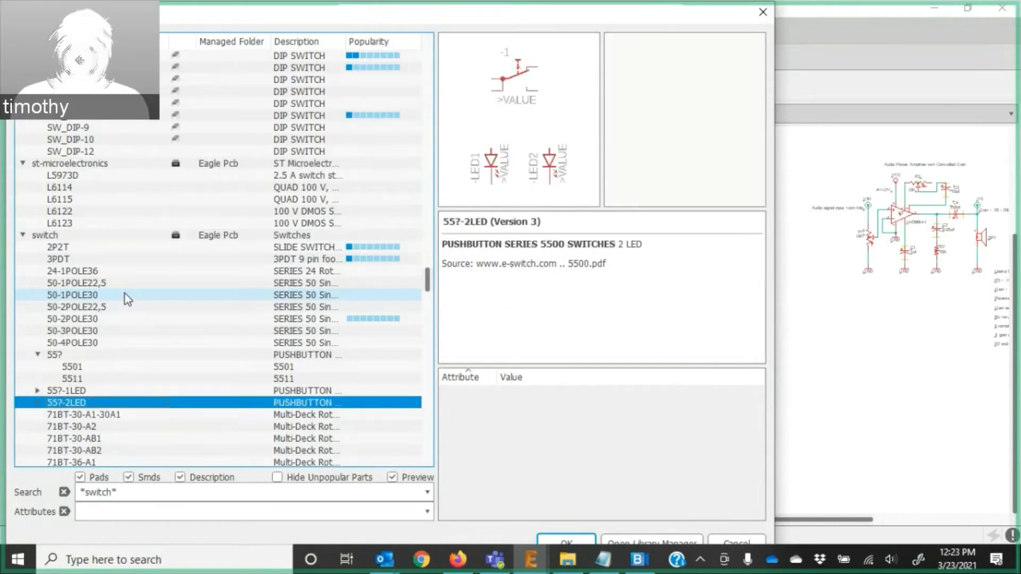
Preview the symbols and footprints from the multi-deck rotary switches through the sliding and toggle switches to 9070-1W.
key("Down")
key("Down")
key("Down")
key("Down")
key("Down")
key("Down")
key("Down")
key("Down")
key("Down")
key("Down")
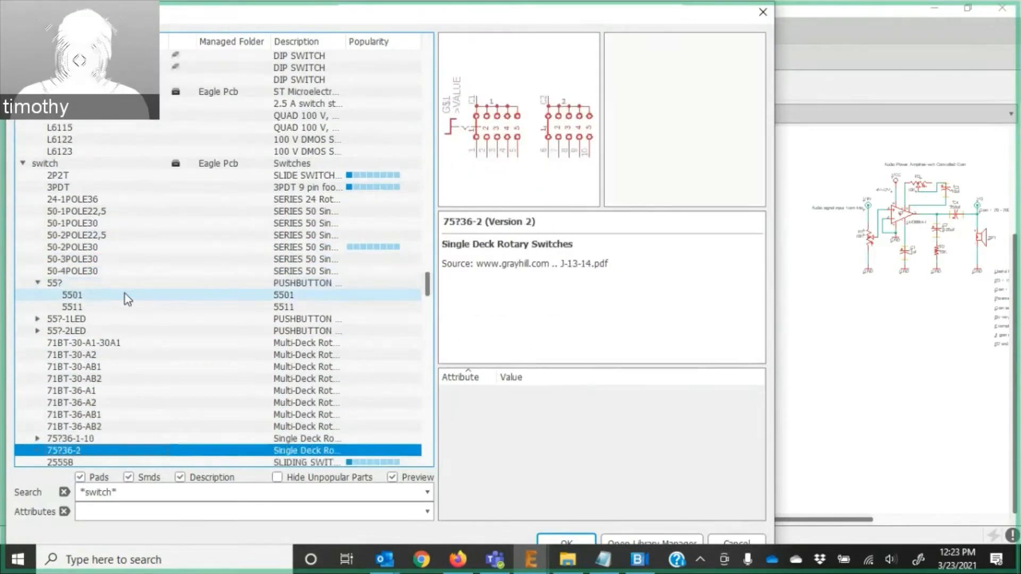
key("Down")
key("Down")
key("Down")
key("Down")
key("Down")
key("Down")
key("Down")
key("Down")
key("Down")
key("Down")
key("Down")
key("Down")
key("Down")
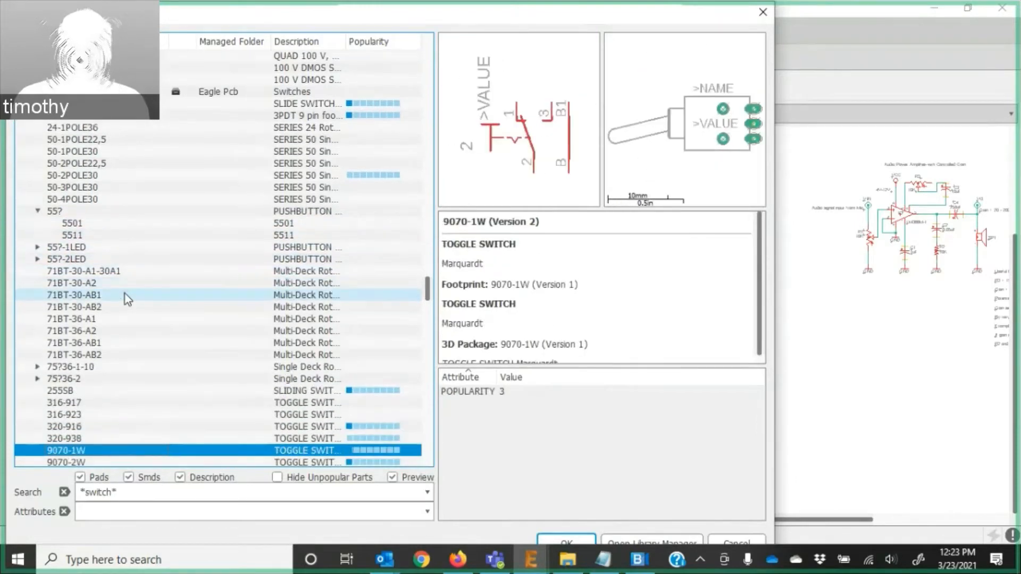
Examine the parts after 9070-1W, including the CK and ELMA rotary switches, as far as ITT-RT206.
key("Down")
key("Down")
key("Down")
key("Down")
key("Down")
key("Down")
key("Down")
key("Down")
key("Down")
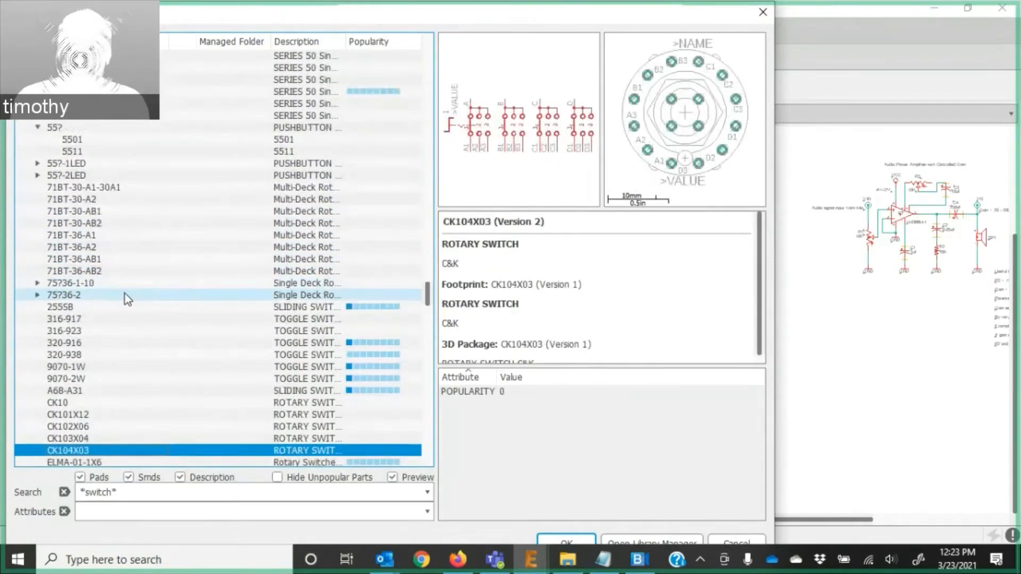
key("Down")
key("Down")
key("Down")
key("Down")
key("Down")
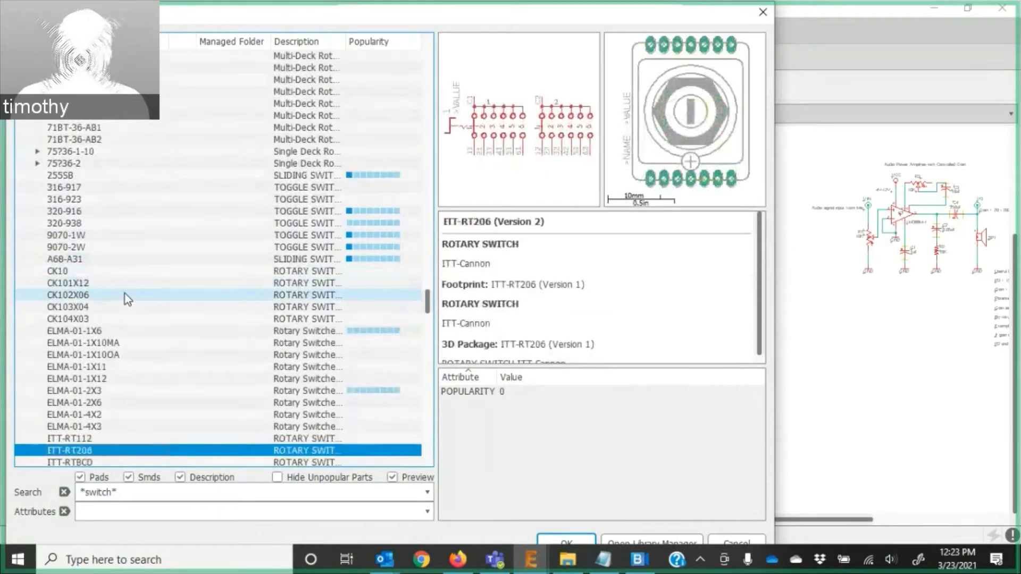
Check the remaining toggle, push, tact and 12-position rotary switches down to the TL32WO tiny switch.
key("Up")
key("Down")
key("Down")
key("Down")
key("Down")
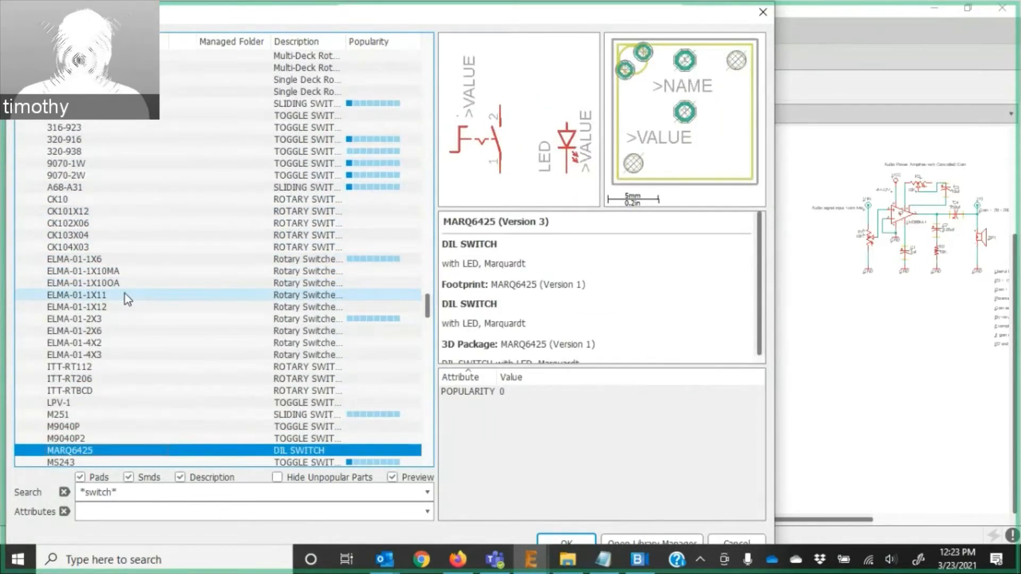
key("Down")
key("Down")
key("Down")
key("Down")
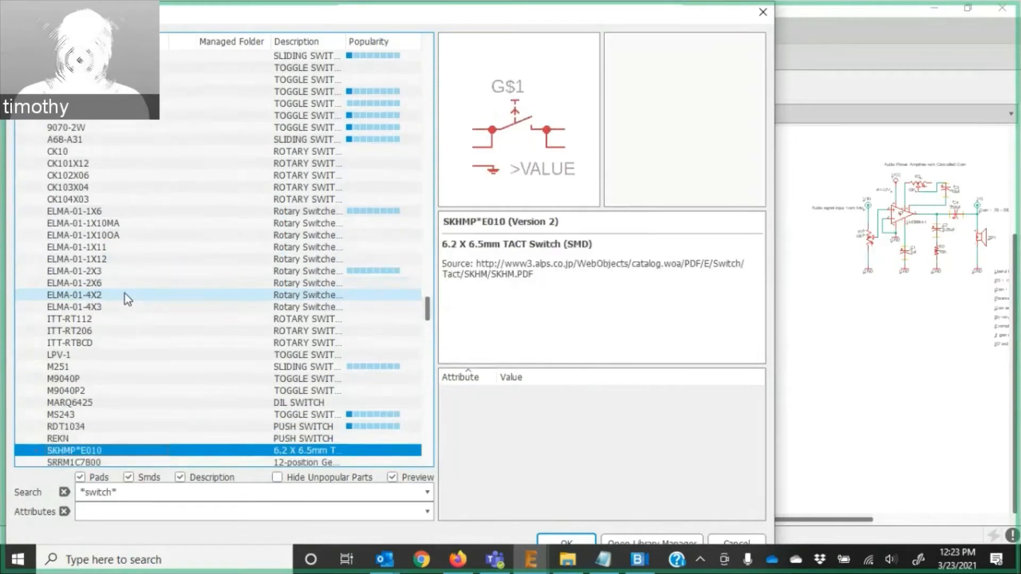
key("Down")
key("Down")
key("Down")
key("Down")
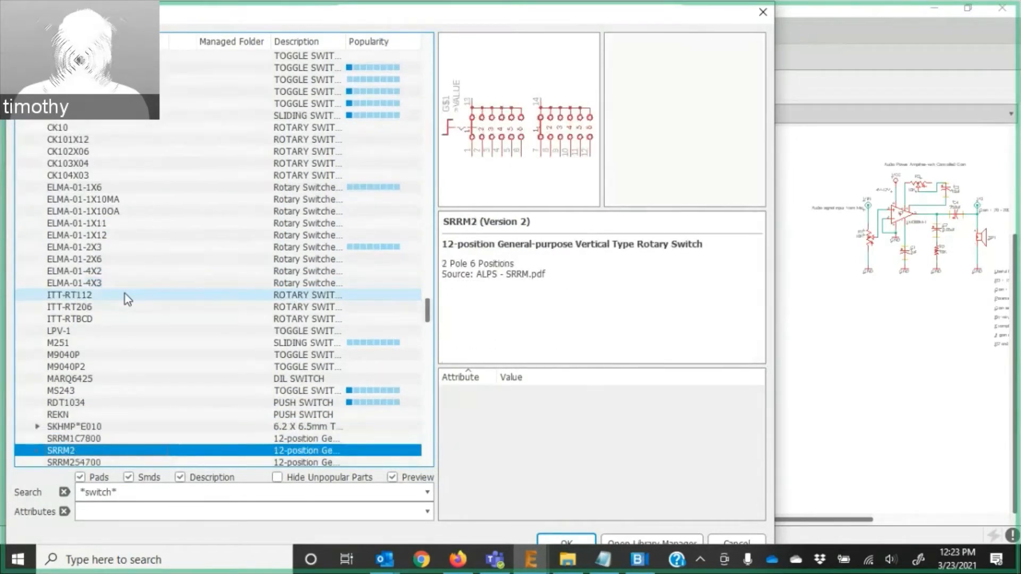
key("Down")
key("Down")
key("Down")
key("Down")
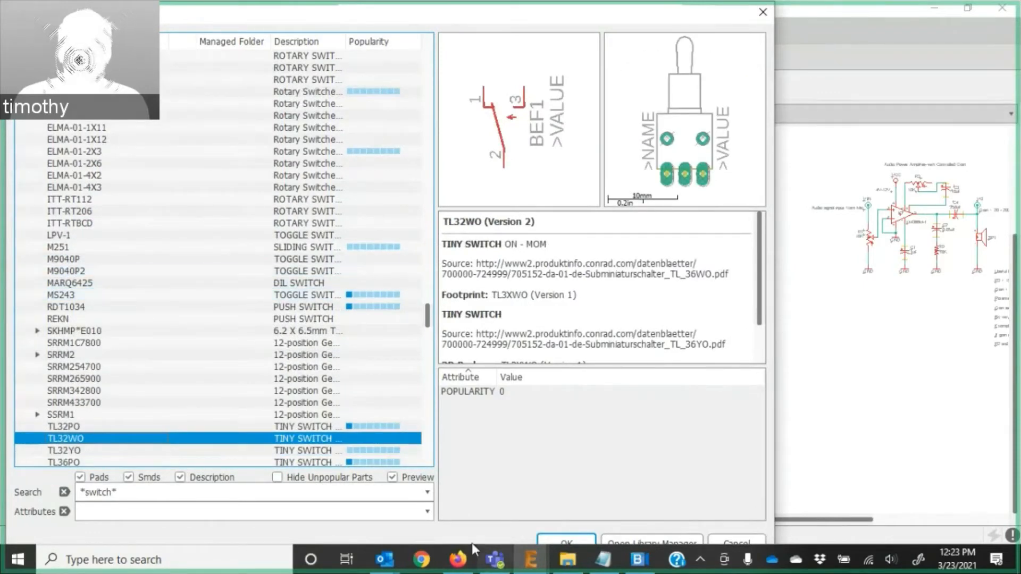
Switch to Firefox and examine the SparkFun-Eagle-Libraries GitHub page, reading the readme's introduction and library descriptions.
left_click(458, 559)
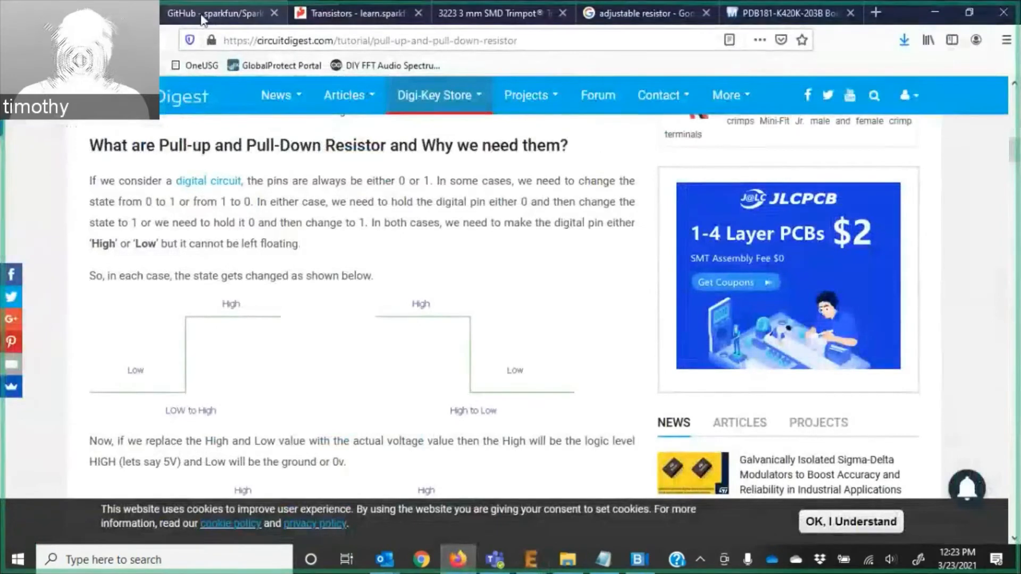
left_click(223, 13)
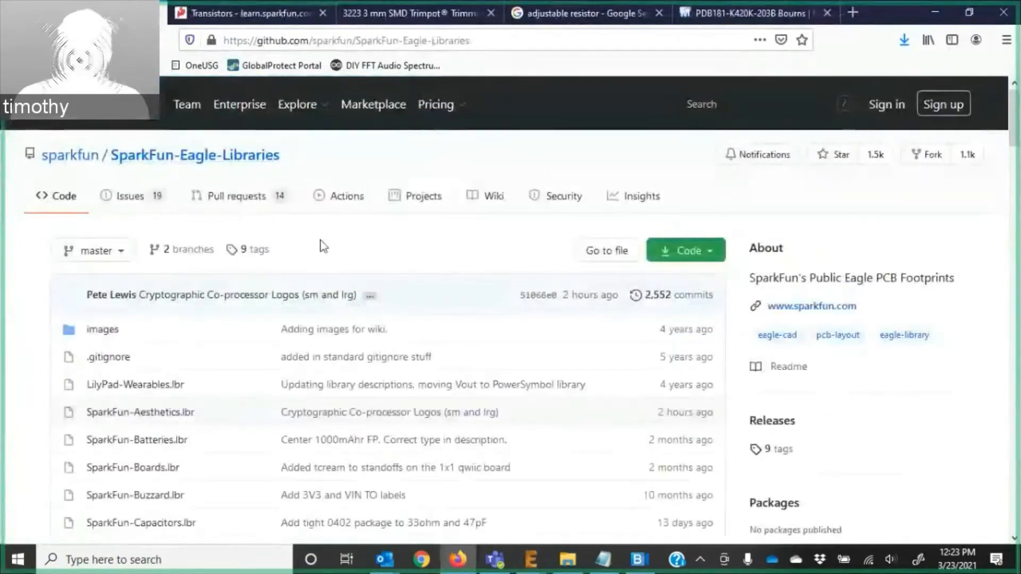
mouse_move(162, 105)
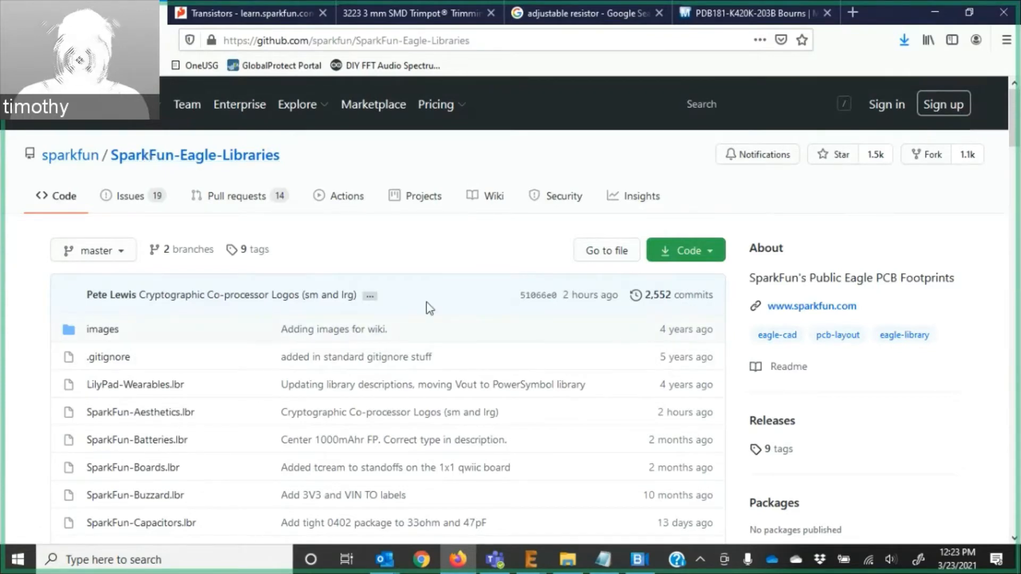
scroll(430, 302, "down", 1)
scroll(425, 298, "down", 20)
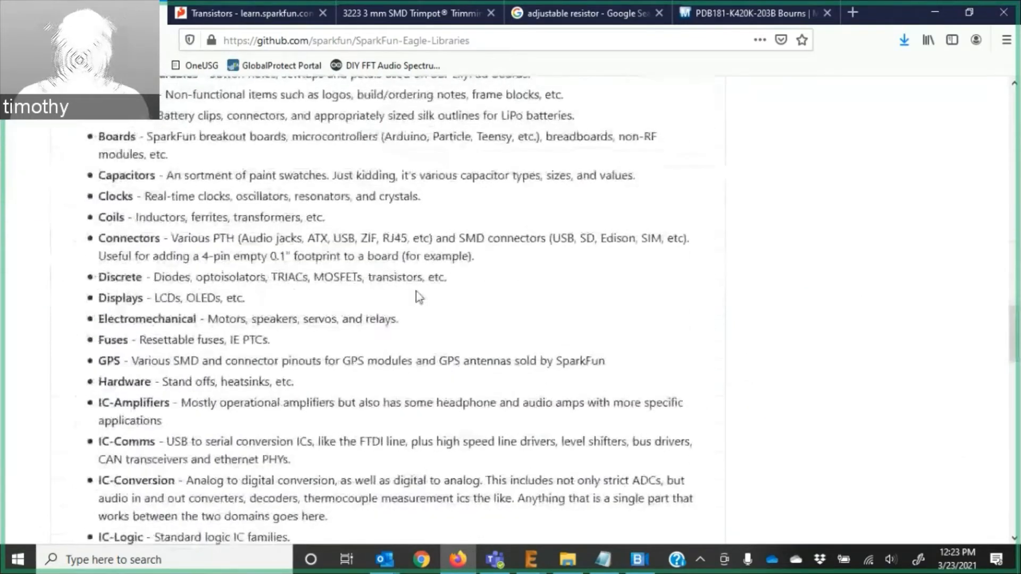
scroll(265, 231, "up", 7)
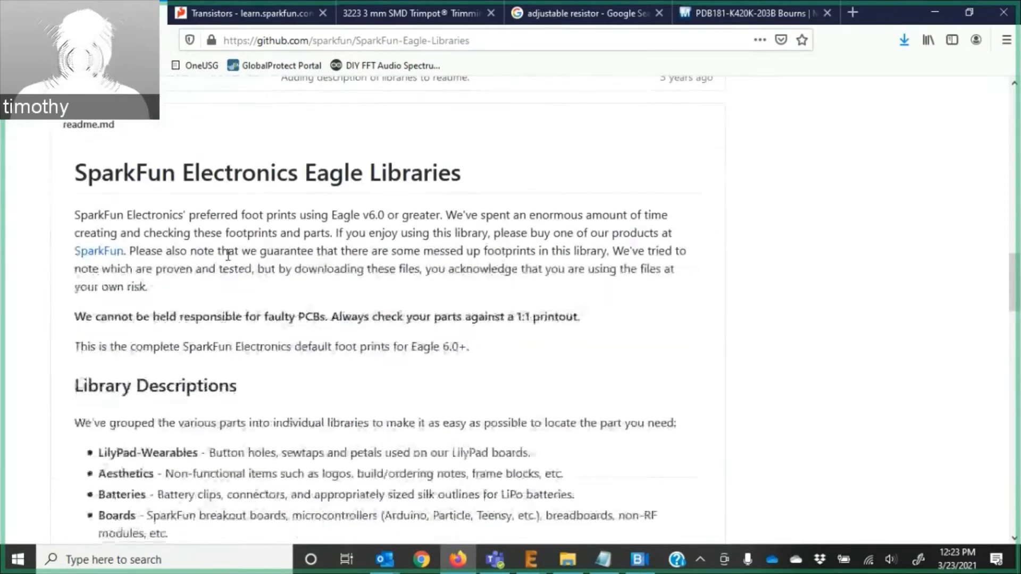
scroll(229, 250, "down", 3)
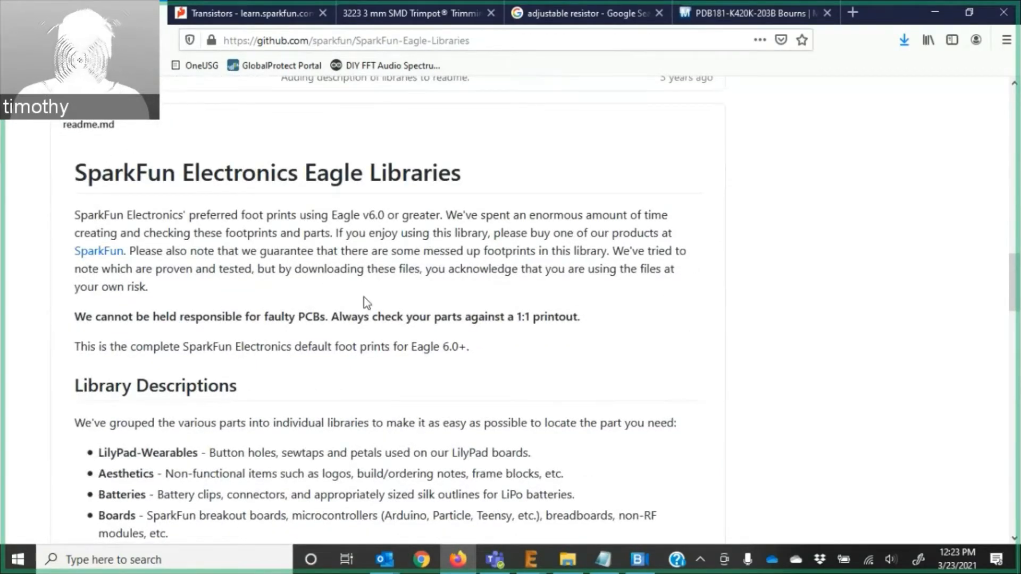
scroll(364, 301, "down", 3)
scroll(149, 303, "down", 3)
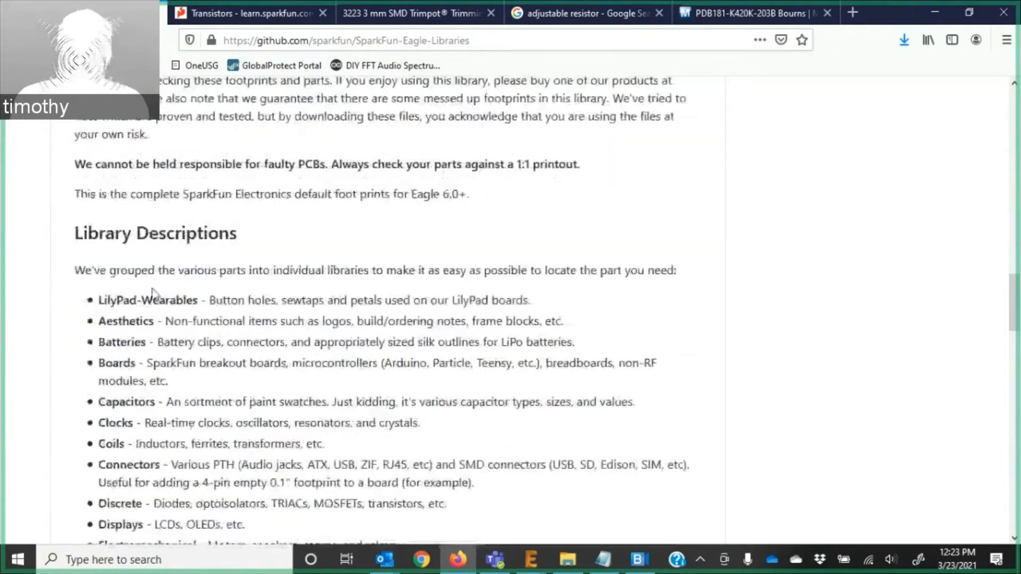
Read the remaining SparkFun library descriptions, from LilyPad-Wearables to User-Submitted, highlighting the Switches entry.
scroll(121, 304, "down", 3)
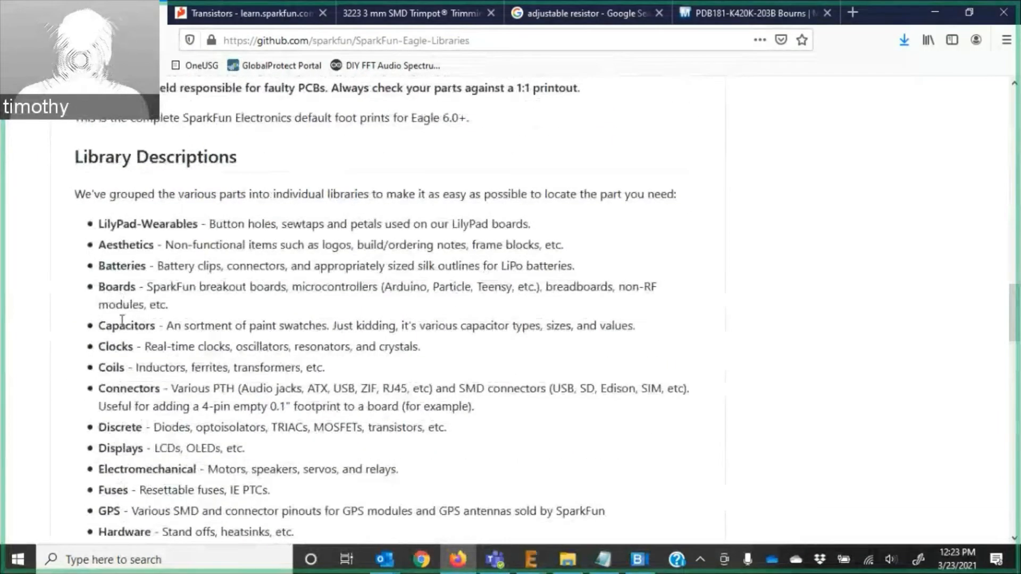
scroll(122, 308, "down", 3)
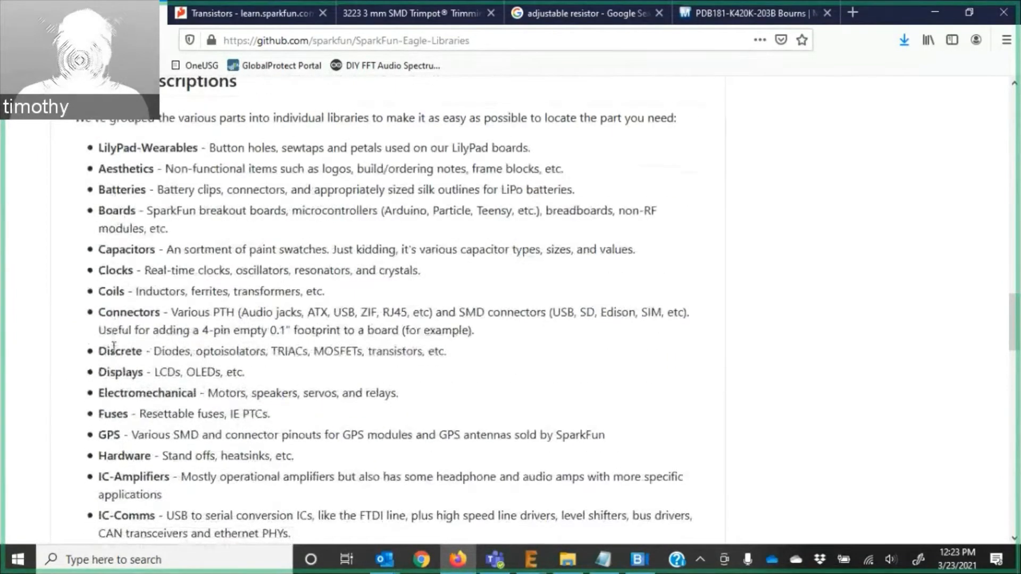
scroll(131, 261, "down", 3)
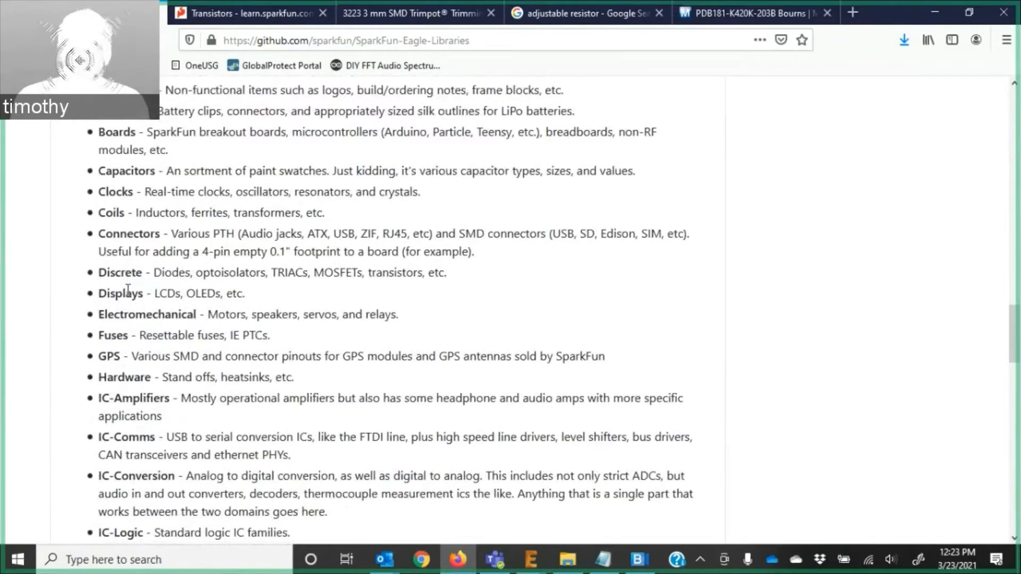
scroll(127, 288, "down", 3)
scroll(128, 290, "down", 15)
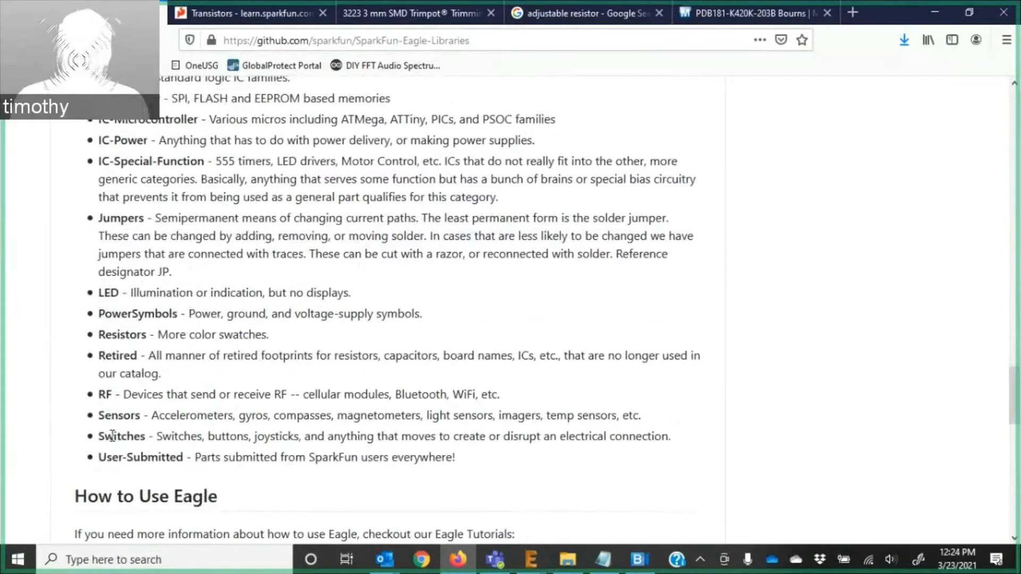
left_click_drag(104, 435, 732, 430)
scroll(345, 348, "down", 15)
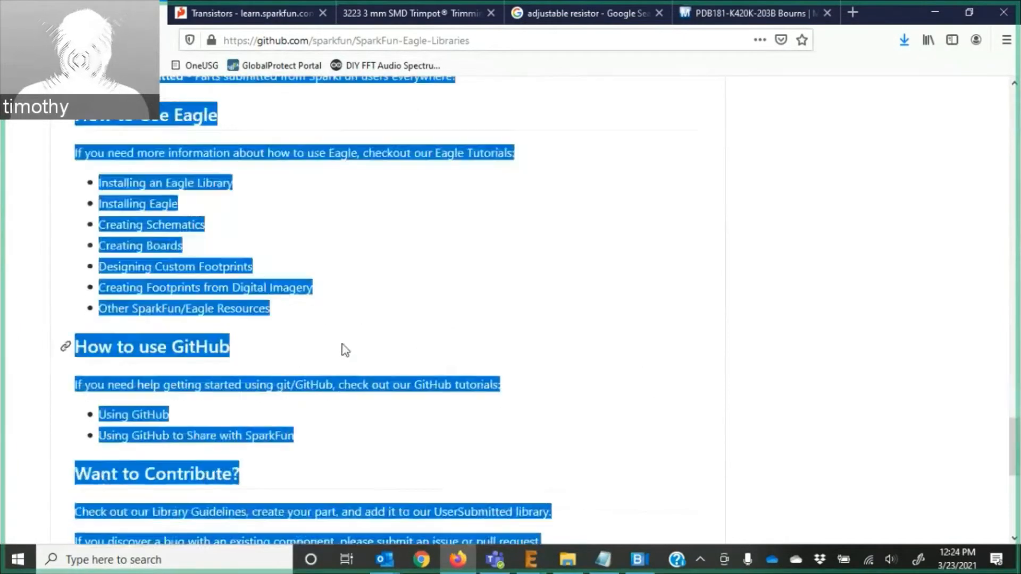
scroll(342, 339, "up", 1)
scroll(344, 345, "up", 8)
left_click_drag(134, 284, 630, 282)
Examine the How to Use Eagle section and its list of tutorial links.
scroll(191, 278, "down", 9)
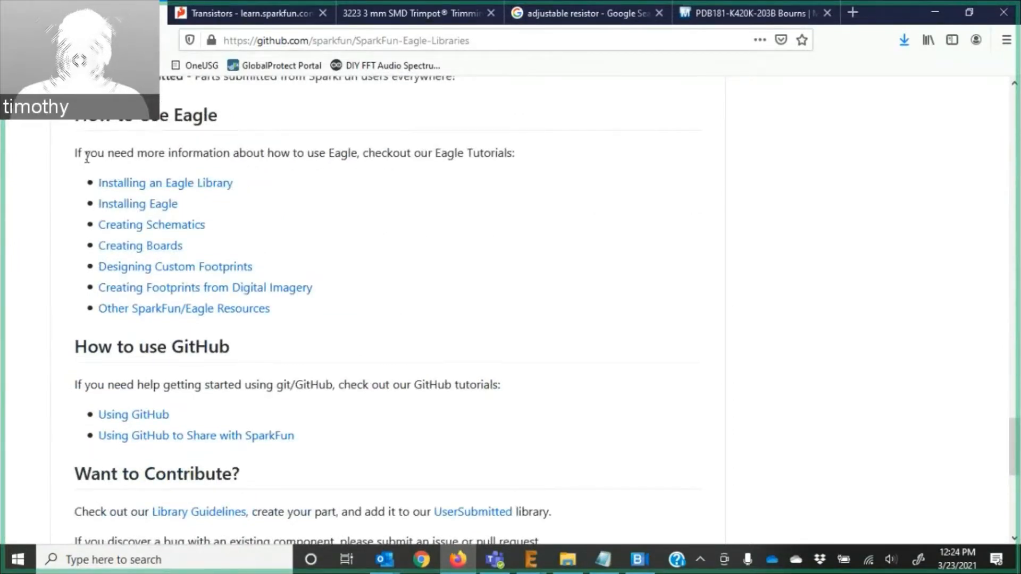
left_click_drag(85, 155, 493, 177)
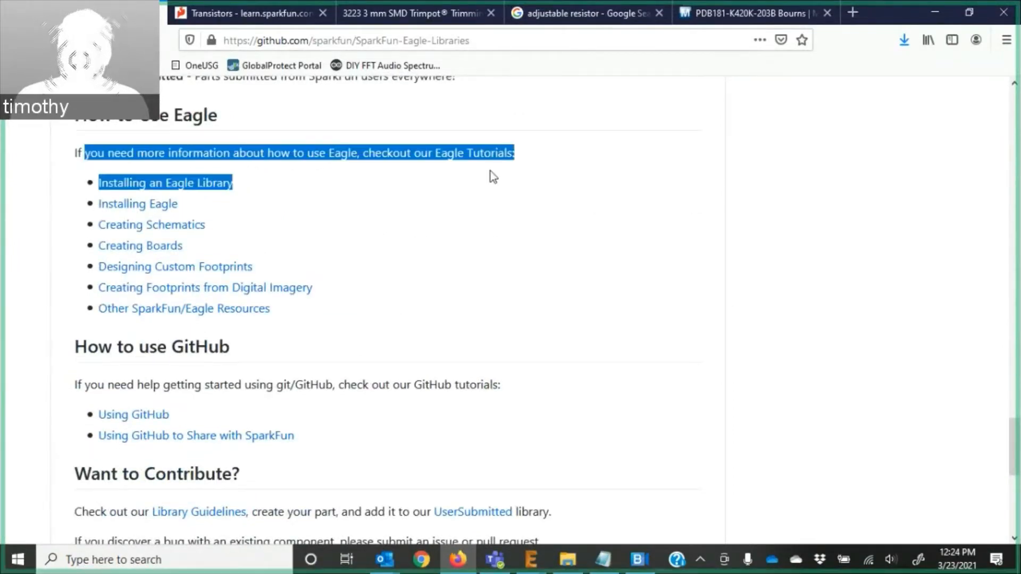
scroll(465, 215, "up", 3)
left_click(468, 221)
scroll(195, 421, "up", 7)
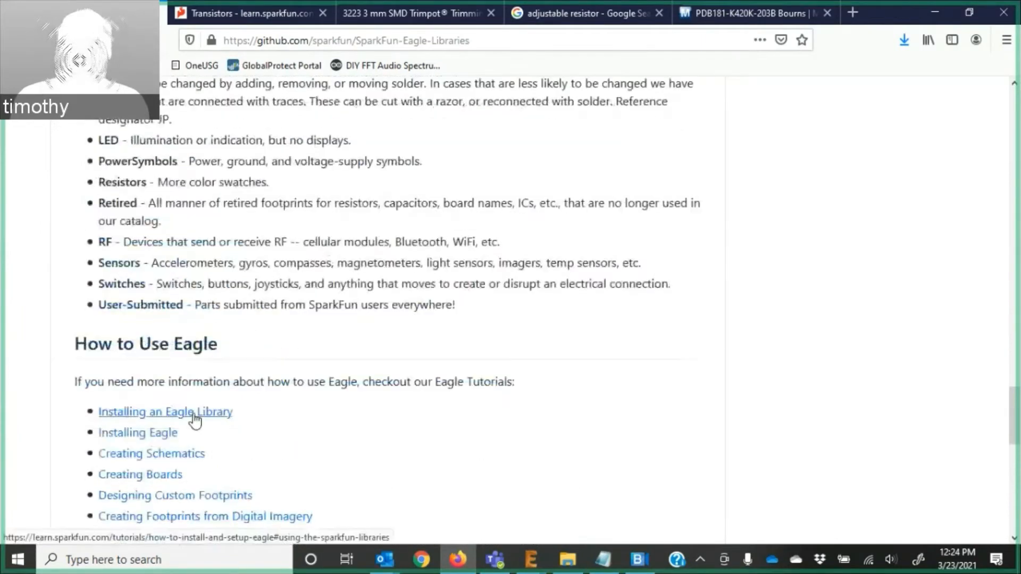
Open the Installing an Eagle Library tutorial in a separate tab and examine its steps for using the SparkFun libraries.
middle_click(195, 420)
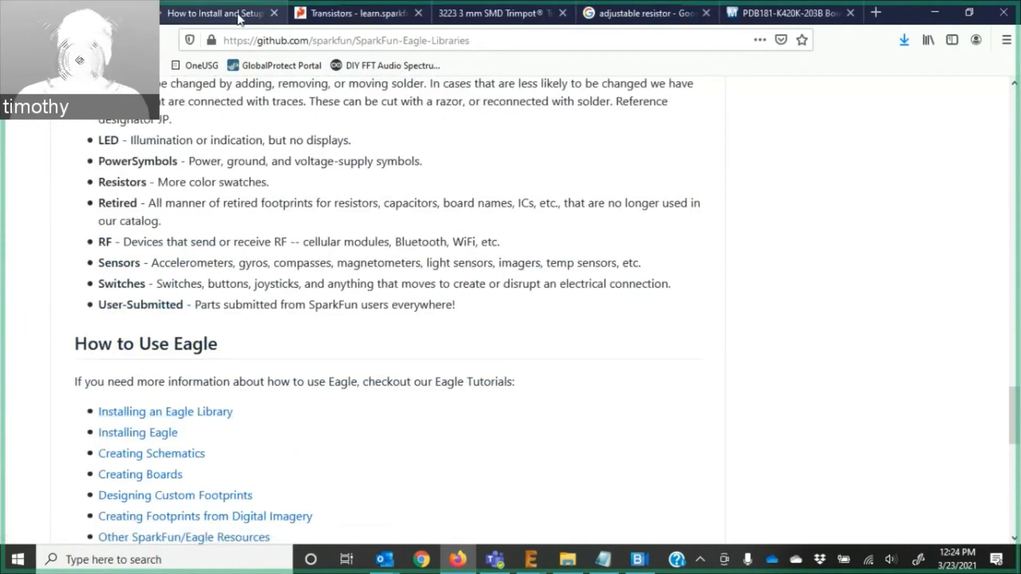
left_click(238, 18)
scroll(411, 260, "down", 6)
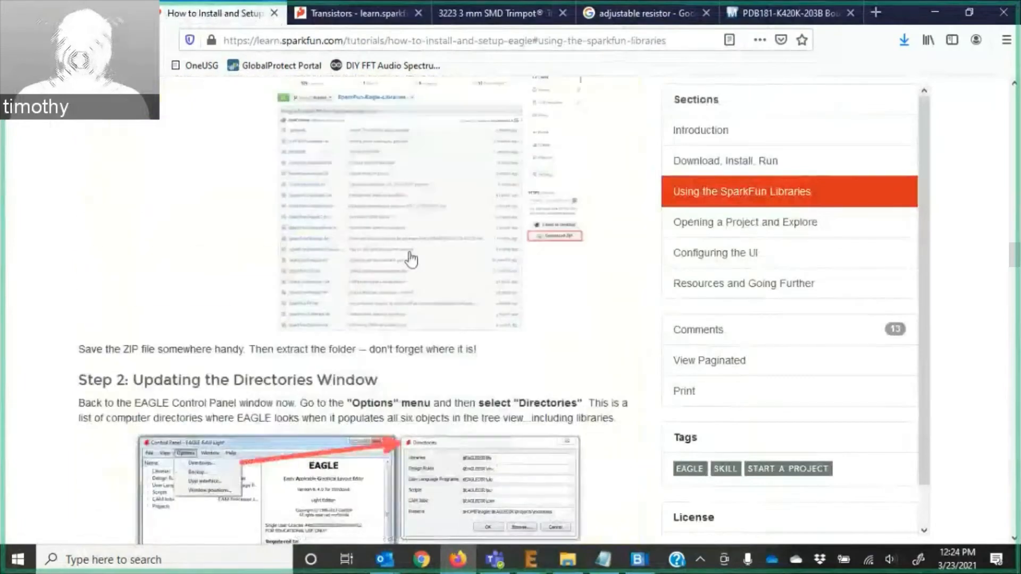
scroll(411, 260, "down", 12)
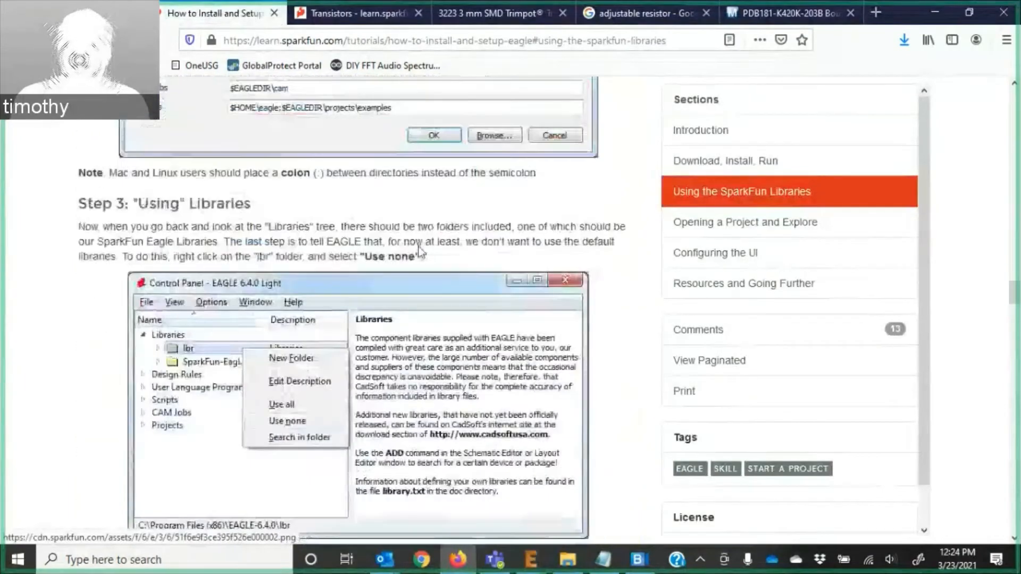
scroll(420, 250, "down", 6)
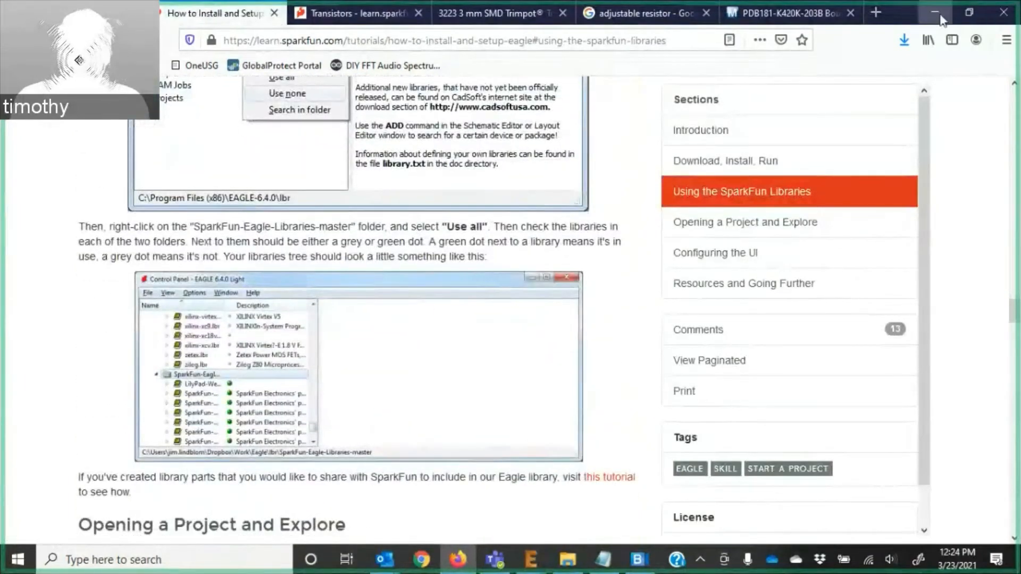
Return to EAGLE and clear the switch search so that all libraries are listed.
left_click(936, 8)
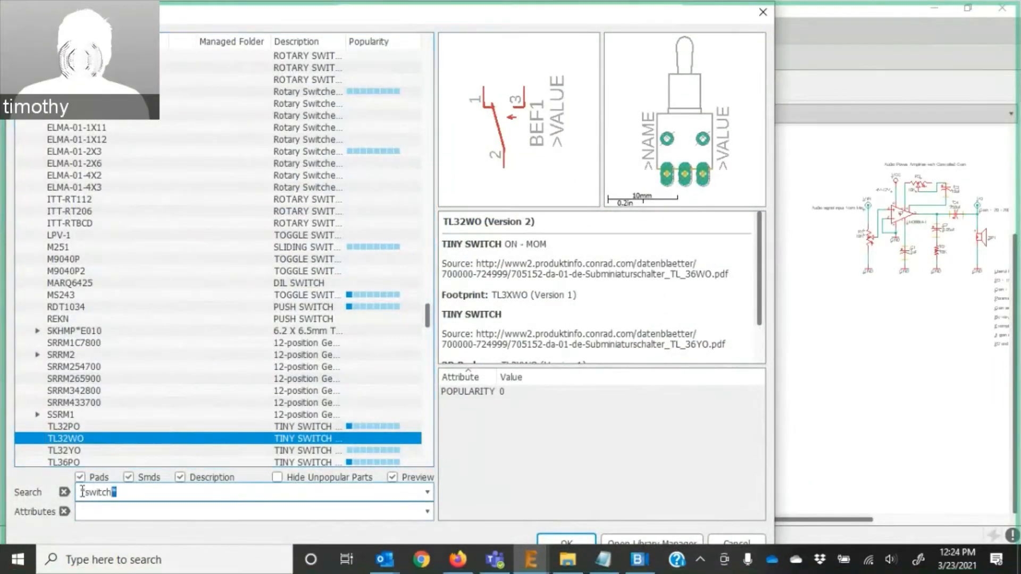
left_click_drag(135, 492, 8, 493)
key("BackSpace")
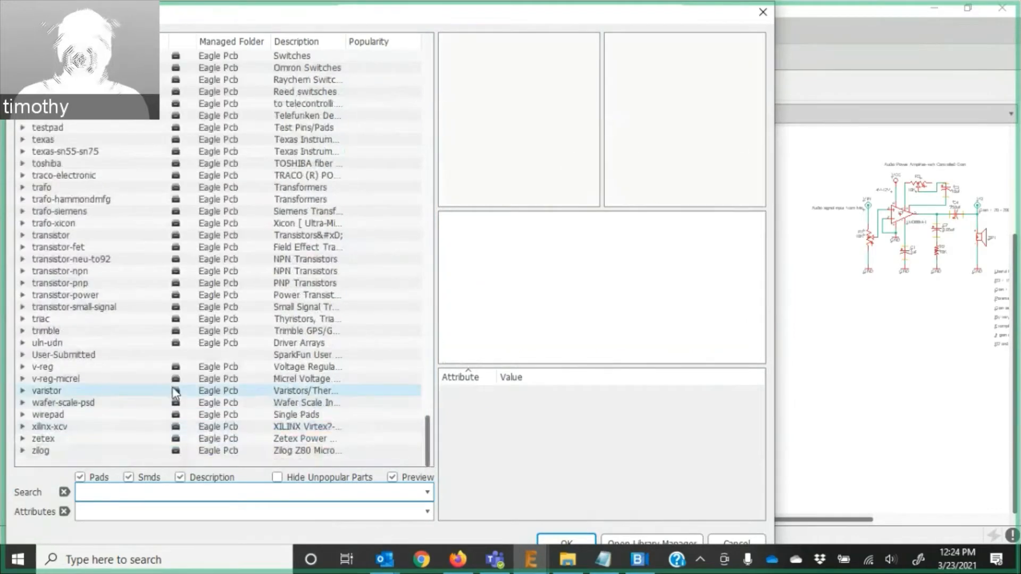
Find the SparkFun-Switches library in the parts list and expand it.
scroll(175, 367, "up", 10)
scroll(117, 188, "up", 8)
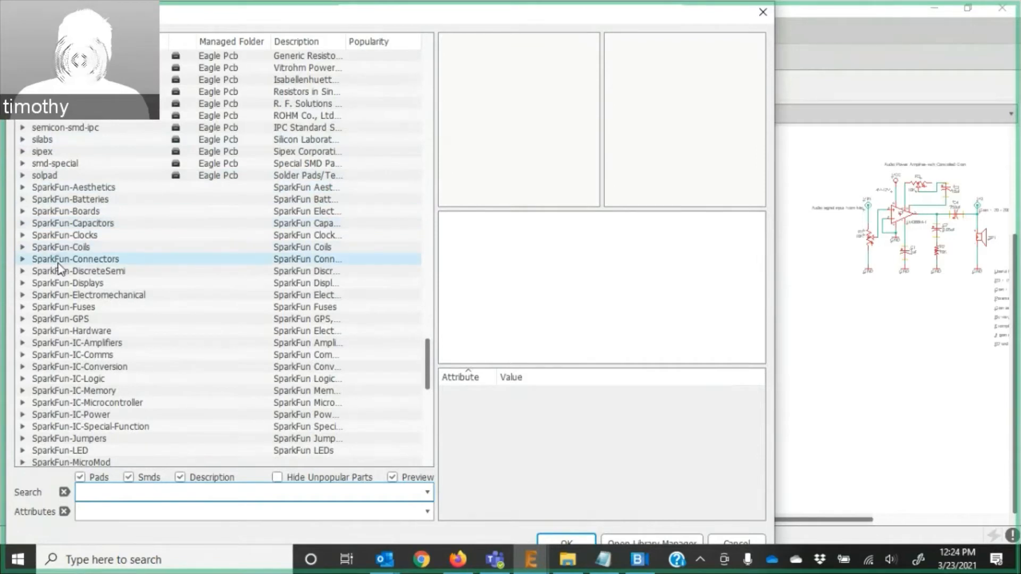
scroll(59, 282, "down", 2)
scroll(61, 303, "down", 2)
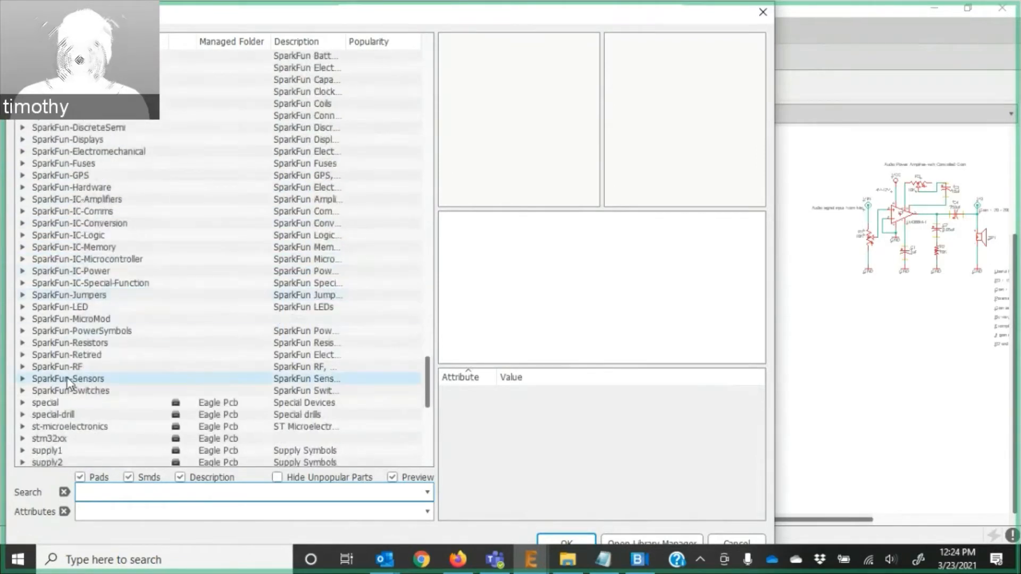
left_click(22, 392)
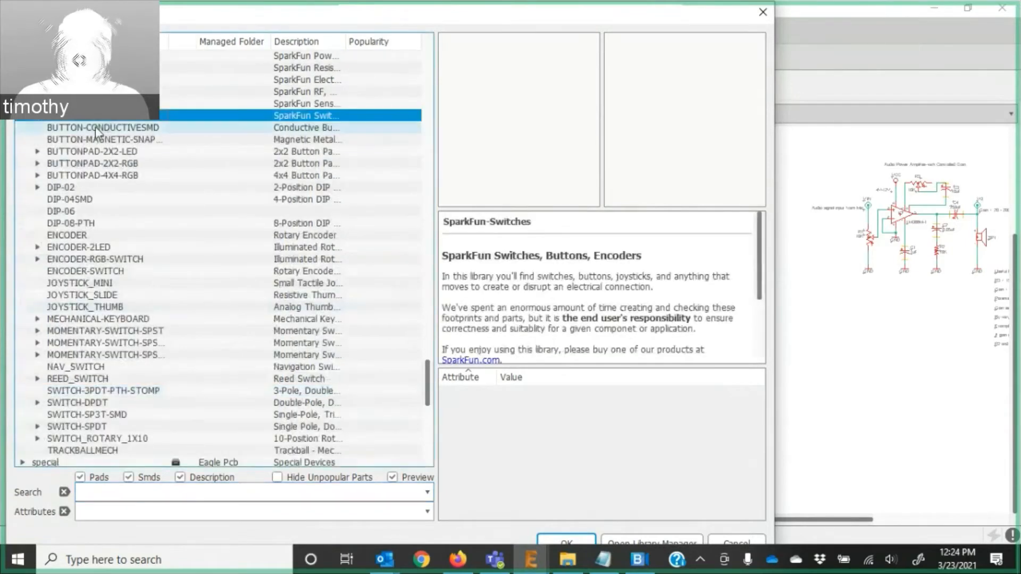
Preview the SparkFun-Switches parts from BUTTON-CONDUCTIVESMD through the button pads to DIP-04SMD.
left_click(95, 127)
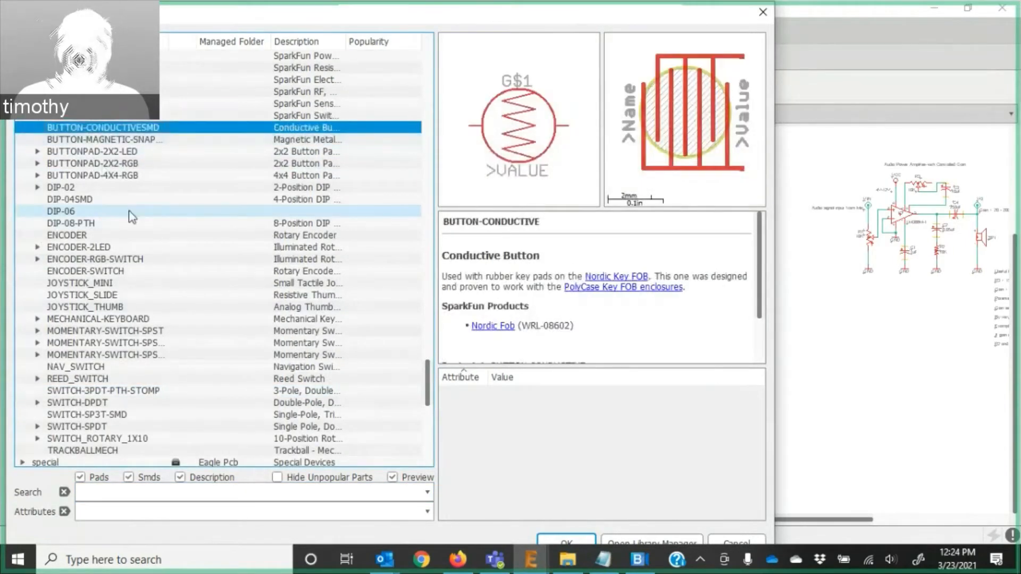
key("Down")
key("Down")
key("Down")
key("Down")
key("Down")
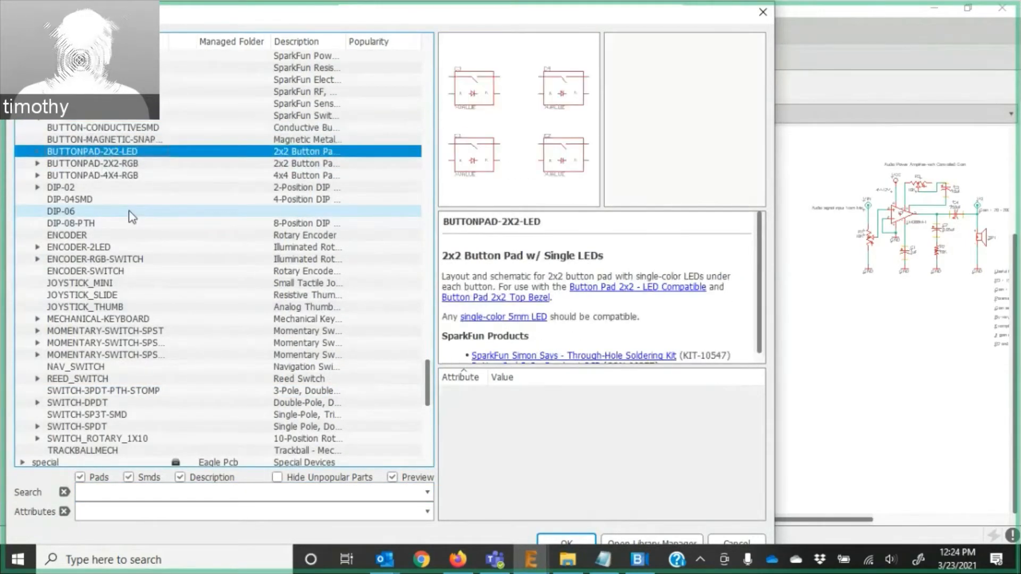
key("Down")
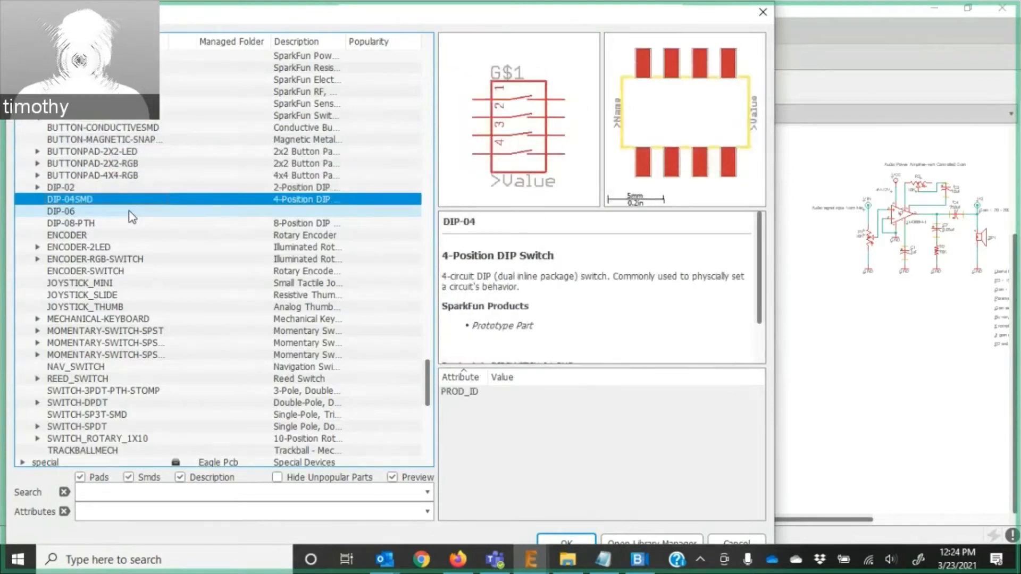
Preview the parts from DIP-06 through the encoders and joysticks to MECHANICAL-KEYBOARD.
left_click(132, 213)
key("Down")
key("Down")
key("Down")
key("Down")
key("Down")
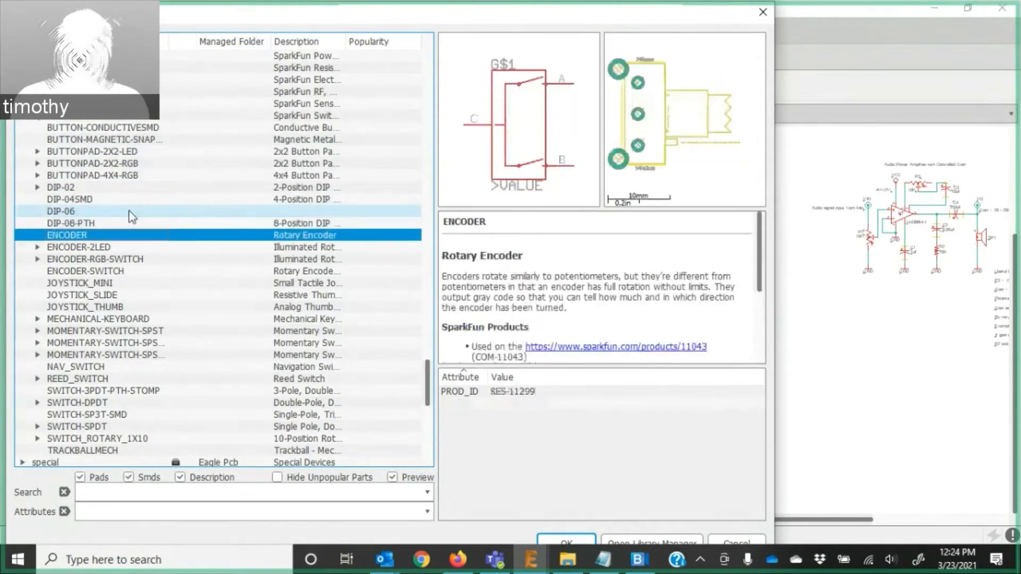
key("Down")
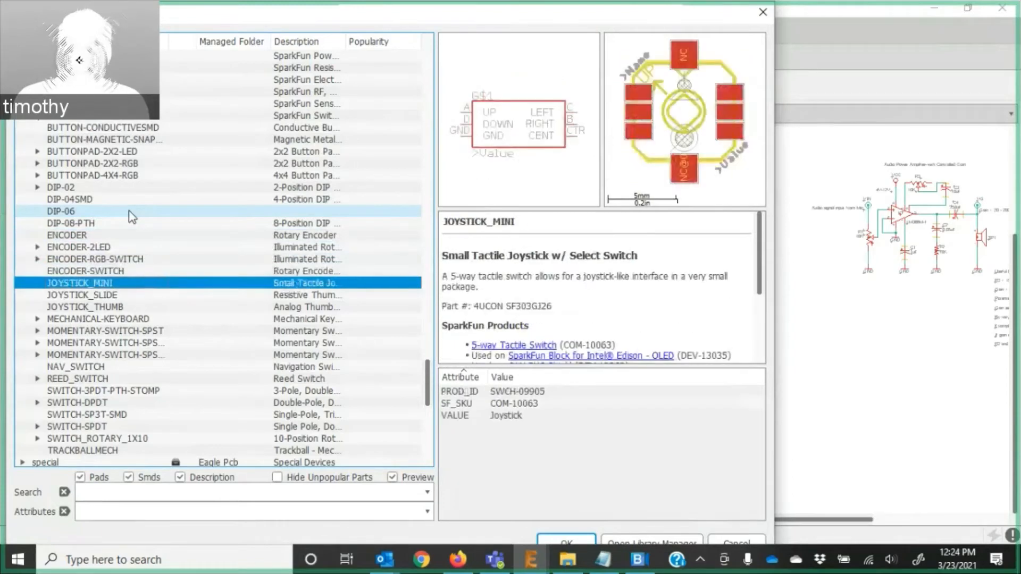
key("Down")
key("Down")
key("Down")
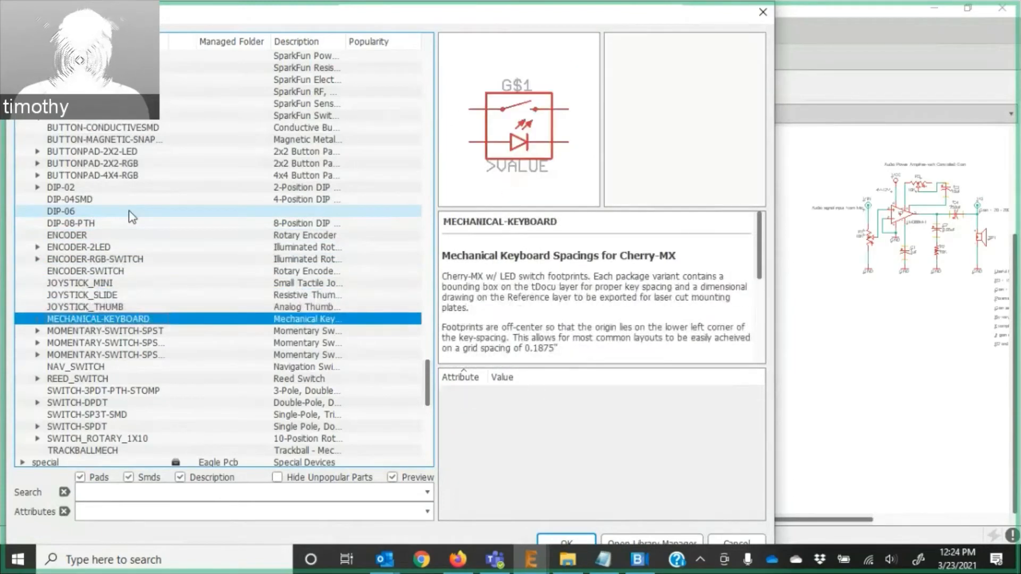
Compare the momentary pushbutton switches, including MOMENTARY-SWITCH-SPST and its two-circuit version, and continue to NAV_SWITCH.
key("Down")
key("Down")
key("Down")
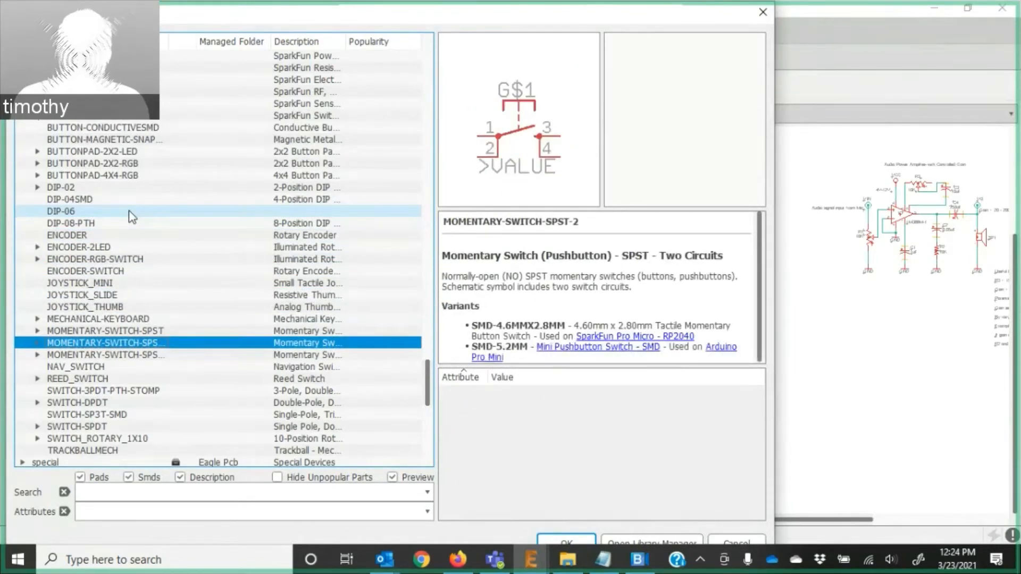
key("Up")
key("Up")
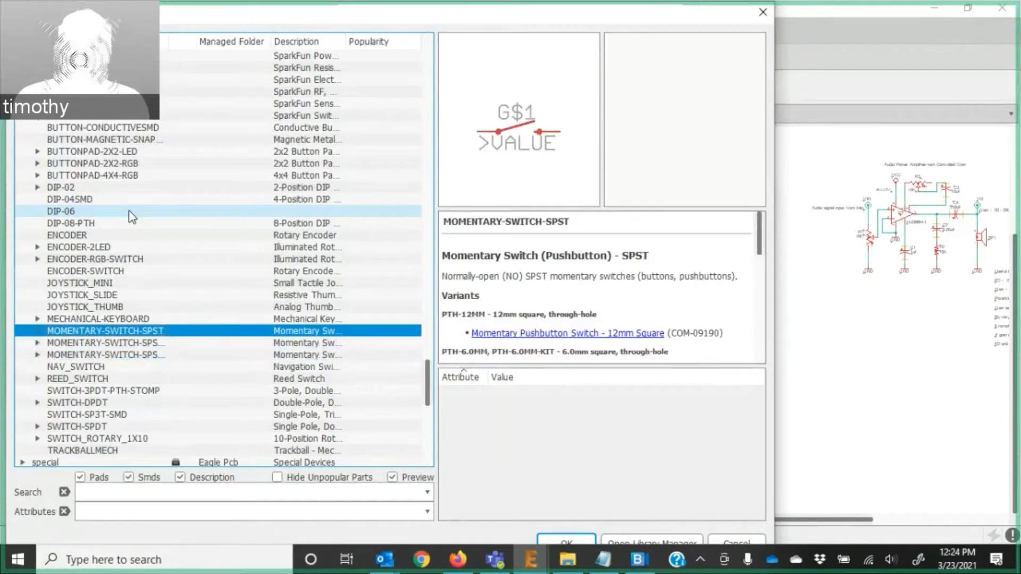
key("Down")
key("Down")
key("Down")
key("Down")
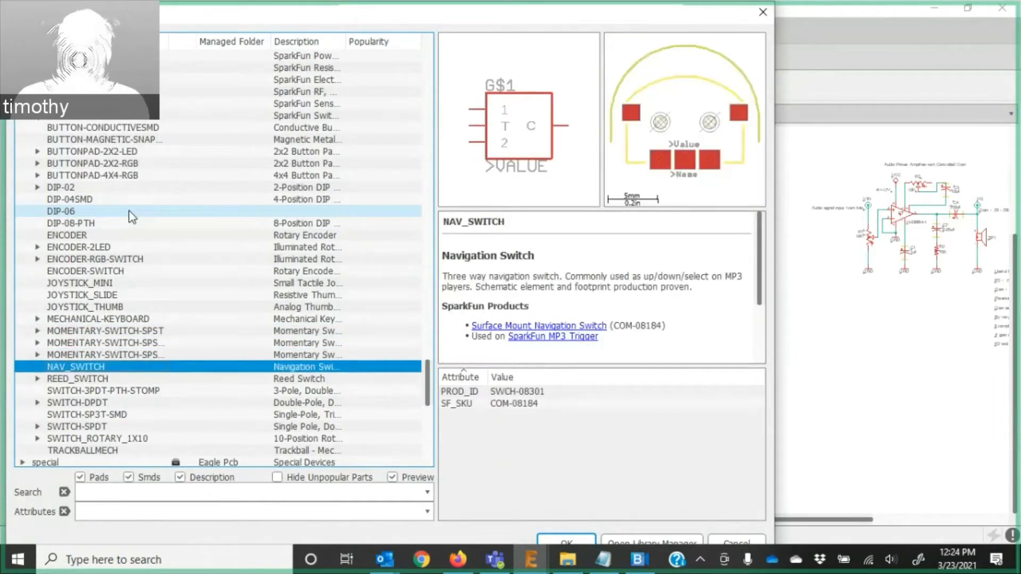
Preview the switches after NAV_SWITCH, including SWITCH-DPDT, as far as SWITCH-SPDT.
key("Down")
key("Down")
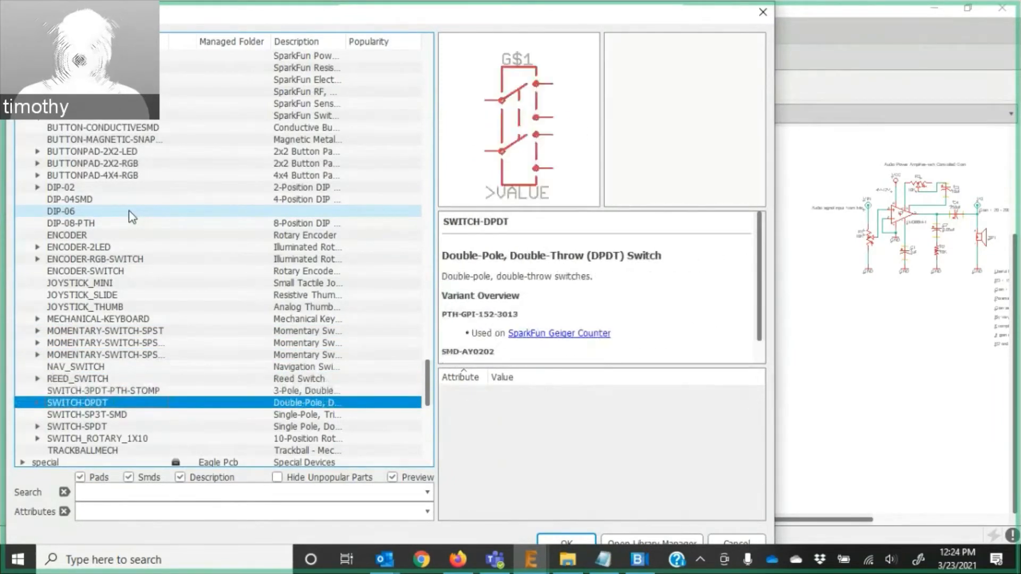
key("Down")
key("Down")
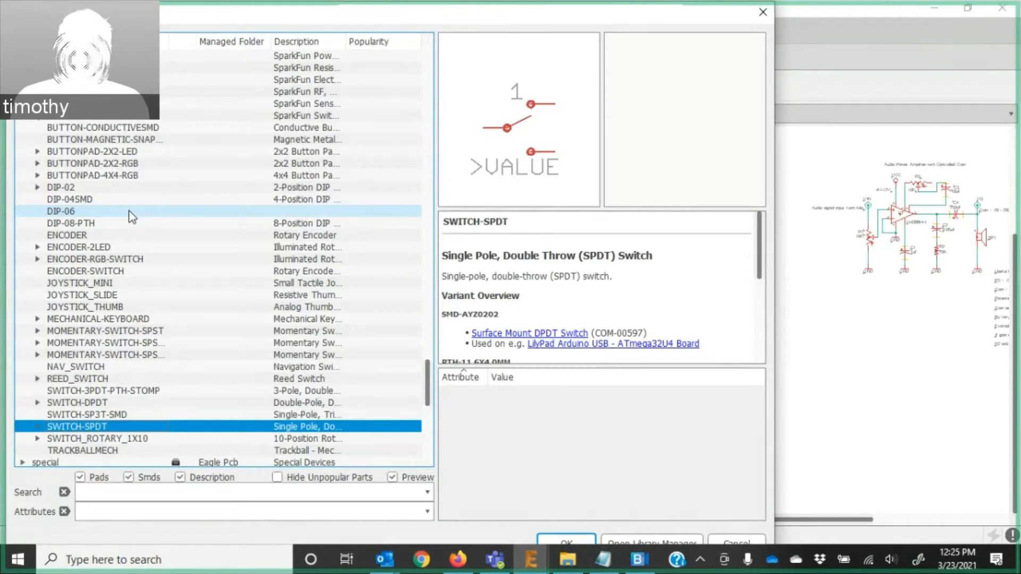
Expand SWITCH-SPDT and preview the footprints of its through-hole and surface-mount variants.
key("Right")
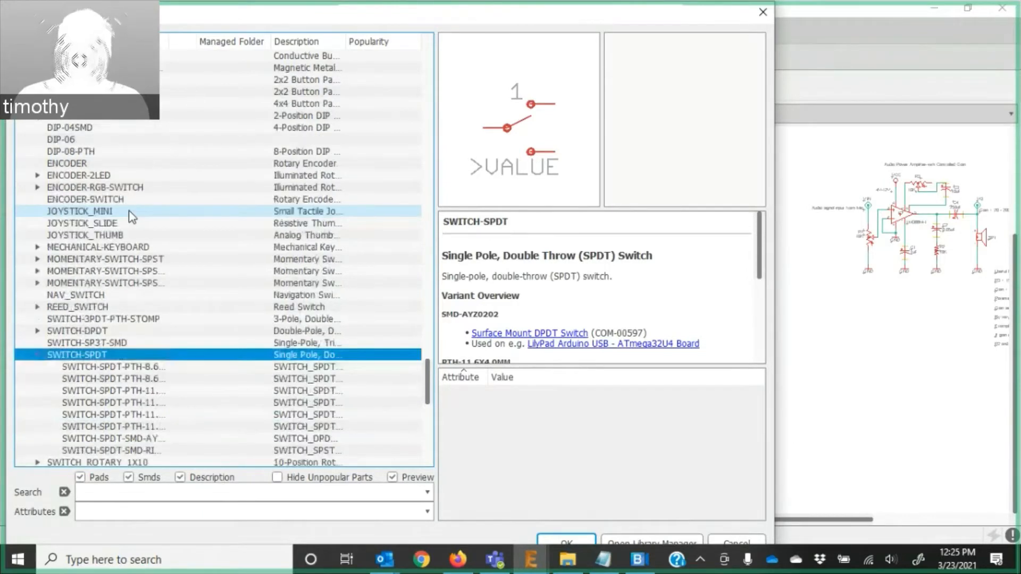
key("Down")
key("Down")
key("Down")
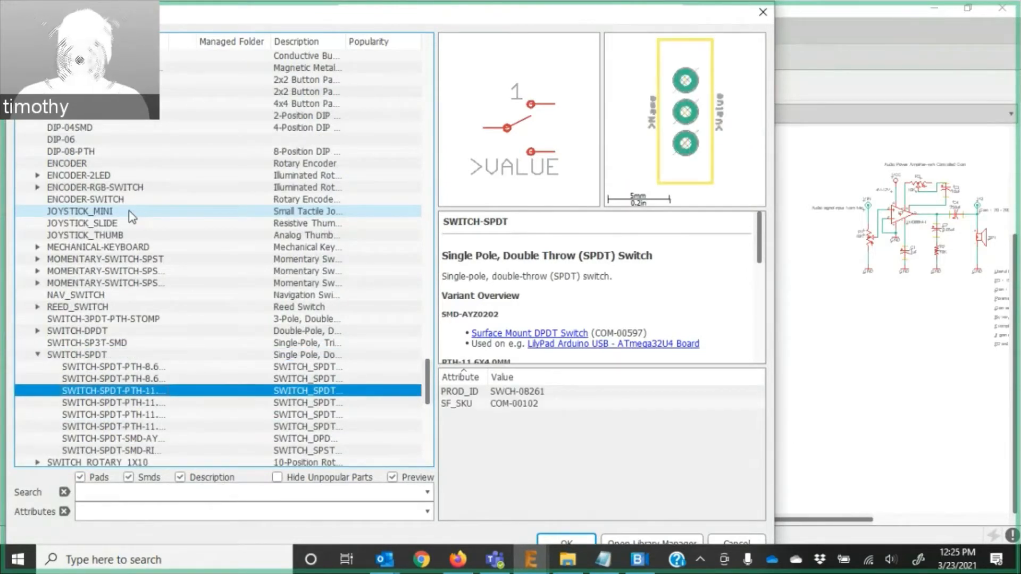
key("Down")
key("Down")
key("Down")
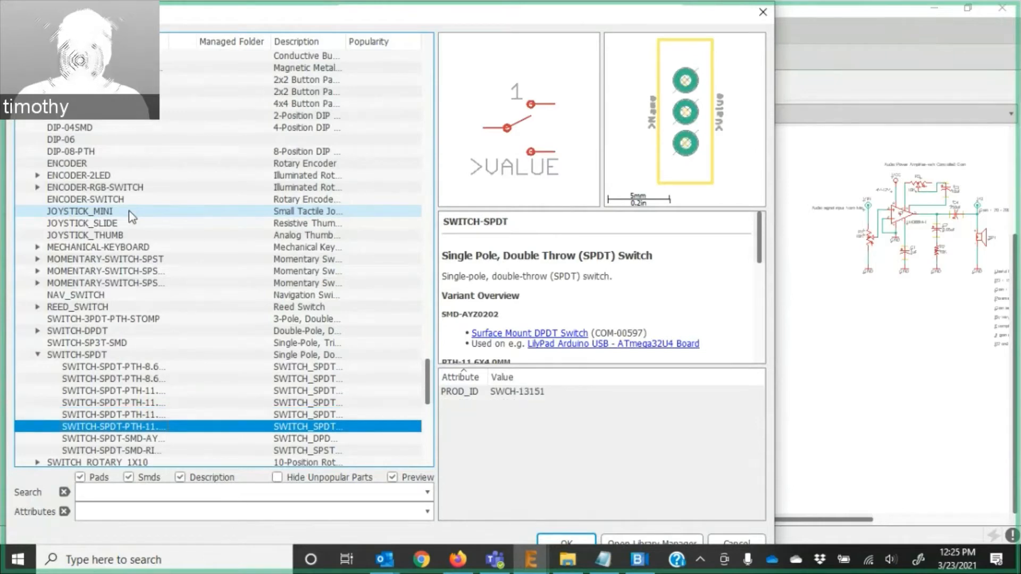
key("Down")
key("Down")
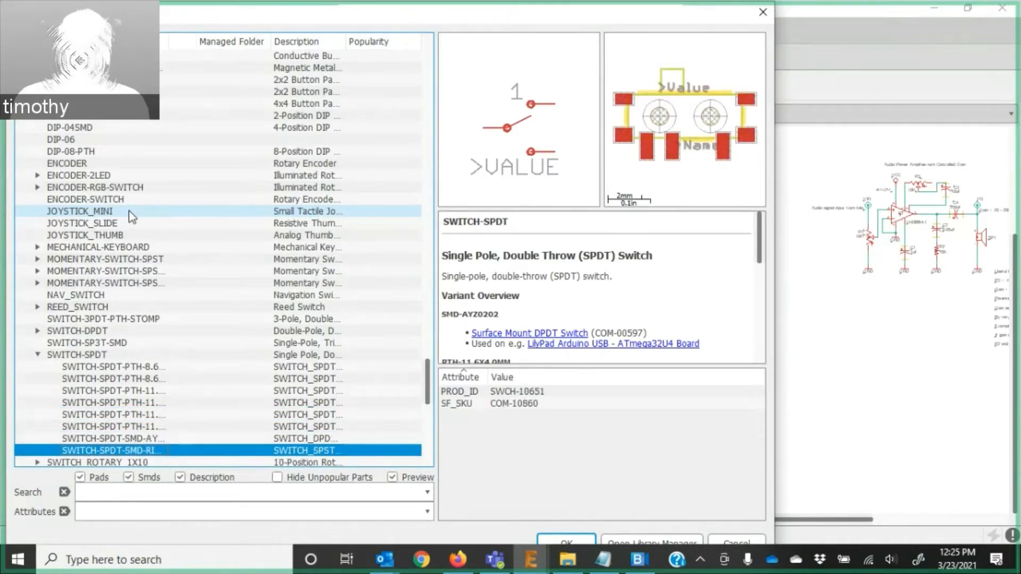
Select the first SWITCH-SPDT-PTH-8.6 variant and read the SPDT switch's variant overview.
key("Up")
key("Up")
key("Up")
key("Up")
key("Up")
key("Up")
key("Up")
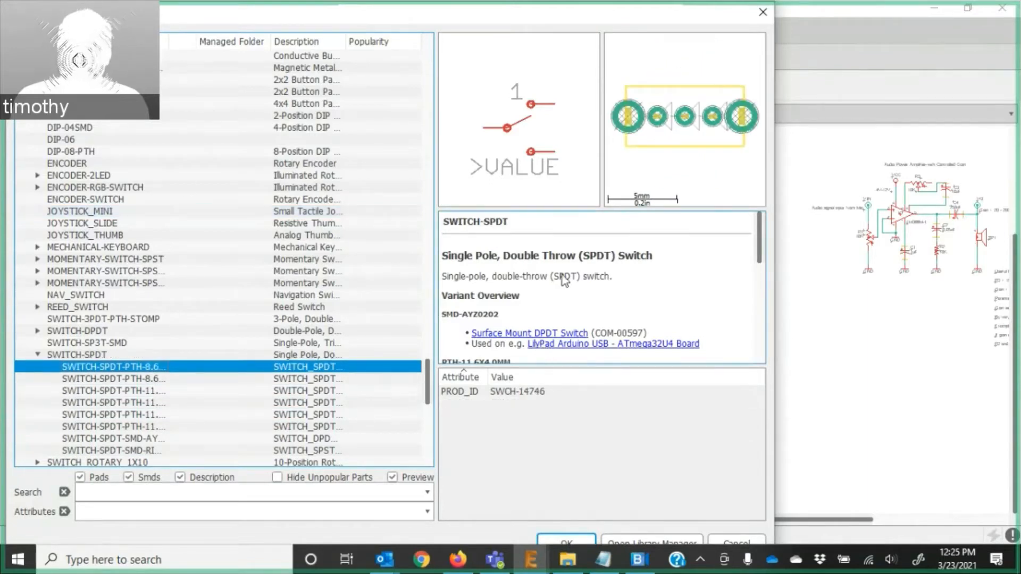
scroll(565, 280, "down", 3)
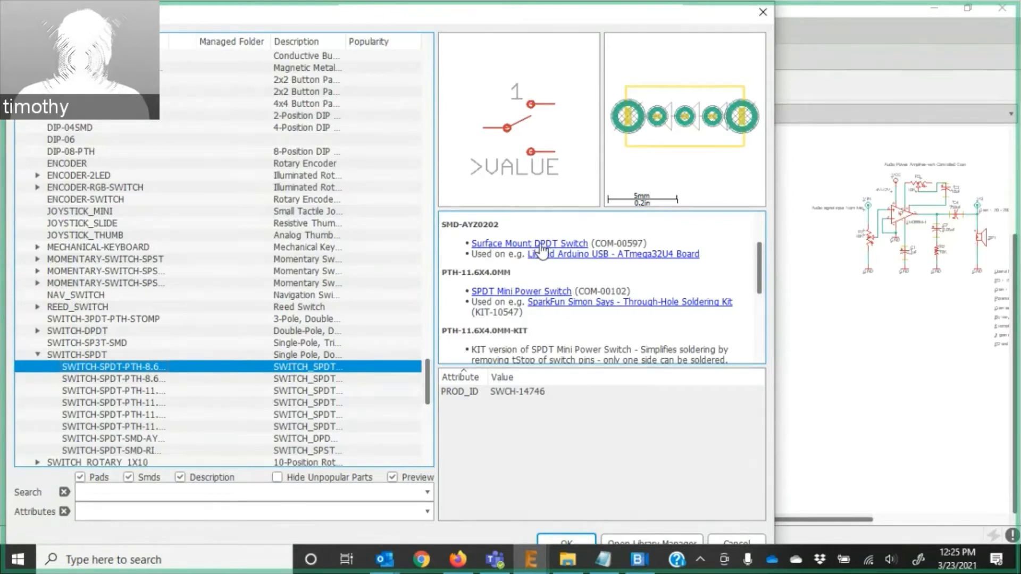
scroll(535, 250, "up", 3)
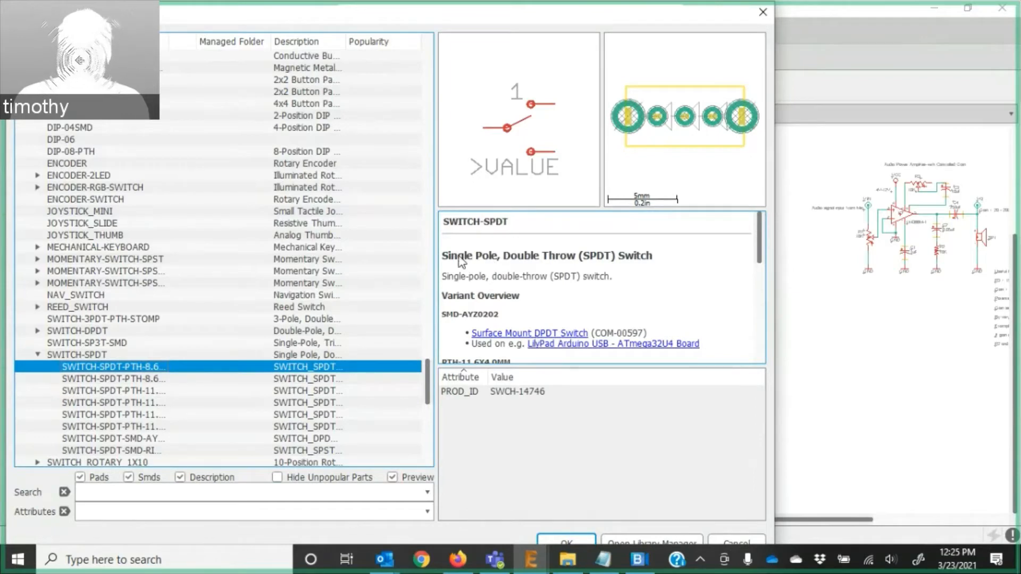
Check the SparkFun product page of the SPDT Mini Power Switch (COM-00102) in the browser, and return to the switch library.
scroll(539, 292, "down", 3)
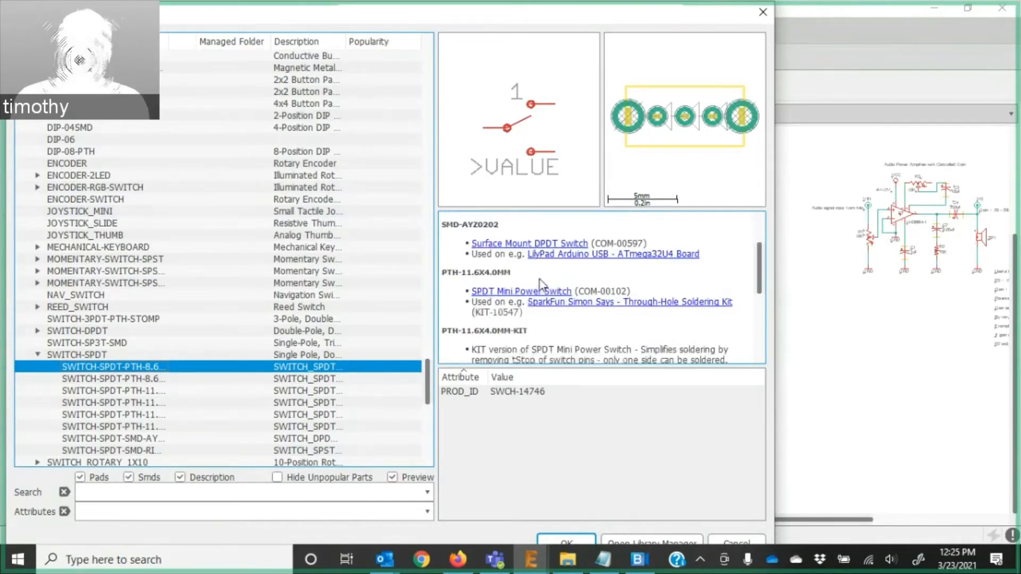
left_click(511, 296)
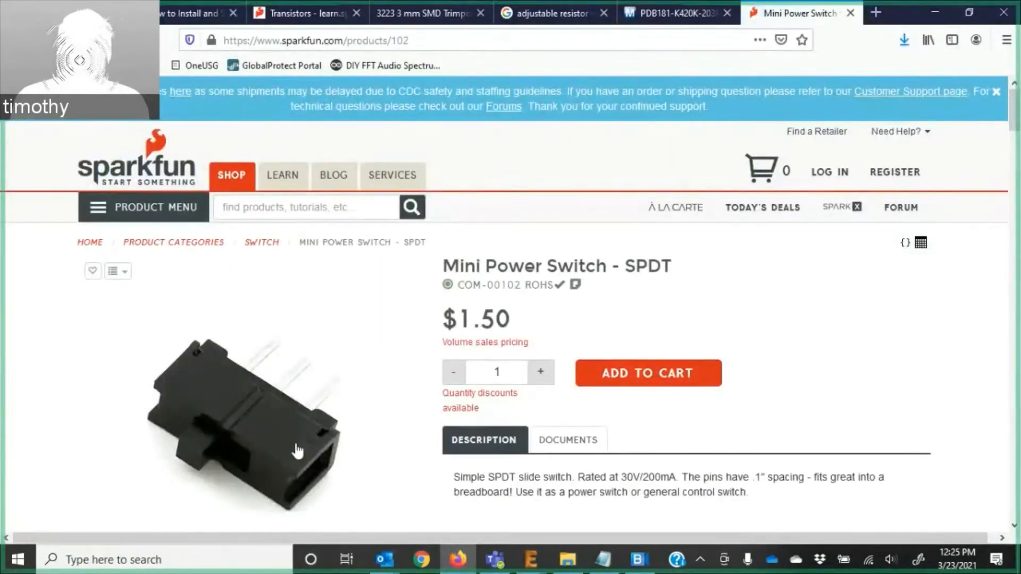
left_click(851, 14)
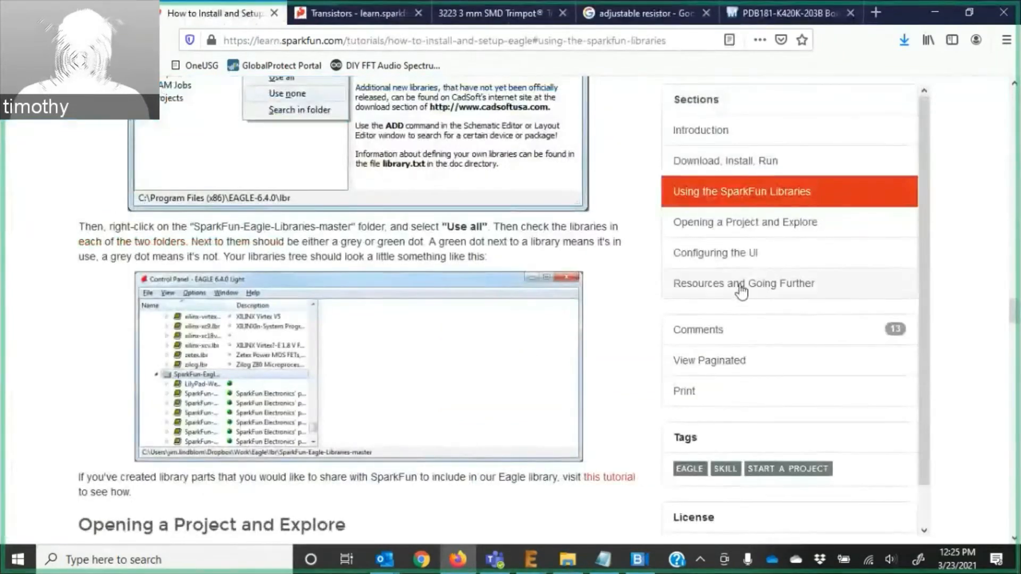
left_click(936, 12)
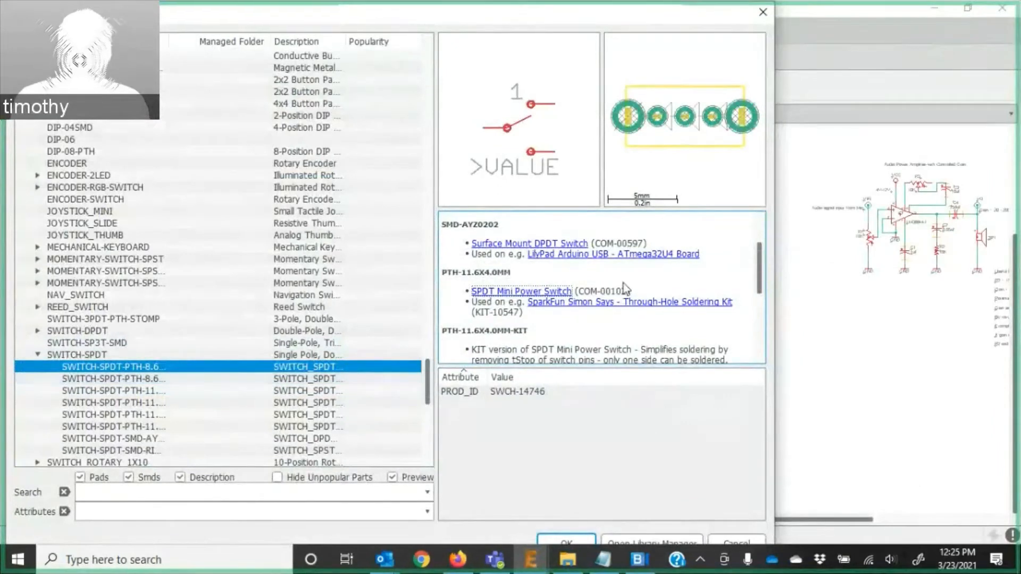
Adjust the parts list columns to read the full names and descriptions of the SWITCH-SPDT variants.
left_click(168, 382)
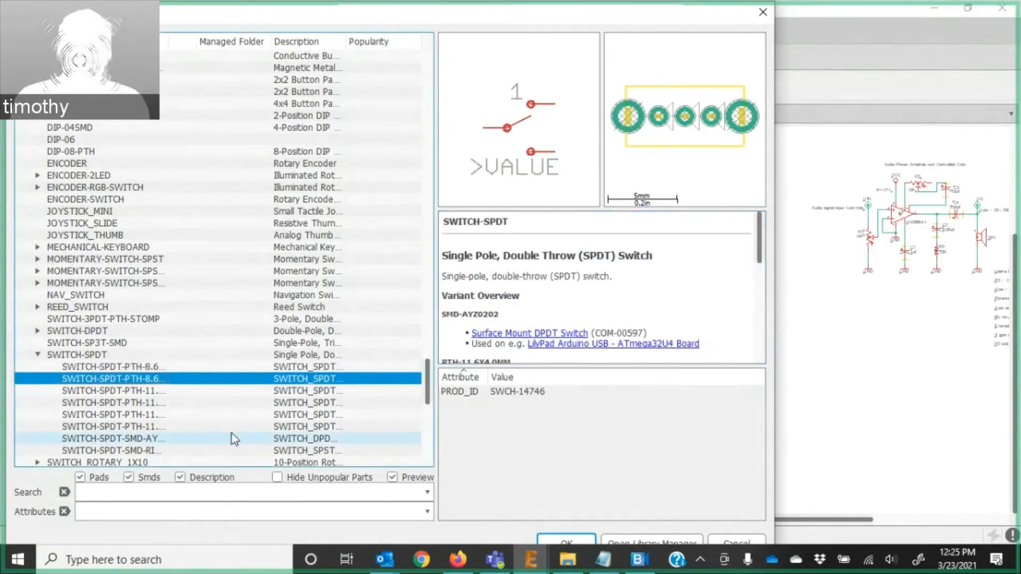
key("Up")
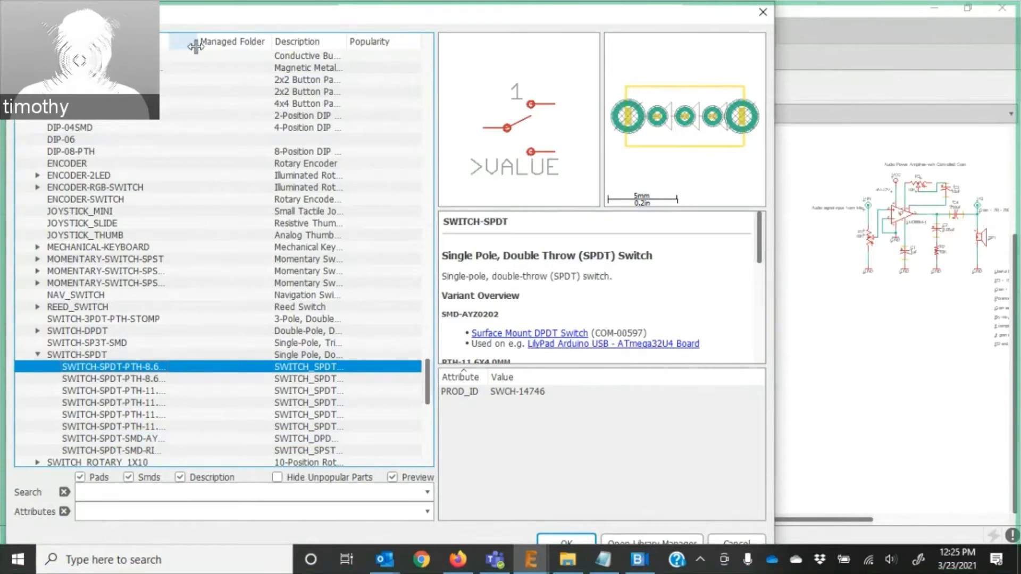
left_click_drag(169, 43, 278, 50)
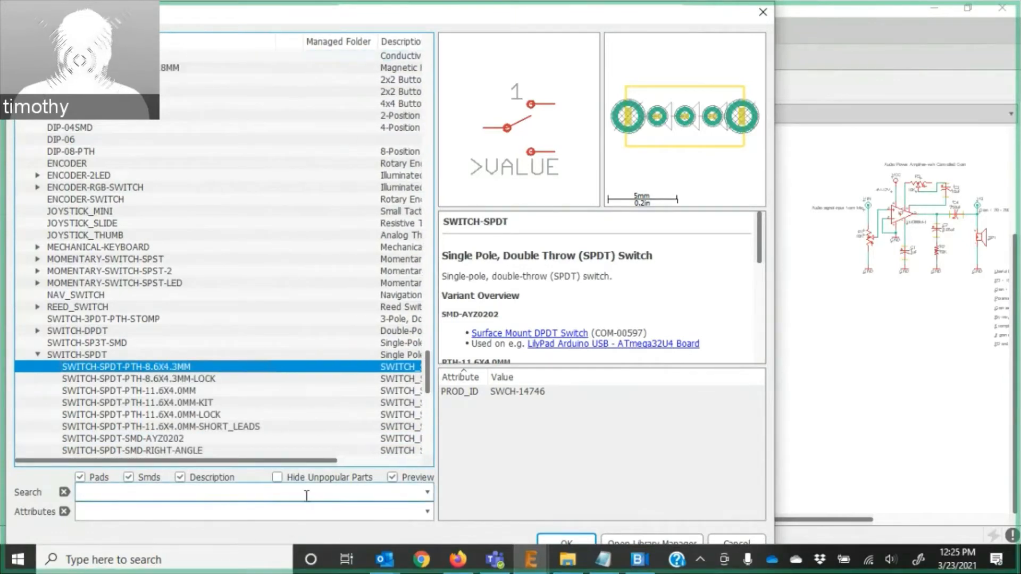
scroll(322, 401, "down", 2)
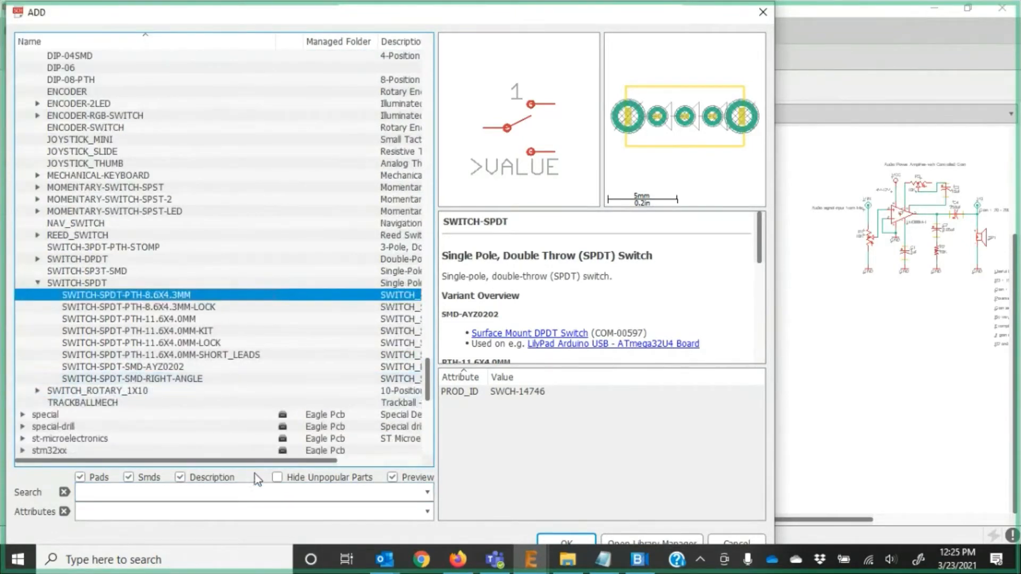
left_click_drag(253, 461, 337, 461)
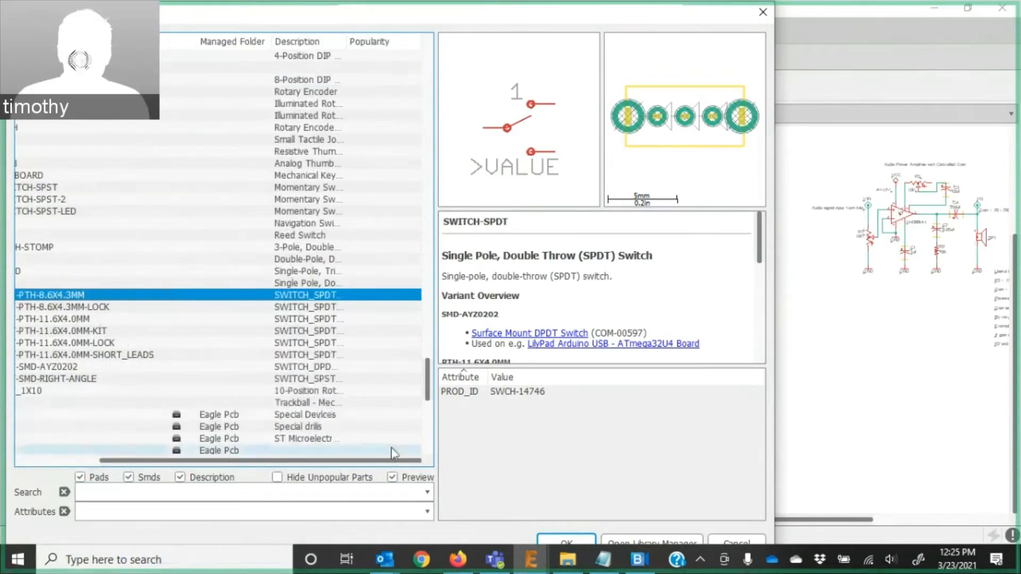
double_click(357, 41)
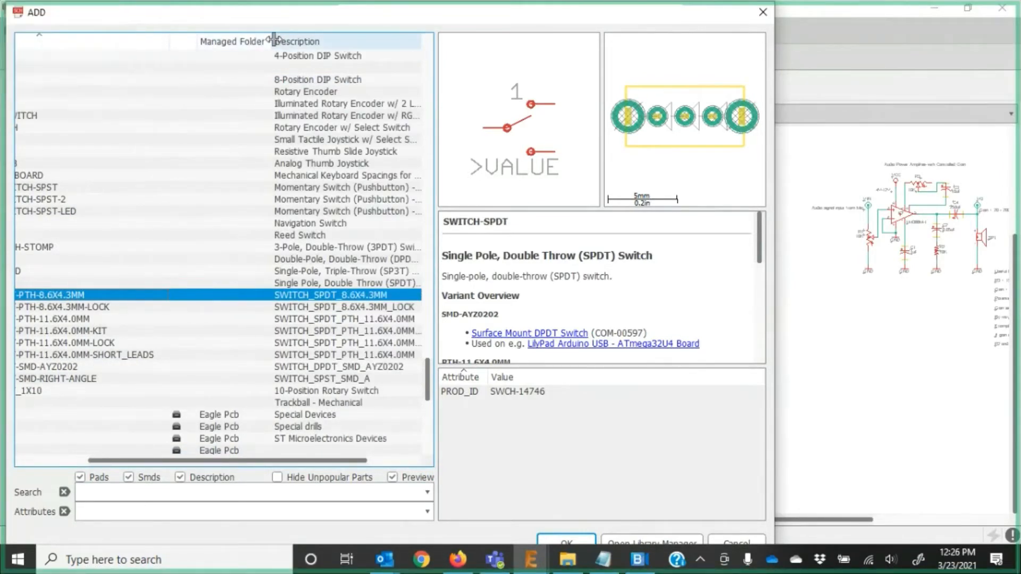
left_click_drag(275, 41, 224, 41)
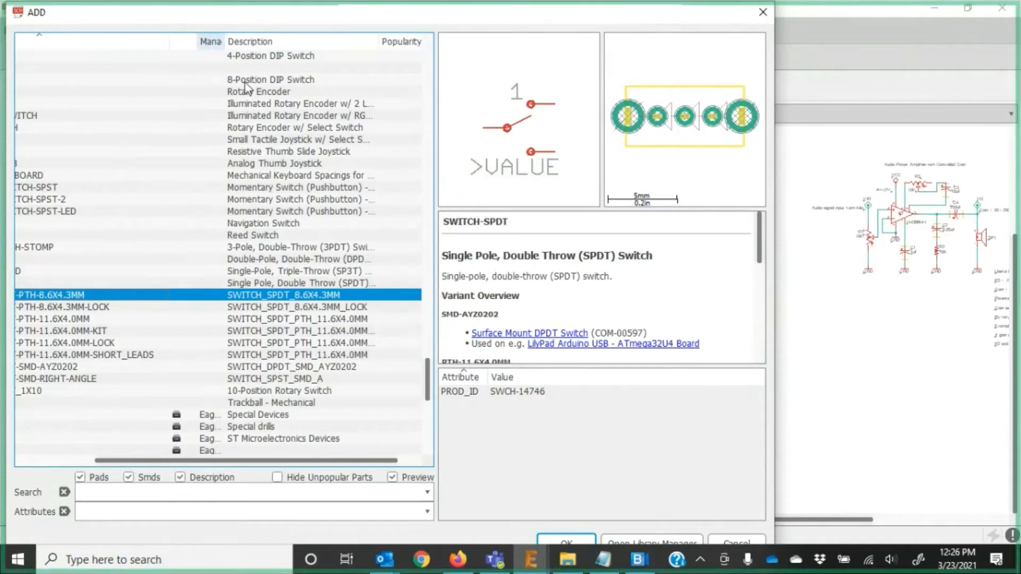
Compare the PTH-11.6X4.0MM and PTH-11.6X4.0MM-KIT variants of SWITCH-SPDT by footprint, attributes and variant overview.
left_click(277, 308)
left_click(275, 327)
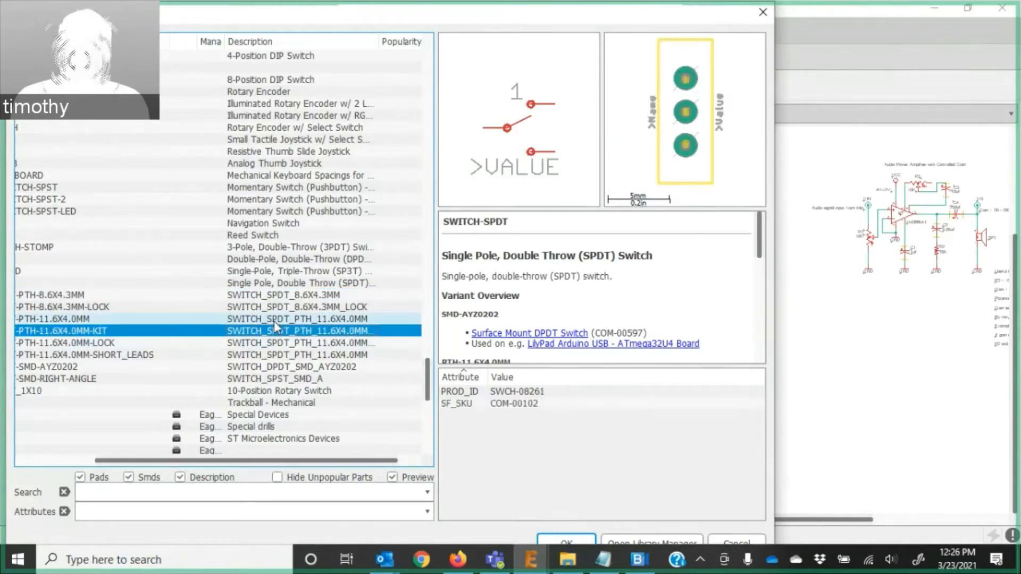
left_click(273, 319)
scroll(522, 300, "down", 2)
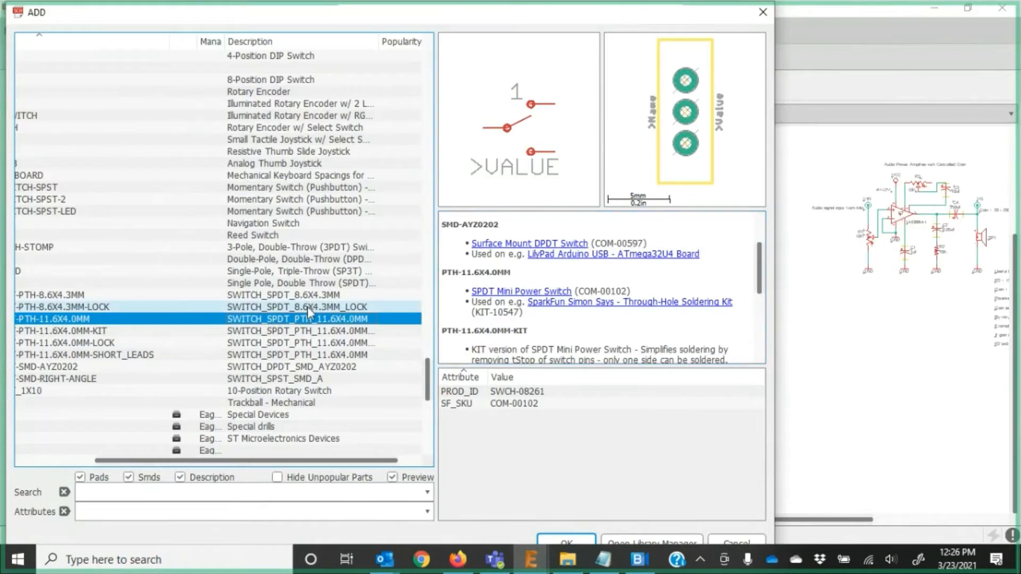
left_click(166, 332)
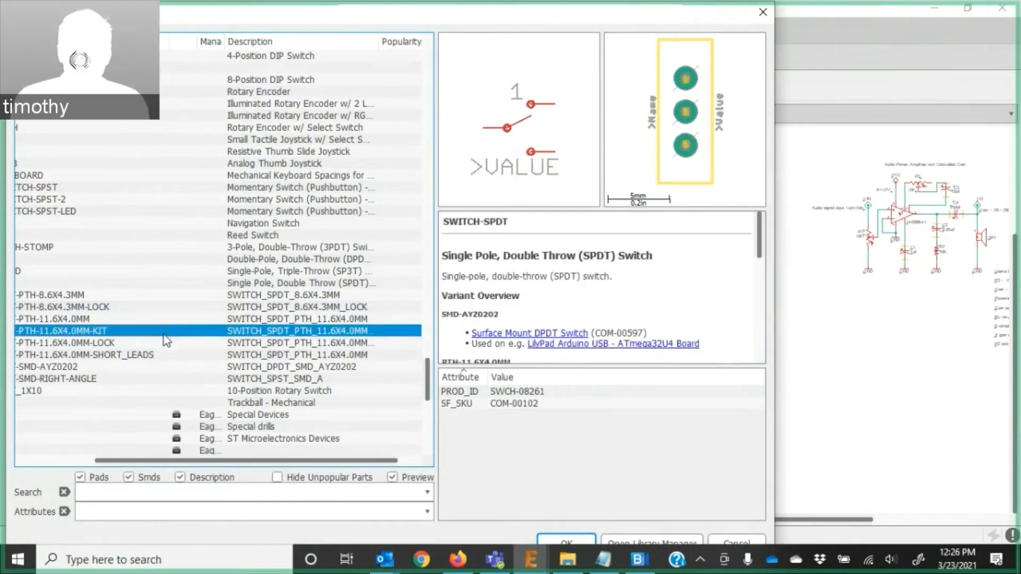
scroll(560, 296, "down", 1)
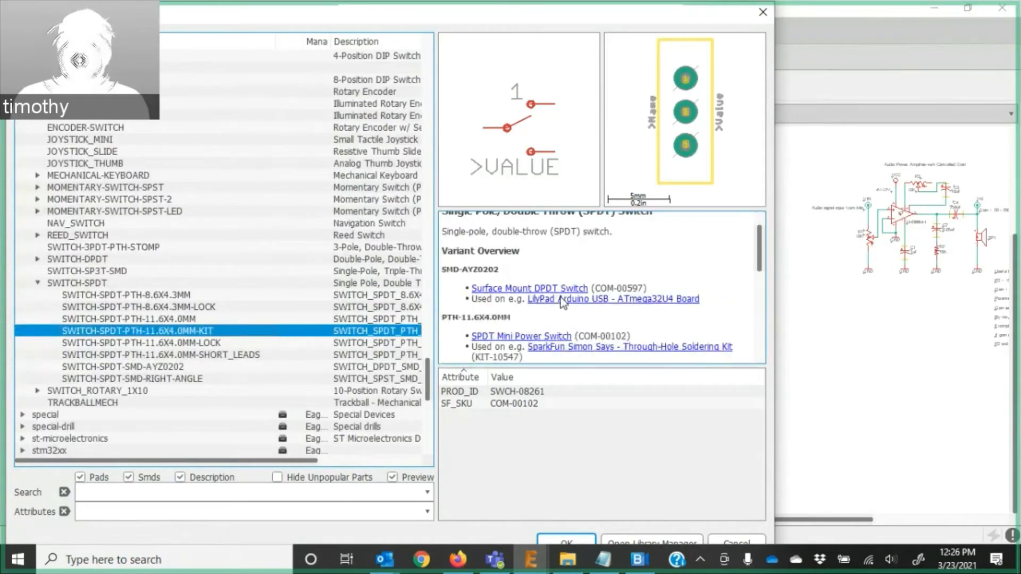
scroll(568, 308, "down", 1)
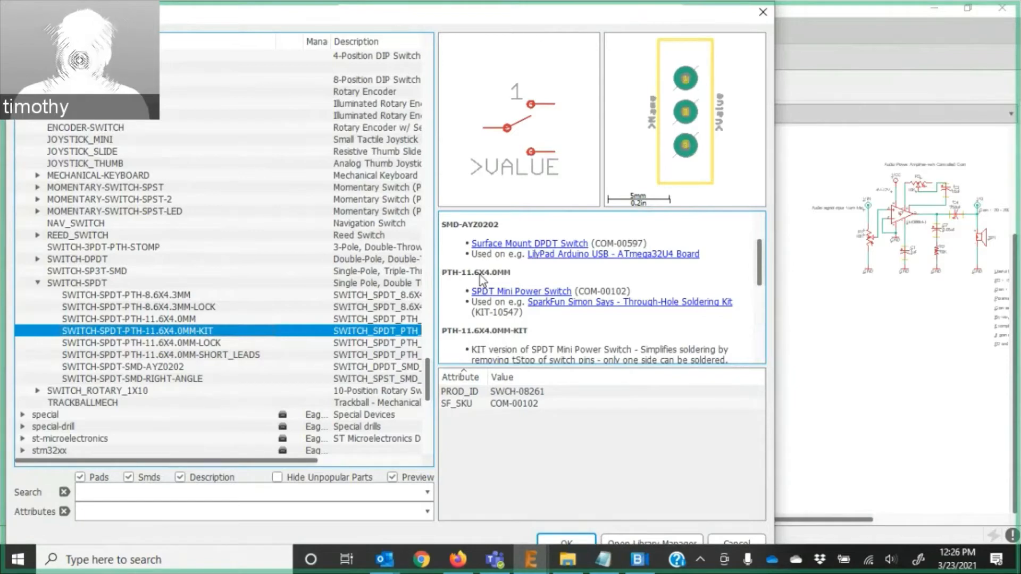
Choose the SWITCH-SPDT-PTH-11.6X4.0MM variant after checking its description, and load it for placement.
left_click(177, 318)
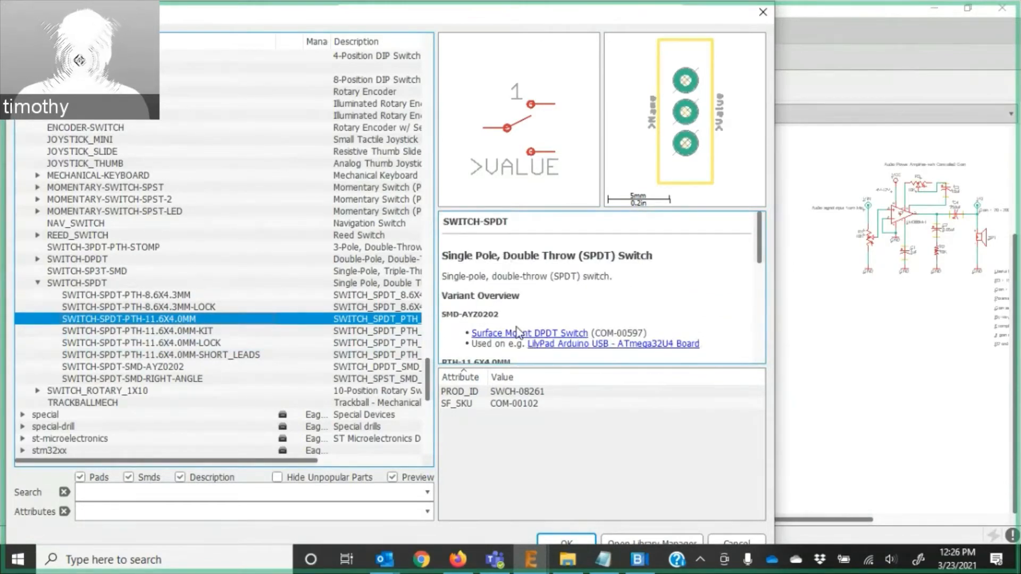
scroll(520, 324, "down", 3)
scroll(516, 293, "up", 2)
scroll(500, 303, "down", 1)
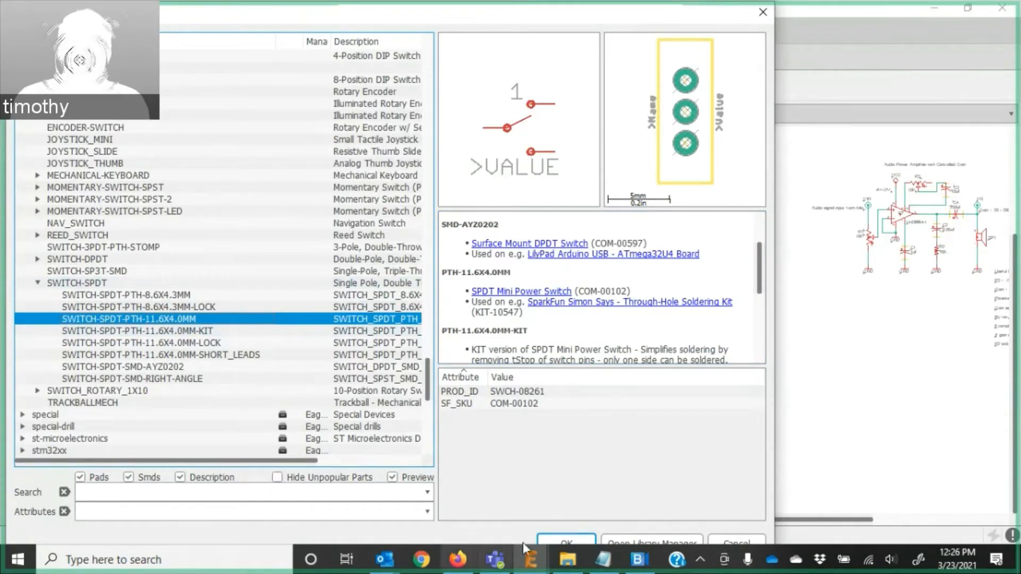
left_click(567, 536)
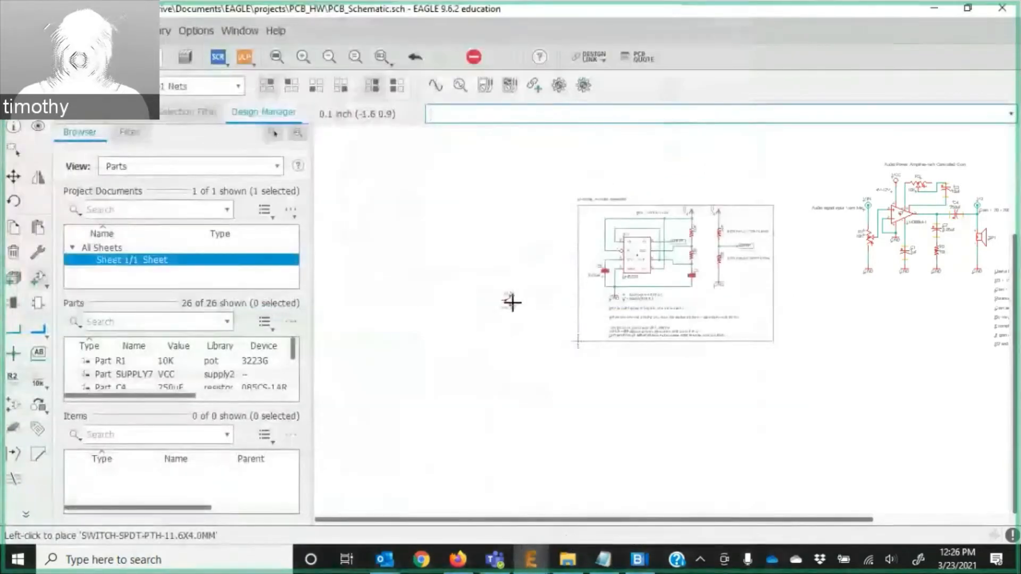
Place one SPDT switch rotated 180° between the timer block and the amplifier's audio input, and finish adding parts.
scroll(814, 212, "up", 6)
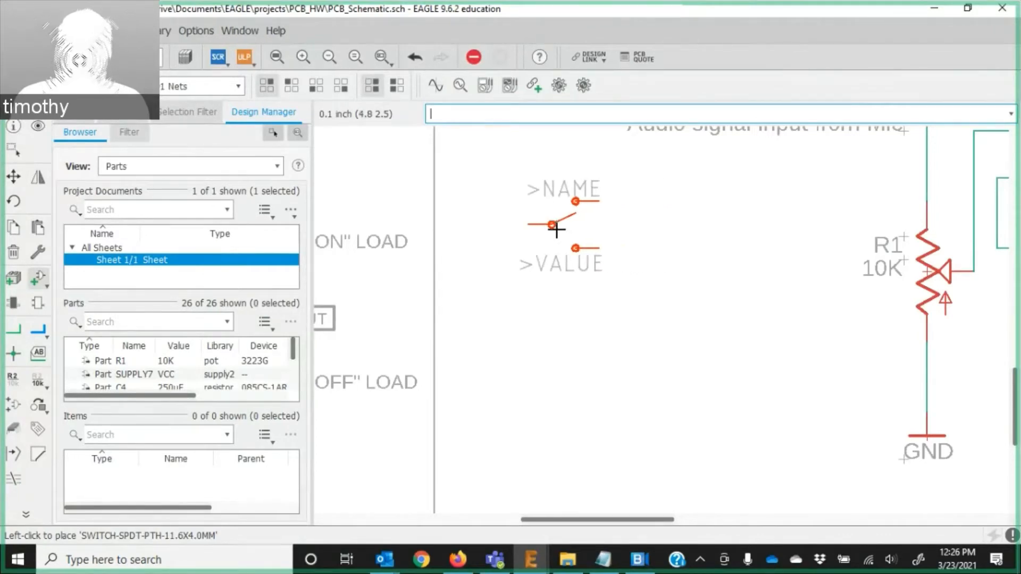
right_click(555, 229)
right_click(554, 228)
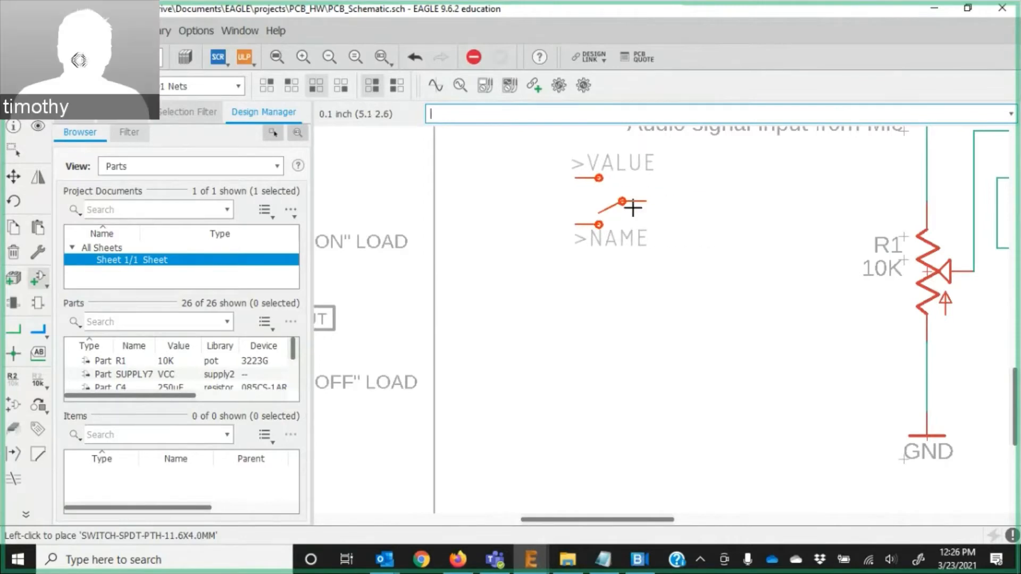
left_click(633, 211)
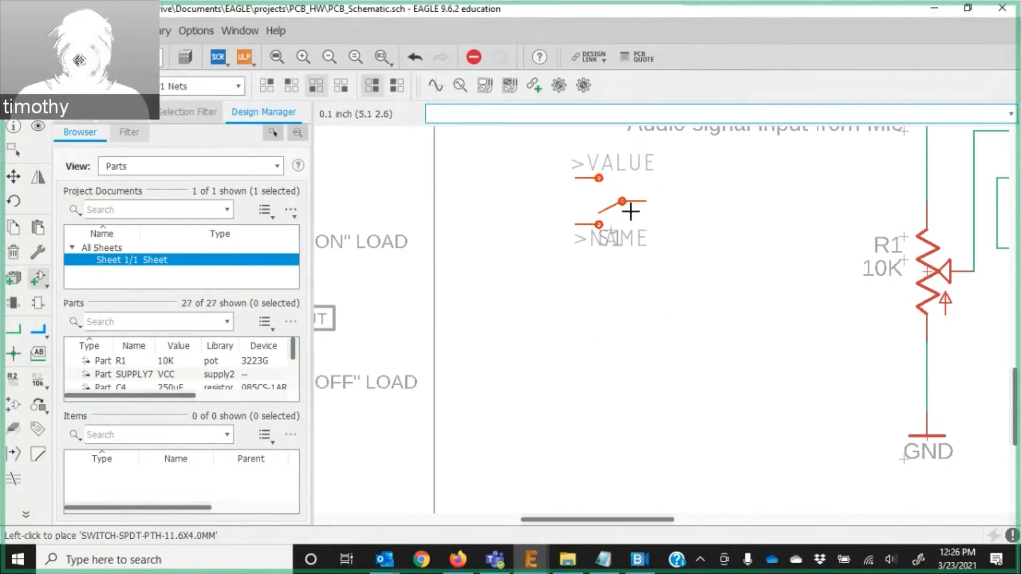
scroll(640, 298, "down", 4)
scroll(638, 299, "down", 1)
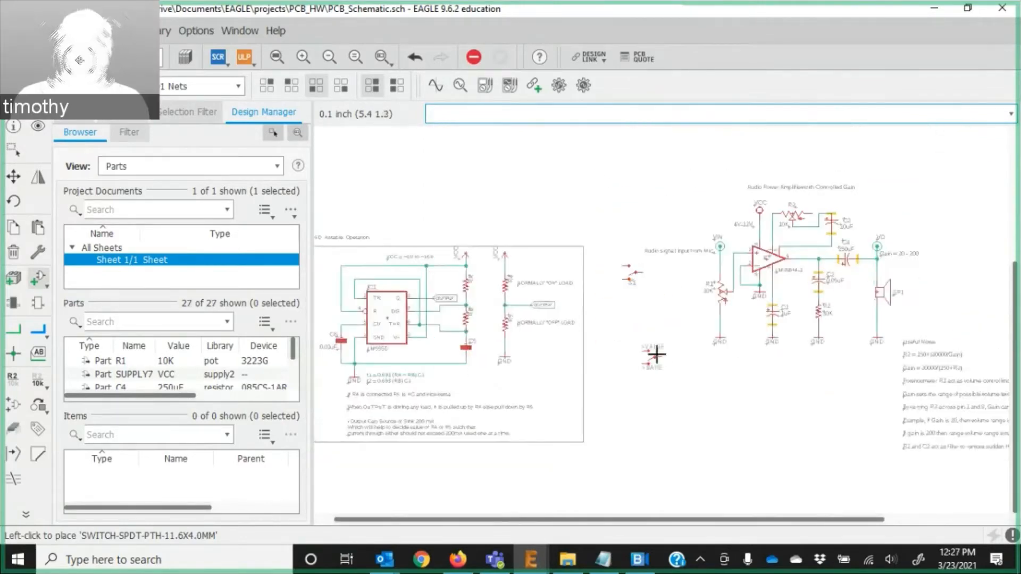
key("Escape")
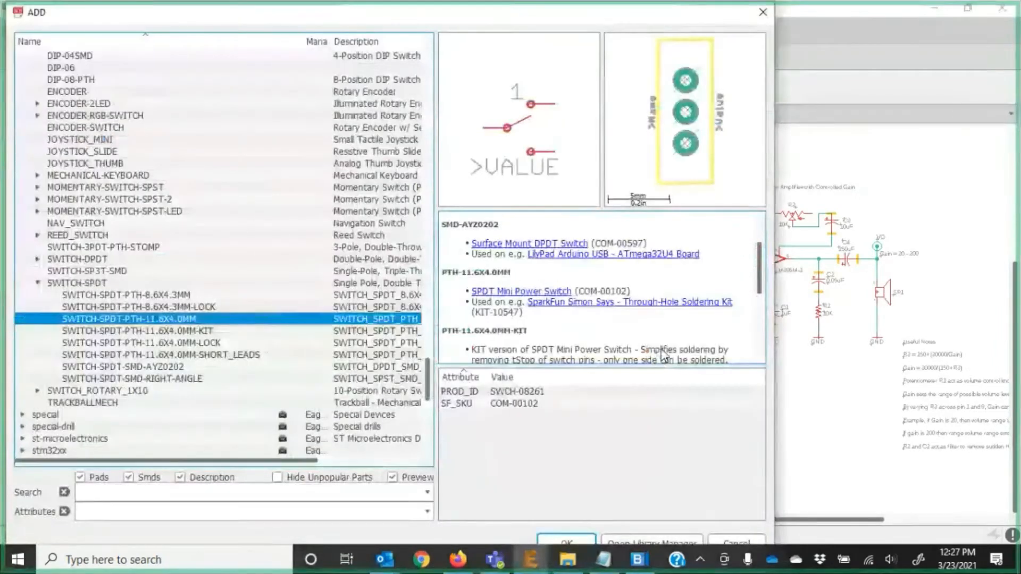
left_click(764, 15)
Draw a net from the output junction between R4 and R5 to the lower throw pin of switch S1.
scroll(641, 311, "up", 3)
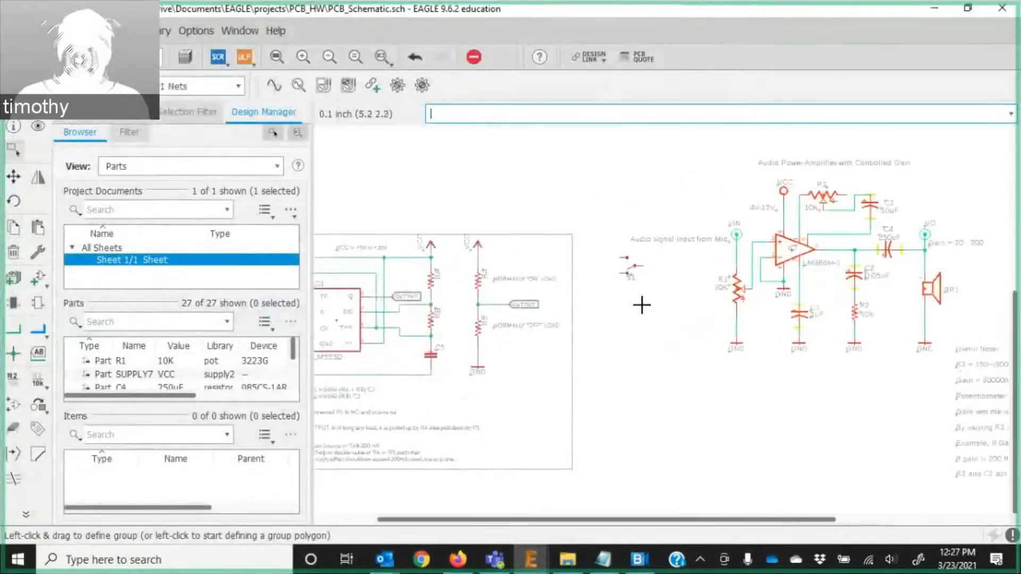
scroll(640, 216, "down", 2)
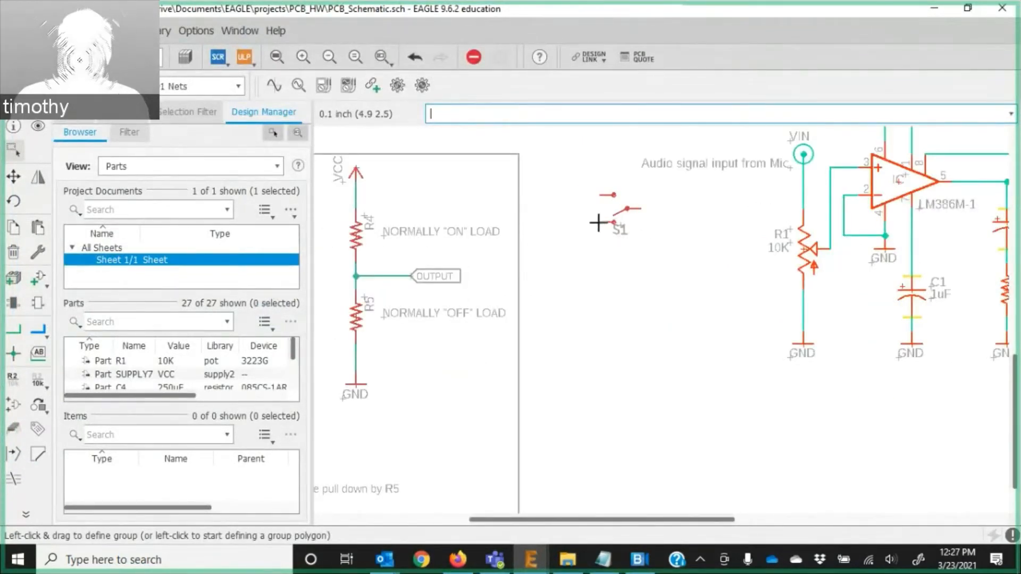
left_click(13, 330)
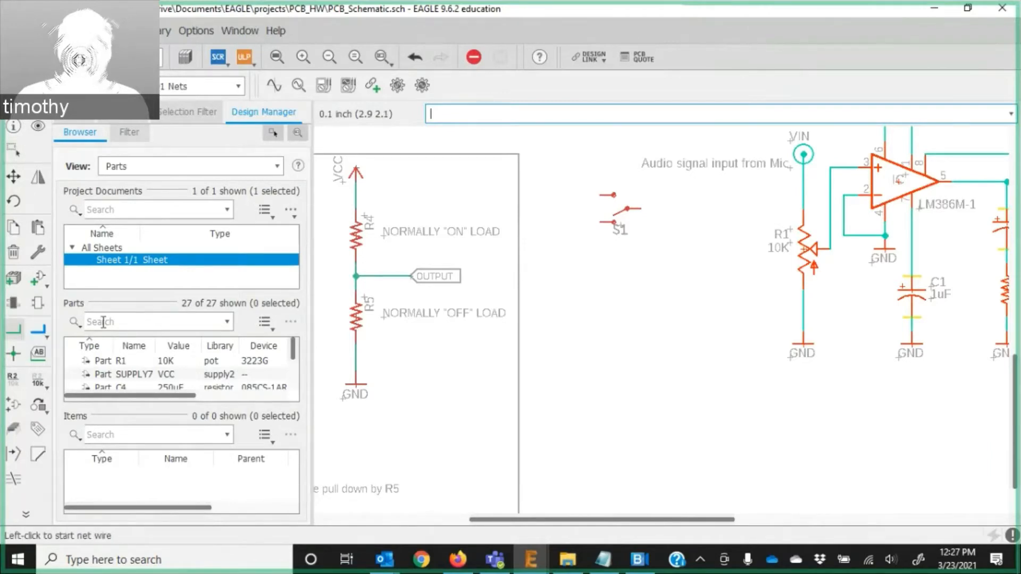
left_click(356, 275)
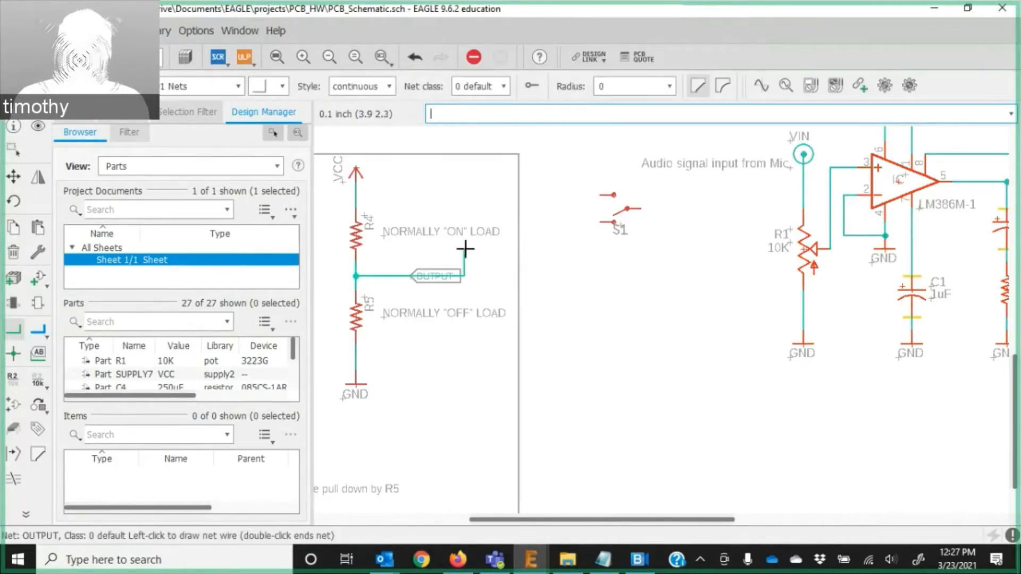
left_click(602, 223)
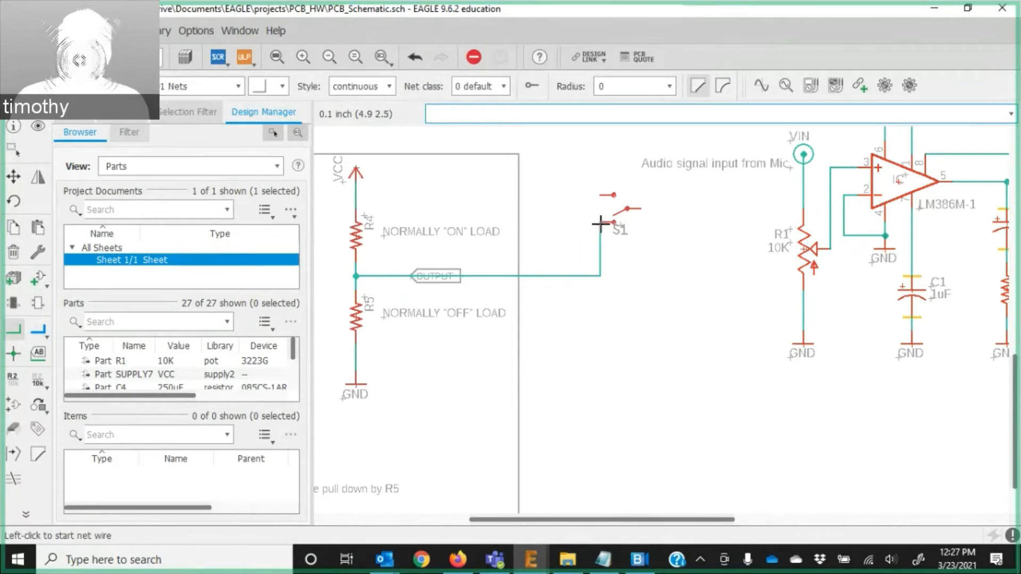
Move the OUTPUT label beside R4 and R5 to the corner of the new net below switch S1.
left_click(13, 176)
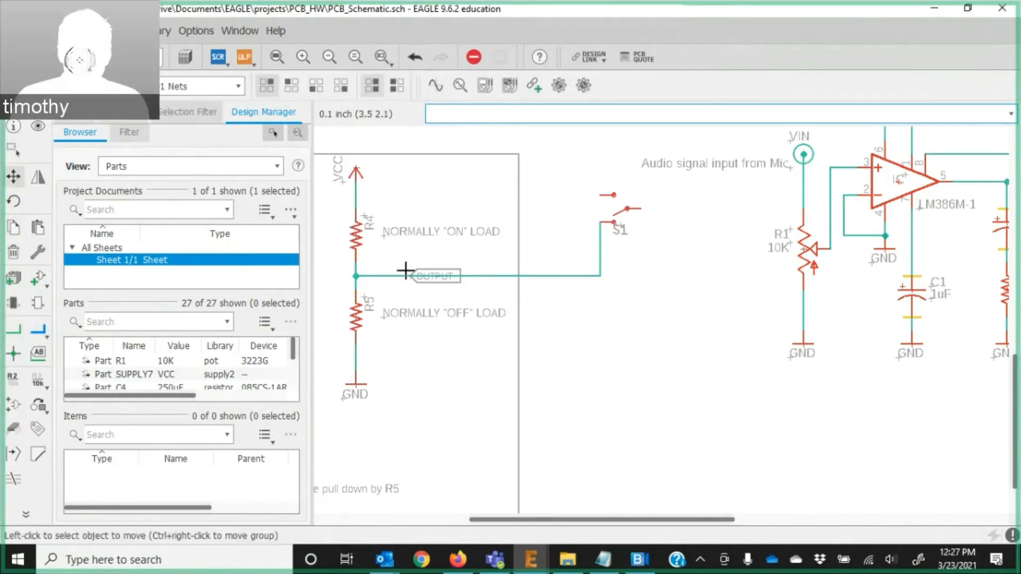
left_click(408, 275)
scroll(471, 283, "up", 3)
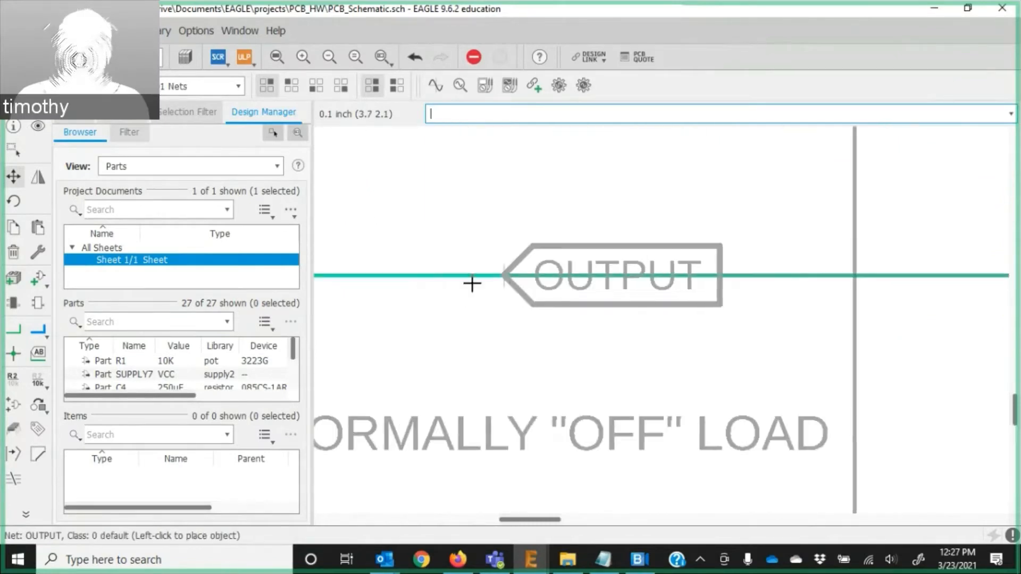
scroll(490, 280, "down", 3)
scroll(503, 277, "up", 5)
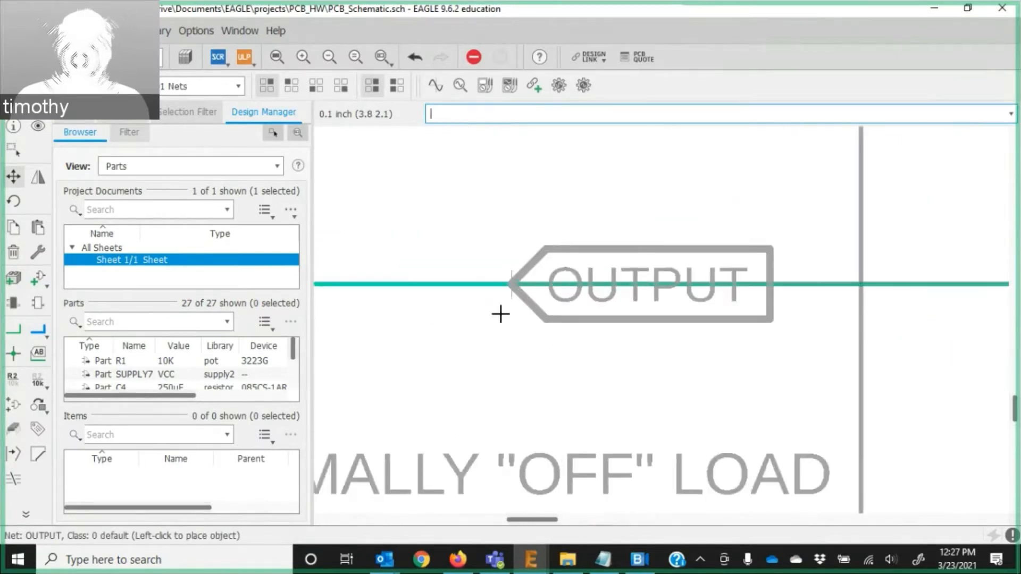
scroll(502, 312, "up", 2)
scroll(501, 337, "down", 6)
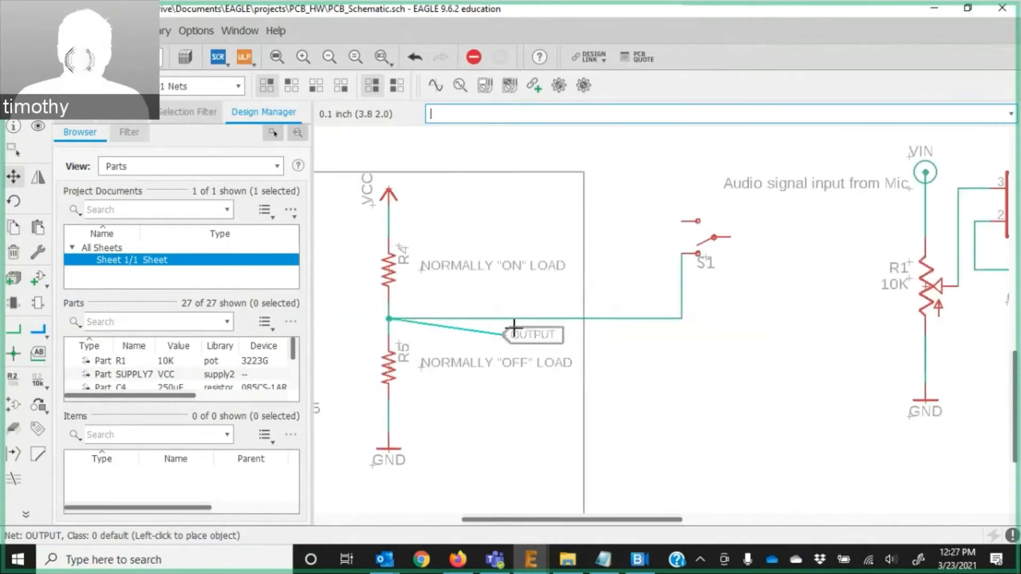
left_click(684, 318)
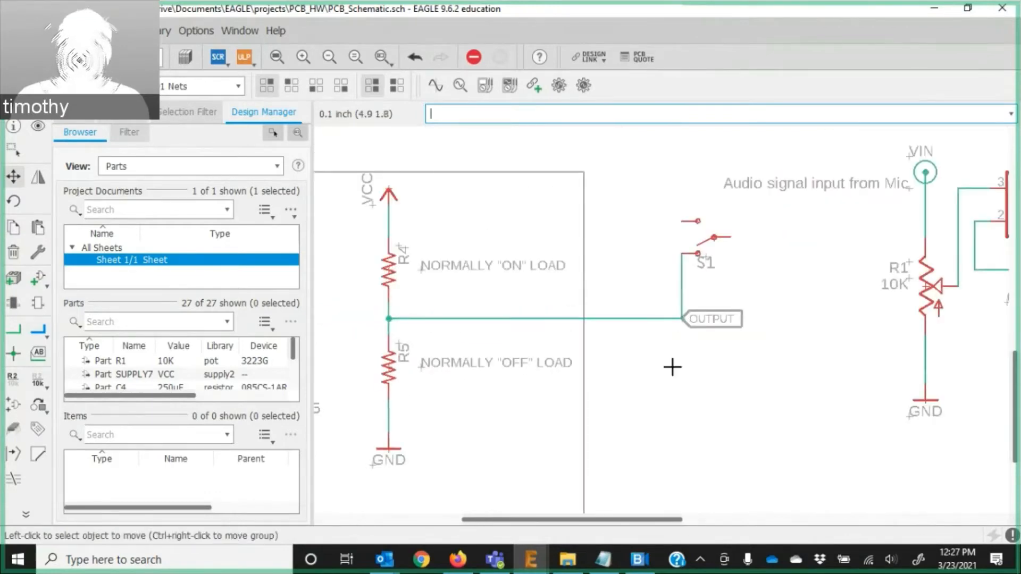
scroll(688, 365, "down", 1)
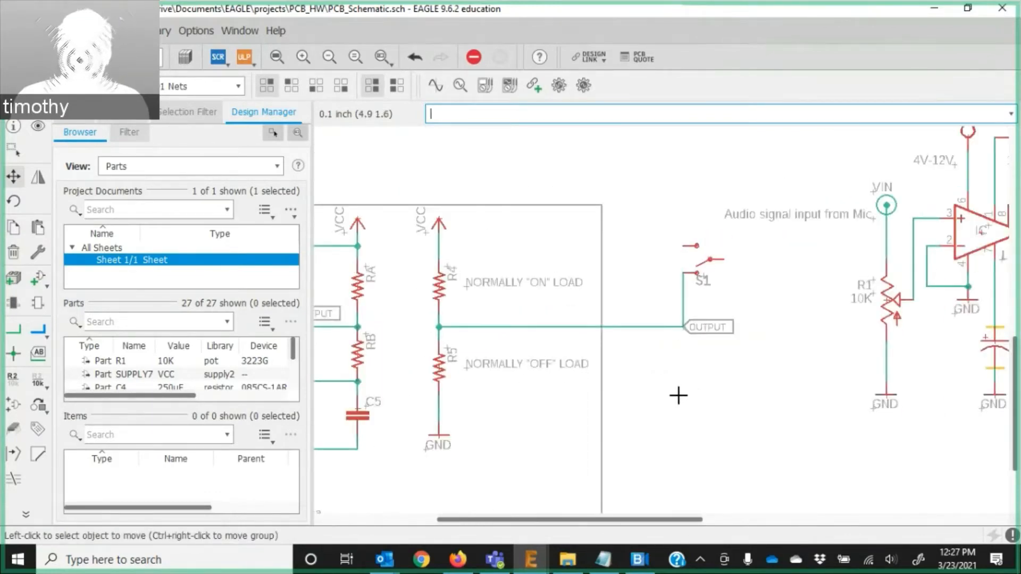
Reopen the part library for adding a component and collapse the SWITCH-SPDT entry and the SparkFun-Switches library.
scroll(677, 375, "down", 2)
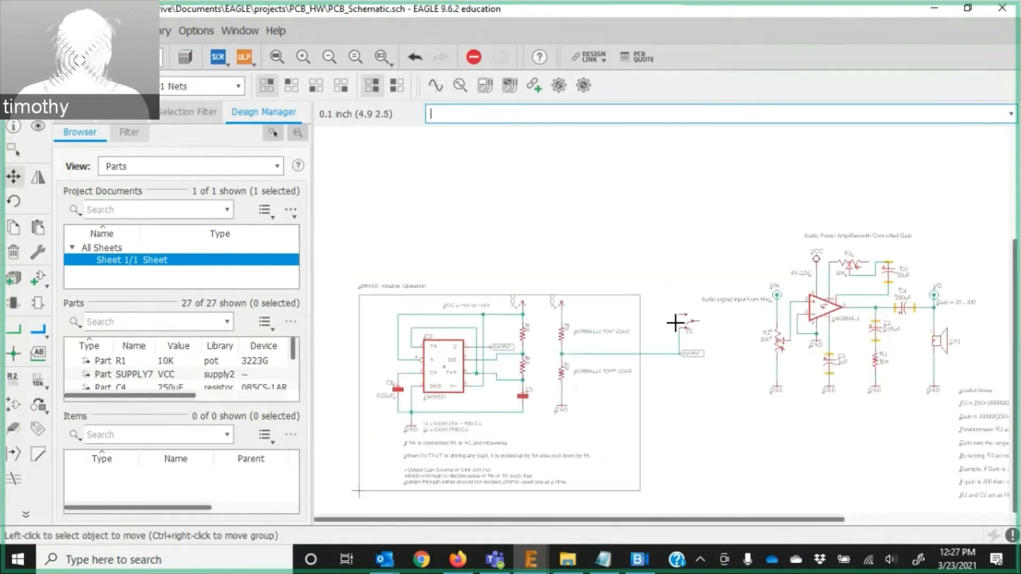
scroll(671, 298, "up", 5)
scroll(665, 301, "up", 2)
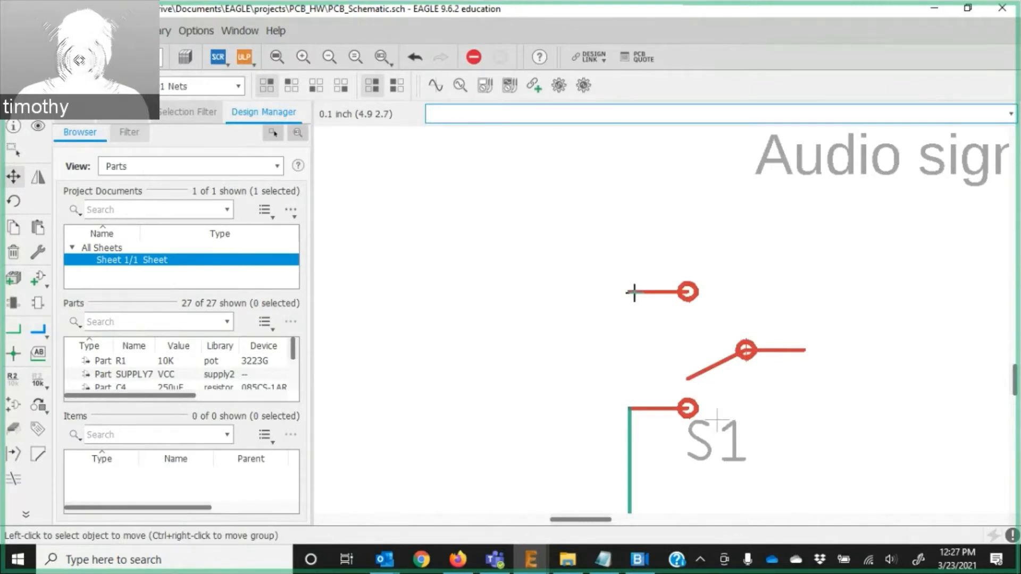
scroll(601, 295, "down", 2)
scroll(600, 293, "down", 1)
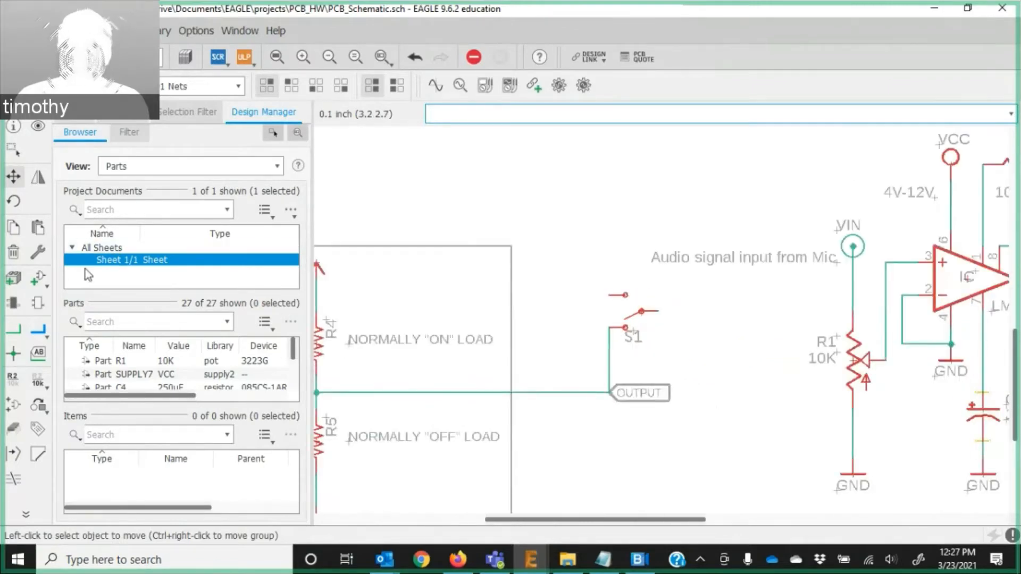
left_click(43, 280)
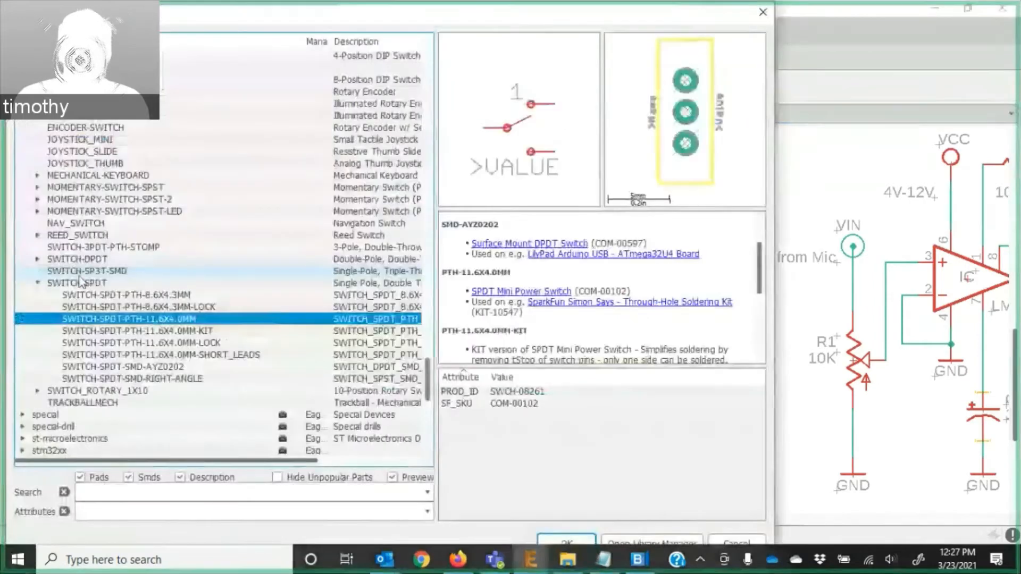
left_click(37, 283)
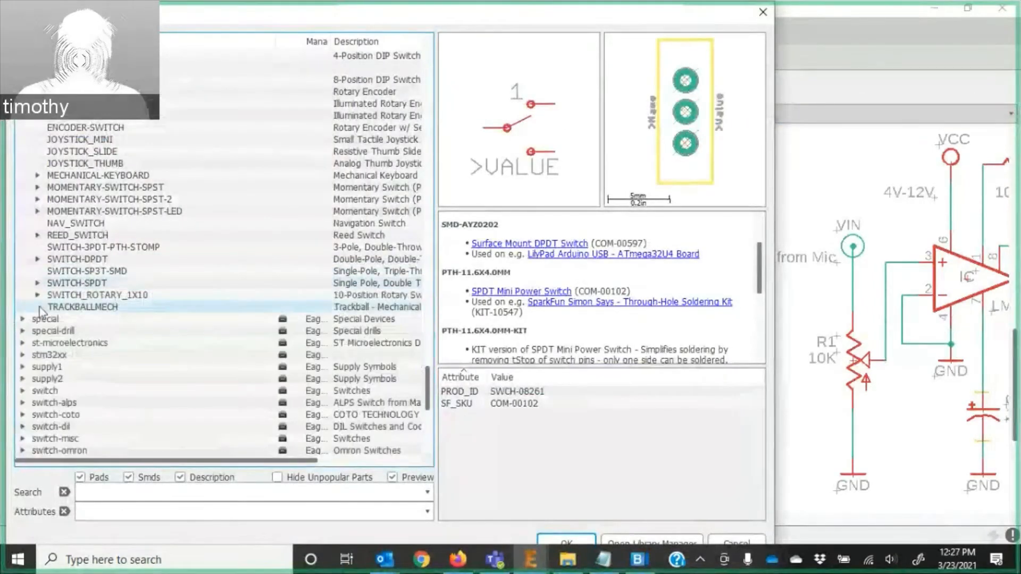
scroll(41, 306, "up", 8)
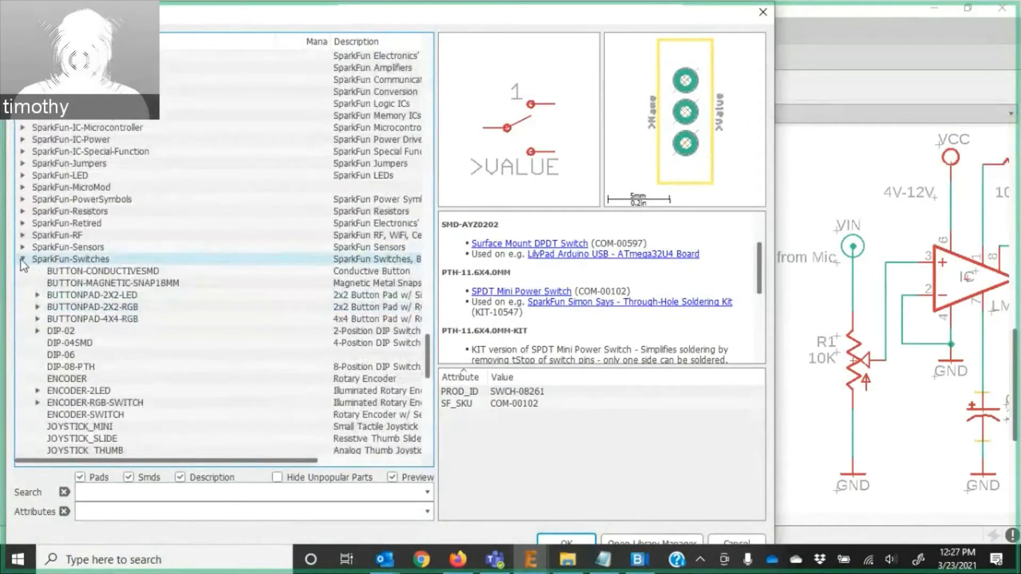
left_click(22, 260)
scroll(96, 282, "up", 1)
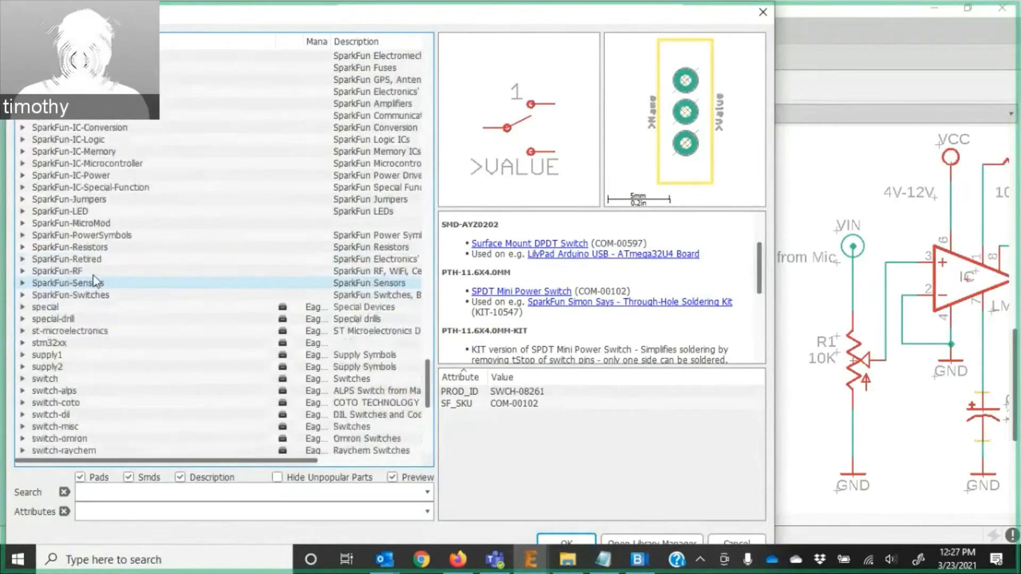
Expand the SparkFun-Connectors library and select the AUDIO_JACK_2.5MM device to view its symbol and description.
scroll(92, 266, "up", 2)
scroll(64, 213, "up", 2)
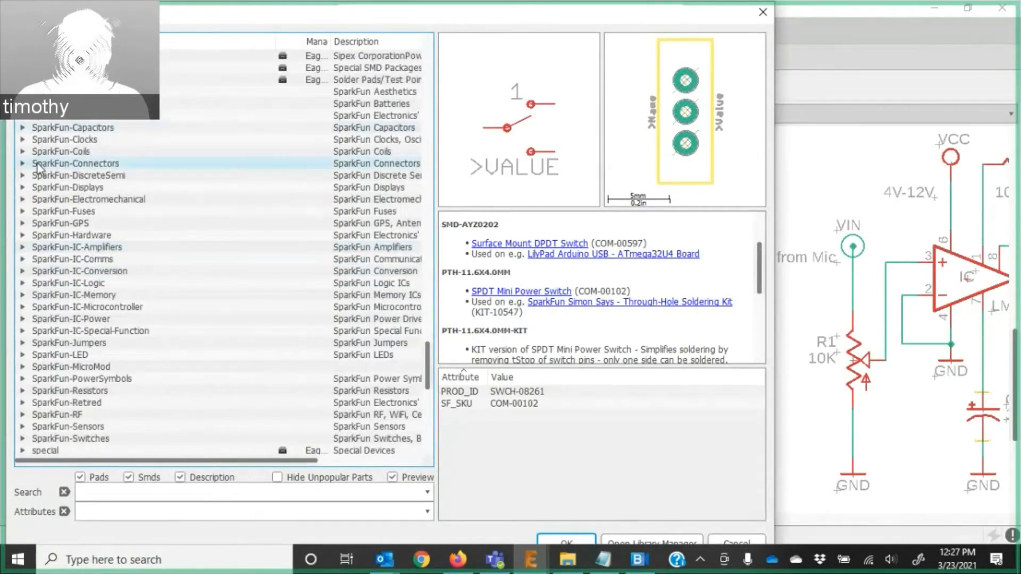
left_click(24, 166)
left_click(22, 163)
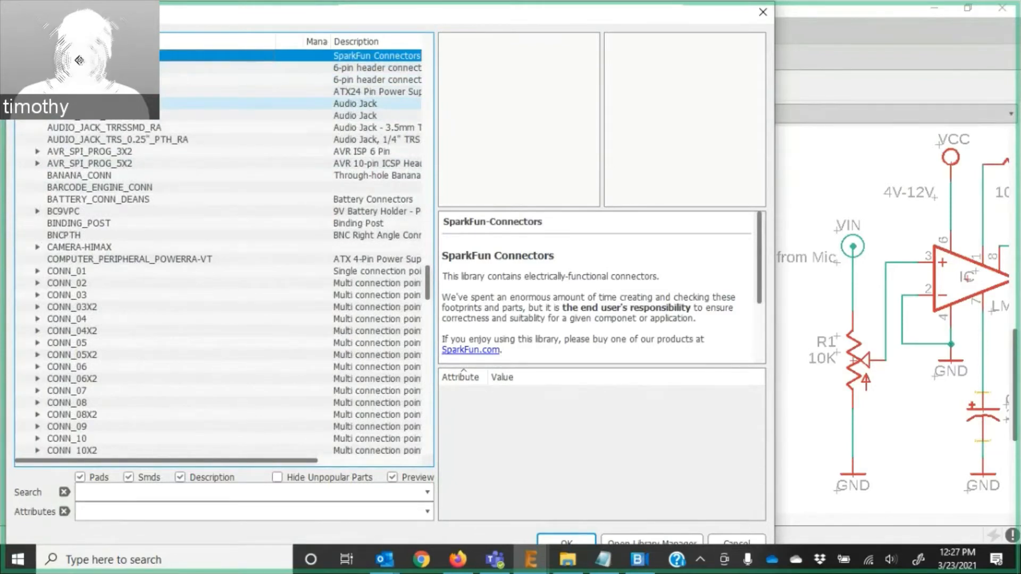
left_click(144, 103)
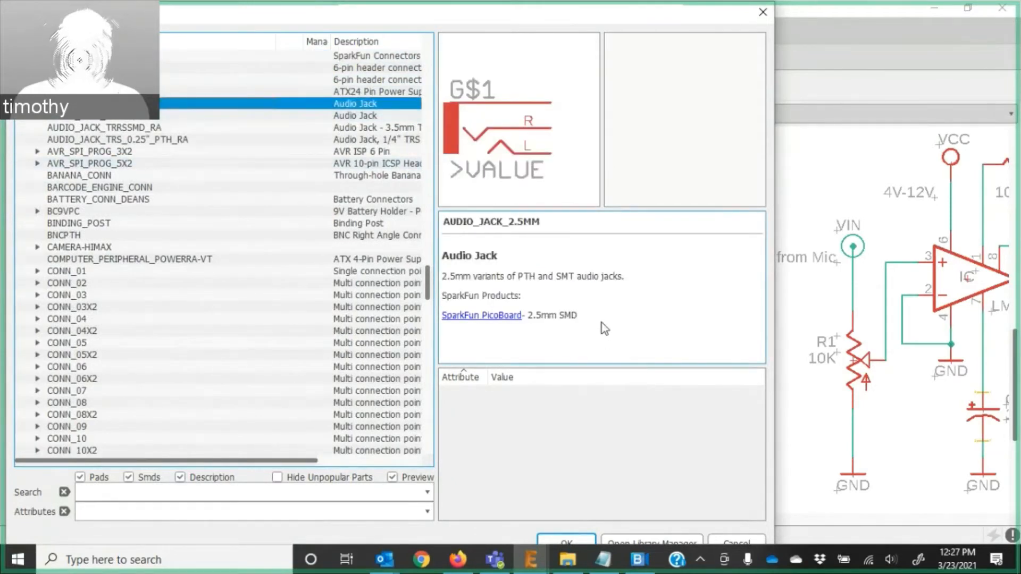
Copy the link address of the SparkFun PicoBoard product named in the AUDIO_JACK_2.5MM description.
left_click(472, 317)
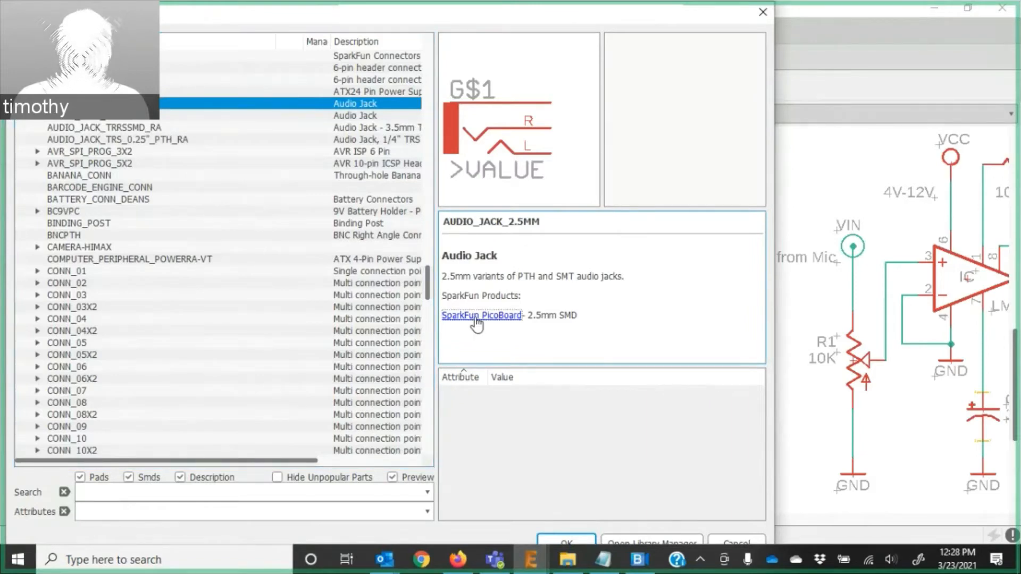
double_click(475, 318)
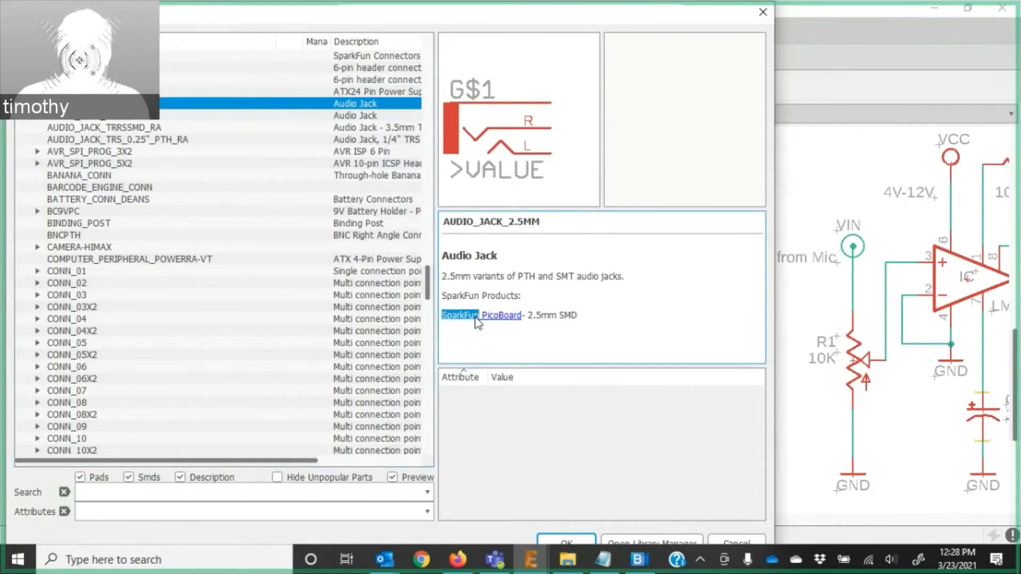
left_click(477, 317)
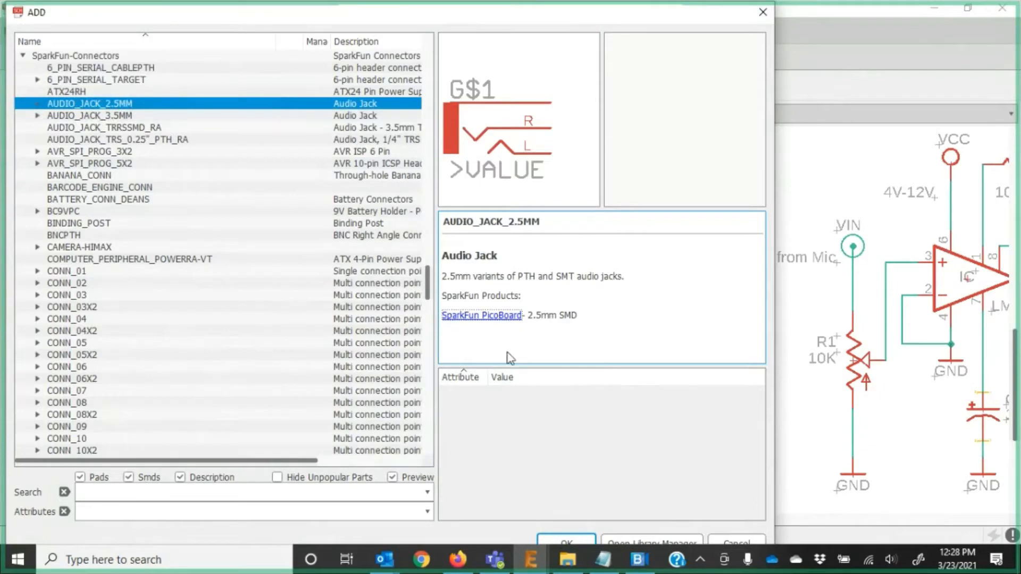
left_click(459, 560)
left_click(459, 560)
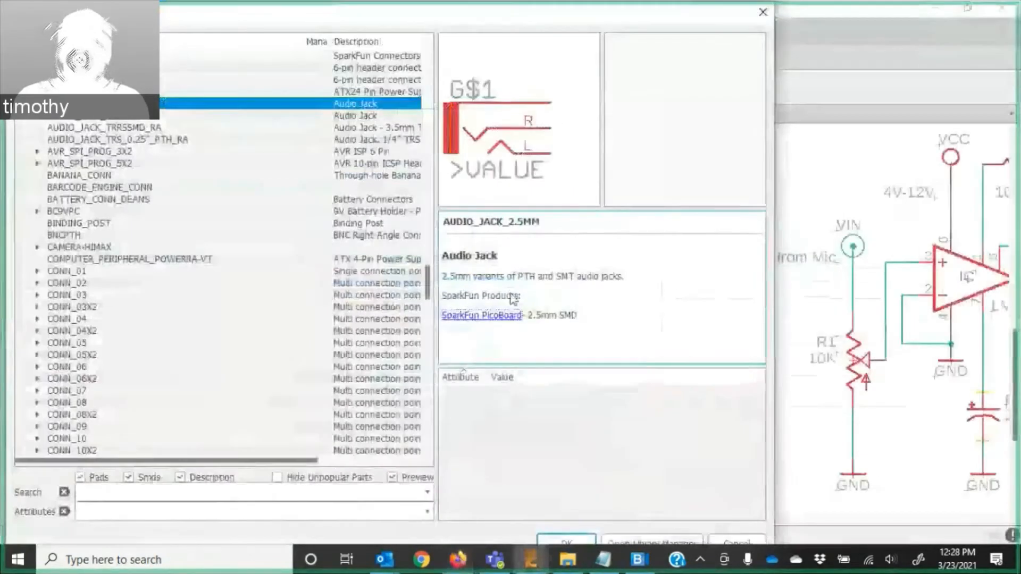
right_click(495, 318)
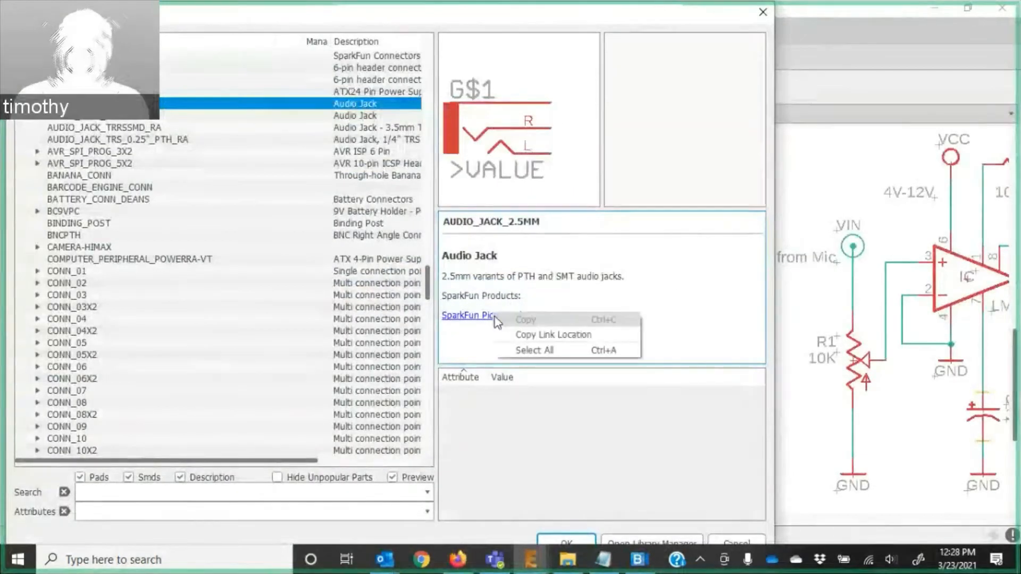
left_click(553, 334)
left_click(461, 553)
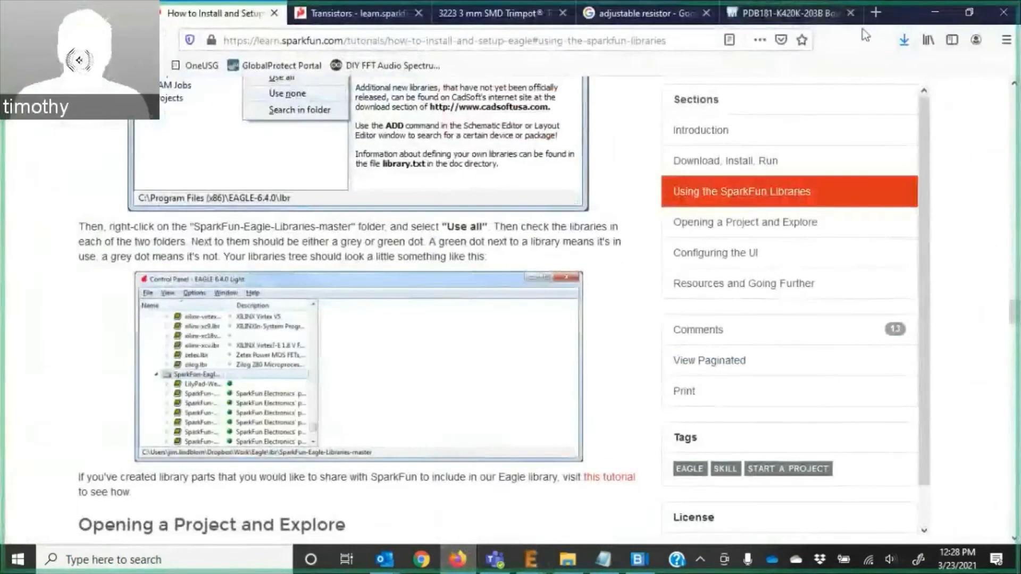
left_click(787, 13)
left_click(876, 14)
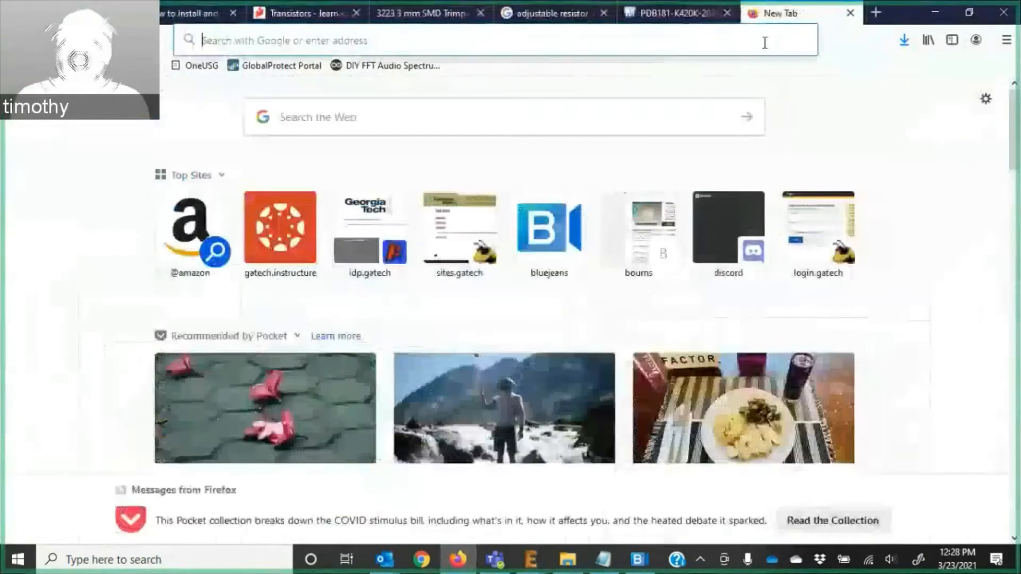
left_click(776, 37)
key("ctrl+v")
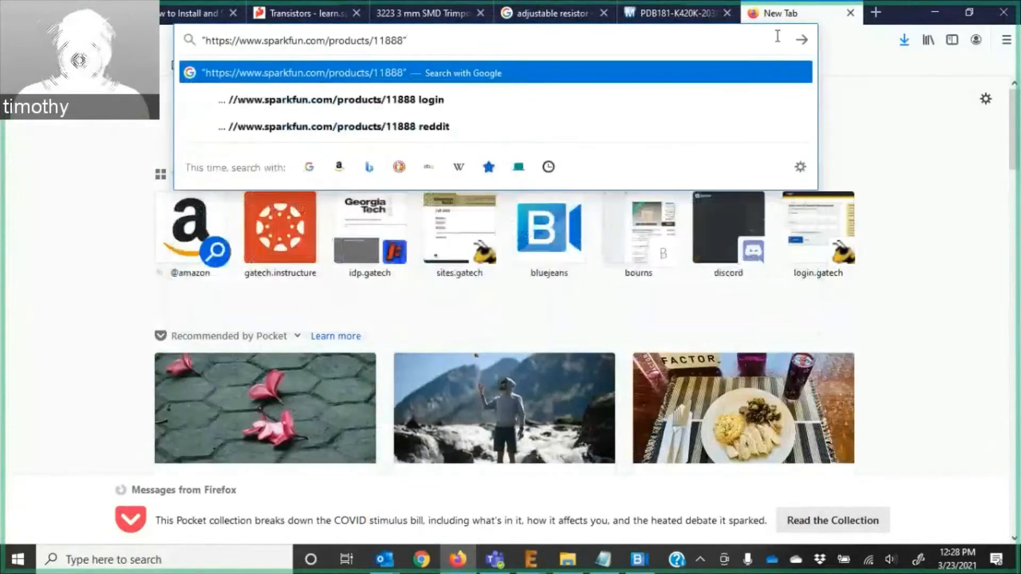
key("Return")
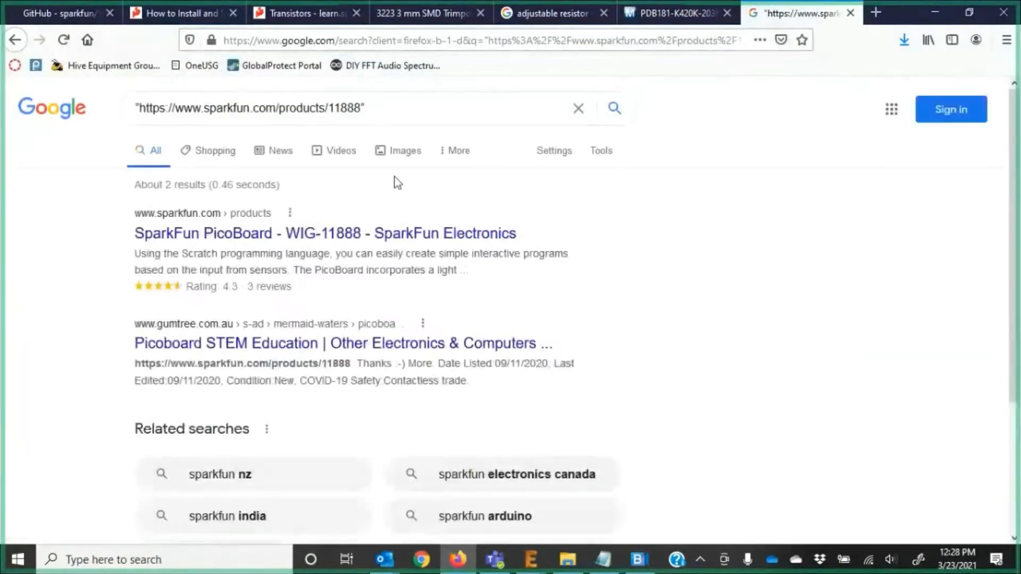
Open the SparkFun PicoBoard WIG-11888 product page, look through it, and return to EAGLE's part library.
left_click(370, 233)
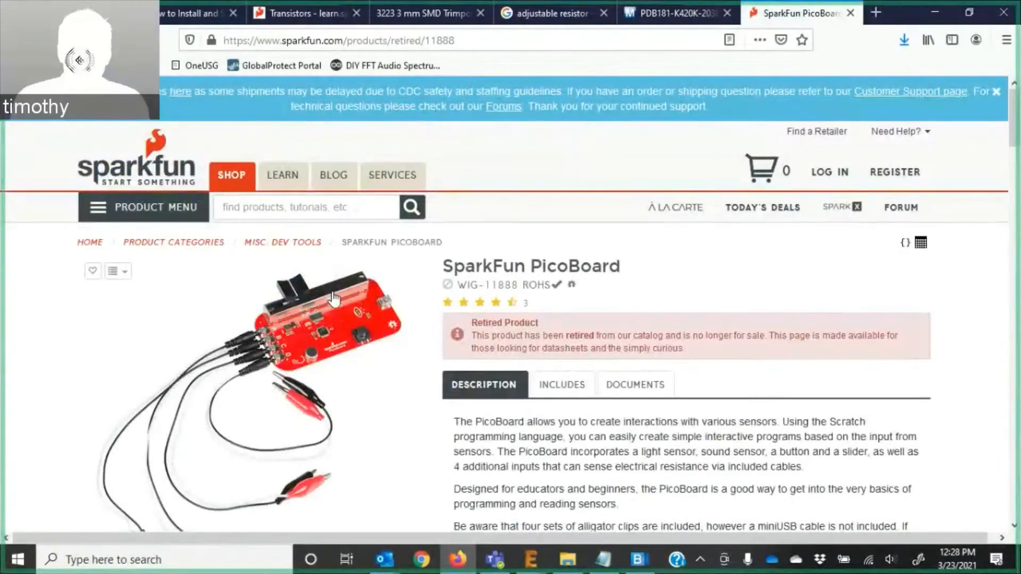
scroll(334, 299, "down", 2)
left_click(934, 12)
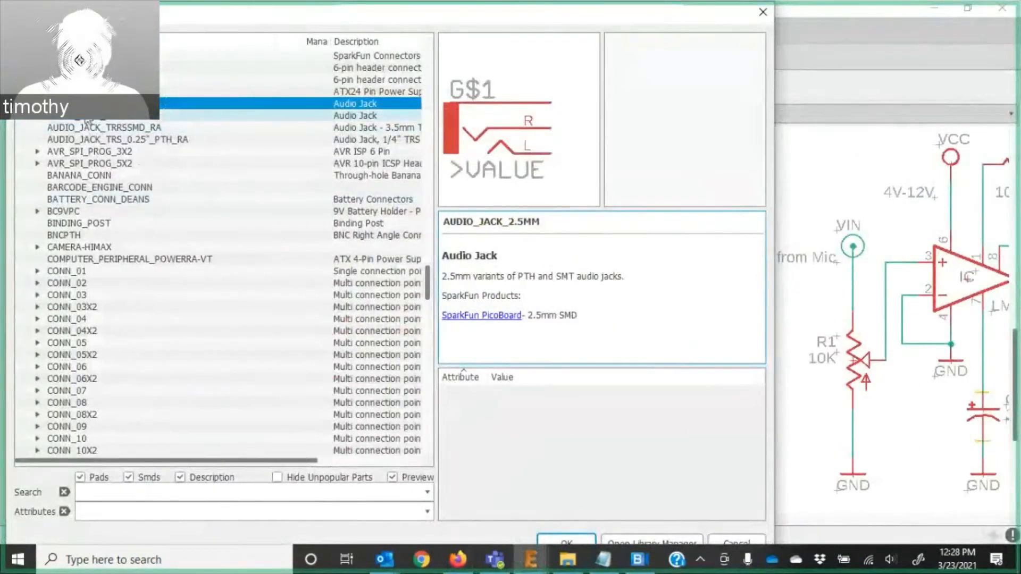
Examine the symbols and descriptions of AUDIO_JACK_3.5MM, AUDIO_JACK_TRRSSMD_RA and AUDIO_JACK_TRS_0.25"_PTH_RA.
left_click(91, 117)
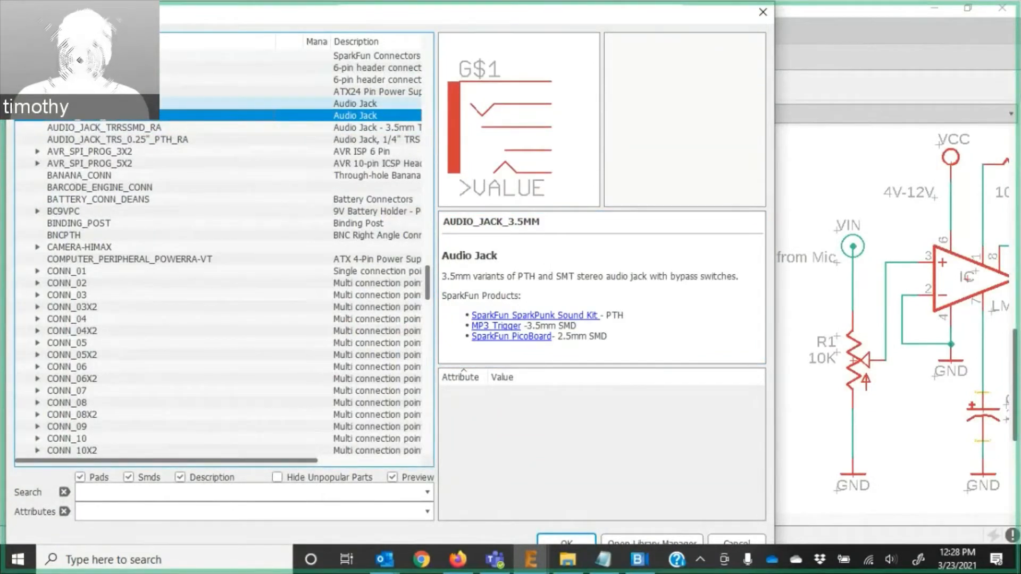
left_click(100, 128)
left_click(105, 141)
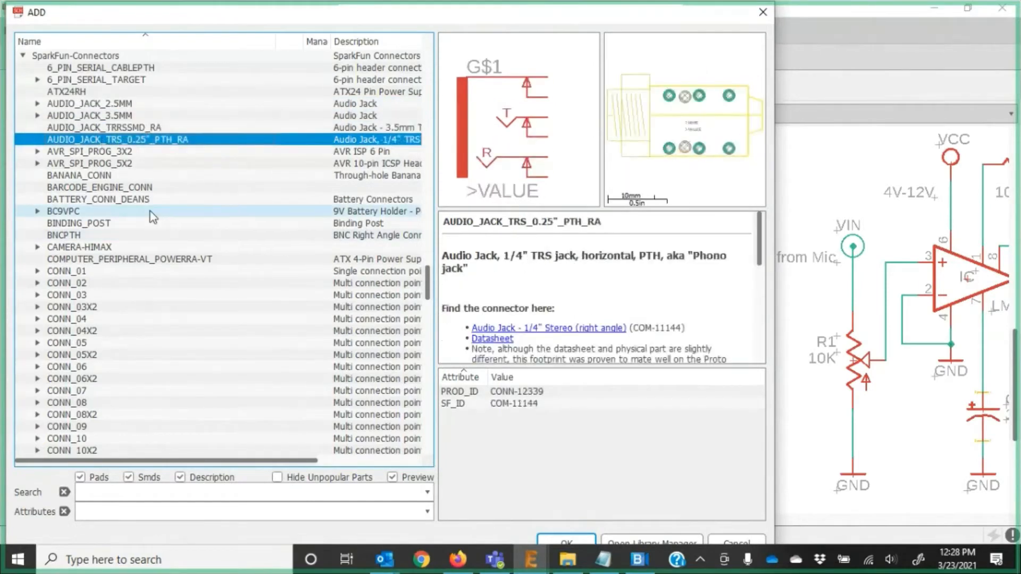
Expand the AUDIO_JACK_2.5MM device and compare the footprints of its variants through to AUDIO_JACK_2.5MM_HOLESONLY.
key("Up")
key("Up")
key("Up")
key("Right")
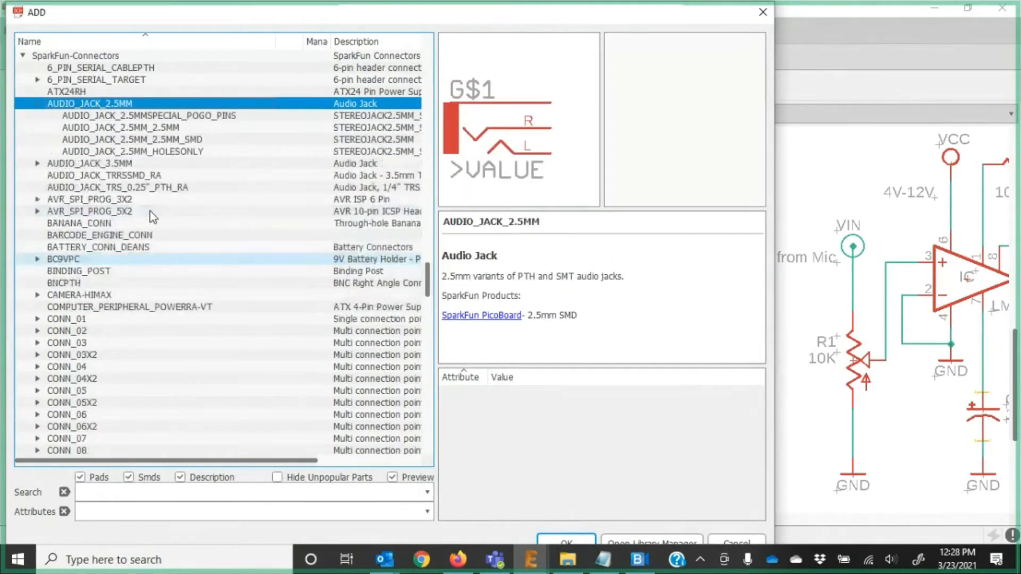
key("Down")
key("Down")
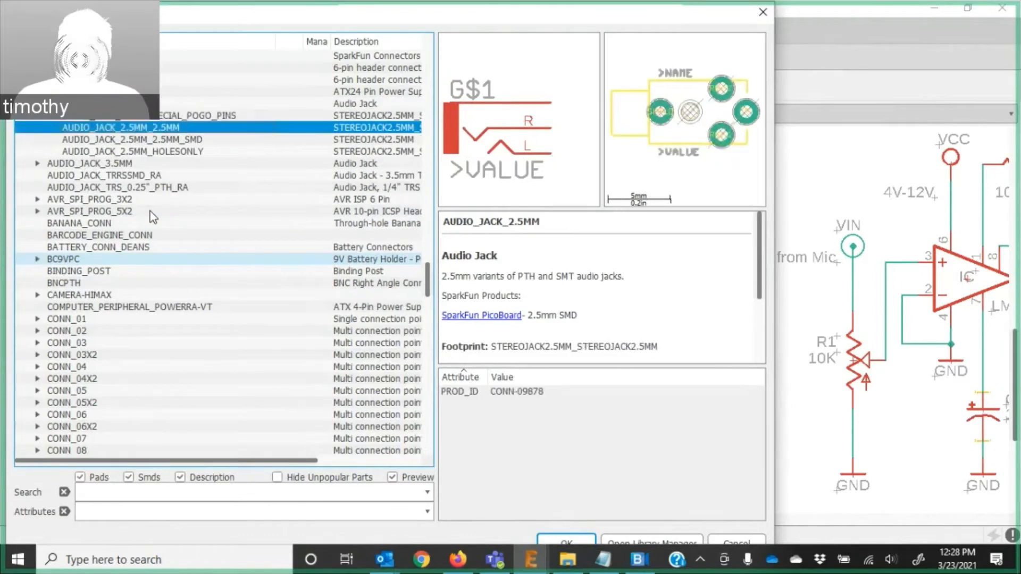
key("Down")
key("Down")
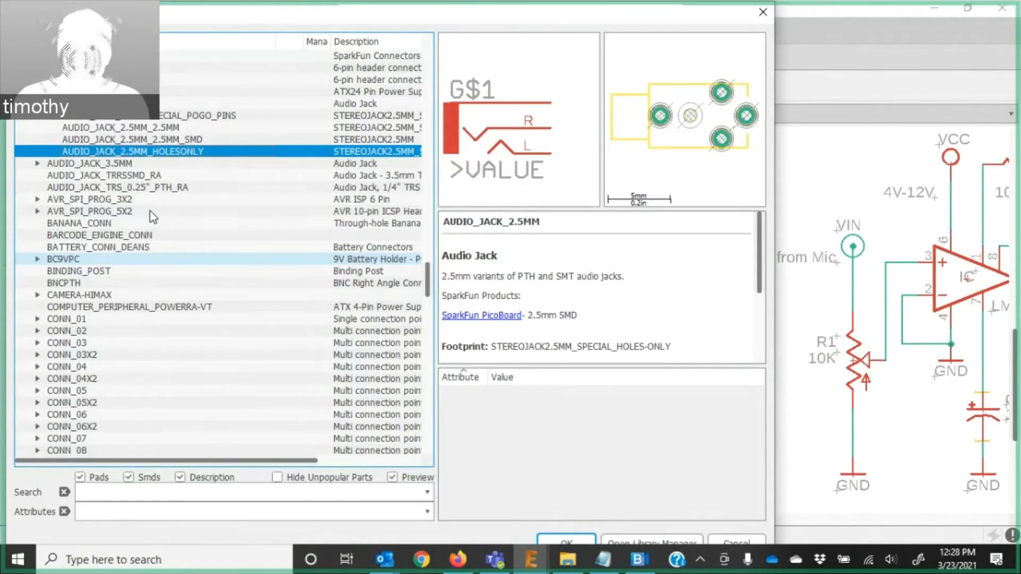
Choose the AUDIO_JACK_2.5MM_2.5MM variant after rechecking the SMD and pogo-pin footprints, and load it for placement.
key("Up")
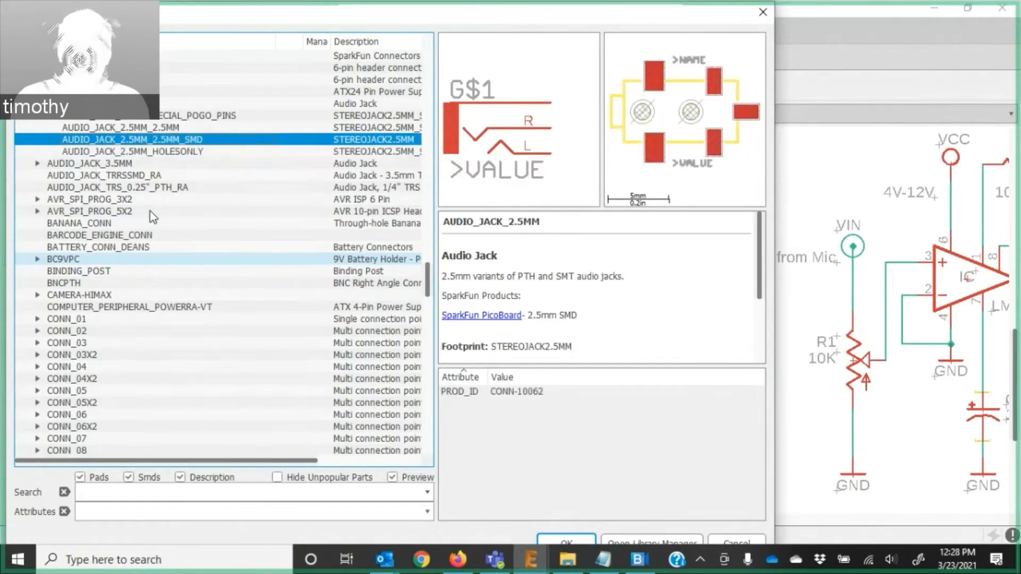
key("Up")
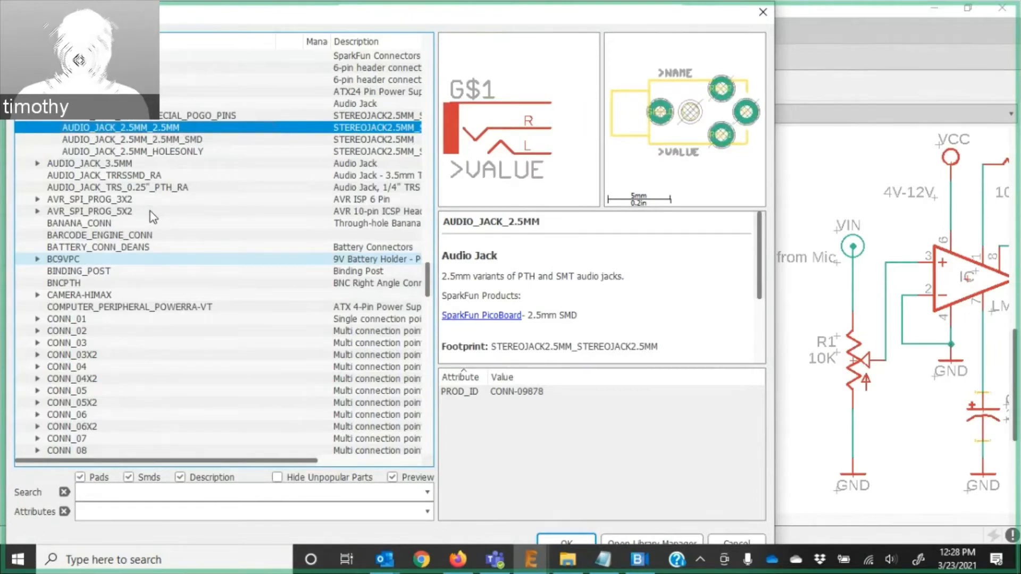
key("Up")
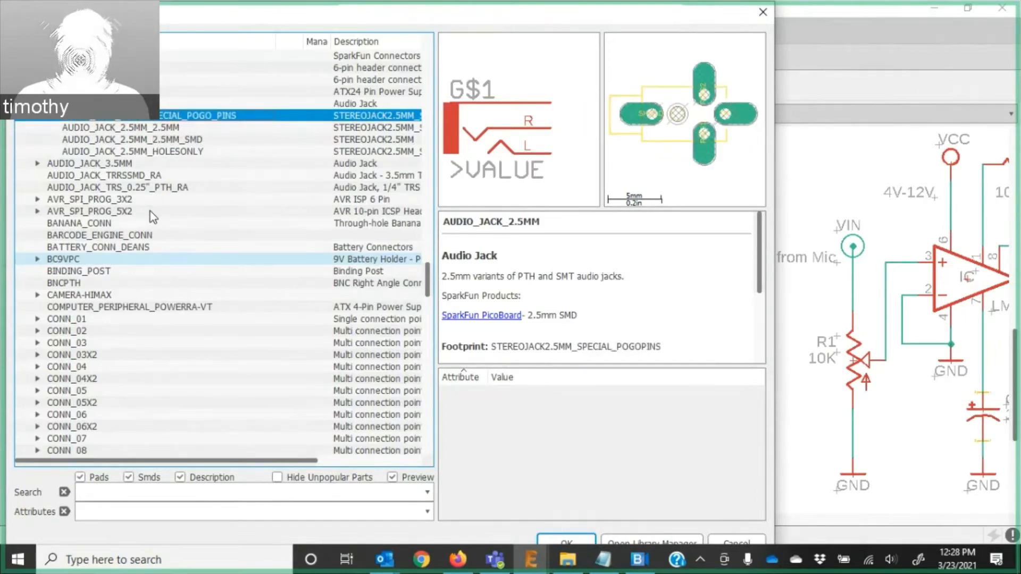
key("Down")
key("Up")
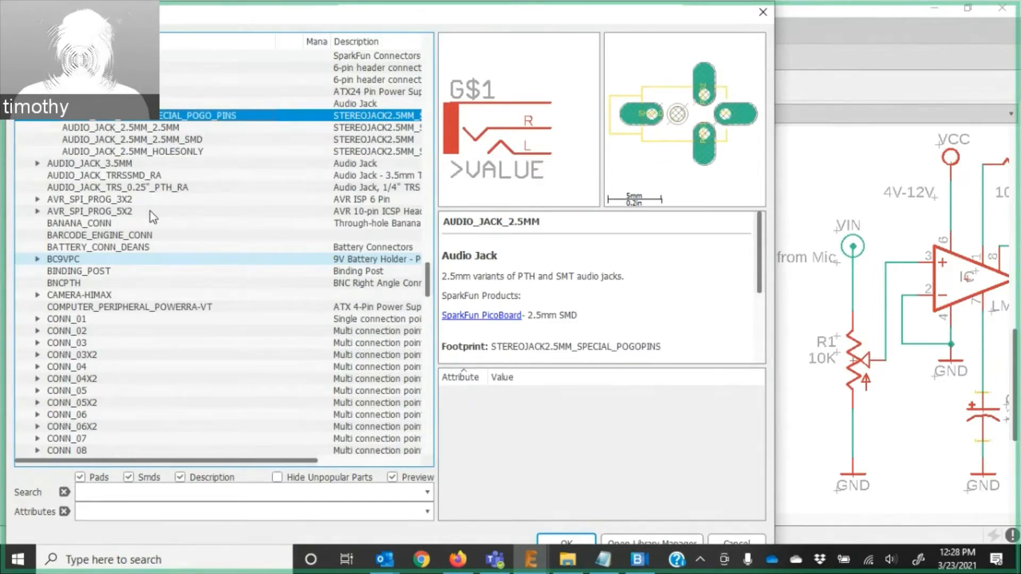
key("Down")
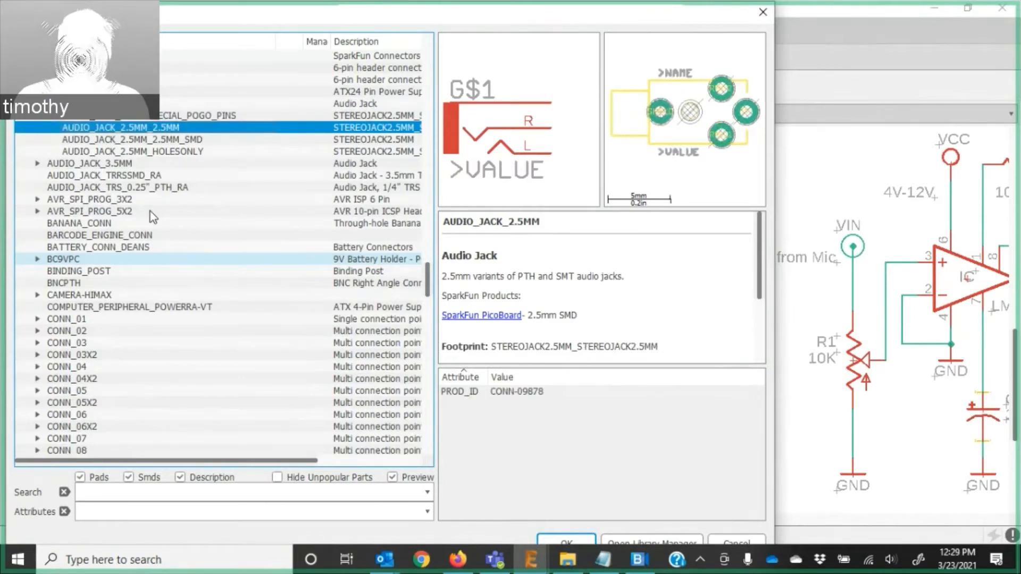
key("Return")
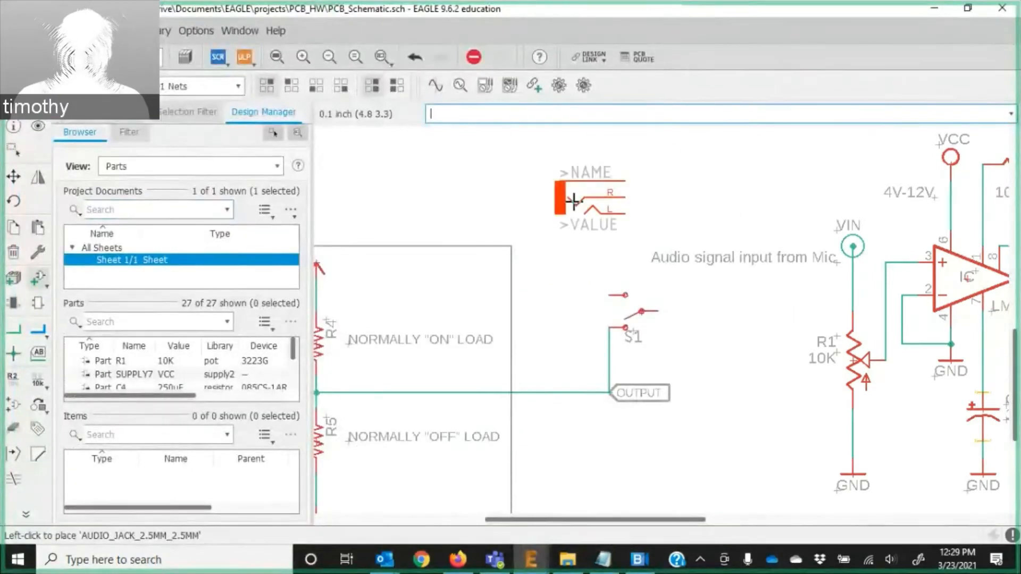
Place one 2.5 mm audio jack in the open area above switch S1 and the upper-right corner of the timer block's frame.
scroll(591, 162, "down", 3)
scroll(589, 168, "up", 5)
scroll(582, 167, "down", 2)
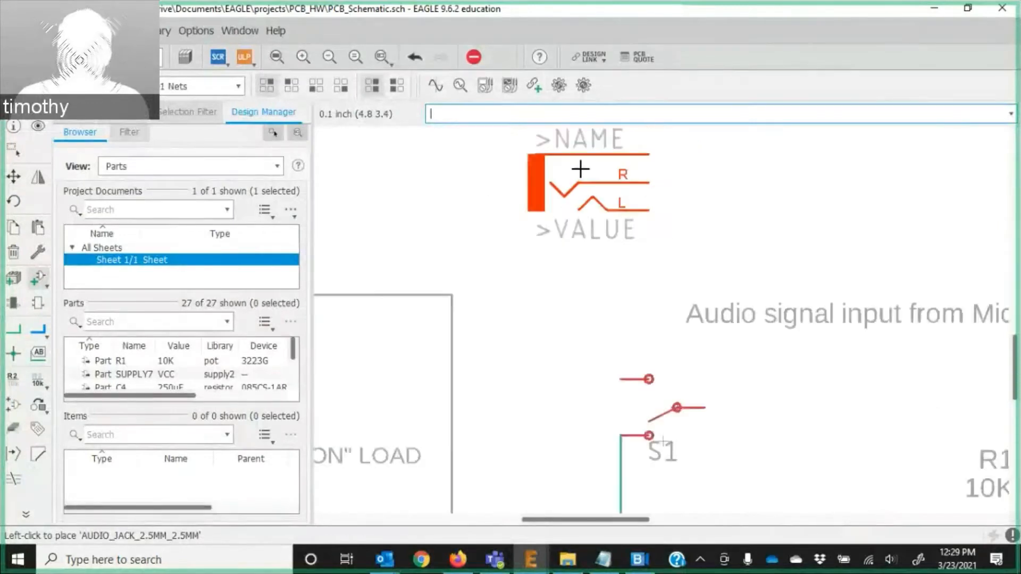
scroll(564, 157, "down", 1)
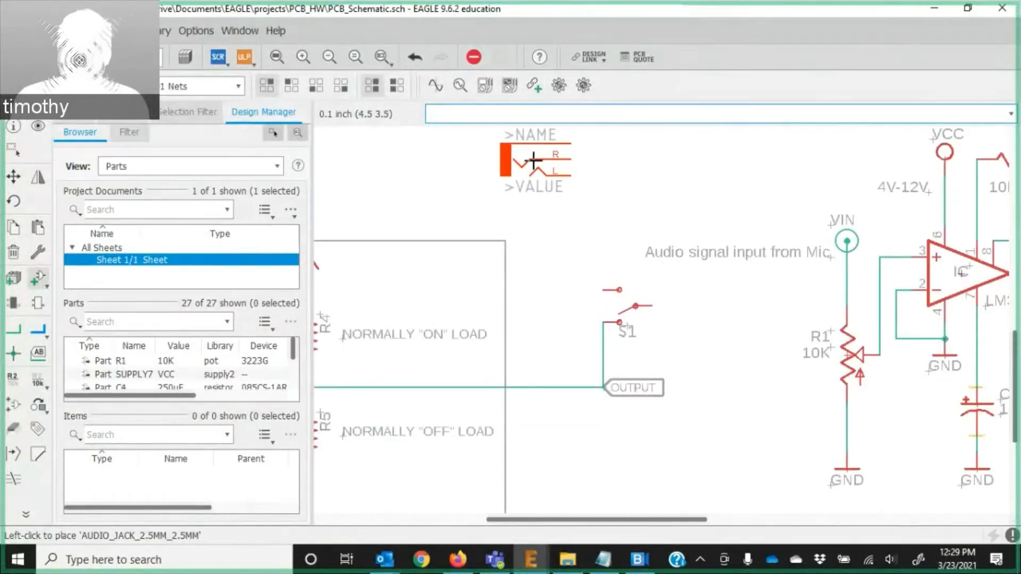
left_click(533, 160)
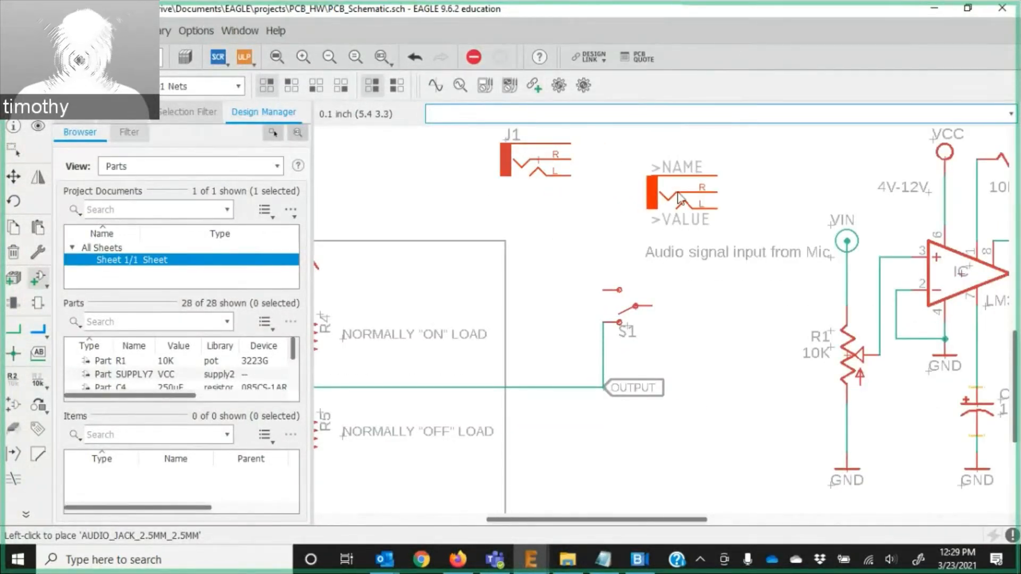
End part placement and examine the R, L and sleeve contacts of audio jack J1.
key("Escape")
key("Escape")
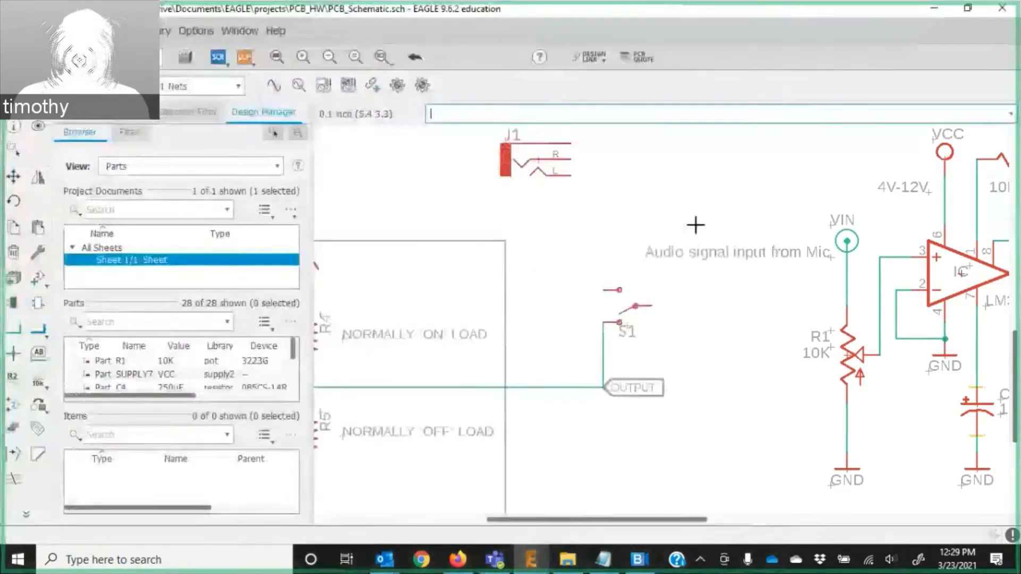
scroll(604, 255, "down", 1)
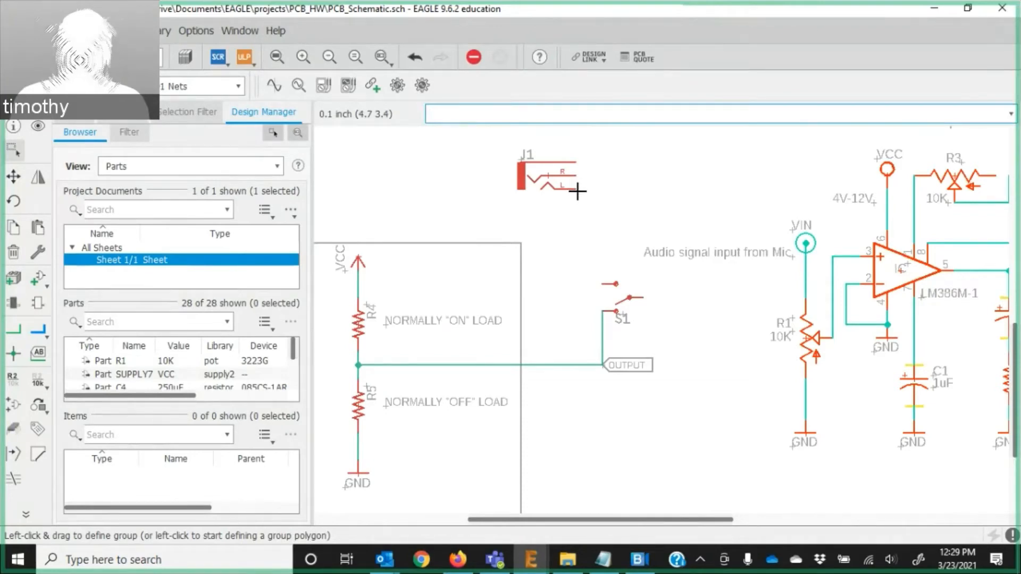
scroll(577, 191, "down", 2)
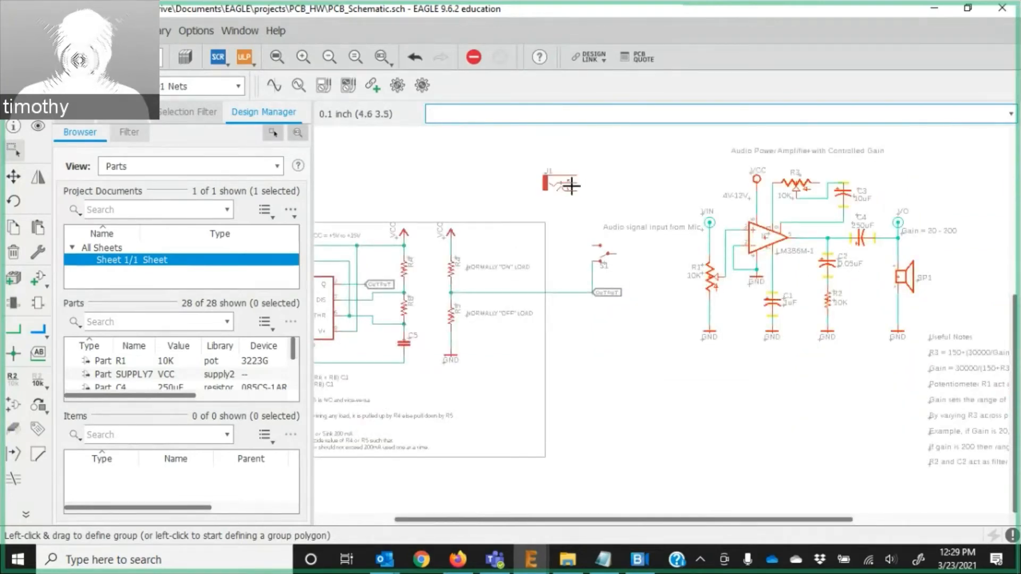
scroll(573, 186, "up", 4)
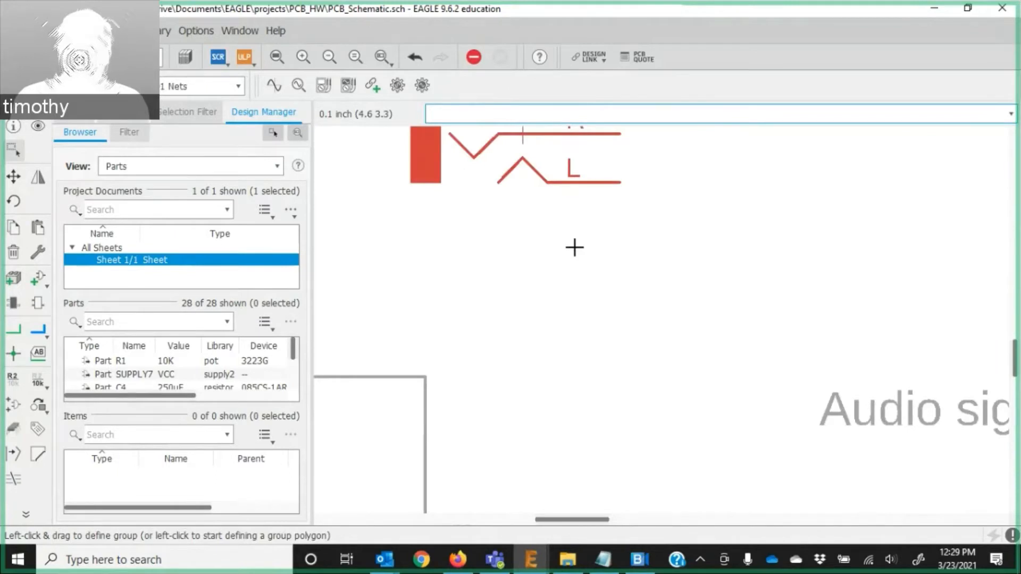
scroll(574, 247, "down", 2)
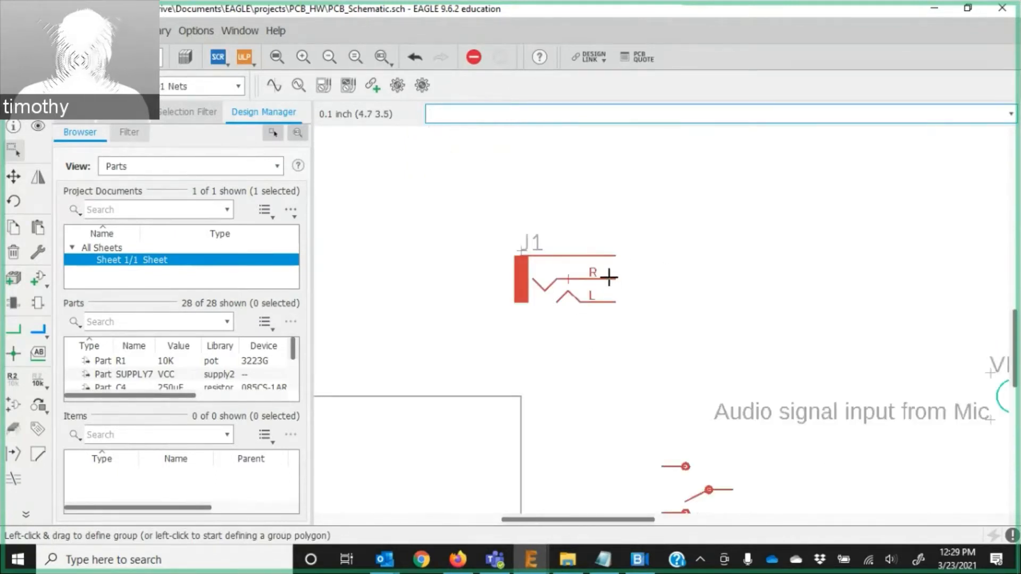
scroll(612, 277, "up", 3)
scroll(617, 358, "down", 4)
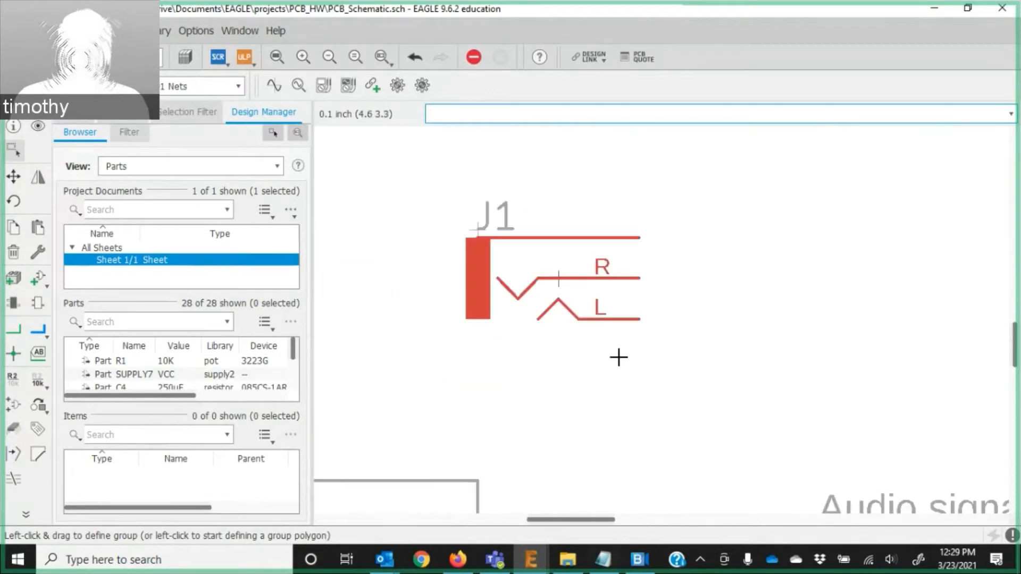
scroll(633, 338, "up", 4)
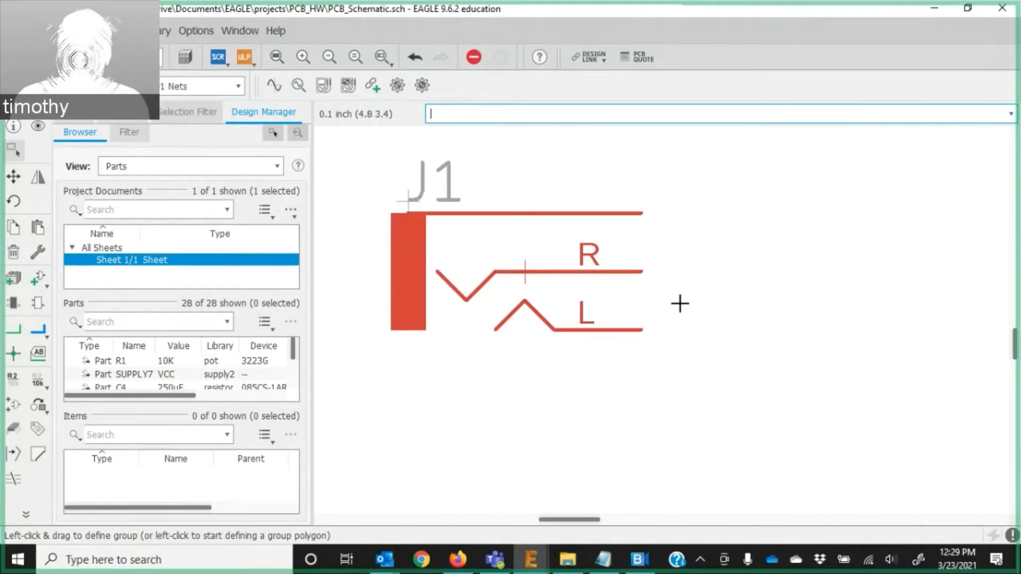
Draw a net wire from switch S1's common pin to the vertical line between VIN and potentiometer R1.
scroll(679, 303, "down", 5)
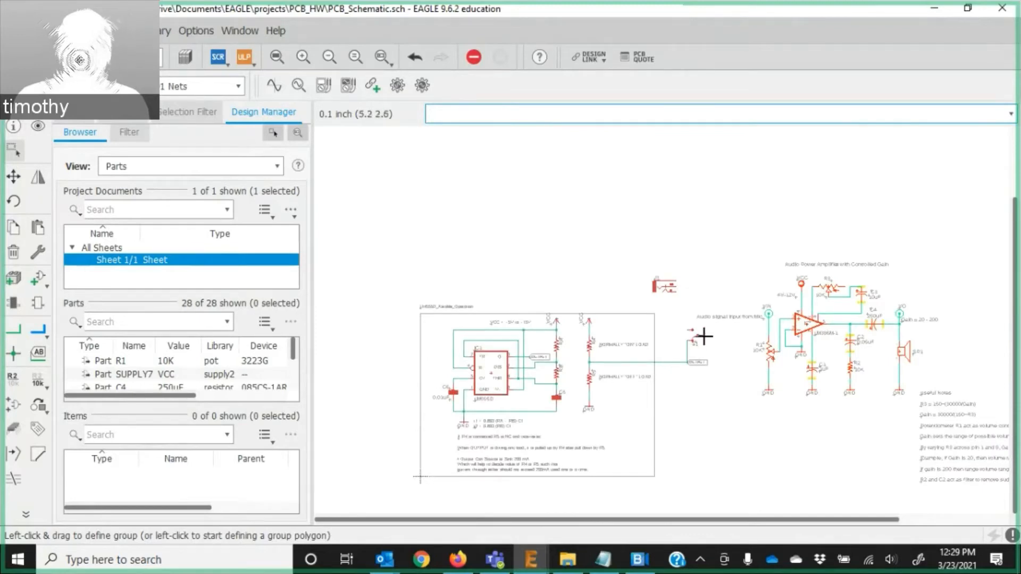
scroll(730, 342, "up", 5)
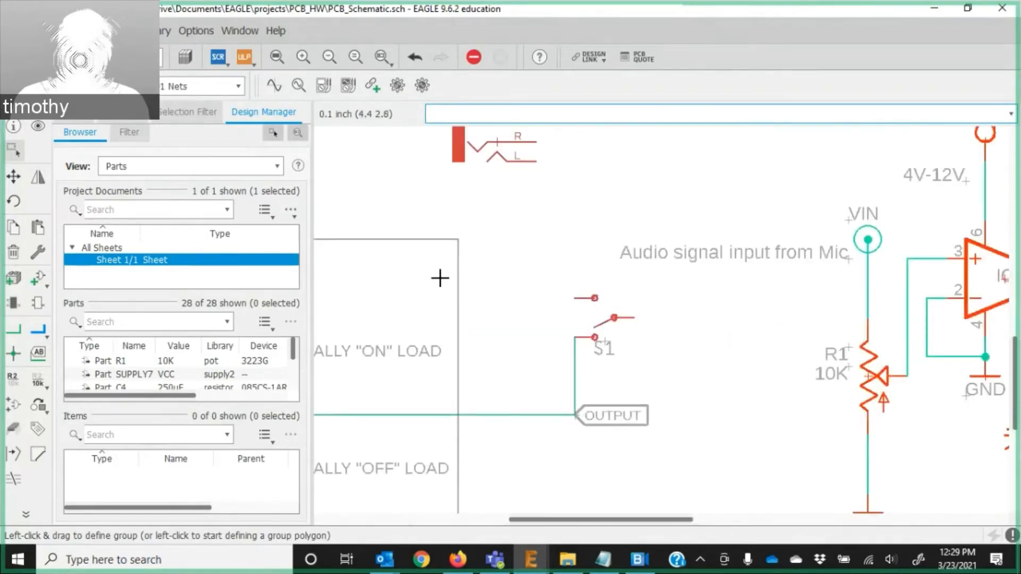
left_click(14, 330)
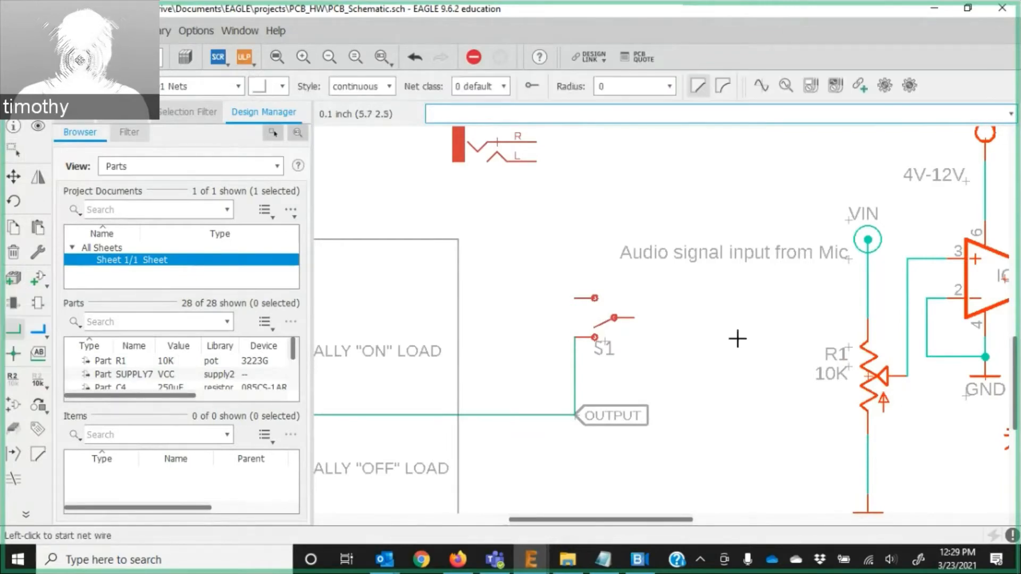
left_click(632, 318)
left_click(865, 318)
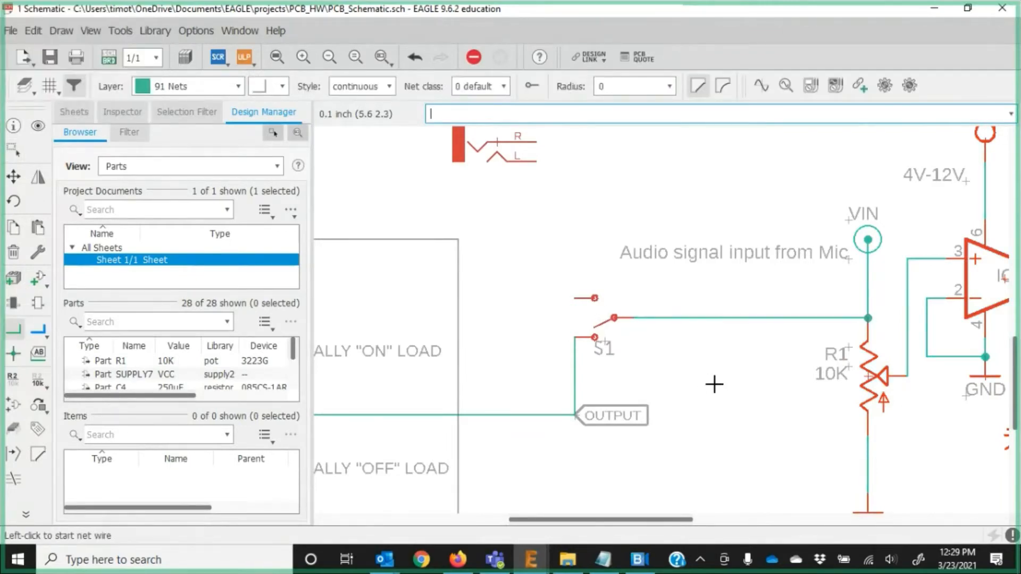
Open the add-part dialog and search the component libraries for *pinheader*.
scroll(696, 390, "down", 2)
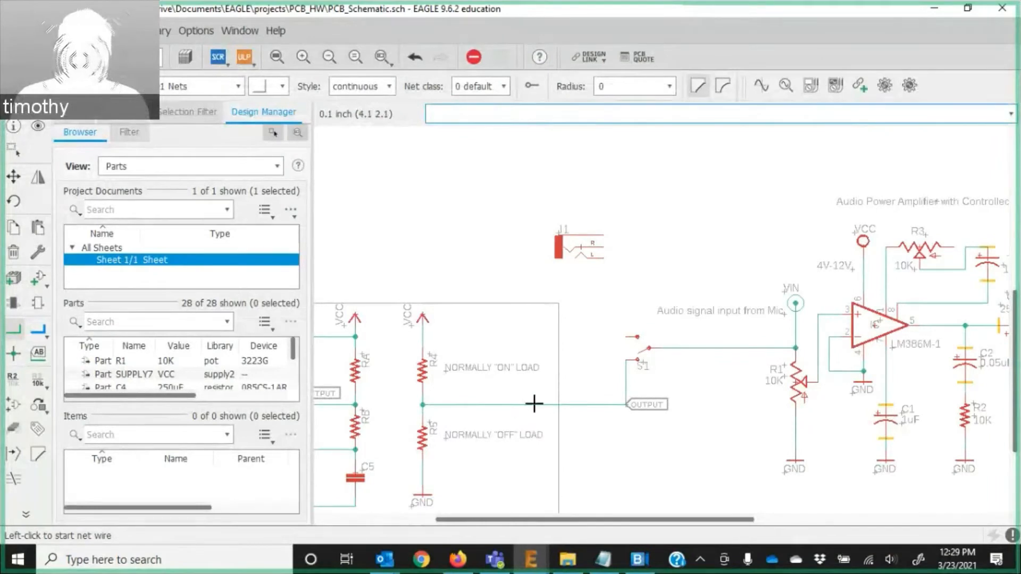
scroll(440, 378, "down", 3)
middle_click_drag(423, 315, 493, 351)
scroll(482, 350, "up", 2)
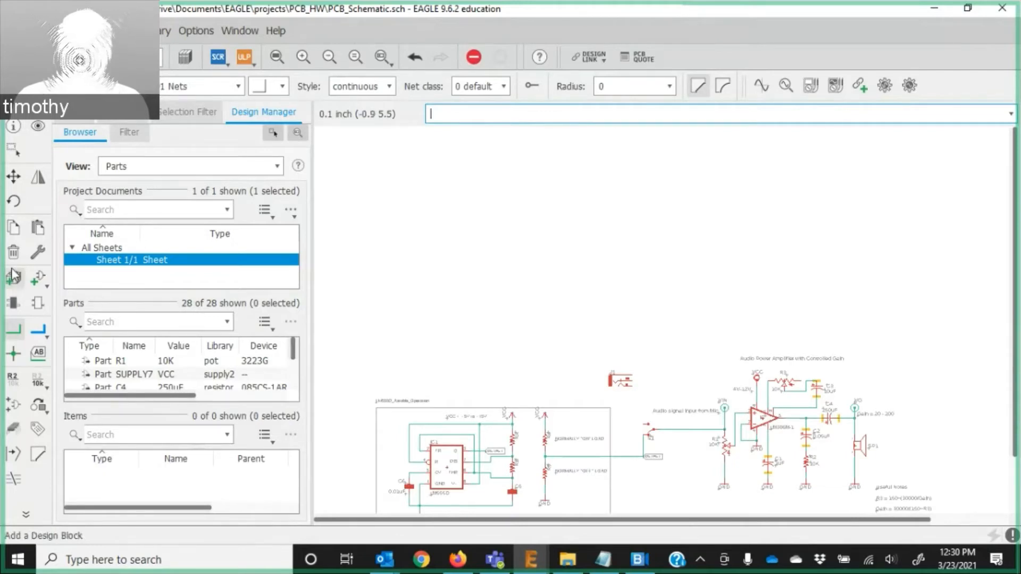
left_click(38, 278)
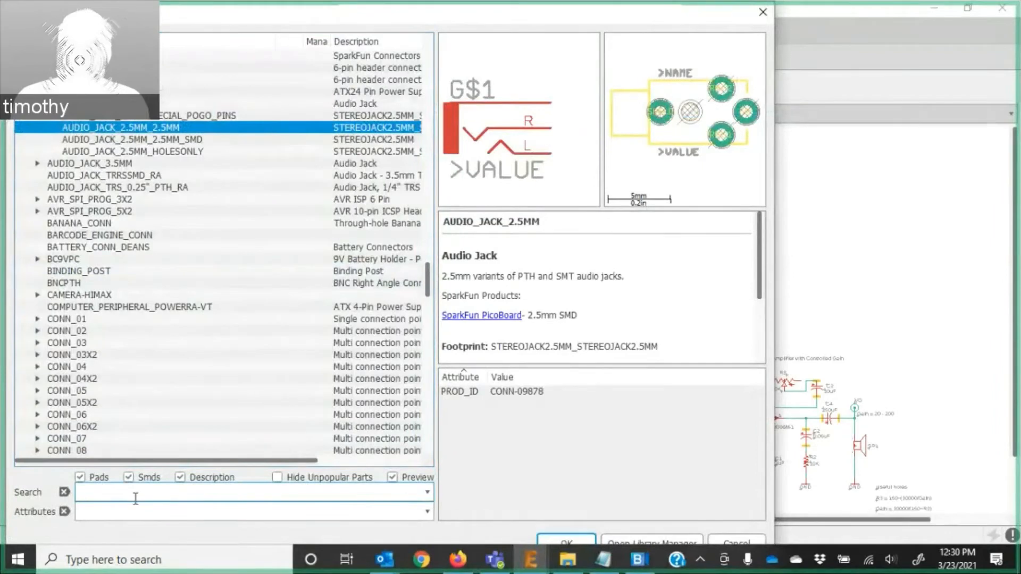
type("*")
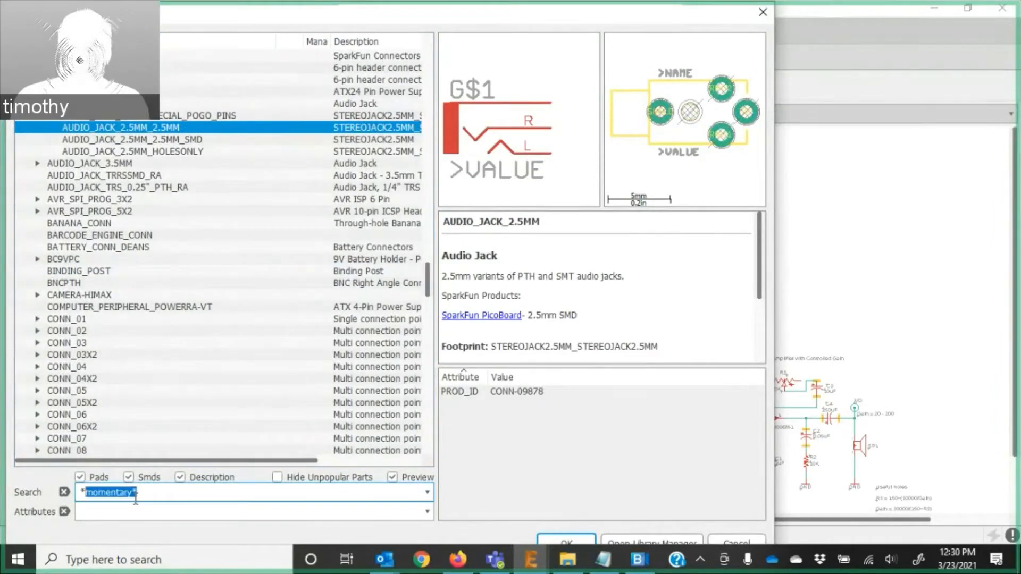
type("pinheader*")
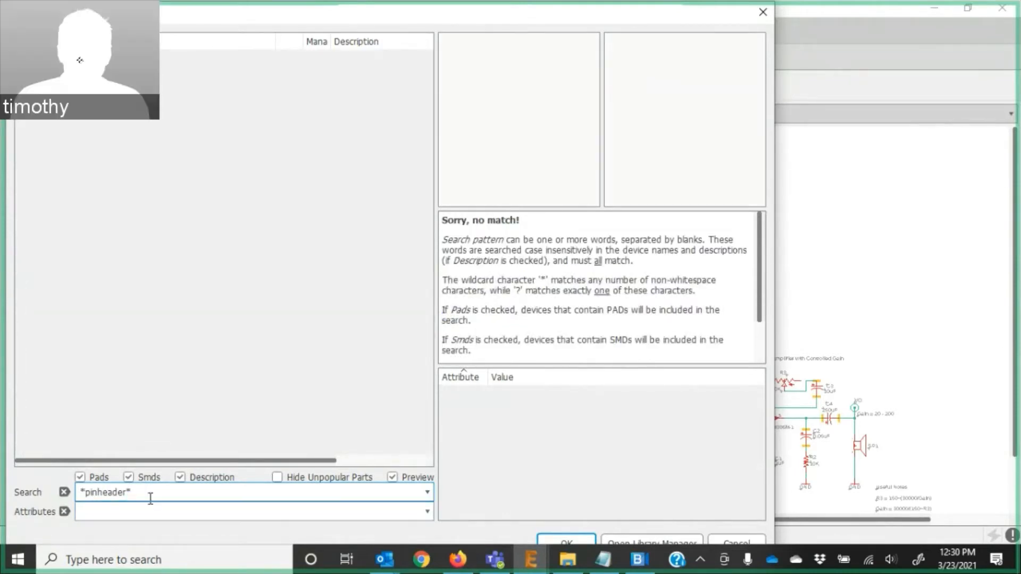
Search the libraries for *header* and for *head*, and look through the connector devices listed.
left_click_drag(148, 493, 4, 472)
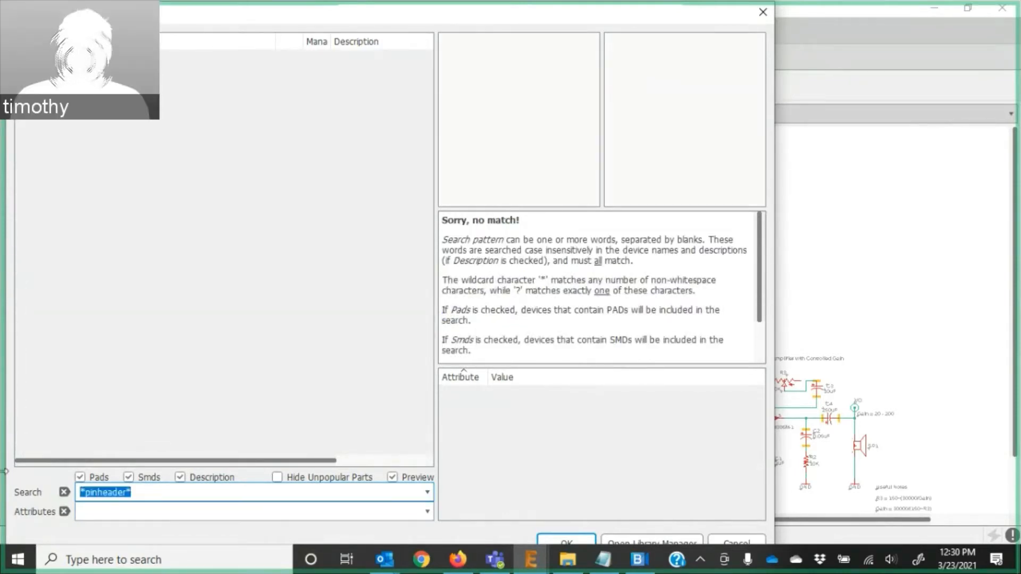
type("*he")
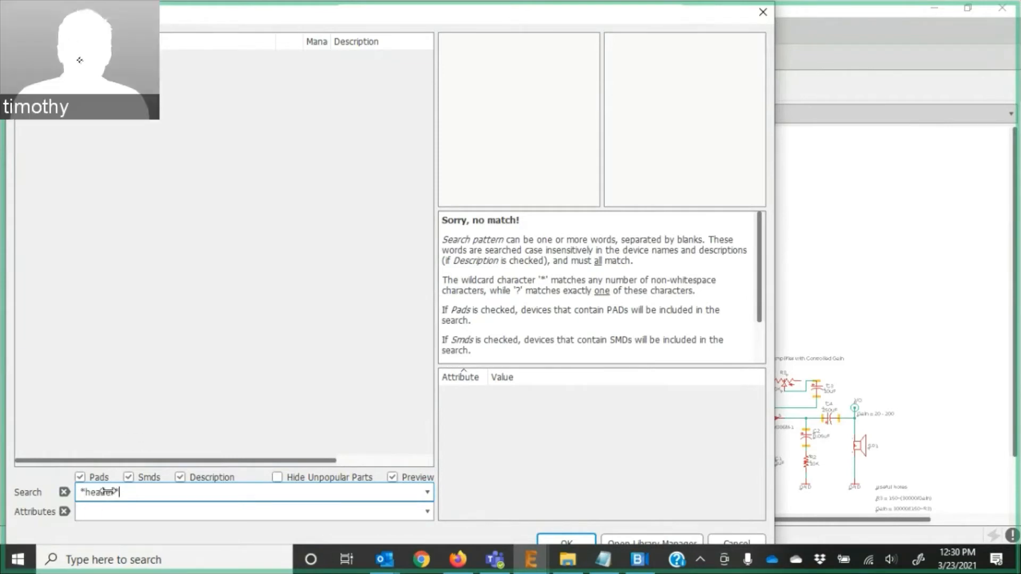
type("ader*")
key("Return")
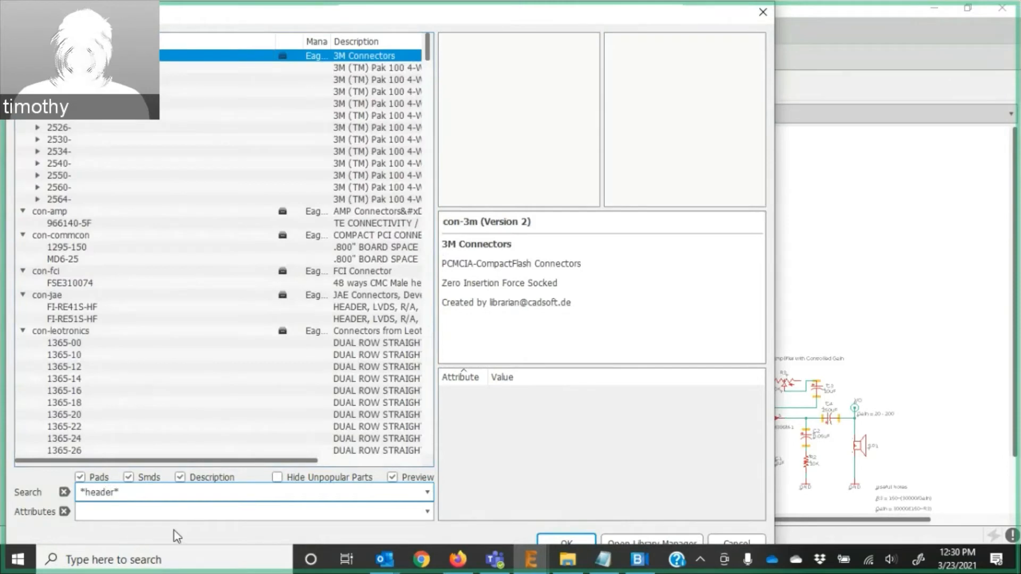
key("Return")
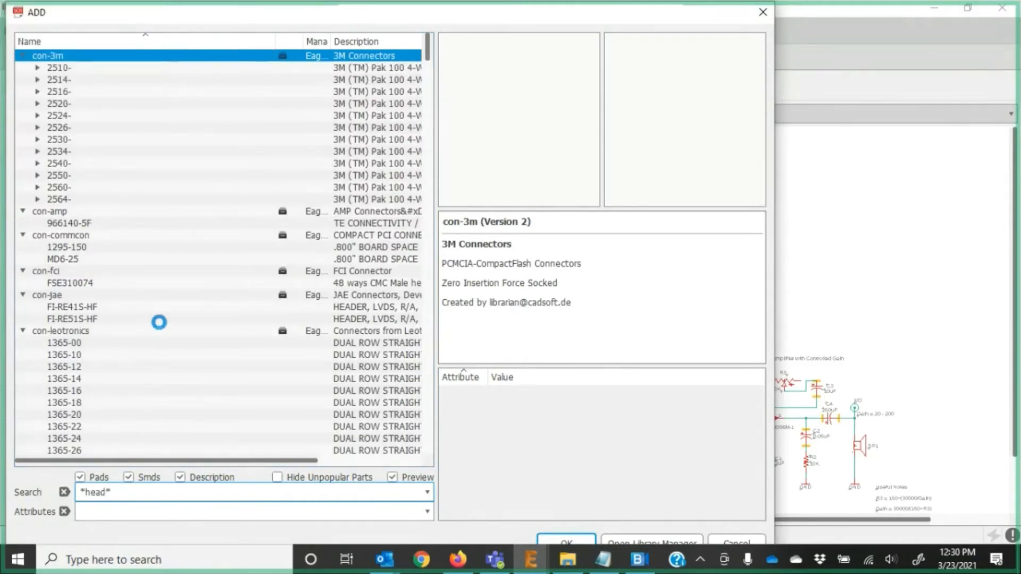
scroll(154, 335, "down", 20)
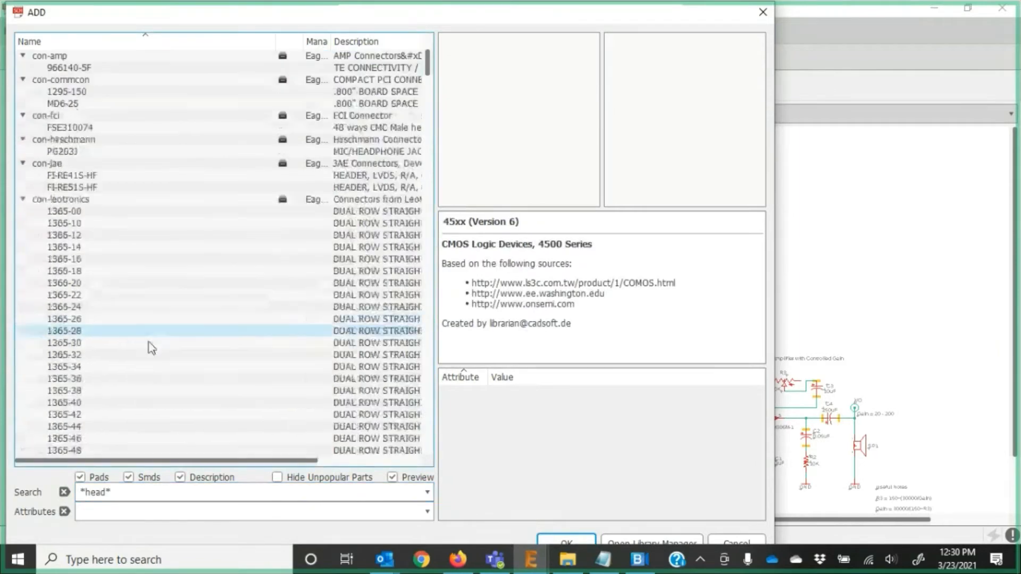
scroll(141, 340, "down", 16)
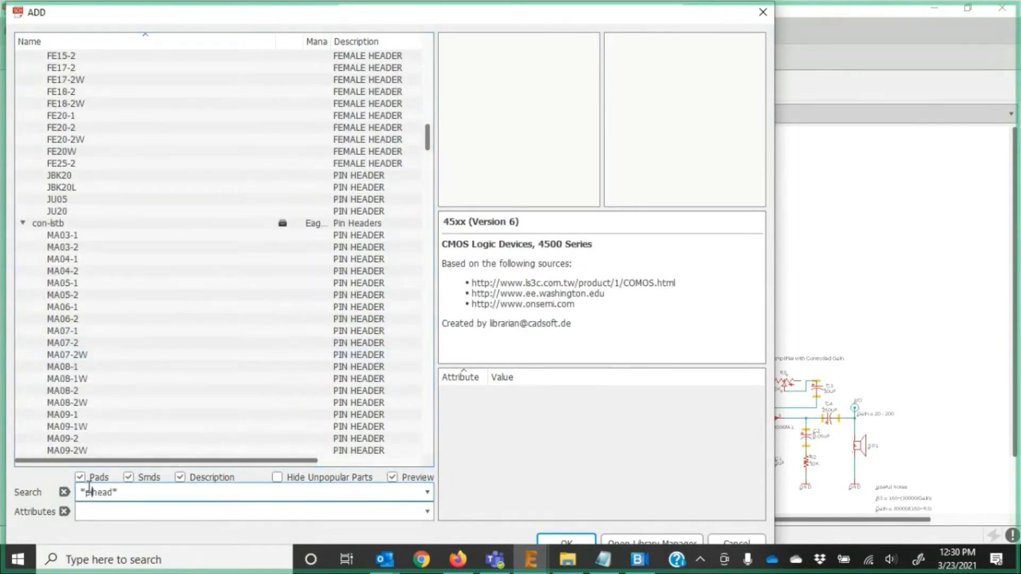
Search the libraries for *pinhead*, broaden the search to *pin*, and locate the pinhead library in the results.
left_click(90, 492)
type("m")
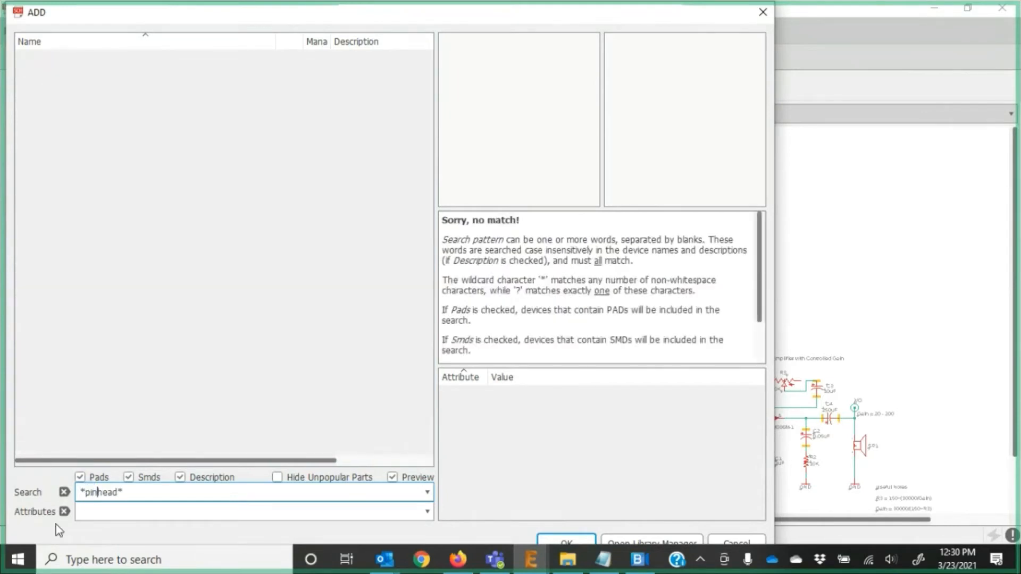
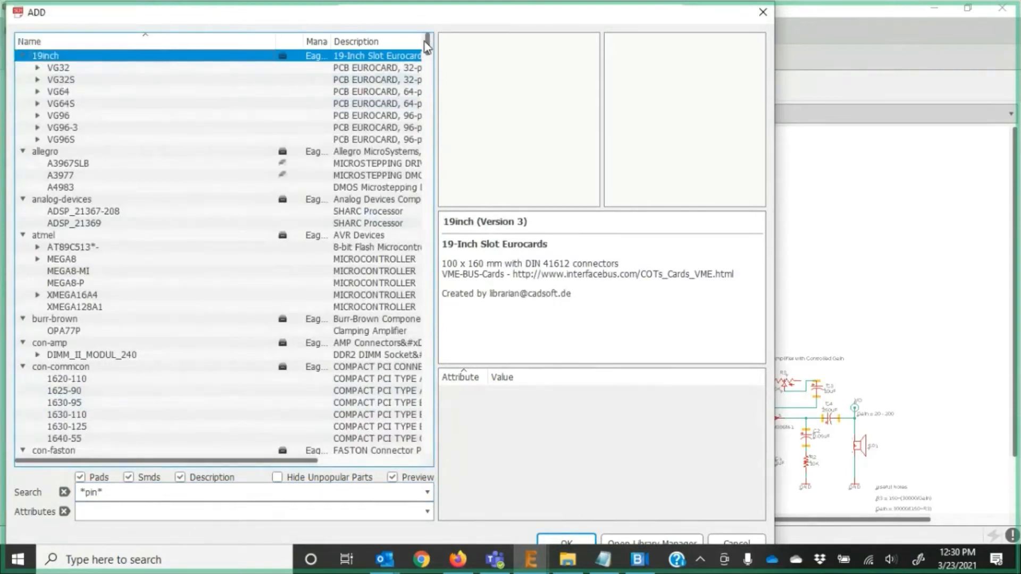
left_click(431, 404)
left_click(432, 403)
left_click(431, 403)
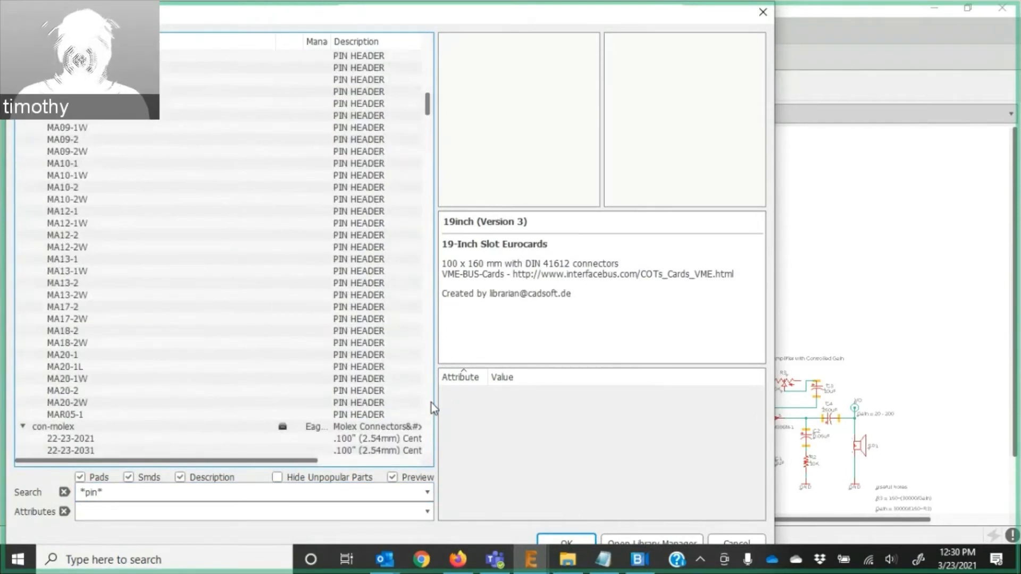
left_click(432, 403)
left_click(432, 403)
left_click(431, 403)
left_click(432, 403)
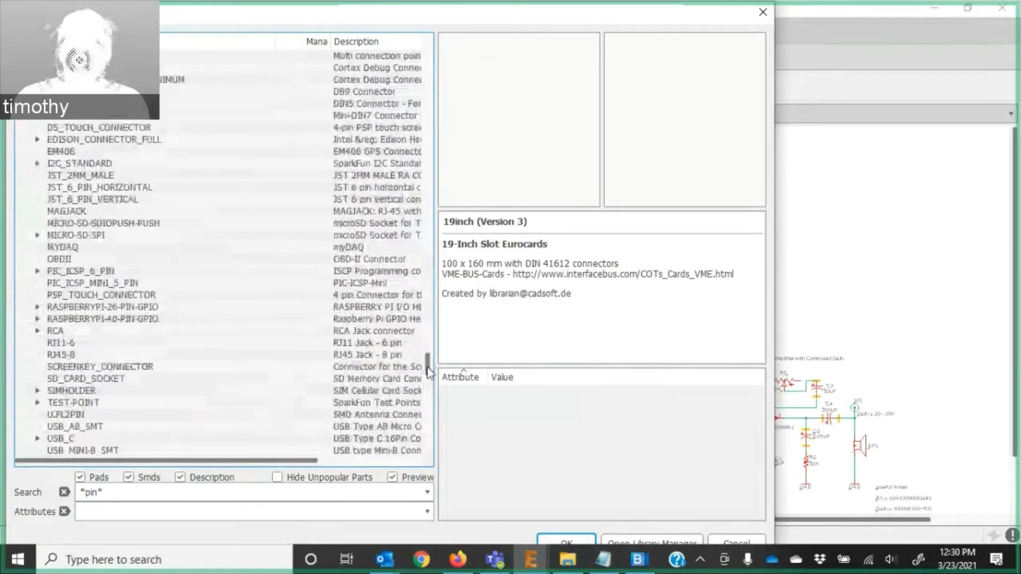
left_click(428, 375)
left_click_drag(428, 371, 439, 282)
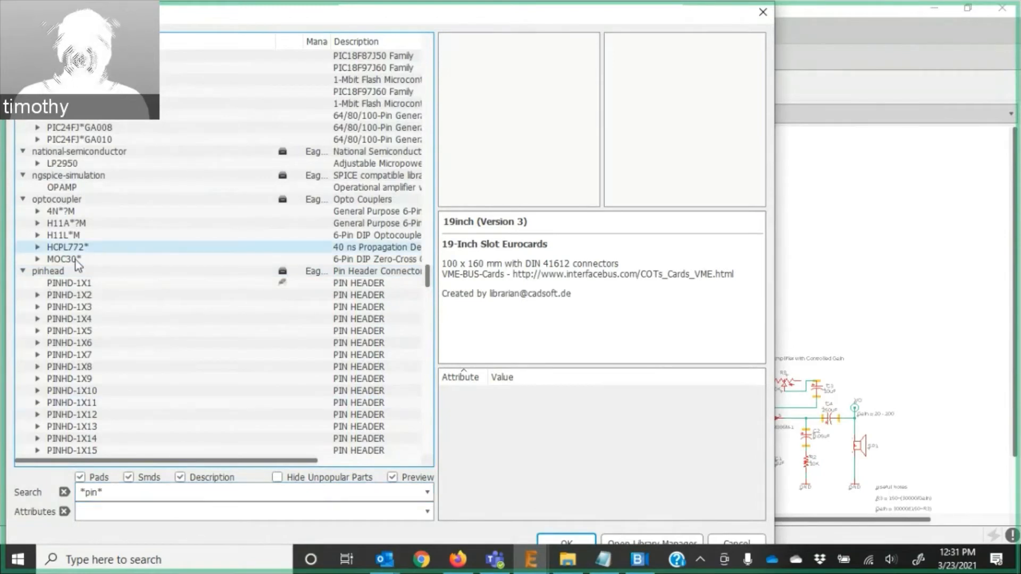
Preview PINHD-1X1 and expand the PINHD-1X2 and PINHD-1X3 devices to view their variants through to the straight 1X03 footprint.
left_click(63, 283)
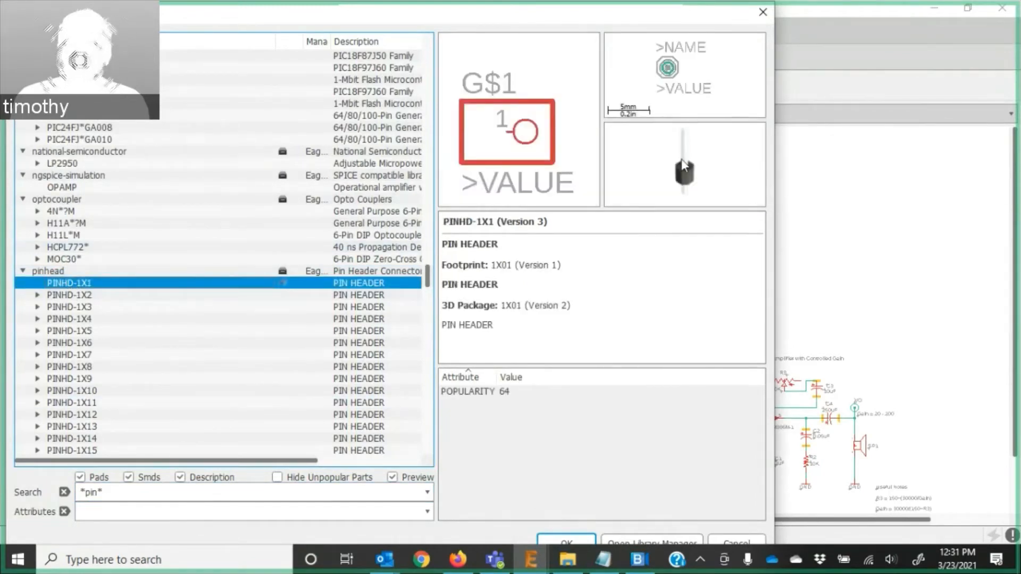
key("Down")
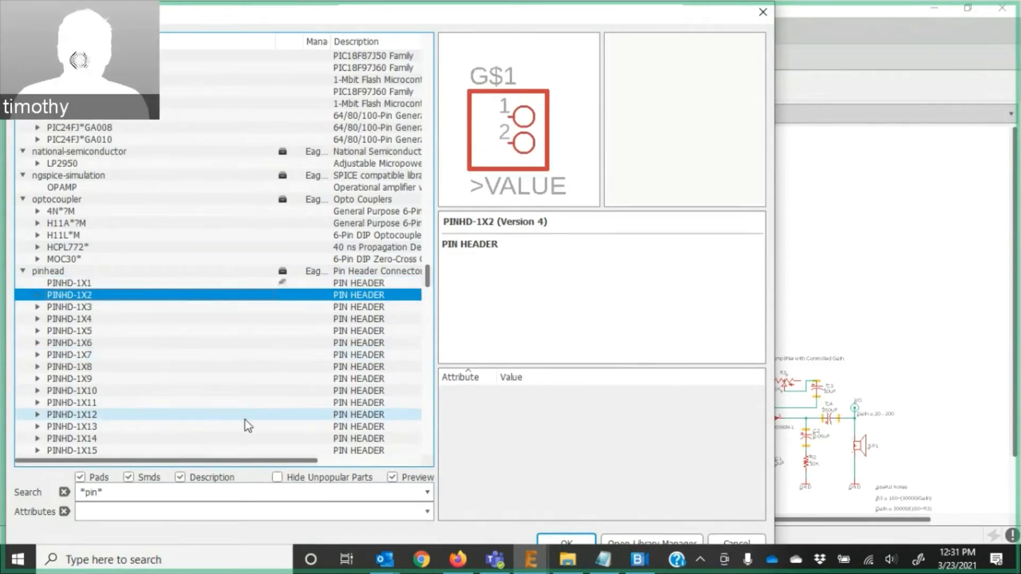
key("Right")
key("Down")
key("Down")
key("Down")
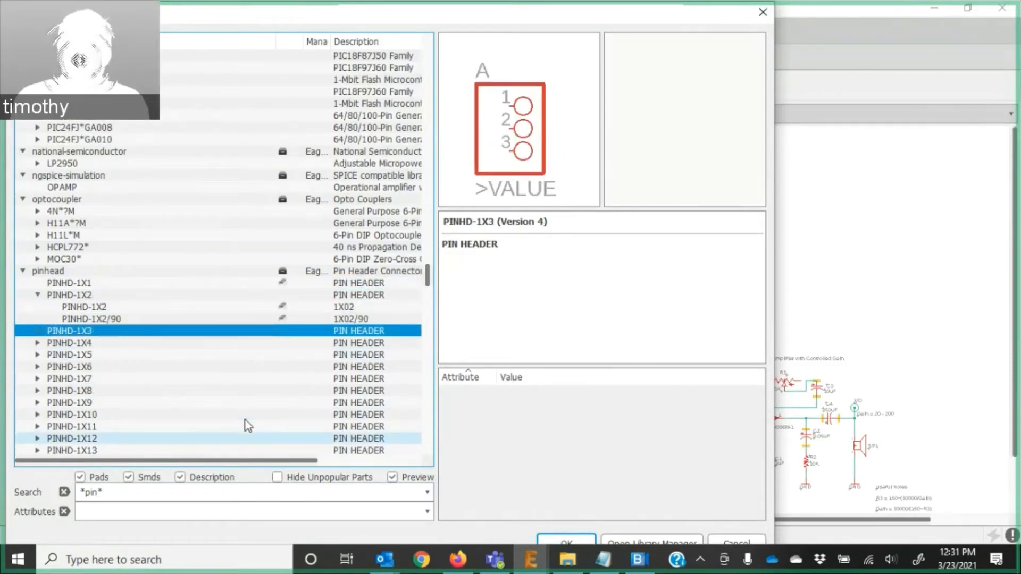
key("Right")
key("Down")
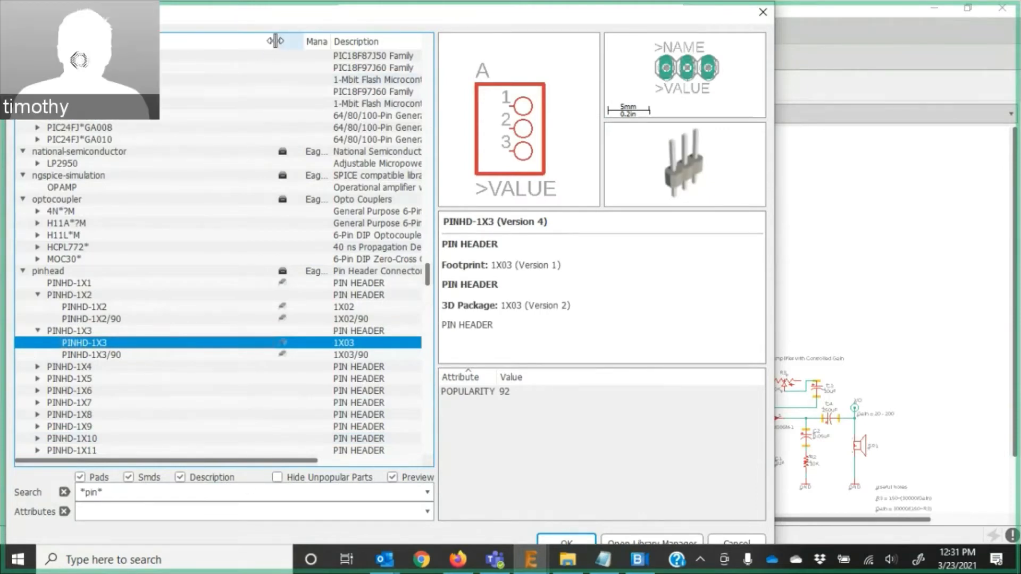
Narrow the name column to reveal the popularity ratings, and compare the PINHD-1X2, PINHD-1X3 and PINHD-1X3/90 variants.
left_click_drag(275, 43, 147, 42)
left_click(162, 55)
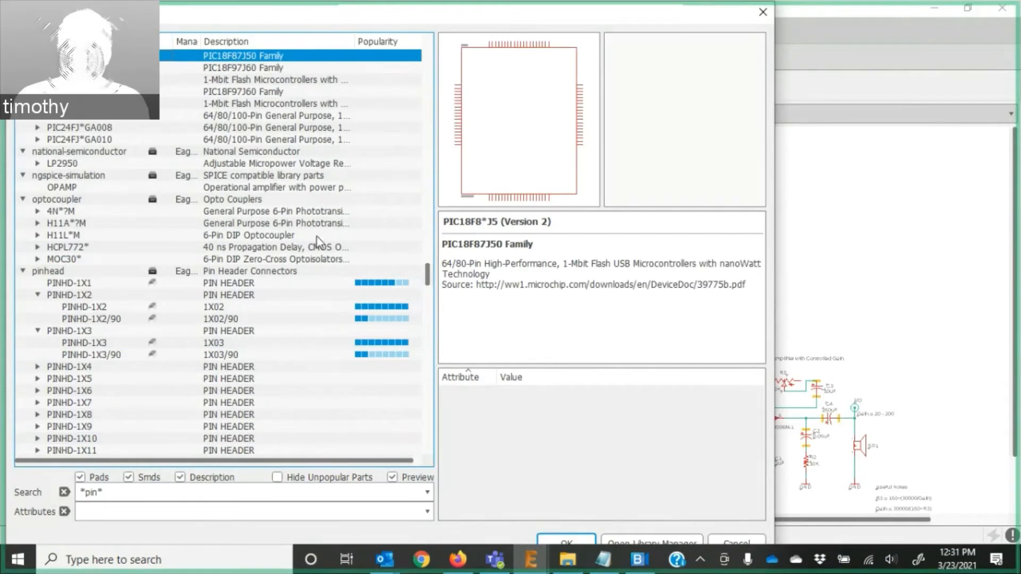
left_click(408, 288)
left_click(404, 307)
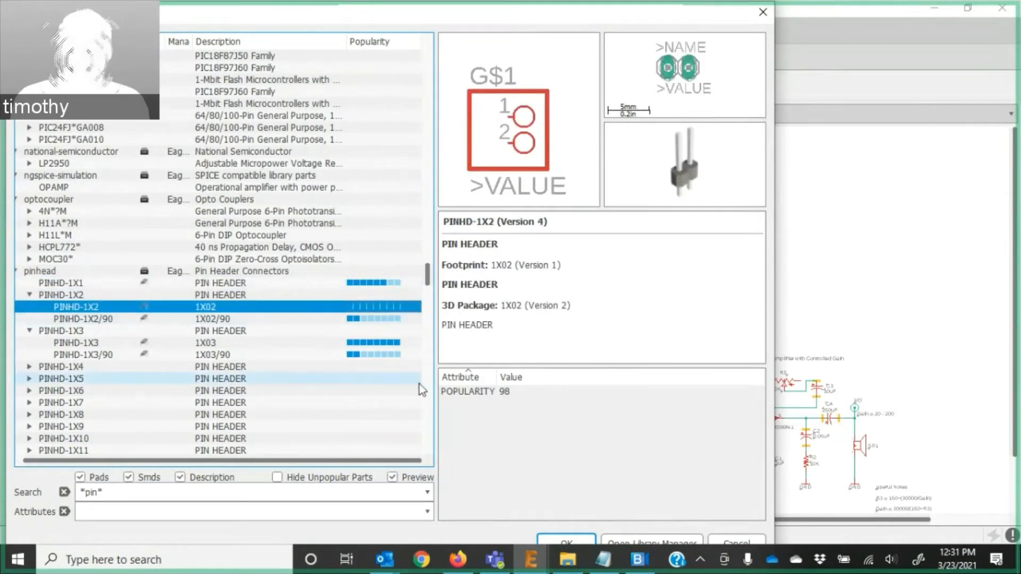
left_click(367, 343)
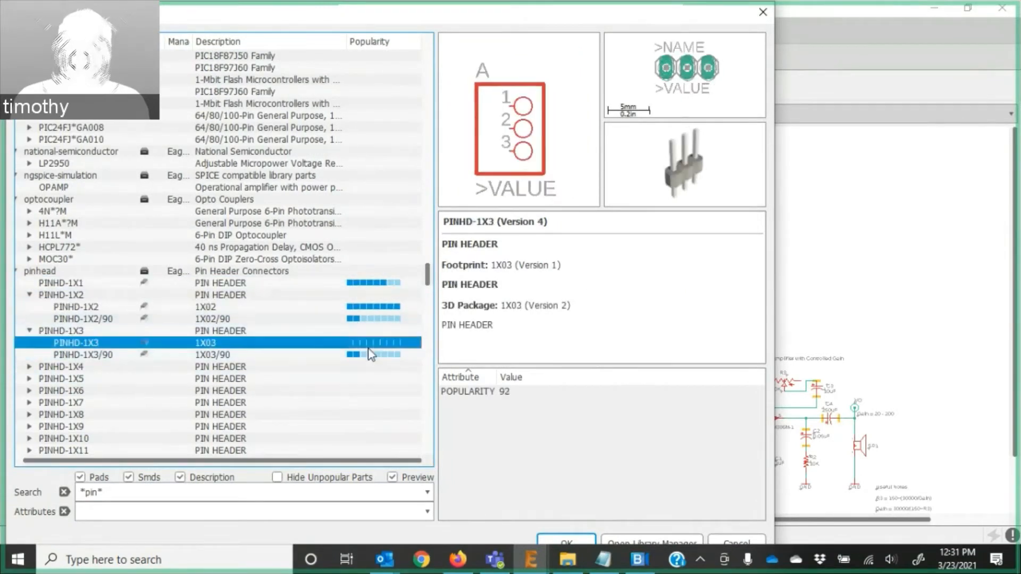
left_click(368, 355)
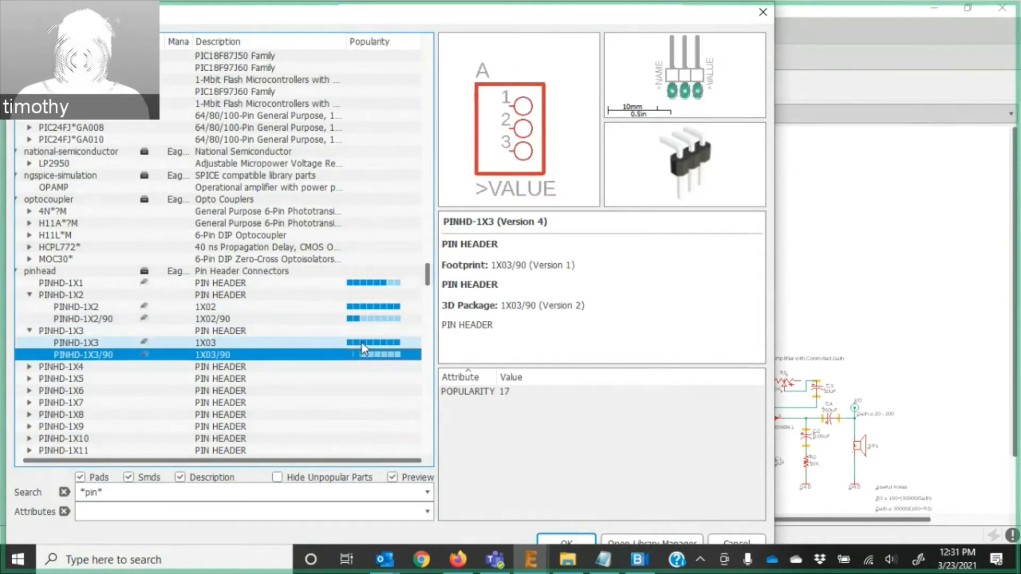
Add the straight PINHD-1X4 (1X04) pin header, rotated 180°, above the LM555 timer block at about (0.1 4.3).
left_click(362, 342)
double_click(40, 367)
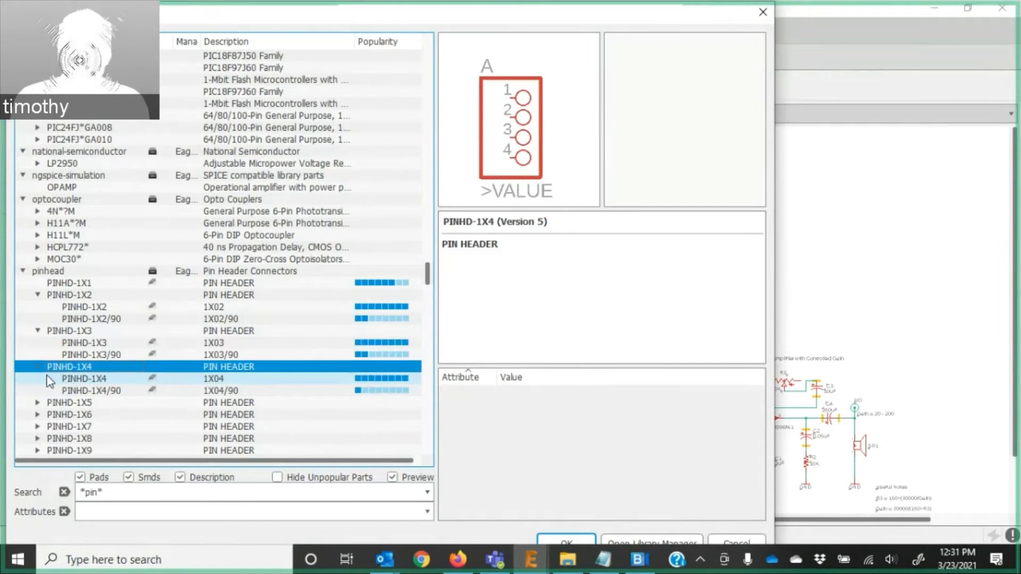
left_click(359, 379)
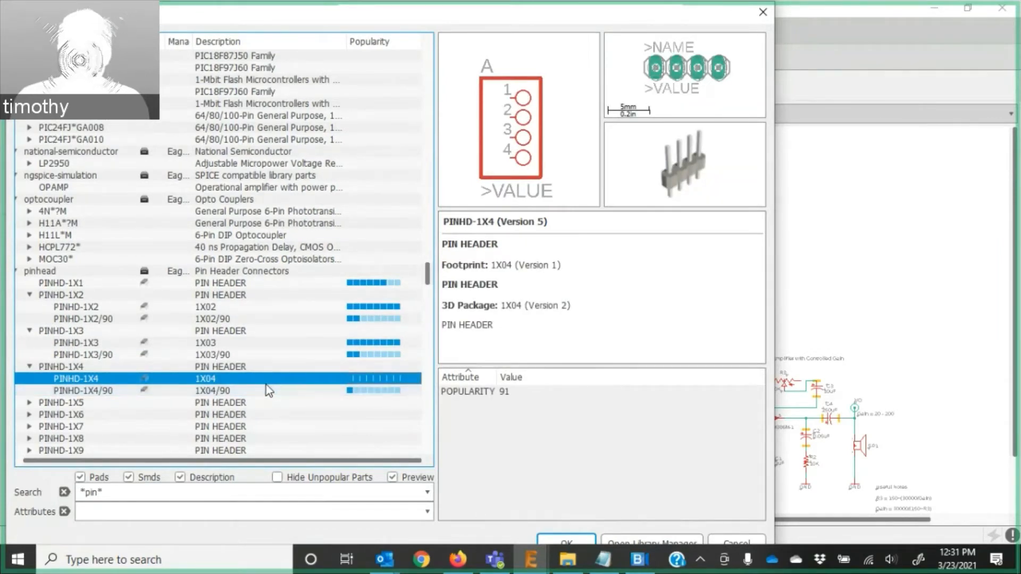
left_click(567, 541)
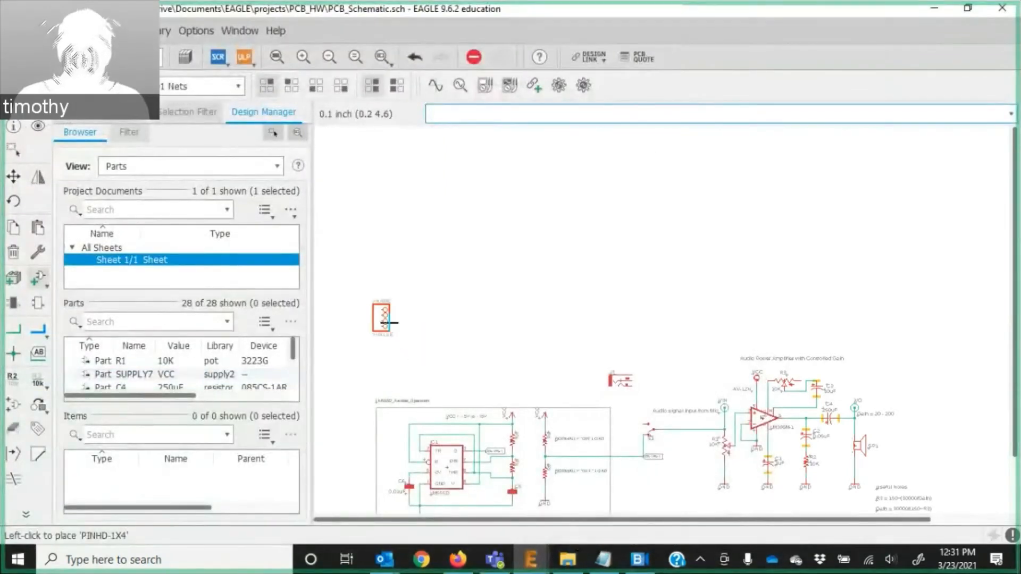
right_click(386, 322)
right_click(387, 336)
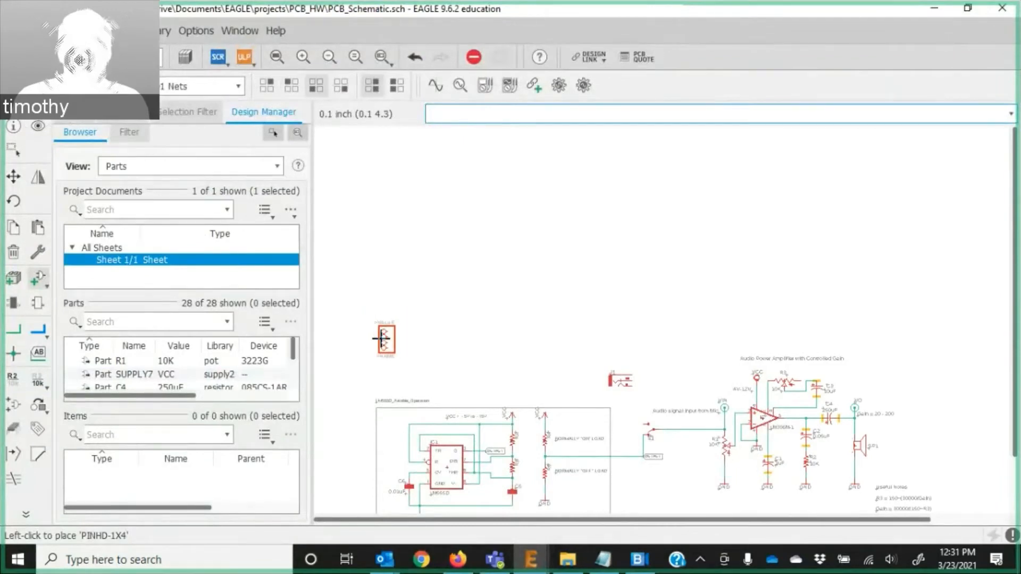
left_click(383, 338)
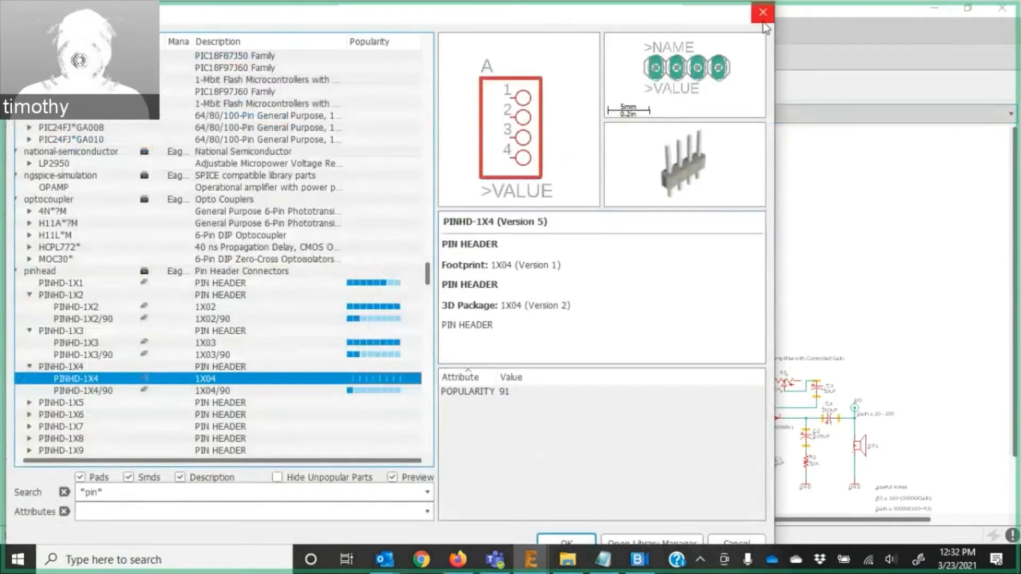
key("Escape")
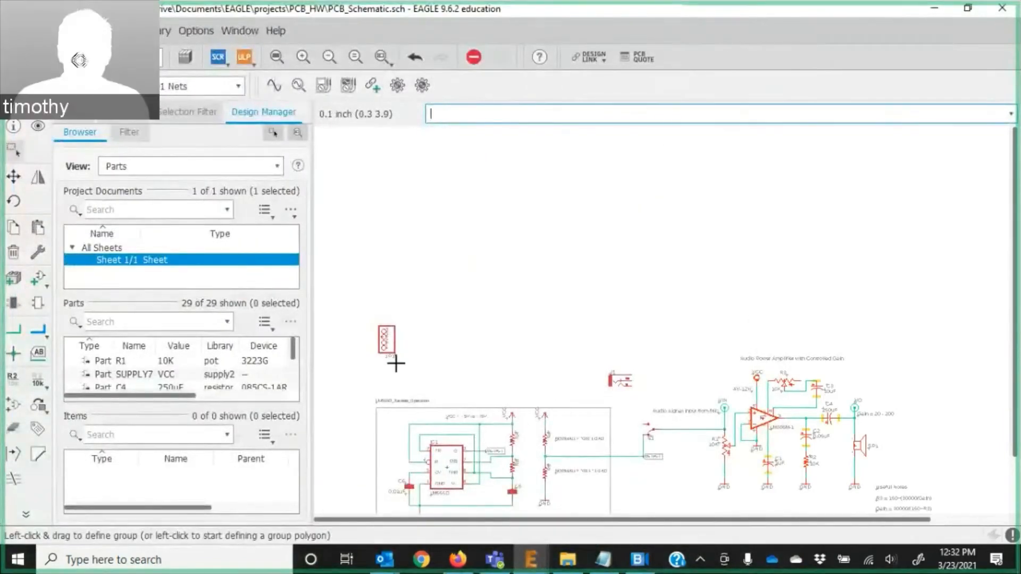
Draw a net about 1.2 inch long rightward from header JP1 pin 1, and wire pin 4 down onto it.
scroll(529, 420, "up", 2)
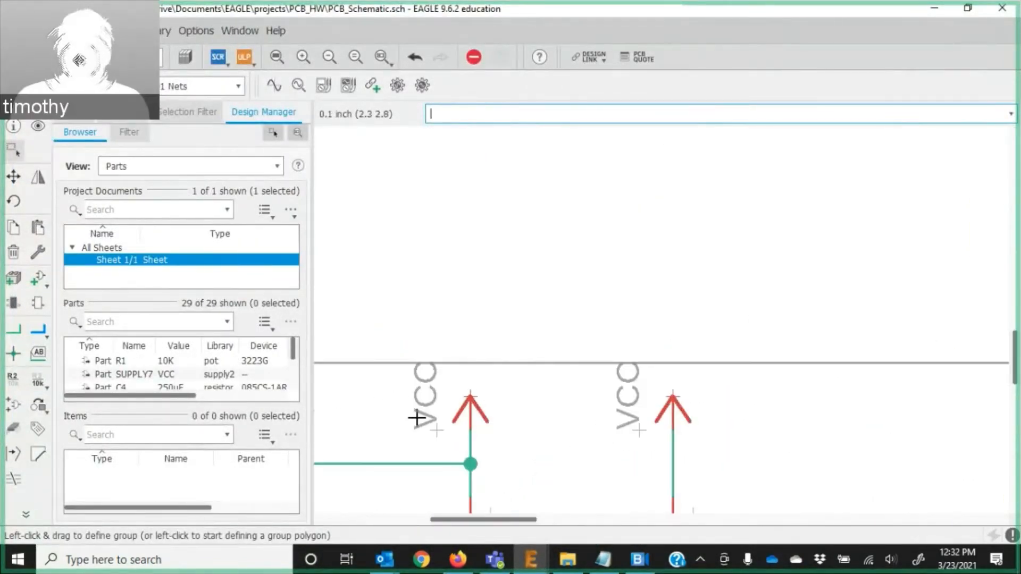
scroll(459, 400, "down", 3)
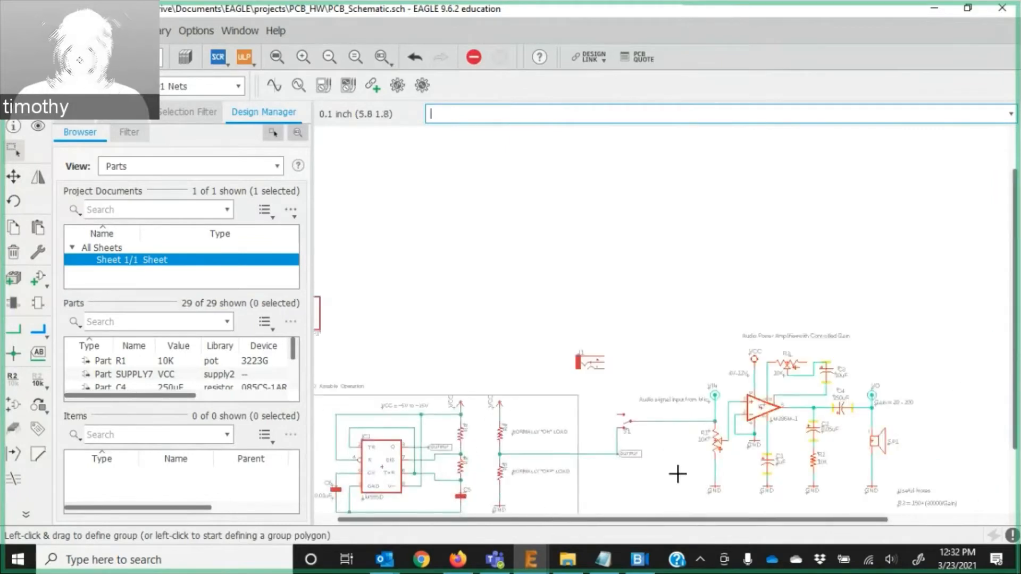
scroll(716, 483, "up", 4)
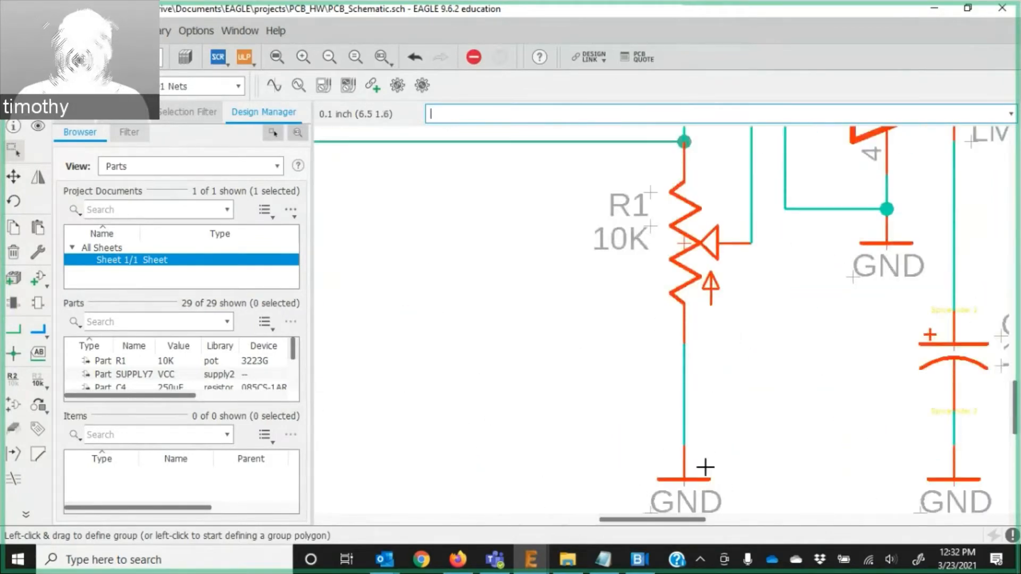
scroll(705, 465, "down", 4)
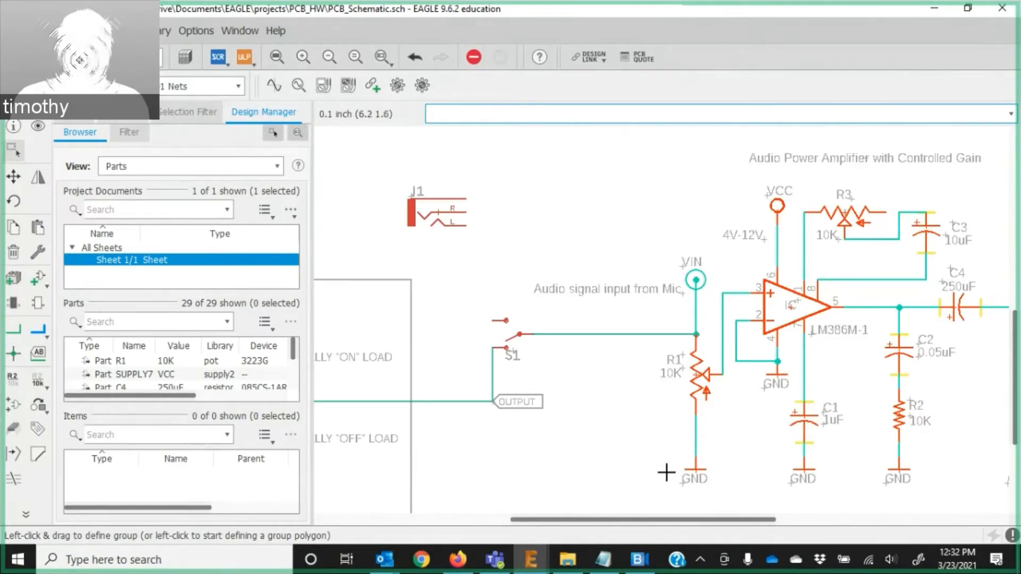
scroll(666, 473, "down", 3)
scroll(390, 349, "up", 4)
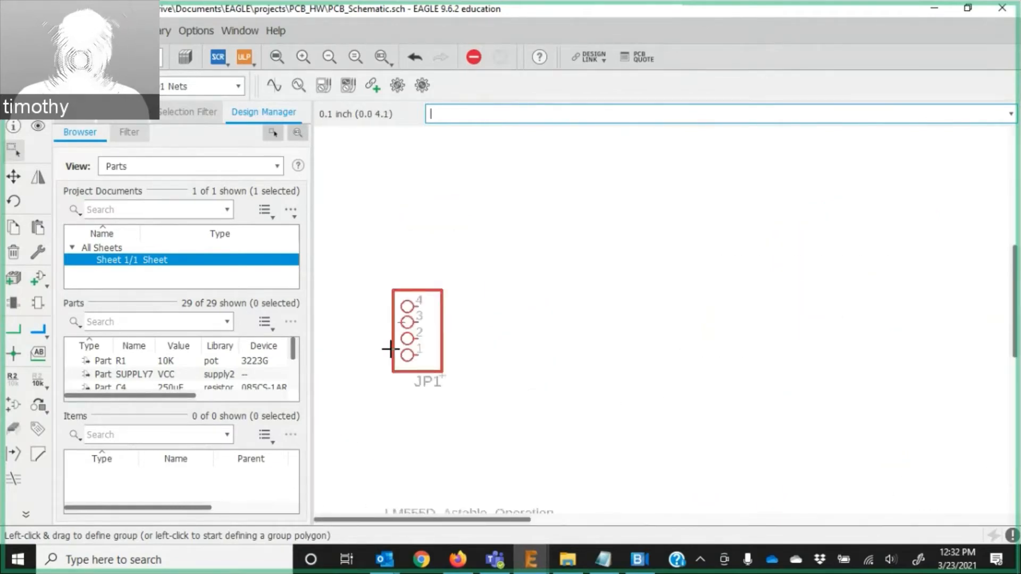
scroll(390, 349, "up", 2)
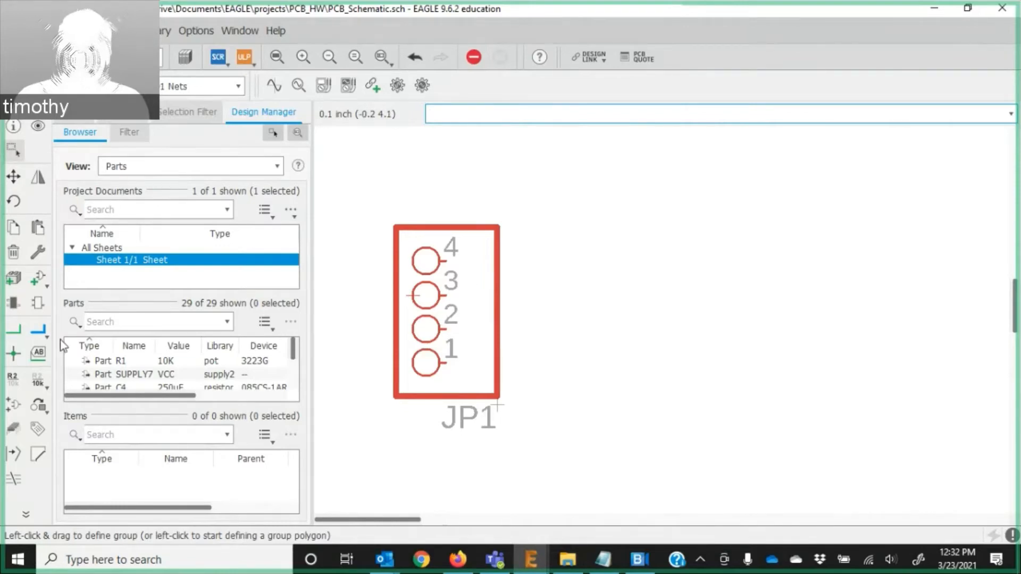
left_click(14, 329)
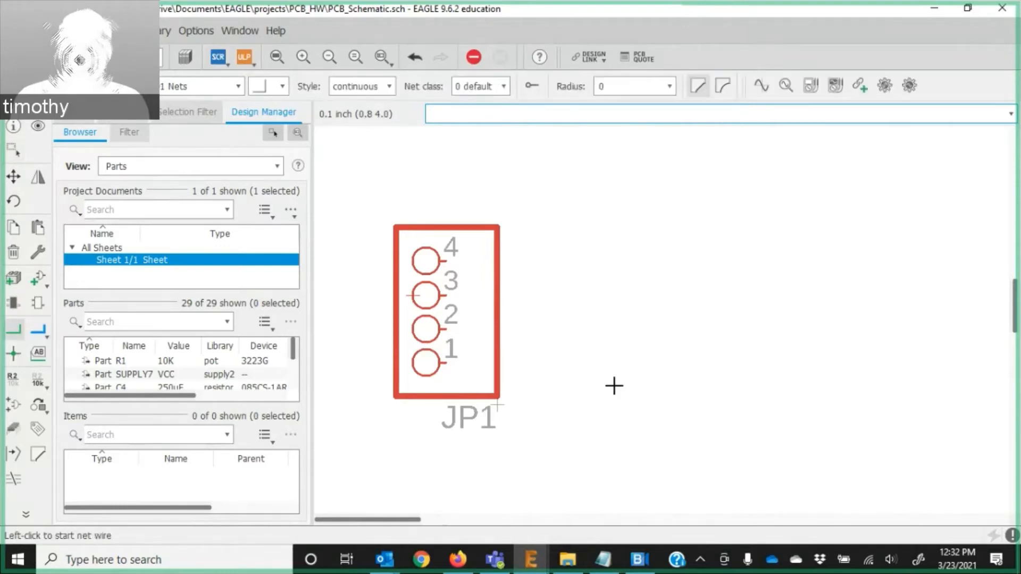
left_click(442, 364)
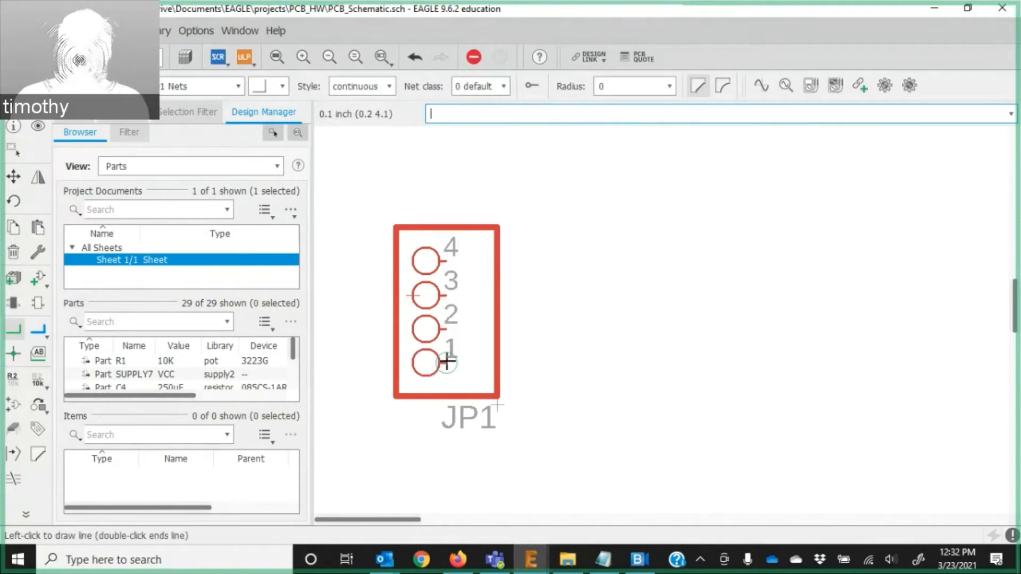
left_click(850, 365)
key("Escape")
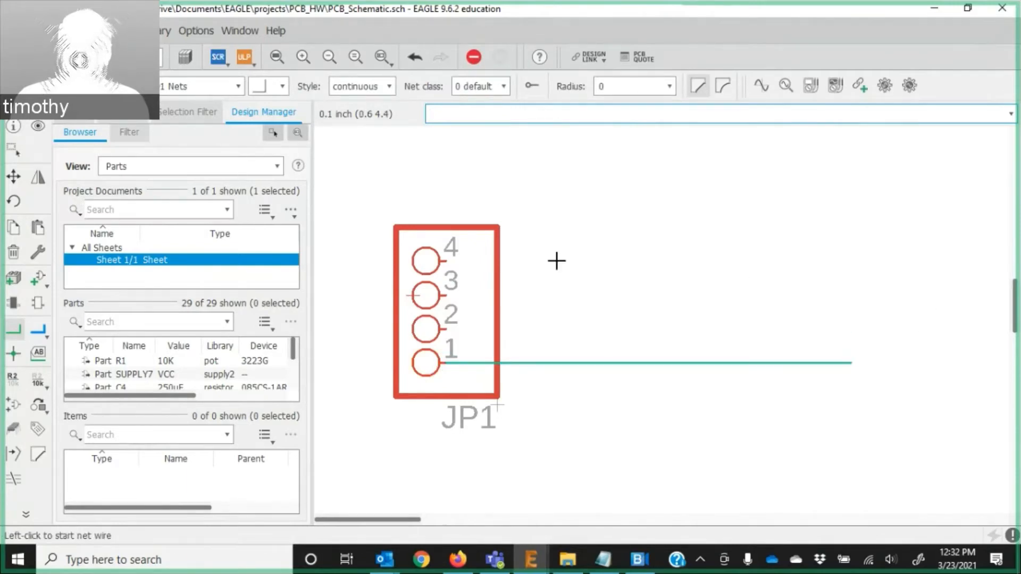
left_click(447, 259)
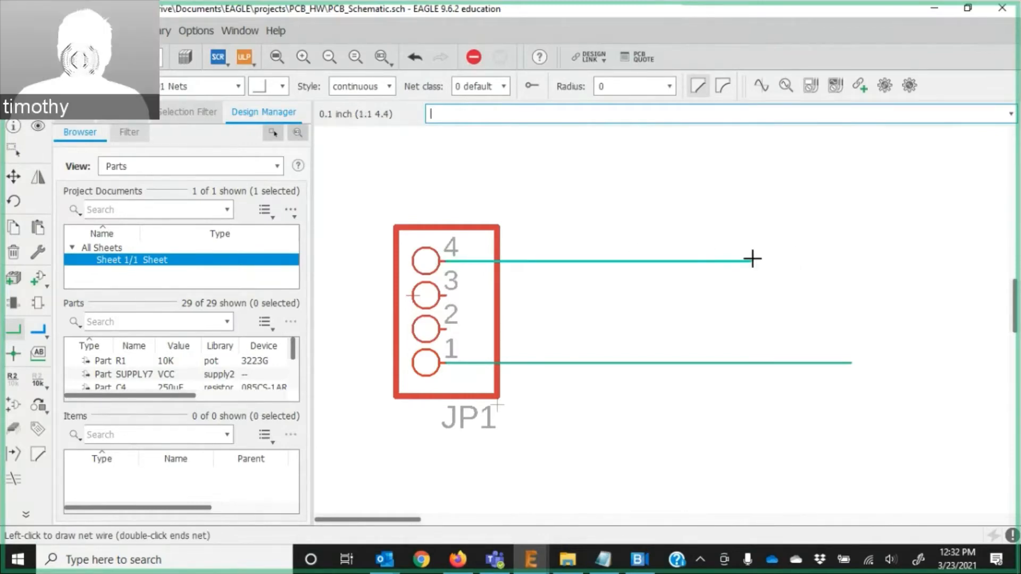
left_click(750, 363)
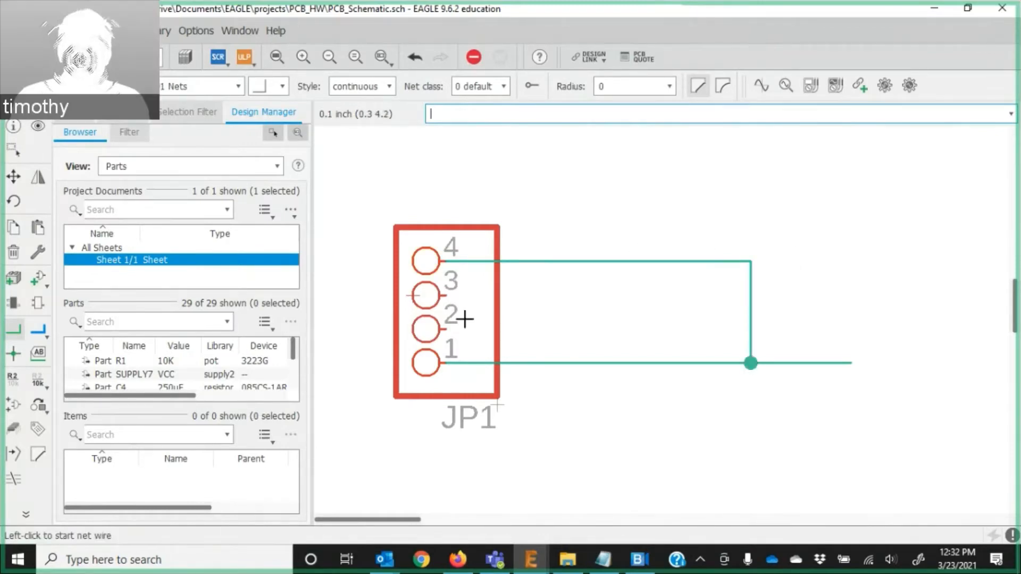
Wire JP1 pins 3 and 2 together with a net, and extend a short stub rightward from their junction.
left_click(447, 295)
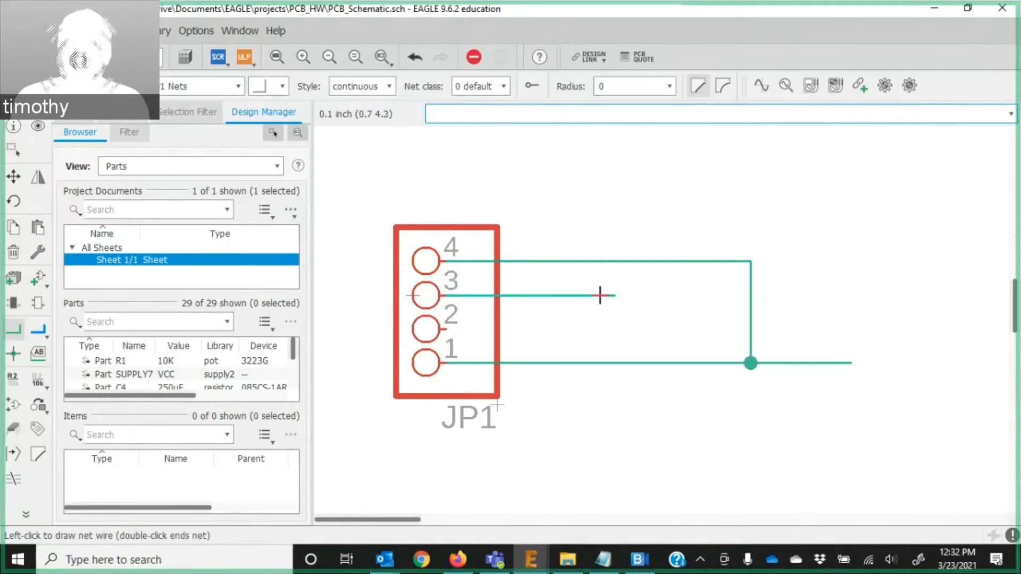
left_click(582, 329)
left_click(447, 330)
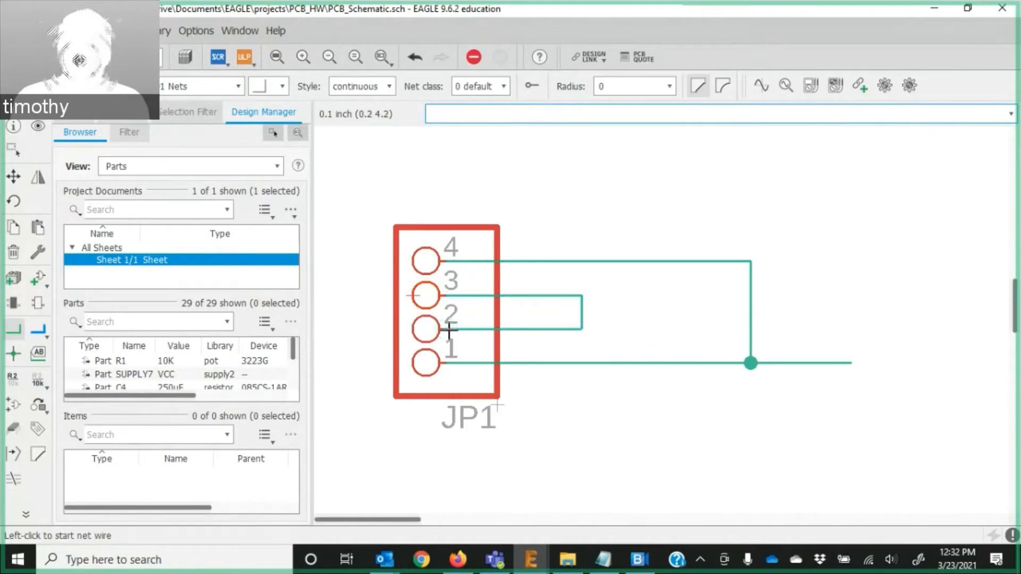
left_click(584, 328)
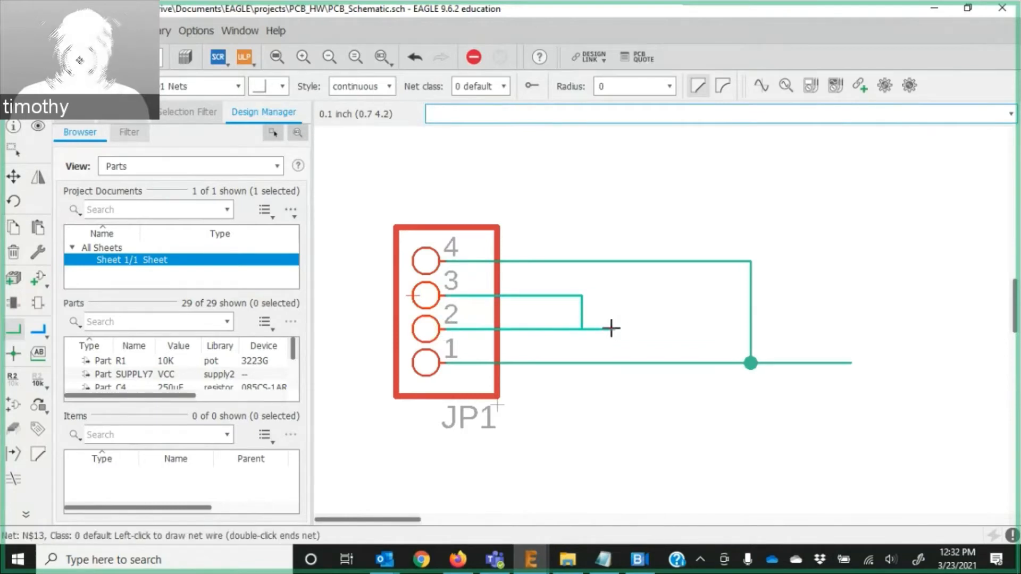
left_click(635, 325)
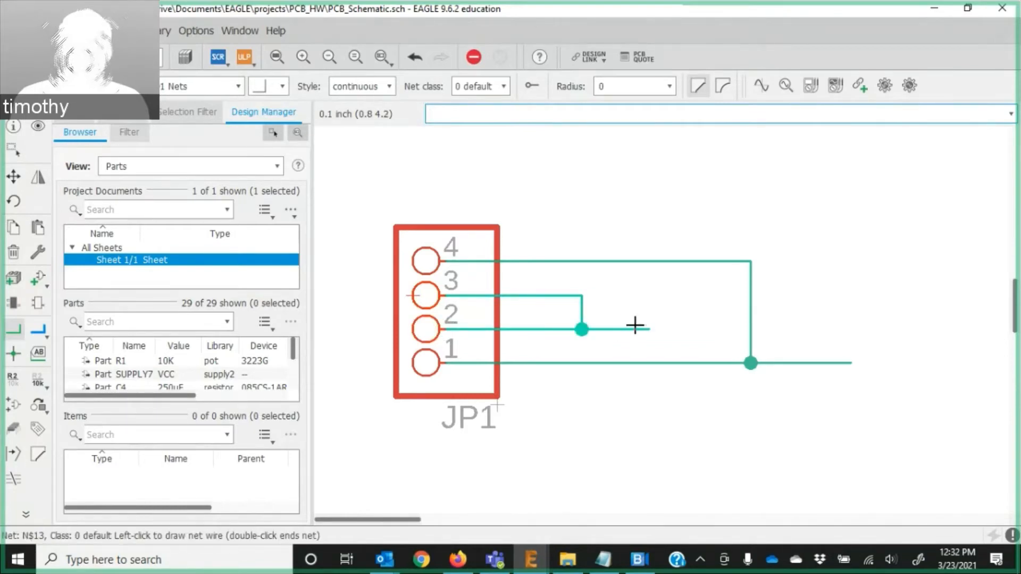
double_click(641, 328)
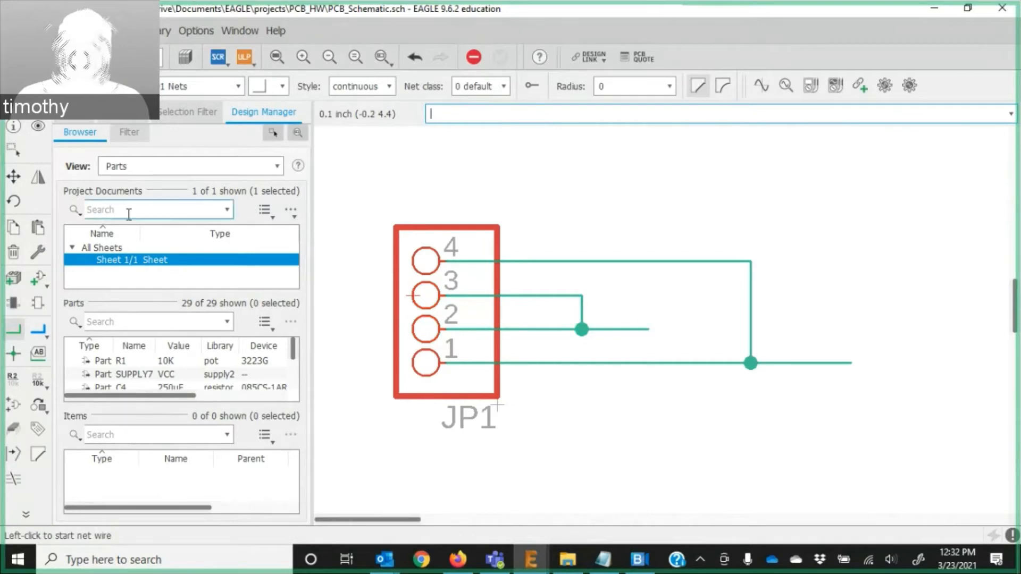
Name the net on JP1 pins 1 and 4 GND, connect it to the existing GND net, and place its label at the wire end.
left_click(12, 382)
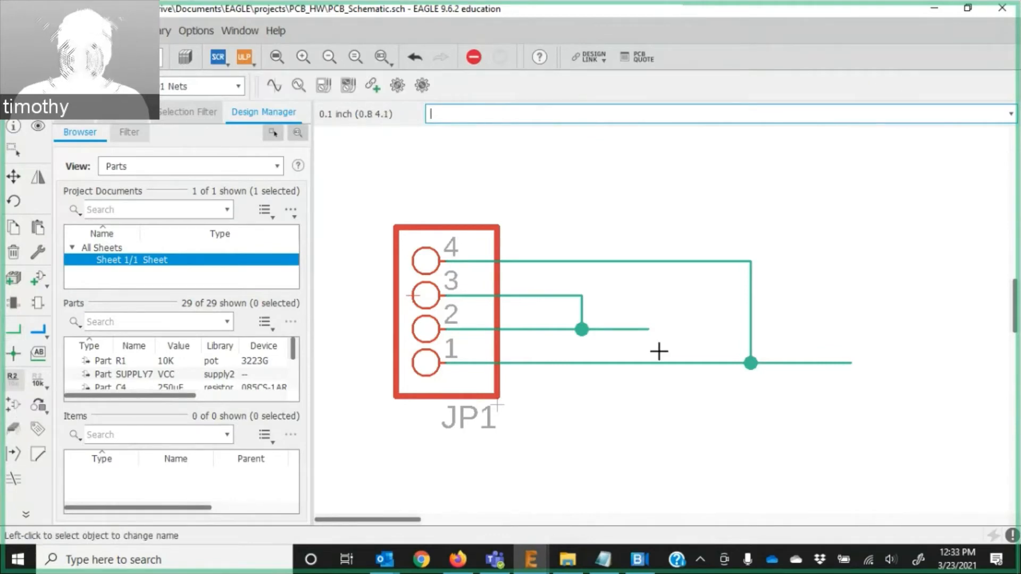
left_click(799, 364)
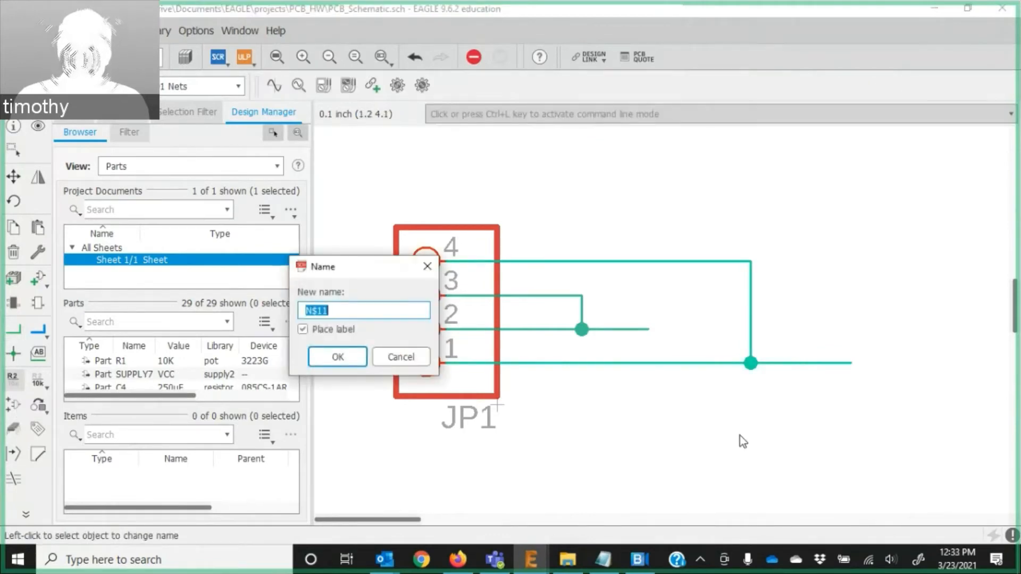
type("GND")
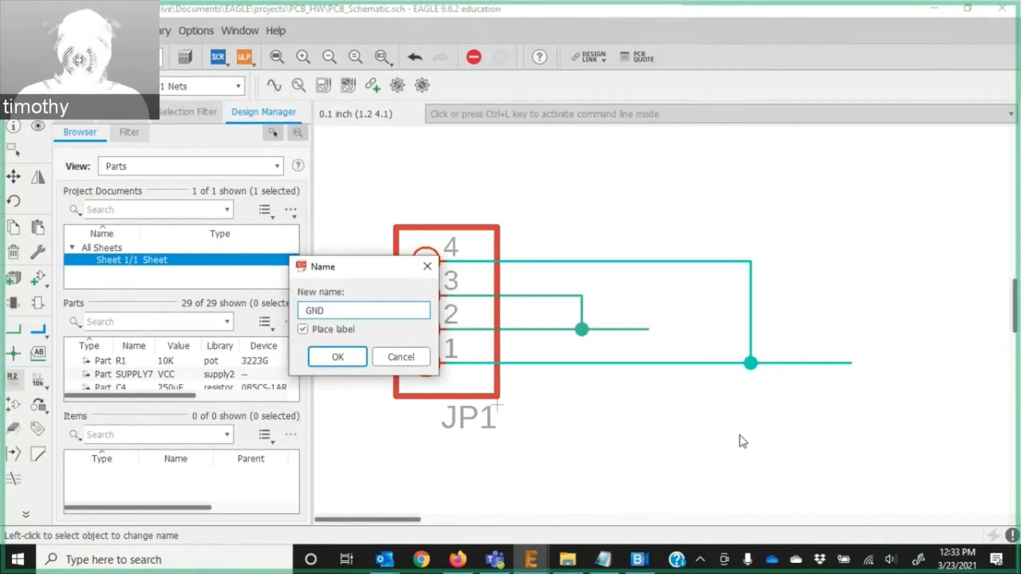
key("Return")
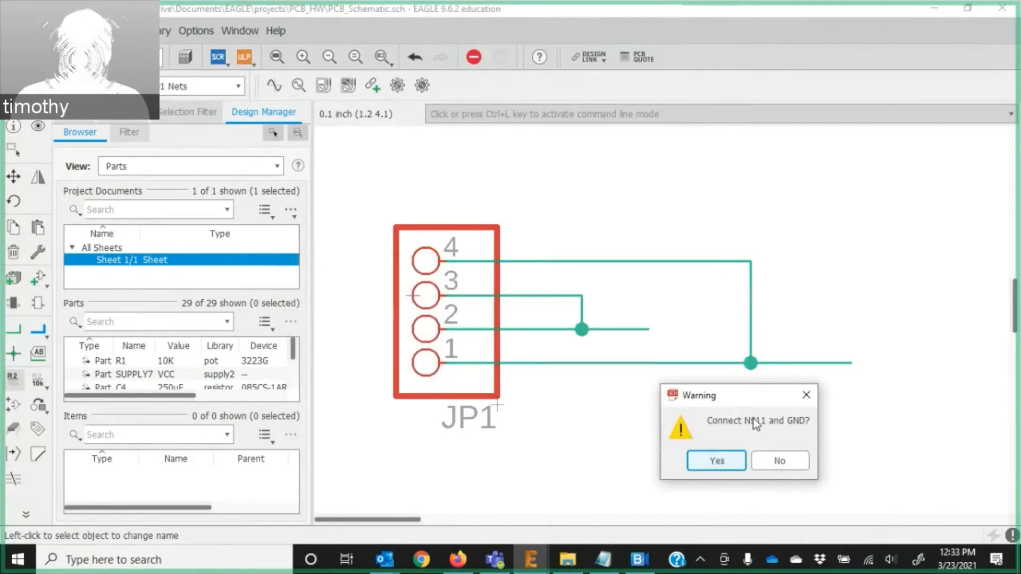
left_click(717, 460)
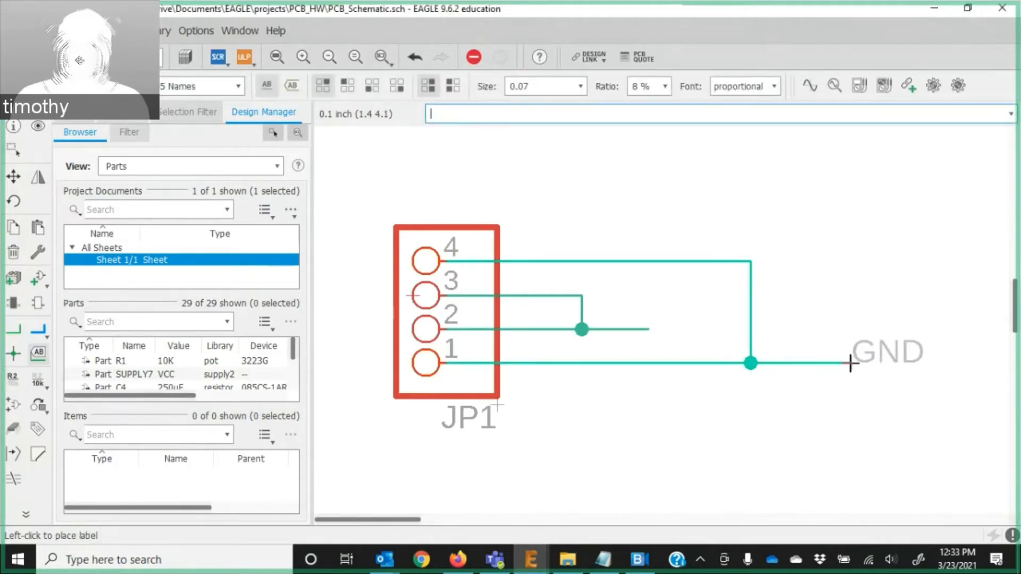
left_click(851, 364)
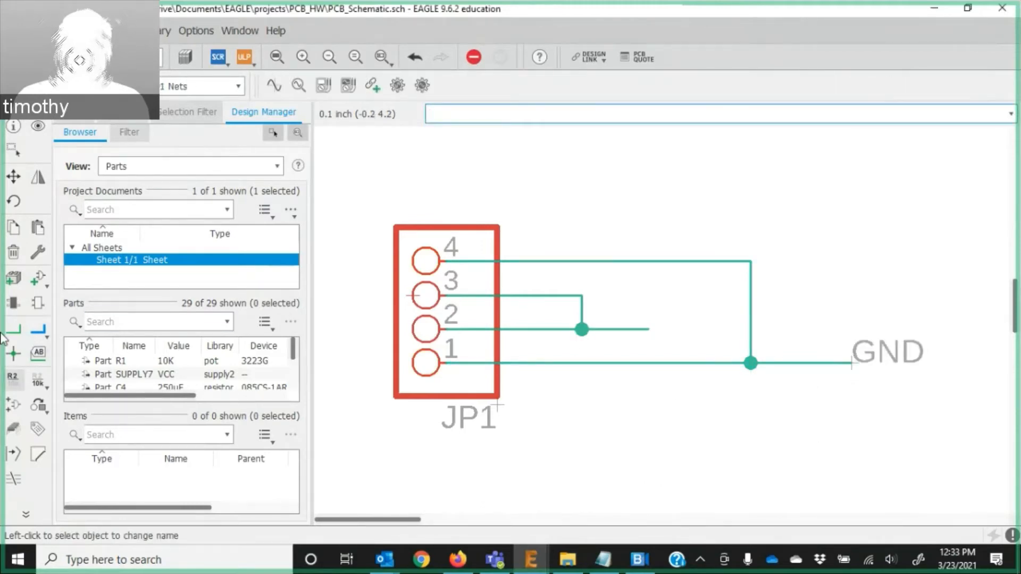
Name the net on JP1 pins 2 and 3 VCC, connect it to the existing VCC net, and place its label at the stub end.
left_click(16, 377)
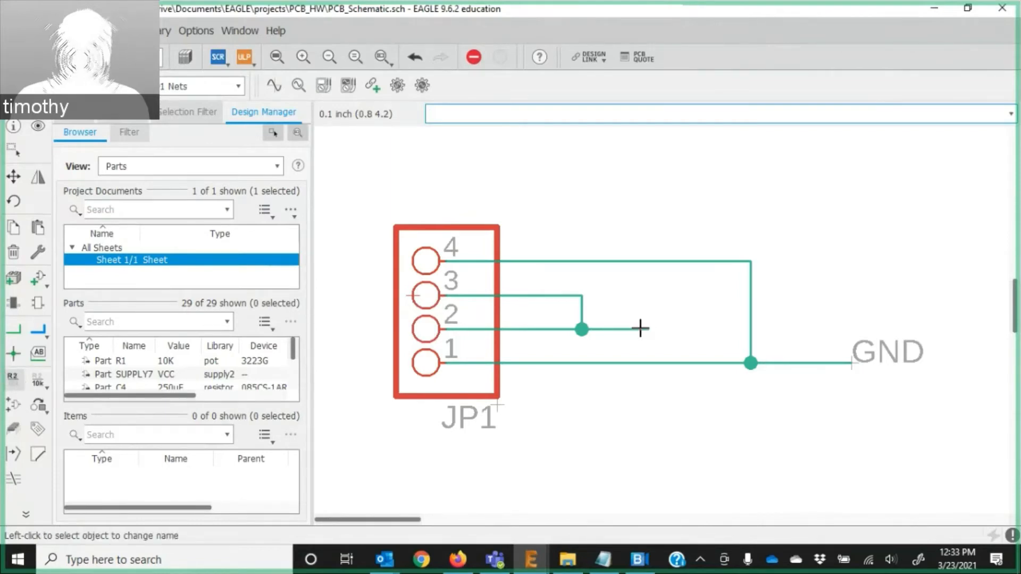
left_click(630, 328)
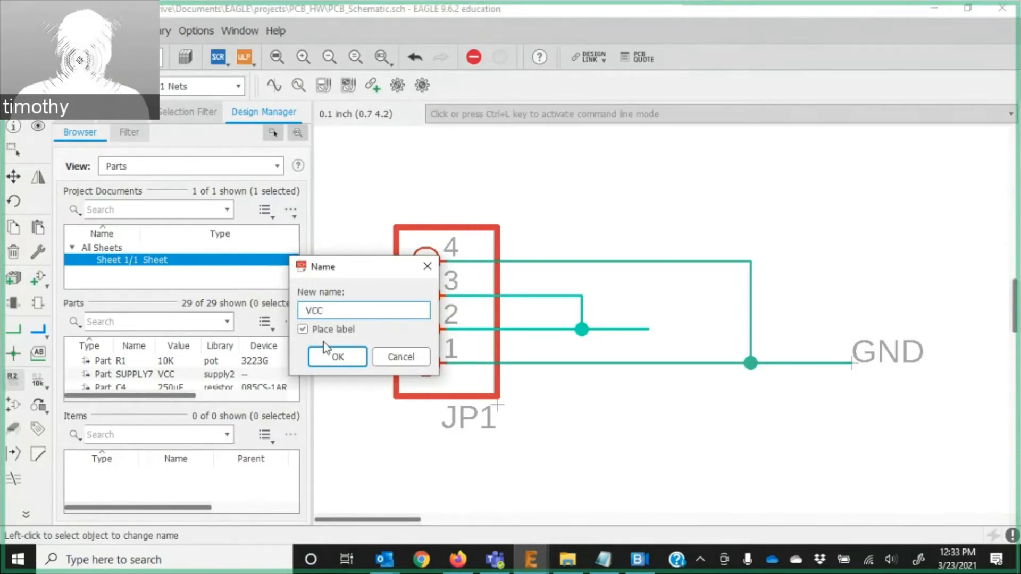
left_click(336, 357)
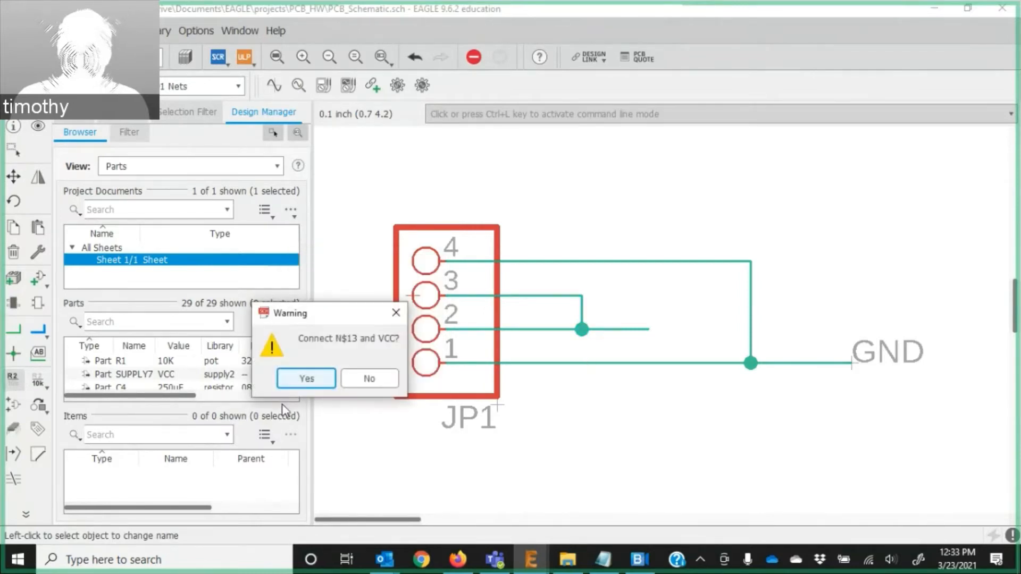
left_click(301, 377)
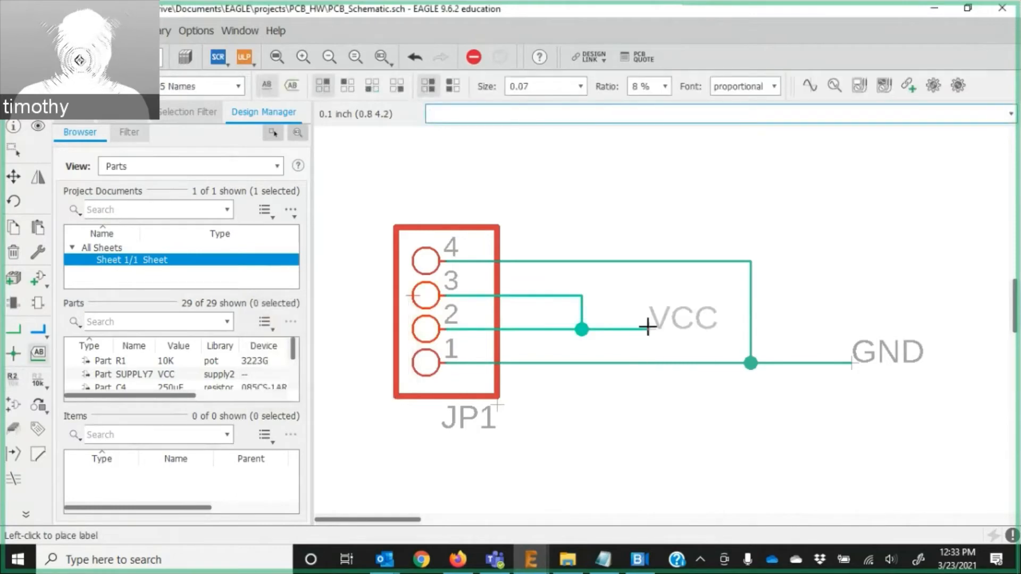
left_click(648, 327)
scroll(784, 408, "down", 5)
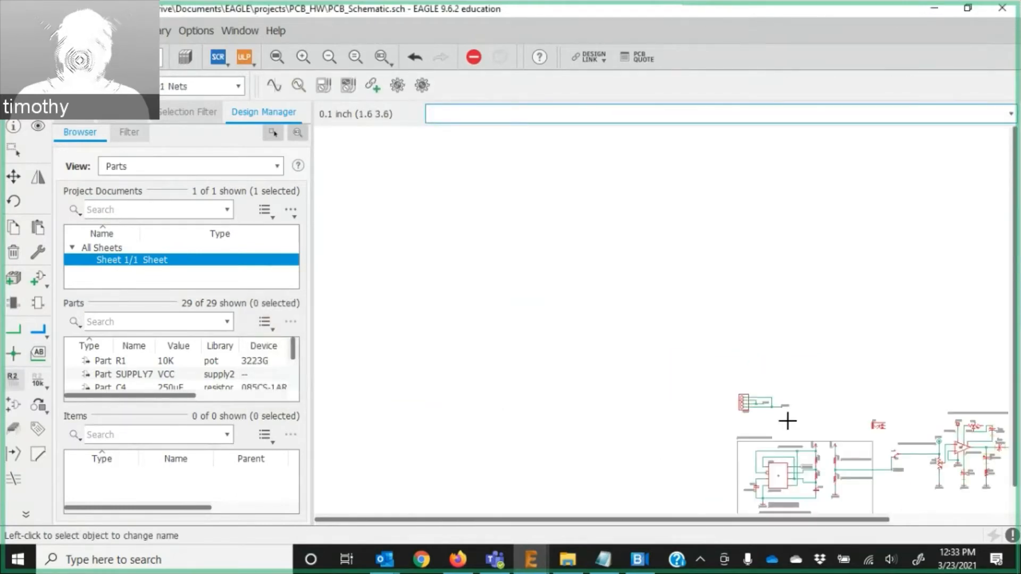
scroll(851, 457, "up", 5)
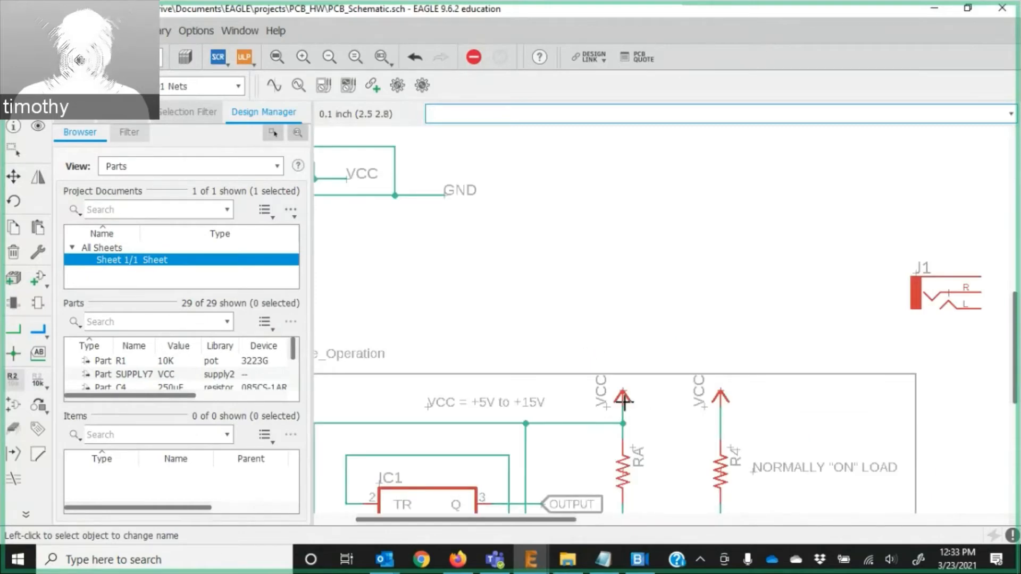
scroll(742, 383, "down", 5)
scroll(903, 399, "up", 5)
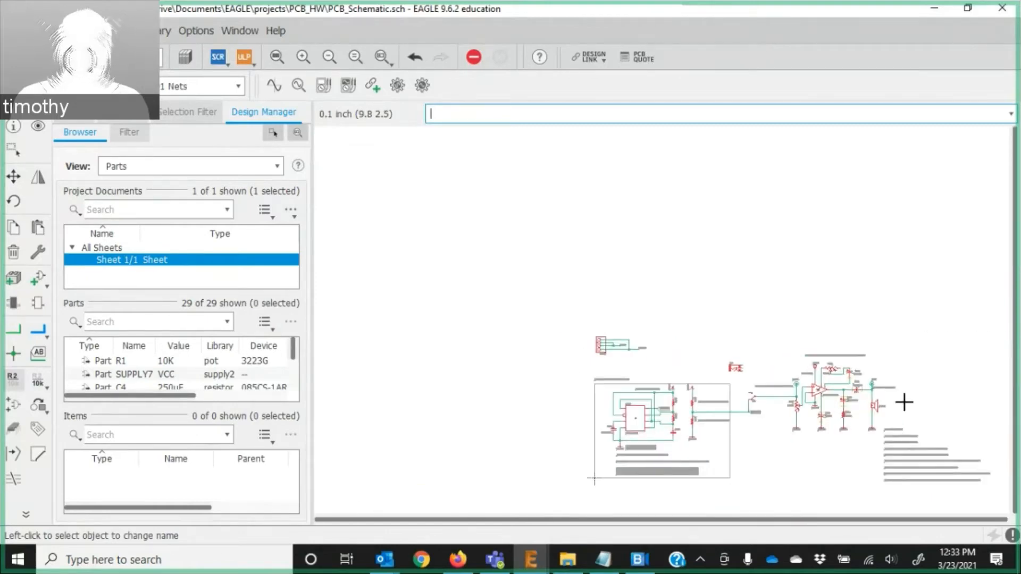
Choose the two-pin header PINHD-1X2 from the pinhead library as the part to add to the schematic.
scroll(761, 424, "up", 3)
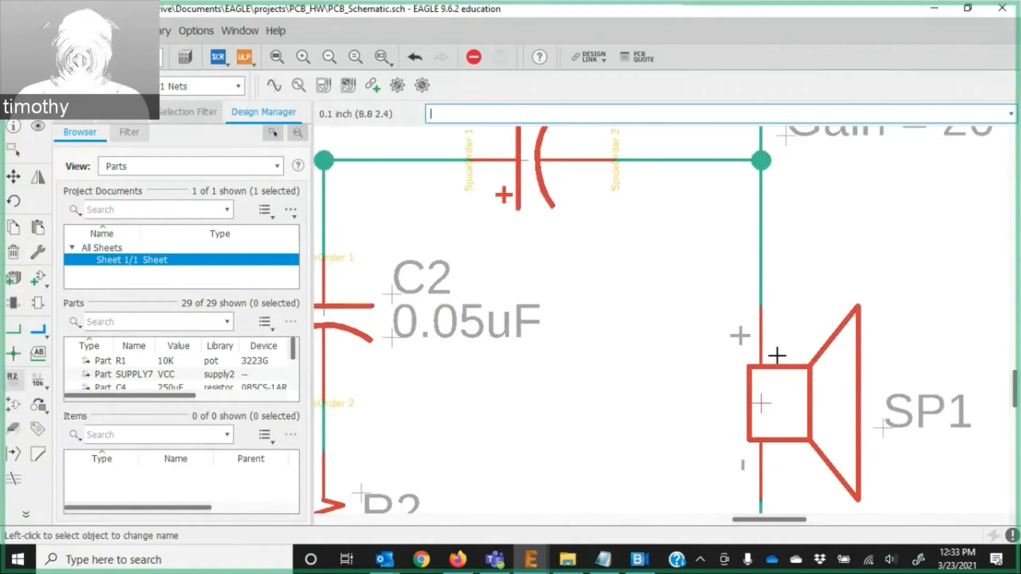
scroll(774, 354, "down", 3)
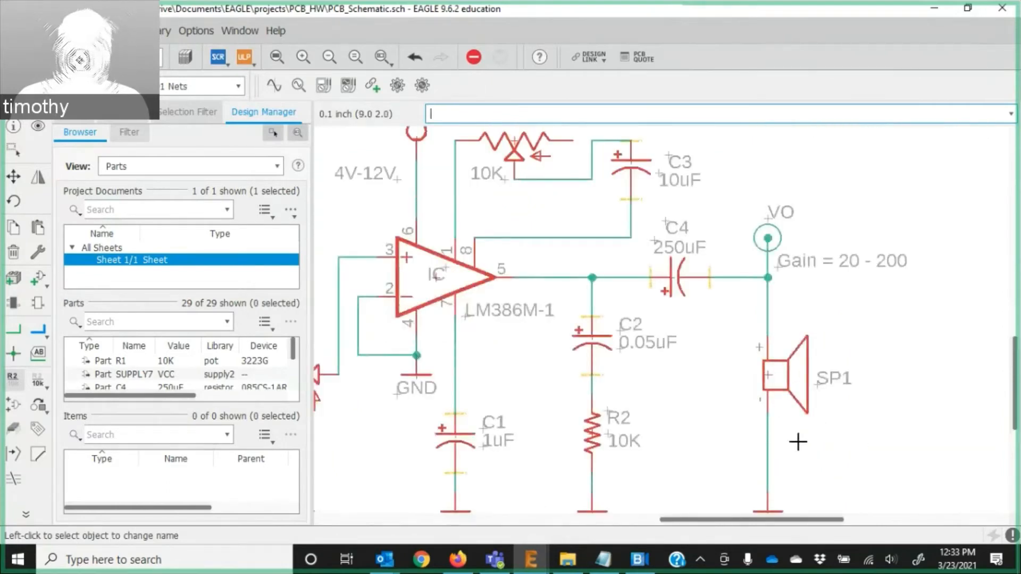
scroll(755, 371, "up", 1)
middle_click_drag(755, 371, 732, 299)
scroll(727, 292, "down", 3)
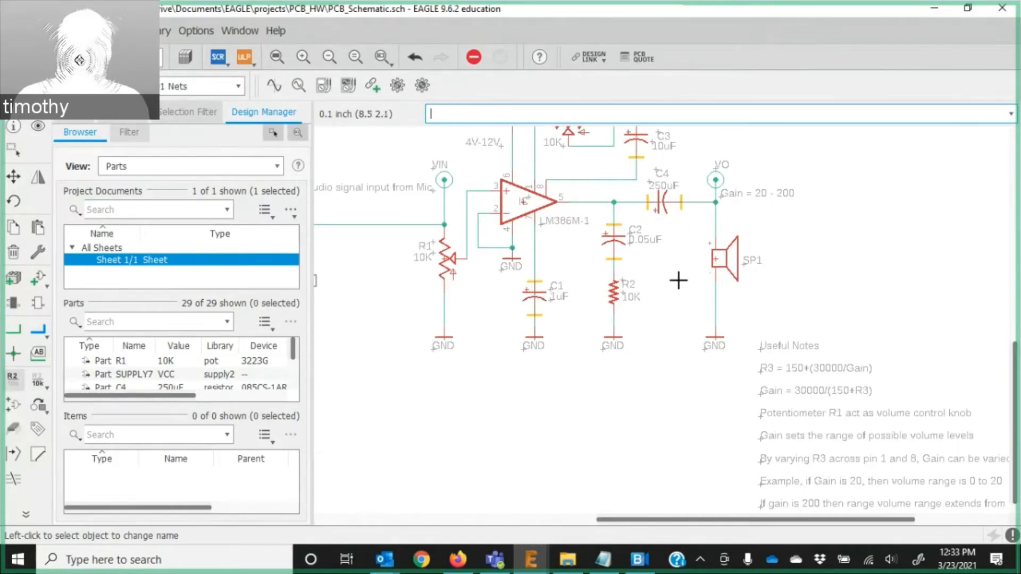
scroll(677, 283, "down", 2)
left_click(36, 285)
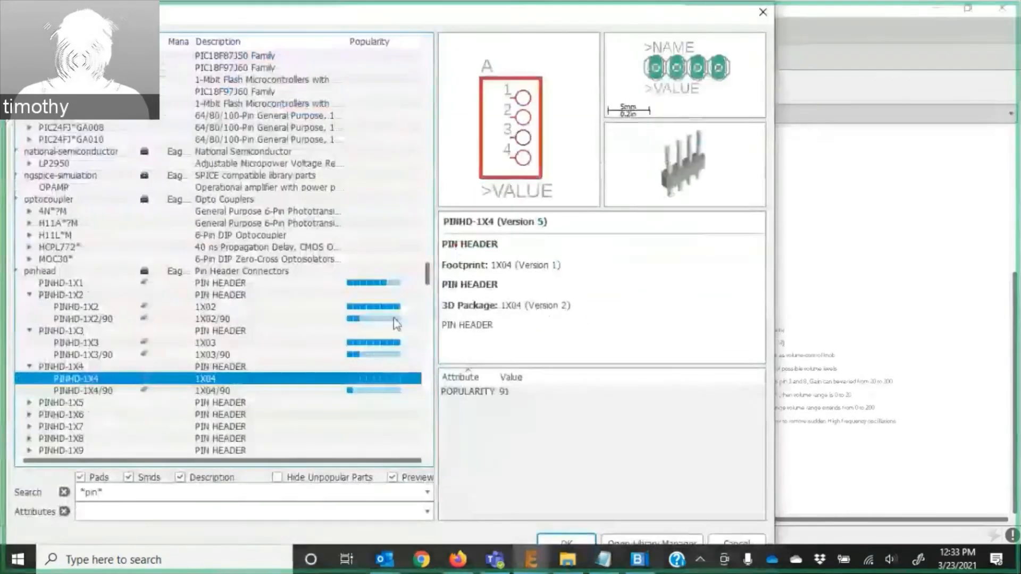
left_click(70, 303)
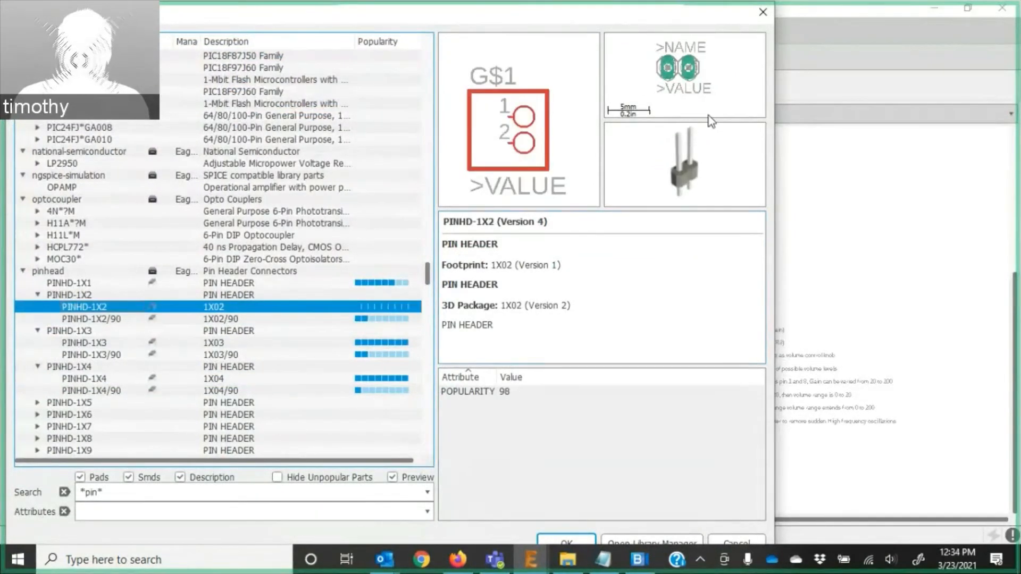
left_click(579, 542)
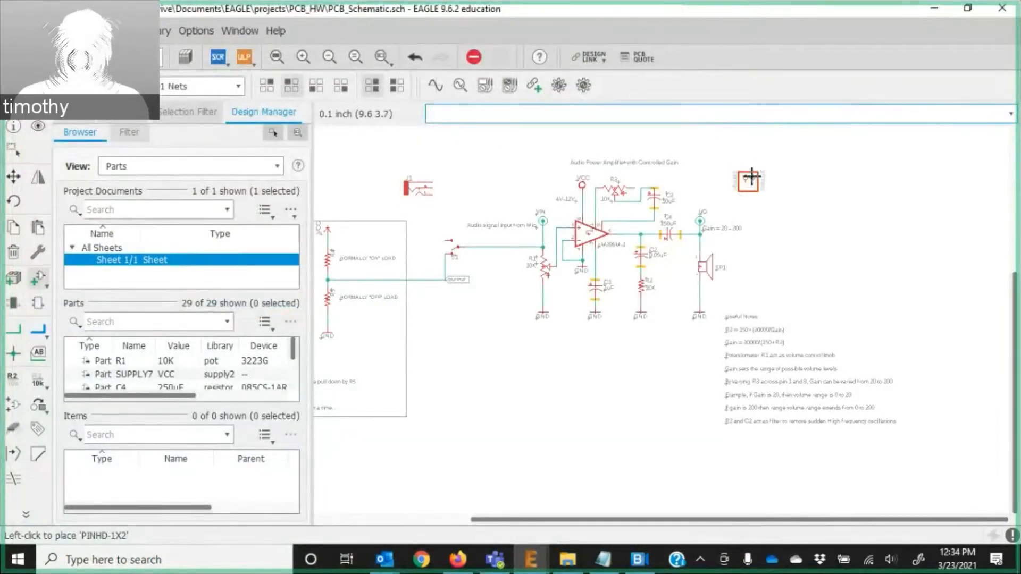
Place the PINHD-1X2 pin header in the empty area above and to the right of the audio amplifier's output.
left_click(751, 175)
key("Escape")
key("Escape")
Draw a short horizontal net wire outward from each of the two pins of header JP2.
scroll(750, 177, "up", 5)
left_click(15, 331)
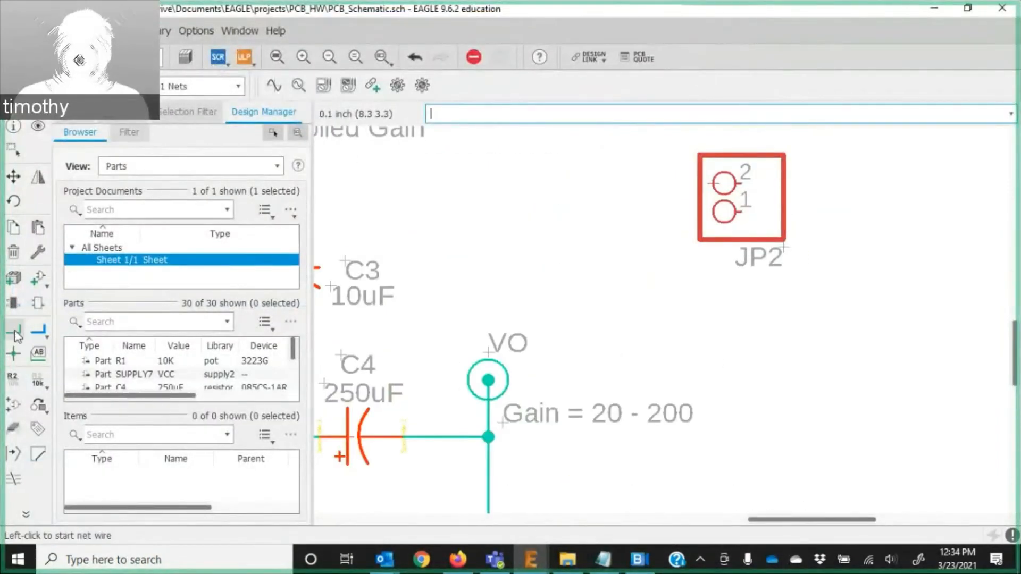
left_click(737, 212)
double_click(855, 211)
left_click(737, 184)
double_click(855, 183)
Name JP2's pin 1 net VO and its pin 2 net GND, placing a label beside each wire.
left_click(12, 376)
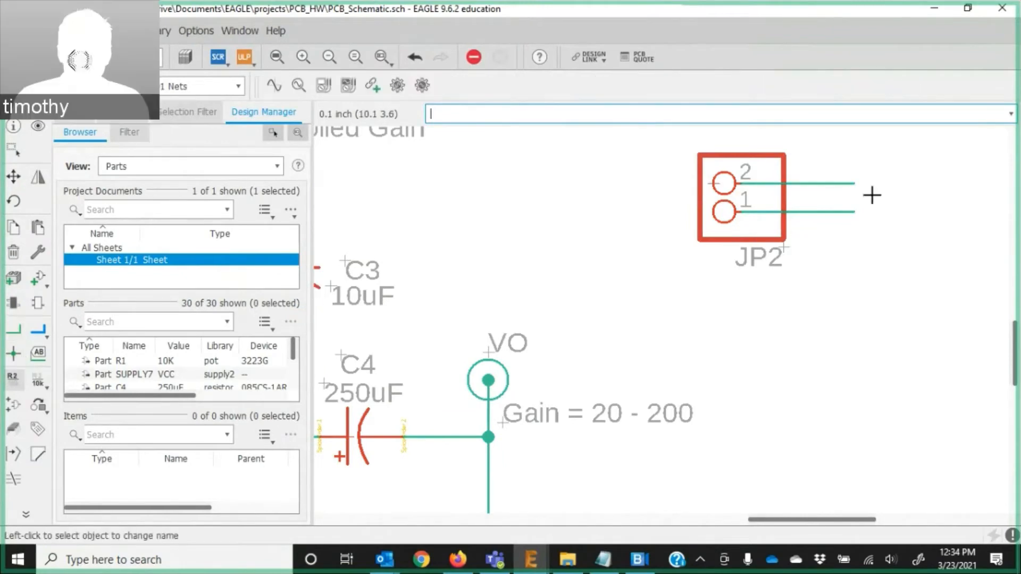
left_click(850, 212)
type("VO")
key("Return")
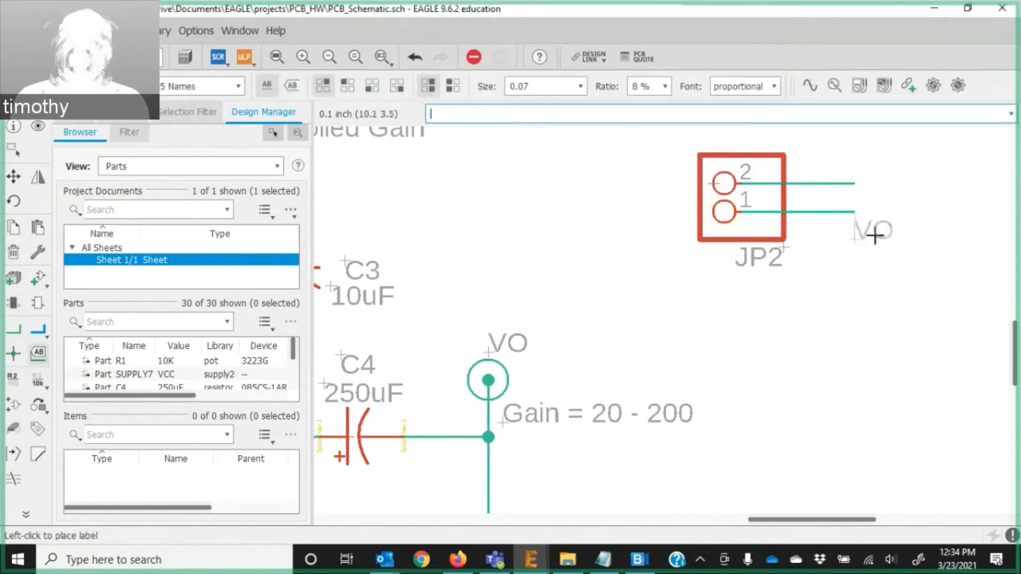
left_click(874, 208)
left_click(852, 183)
type("GND")
key("Return")
left_click(791, 331)
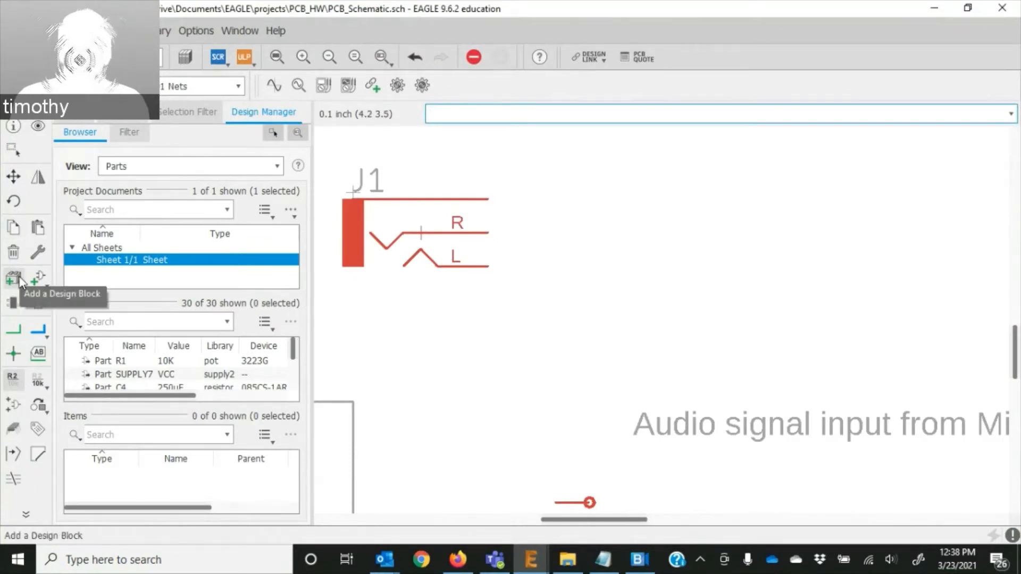
Draw a short horizontal net wire from the uppermost terminal of audio jack J1.
left_click(15, 332)
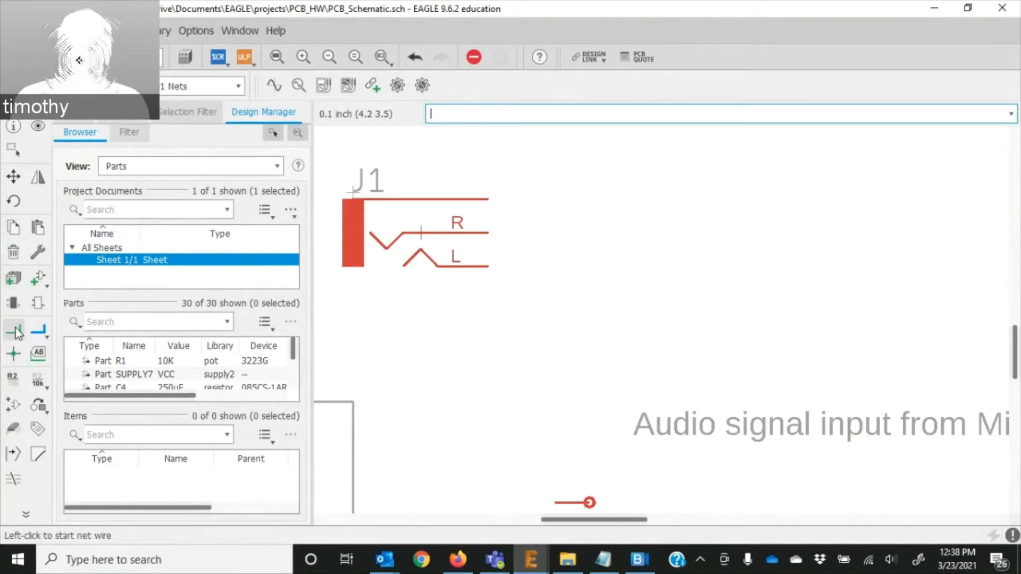
left_click(489, 200)
left_click(556, 199)
key("Escape")
Join the R and L terminals of jack J1 with net wires and extend a short stub past their junction.
left_click(486, 234)
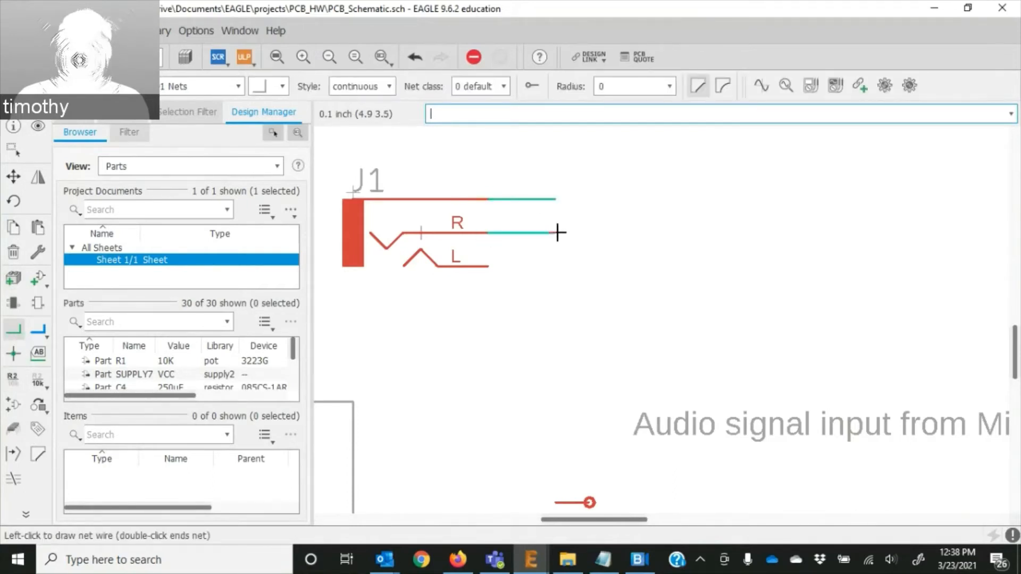
left_click(556, 233)
left_click(486, 266)
left_click(556, 266)
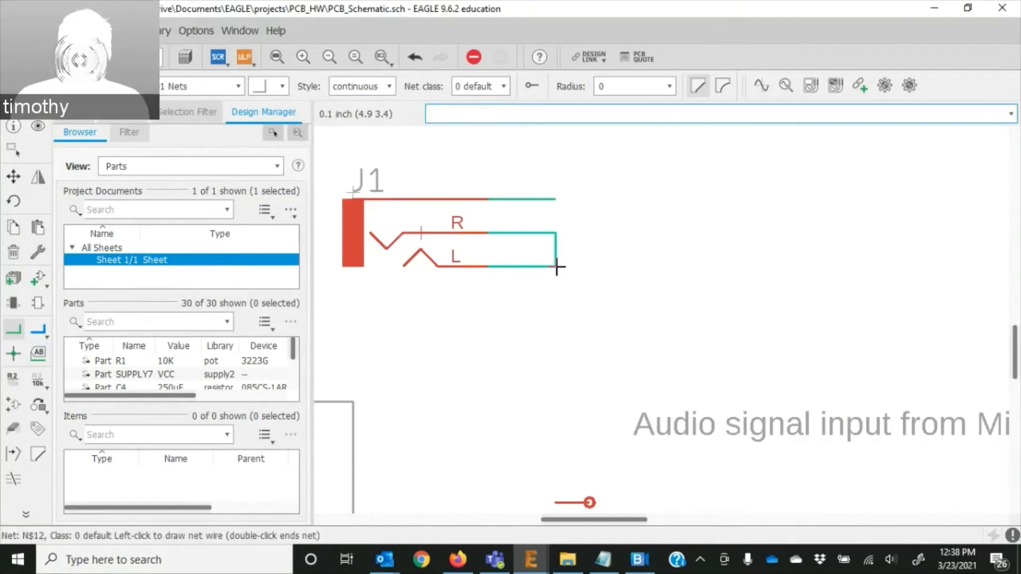
double_click(589, 266)
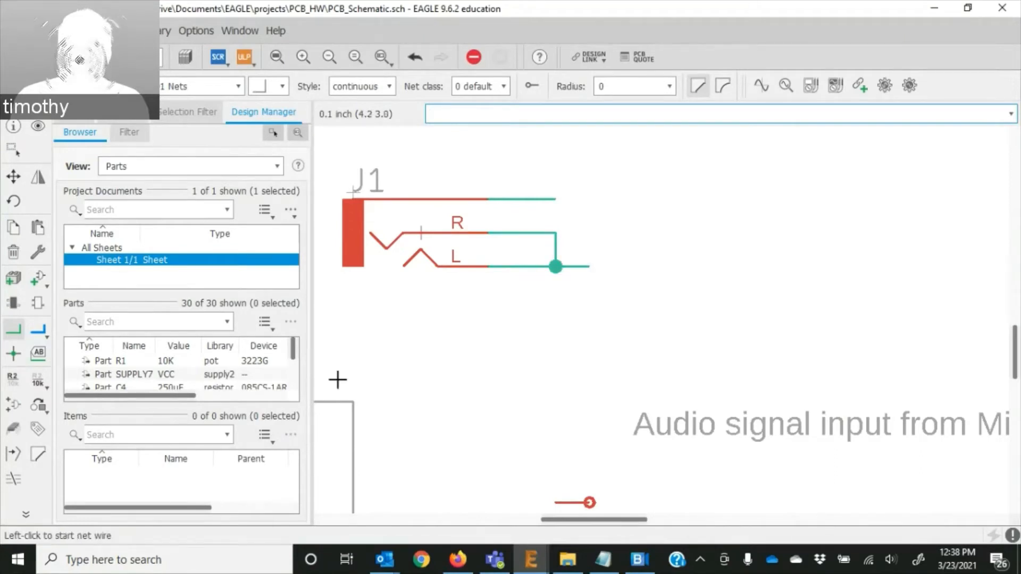
Name the net on J1's uppermost terminal GND and place its label at the wire's end.
left_click(13, 377)
left_click(556, 200)
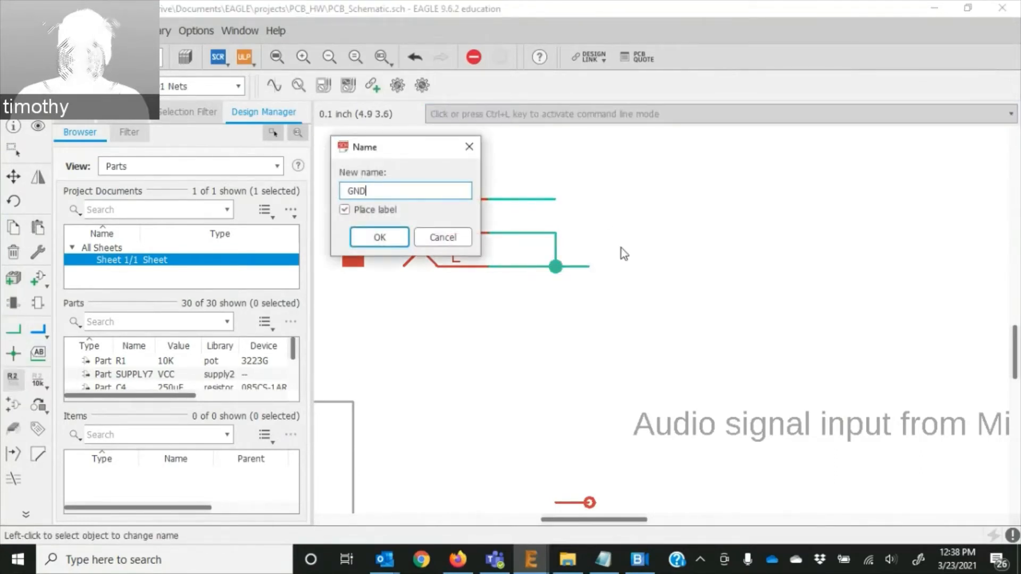
type("GND")
key("Return")
left_click(617, 269)
left_click(556, 199)
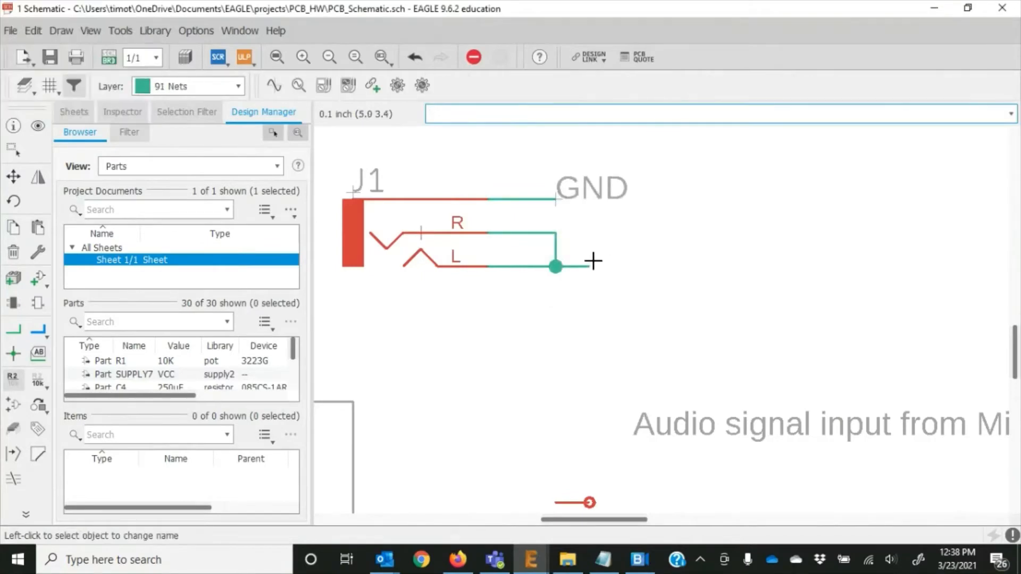
Connect J1's joined R and L junction to the upper contact of switch S1 with a net wire and delete the leftover stub.
scroll(601, 323, "down", 5)
scroll(584, 438, "up", 6)
scroll(579, 425, "down", 3)
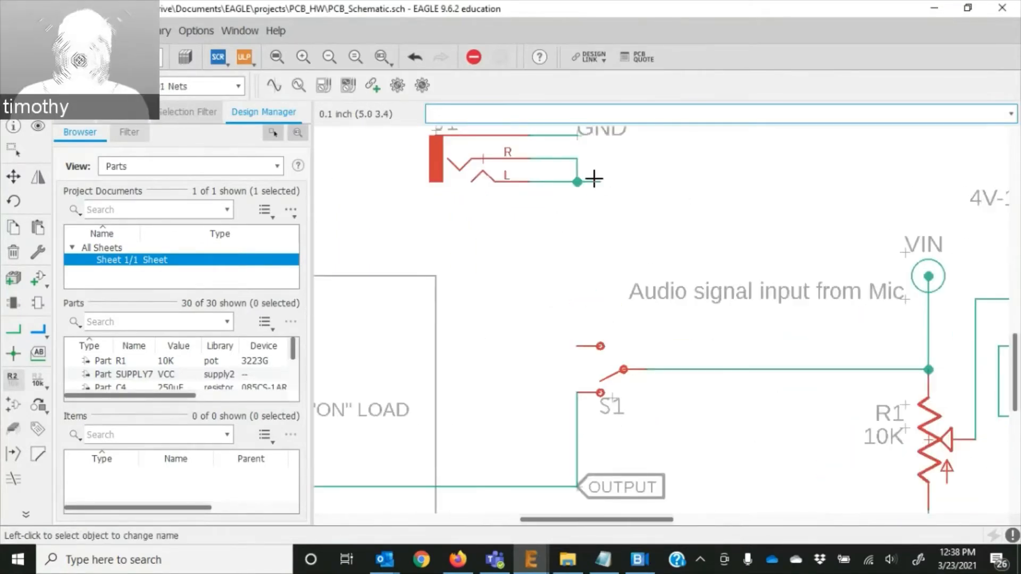
left_click(13, 330)
left_click(577, 181)
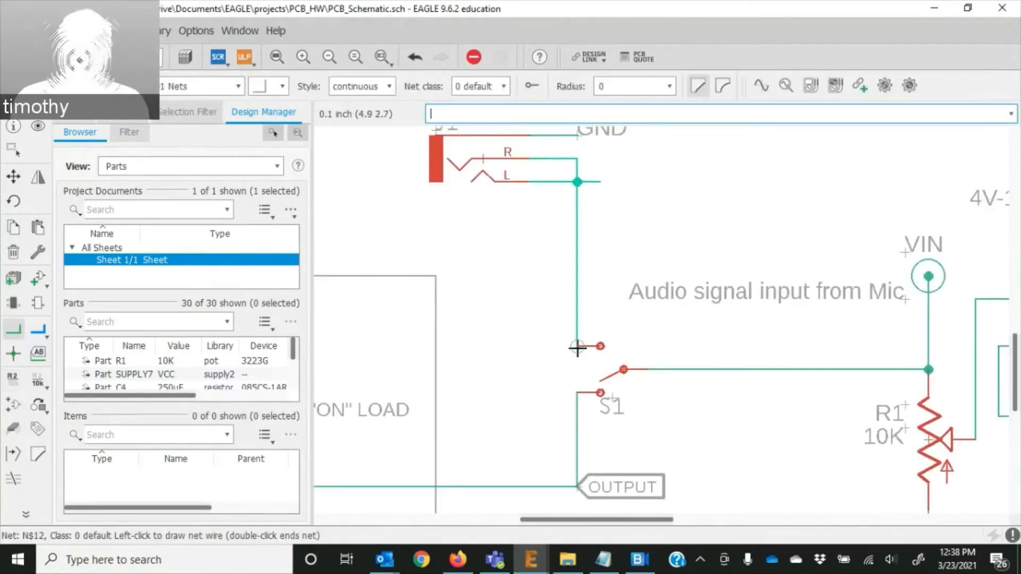
left_click(577, 345)
left_click(13, 252)
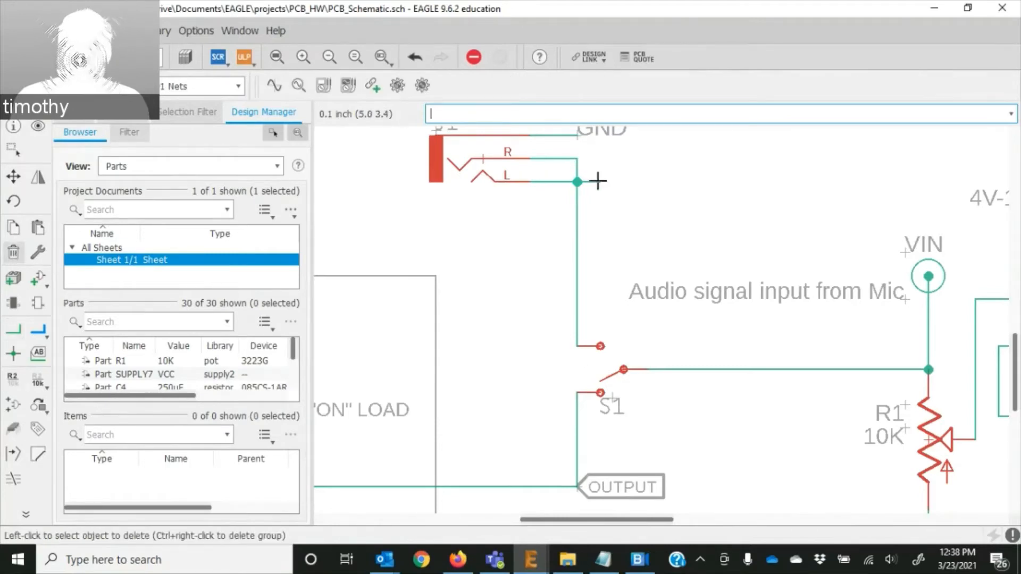
left_click(15, 253)
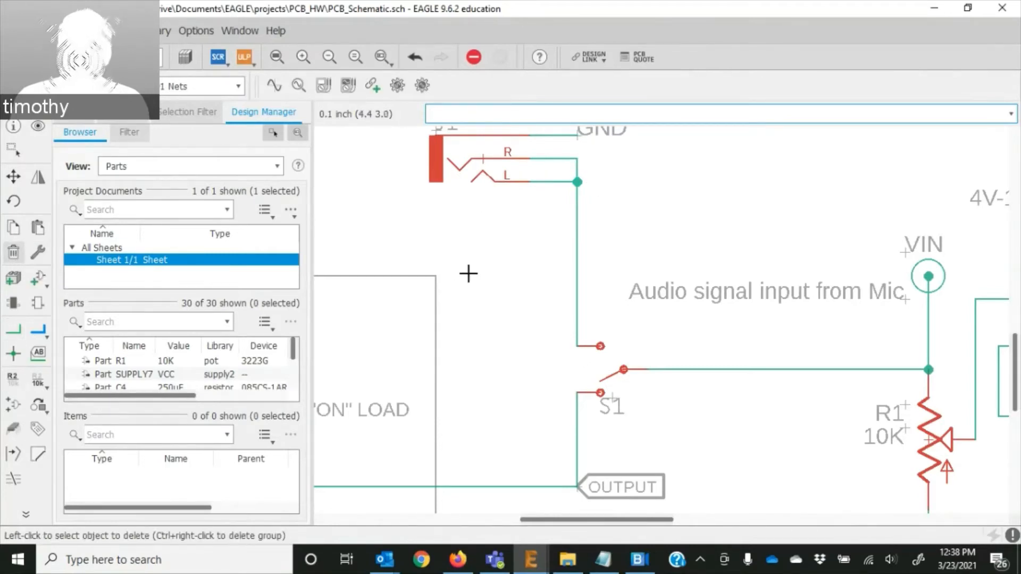
Review the whole schematic, examining the LM555D timer circuit and the R4/R5 load branch.
scroll(504, 284, "down", 5)
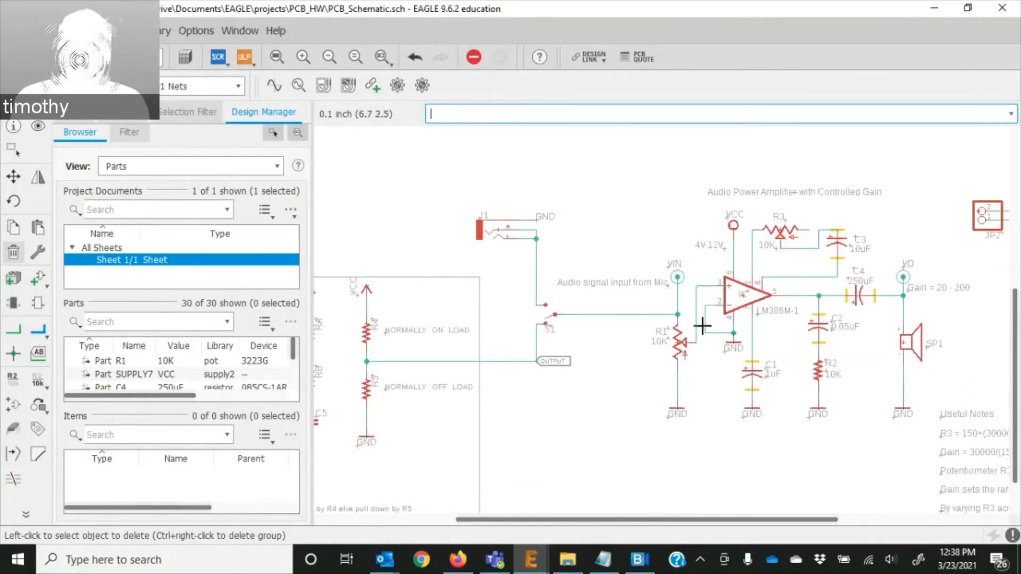
scroll(723, 319, "down", 3)
scroll(678, 314, "down", 1)
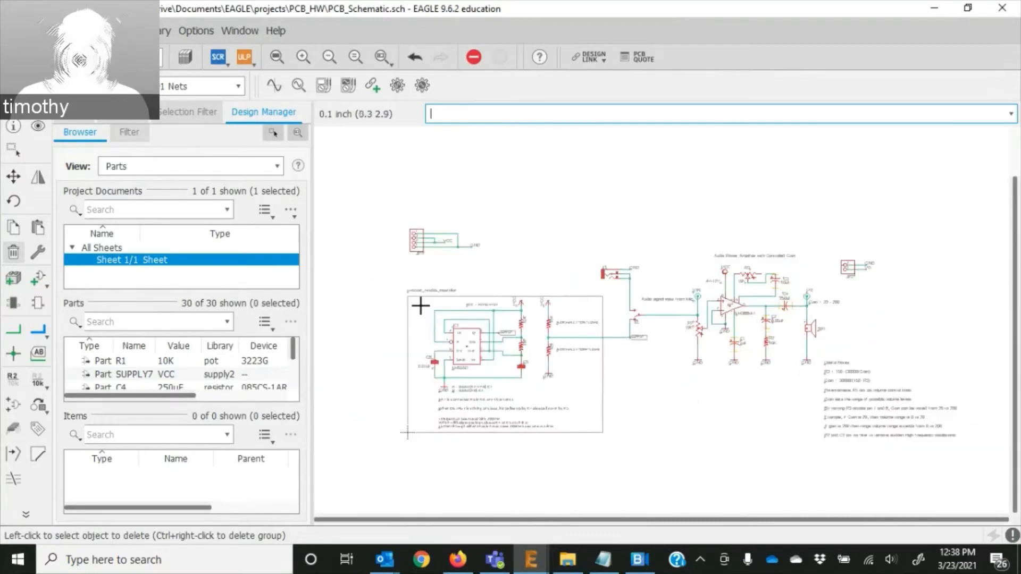
scroll(433, 330, "up", 3)
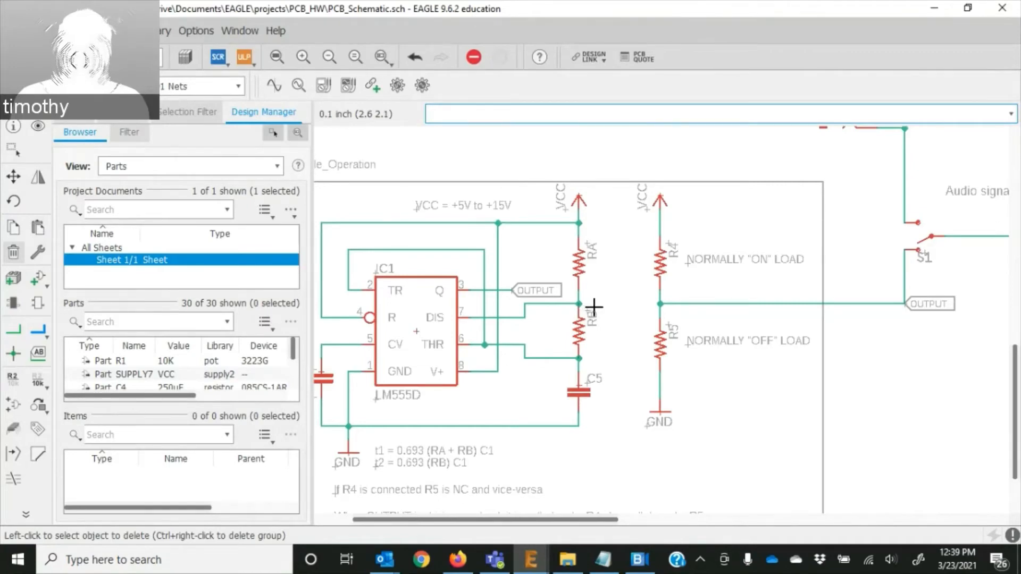
scroll(594, 307, "down", 5)
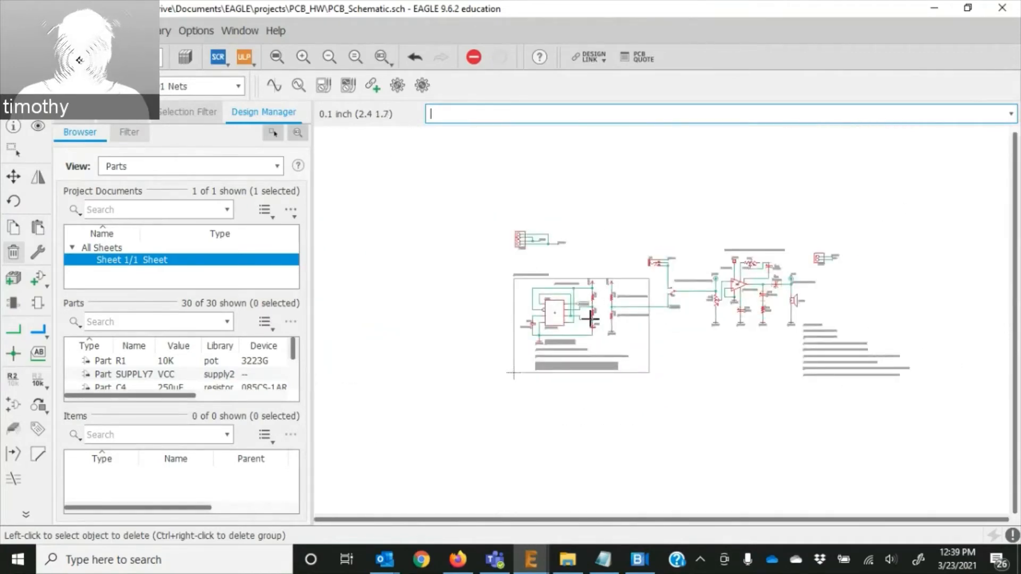
scroll(590, 319, "up", 5)
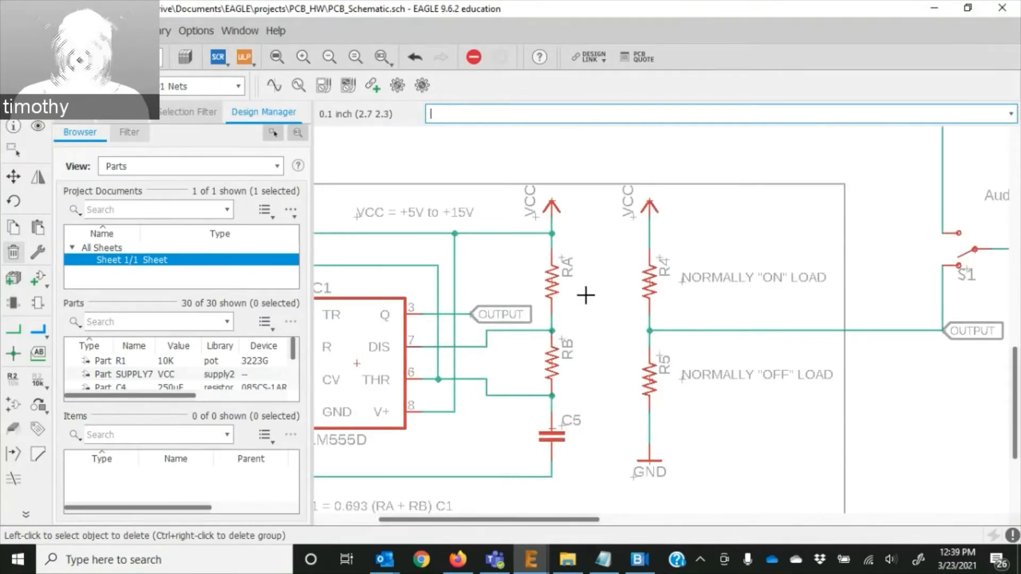
scroll(588, 299, "down", 5)
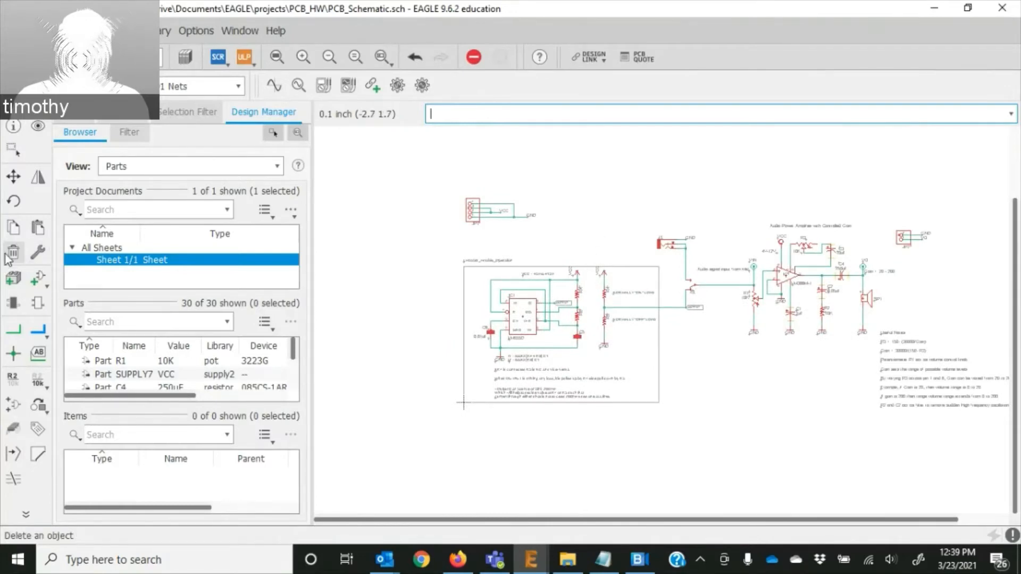
Start adding a part, clear the previous library search and expand the SparkFun-Switches library.
left_click(38, 281)
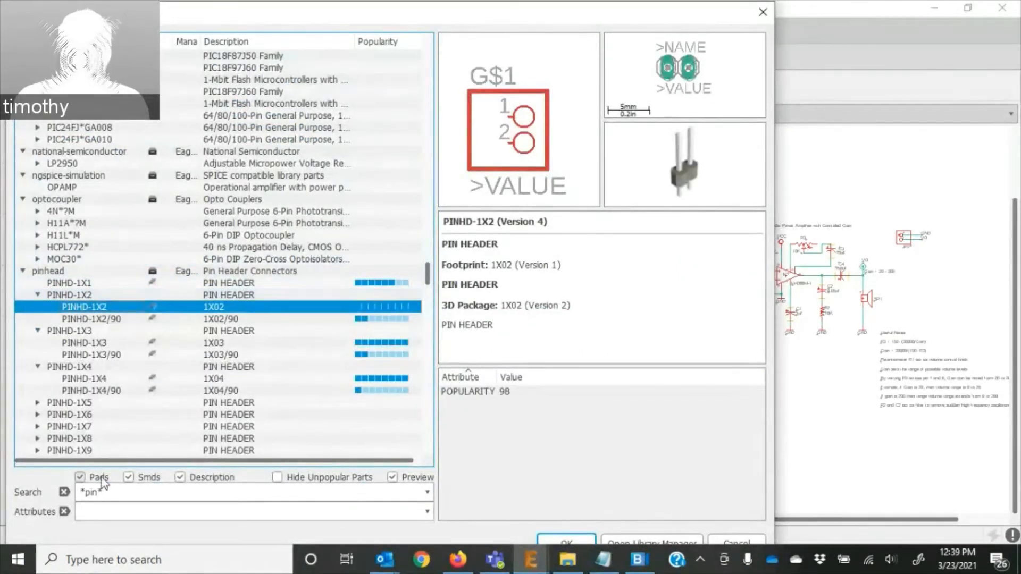
left_click_drag(312, 495, 28, 479)
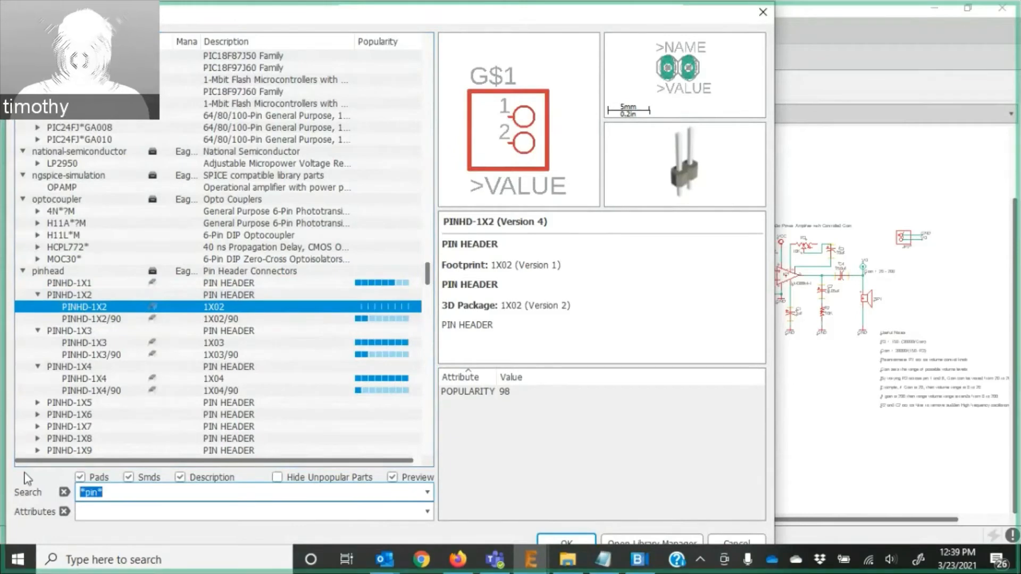
key("BackSpace")
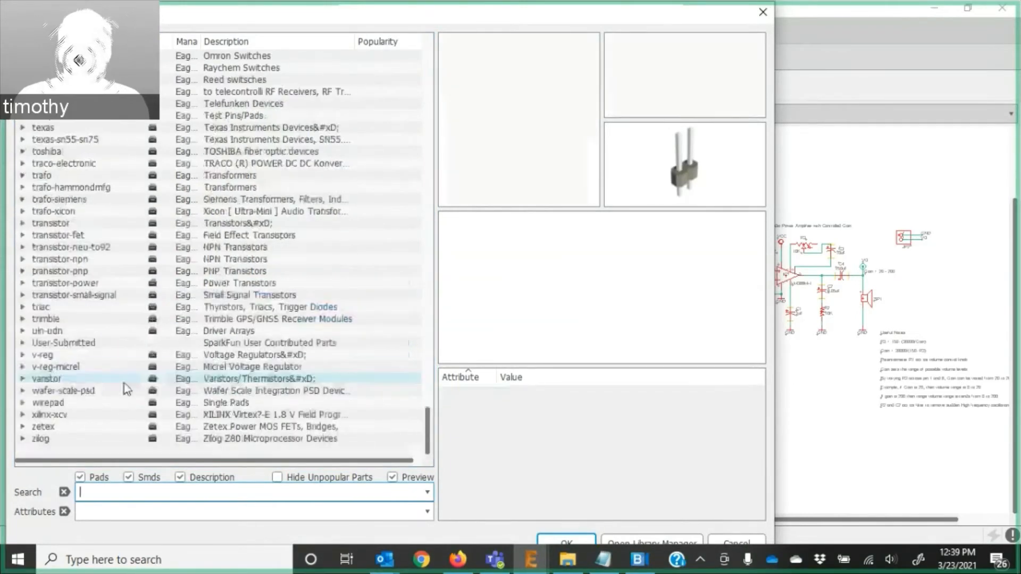
scroll(238, 375, "up", 10)
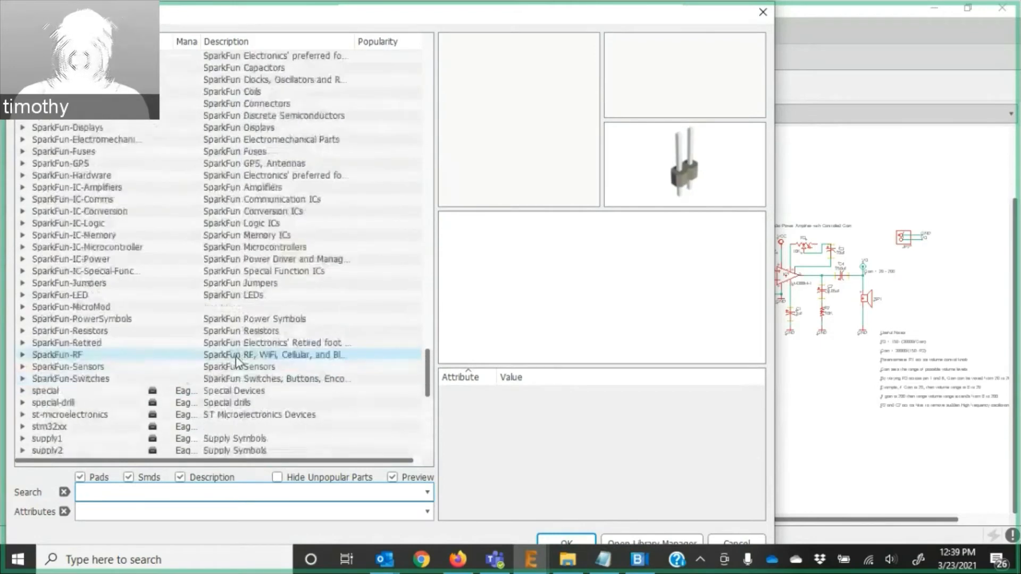
scroll(237, 361, "up", 2)
scroll(133, 287, "down", 2)
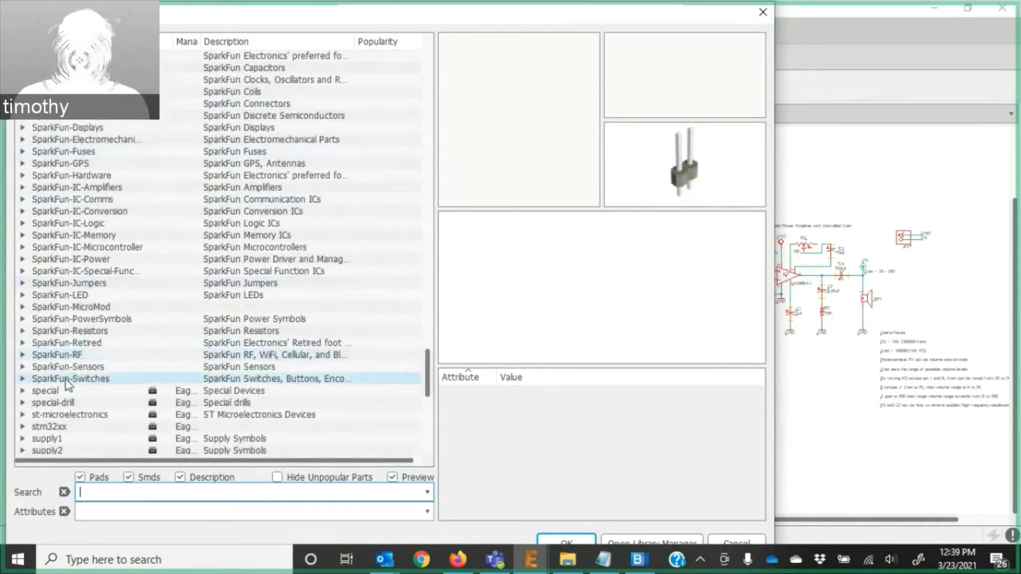
left_click(27, 381)
left_click(21, 381)
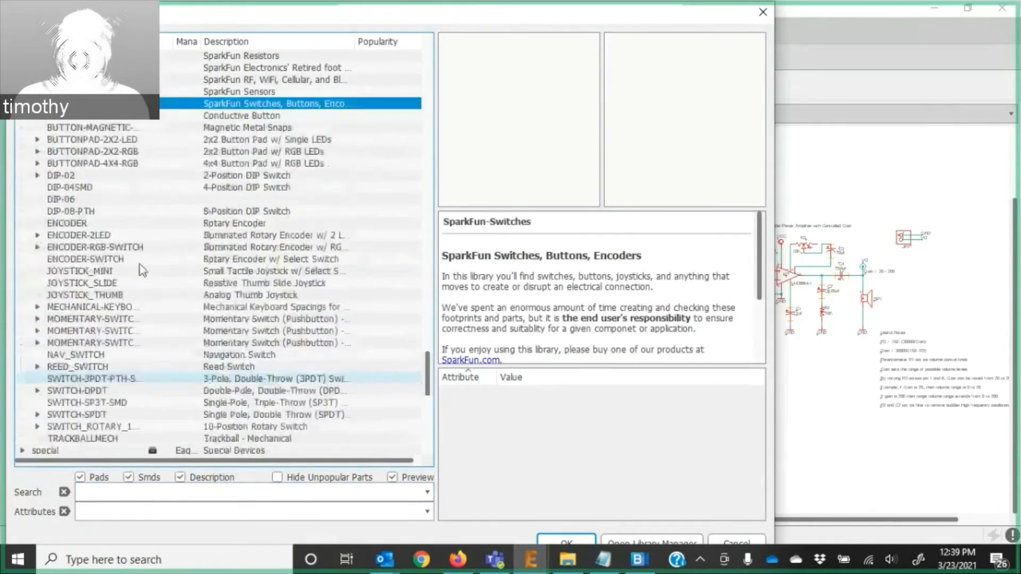
Compare the switch devices and choose the momentary SPST pushbutton with the TACTILE_SWITCH_PTH_6.0MM_KIT footprint for placement.
left_click(53, 379)
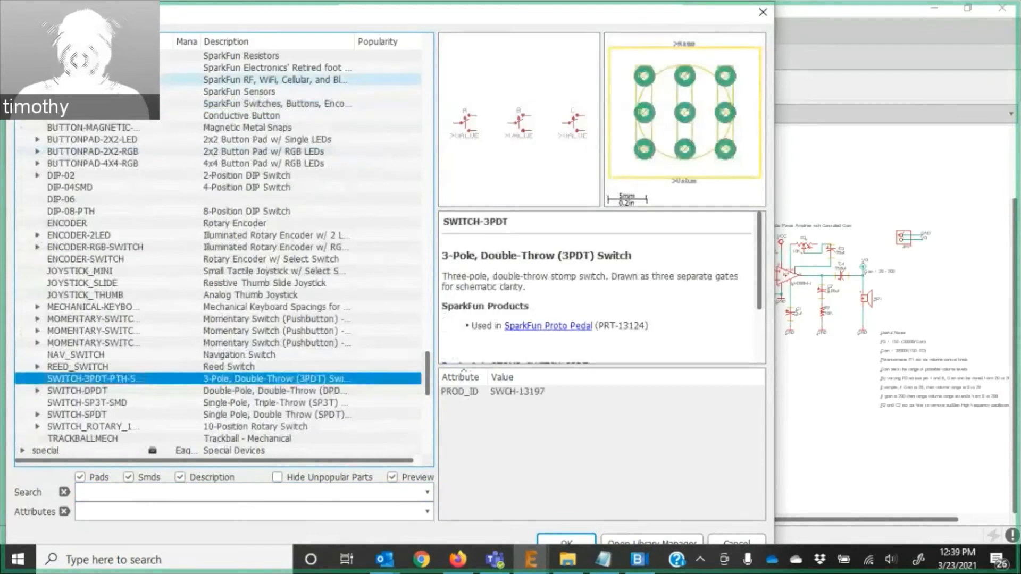
left_click(121, 320)
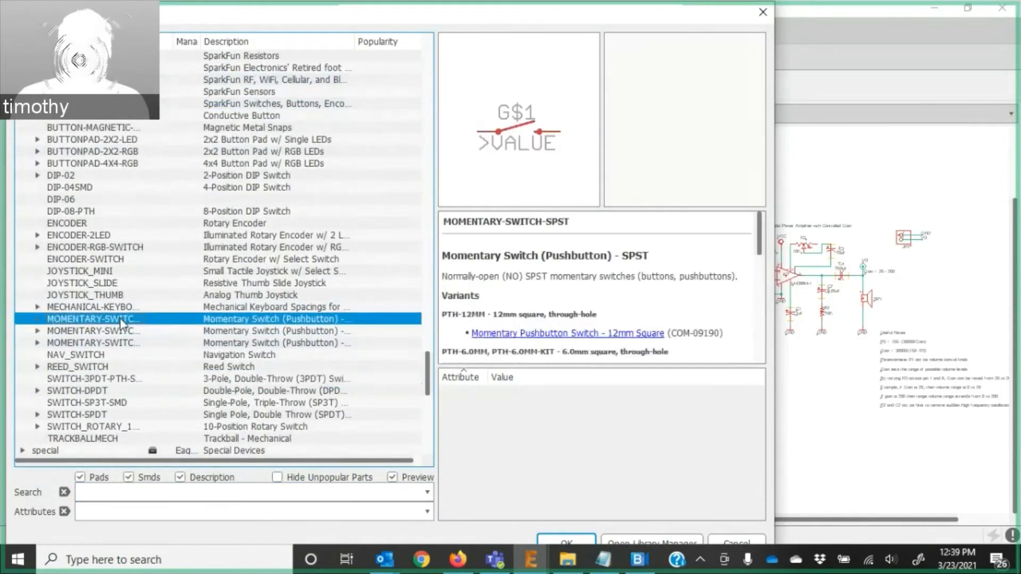
double_click(35, 320)
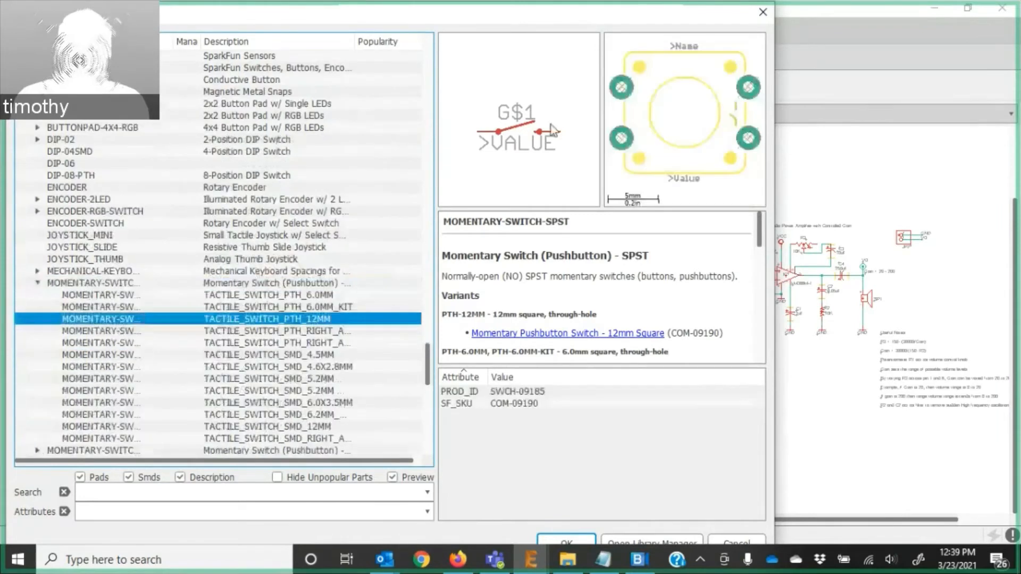
left_click(240, 331)
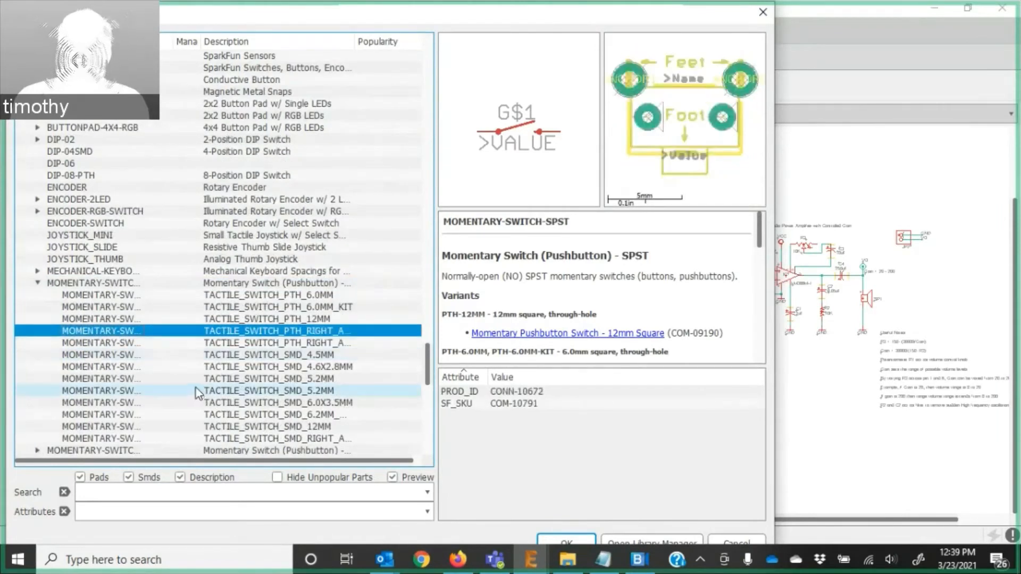
key("Up")
key("Up")
key("Up")
key("Down")
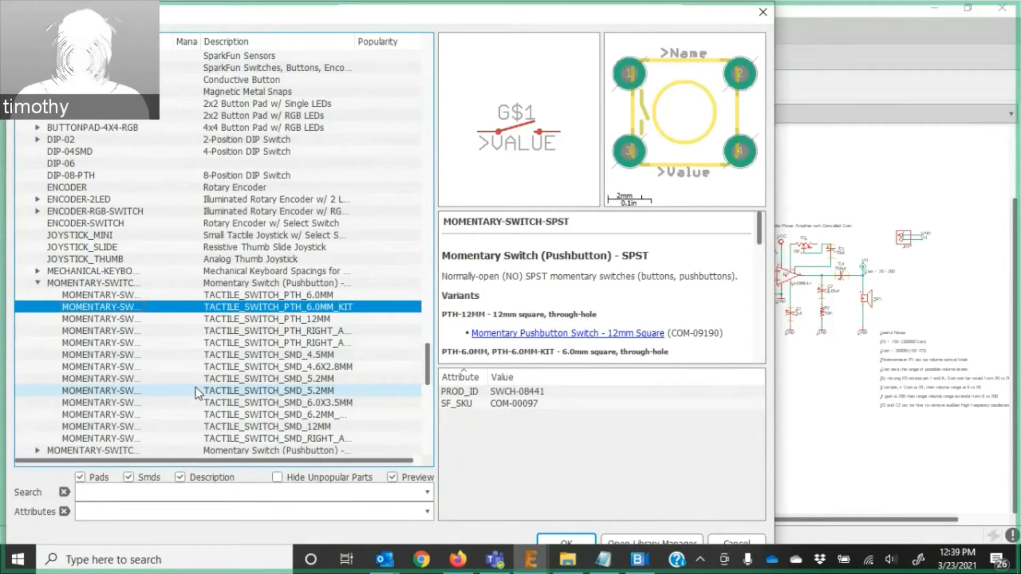
key("Return")
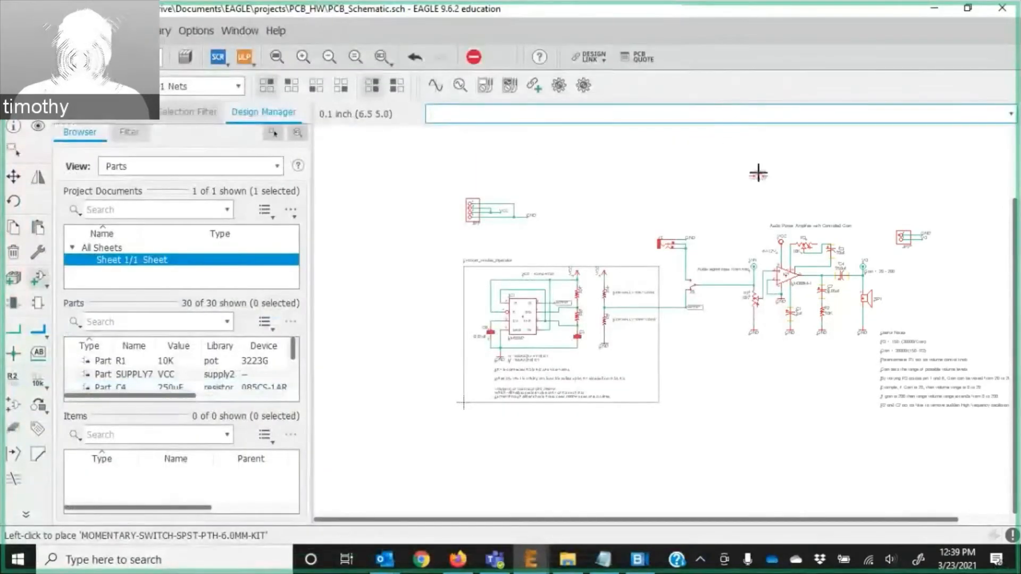
Place eight MOMENTARY-SWITCH-SPST-PTH-6.0MM-KIT switches in a vertical column above connector JP1 and finish adding parts.
scroll(647, 197, "up", 5)
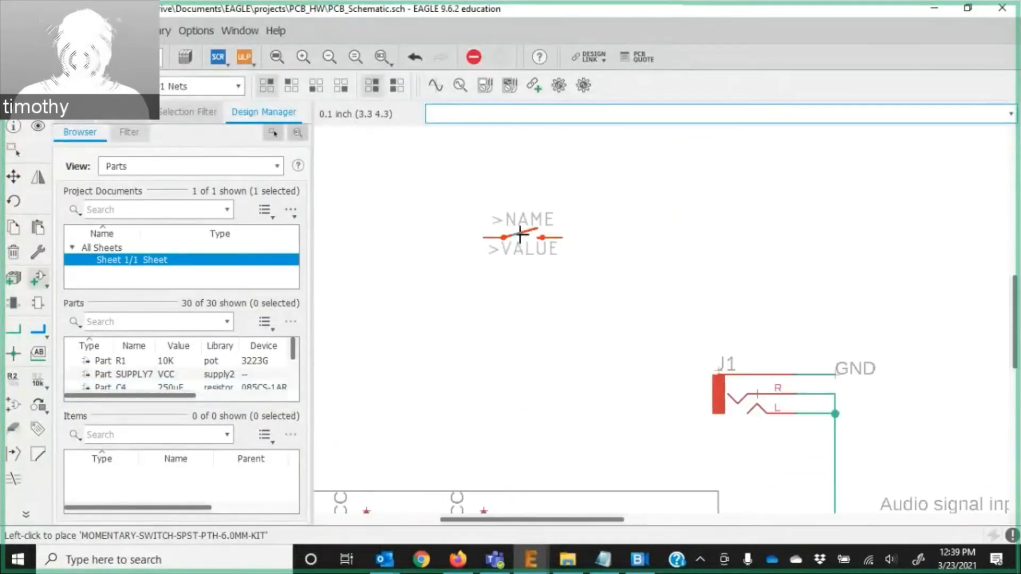
scroll(520, 233, "down", 4)
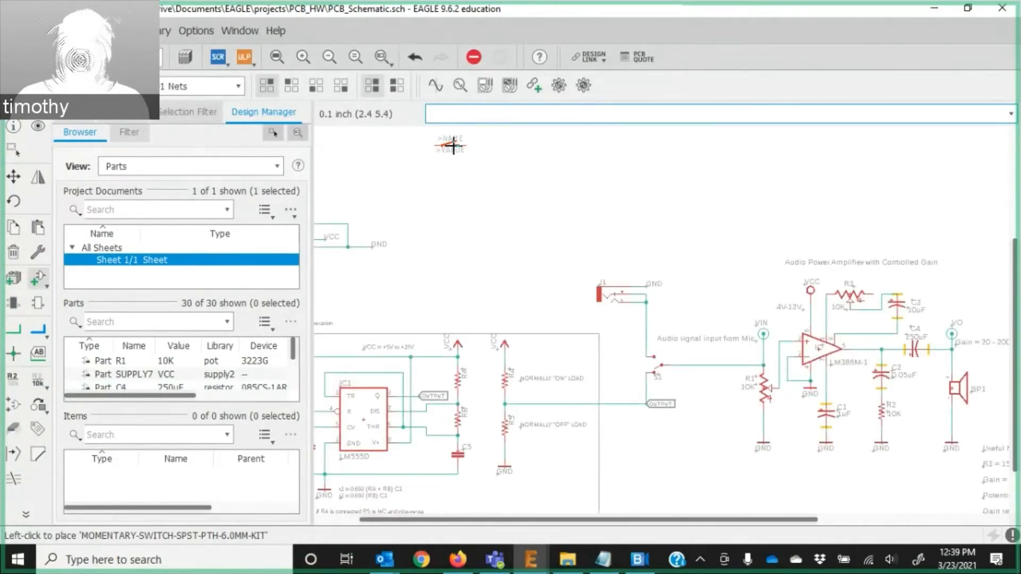
scroll(452, 154, "down", 5)
scroll(445, 213, "up", 5)
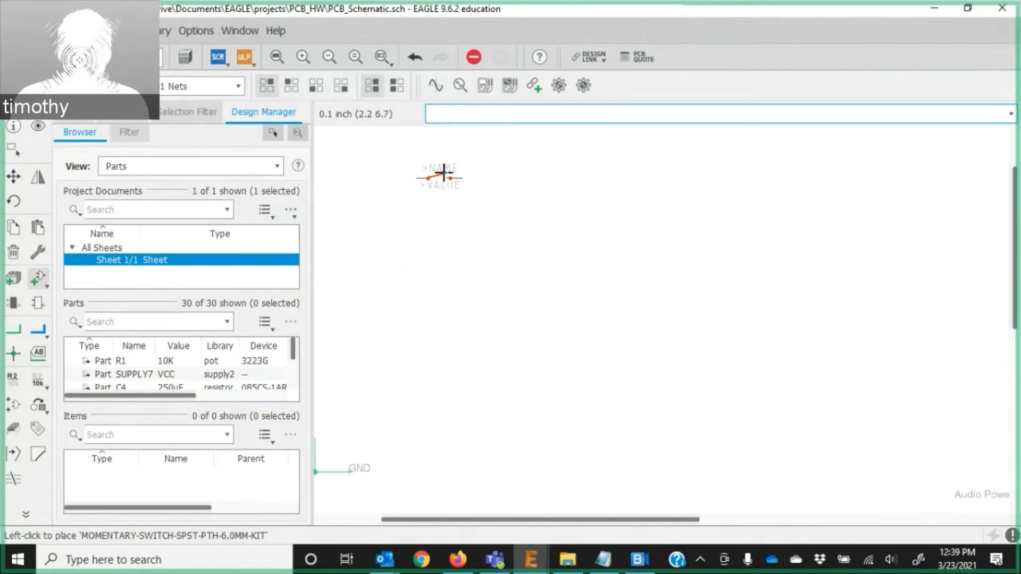
left_click(439, 179)
left_click(437, 201)
left_click(437, 234)
left_click(437, 270)
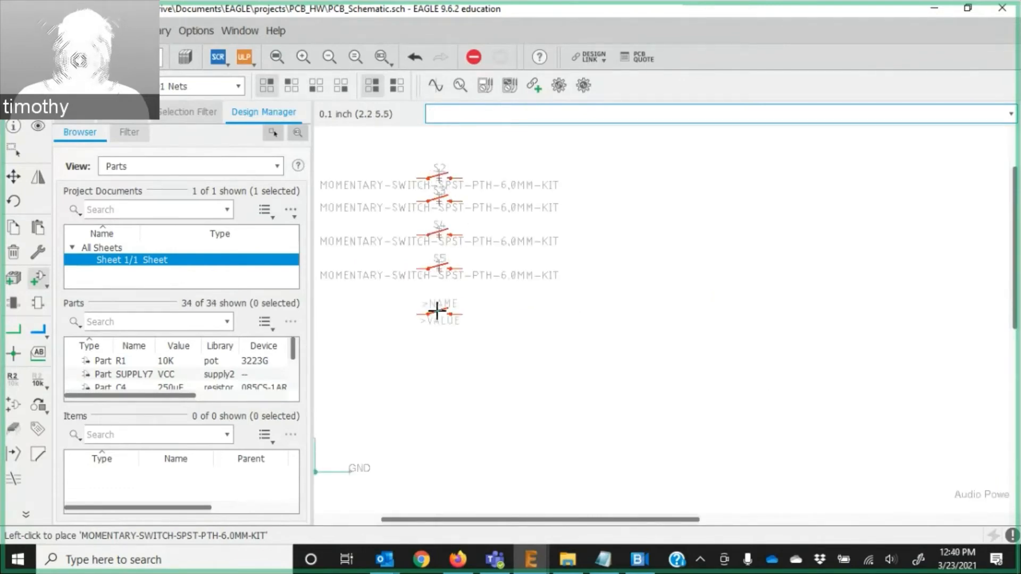
left_click(437, 302)
left_click(438, 337)
left_click(436, 371)
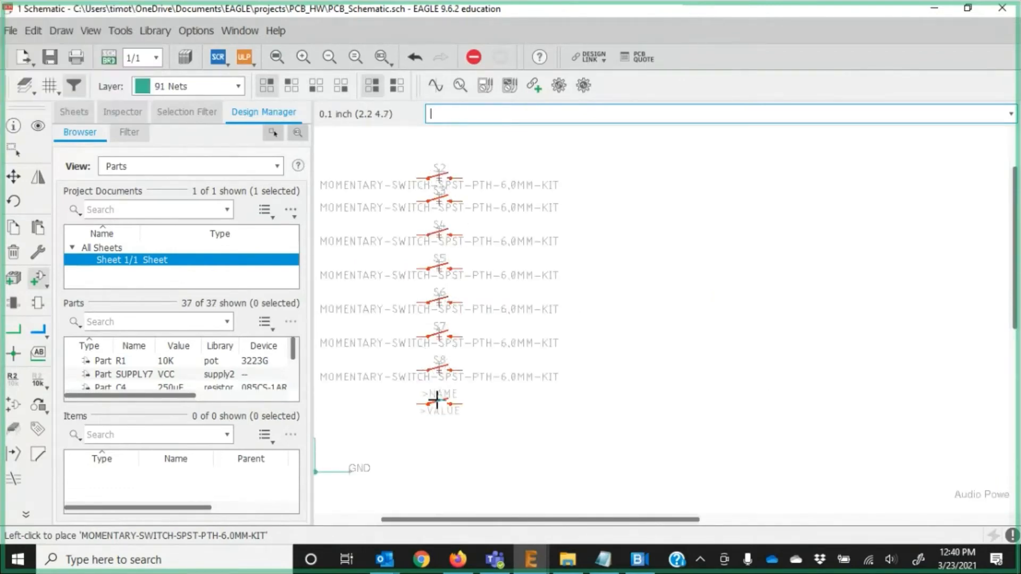
left_click(436, 404)
scroll(439, 455, "down", 2)
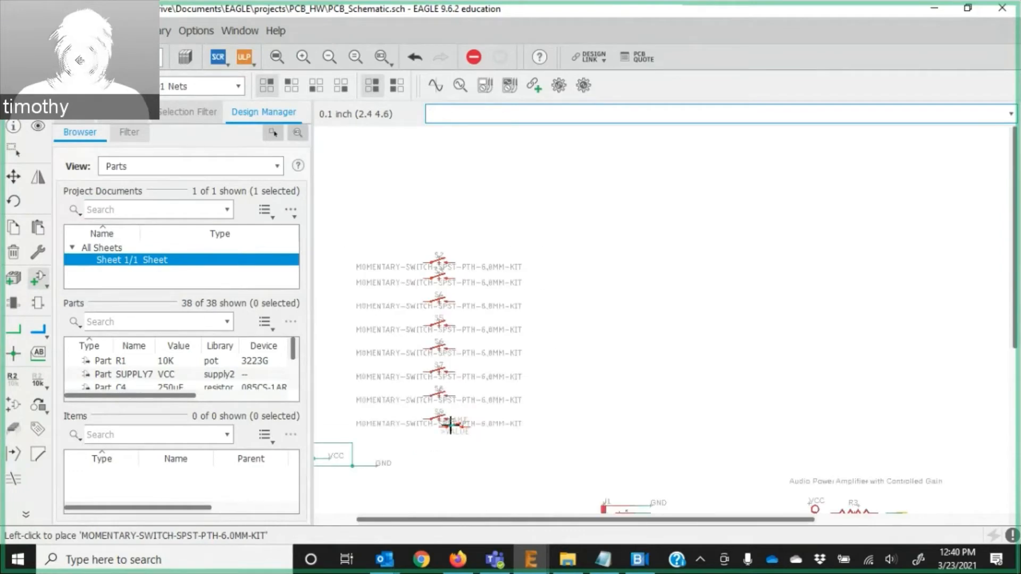
key("Escape")
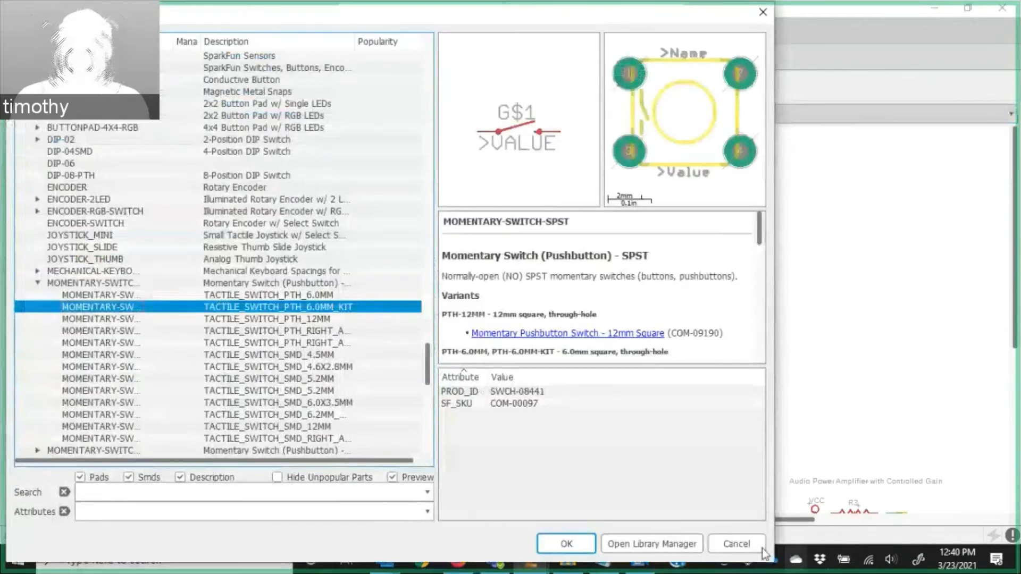
left_click(736, 542)
Move switch S2 slightly upward so that its spacing to S3 matches the rest of the switch column.
scroll(436, 264, "up", 5)
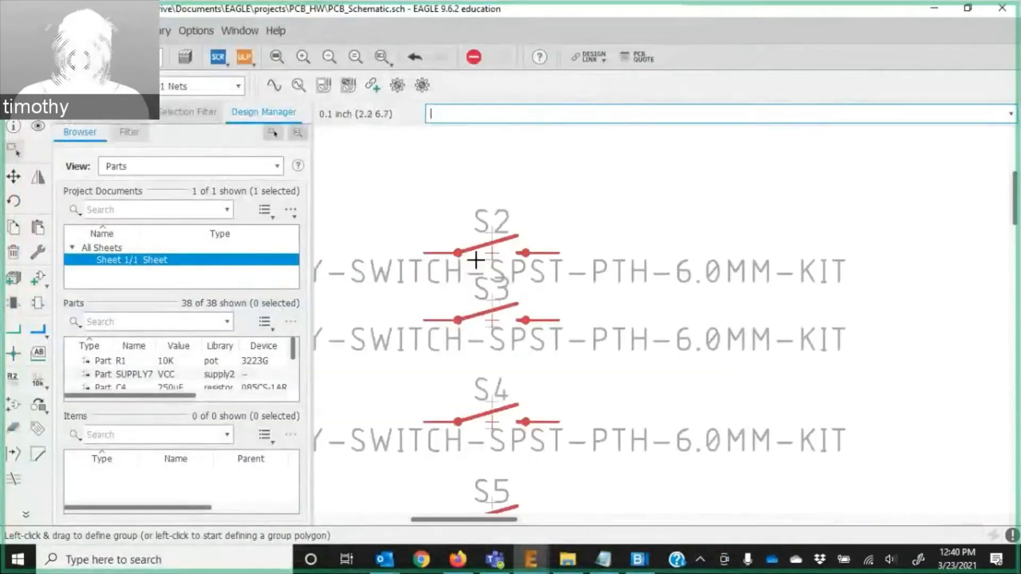
left_click(14, 177)
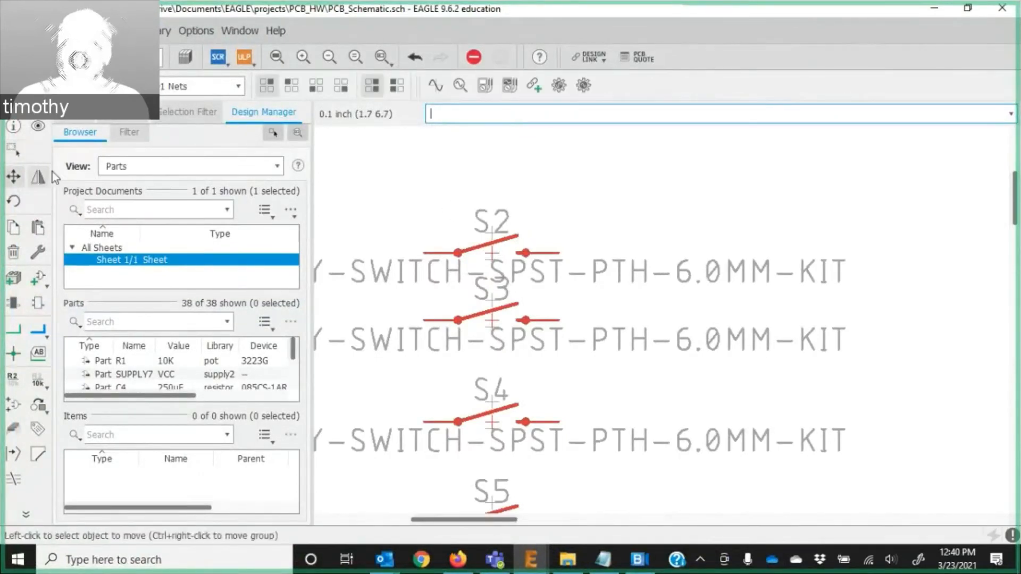
left_click(490, 254)
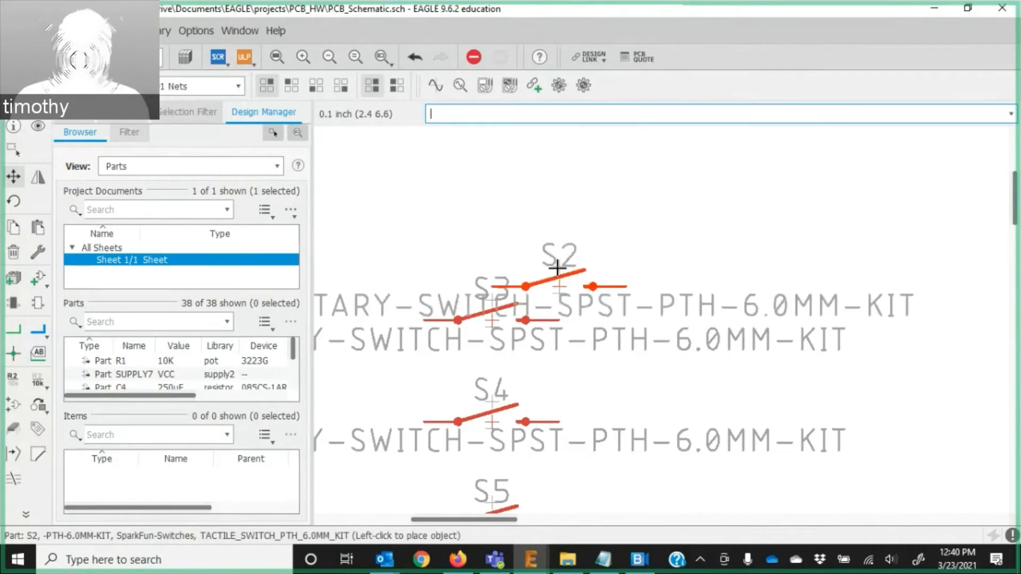
left_click(490, 201)
left_click(480, 230)
scroll(602, 299, "down", 5)
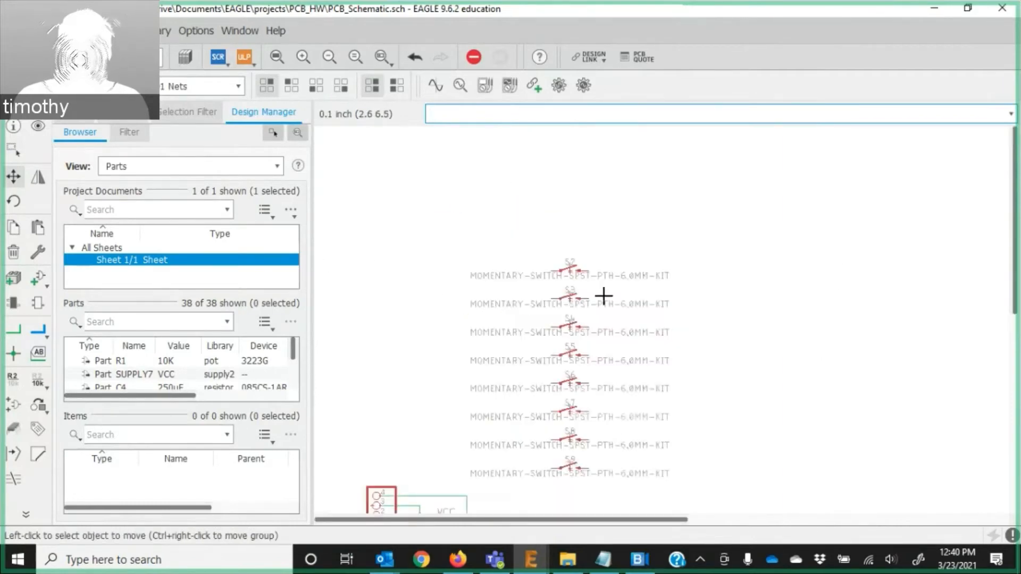
Copy the VCC supply symbol above resistor RA and place the copy just above and left of switch S2.
scroll(595, 461, "up", 5)
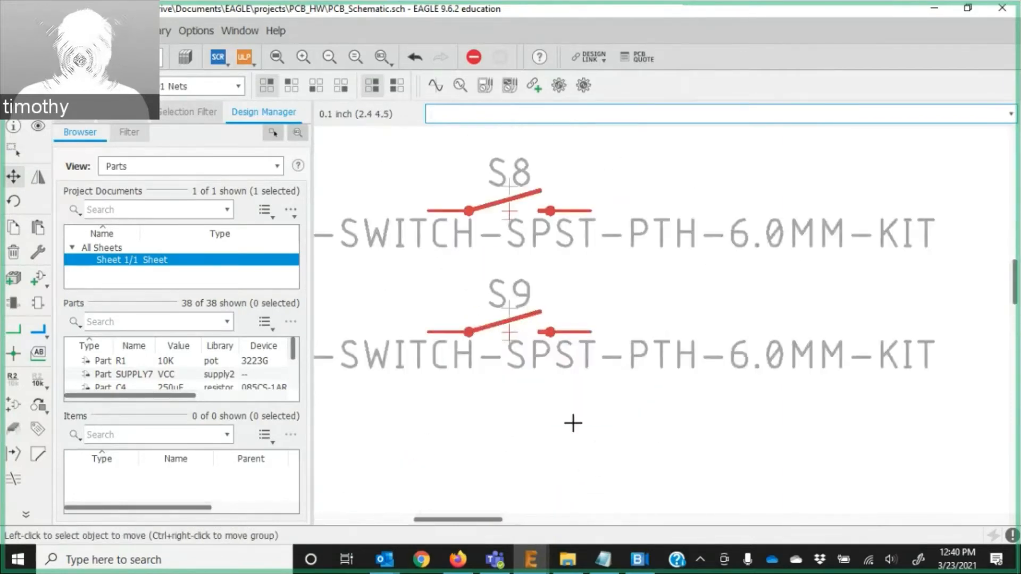
scroll(572, 422, "down", 4)
middle_click_drag(595, 440, 596, 291)
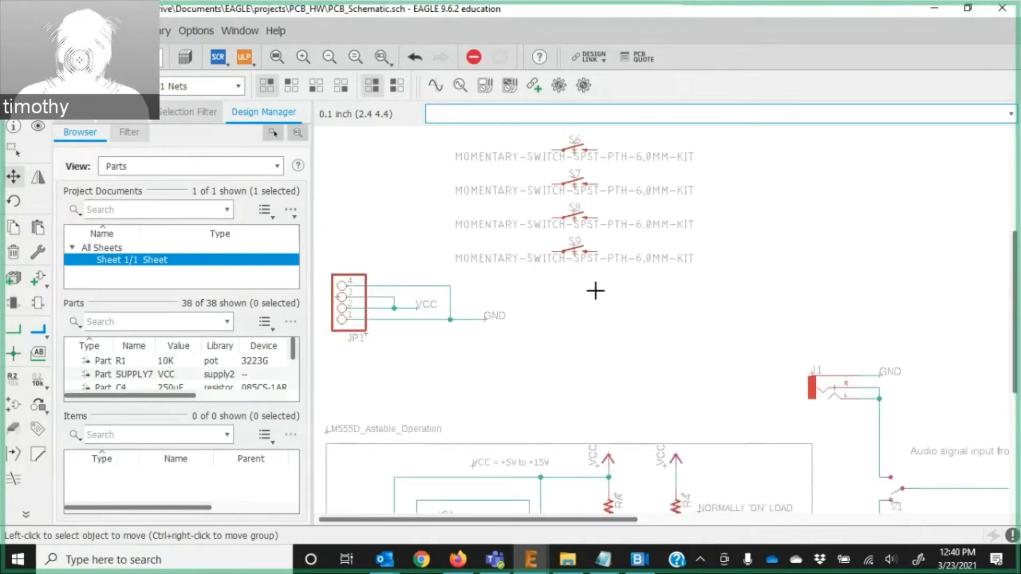
scroll(596, 289, "down", 3)
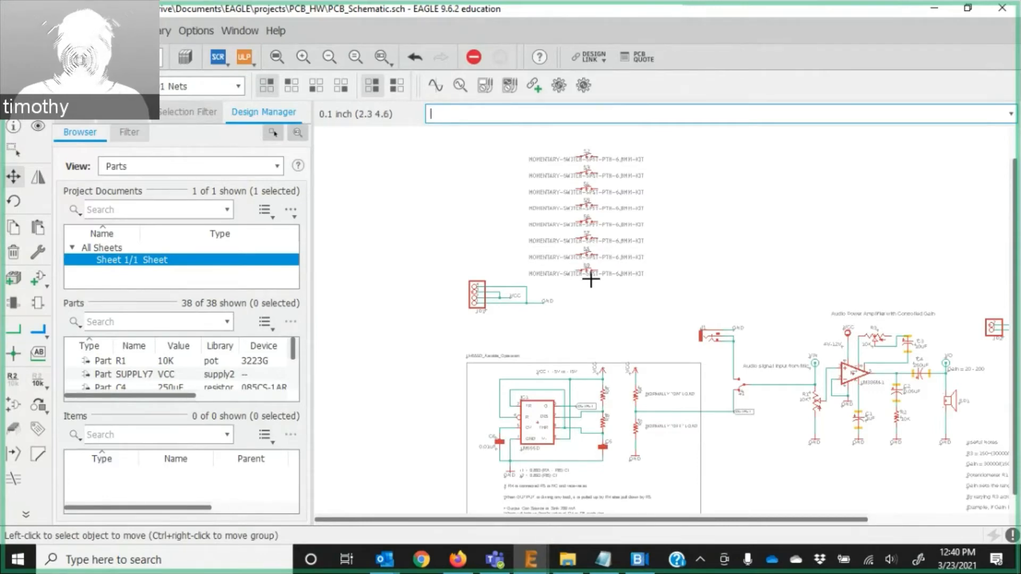
scroll(588, 386, "up", 5)
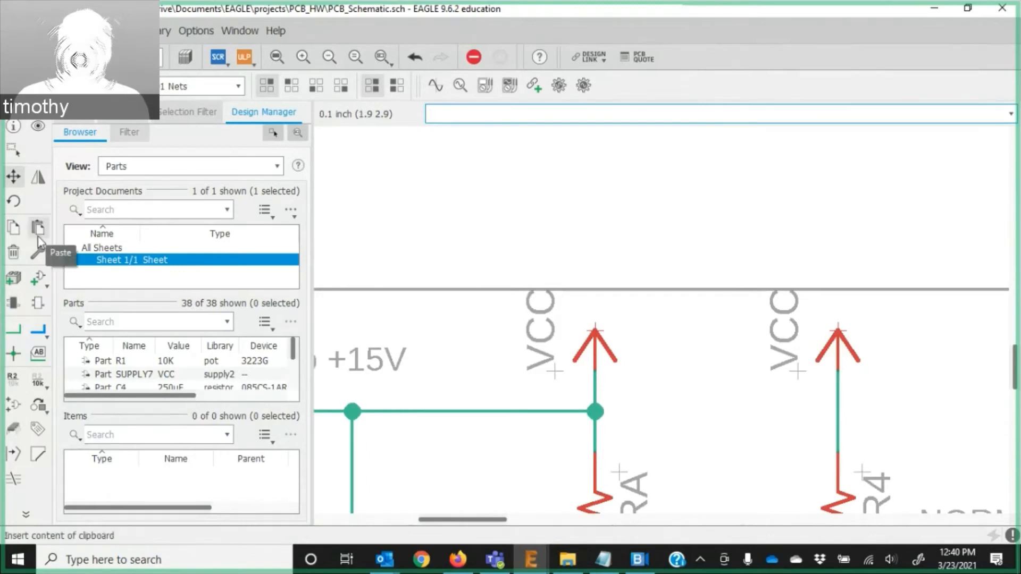
left_click(13, 229)
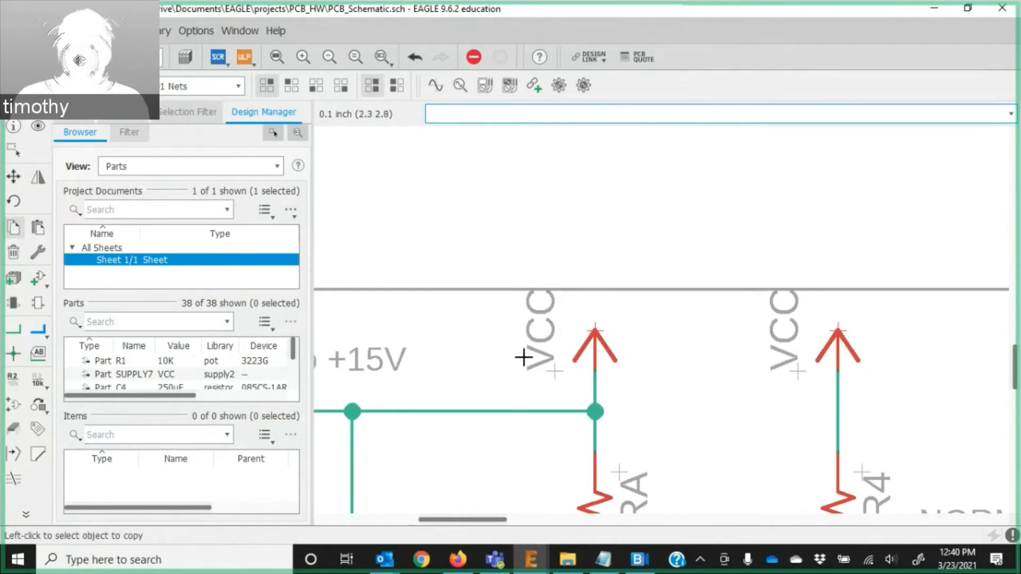
left_click(595, 329)
scroll(599, 346, "down", 6)
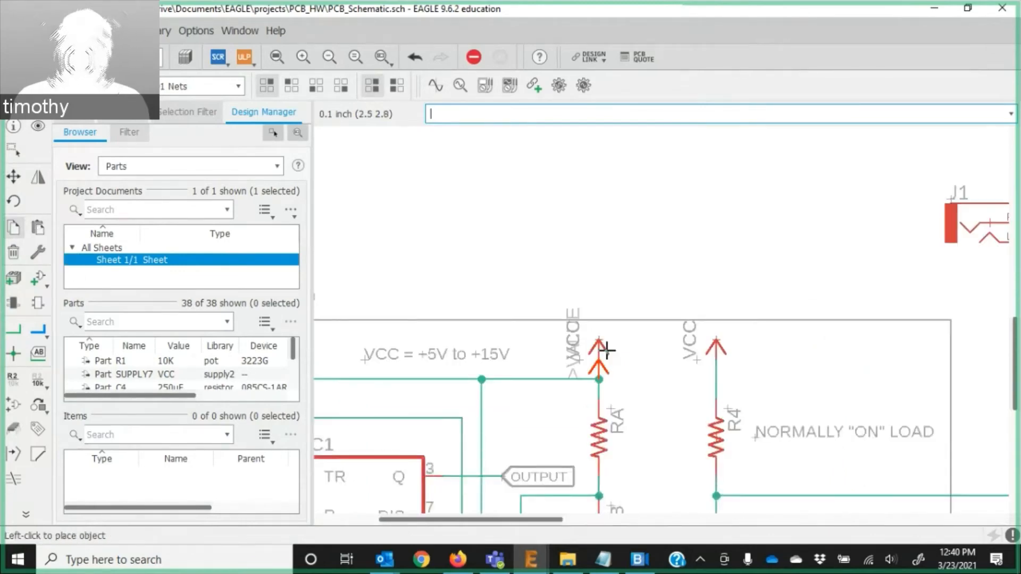
scroll(630, 287, "up", 4)
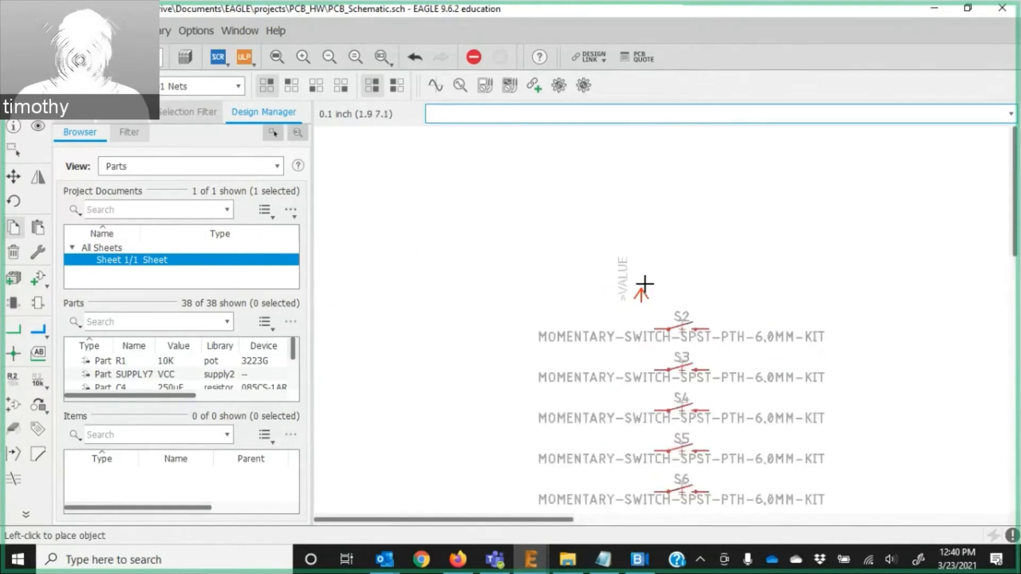
left_click(643, 277)
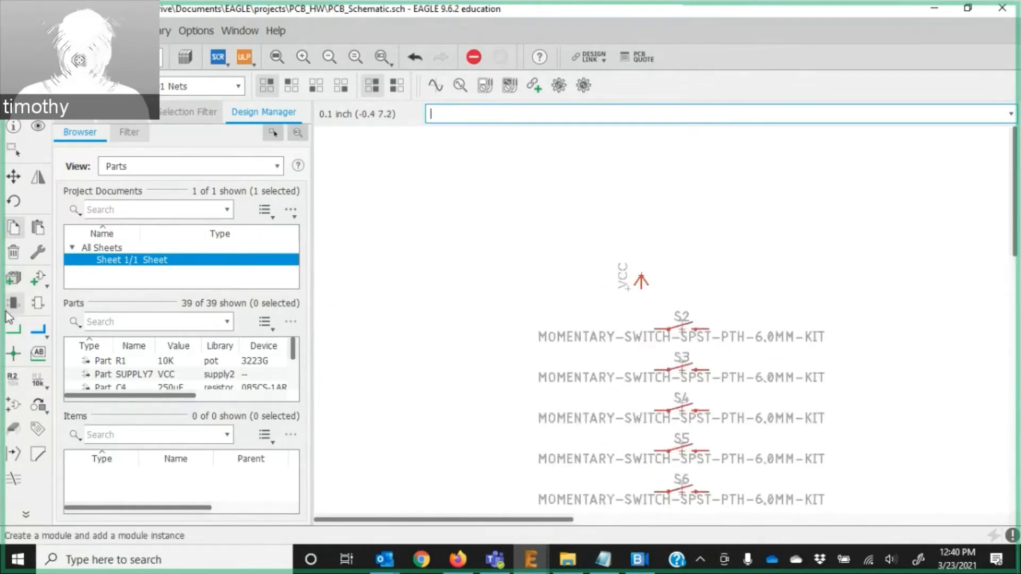
Draw a net wire from the copied VCC symbol to the left contact of switch S2.
left_click(13, 329)
left_click(641, 287)
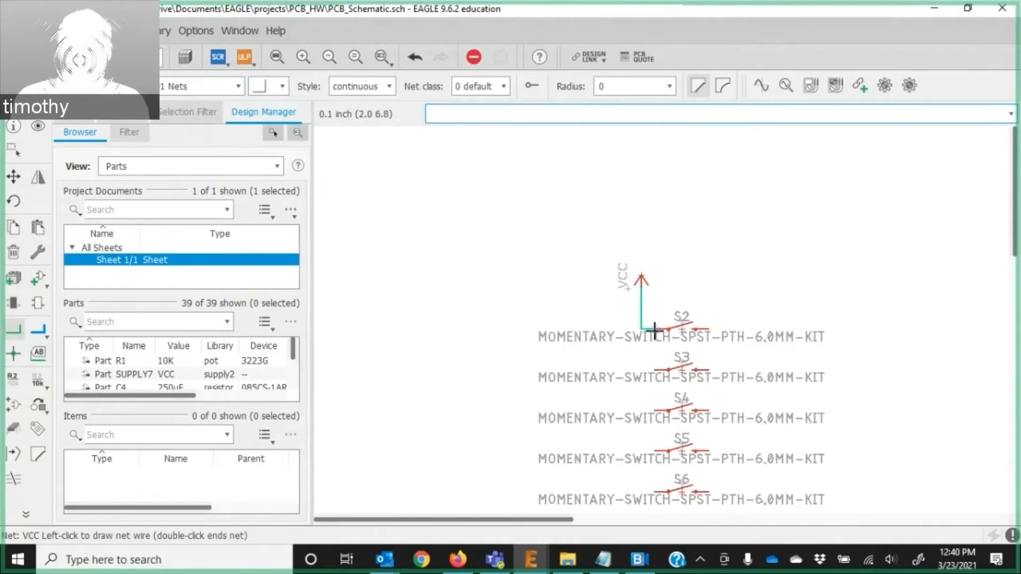
scroll(651, 330, "up", 5)
left_click(644, 350)
scroll(644, 350, "down", 3)
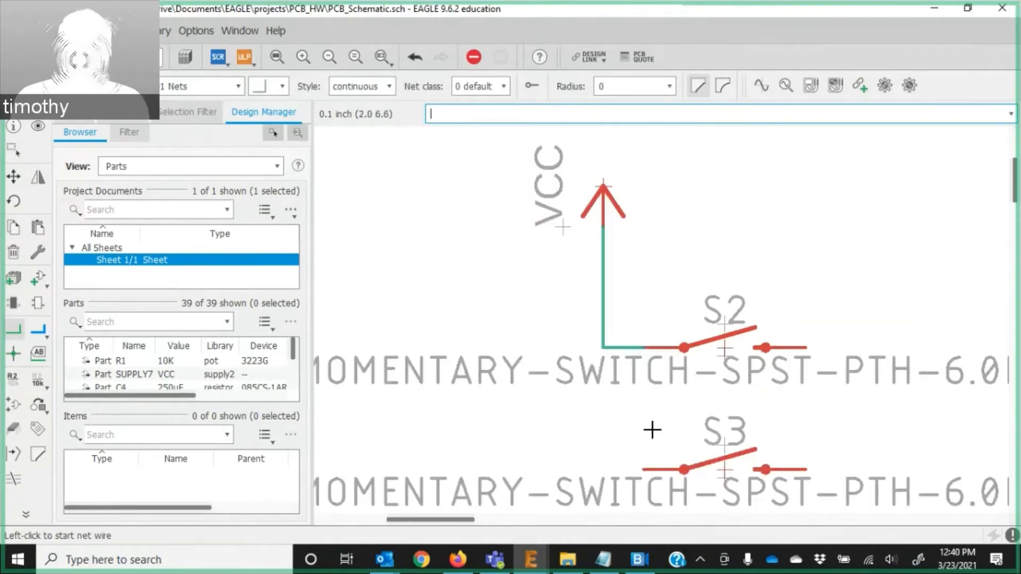
Extend the VCC net downward by wiring in the left contacts of switches S3 and S4.
left_click(644, 469)
left_click(604, 348)
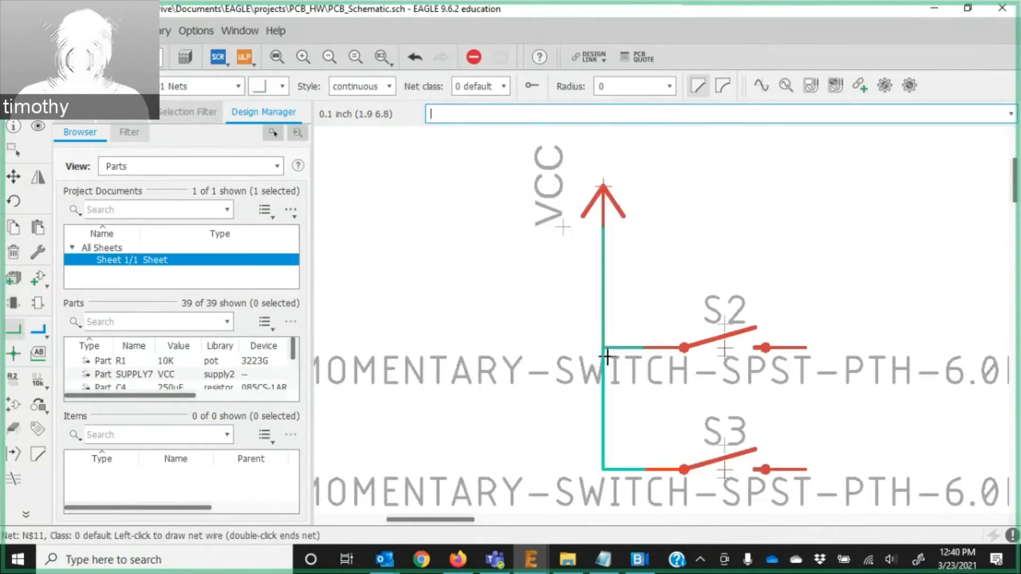
scroll(656, 458, "down", 3)
scroll(645, 455, "up", 3)
left_click(639, 454)
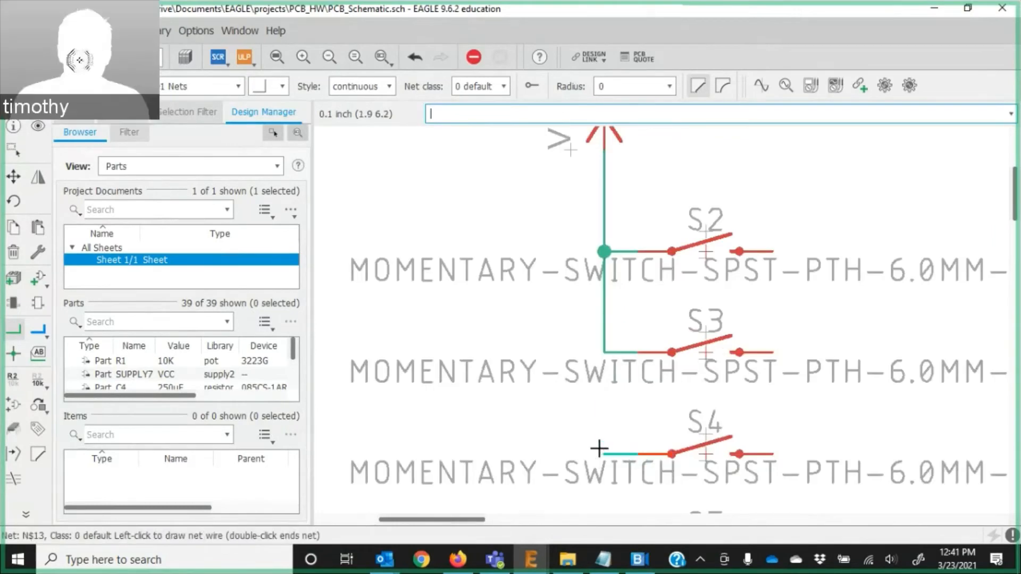
left_click(603, 352)
Run a net wire from the left contact of switch S9 up to the VCC line's corner at S4.
scroll(645, 486, "down", 3)
scroll(645, 485, "up", 4)
scroll(648, 280, "down", 5)
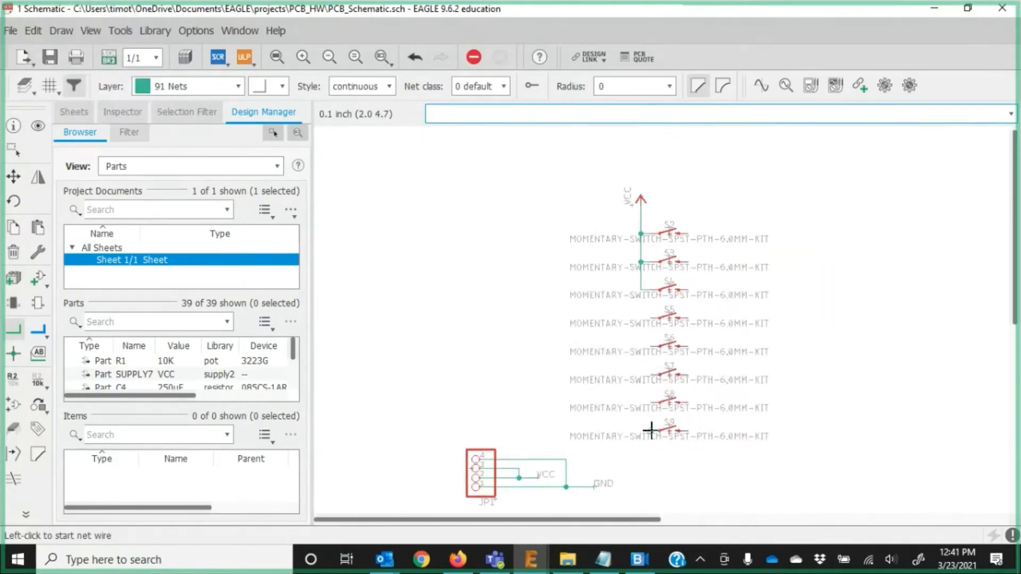
left_click(641, 430)
scroll(641, 292, "up", 4)
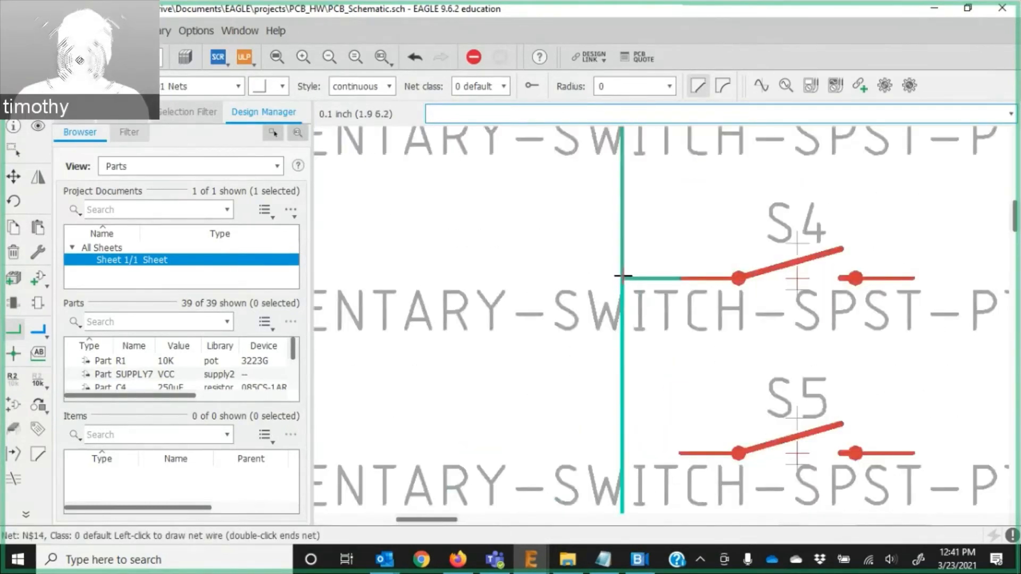
left_click(641, 291)
Connect the left contacts of the intermediate switches S5 to S8 to the vertical VCC line with short net wires.
scroll(641, 291, "down", 2)
left_click(640, 483)
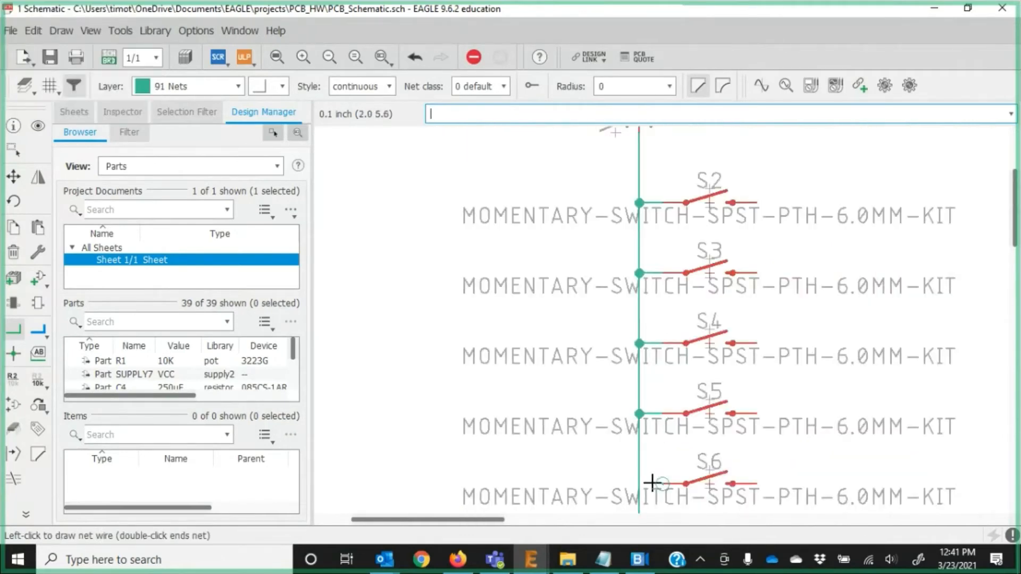
left_click(662, 484)
scroll(665, 494, "down", 3)
scroll(669, 508, "up", 5)
left_click(611, 439)
left_click(565, 439)
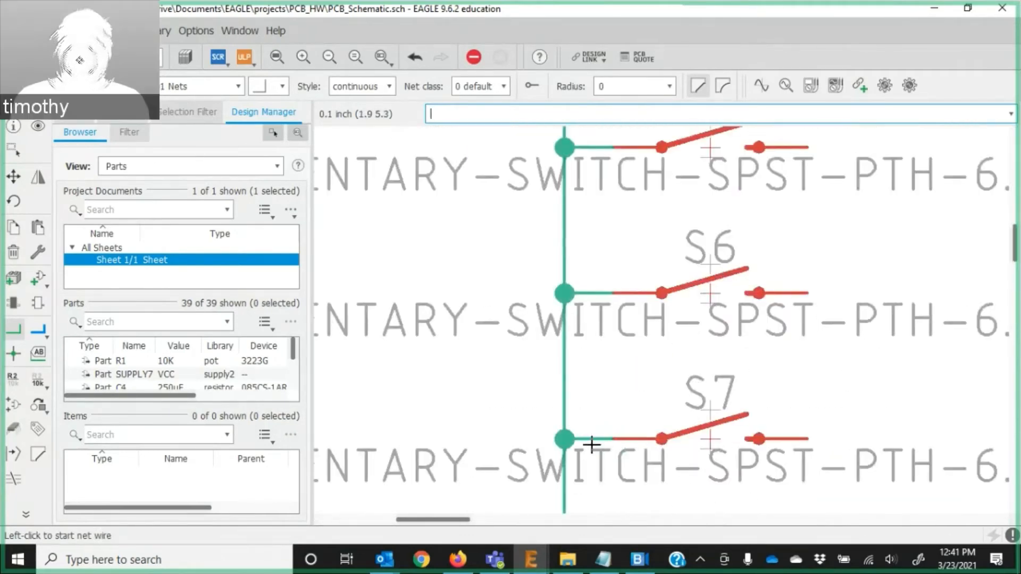
scroll(611, 457, "down", 4)
scroll(607, 488, "up", 5)
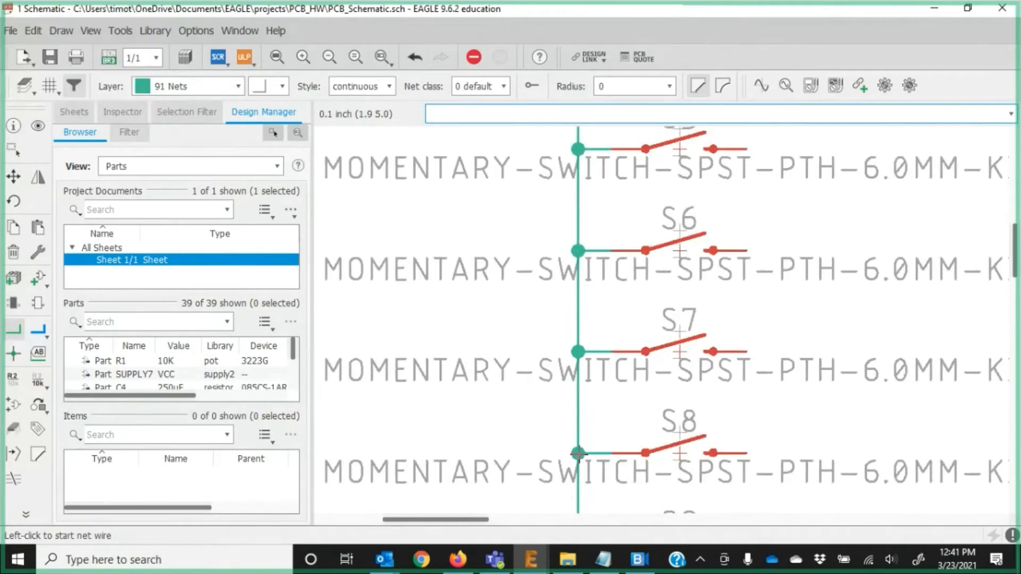
scroll(686, 396, "down", 4)
Copy resistor RA from the timer circuit and place the copy horizontally at the right contact of switch S2.
scroll(816, 417, "down", 5)
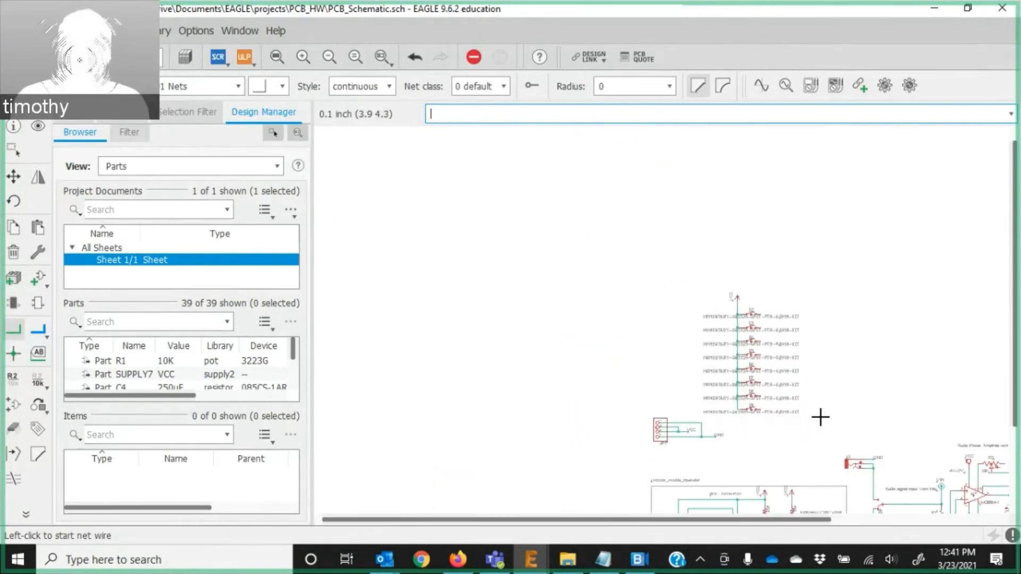
scroll(614, 321, "up", 6)
scroll(614, 321, "down", 2)
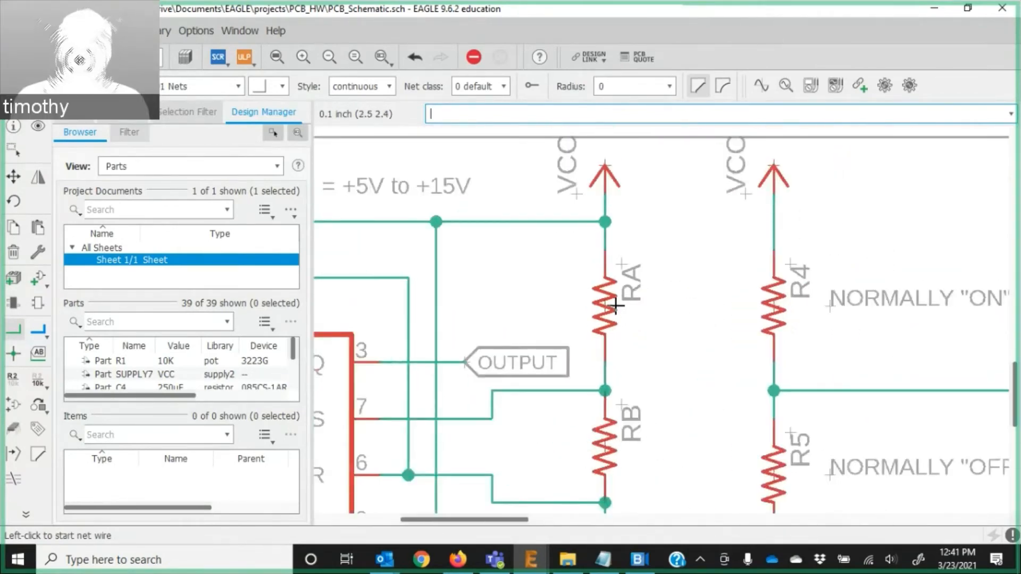
scroll(612, 309, "down", 1)
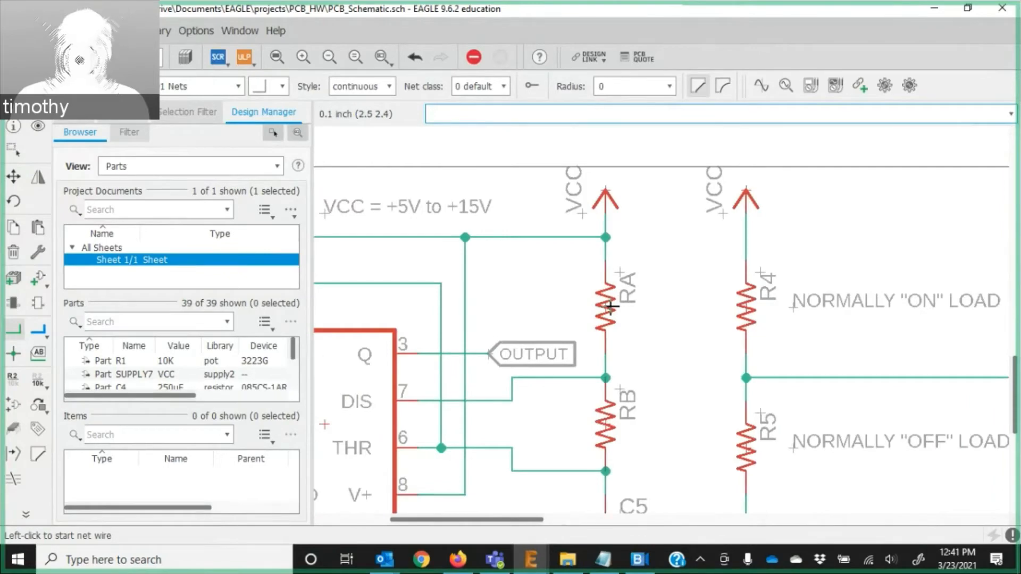
scroll(612, 307, "down", 5)
scroll(612, 307, "up", 3)
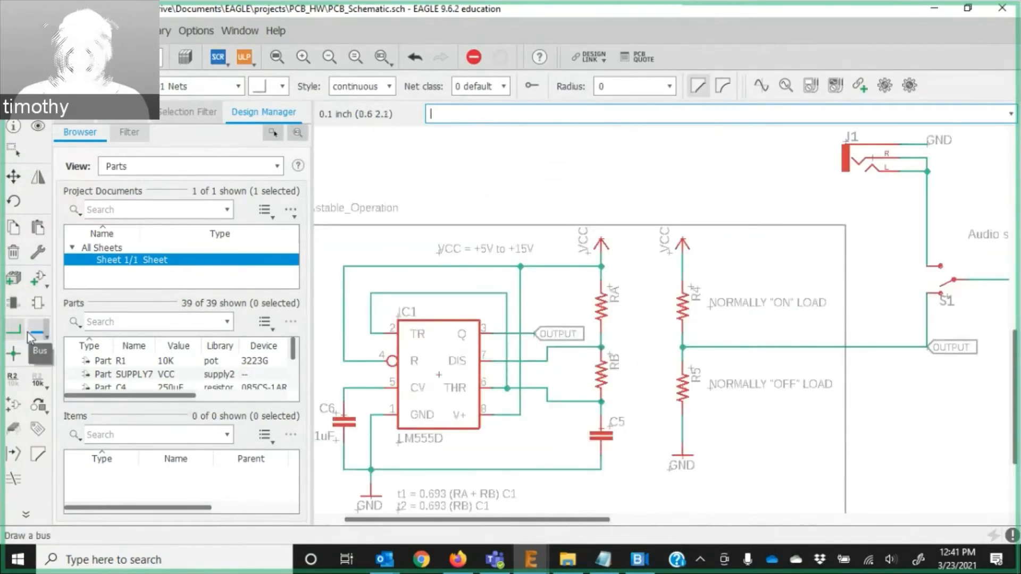
left_click(13, 227)
left_click(601, 303)
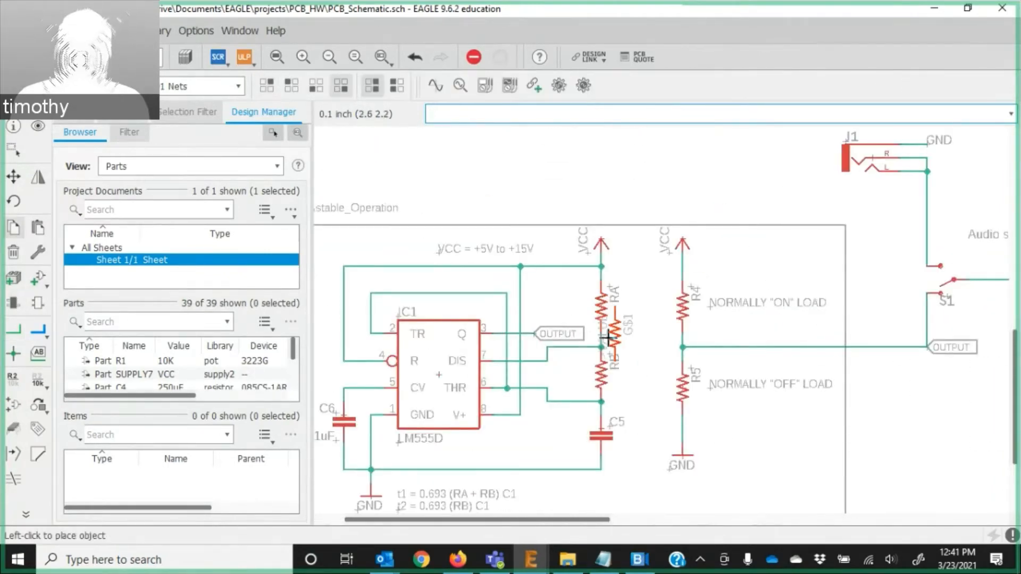
scroll(611, 223, "down", 4)
scroll(596, 213, "up", 4)
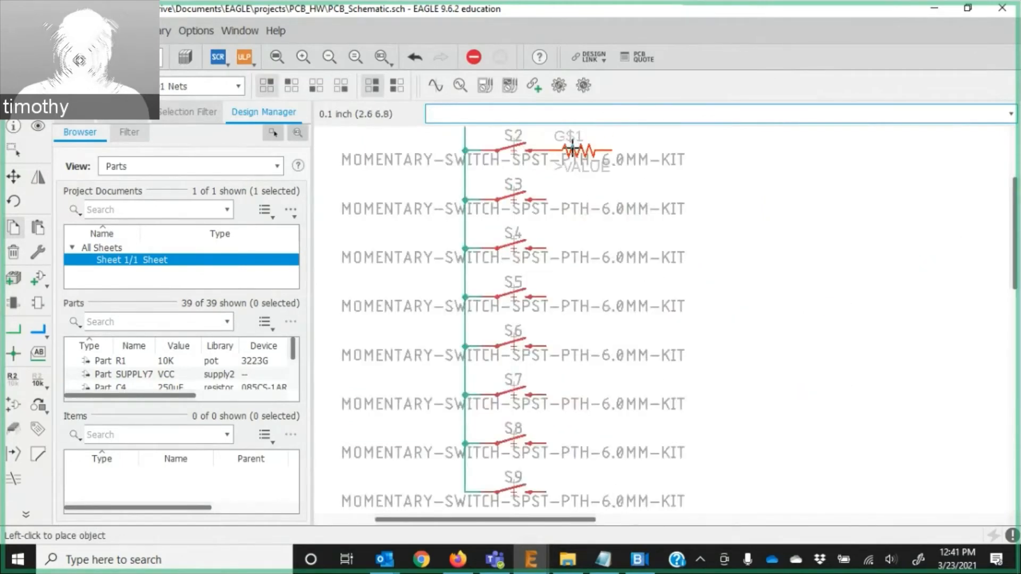
left_click(575, 147)
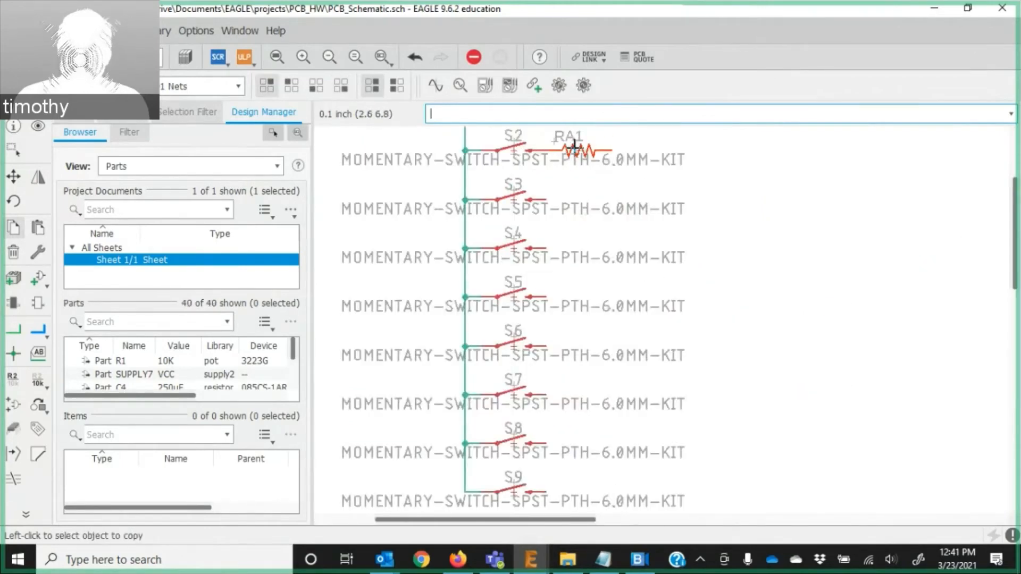
Copy resistor RA1 and place copies at the right contacts of switches S3, S4, S5 and S6.
left_click(14, 228)
left_click(554, 143)
left_click(602, 173)
left_click(577, 150)
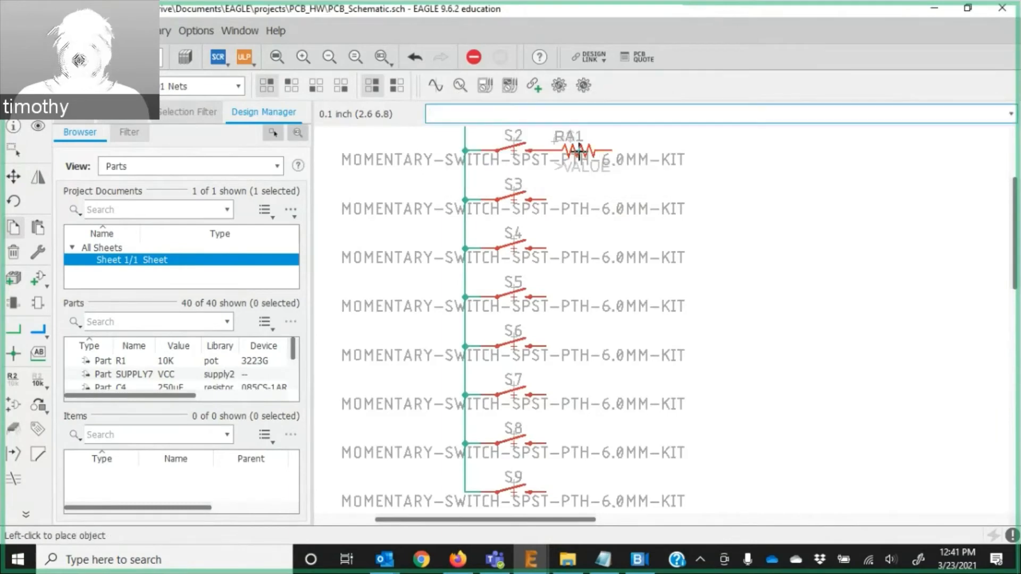
left_click(580, 201)
left_click(580, 201)
left_click(580, 249)
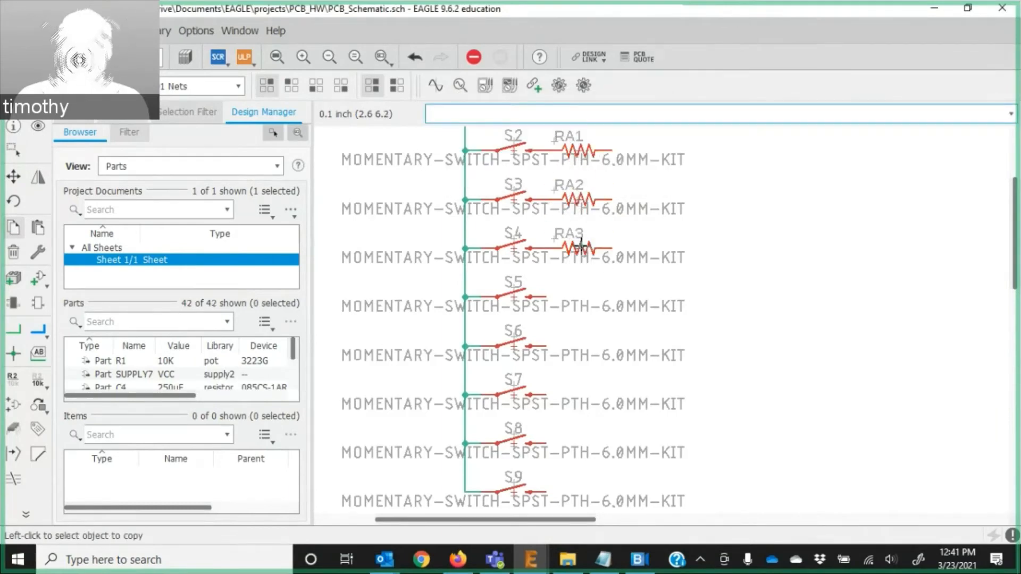
left_click(579, 249)
left_click(579, 296)
left_click(580, 297)
left_click(580, 345)
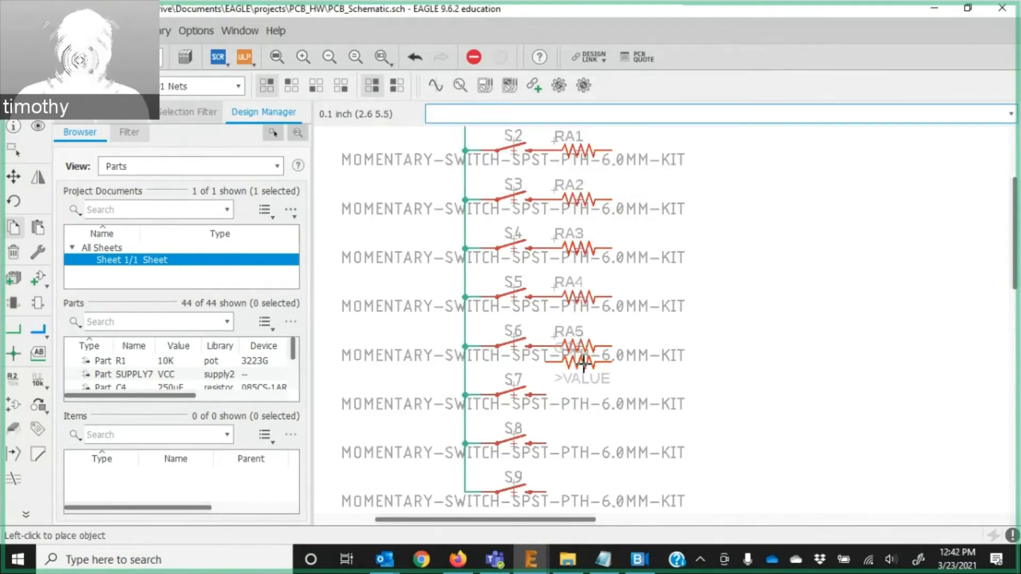
Copy the resistor onto the right contacts of the remaining switches S7, S8 and S9.
left_click(580, 345)
left_click(579, 394)
left_click(580, 395)
left_click(583, 442)
left_click(583, 441)
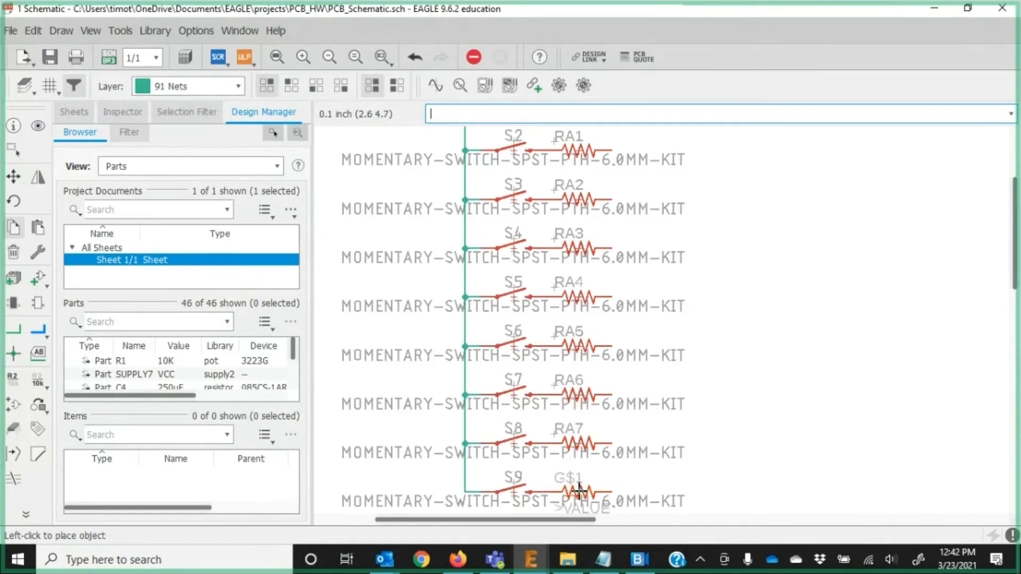
left_click(583, 490)
Check the resistor connections by moving RA1 away from switch S2 and placing it back at the contact.
scroll(606, 440, "down", 2)
scroll(600, 253, "up", 4)
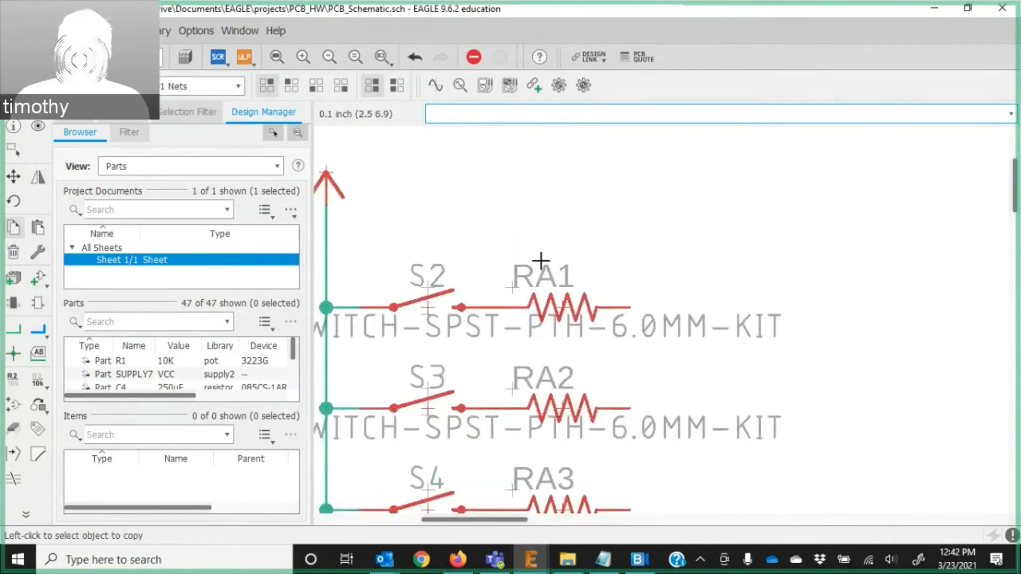
scroll(549, 257, "down", 3)
scroll(556, 464, "up", 4)
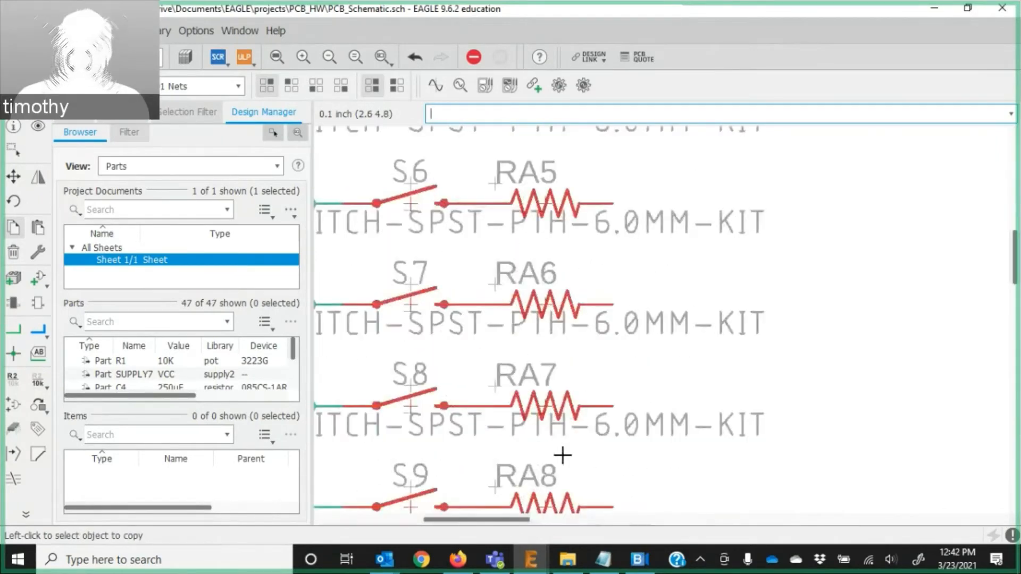
scroll(558, 456, "down", 3)
middle_click_drag(670, 397, 676, 322)
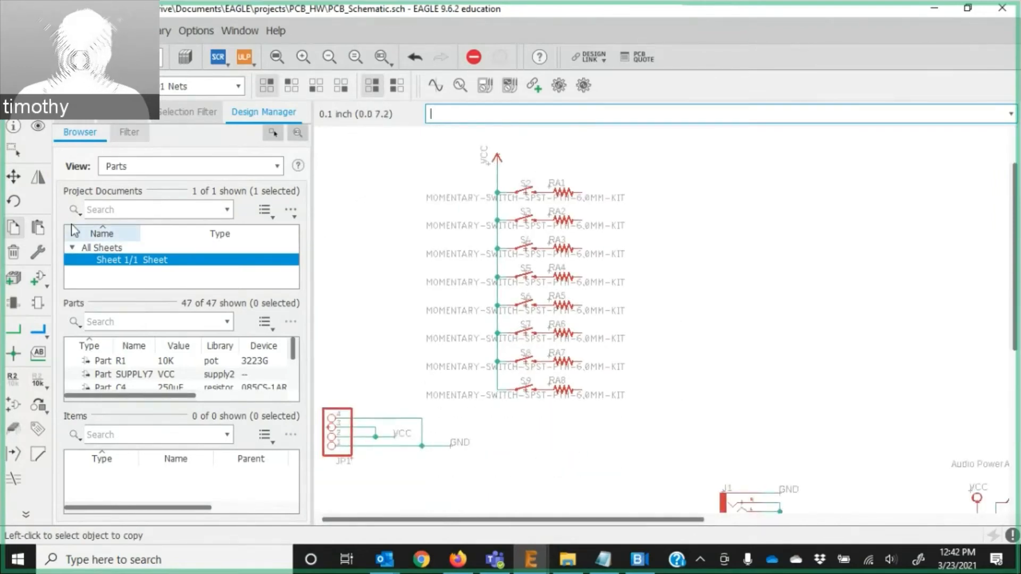
left_click(14, 177)
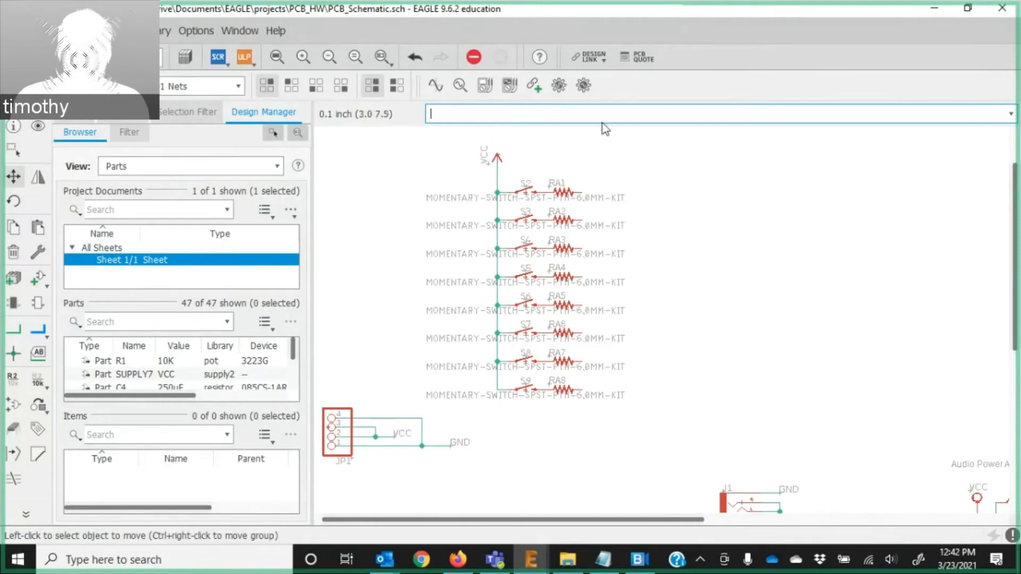
scroll(555, 168, "up", 5)
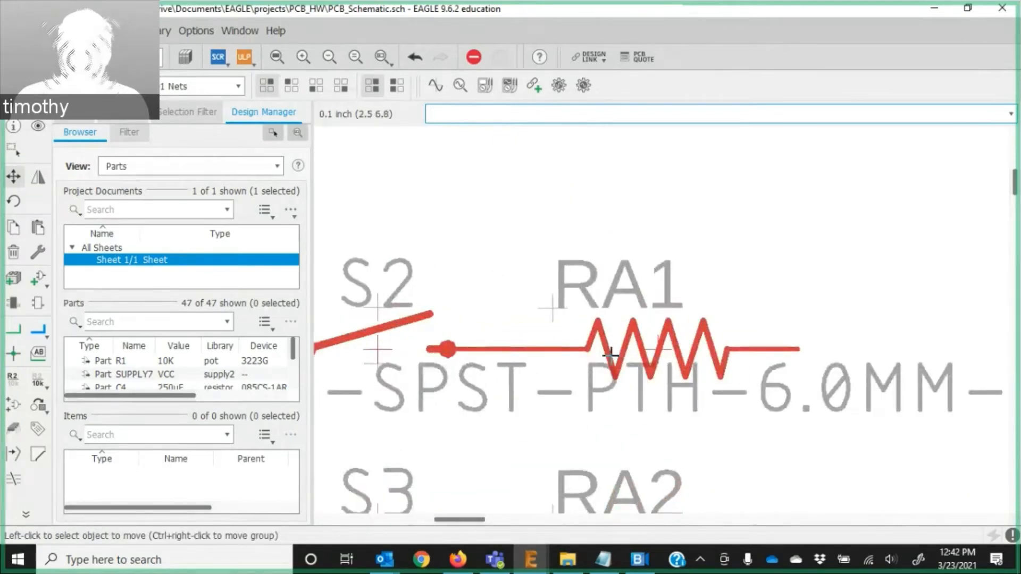
left_click(658, 348)
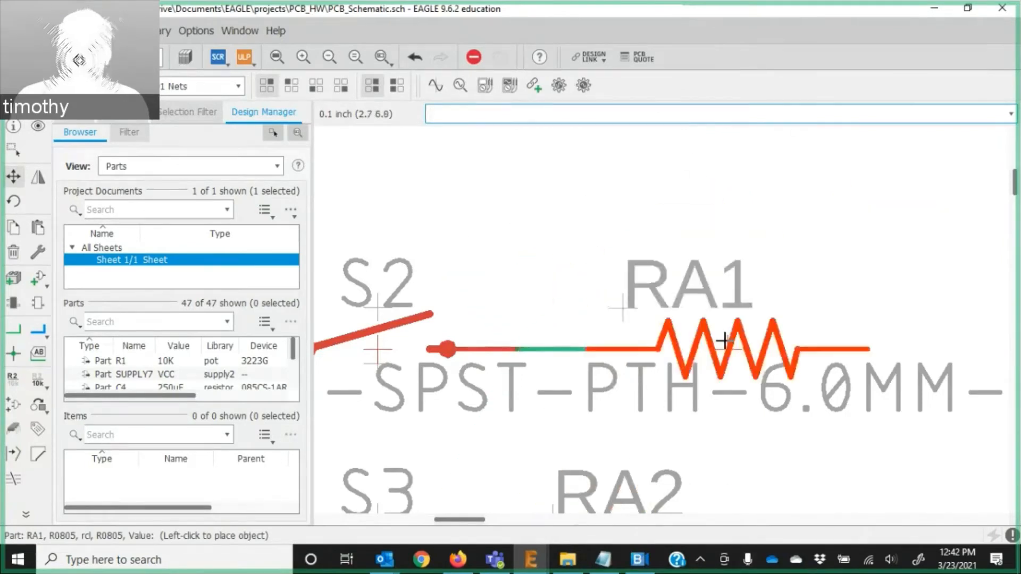
left_click(652, 351)
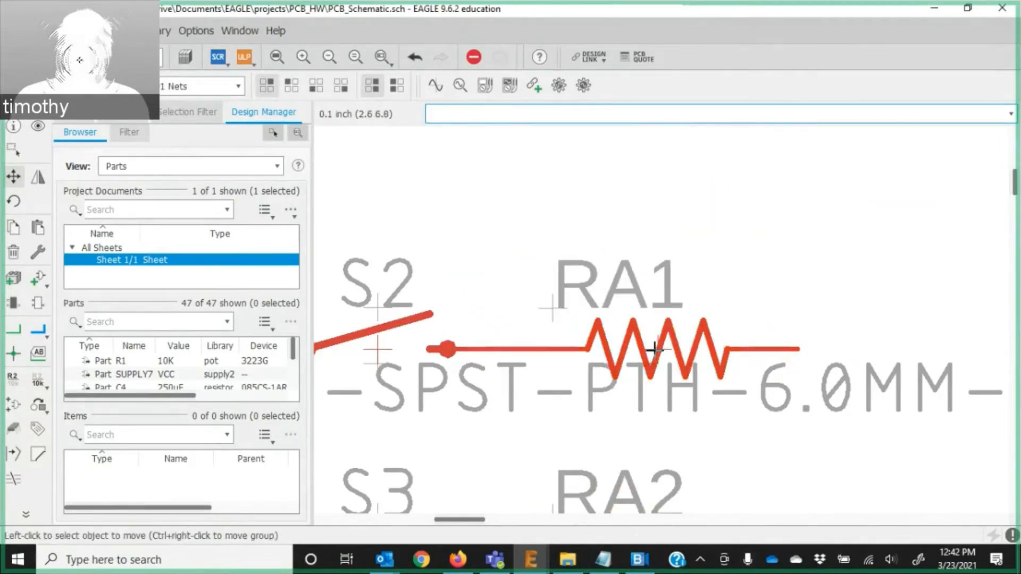
scroll(690, 329, "down", 8)
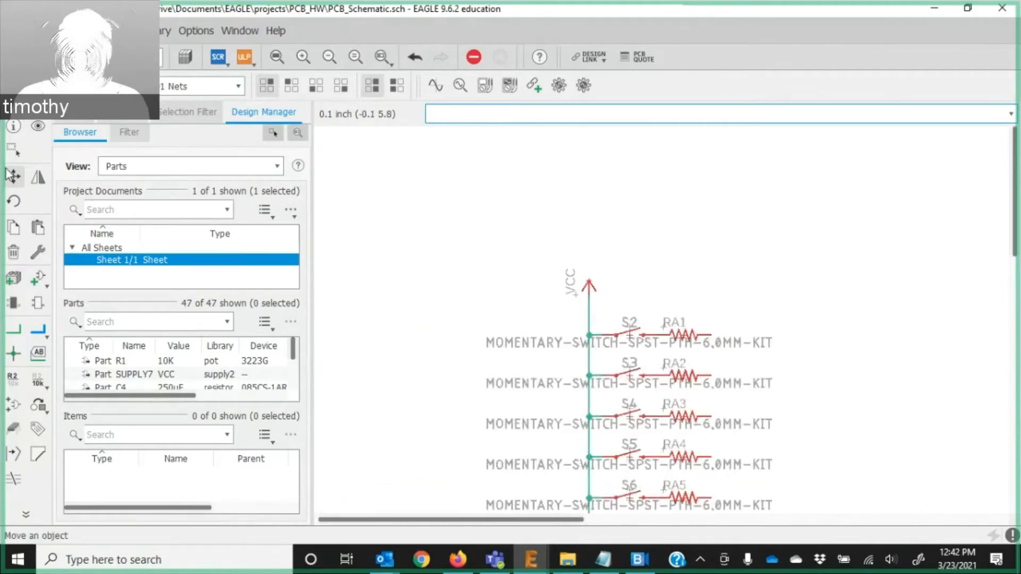
Draw a net wire joining the right ends of resistors RA1, RA2 and RA3.
left_click(19, 330)
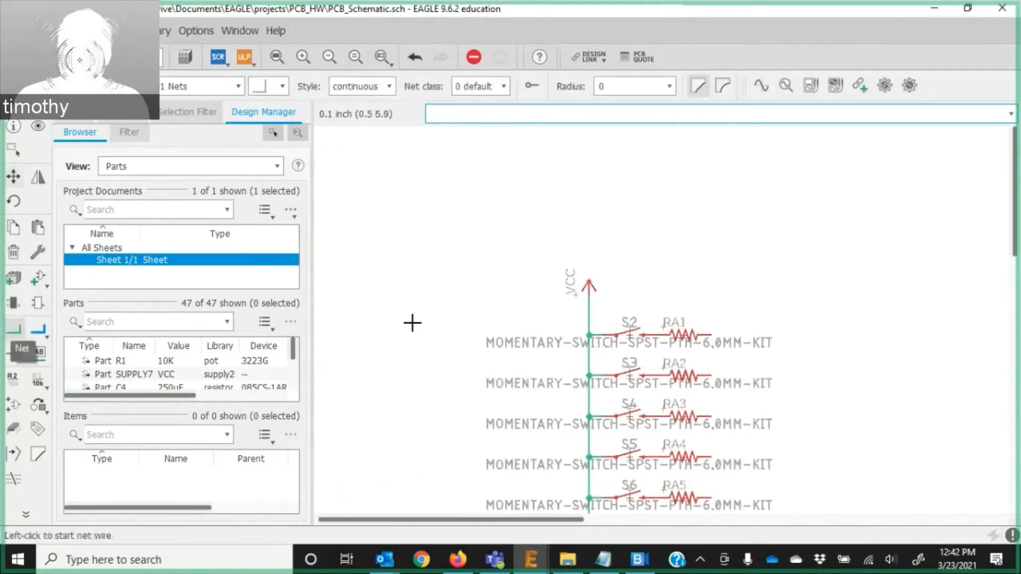
left_click(710, 334)
left_click(710, 376)
left_click(712, 376)
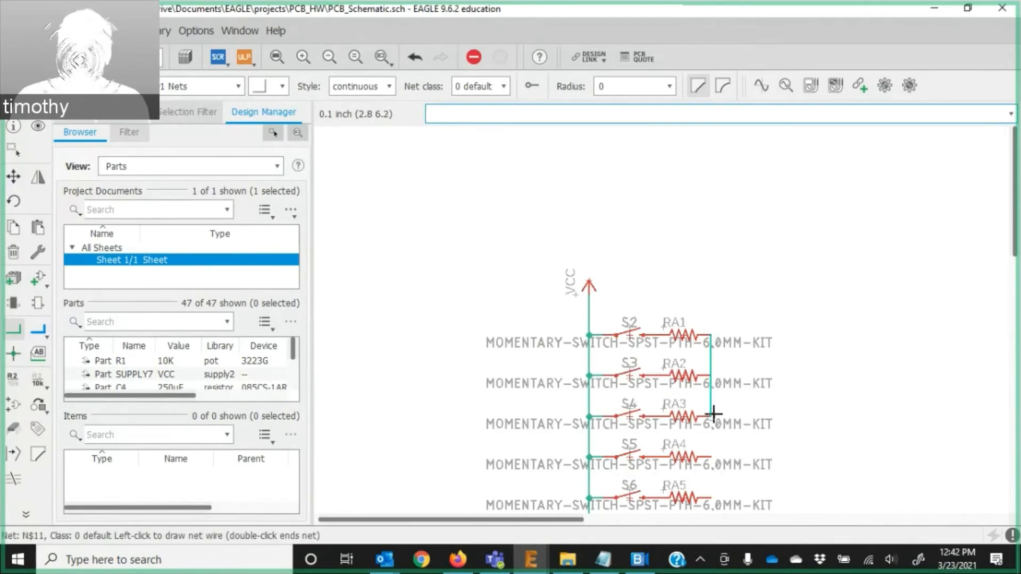
left_click(712, 415)
Extend the common net from RA3 down the right ends of resistors RA4 to RA7.
scroll(719, 449, "down", 8)
scroll(721, 488, "up", 10)
scroll(737, 213, "down", 3)
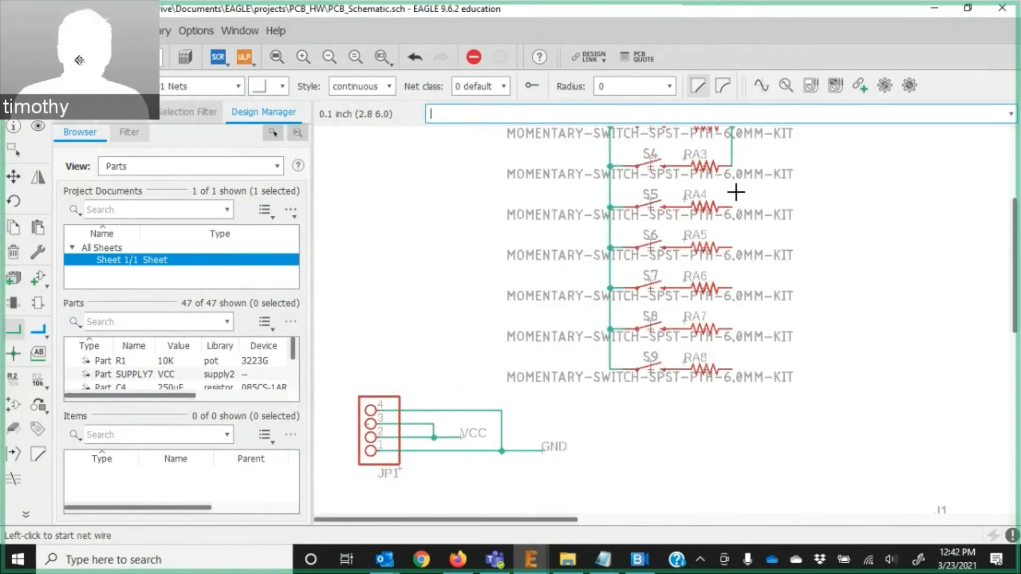
scroll(736, 191, "up", 4)
left_click(728, 139)
left_click(729, 223)
left_click(729, 307)
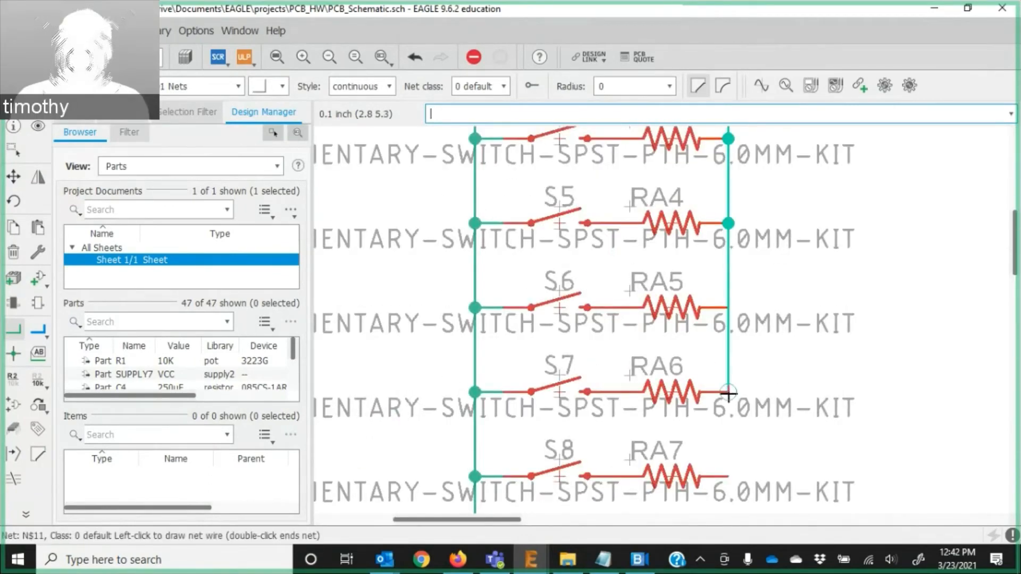
left_click(731, 477)
Wire the right end of RA7 to the right end of RA8 to complete the common resistor line.
scroll(732, 478, "down", 5)
middle_click_drag(751, 487, 767, 129)
scroll(767, 128, "up", 1)
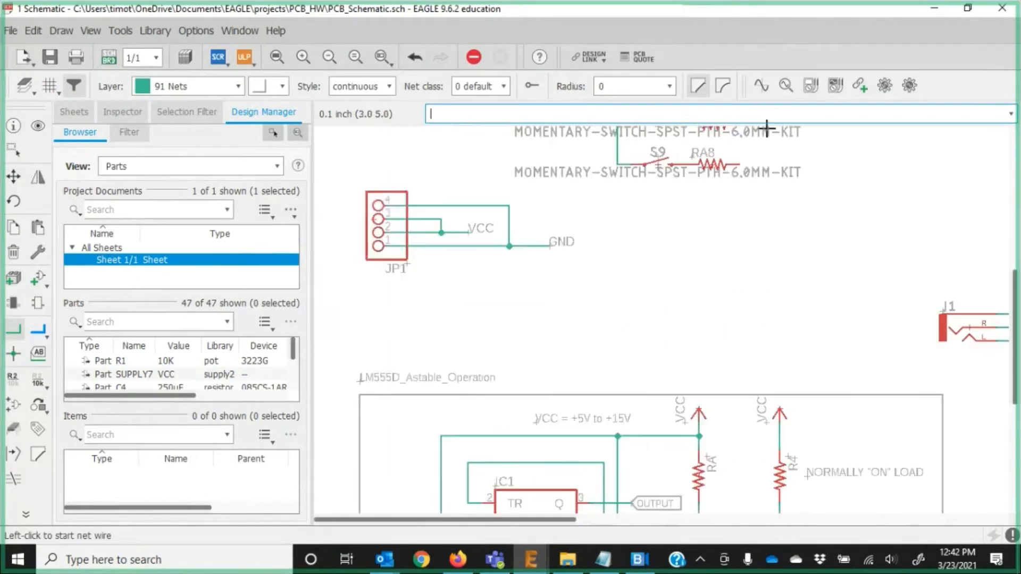
scroll(747, 162, "up", 6)
middle_click_drag(745, 162, 741, 315)
left_click(703, 195)
left_click(707, 311)
scroll(714, 313, "down", 9)
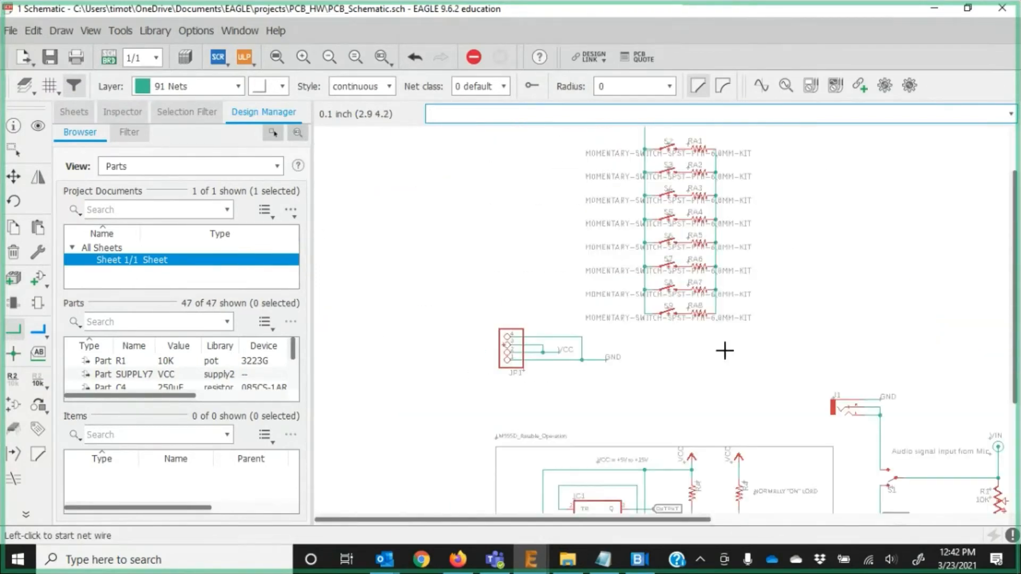
Run a net wire from RA8's right end to the RA–RB junction in the timer circuit, merging the segments as N$11.
middle_click_drag(725, 352, 717, 240)
scroll(709, 206, "up", 5)
left_click(711, 192)
scroll(725, 269, "down", 7)
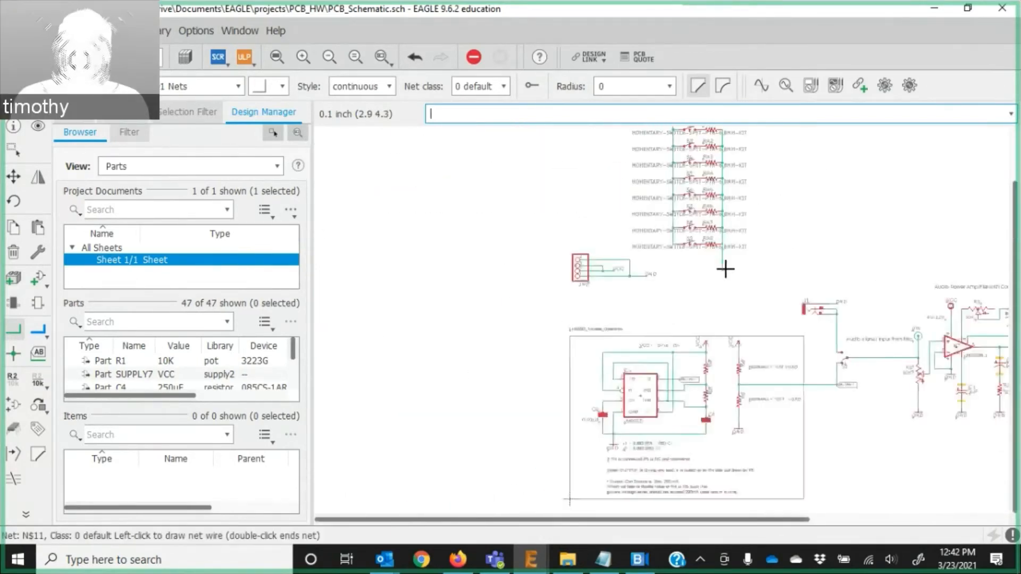
scroll(718, 401, "up", 10)
left_click(636, 327)
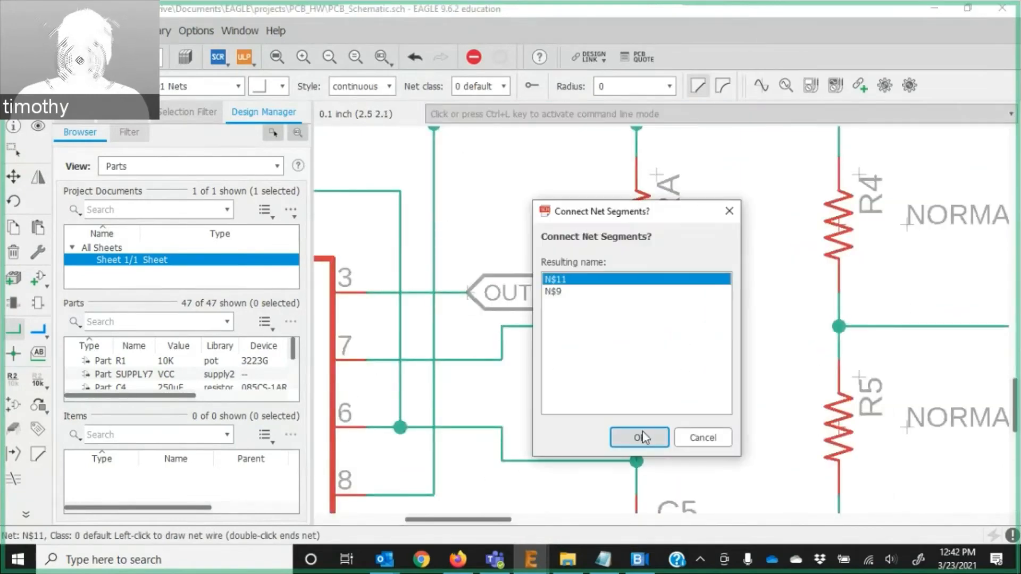
left_click(640, 439)
Delete resistor RA from the LM555D timer circuit together with the short wire above it.
scroll(778, 347, "down", 3)
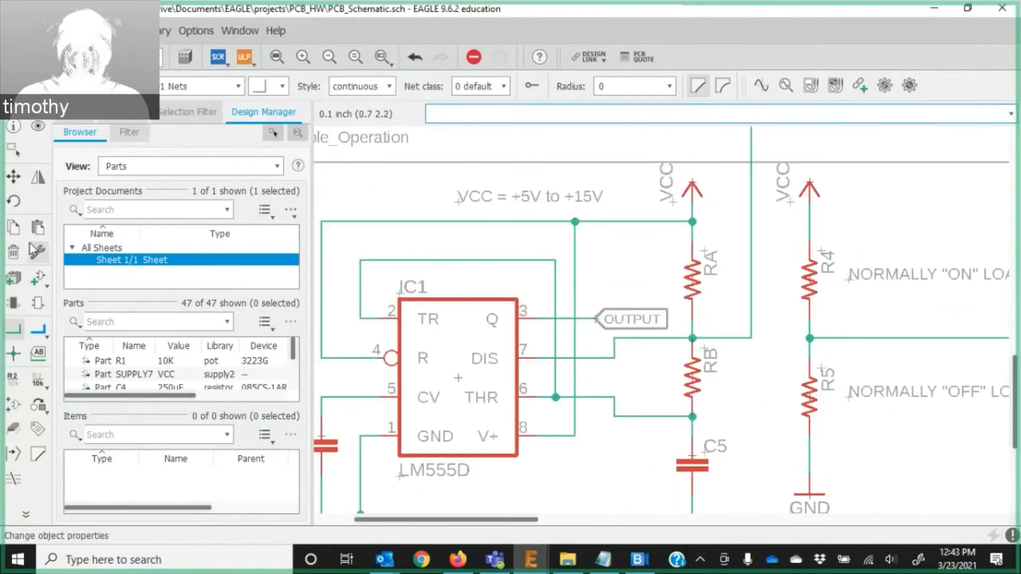
left_click(13, 252)
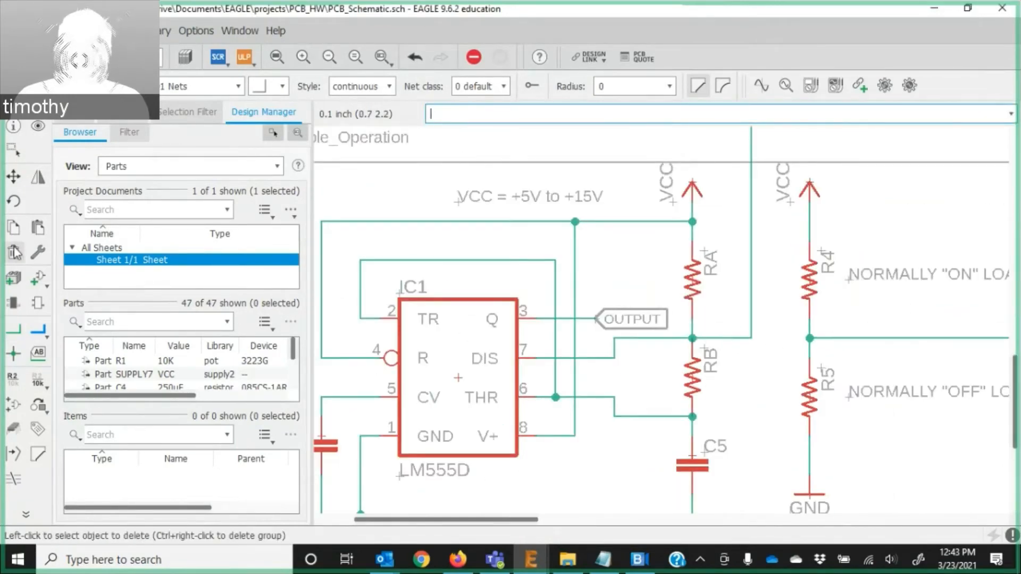
left_click(692, 281)
left_click(692, 239)
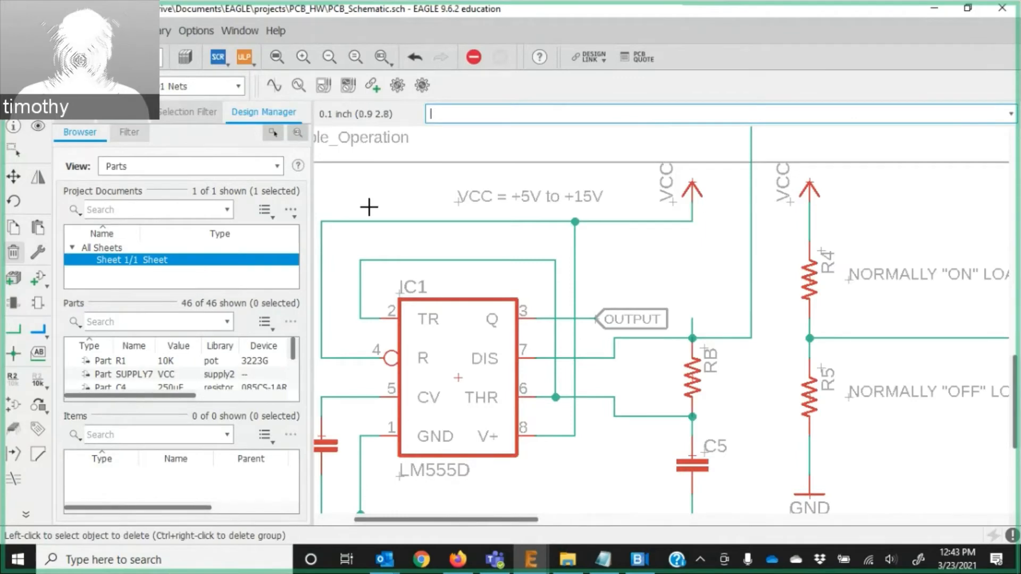
Move the timer's VCC symbol above IC1's left edge and pull its net wire's loose end onto the line below it.
left_click(13, 176)
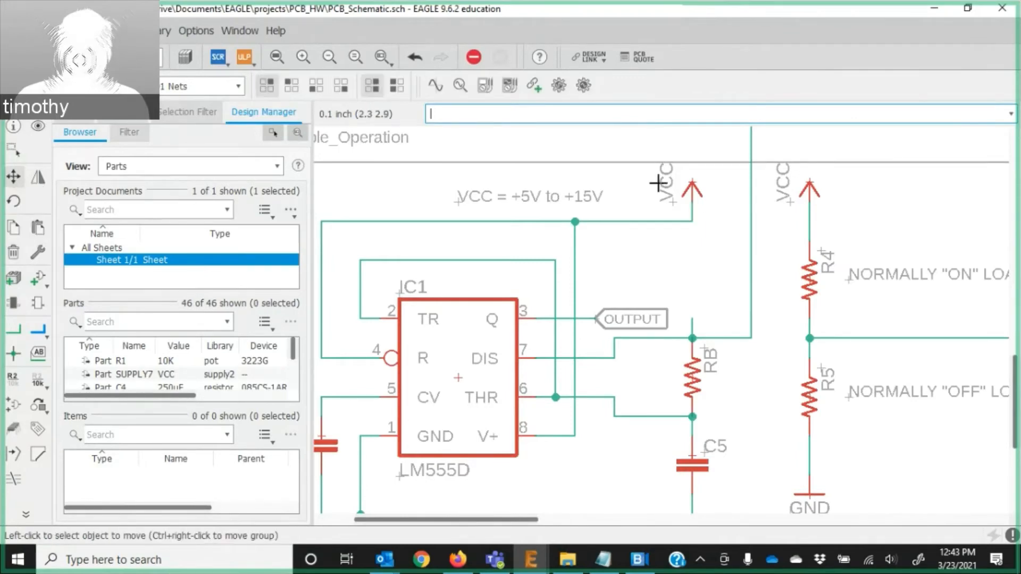
left_click(690, 182)
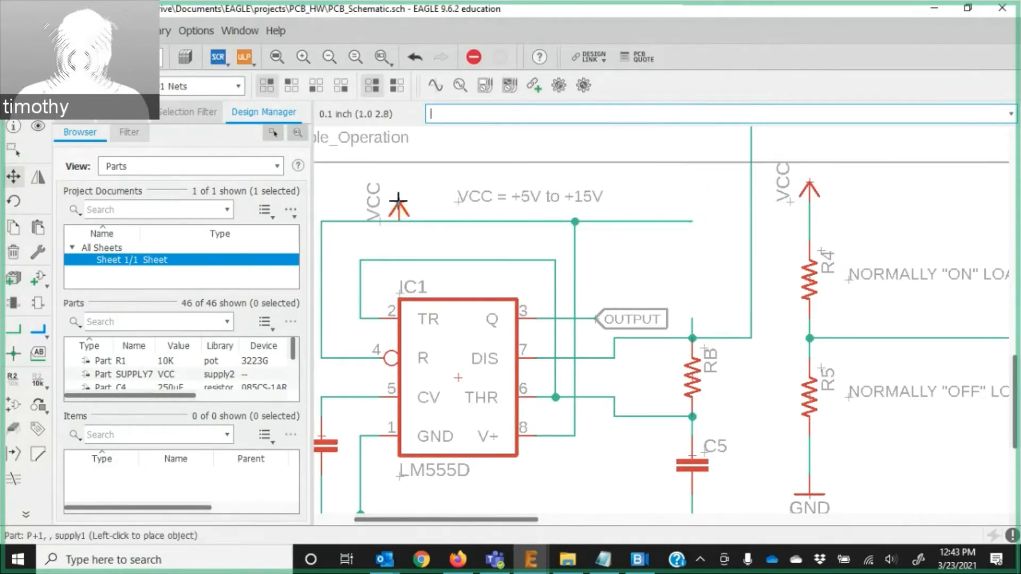
left_click(398, 177)
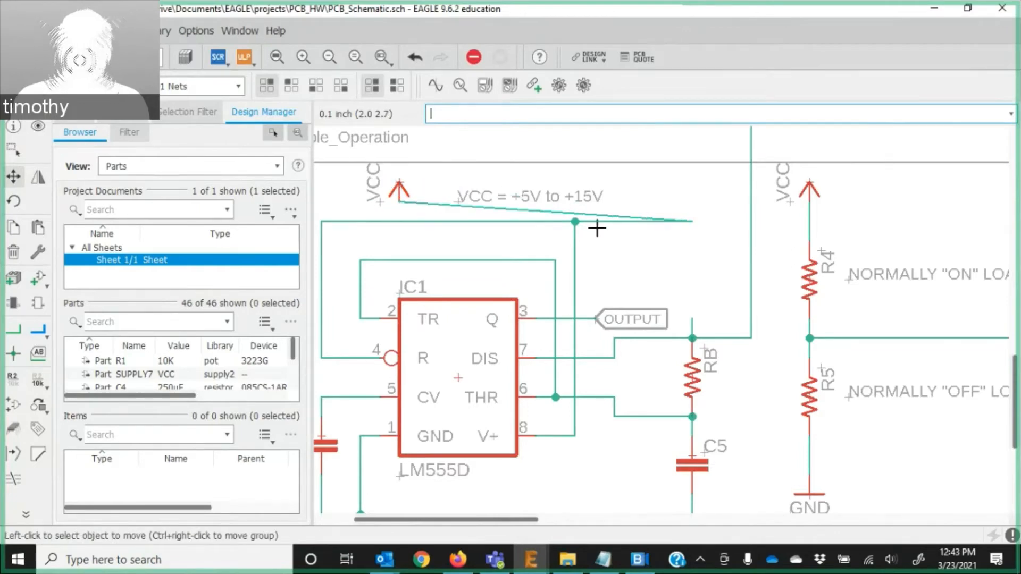
left_click(641, 221)
left_click(657, 219)
left_click(654, 219)
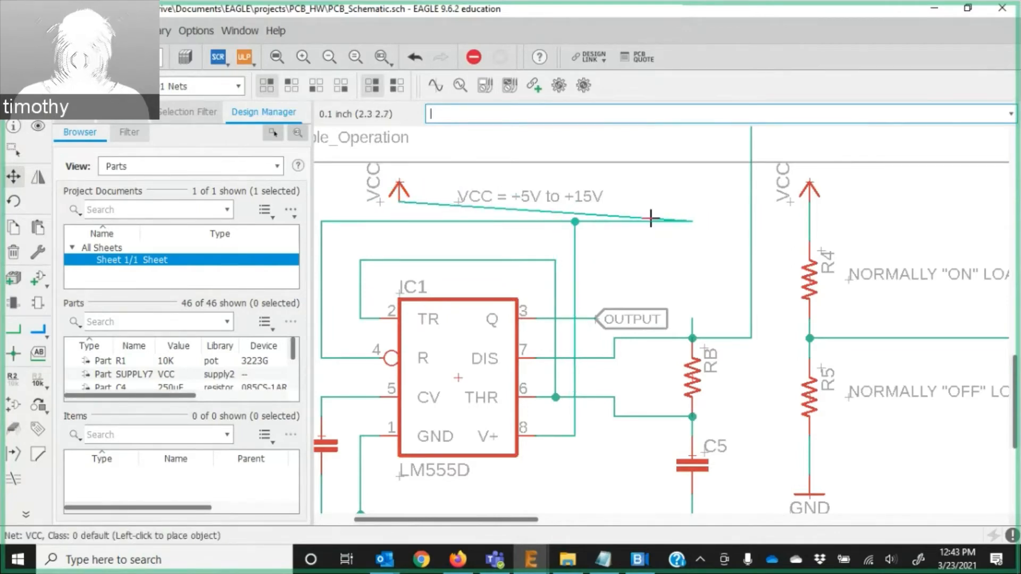
left_click(399, 222)
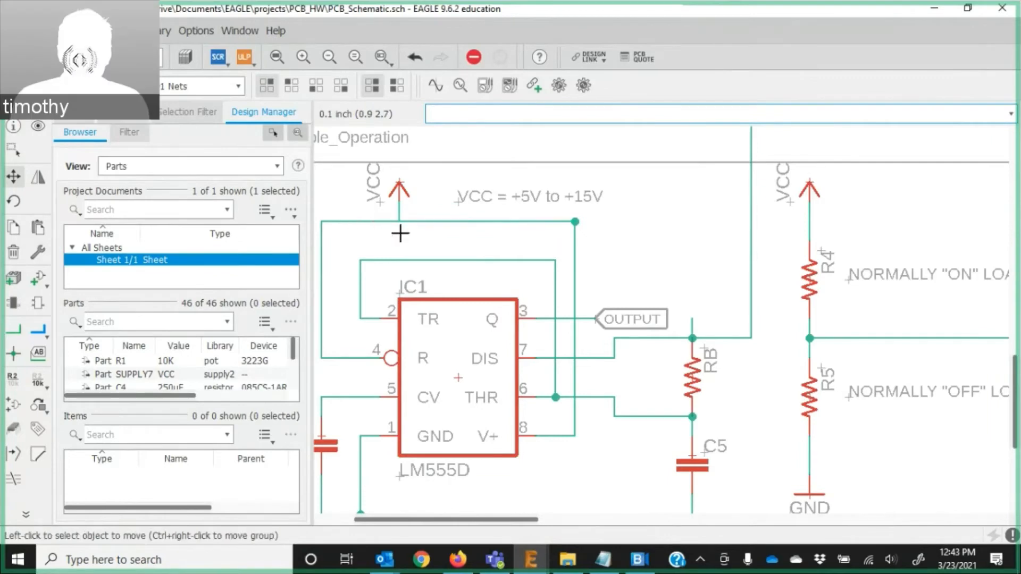
Delete the short wire below the relocated VCC symbol and the junction dot at the supply line's right corner.
scroll(410, 228, "down", 2)
scroll(410, 227, "up", 2)
left_click(14, 252)
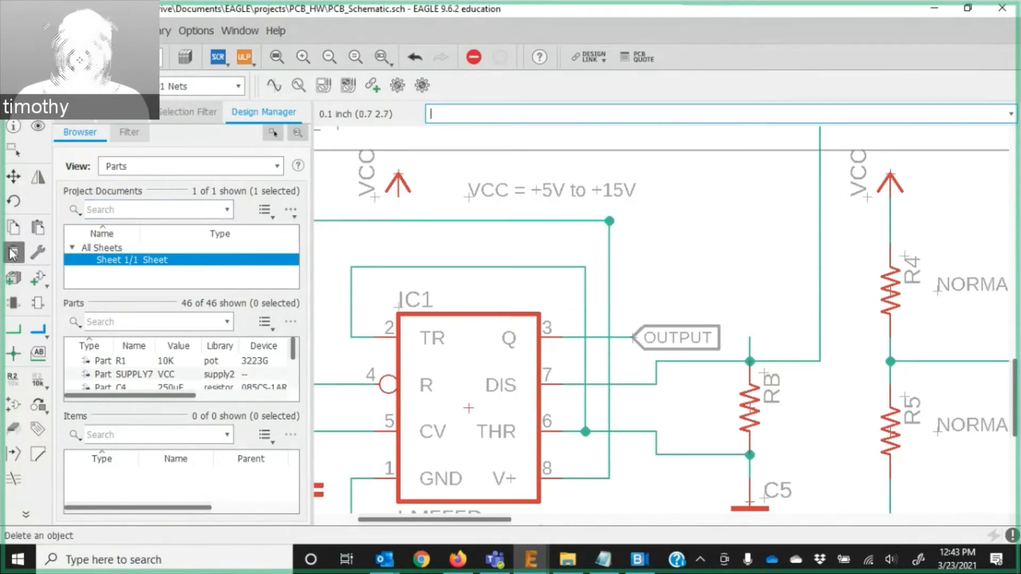
left_click(609, 221)
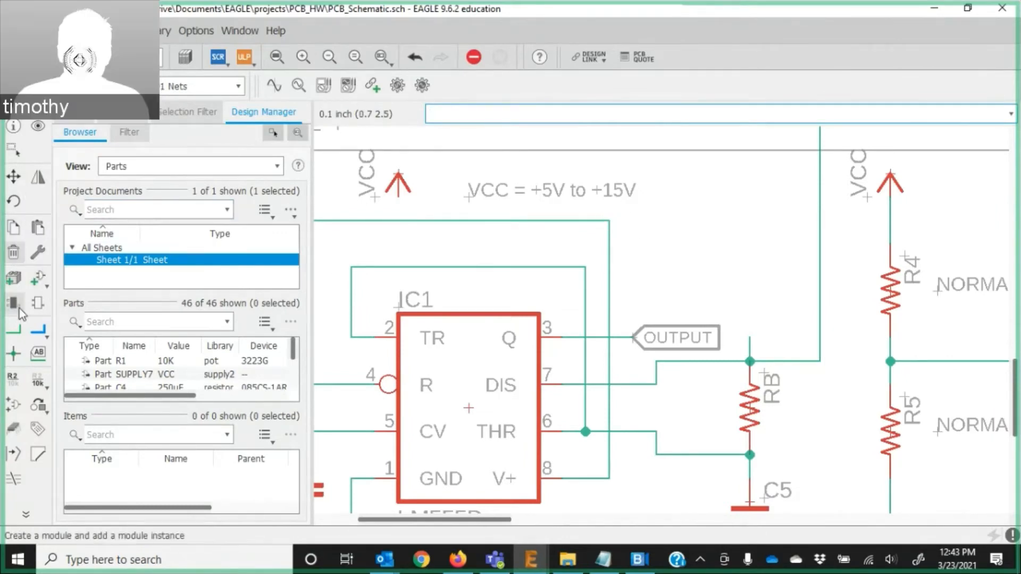
Draw a net wire from the VCC symbol to the line above IC1 and merge N$9 into the VCC supply net.
left_click(13, 329)
left_click(398, 197)
left_click(398, 220)
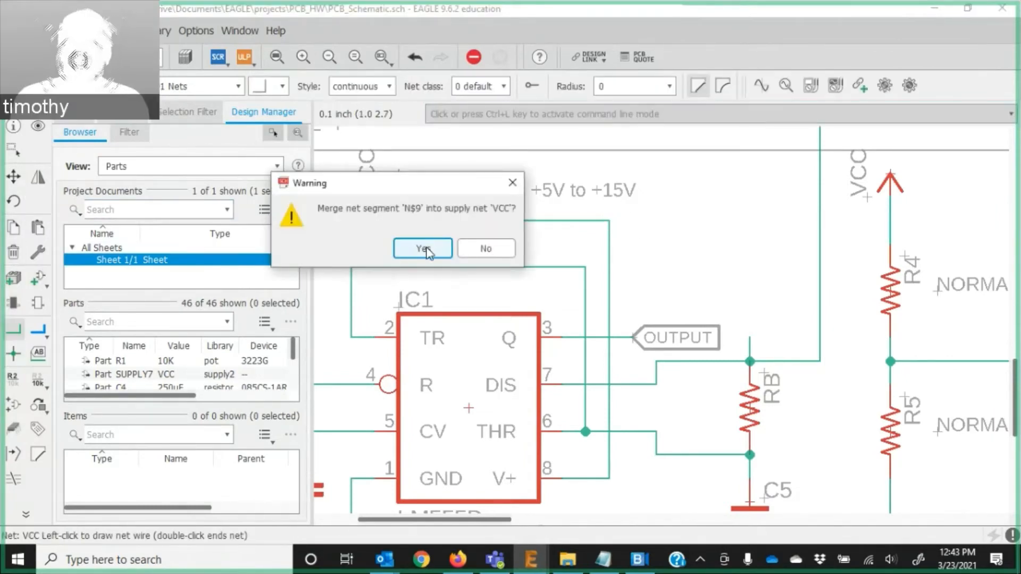
left_click(421, 251)
Delete the leftover wire stub above the junction at the top of resistor RB.
scroll(426, 243, "down", 2)
scroll(426, 243, "down", 1)
scroll(360, 254, "up", 1)
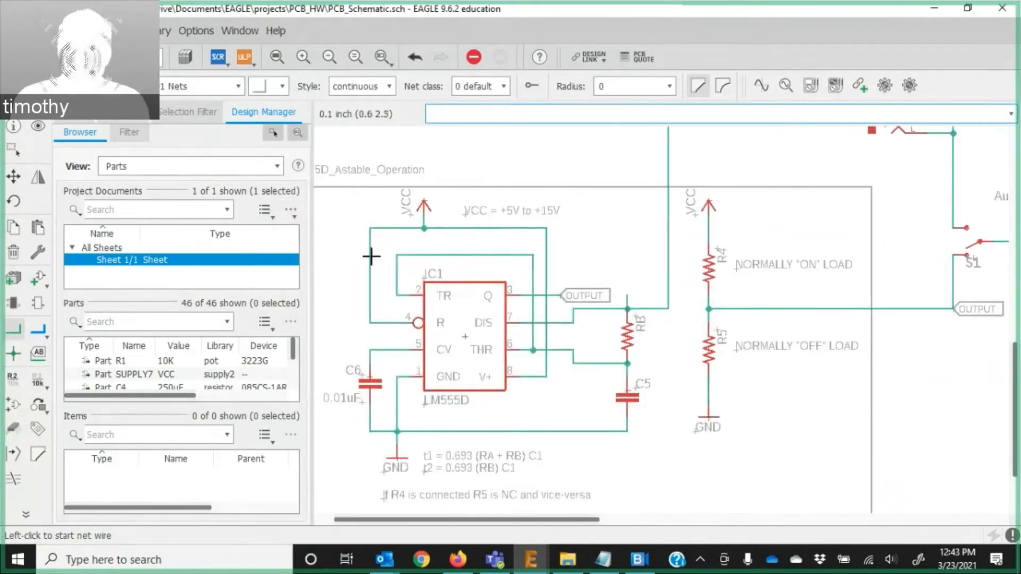
scroll(473, 257, "down", 2)
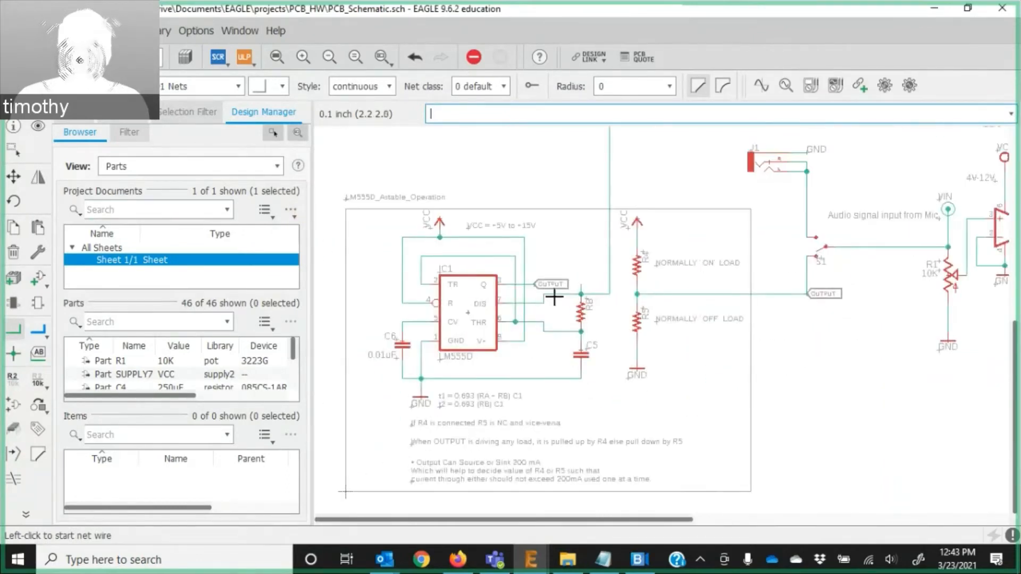
scroll(556, 297, "up", 6)
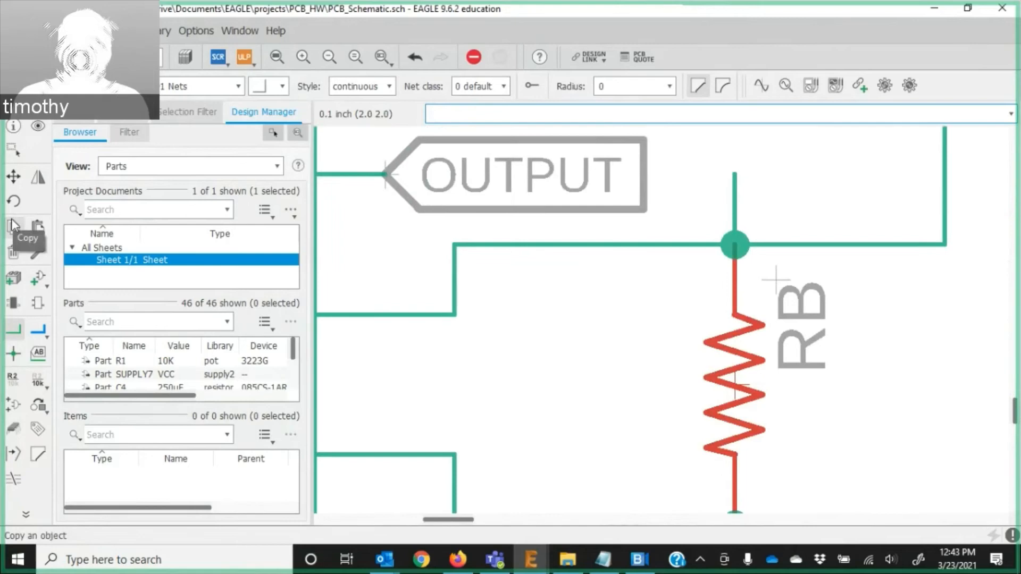
left_click(13, 251)
left_click(733, 203)
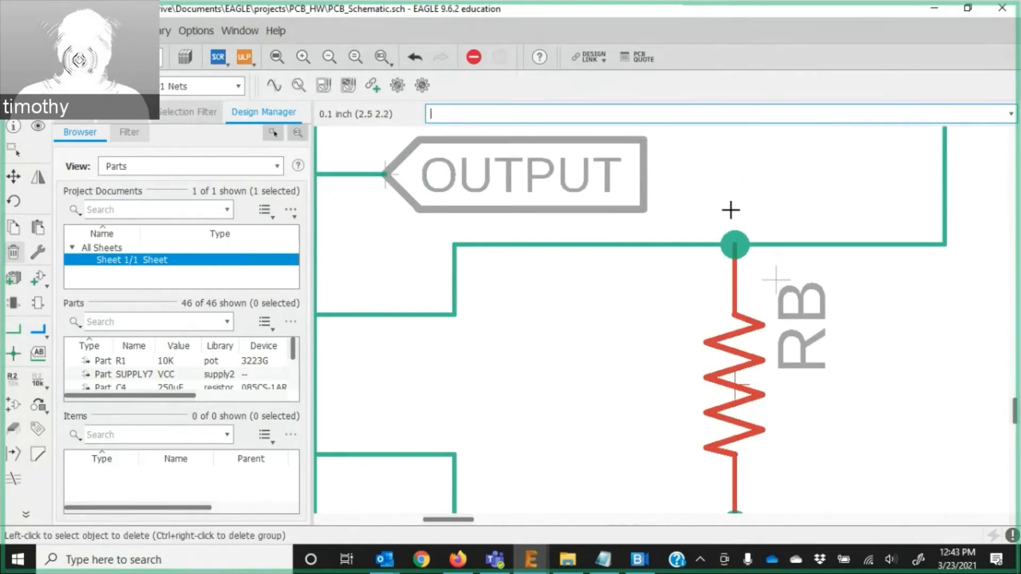
Examine the wiring between the switch-and-resistor bank, its VCC supply, resistor RB and the LM555 timer circuit.
scroll(679, 369, "down", 4)
scroll(737, 387, "down", 3)
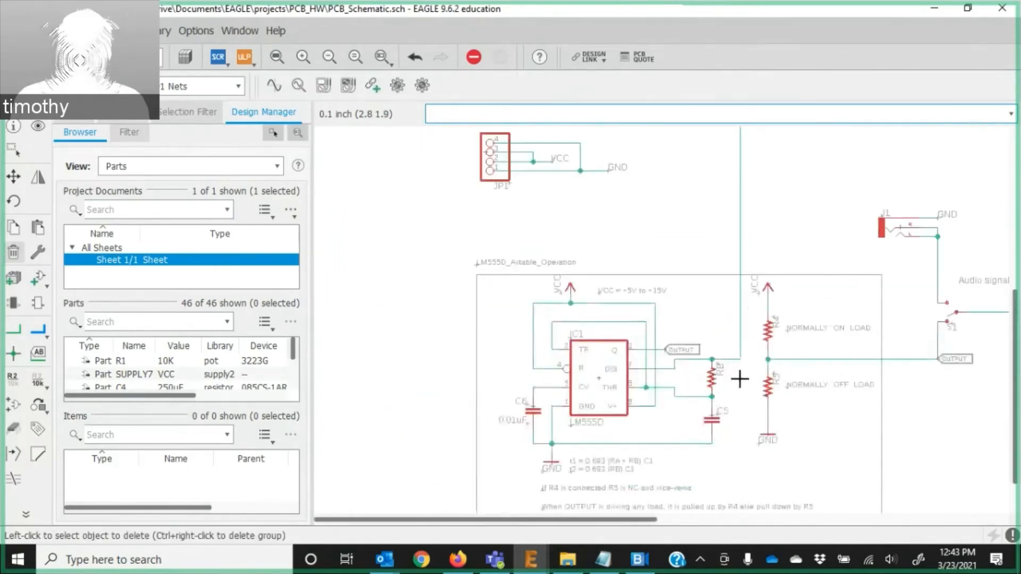
middle_click_drag(710, 258, 717, 325)
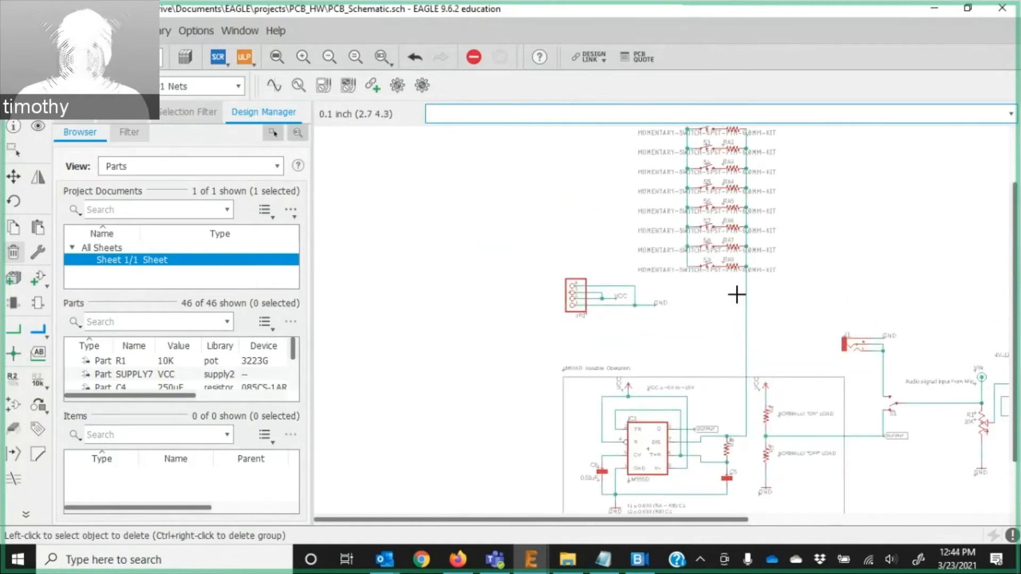
scroll(737, 306, "down", 2)
scroll(731, 244, "up", 6)
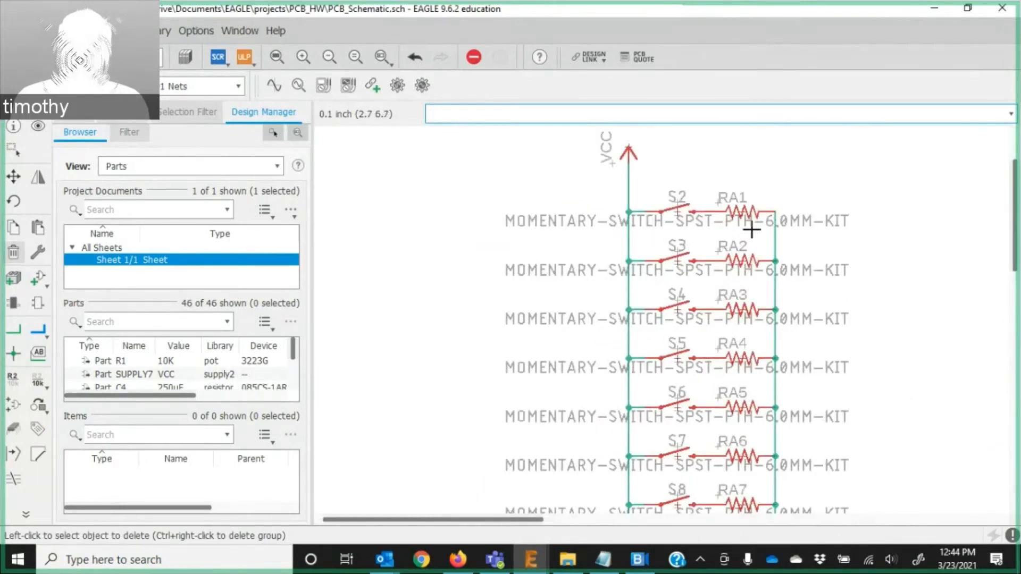
scroll(748, 272, "down", 3)
middle_click_drag(725, 441, 688, 292)
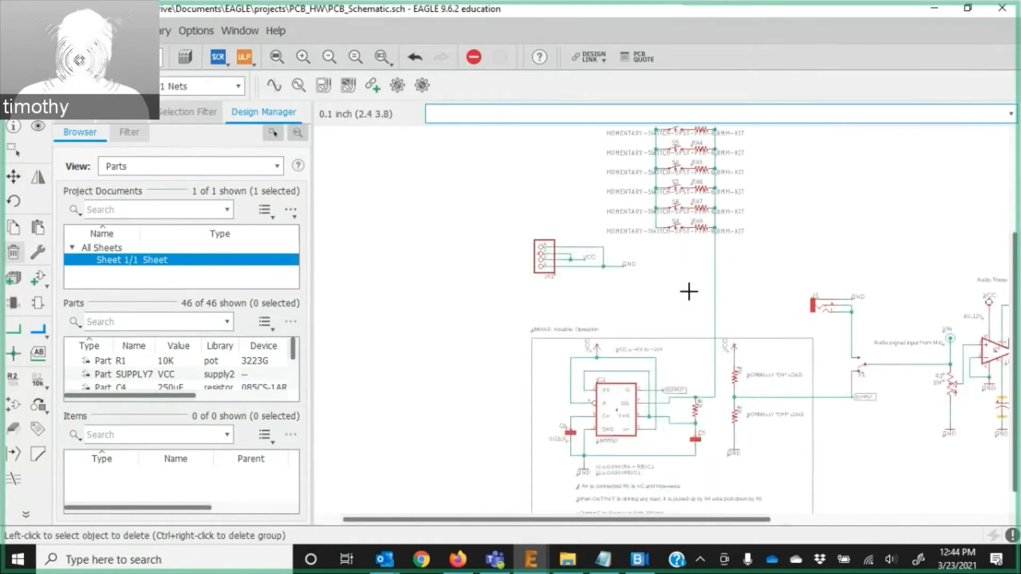
scroll(686, 399, "up", 5)
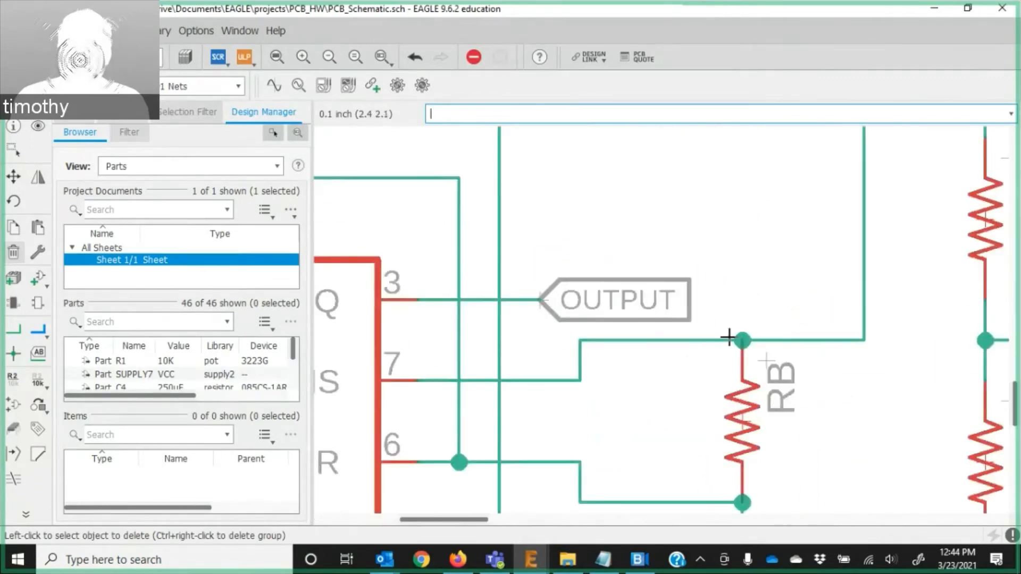
scroll(751, 347, "down", 6)
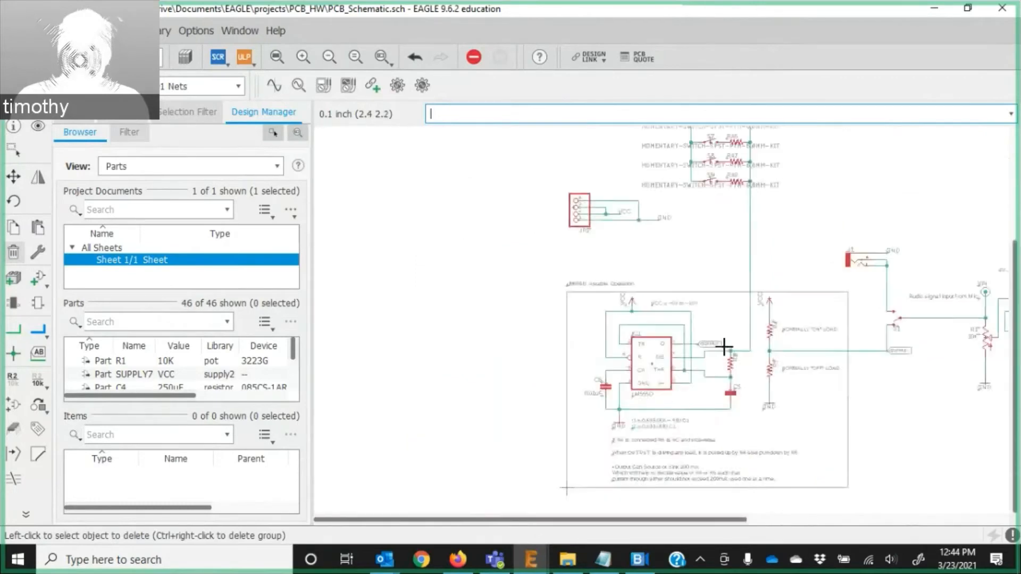
scroll(708, 244, "up", 5)
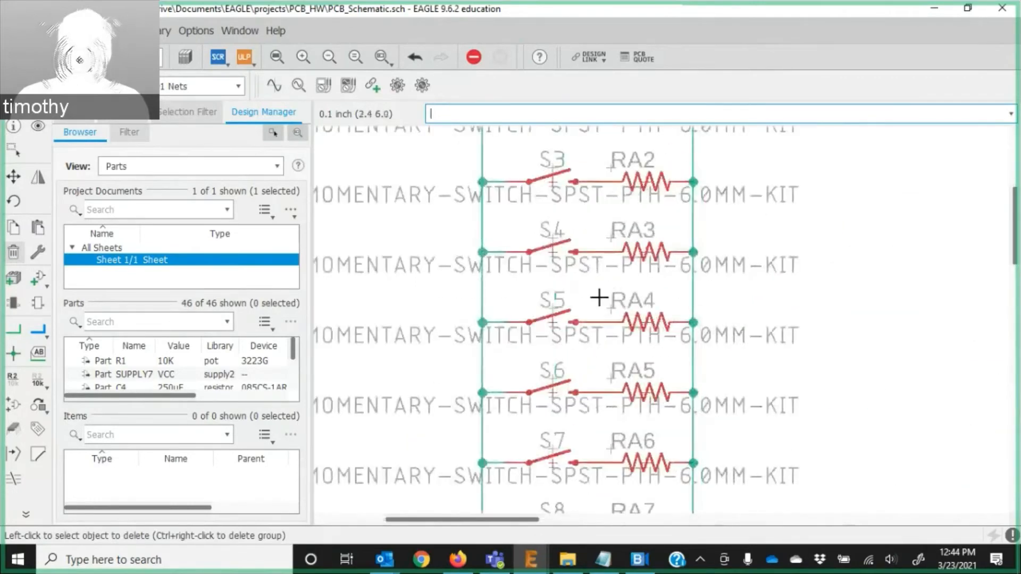
scroll(633, 301, "down", 4)
scroll(601, 309, "down", 4)
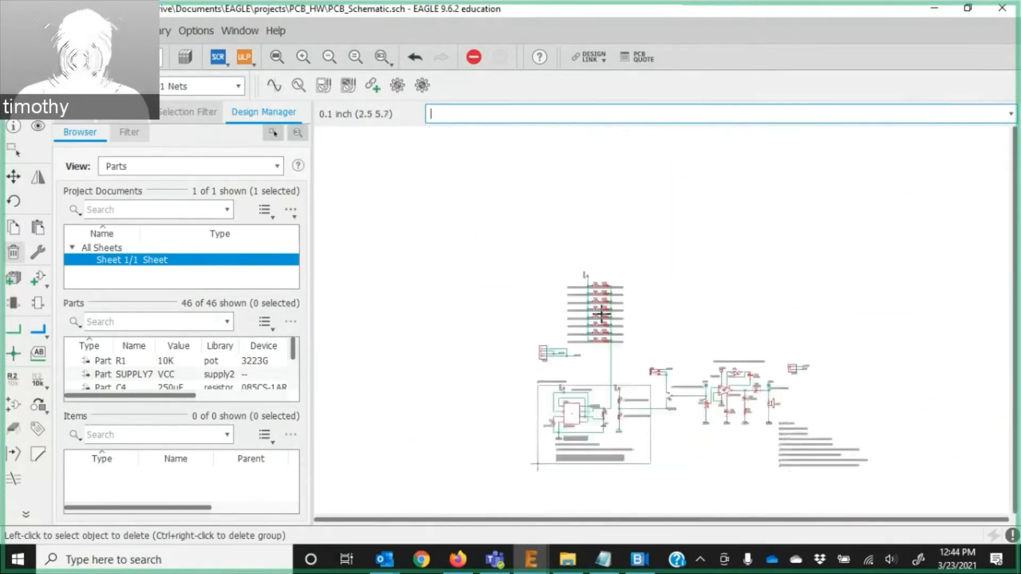
Save the schematic and run the electrical rule check on it.
scroll(691, 426, "up", 3)
key("ctrl+s")
left_click(28, 520)
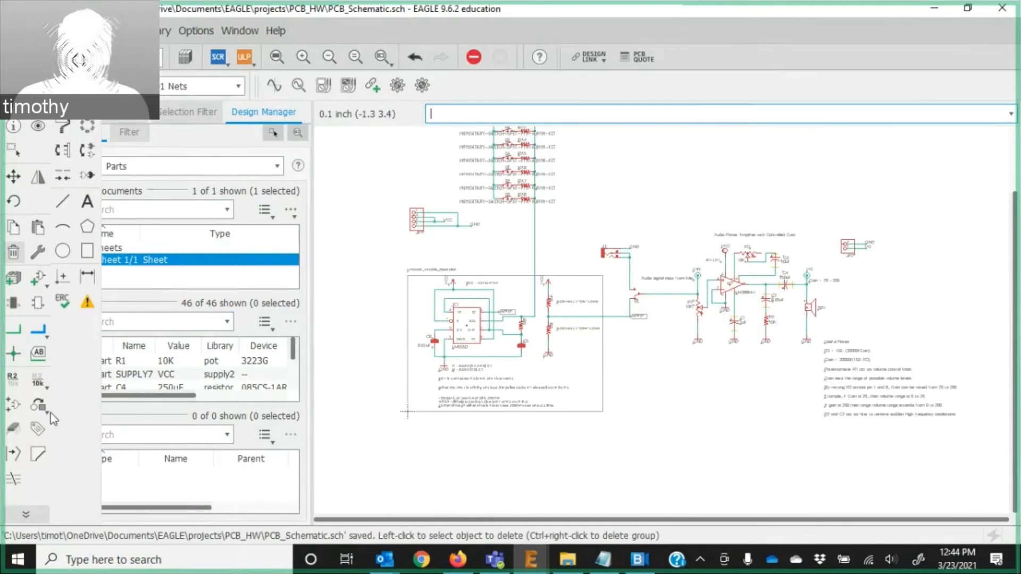
left_click(62, 301)
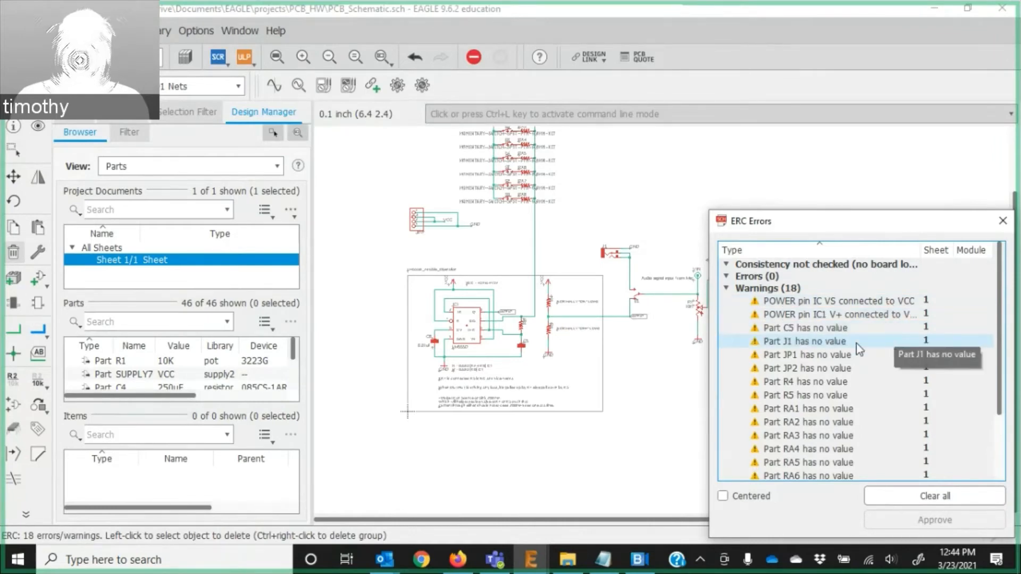
Review the full list of ERC warnings and close it.
scroll(805, 378, "down", 2)
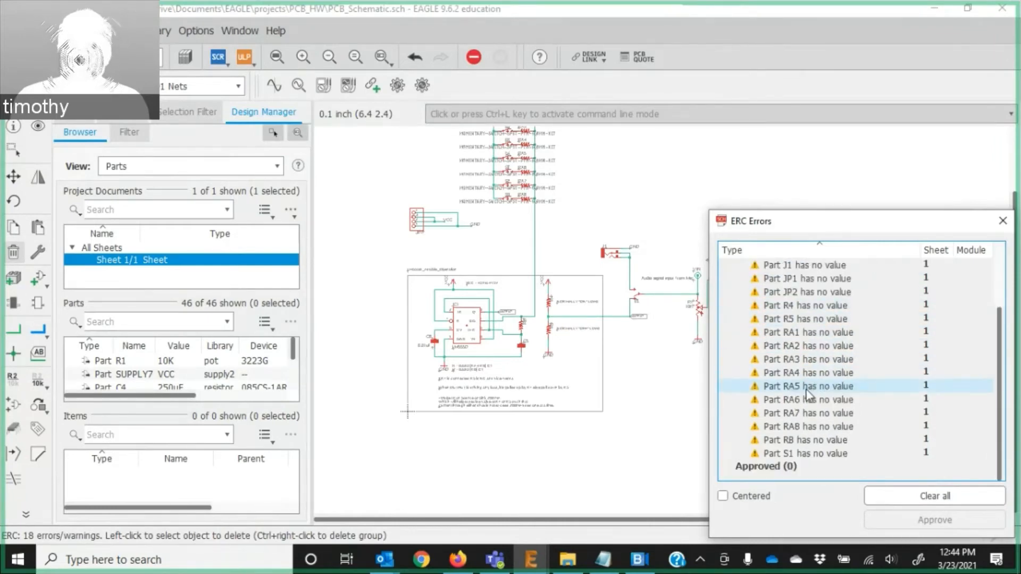
scroll(825, 462, "up", 3)
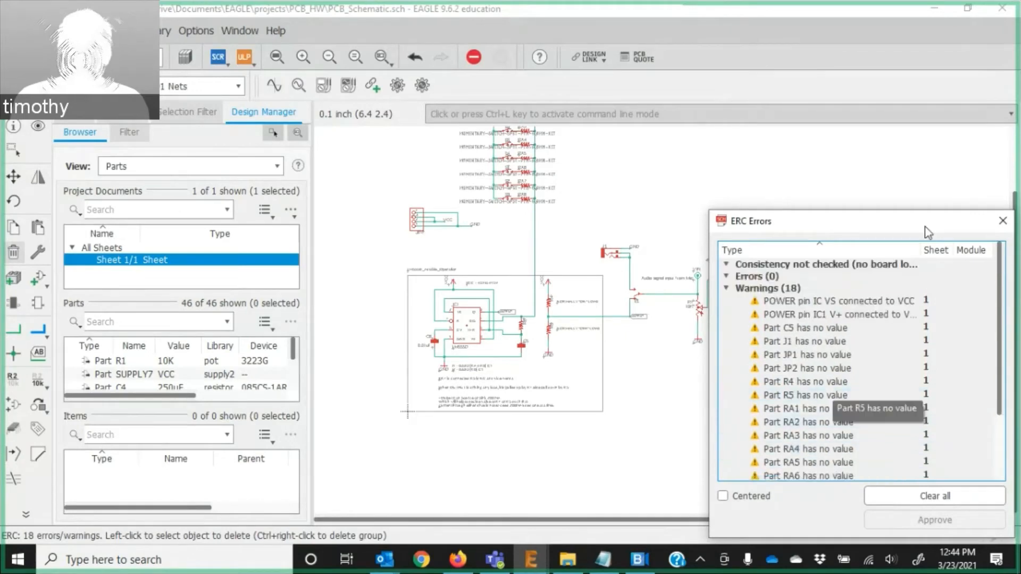
left_click(1003, 221)
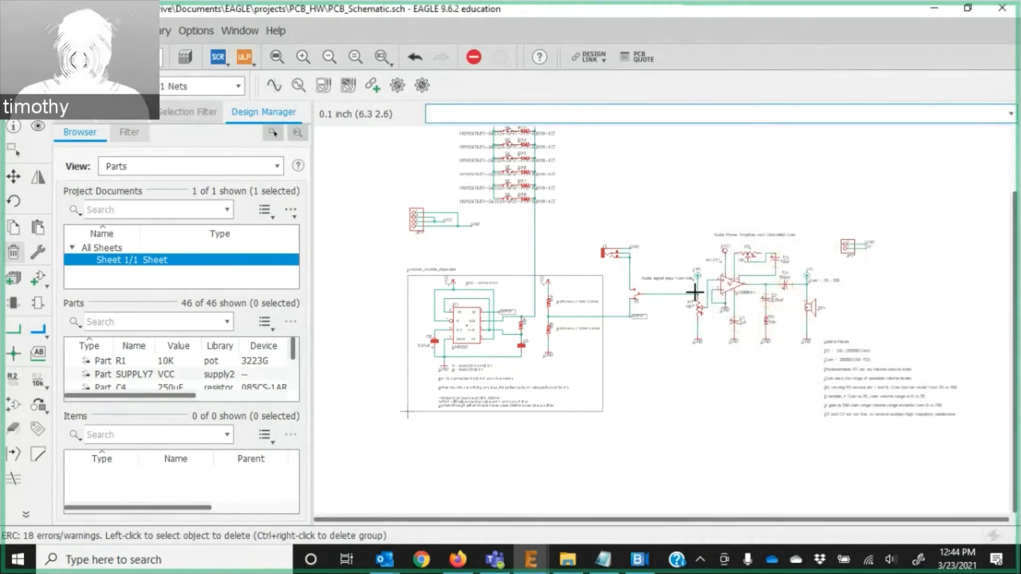
Inspect the properties of resistor RA8, including its Value field, and close them without changes.
scroll(520, 183, "up", 5)
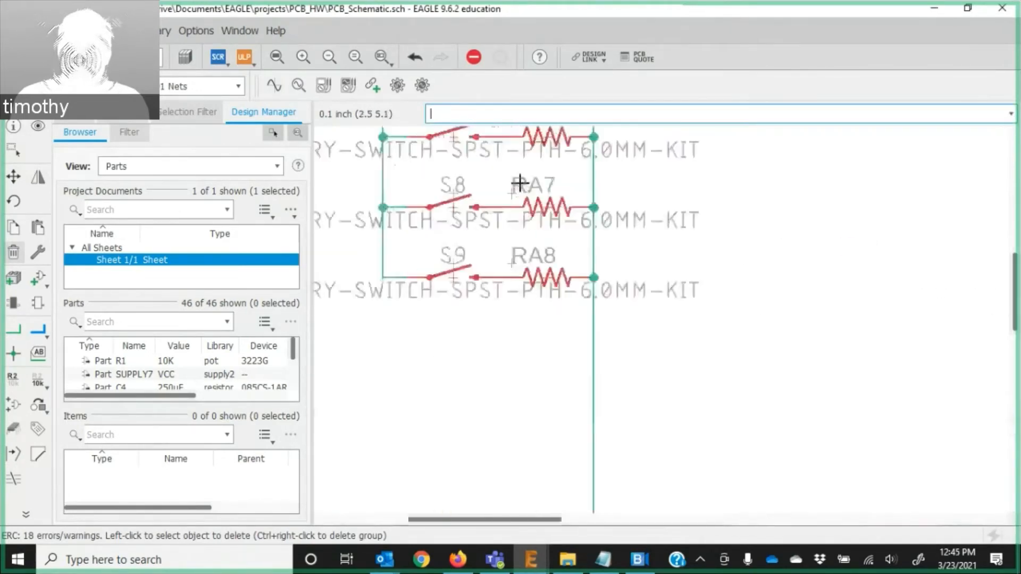
scroll(529, 268, "up", 4)
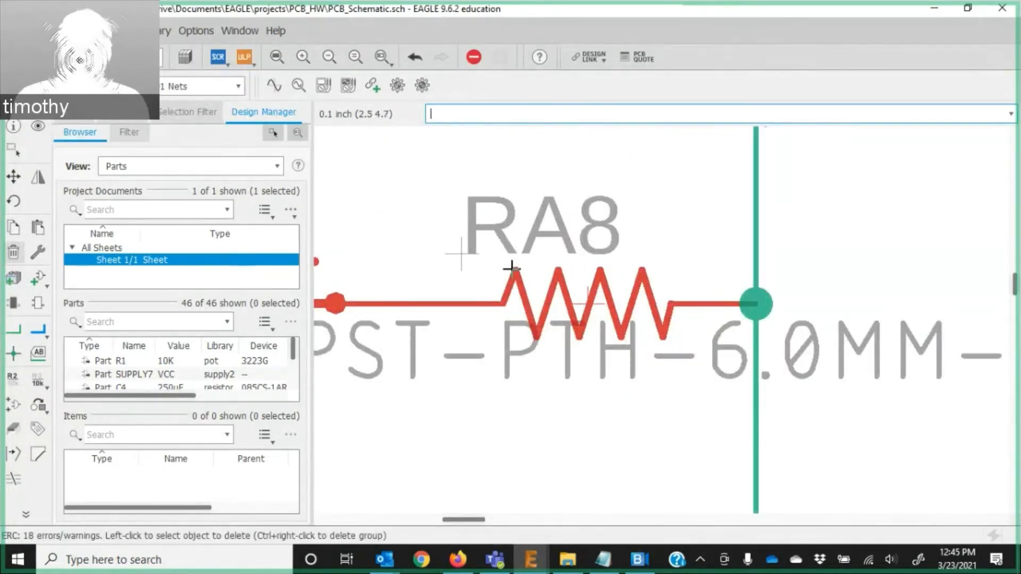
right_click(593, 303)
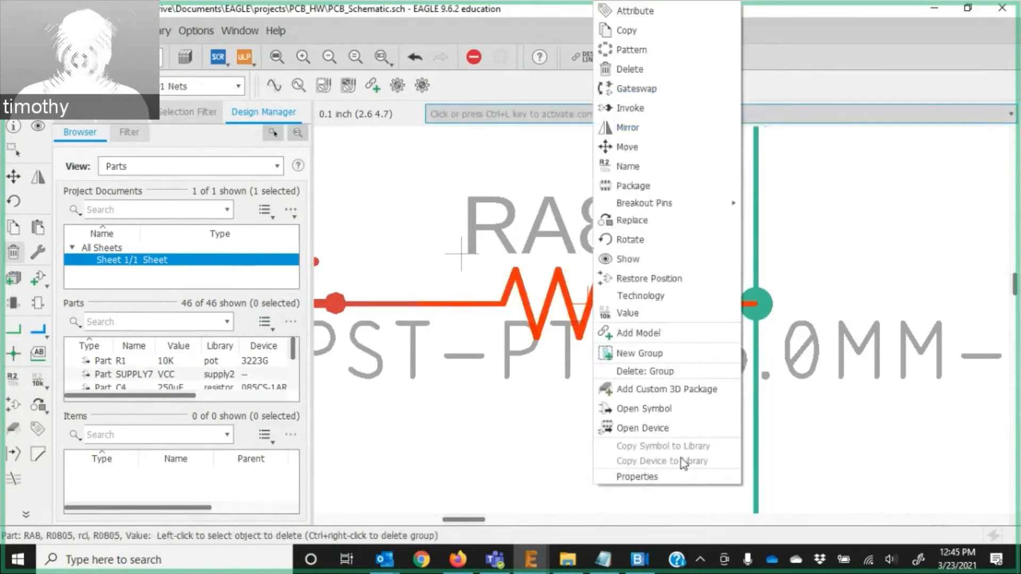
left_click(680, 479)
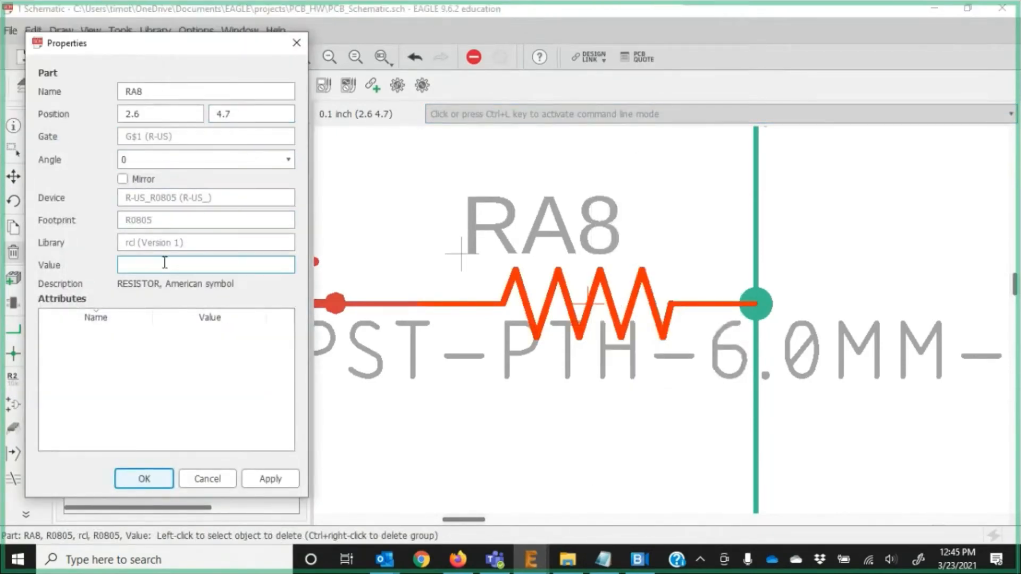
left_click(190, 265)
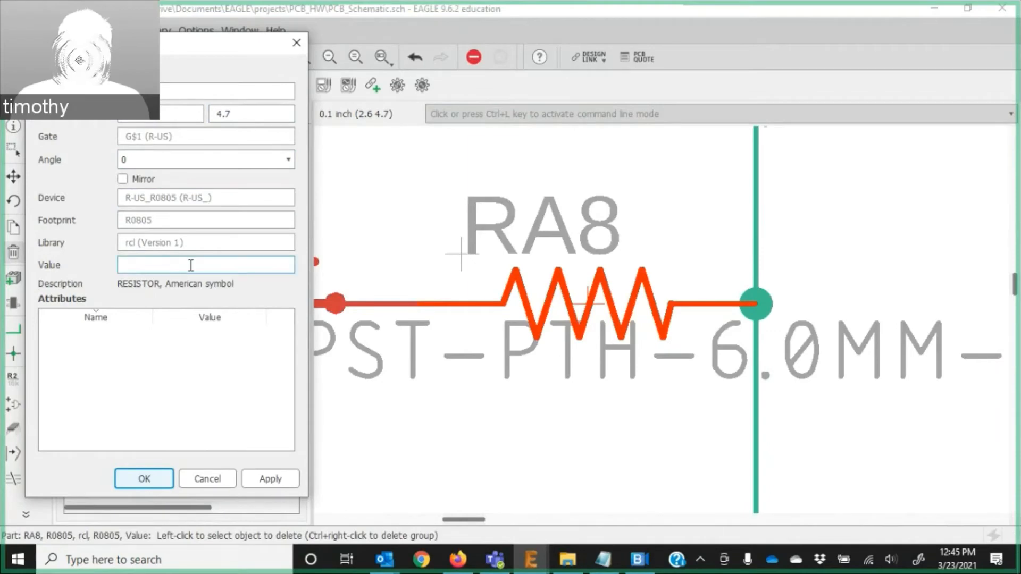
left_click(296, 41)
scroll(536, 378, "down", 3)
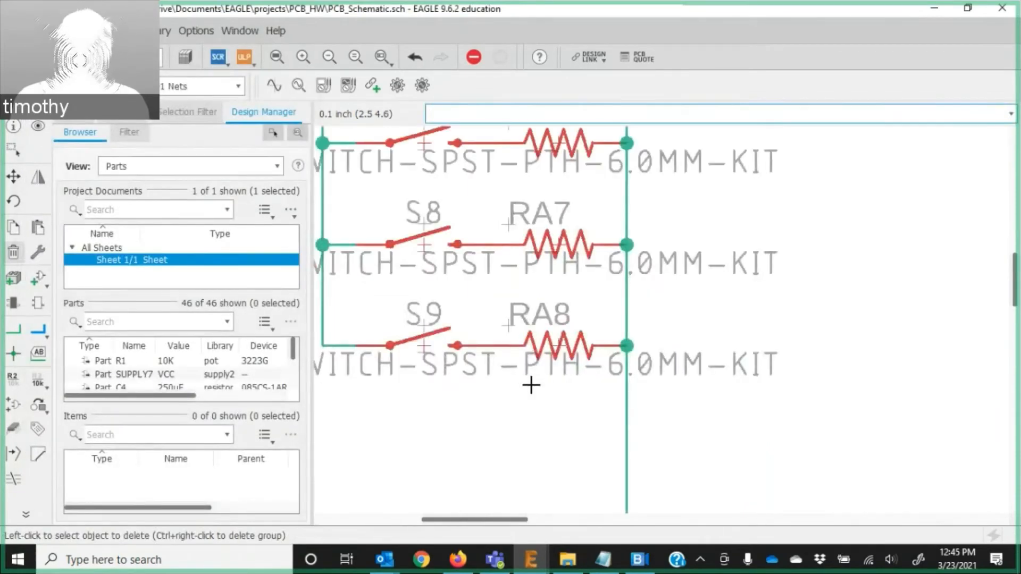
scroll(527, 380, "down", 8)
scroll(648, 216, "up", 1)
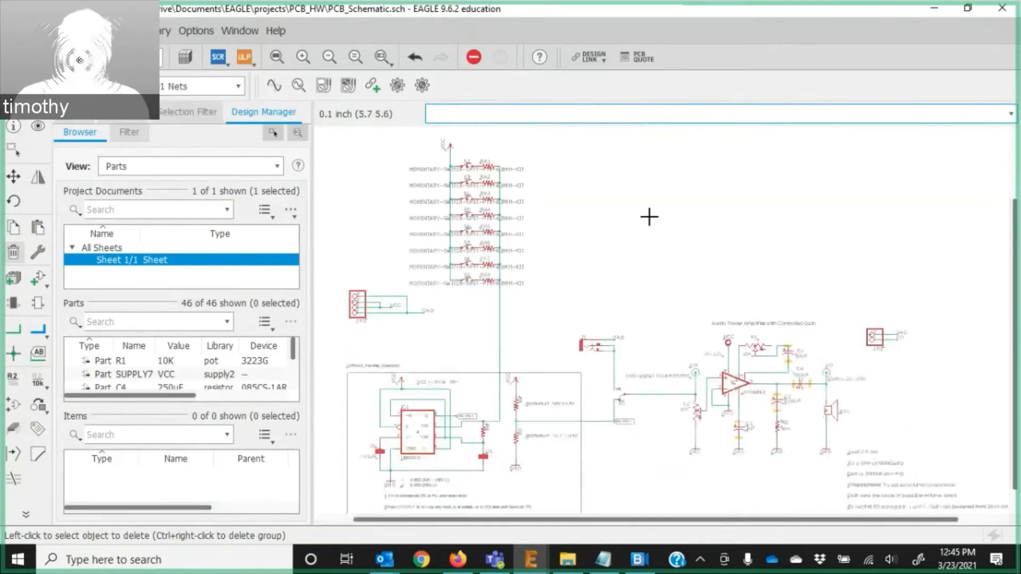
scroll(649, 216, "down", 2)
scroll(659, 353, "up", 2)
scroll(654, 356, "down", 1)
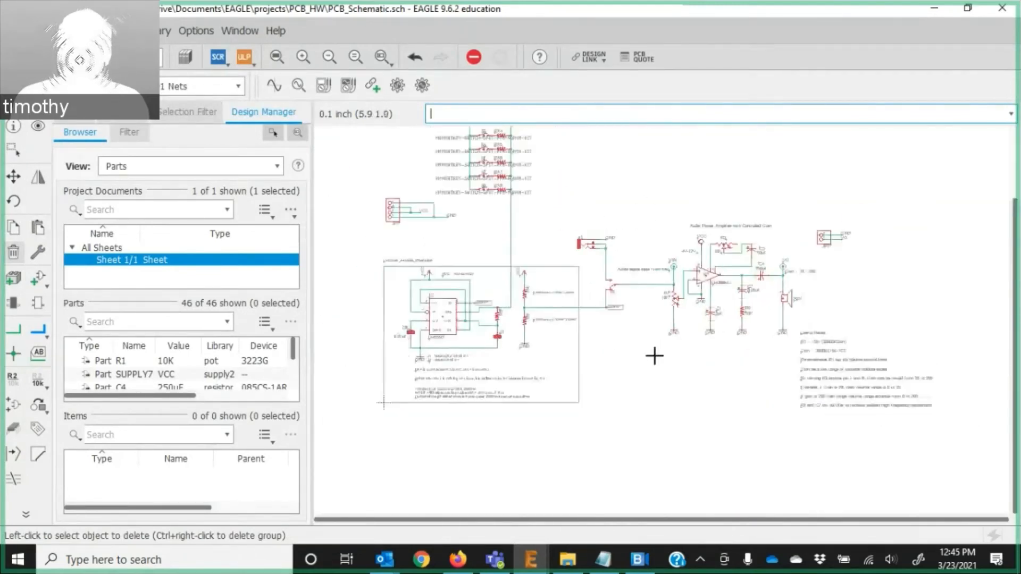
scroll(647, 242, "up", 1)
scroll(657, 238, "down", 2)
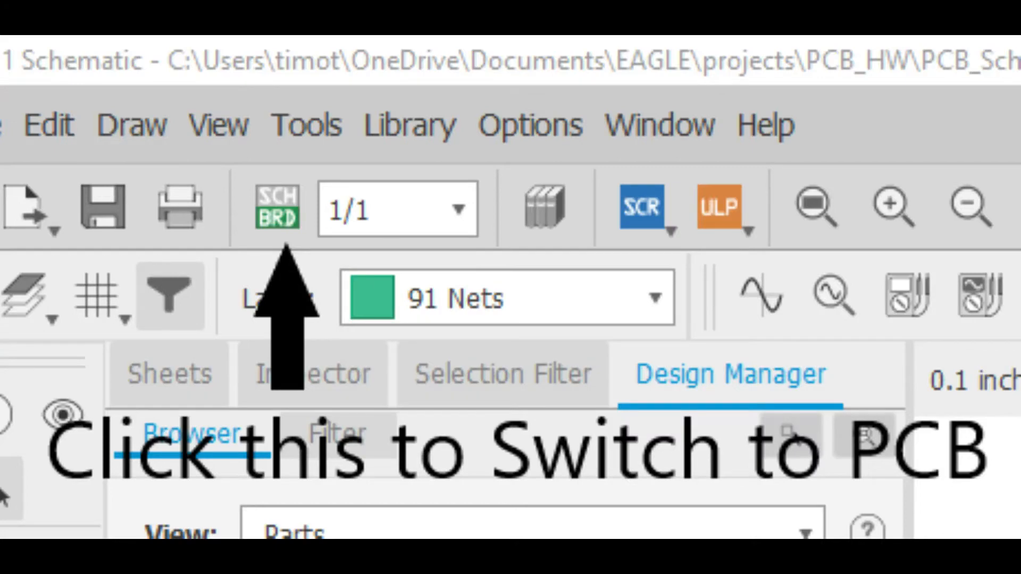
Generate the PCB board from the schematic, save it as PCB_Schematic.brd and bring up the board window.
left_click(277, 208)
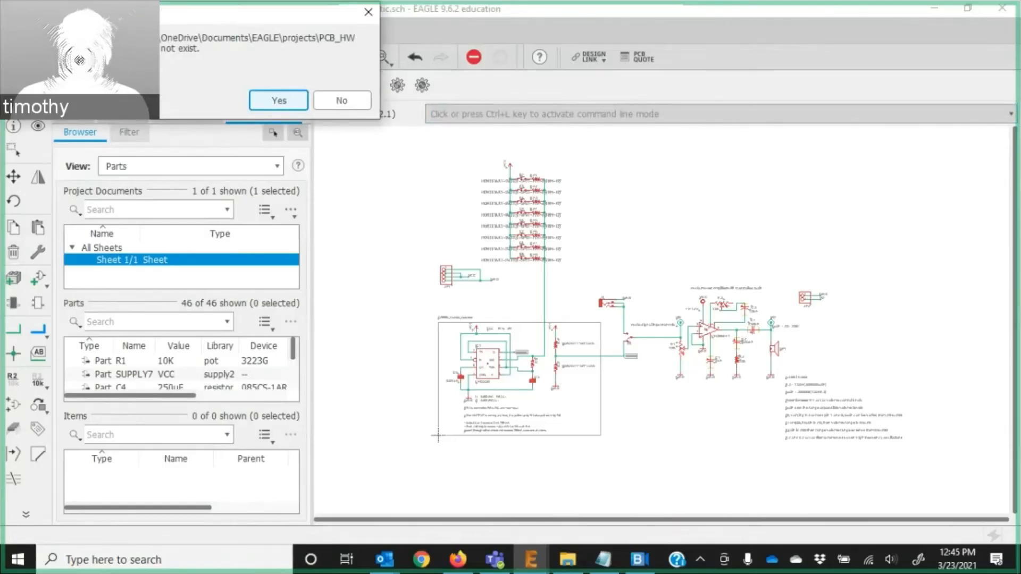
left_click(278, 101)
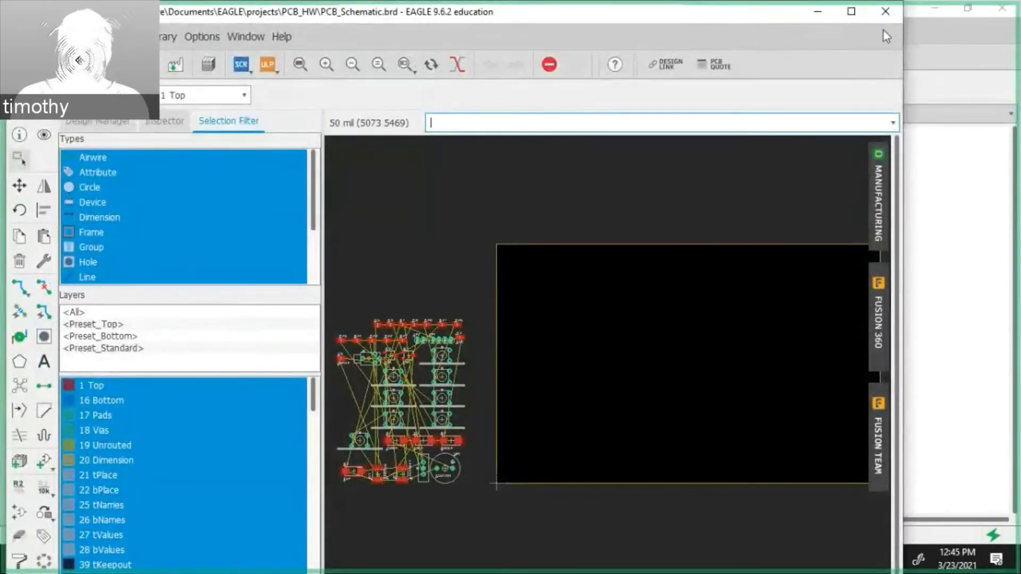
left_click(885, 11)
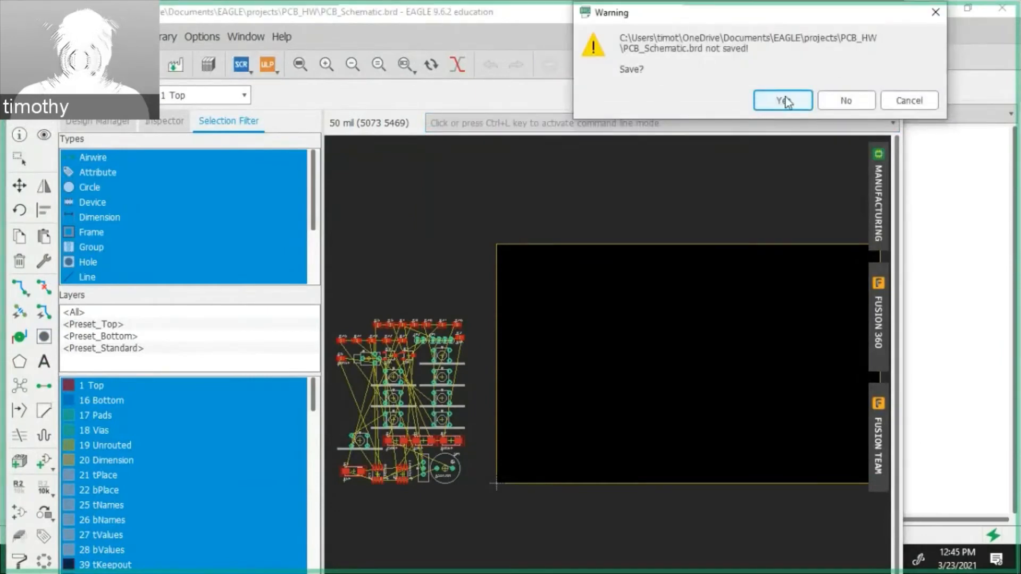
left_click(785, 101)
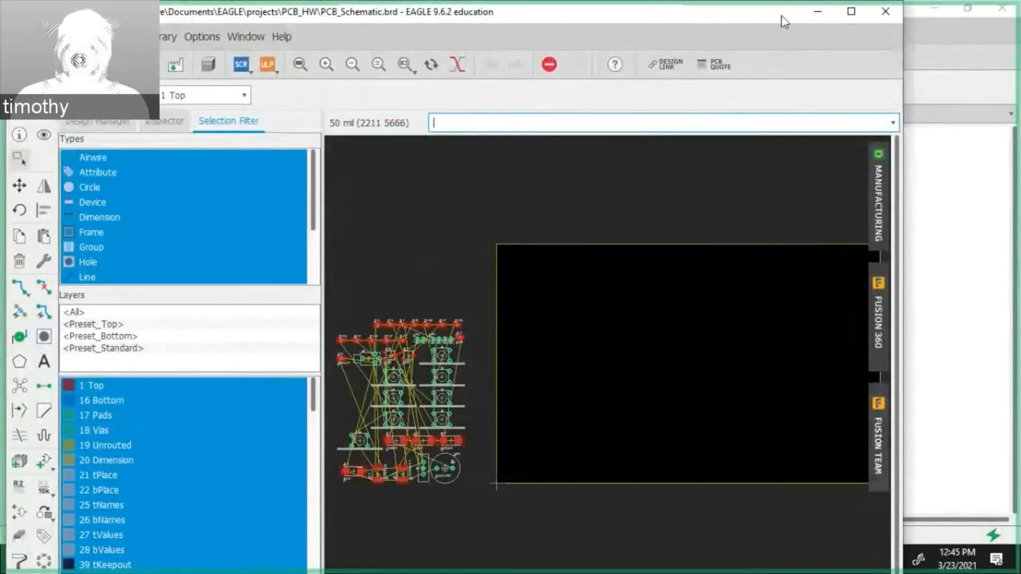
left_click(815, 13)
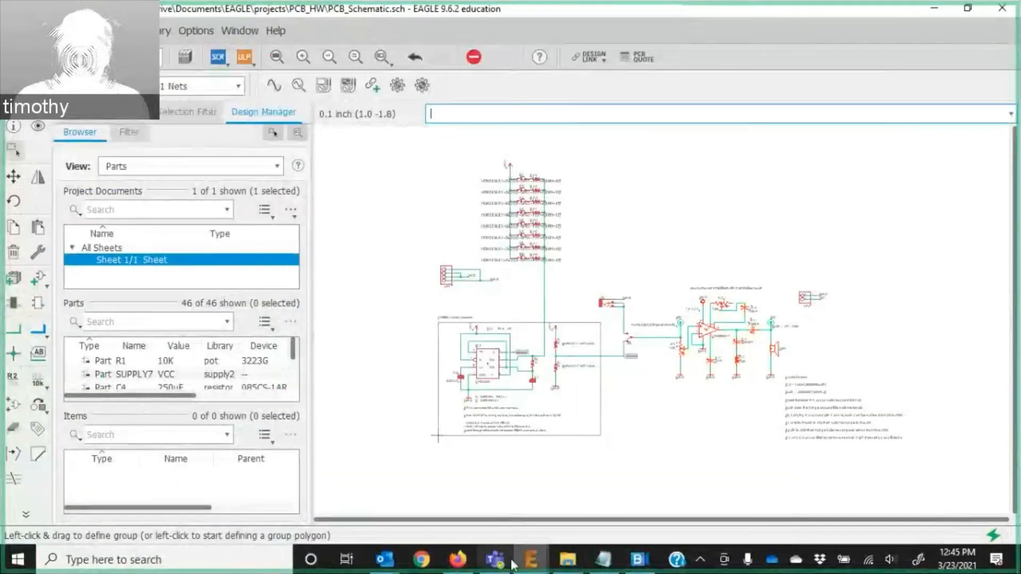
left_click(536, 558)
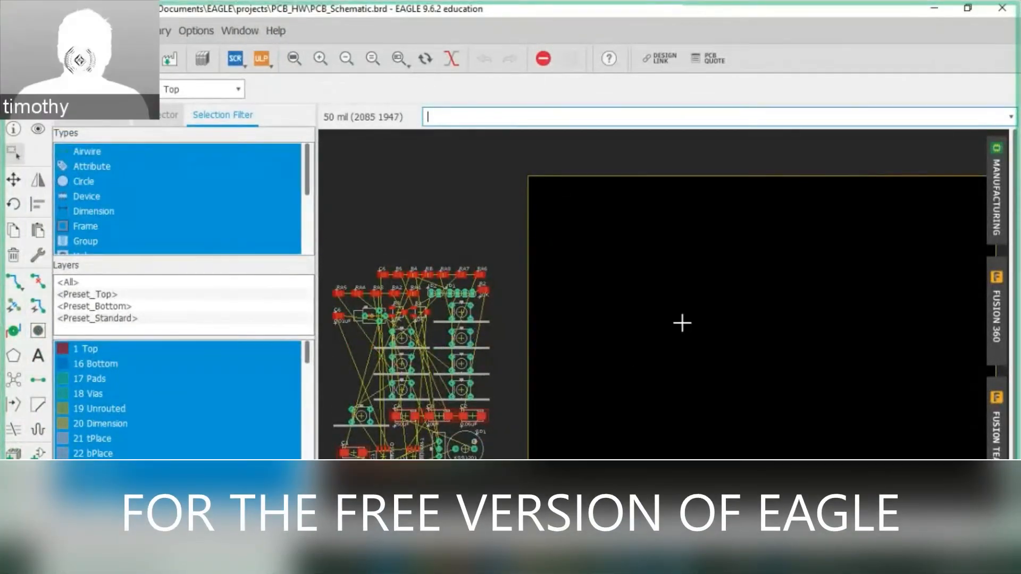
Change both the grid size unit and the alternate grid unit of the board to mm.
scroll(682, 322, "down", 2)
scroll(862, 293, "up", 2)
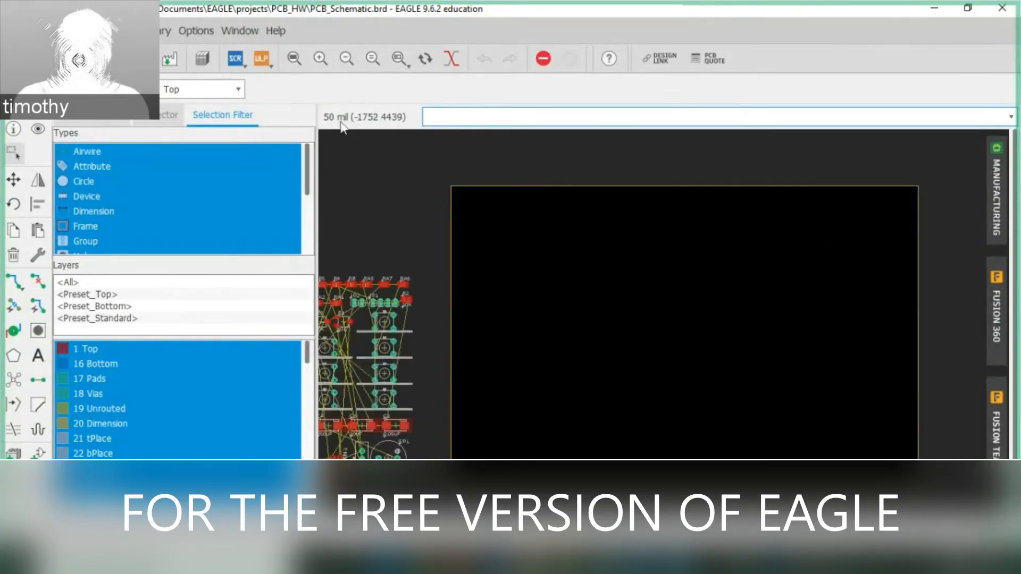
left_click(91, 31)
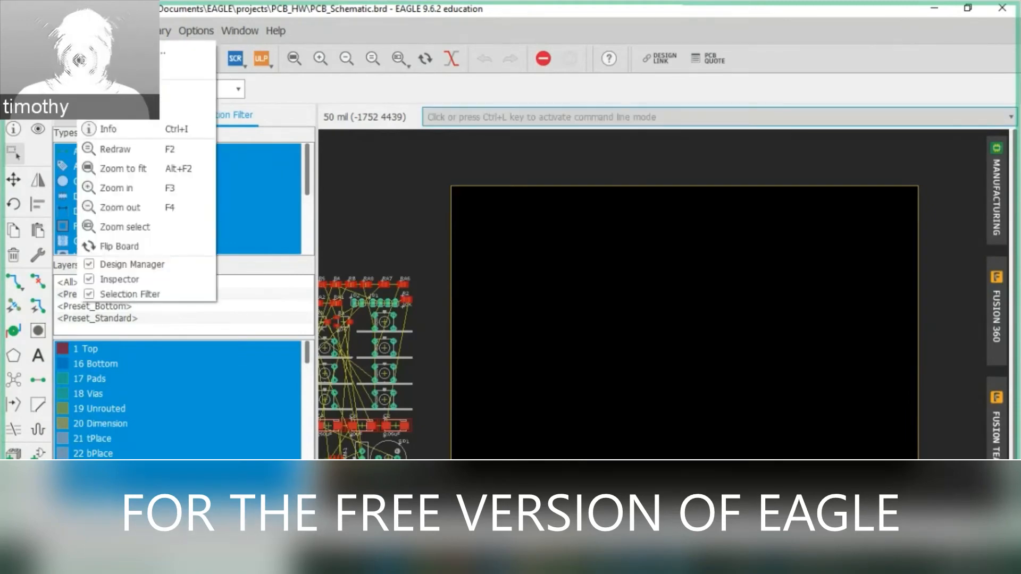
left_click(122, 69)
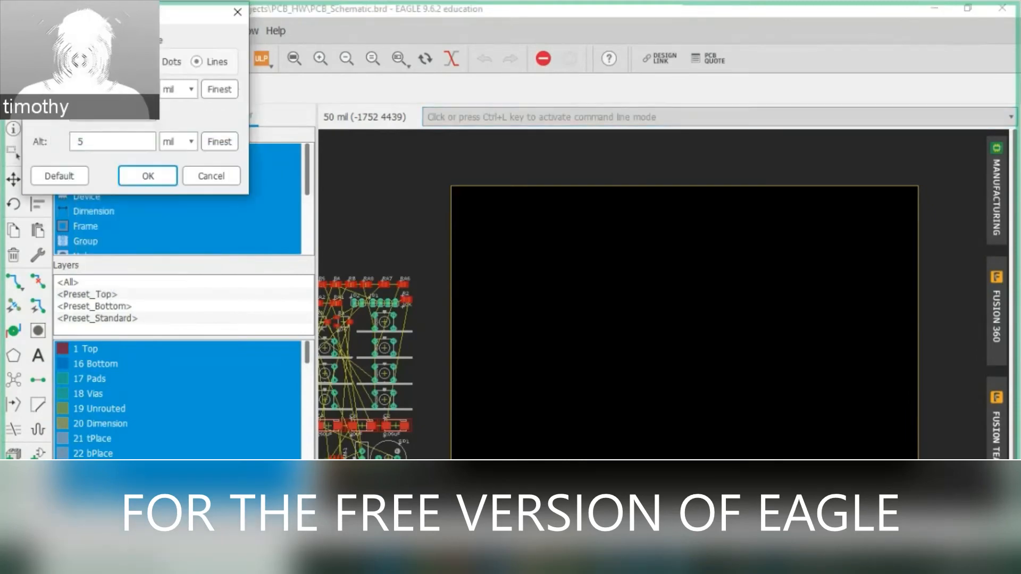
left_click(191, 91)
left_click(187, 112)
left_click(191, 141)
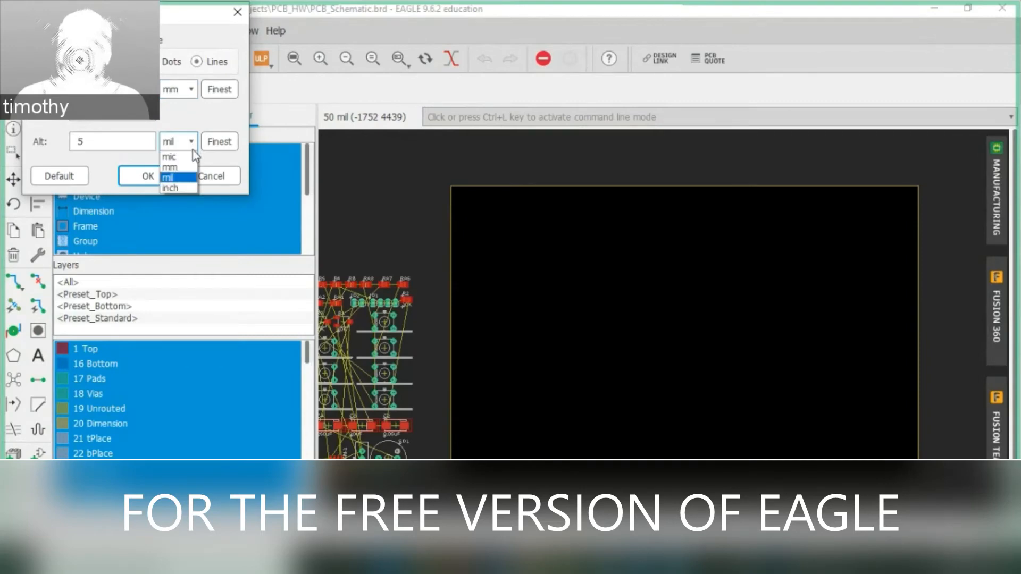
left_click(191, 168)
left_click(149, 177)
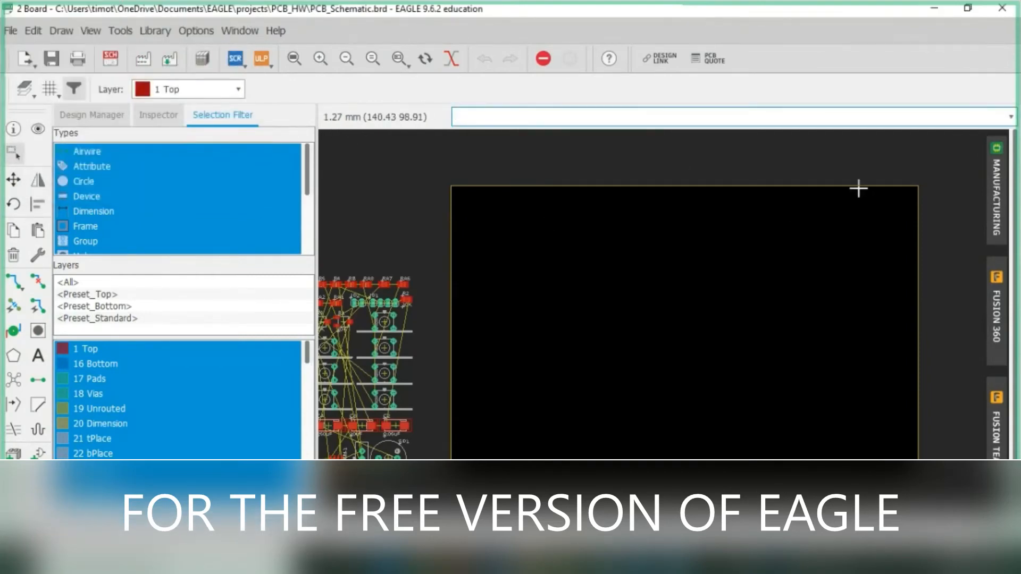
Change the board outline's upper line to run from (100, 80) to (0, 80) in its properties.
right_click(608, 186)
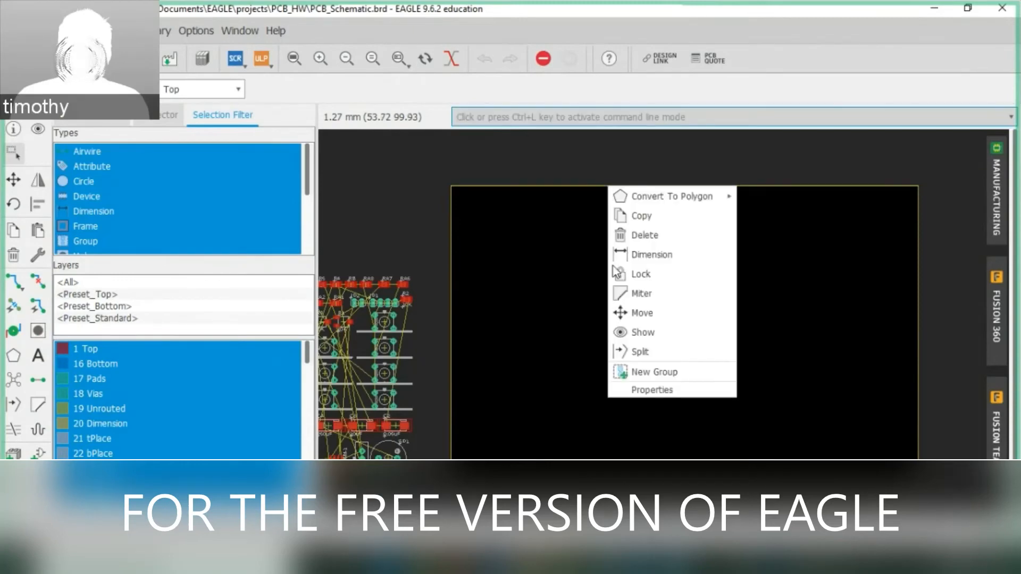
left_click(656, 389)
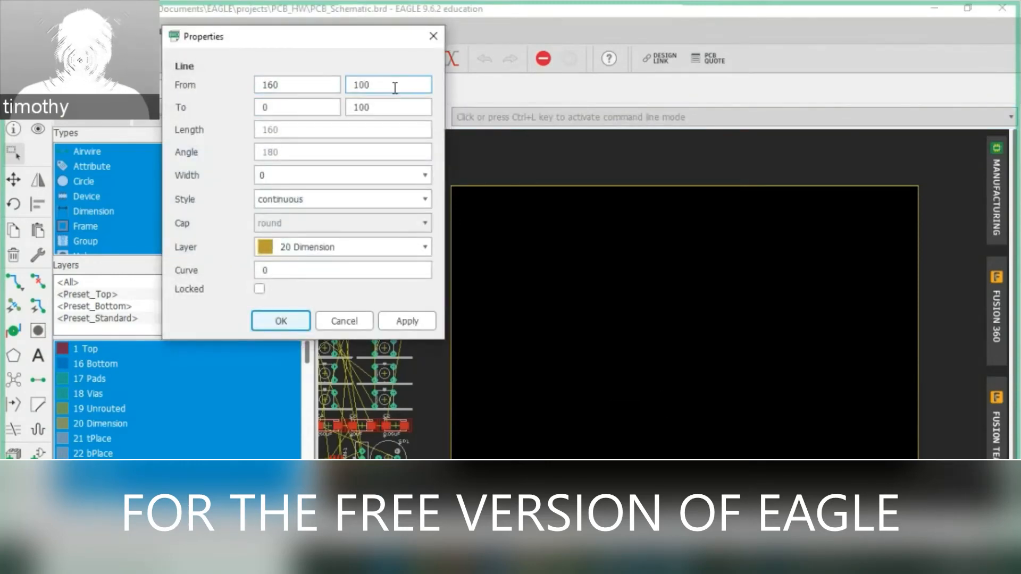
double_click(299, 85)
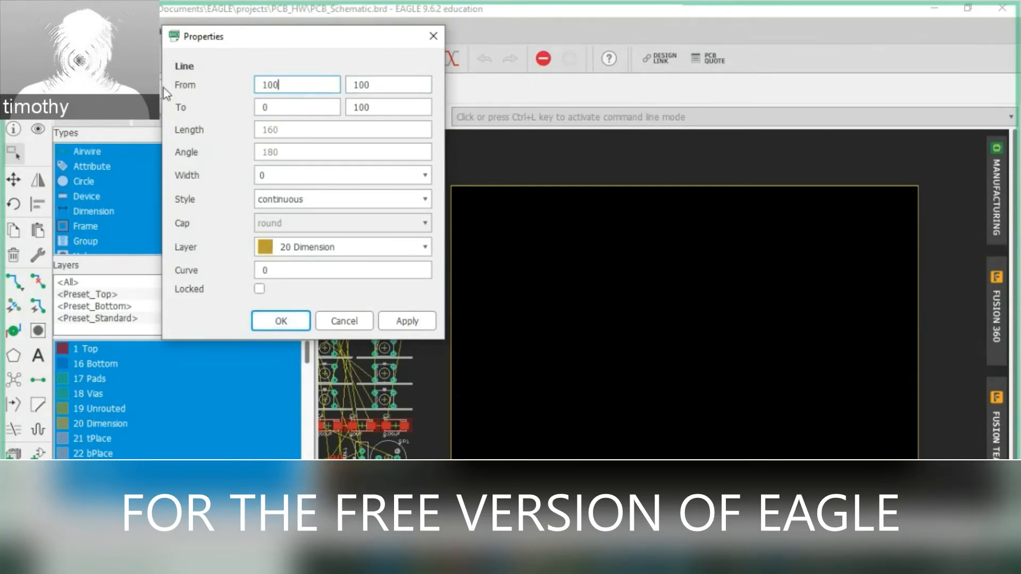
key("Tab")
type("80")
key("Tab")
key("Tab")
type("80")
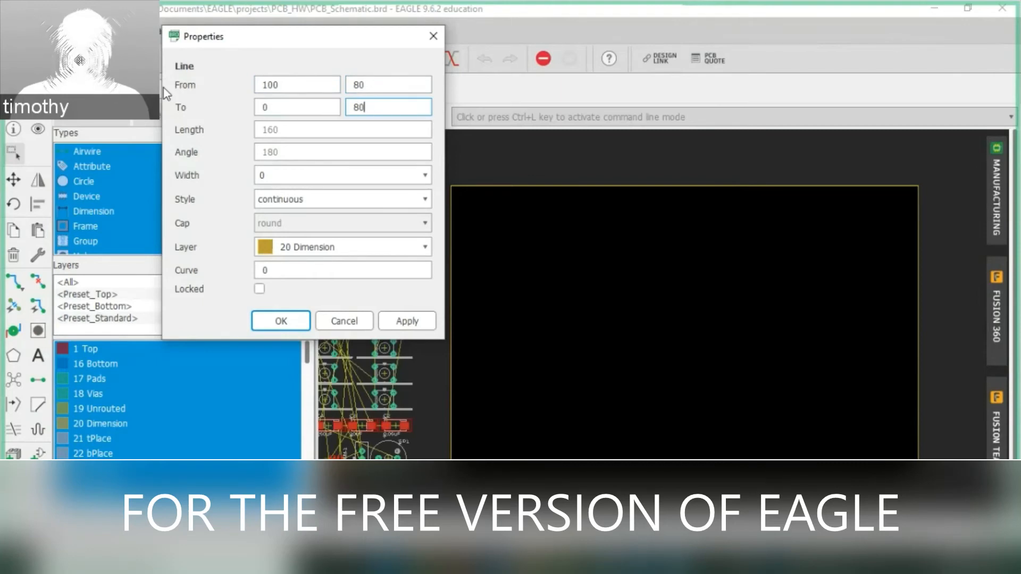
key("Return")
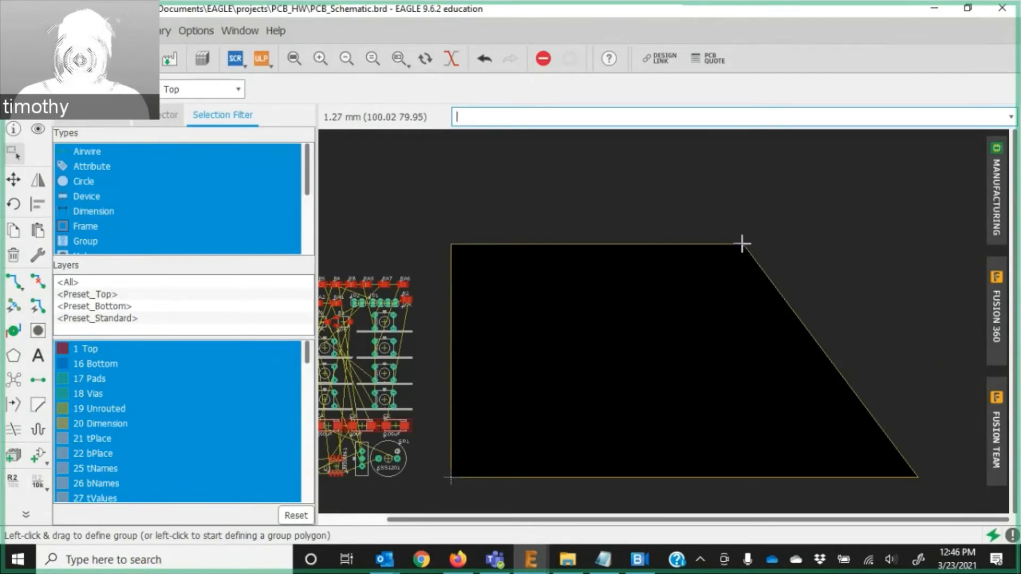
Set the end X coordinate of the board outline's bottom line to 100.
right_click(824, 478)
left_click(860, 470)
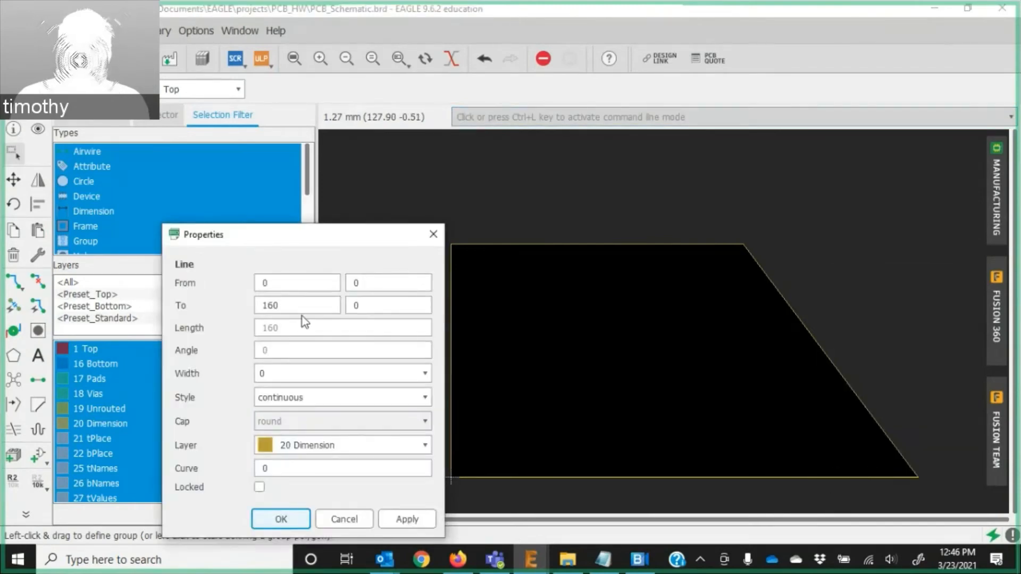
double_click(297, 310)
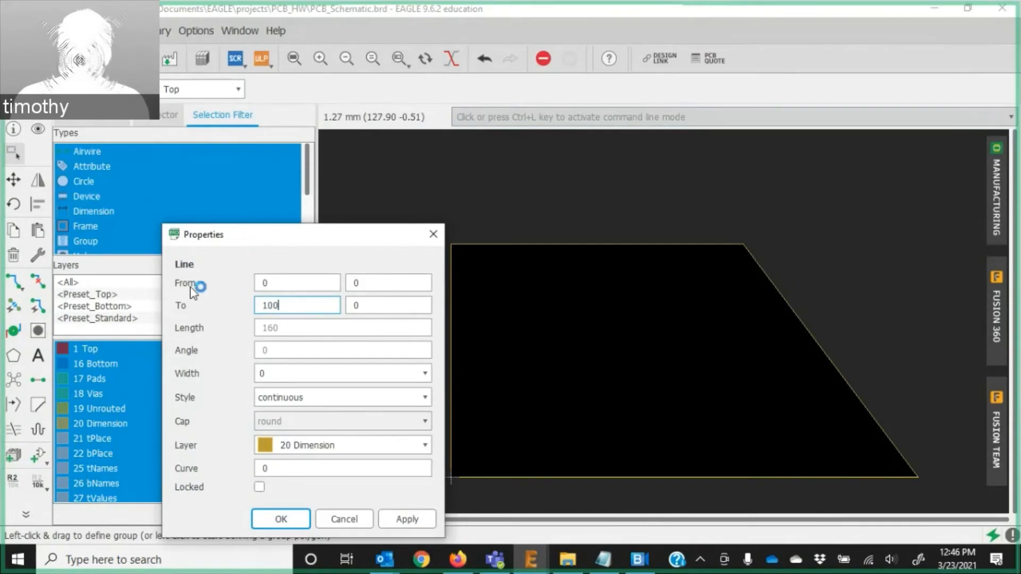
key("Return")
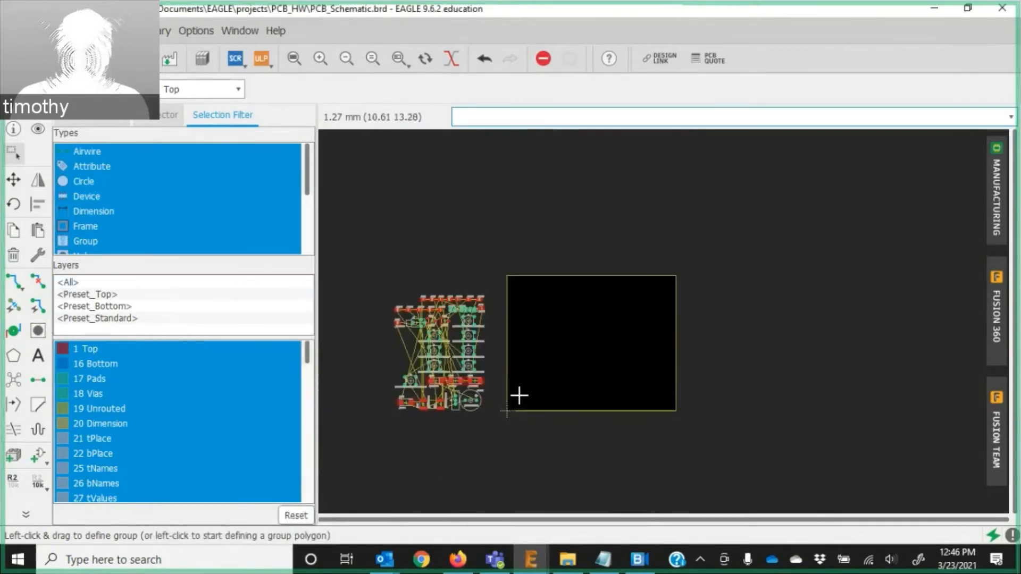
Move the LM555D chip (IC1) from the parts cluster to the middle of the board area.
scroll(394, 425, "up", 4)
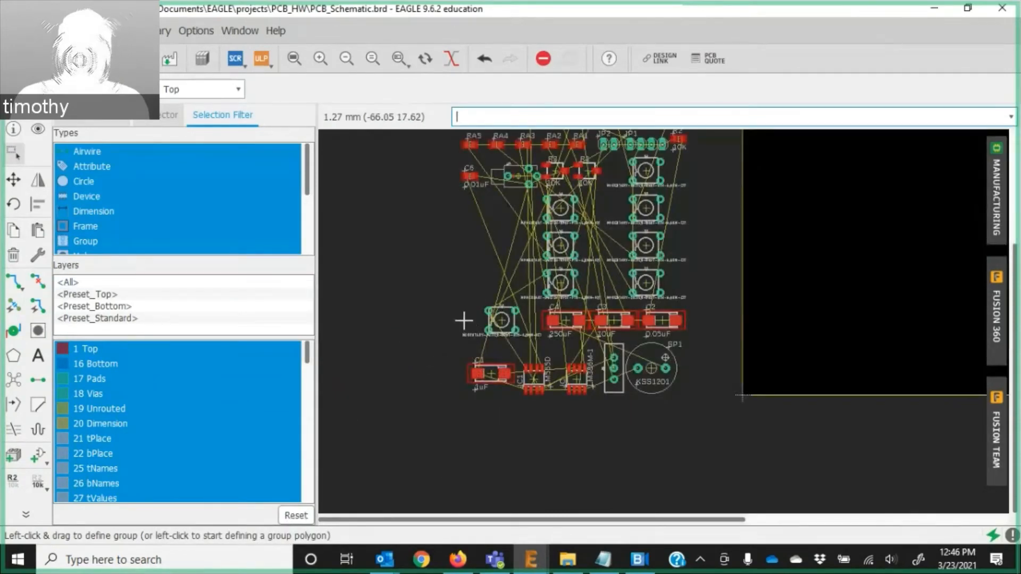
scroll(464, 321, "down", 2)
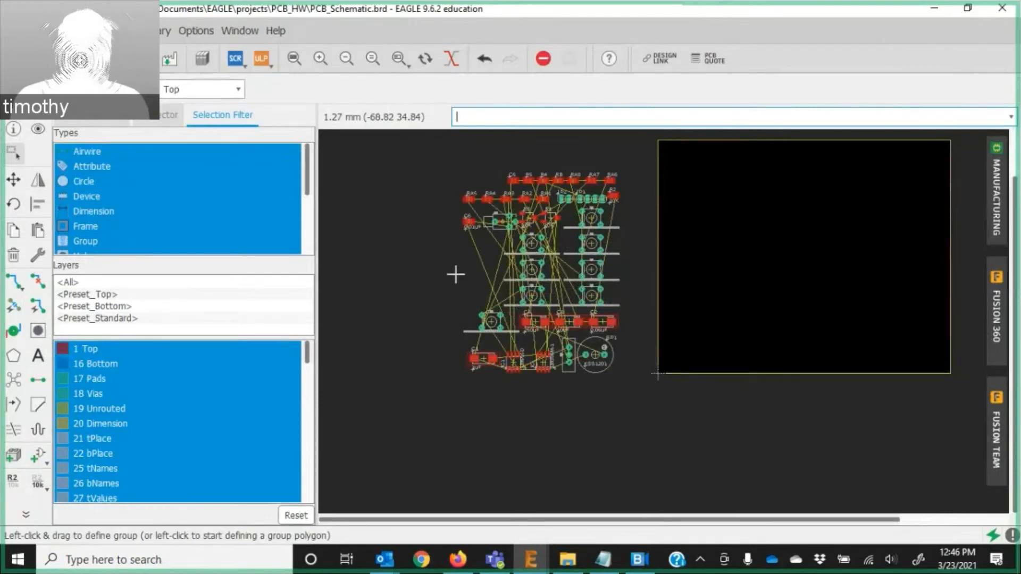
scroll(479, 233, "up", 4)
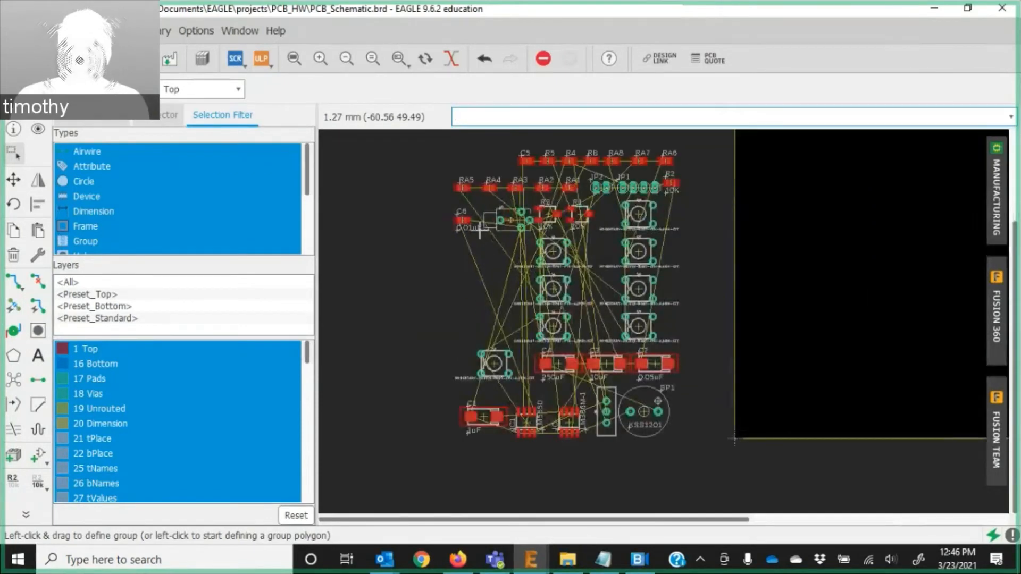
scroll(483, 226, "down", 2)
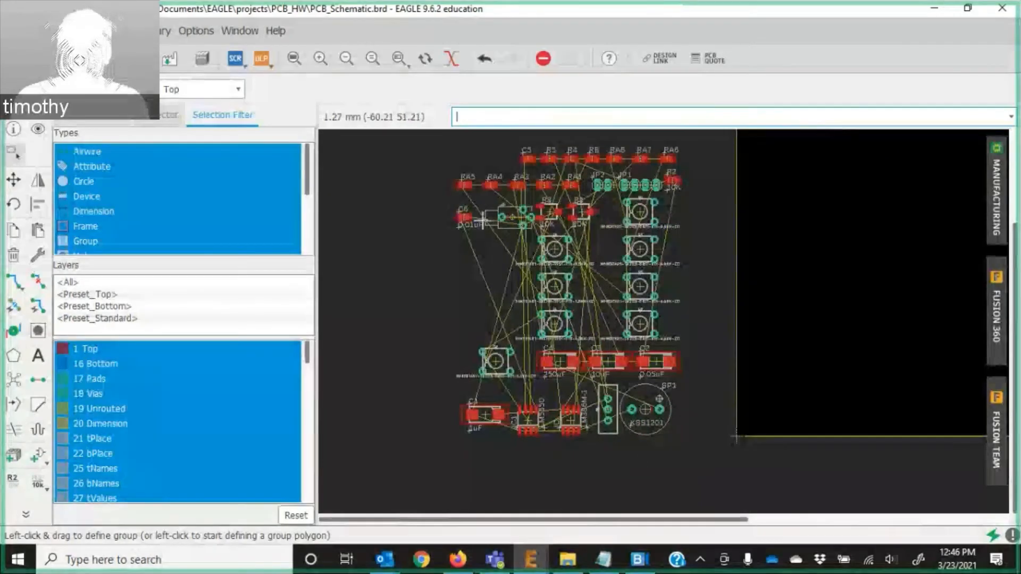
scroll(473, 234, "down", 3)
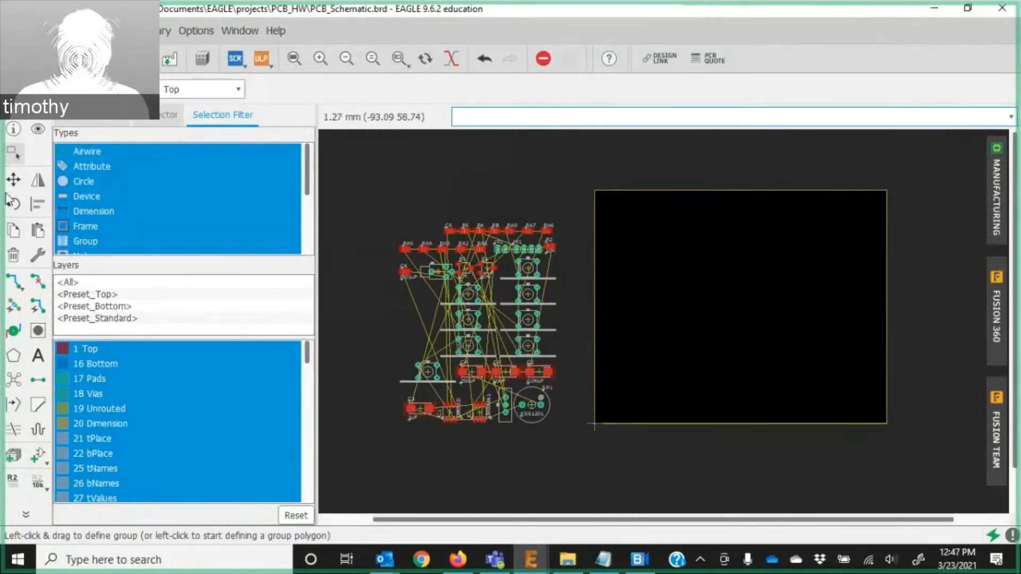
left_click(13, 179)
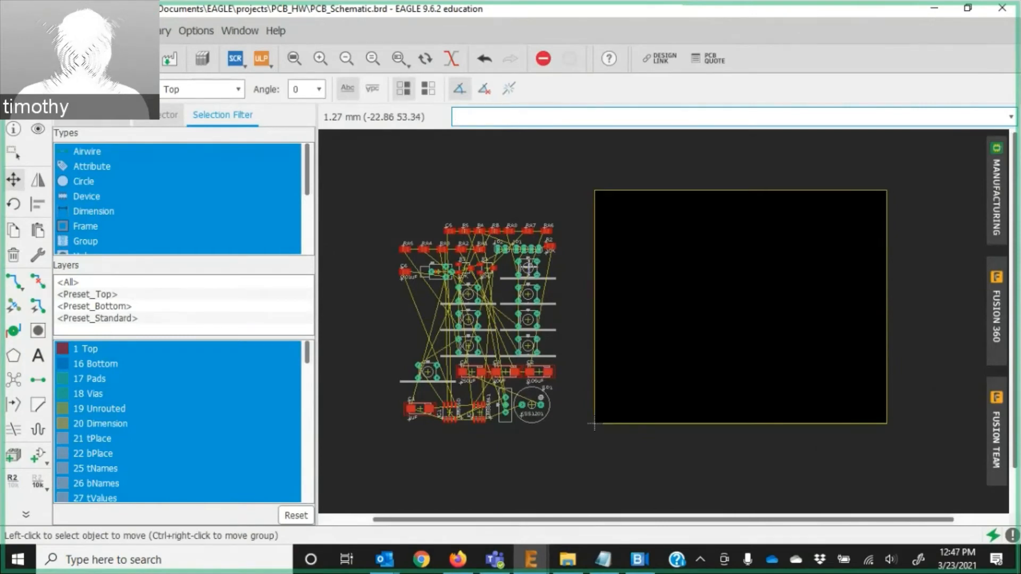
scroll(473, 420, "up", 5)
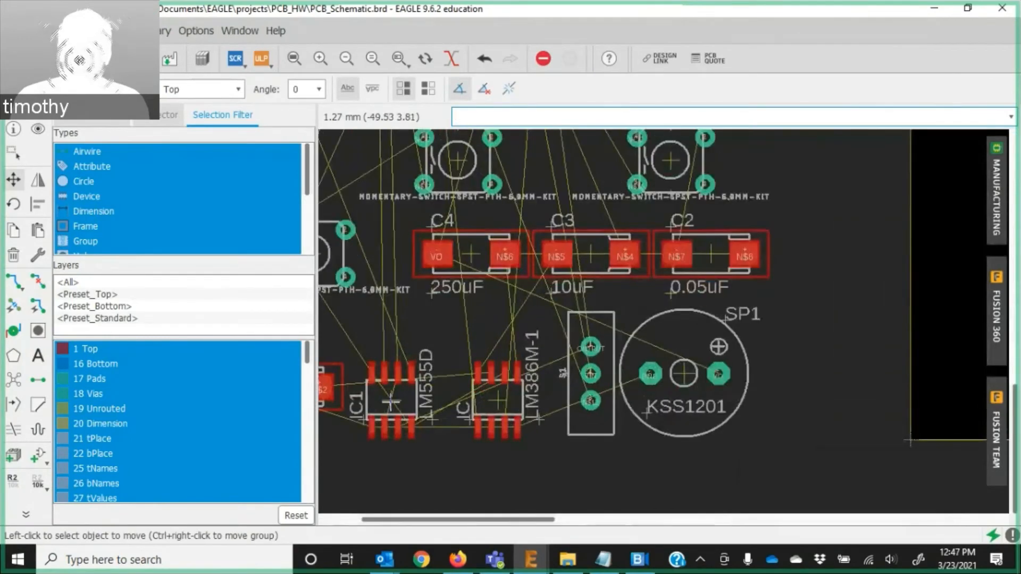
left_click(390, 402)
scroll(420, 390, "down", 5)
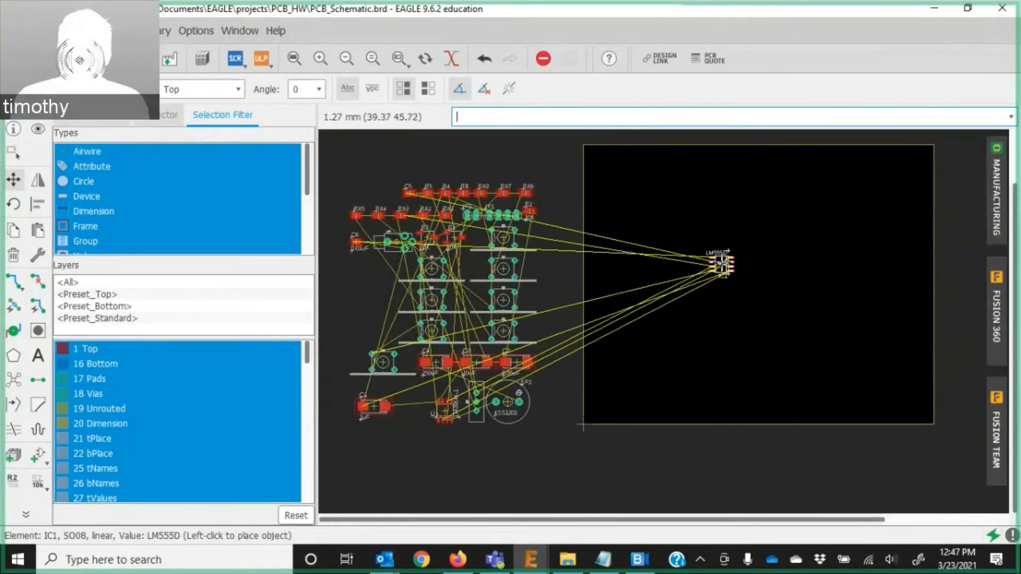
left_click(730, 304)
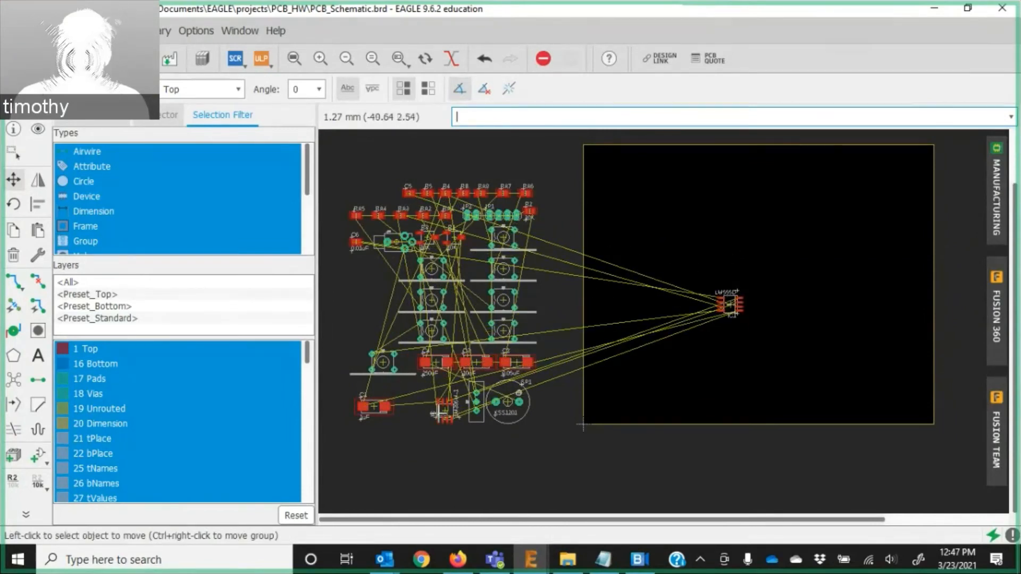
Move the LM386M-1 chip onto the board, rotate it to match the LM555D and place it to the right of that chip.
left_click(446, 412)
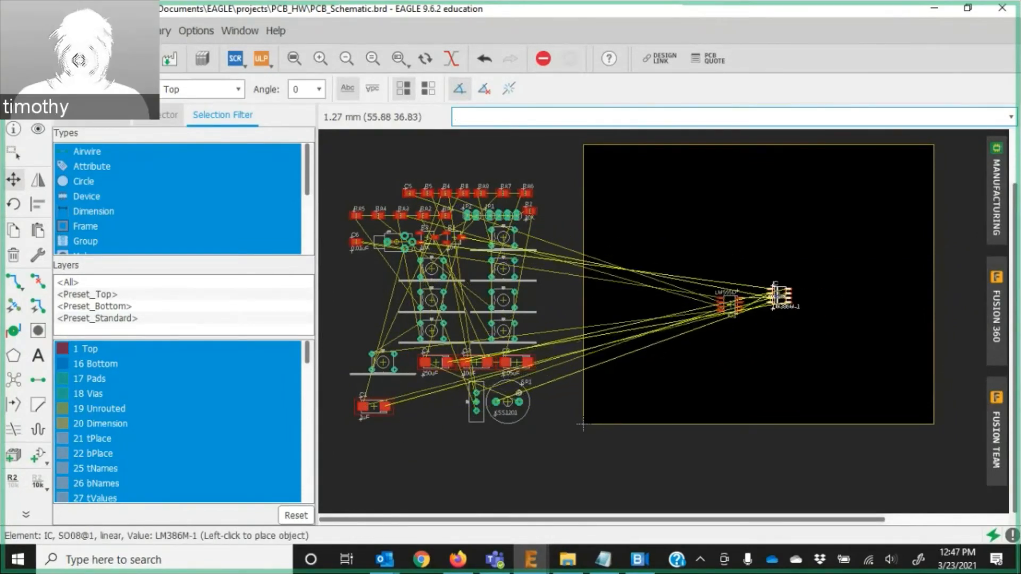
scroll(761, 294, "up", 5)
right_click(772, 294)
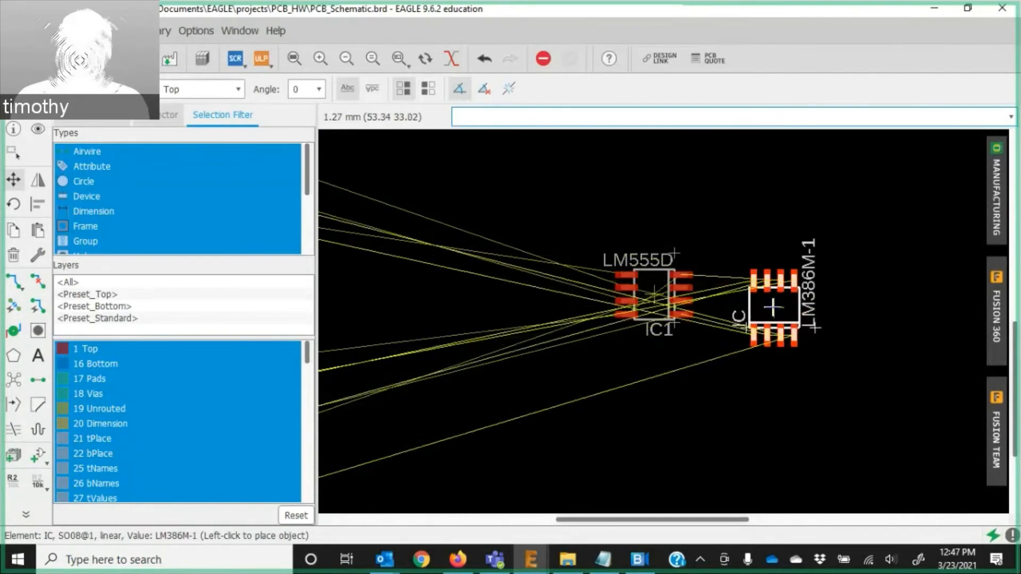
right_click(778, 295)
left_click(876, 290)
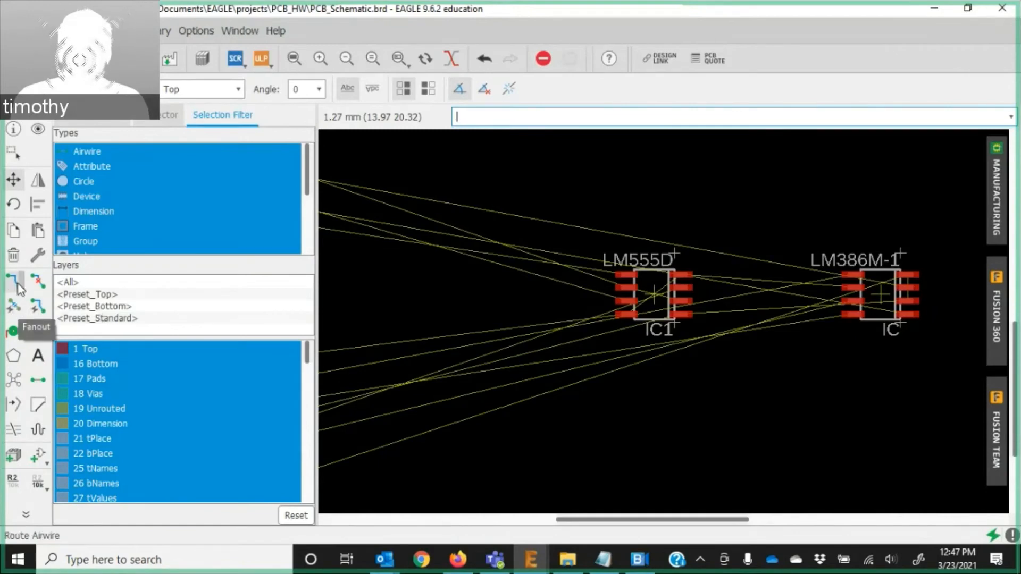
Recalculate the board's airwires with the Ratsnest command.
left_click(14, 381)
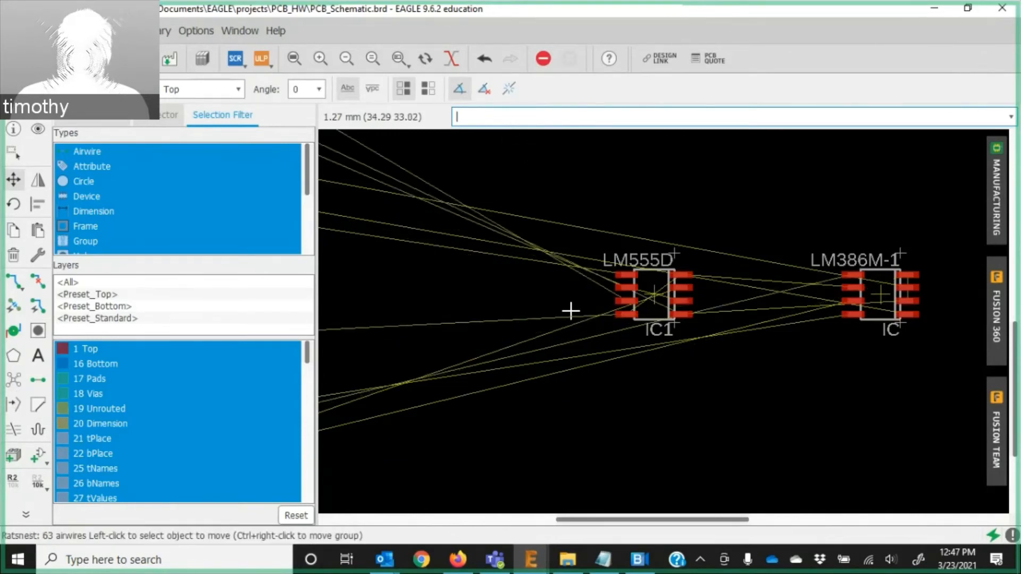
type("ratsnest")
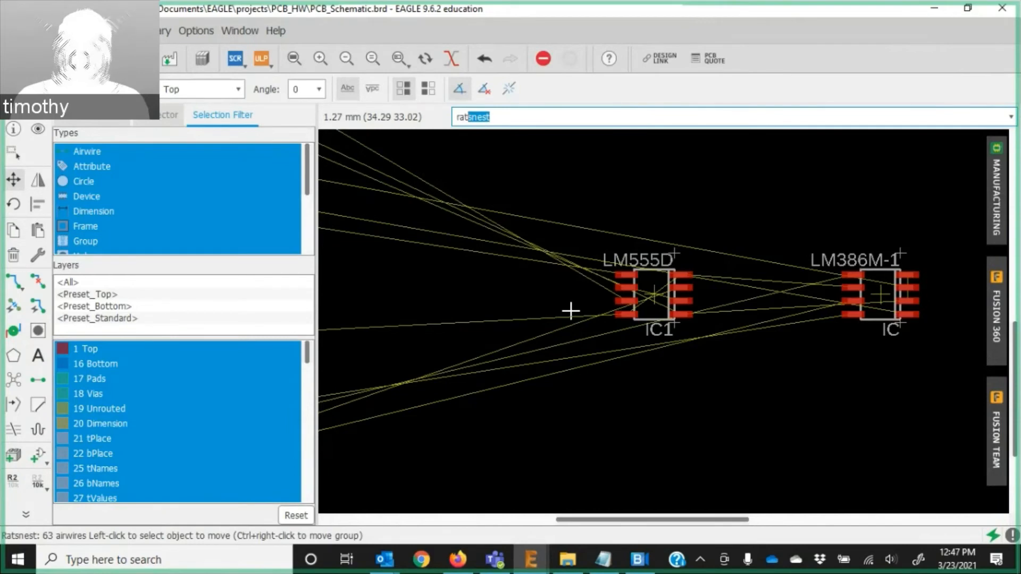
key("Return")
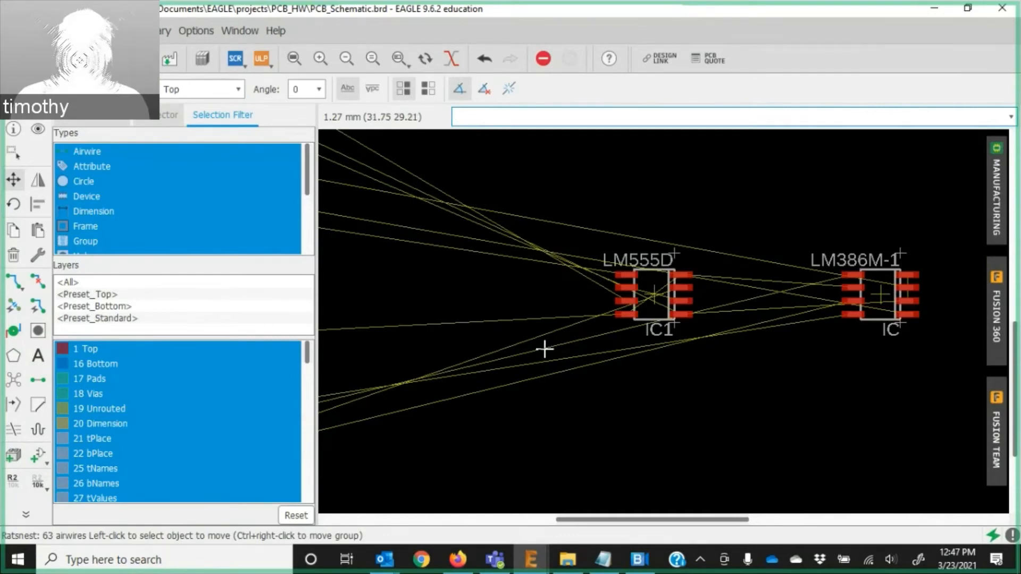
Move six tactile switches, including S9, S7, S5, S3 and S4, from the parts cluster into a row along the board's upper edge.
scroll(545, 348, "down", 4)
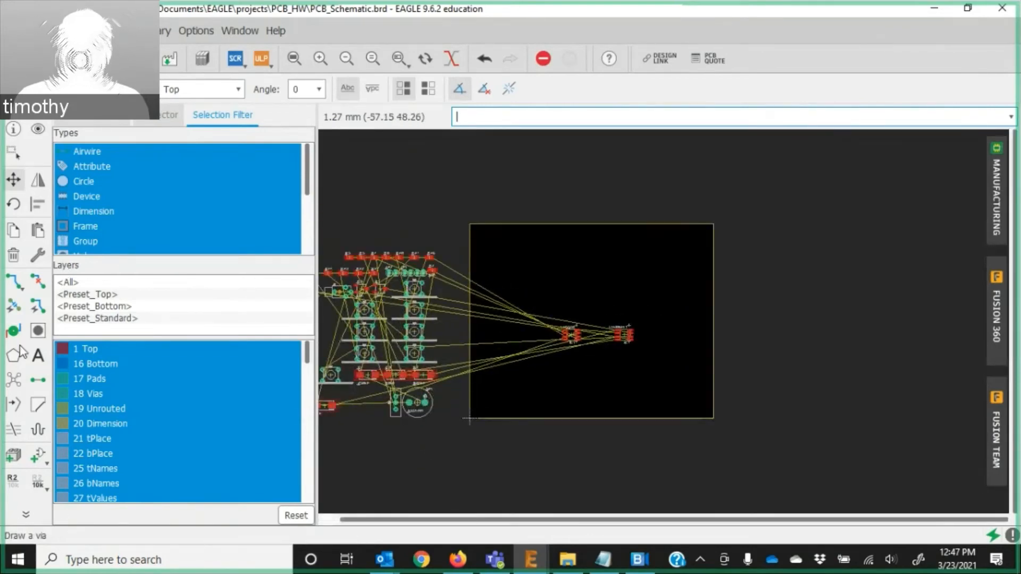
left_click(414, 289)
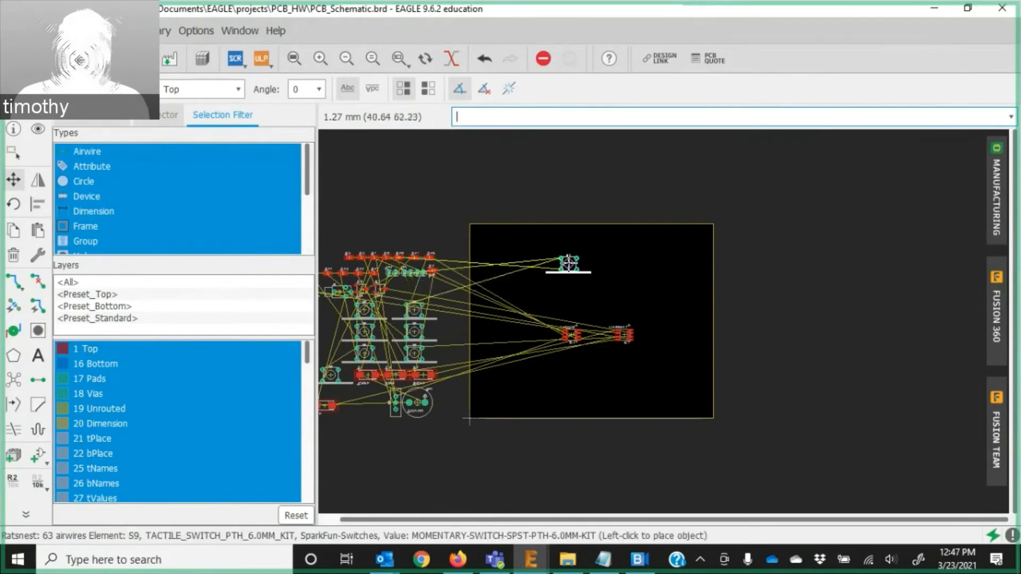
left_click(682, 239)
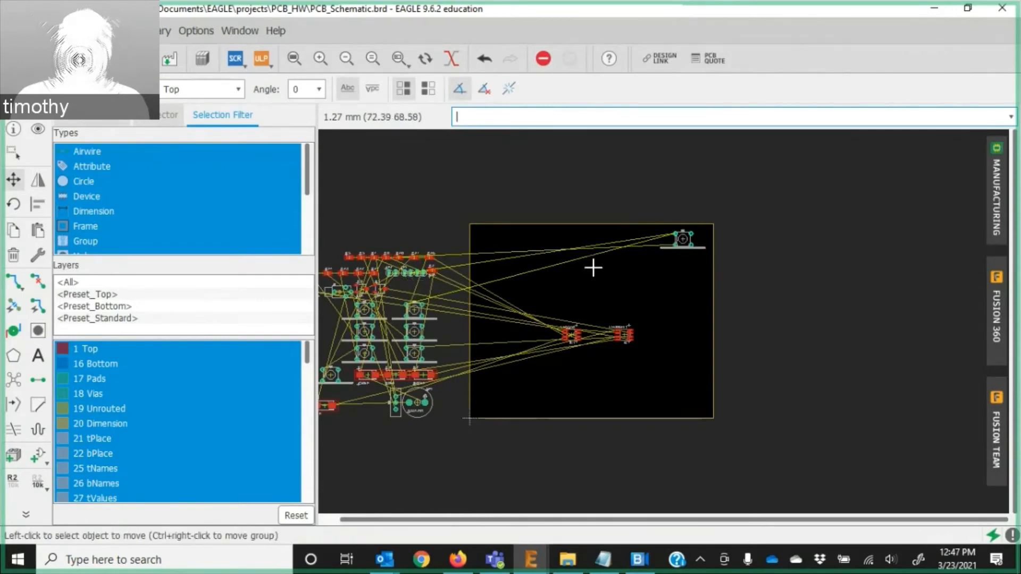
left_click(414, 310)
left_click(639, 238)
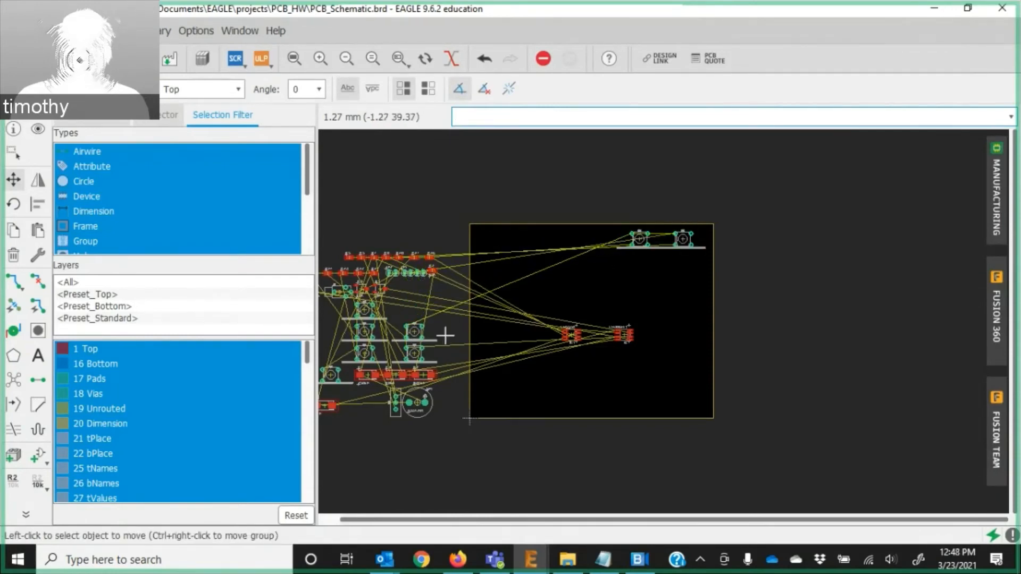
left_click(415, 331)
left_click(603, 239)
left_click(414, 353)
left_click(572, 239)
left_click(363, 353)
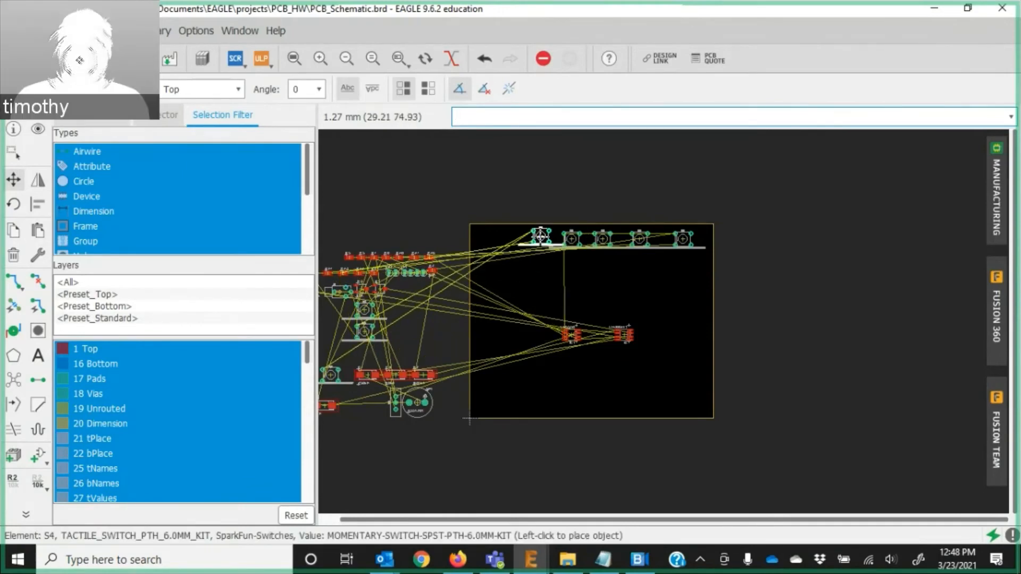
left_click(541, 239)
left_click(364, 331)
left_click(510, 238)
Move switch S8 to the board's lower-right corner and bring switch S9 from the upper row directly above it.
left_click(364, 310)
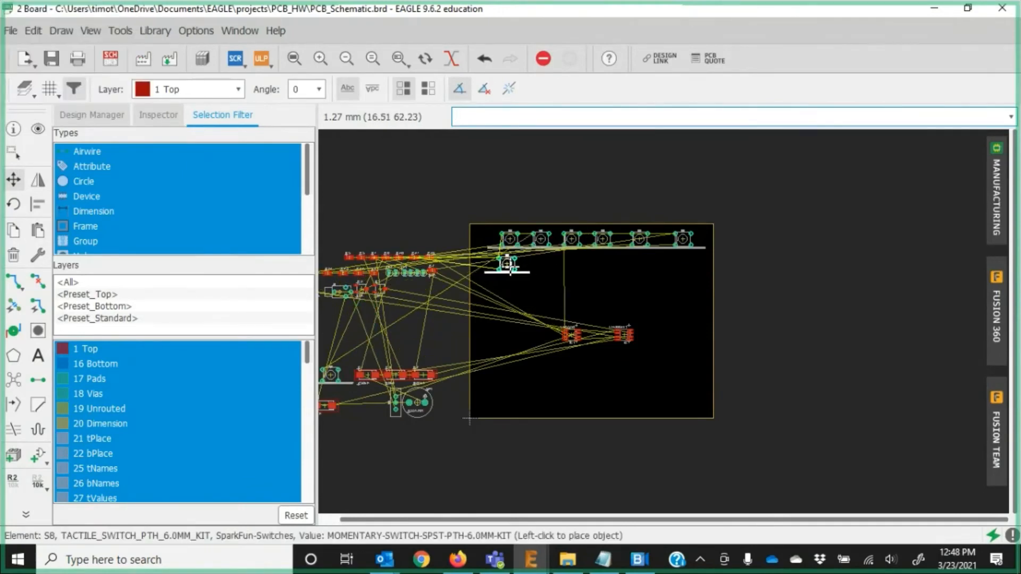
left_click(686, 399)
left_click(682, 240)
left_click(683, 239)
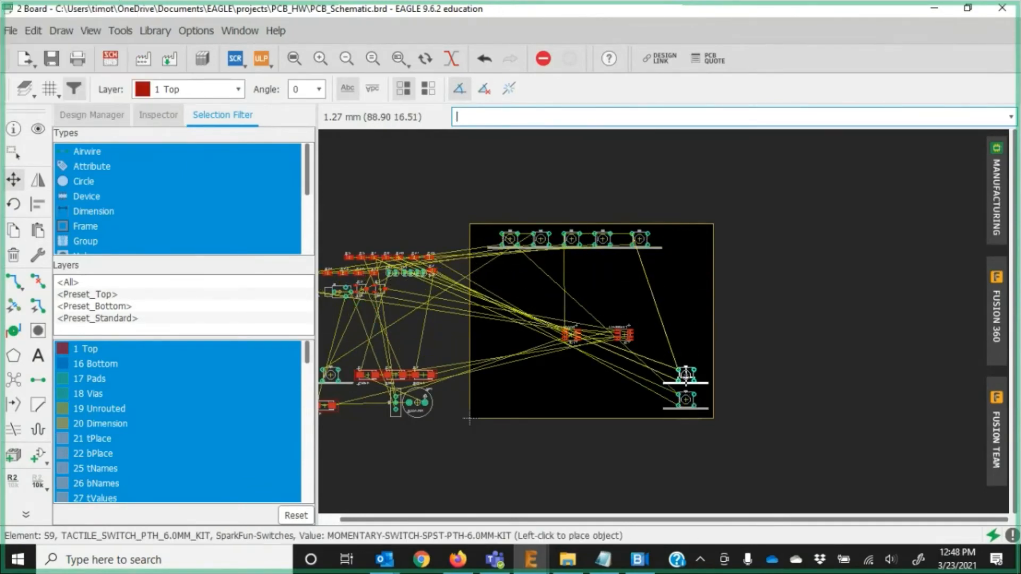
left_click(686, 376)
Rearrange the two corner switches so that S9 sits closest to the lower-right corner with S8 aligned directly above it.
scroll(685, 396, "up", 10)
scroll(702, 339, "down", 3)
scroll(694, 215, "up", 1)
left_click(704, 389)
left_click(691, 190)
left_click(704, 283)
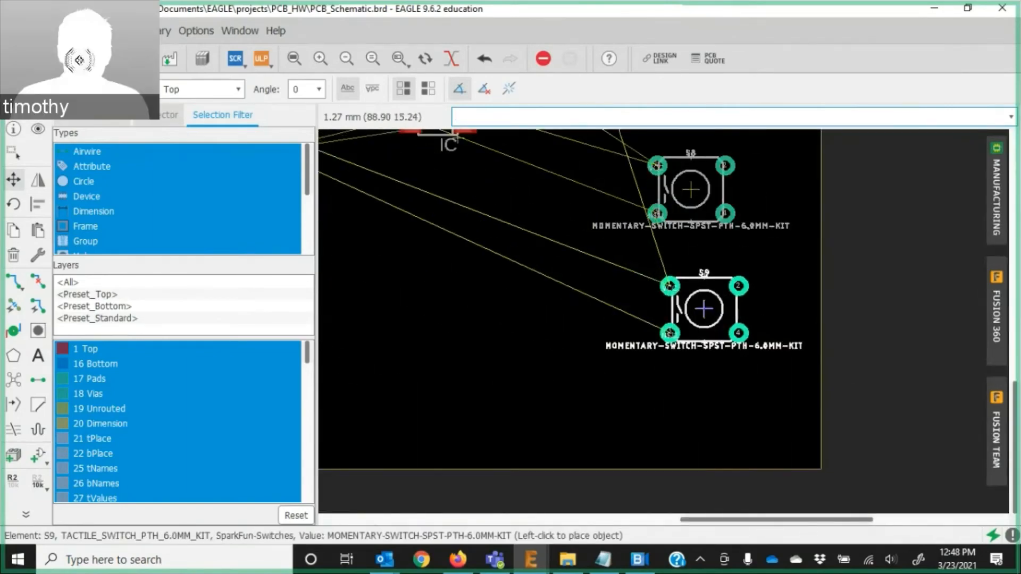
left_click(717, 403)
left_click(691, 191)
left_click(717, 310)
Move switch S7 from the upper row to the right-edge column, directly above S8.
scroll(717, 309, "down", 9)
scroll(697, 194, "up", 10)
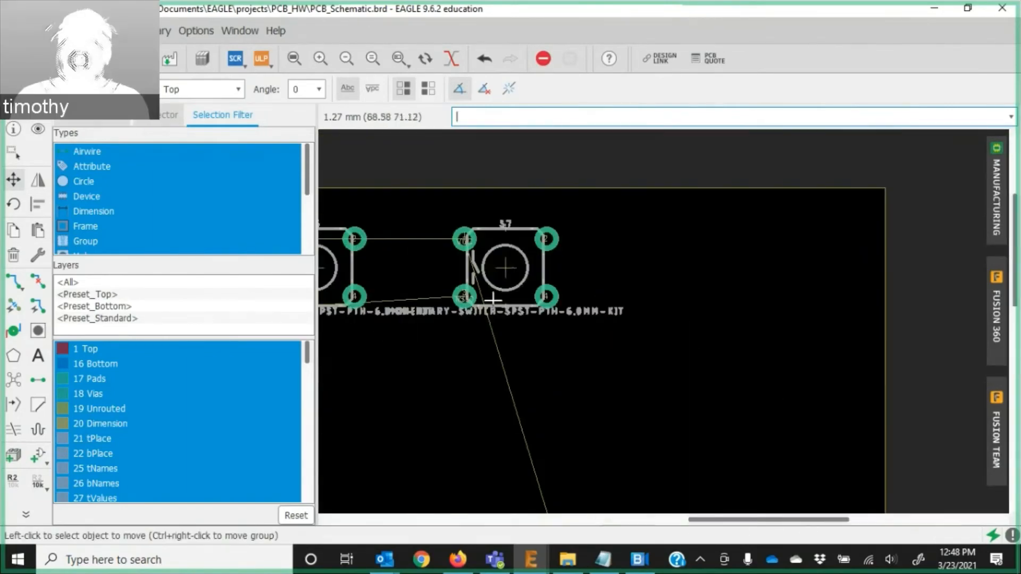
left_click(505, 267)
scroll(680, 387, "down", 10)
scroll(697, 486, "up", 11)
left_click(611, 229)
Move the leftmost switch of the upper row to the right-edge column, directly above S7.
scroll(609, 287, "down", 10)
scroll(484, 156, "up", 11)
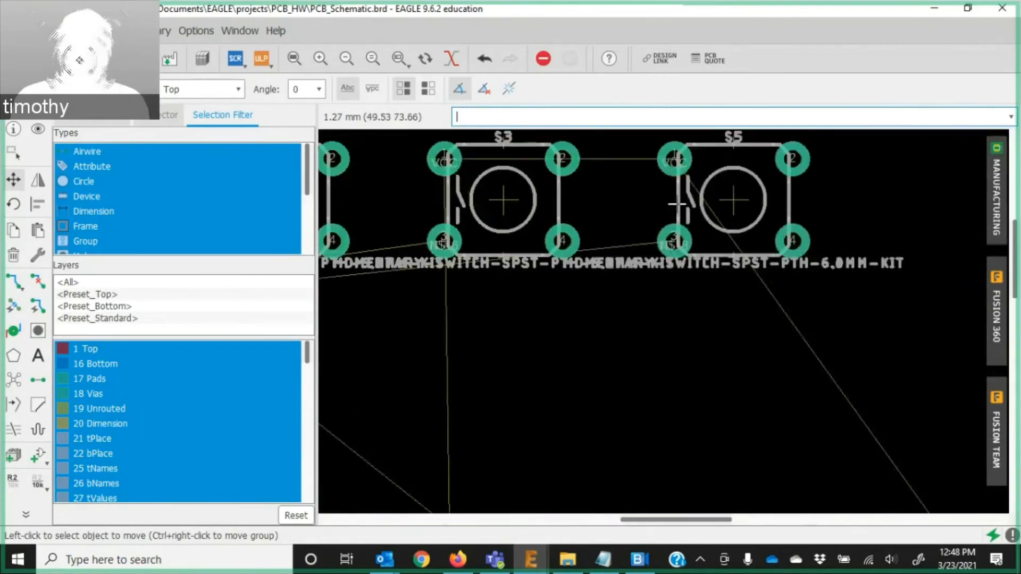
scroll(677, 203, "down", 4)
scroll(376, 204, "up", 3)
left_click(373, 228)
scroll(431, 271, "down", 12)
scroll(542, 322, "up", 10)
left_click(579, 410)
Move switch S5 from the upper row to the top of the right-edge switch column.
scroll(579, 409, "down", 10)
scroll(468, 335, "up", 13)
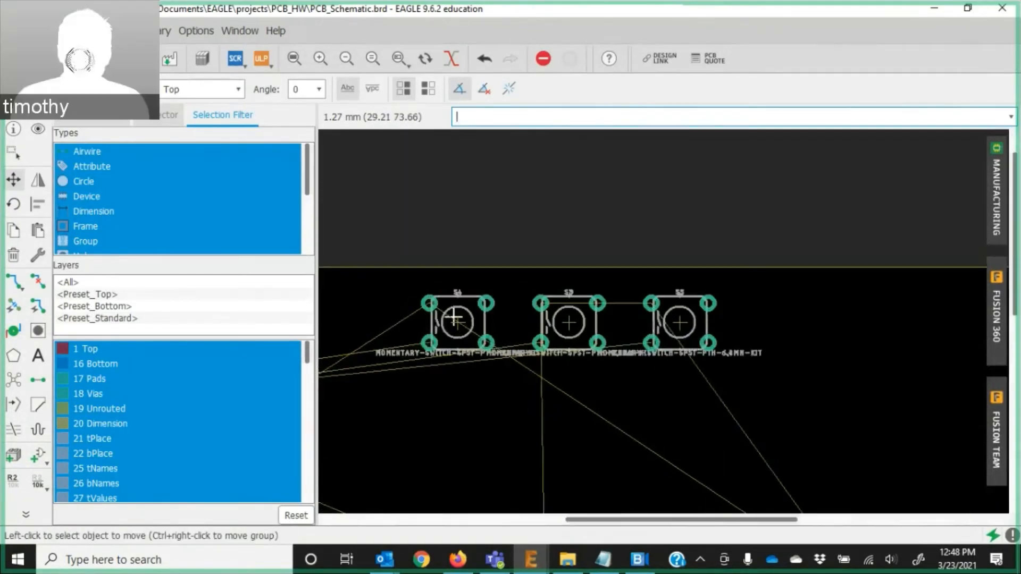
left_click(924, 330)
scroll(914, 350, "down", 10)
scroll(927, 431, "down", 3)
scroll(737, 372, "up", 10)
left_click(830, 352)
scroll(836, 358, "down", 10)
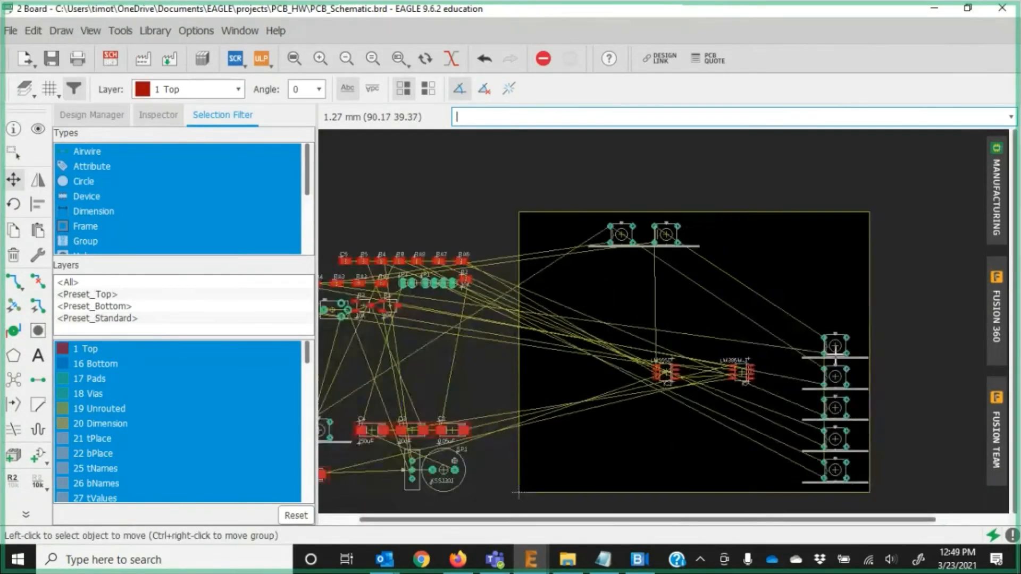
Move switch S4 from the upper row to the right-edge column, directly above S5.
scroll(625, 239, "up", 8)
left_click(638, 282)
scroll(654, 305, "down", 9)
scroll(742, 380, "up", 9)
left_click(747, 384)
Move switch S3 from the upper row to the right-edge column, directly above S4.
scroll(747, 384, "down", 8)
scroll(665, 341, "up", 10)
left_click(561, 323)
scroll(573, 335, "down", 10)
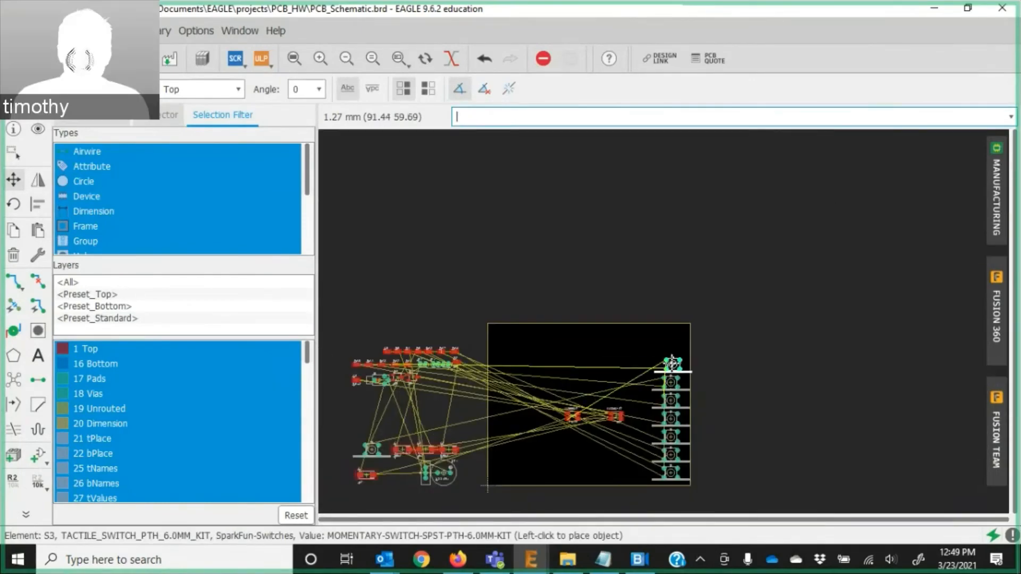
scroll(673, 362, "up", 11)
left_click(674, 363)
Move switch S2 from outside the board to the top of the right-edge switch column and recalculate the ratsnest.
scroll(674, 363, "down", 10)
scroll(526, 404, "up", 13)
left_click(421, 371)
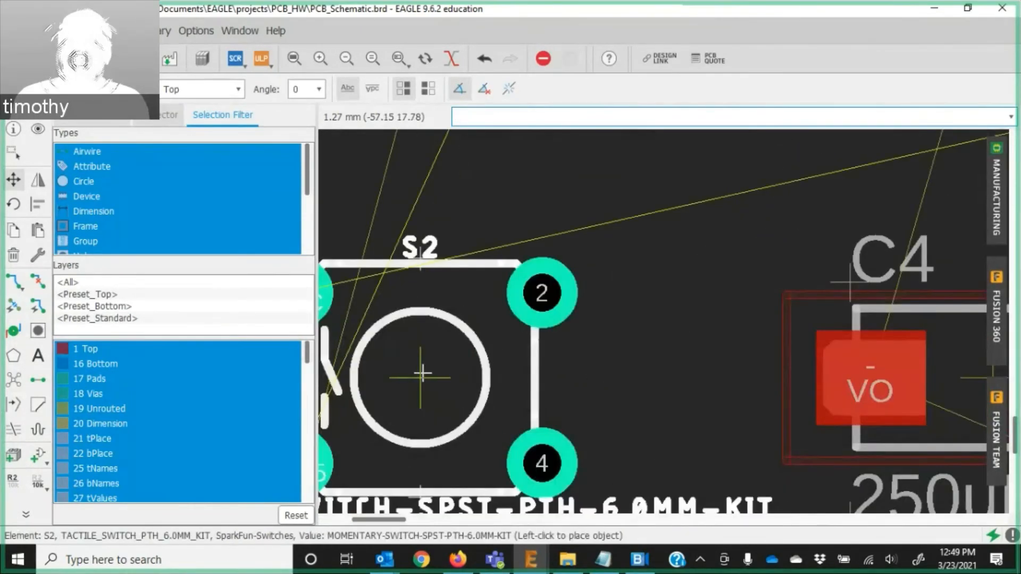
scroll(422, 372, "down", 13)
scroll(774, 258, "up", 10)
left_click(750, 296)
left_click(13, 381)
Move resistor RA5 from outside the board to just left of switch S6.
scroll(625, 412, "down", 8)
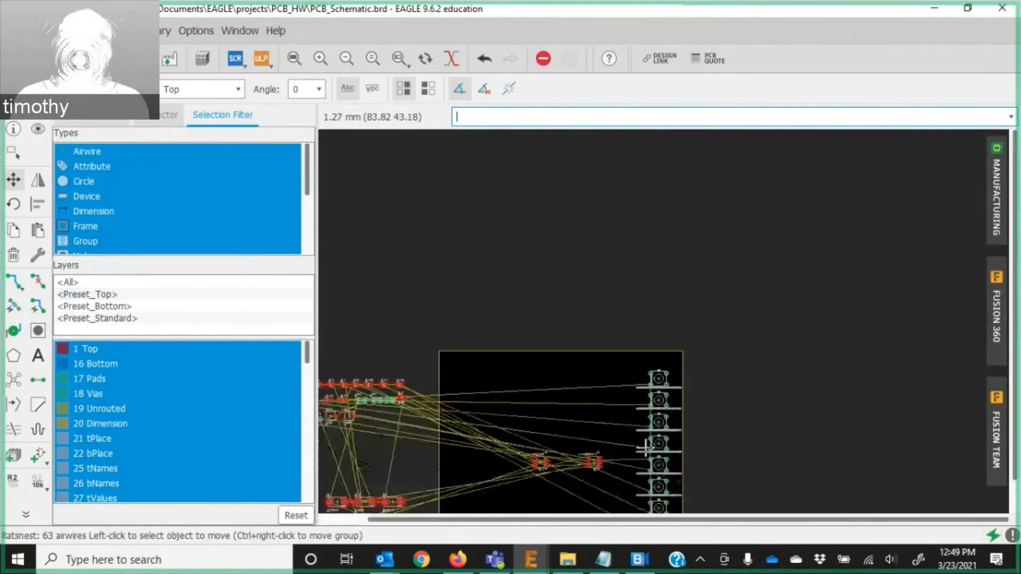
scroll(643, 445, "up", 8)
scroll(585, 280, "down", 8)
scroll(567, 293, "up", 8)
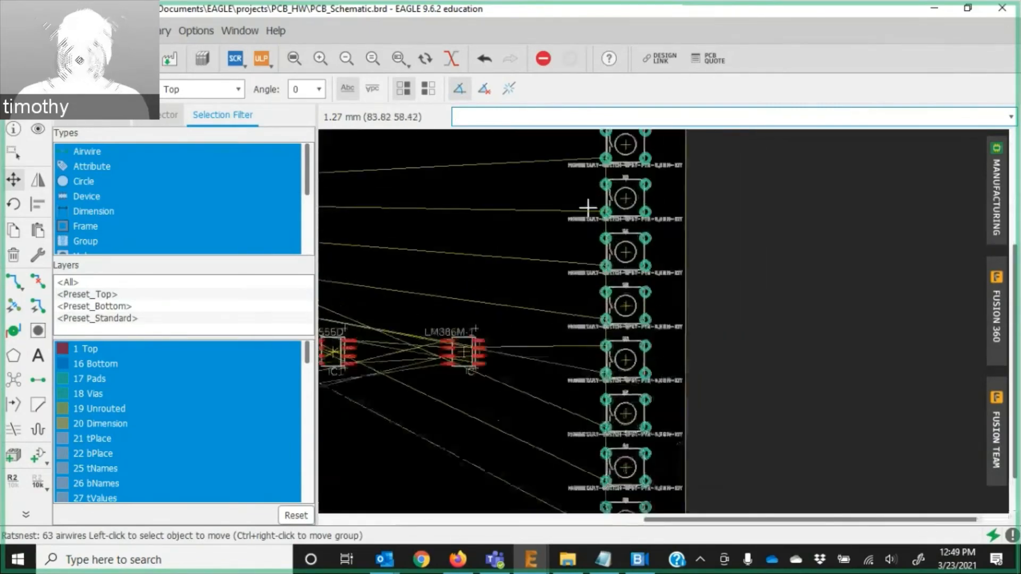
scroll(588, 207, "down", 9)
scroll(342, 178, "up", 9)
scroll(338, 181, "down", 3)
left_click(338, 181)
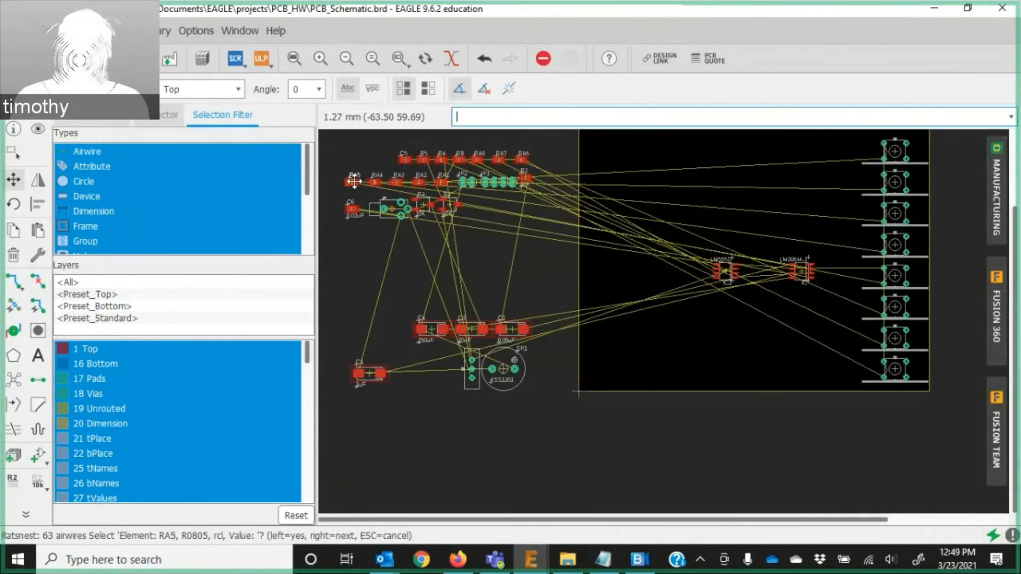
scroll(346, 181, "up", 3)
scroll(481, 269, "down", 3)
left_click(946, 349)
Move resistor RA4 onto the board, just left of switch S5 and in line above RA5.
scroll(456, 263, "up", 9)
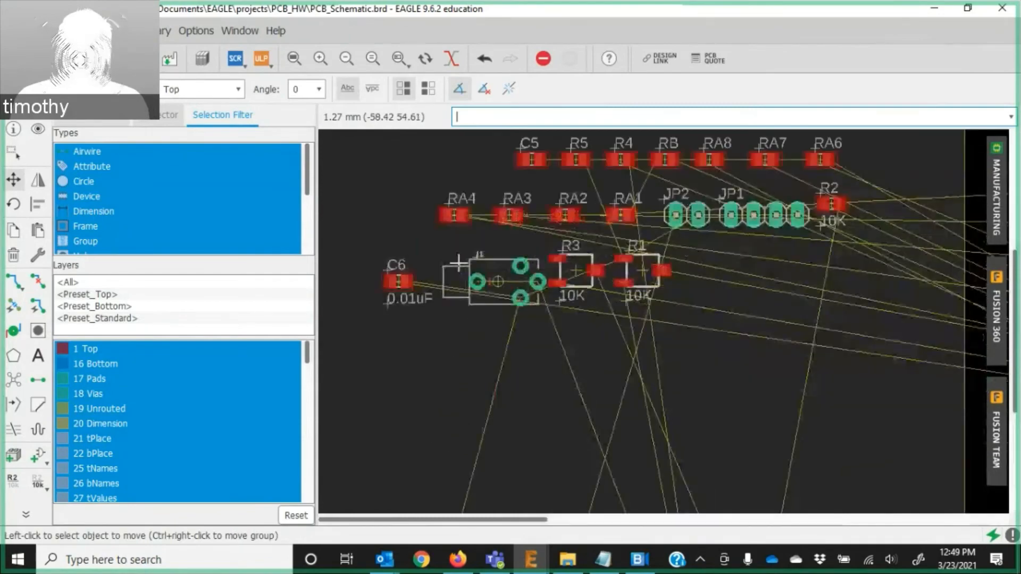
left_click(457, 162)
scroll(471, 220, "down", 10)
scroll(889, 272, "up", 10)
left_click(801, 282)
Move resistor RA3 onto the board, just left of switch S4 and in line above RA4.
scroll(801, 282, "down", 10)
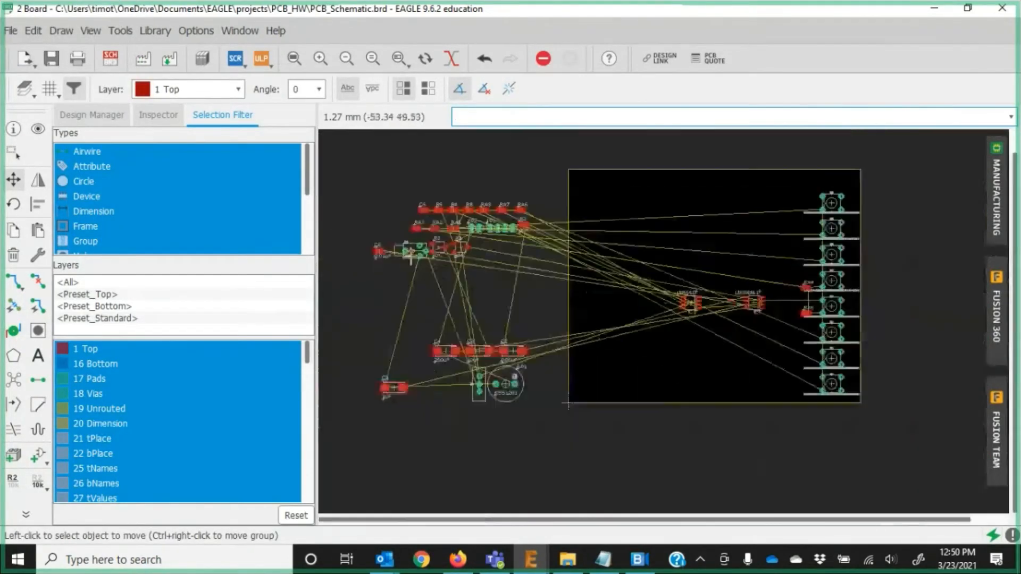
scroll(412, 252, "up", 9)
left_click(390, 232)
scroll(404, 239, "down", 9)
scroll(776, 277, "up", 10)
left_click(773, 290)
Move resistor RA2 onto the board, just left of switch S3 and in line above RA3.
scroll(773, 289, "down", 10)
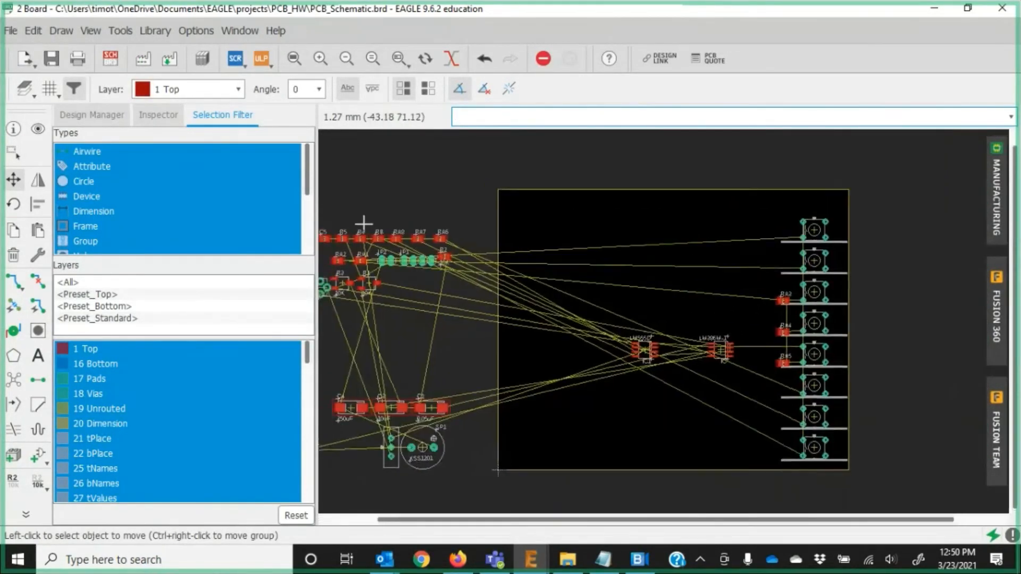
scroll(365, 221, "up", 9)
left_click(468, 321)
scroll(468, 321, "down", 9)
scroll(787, 366, "up", 10)
left_click(793, 364)
Move resistor RA1 onto the board, just left of switch S2 at the top of the resistor column.
scroll(792, 364, "down", 9)
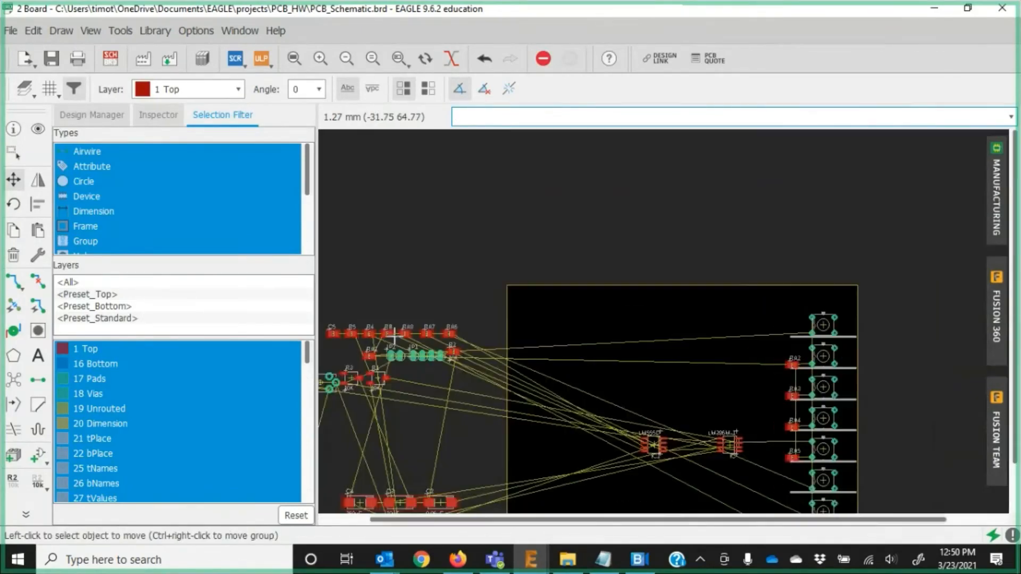
scroll(380, 356, "up", 12)
left_click(342, 367)
scroll(342, 367, "down", 6)
key("Escape")
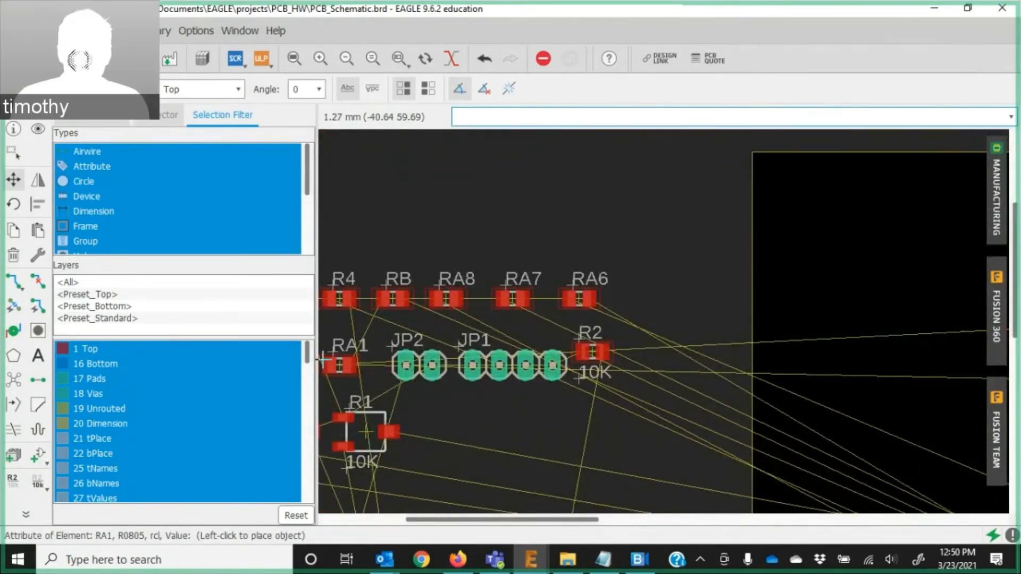
scroll(335, 359, "up", 7)
left_click(356, 391)
scroll(359, 391, "down", 9)
scroll(771, 367, "up", 7)
scroll(707, 373, "down", 3)
left_click(713, 368)
Move resistor RA6 onto the board, just left of switch S7 and in line below RA5.
scroll(713, 368, "down", 8)
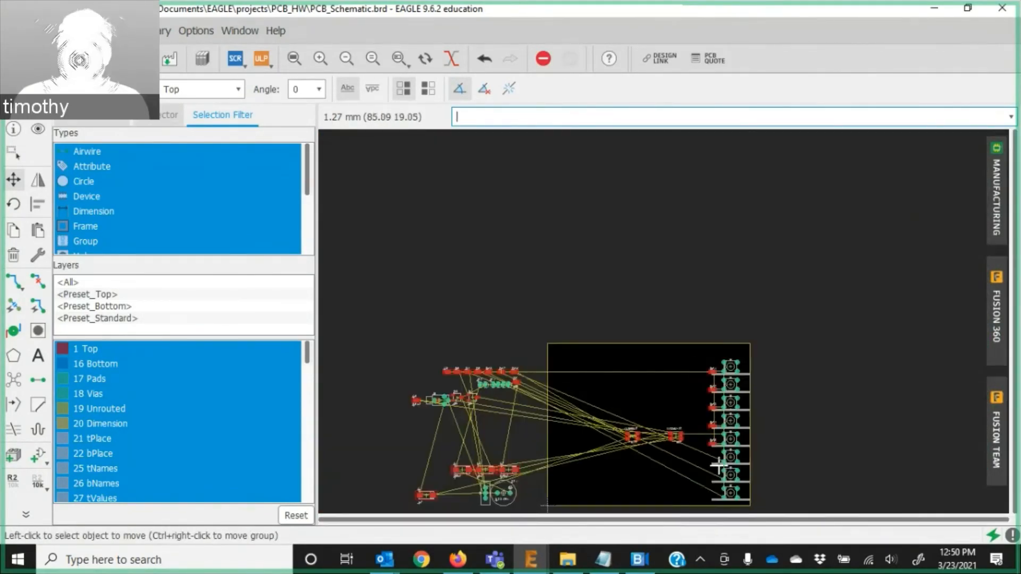
scroll(751, 338, "up", 9)
left_click(751, 339)
scroll(751, 338, "down", 8)
scroll(917, 452, "up", 9)
scroll(917, 452, "down", 2)
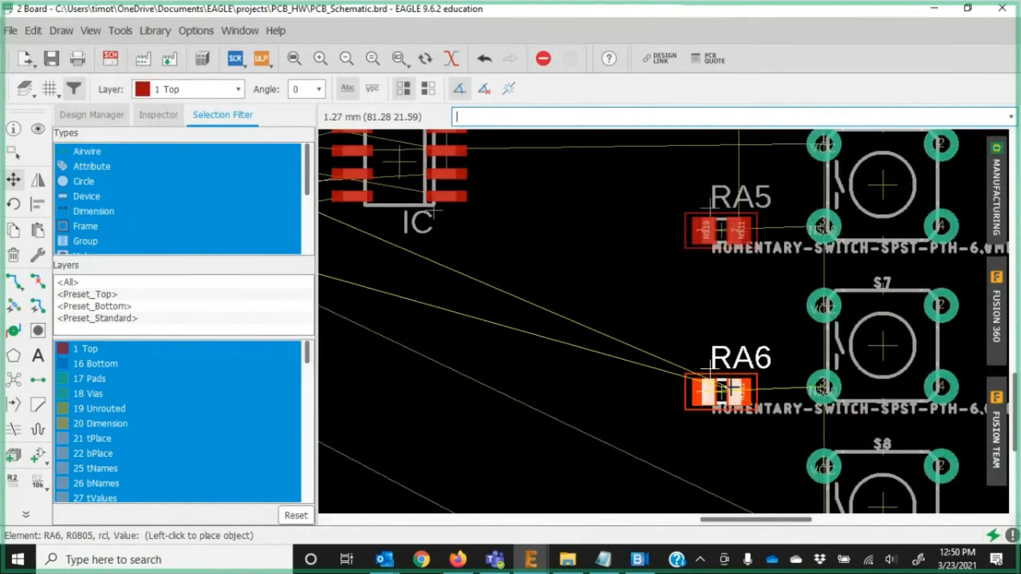
left_click(712, 383)
Move resistor RA7 onto the board, just left of switch S8 and in line below RA6.
scroll(472, 349, "down", 8)
scroll(494, 334, "up", 9)
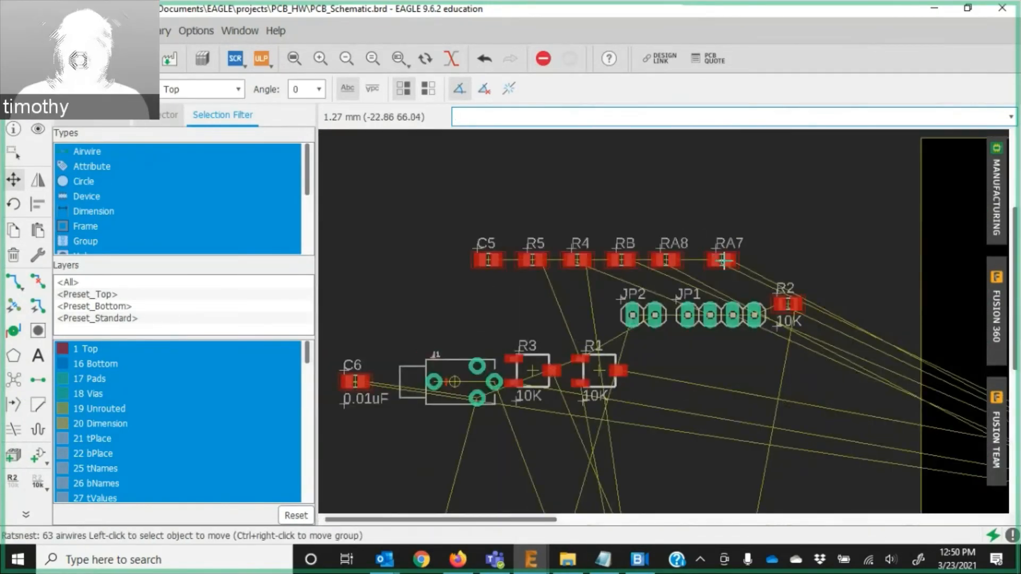
left_click(723, 260)
scroll(723, 260, "down", 8)
scroll(904, 351, "up", 11)
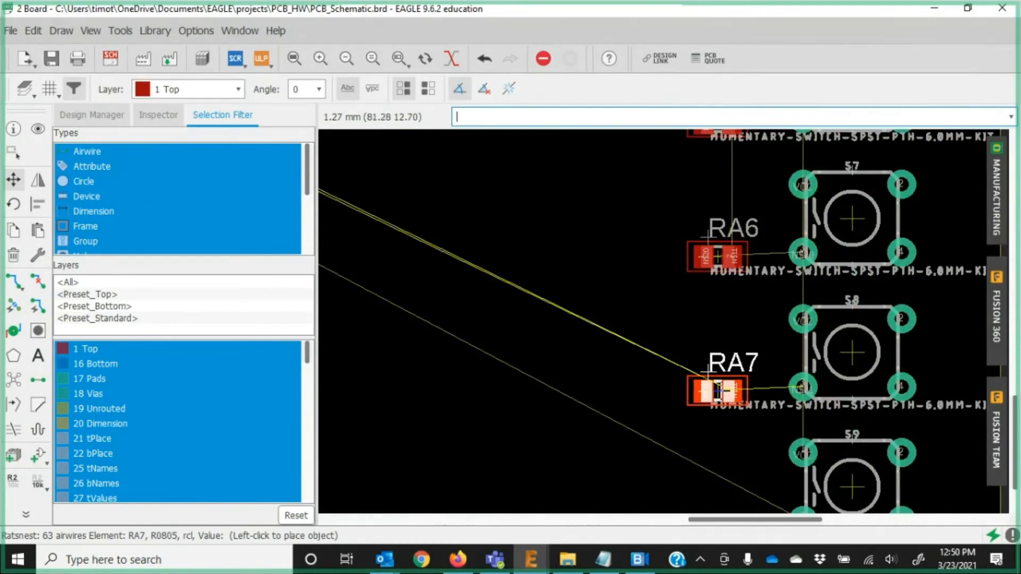
left_click(717, 391)
Move resistor RA8 onto the board, just left of switch S9 below RA7, and recalculate the ratsnest.
scroll(717, 391, "down", 8)
scroll(507, 285, "up", 9)
left_click(506, 285)
scroll(506, 285, "down", 8)
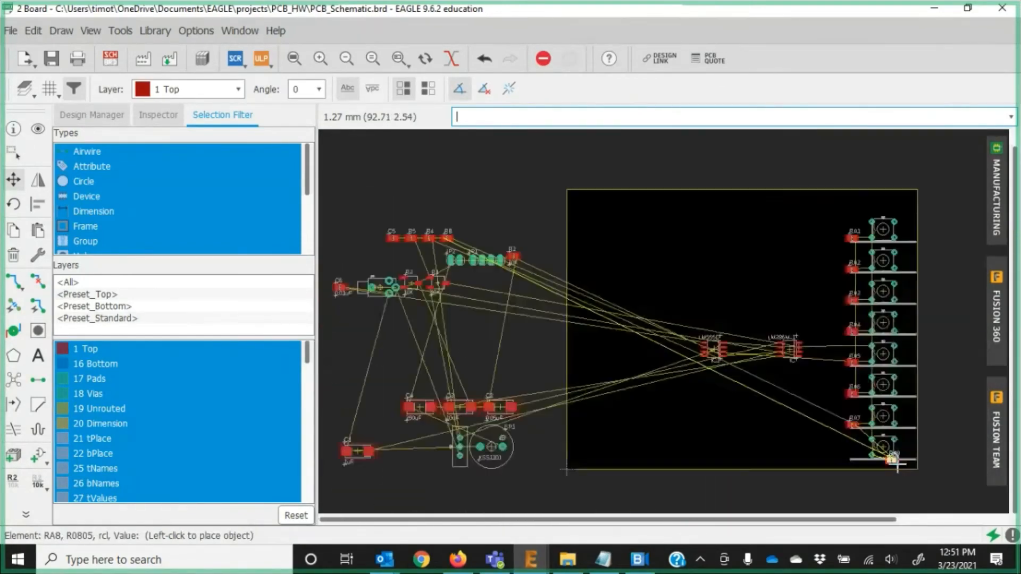
scroll(898, 465, "up", 4)
left_click(754, 436)
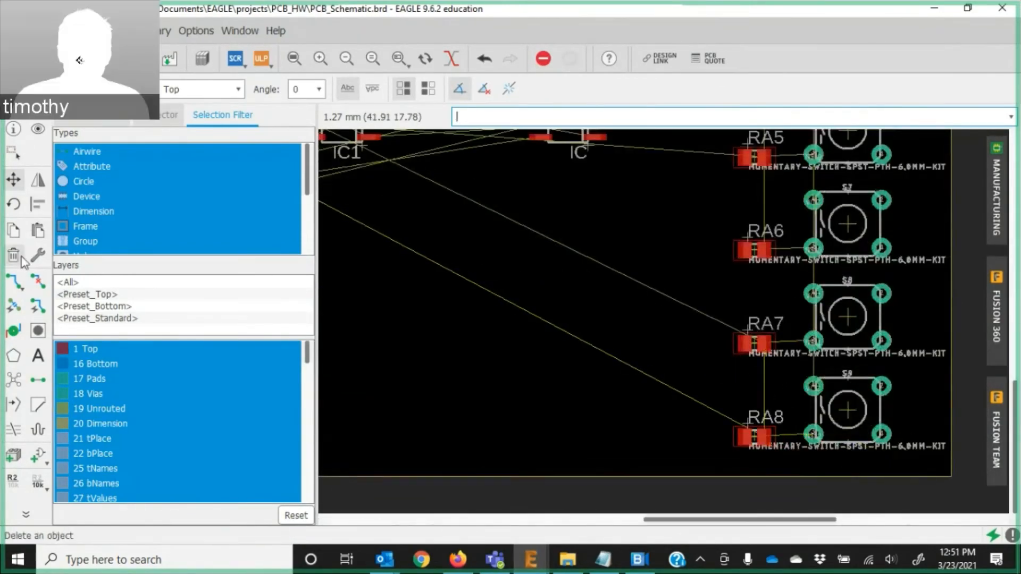
left_click(11, 381)
Examine the pad nets and airwires between the RA resistors and their neighbouring switches along the column.
scroll(594, 383, "down", 4)
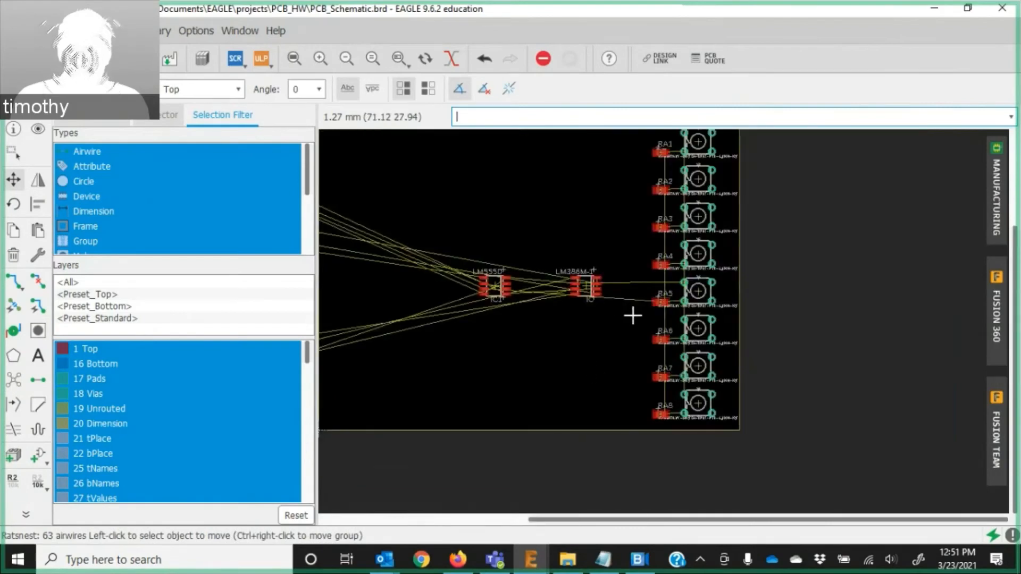
scroll(663, 306, "up", 5)
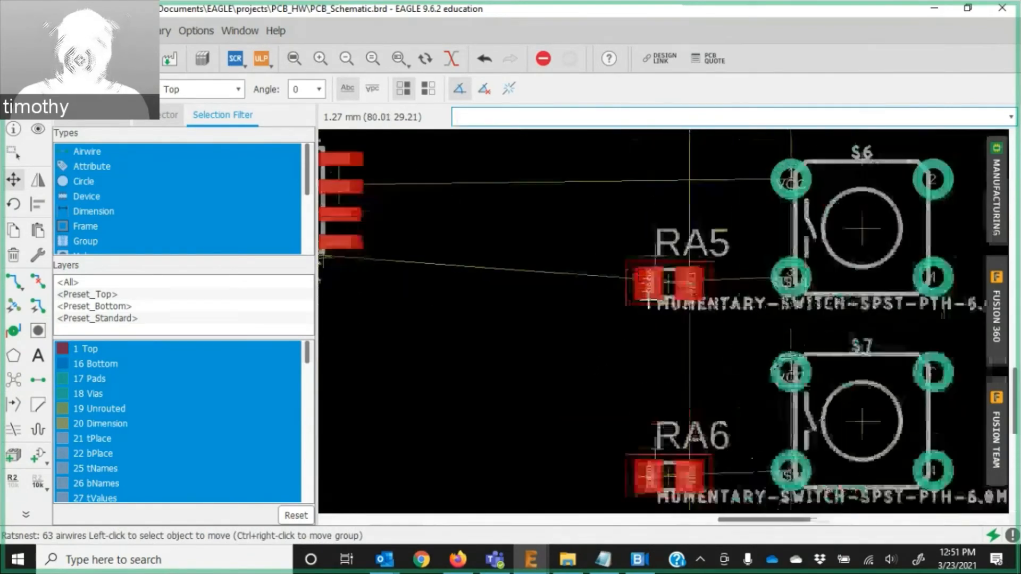
scroll(643, 298, "down", 5)
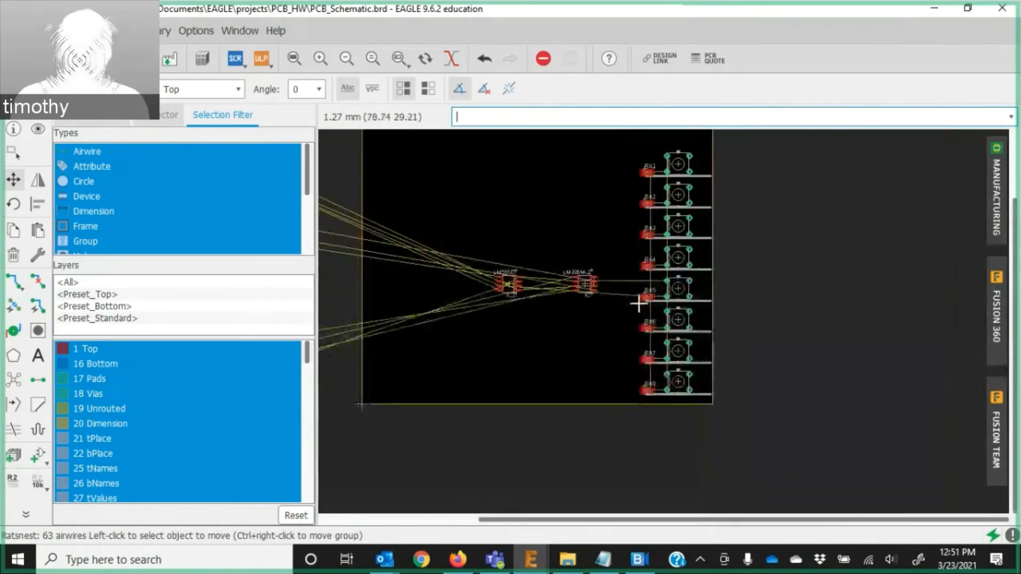
scroll(655, 229, "up", 5)
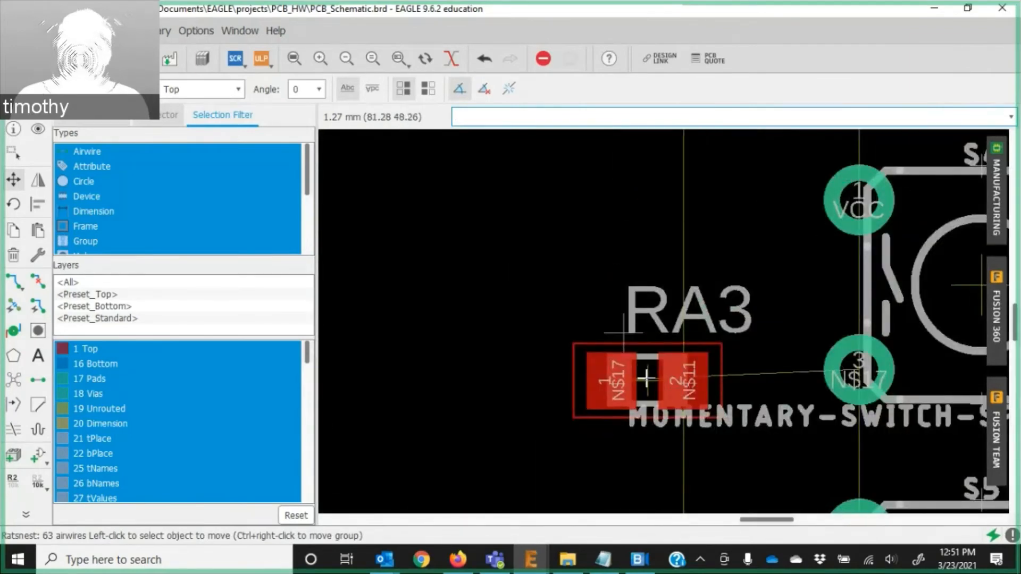
scroll(646, 375, "down", 5)
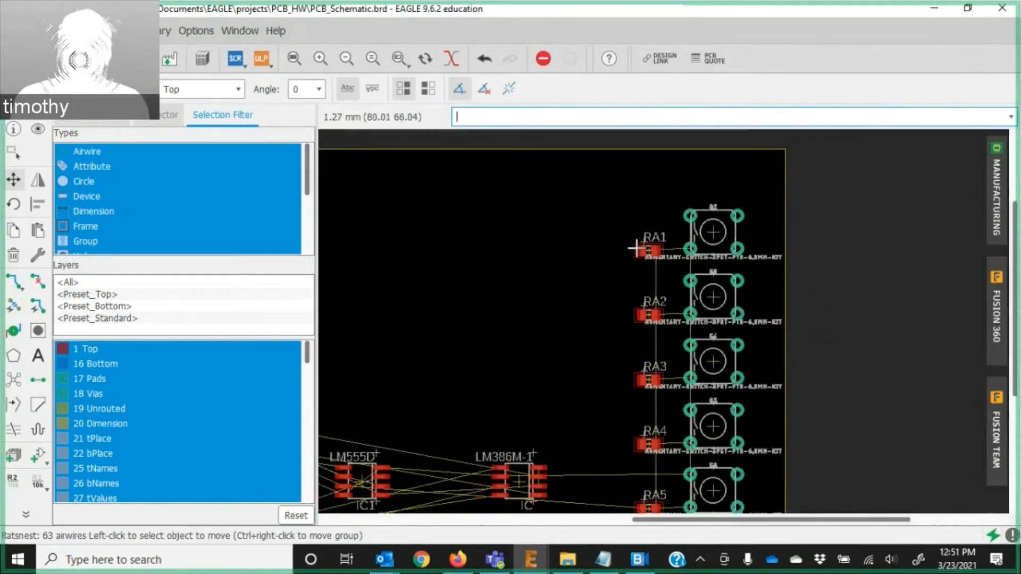
scroll(650, 249, "up", 5)
scroll(652, 241, "down", 4)
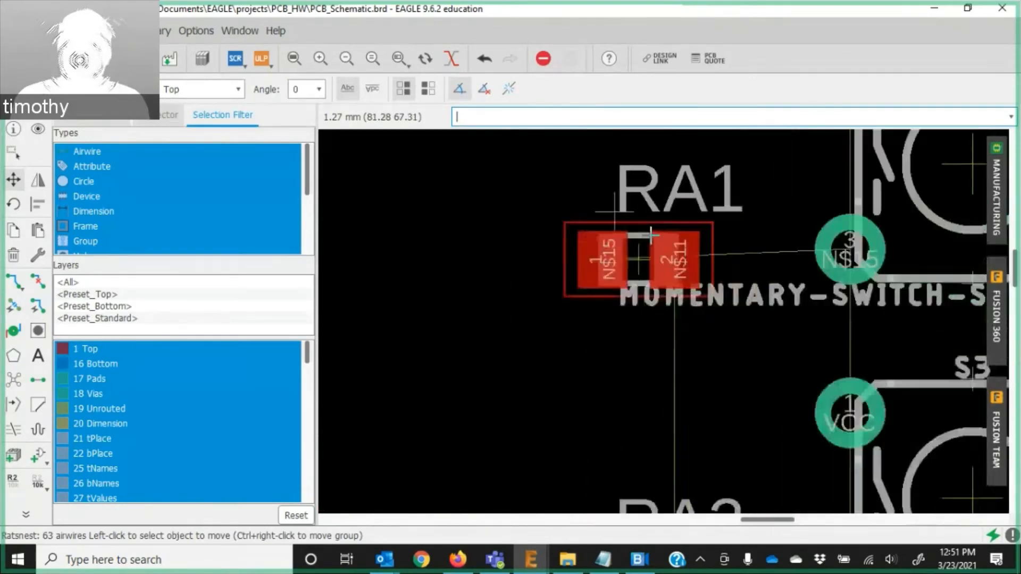
scroll(652, 243, "down", 1)
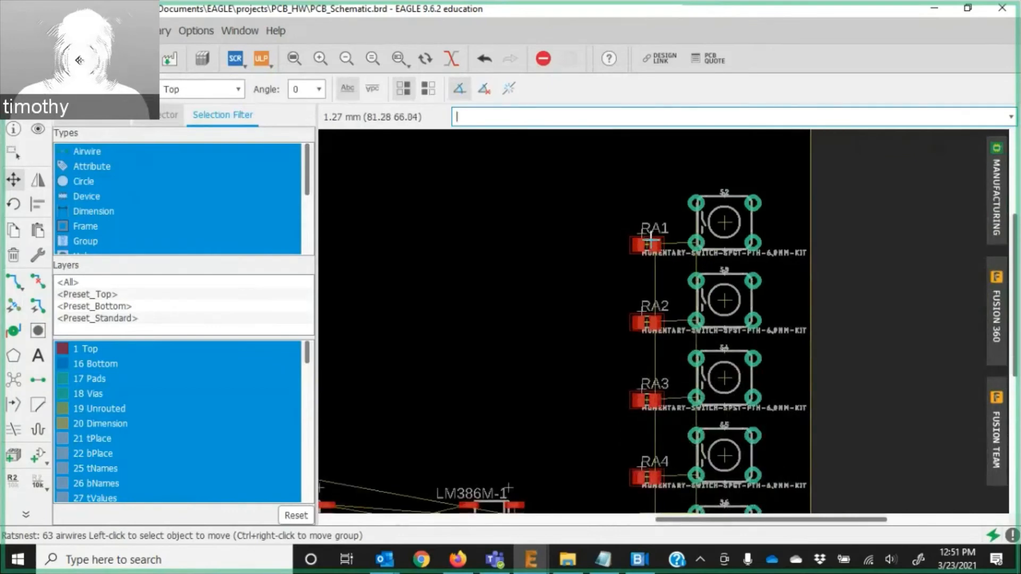
Mirror resistor RA1 to the bottom layer, keeping it horizontal, and place it slightly closer to switch S2 at (82.55 66.04).
left_click(646, 245)
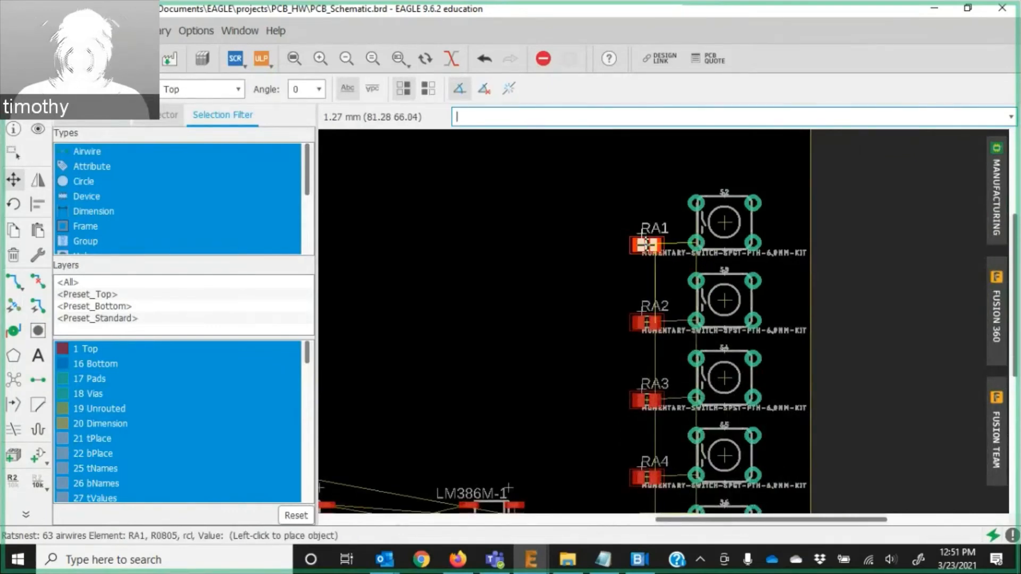
middle_click(646, 245)
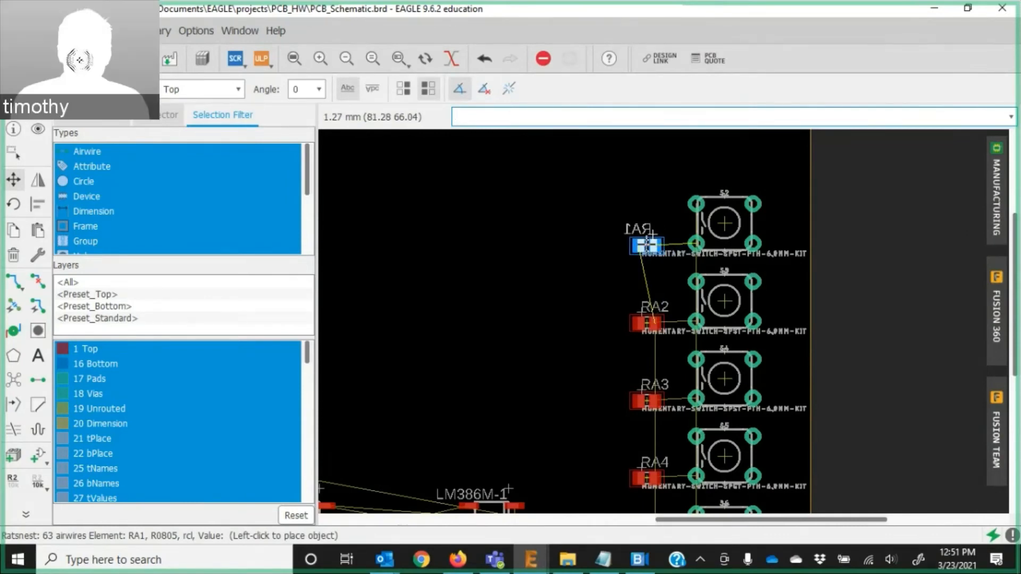
middle_click(646, 244)
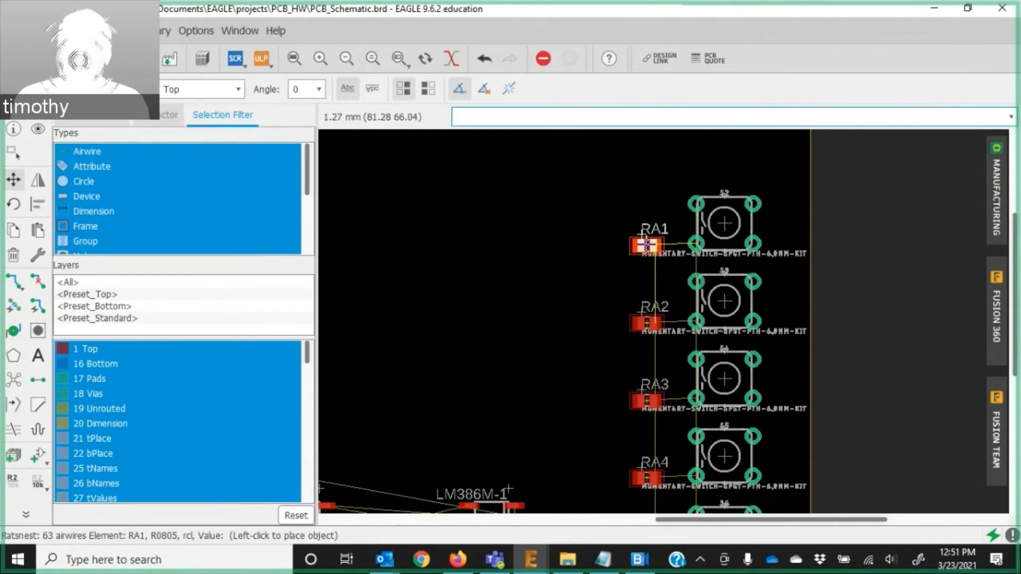
middle_click(646, 245)
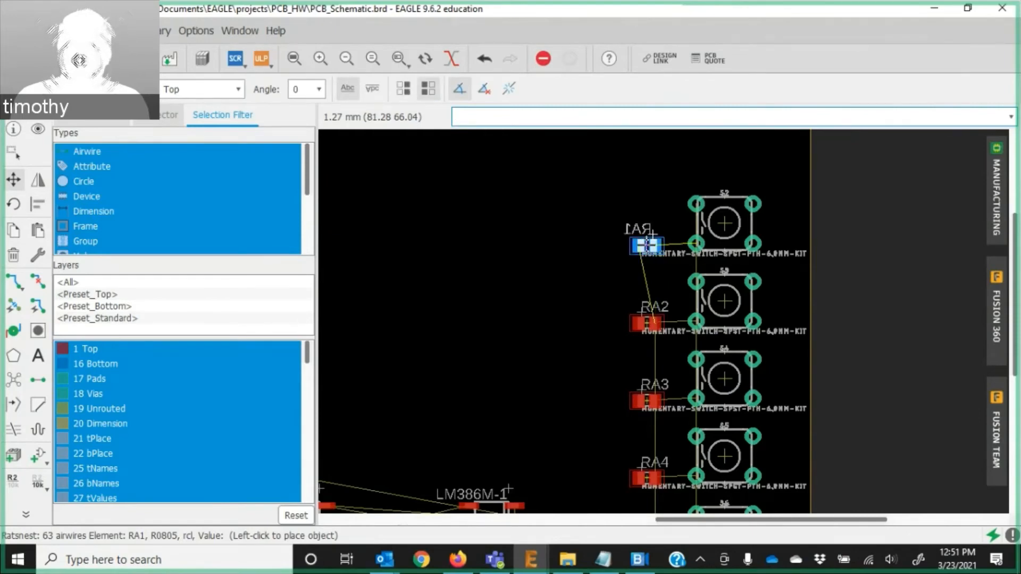
scroll(646, 245, "up", 5)
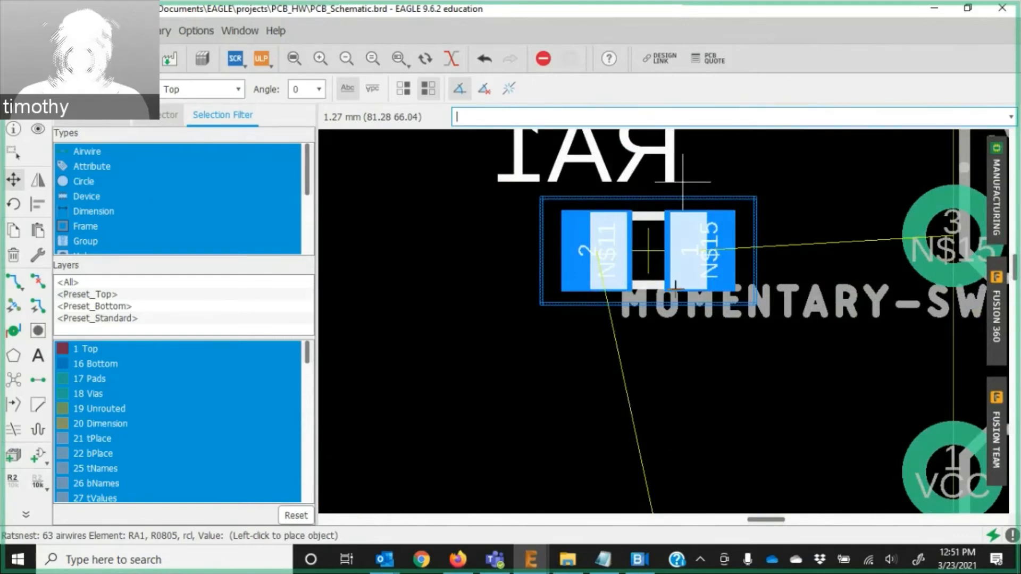
right_click(582, 260)
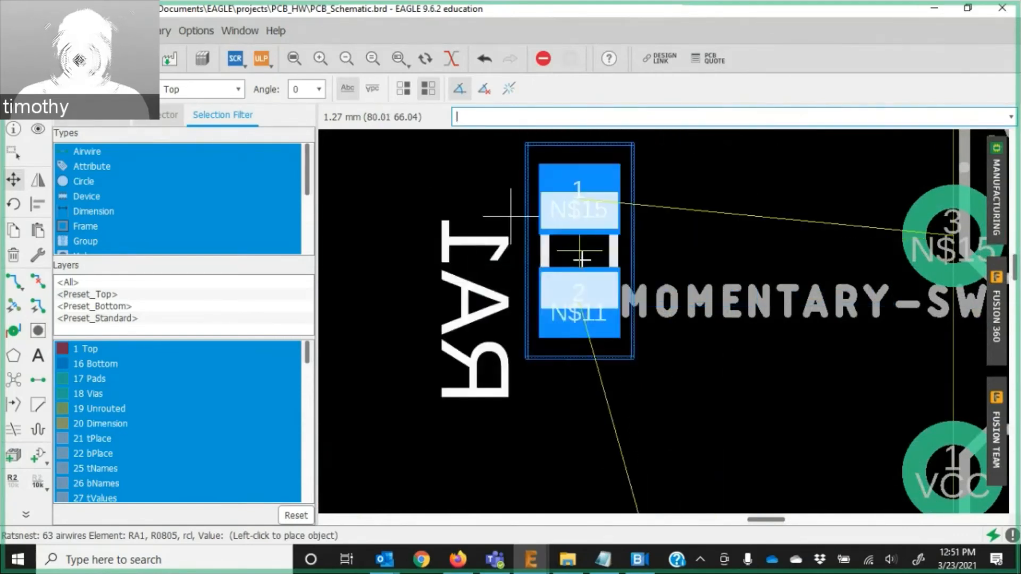
right_click(582, 260)
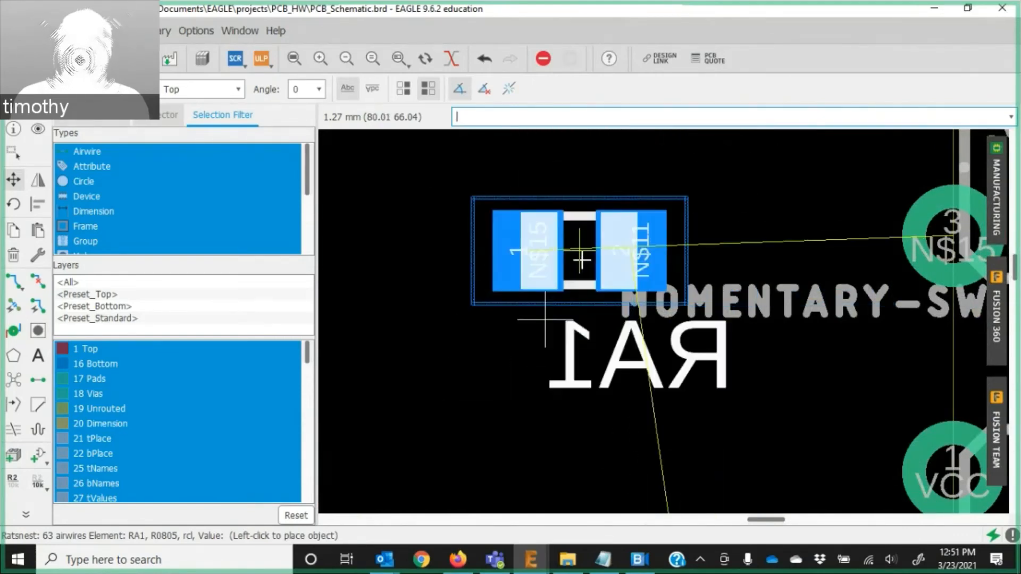
right_click(580, 259)
right_click(580, 258)
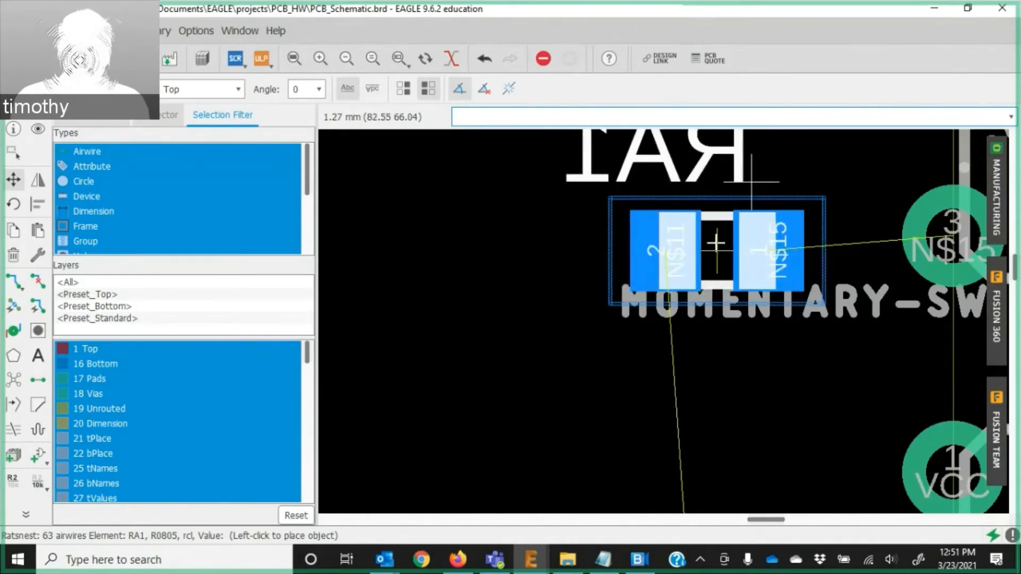
left_click(716, 244)
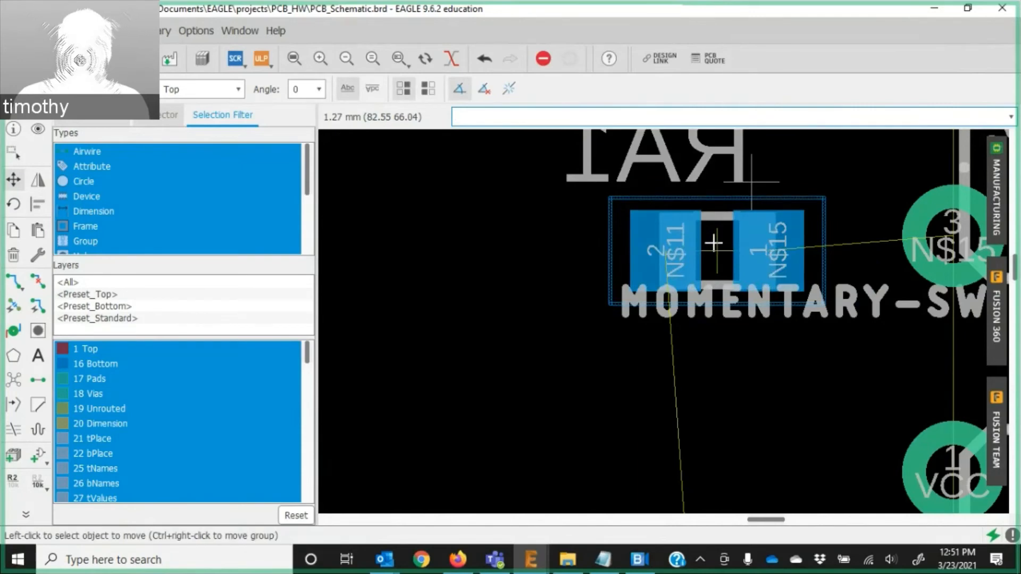
Mirror resistor RA2 to the bottom layer and place it slightly closer to switch S3 at (82.55 57.15).
scroll(727, 369, "down", 4)
scroll(713, 368, "up", 5)
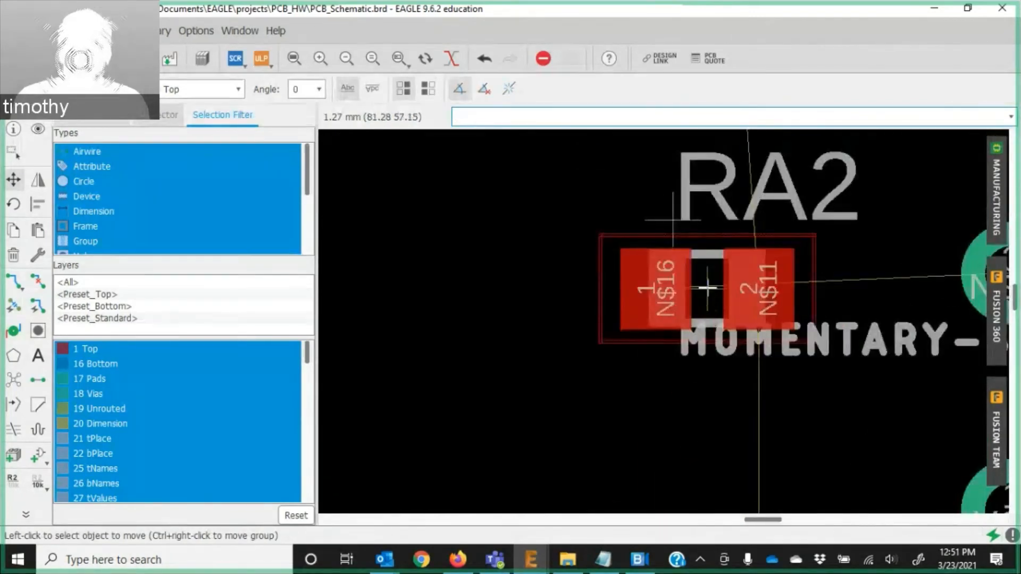
left_click(707, 288)
middle_click(707, 287)
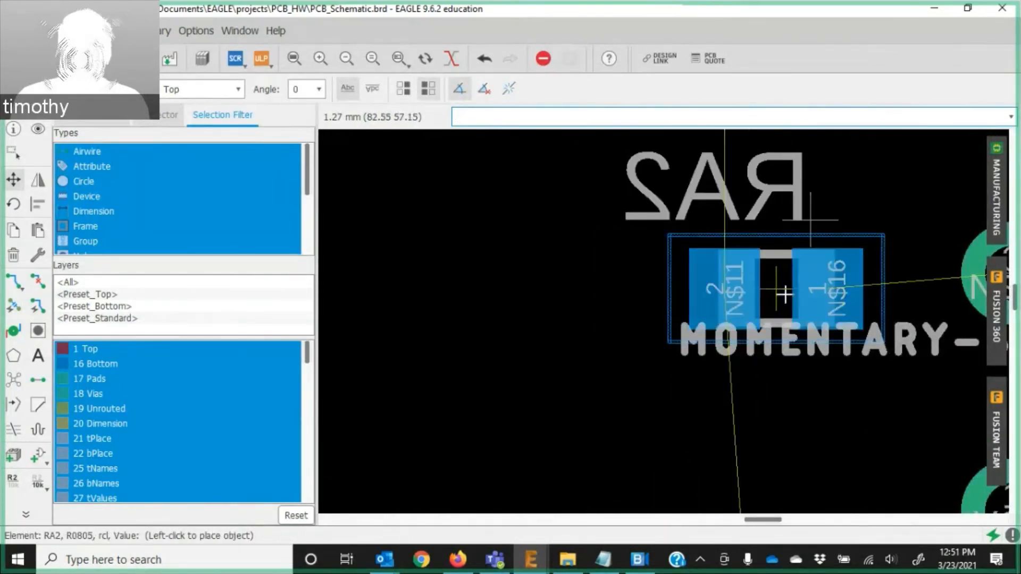
left_click(785, 294)
Mirror resistor RA3 to the bottom layer and place it beside switch S4, in line with RA2.
left_click(695, 266)
middle_click(747, 269)
left_click(748, 269)
Mirror resistors RA4 and RA5 to the bottom layer and place them beside switches S5 and S6, in line with RA3.
scroll(729, 394, "down", 4)
scroll(729, 393, "up", 5)
left_click(769, 296)
middle_click(770, 296)
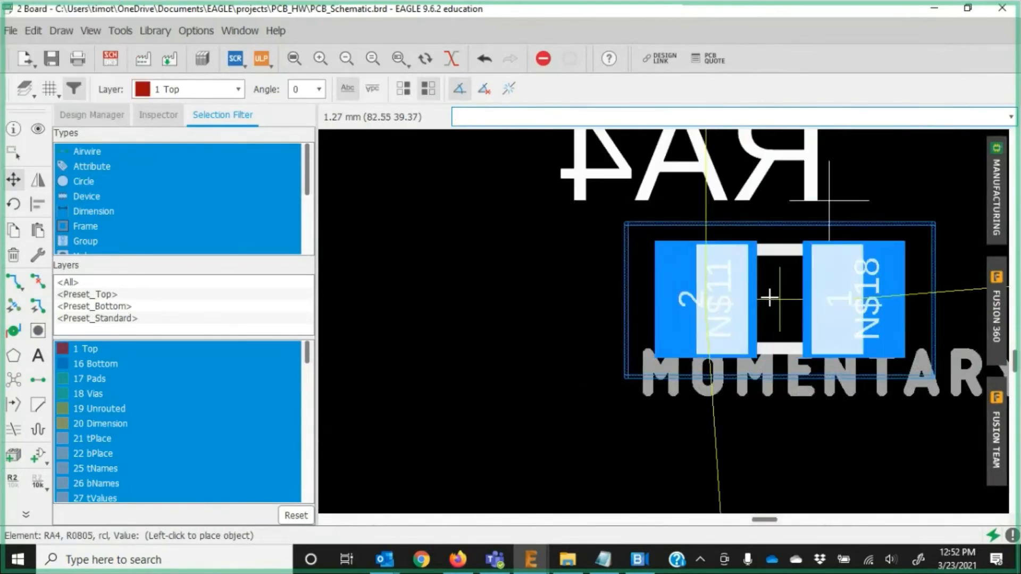
left_click(770, 296)
left_click(664, 367)
middle_click(745, 357)
left_click(745, 358)
Mirror resistors RA6 and RA7 to the bottom layer and place them beside switches S7 and S8.
left_click(677, 250)
middle_click(707, 266)
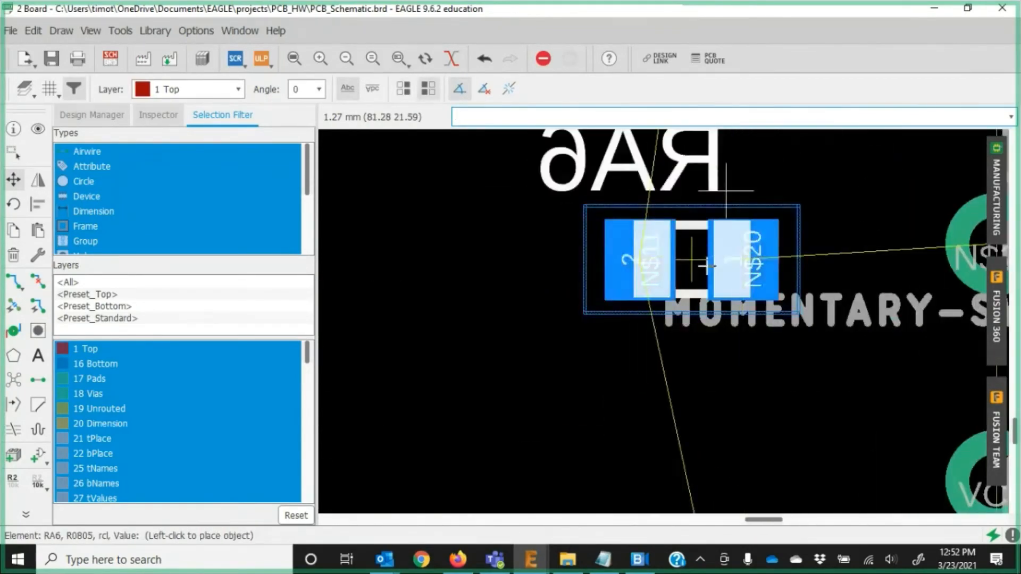
left_click(707, 266)
scroll(771, 341, "down", 4)
scroll(771, 340, "up", 4)
left_click(770, 335)
left_click(770, 335)
Mirror resistor RA8 to the bottom layer and place it beside switch S9, in line with the other RA resistors.
scroll(771, 335, "down", 4)
scroll(755, 441, "up", 4)
left_click(763, 347)
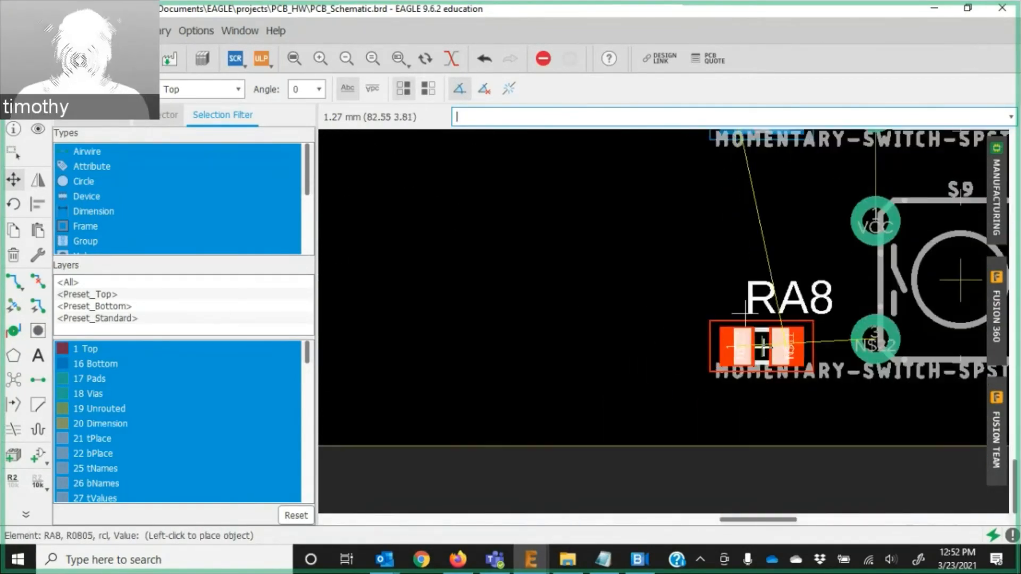
middle_click(763, 346)
left_click(763, 347)
Move stereo jack J1 into the board's upper-left corner and recalculate the ratsnest airwires.
scroll(768, 310, "down", 4)
scroll(620, 394, "up", 4)
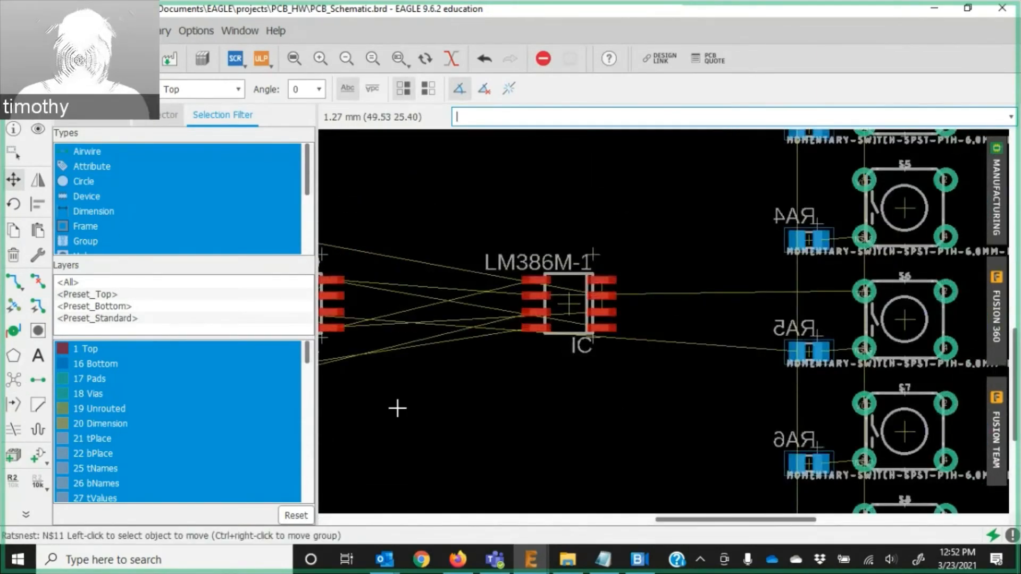
scroll(398, 409, "down", 4)
scroll(583, 295, "up", 4)
scroll(563, 245, "up", 2)
left_click(564, 244)
scroll(582, 298, "down", 2)
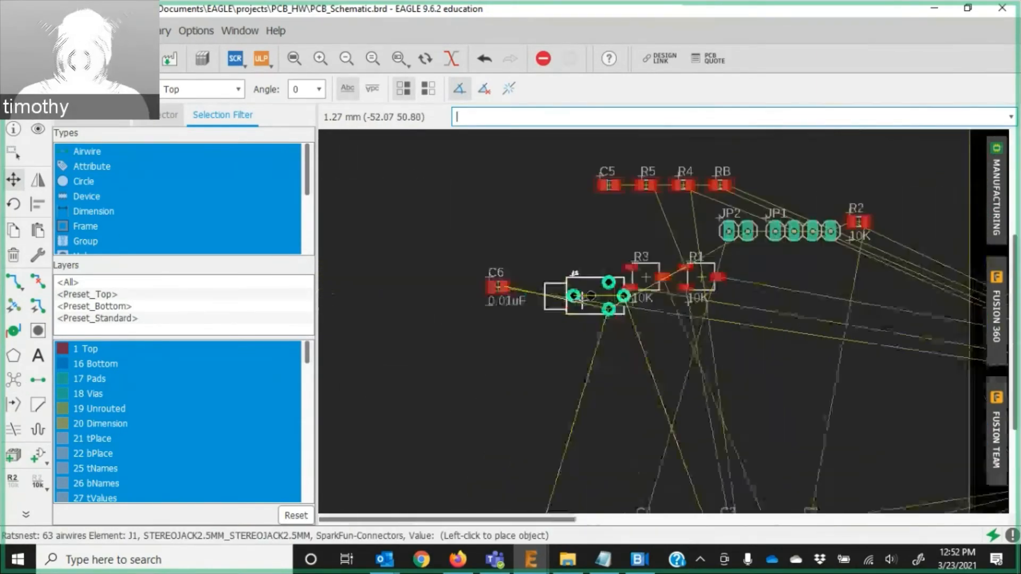
scroll(583, 297, "down", 2)
left_click(889, 196)
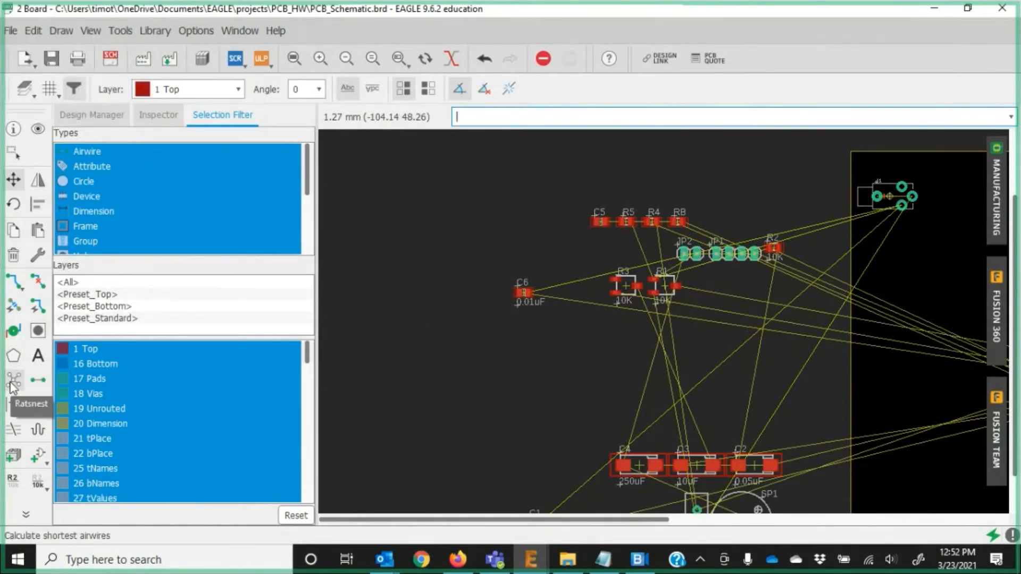
left_click(13, 382)
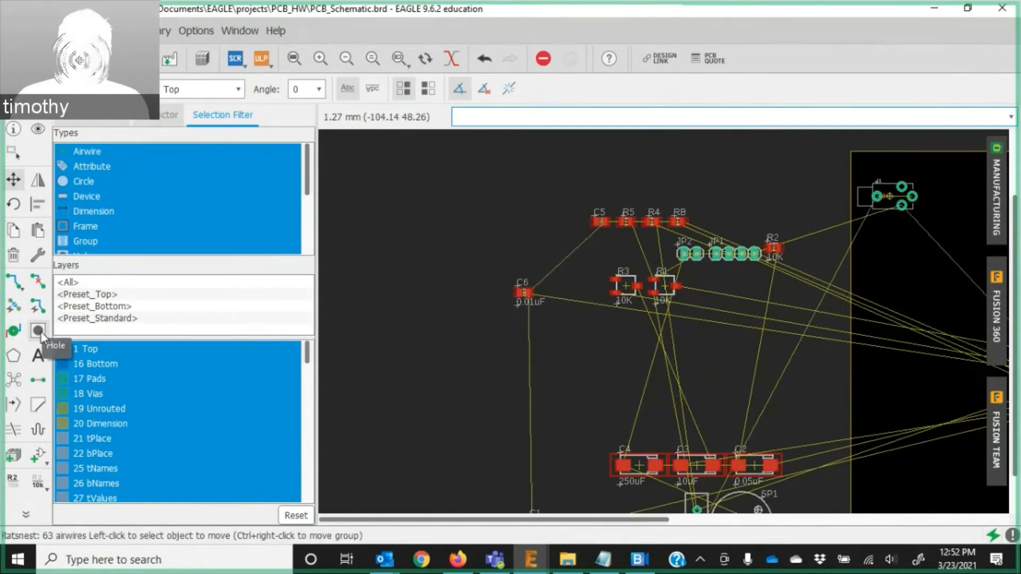
Place a hole with a 0.35 drill at (2.54 77.47), in the board's upper-left corner above J1.
left_click(37, 331)
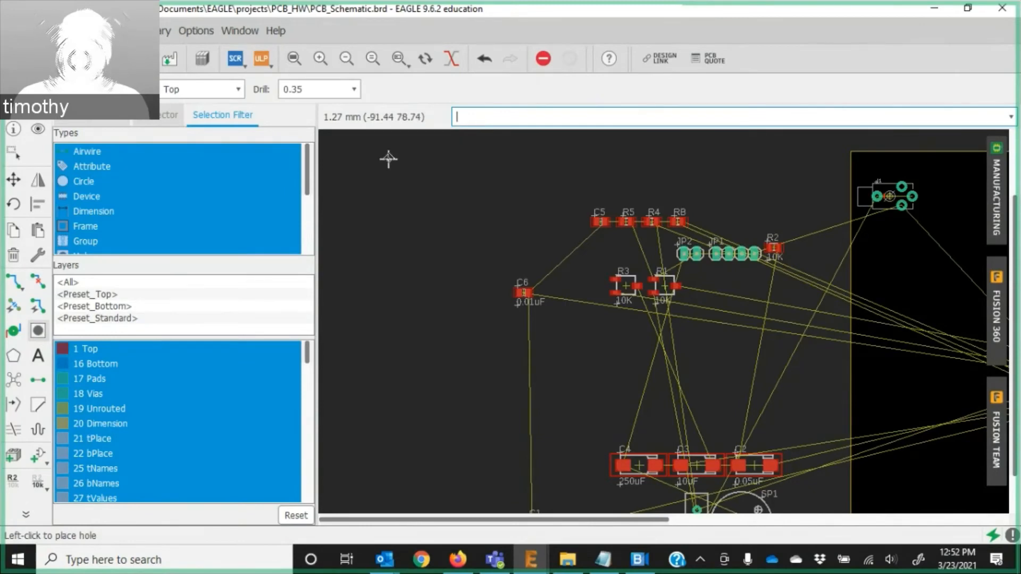
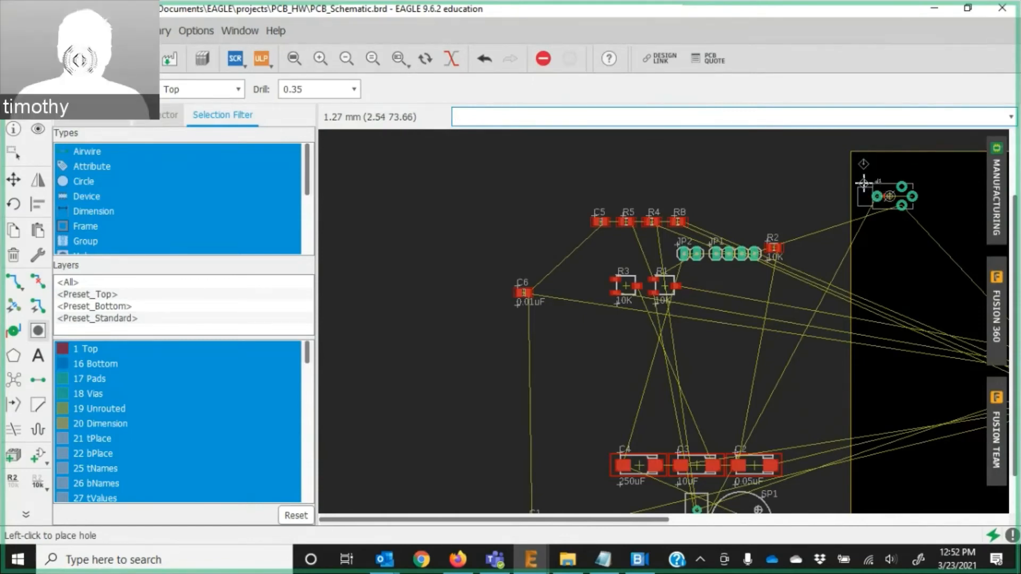
scroll(864, 184, "up", 6)
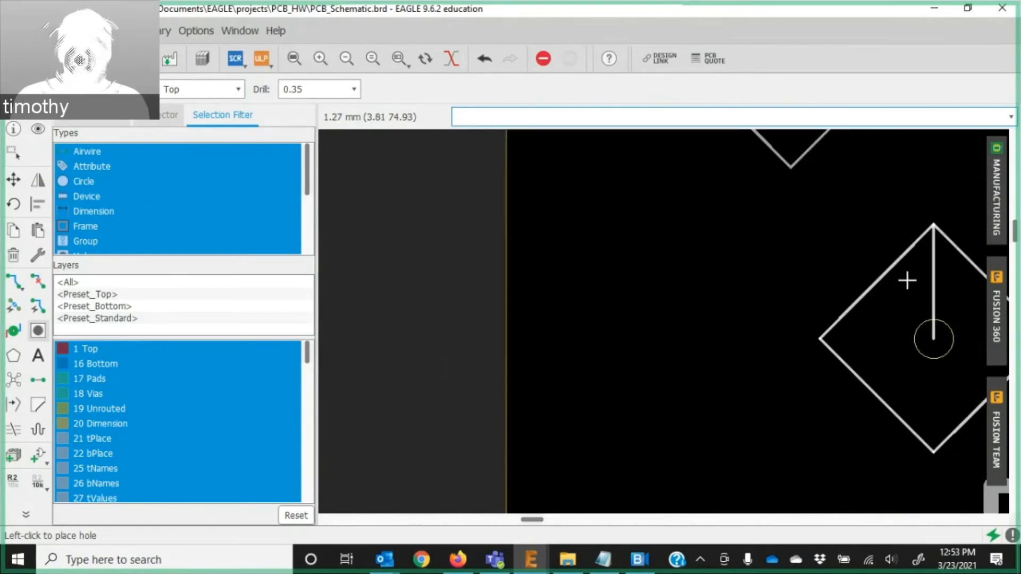
key("Escape")
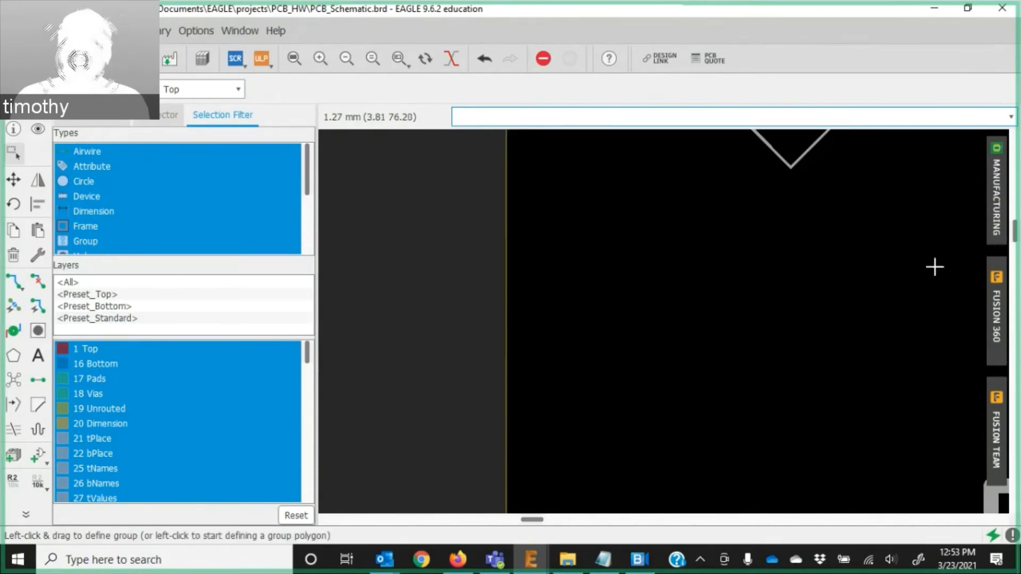
Set the drill diameter of the upper-left corner hole to 1.
middle_click_drag(807, 208, 802, 495)
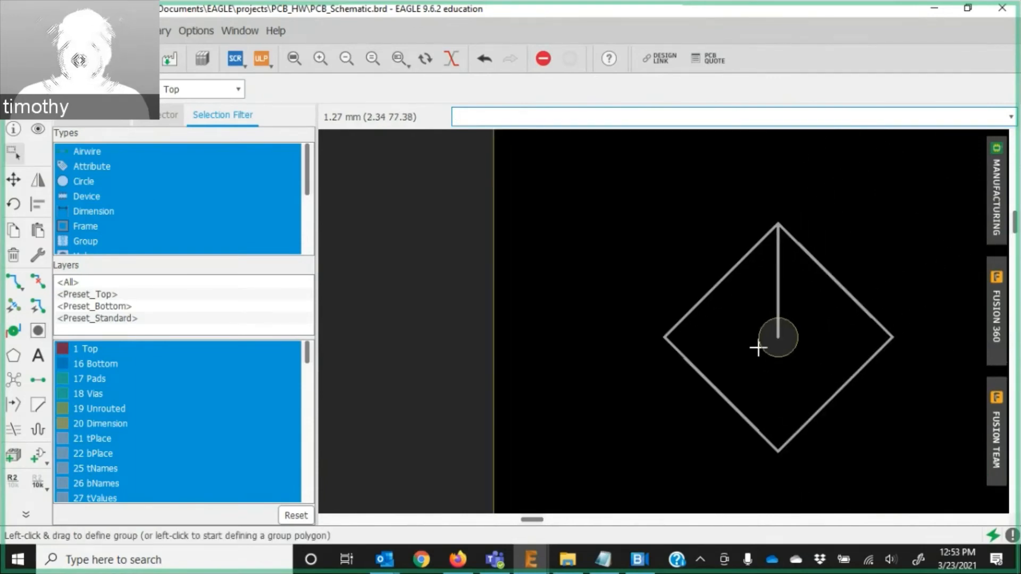
right_click(784, 336)
left_click(829, 461)
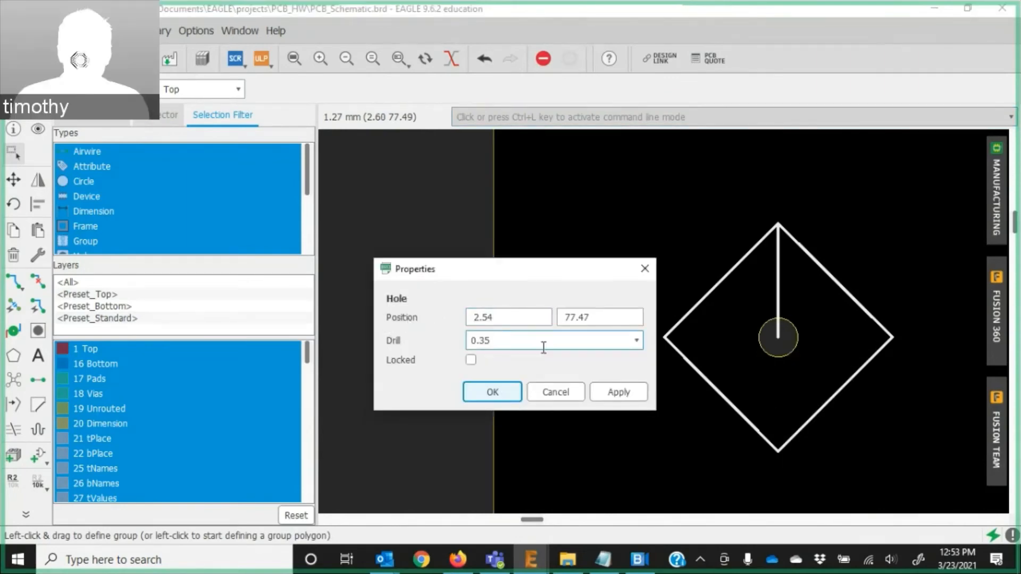
left_click(636, 342)
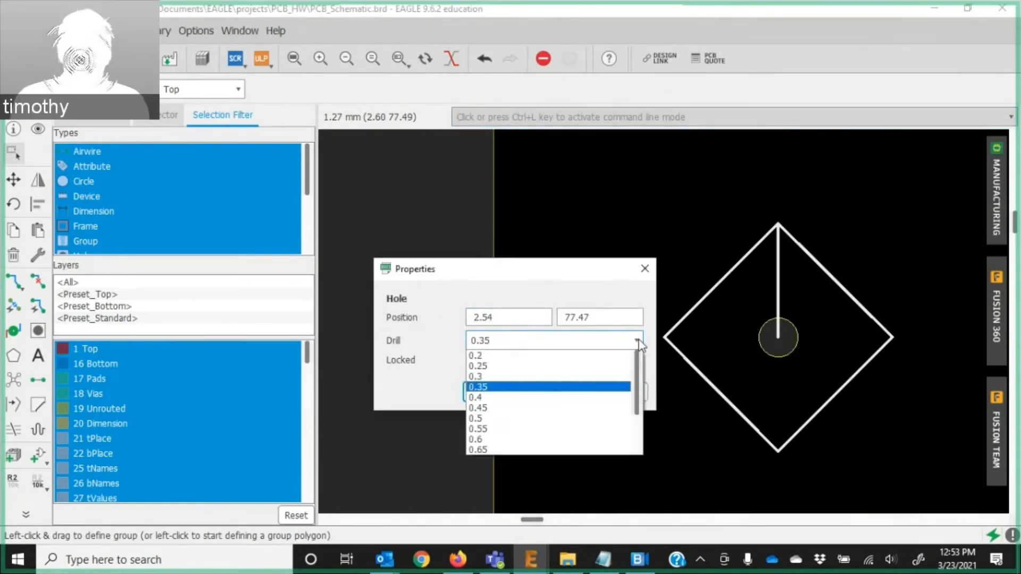
scroll(638, 414, "down", 2)
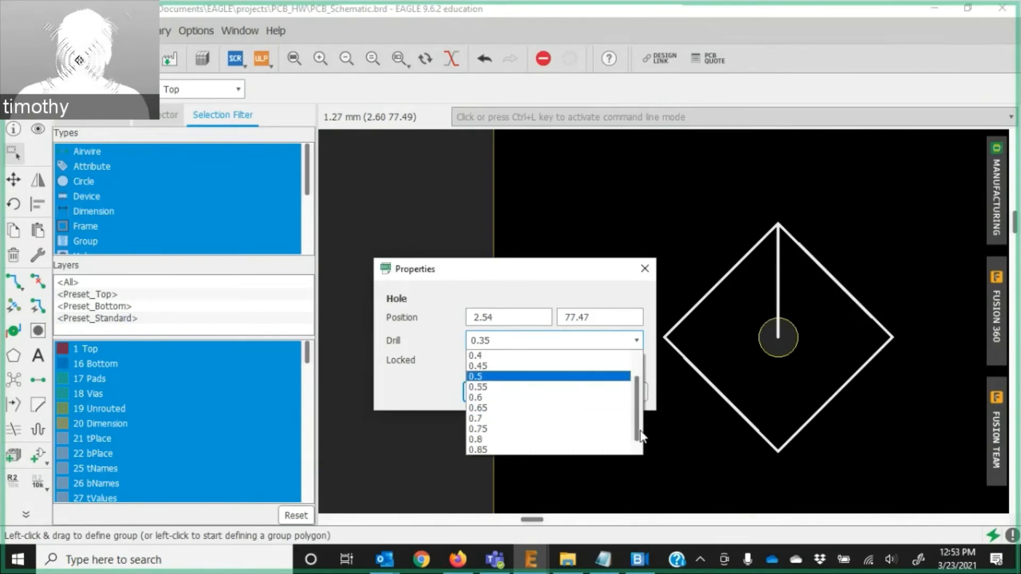
left_click(473, 449)
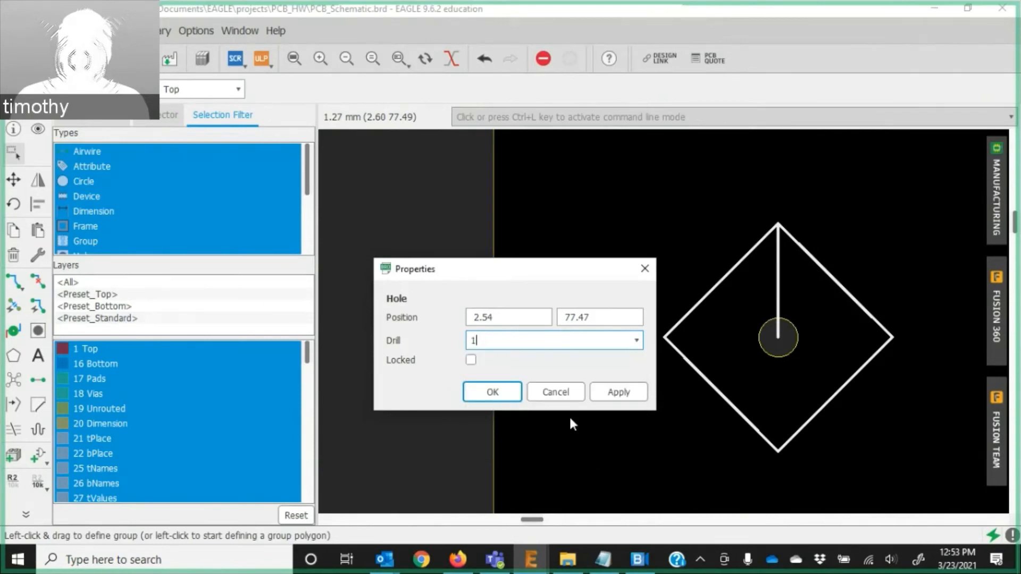
left_click(618, 392)
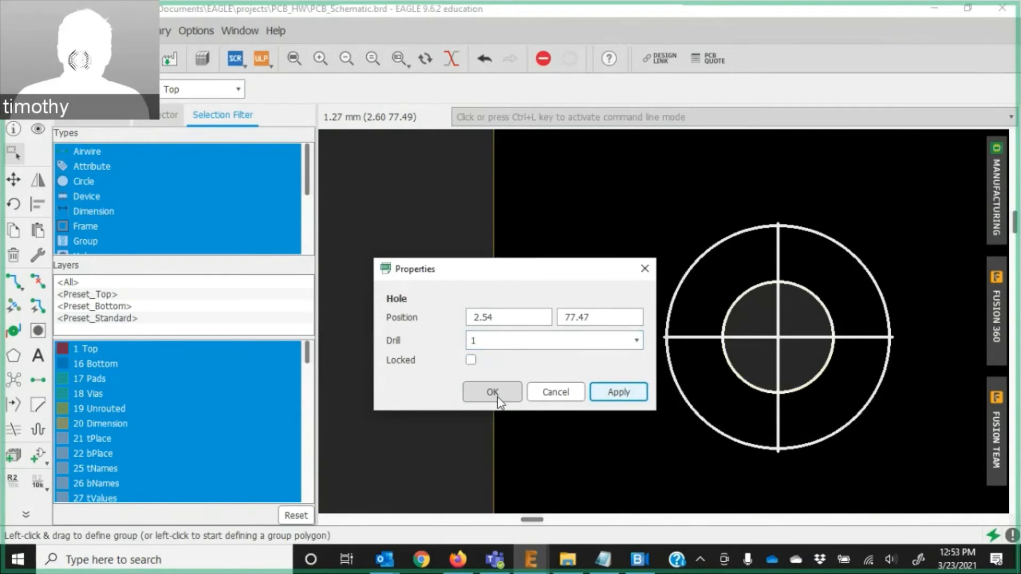
left_click(492, 394)
Copy the upper-left mounting hole to the board's upper-right corner, above switch S2.
scroll(691, 382, "down", 4)
scroll(711, 390, "up", 5)
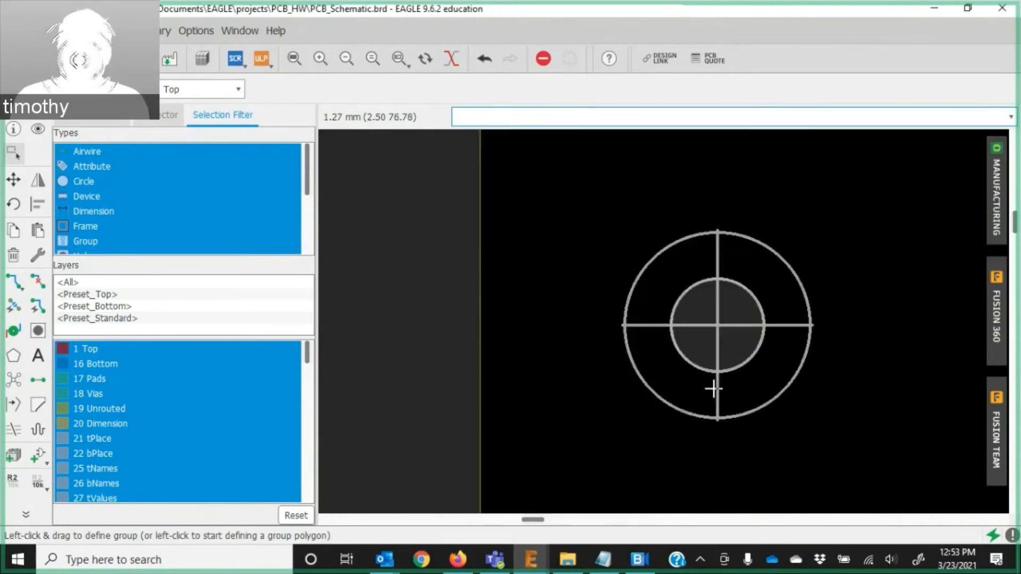
scroll(697, 331, "down", 1)
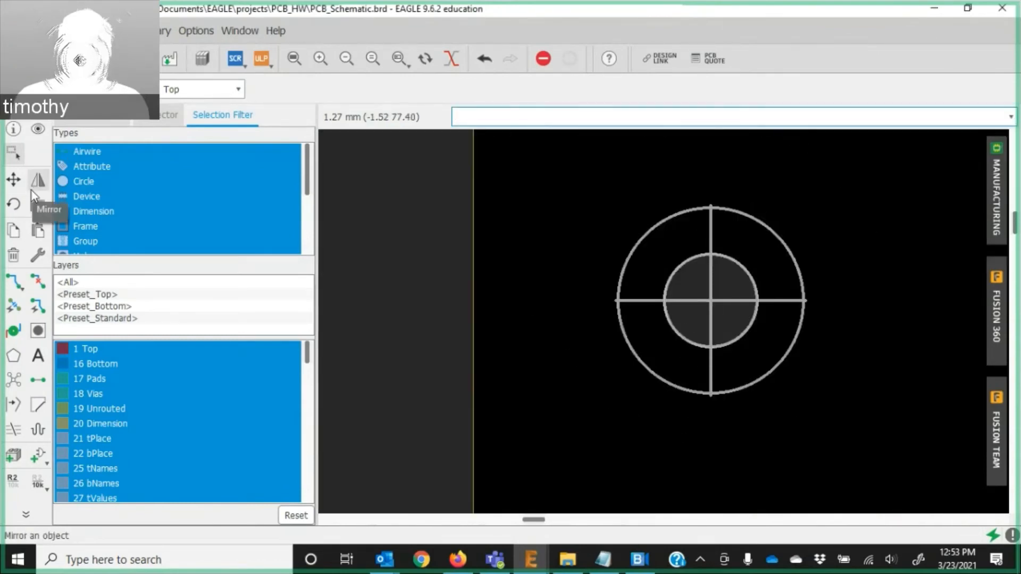
left_click(13, 231)
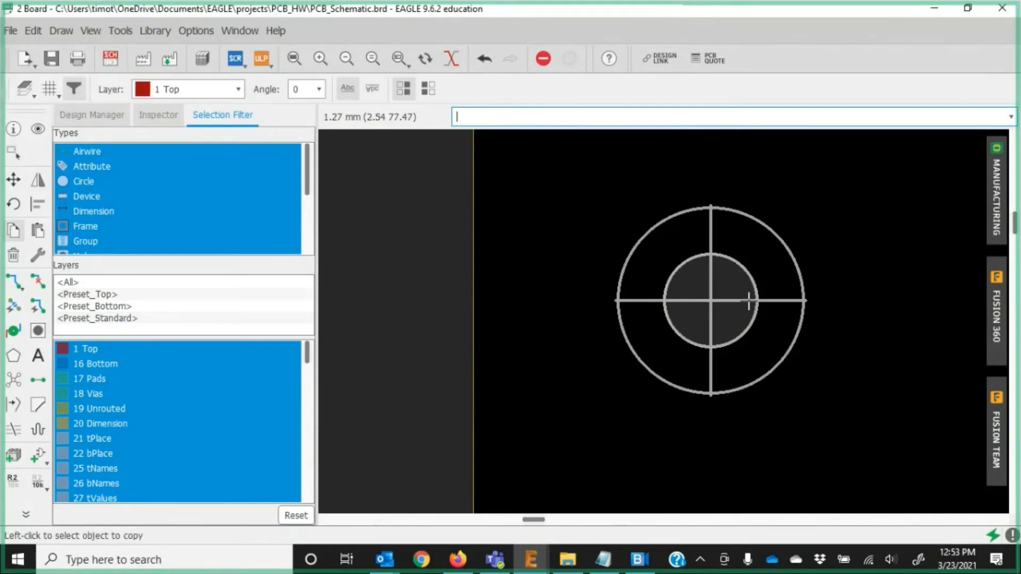
left_click(711, 301)
scroll(726, 335, "down", 4)
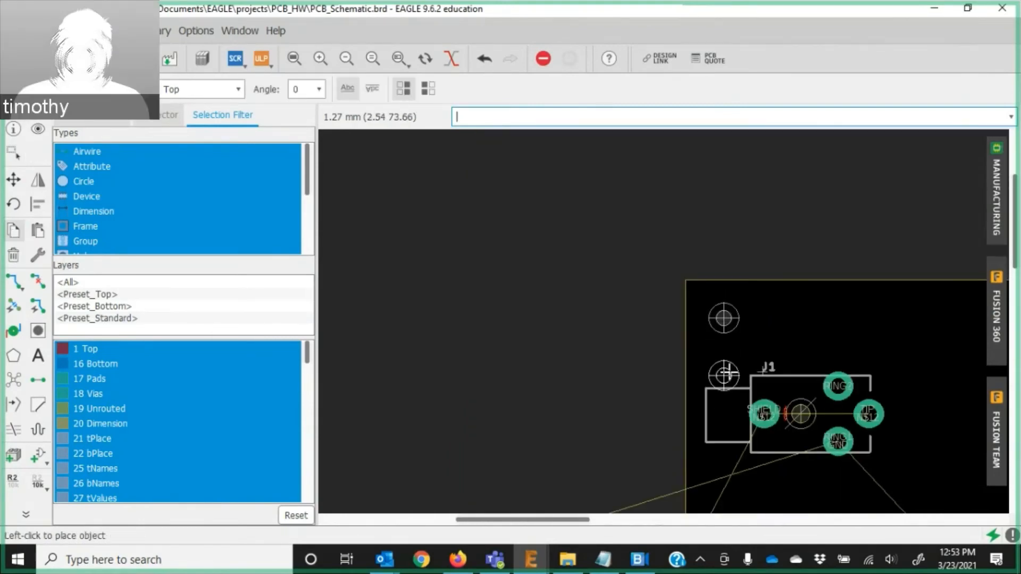
scroll(729, 377, "down", 5)
scroll(941, 380, "up", 5)
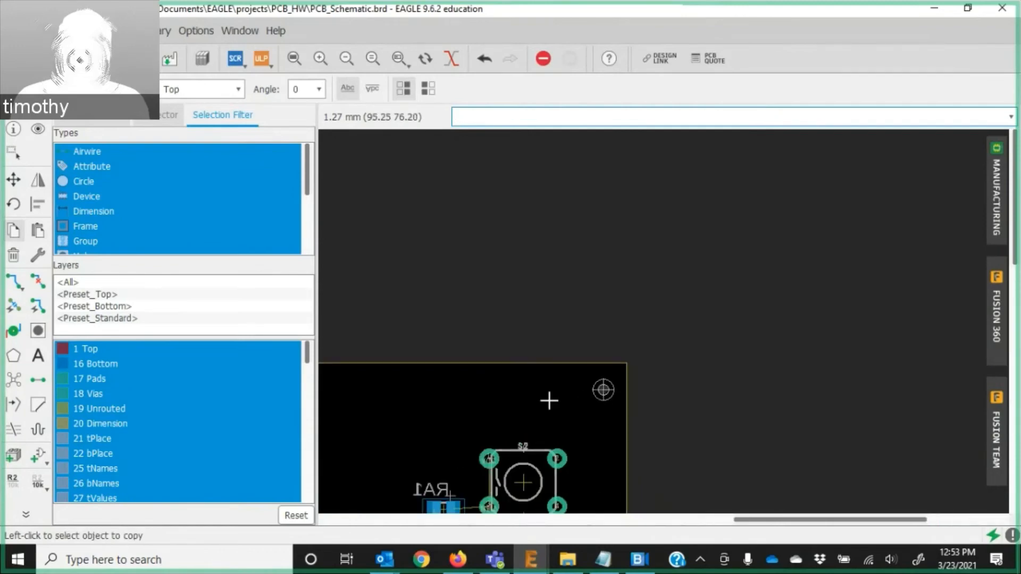
Copy the upper-right mounting hole to the board's lower-right corner, beside the last switch.
left_click(15, 231)
left_click(603, 390)
scroll(593, 416, "down", 10)
scroll(581, 303, "up", 10)
left_click(579, 291)
scroll(591, 315, "down", 10)
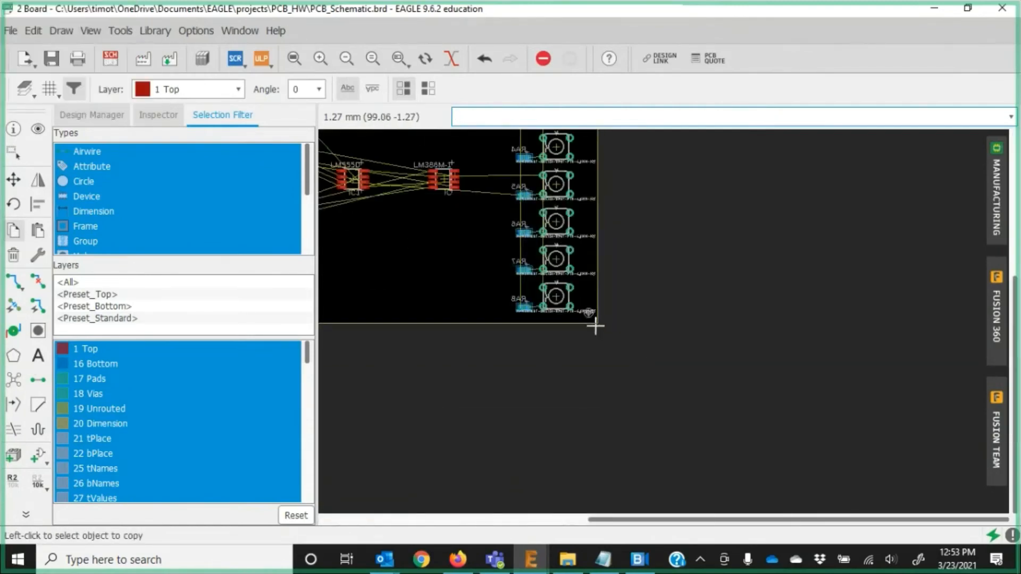
Copy the lower-right mounting hole to the board's lower-left corner at (2.54 2.54).
left_click(16, 231)
scroll(598, 325, "up", 8)
left_click(560, 275)
scroll(568, 305, "down", 7)
scroll(396, 308, "up", 5)
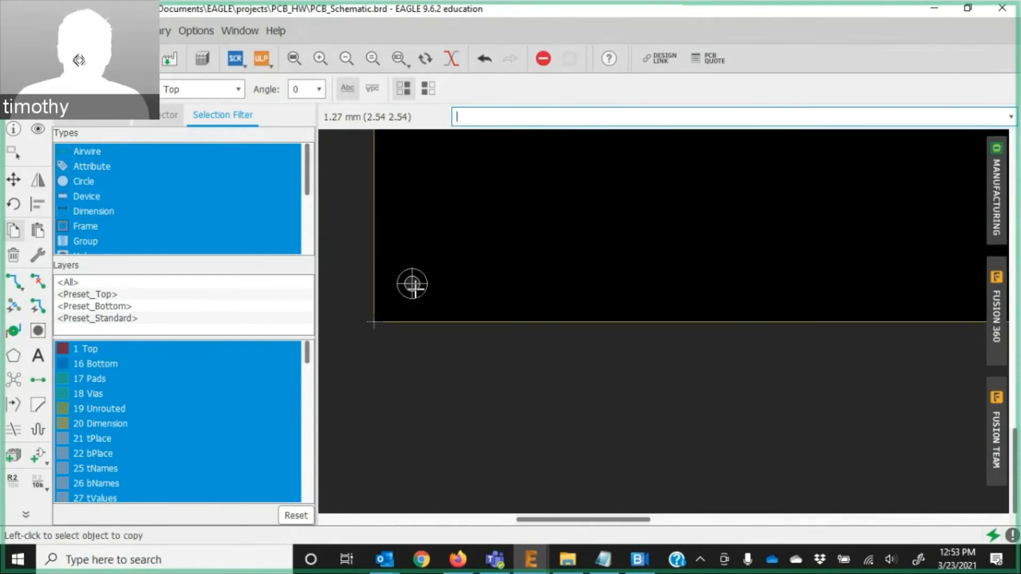
left_click(406, 304)
Move pin header JP1 onto the board, turned vertical, near the left edge and below J1.
scroll(453, 192, "down", 4)
scroll(411, 225, "up", 4)
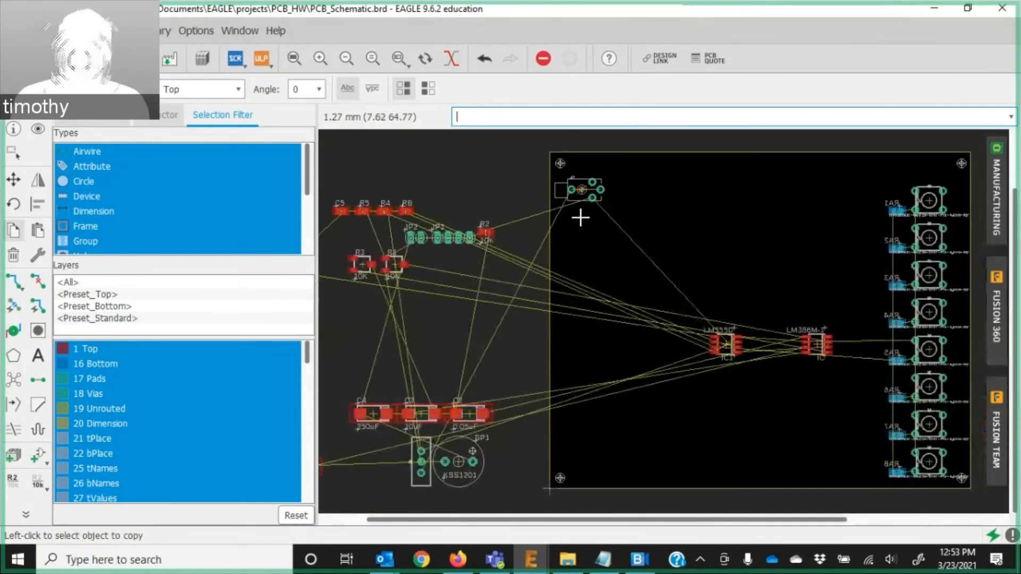
left_click(13, 180)
scroll(436, 246, "up", 7)
left_click(454, 238)
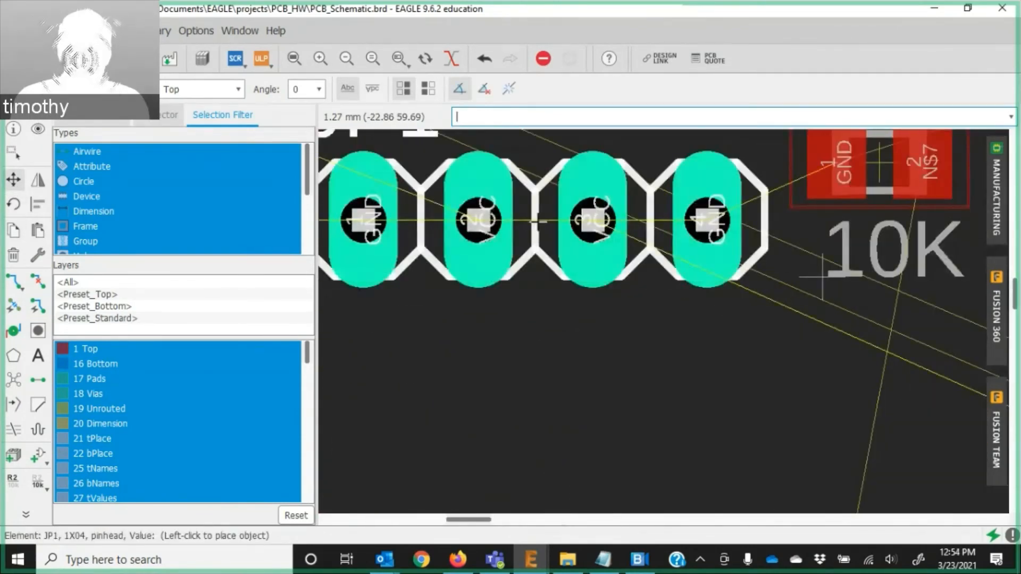
scroll(798, 308, "down", 5)
scroll(818, 376, "down", 5)
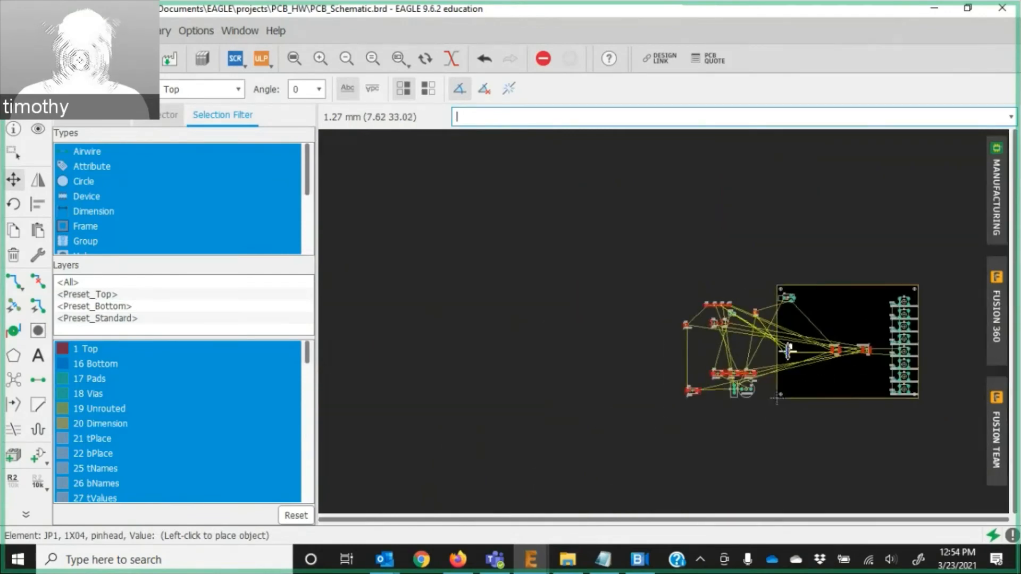
scroll(791, 353, "up", 10)
left_click(748, 336)
Move buzzer SP1 onto the board, below the LM386M-1 chip near the lower edge.
scroll(749, 338, "down", 6)
left_click(665, 417)
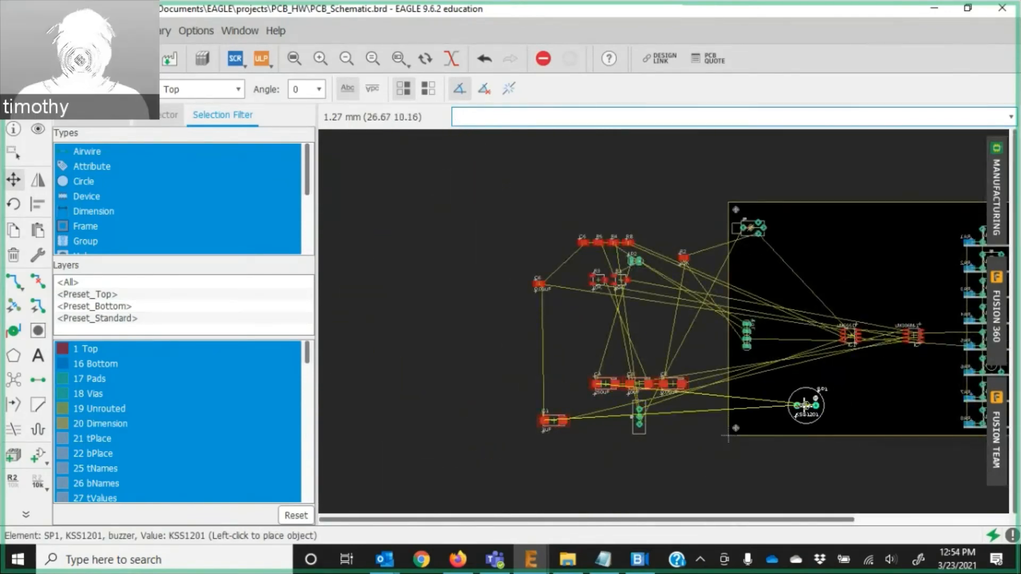
left_click(913, 407)
Turn capacitor C1 vertical, mirror it to the bottom layer and place it between the LM386M-1 and buzzer SP1.
left_click(553, 420)
scroll(895, 396, "up", 5)
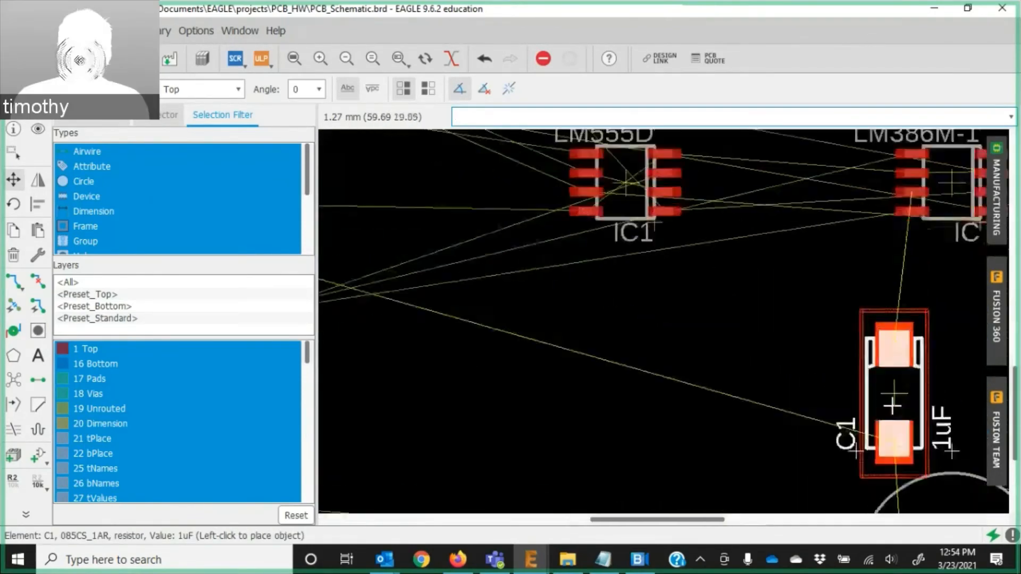
scroll(893, 405, "down", 3)
right_click(889, 371)
right_click(873, 377)
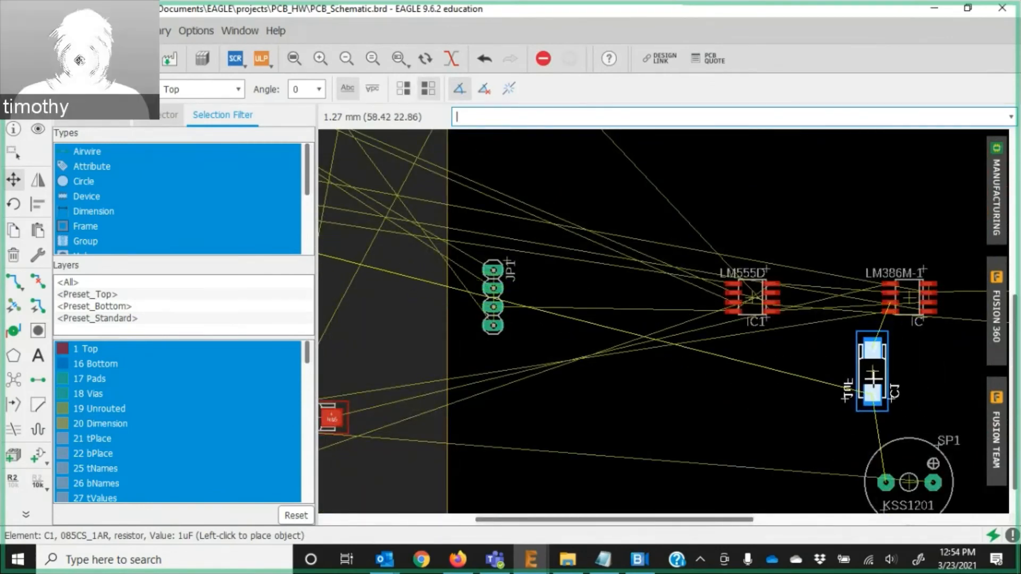
left_click(863, 372)
Mirror capacitor C6 to the bottom layer, turn it vertical and place it just left of C1.
scroll(767, 425, "down", 5)
left_click(453, 316)
middle_click(788, 410)
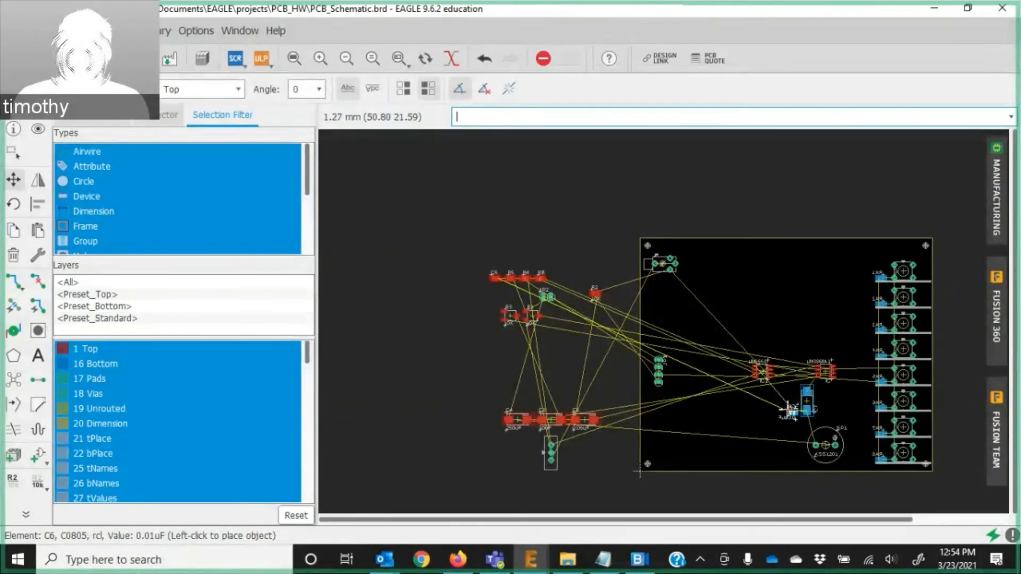
scroll(785, 408, "up", 5)
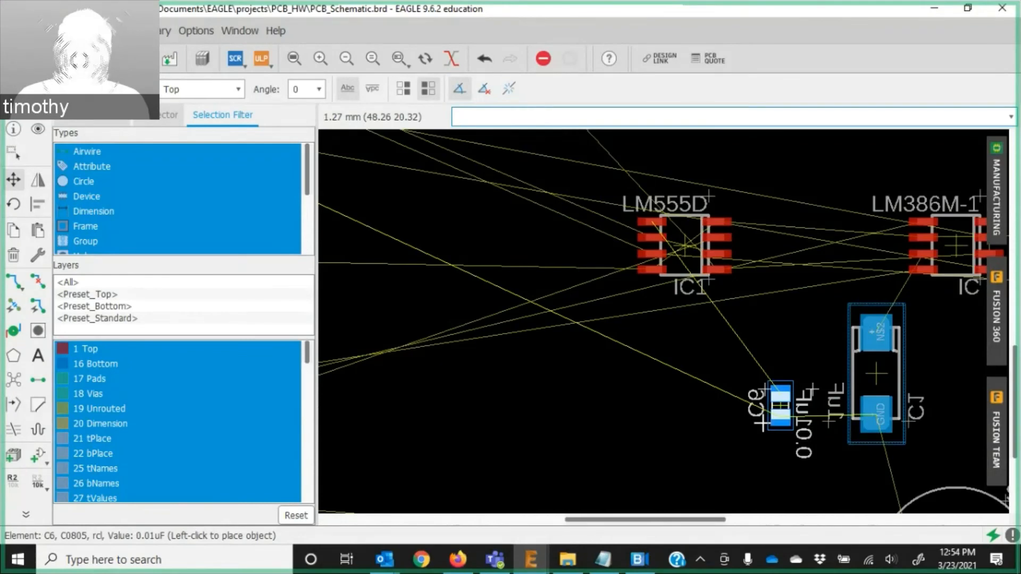
left_click(764, 423)
Move pin header JP2 onto the board, vertical and above JP1 at about (6.35 57.15), and recalculate the ratsnest.
scroll(763, 423, "down", 10)
scroll(607, 354, "up", 5)
left_click(593, 324)
scroll(644, 399, "down", 4)
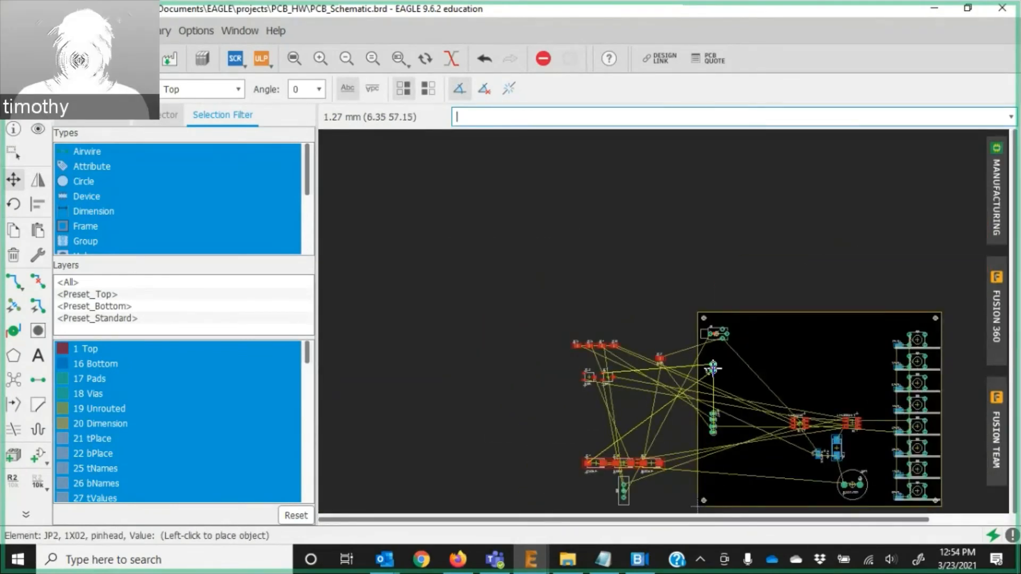
left_click(713, 368)
left_click(13, 380)
Move the 10K resistor R2 onto the board, rotated and placed horizontally to the right of JP2.
scroll(692, 408, "up", 4)
left_click(624, 310)
scroll(659, 363, "down", 3)
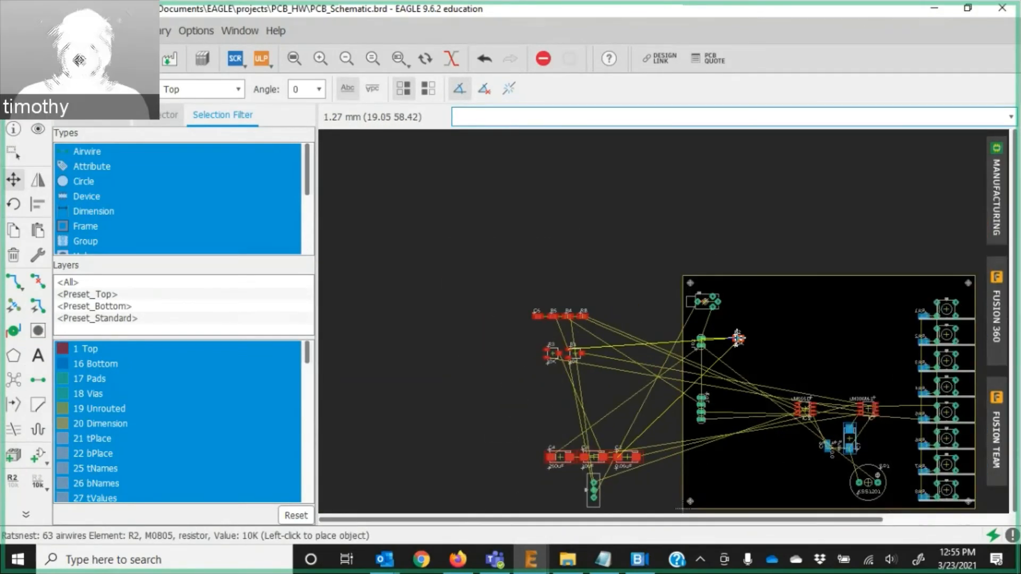
scroll(736, 335, "up", 3)
left_click(718, 359)
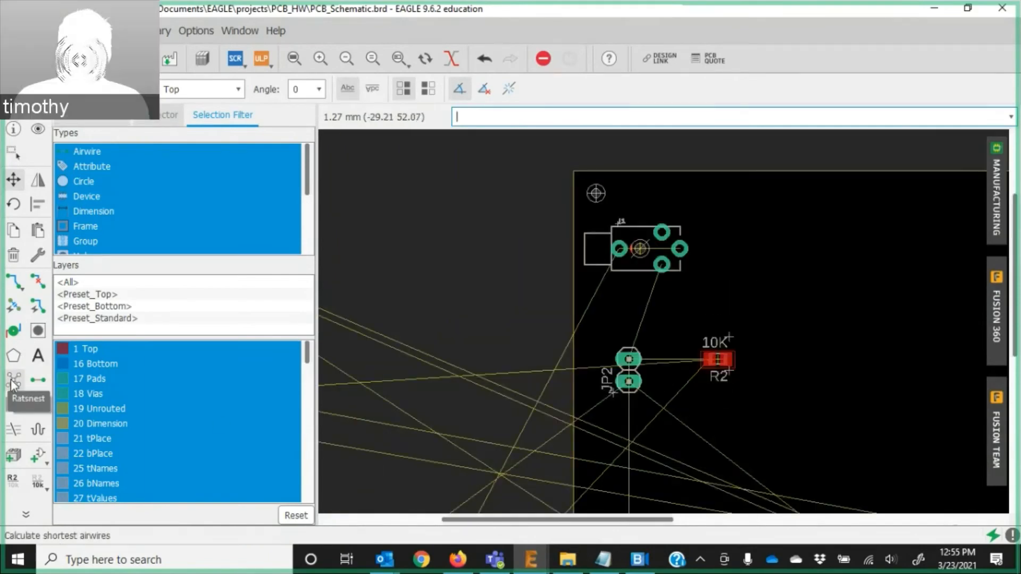
Recalculate the ratsnest and move switch S1 onto the board, turned horizontal, to the right of jack J1.
left_click(13, 384)
scroll(537, 367, "down", 3)
scroll(772, 485, "up", 3)
scroll(774, 448, "down", 3)
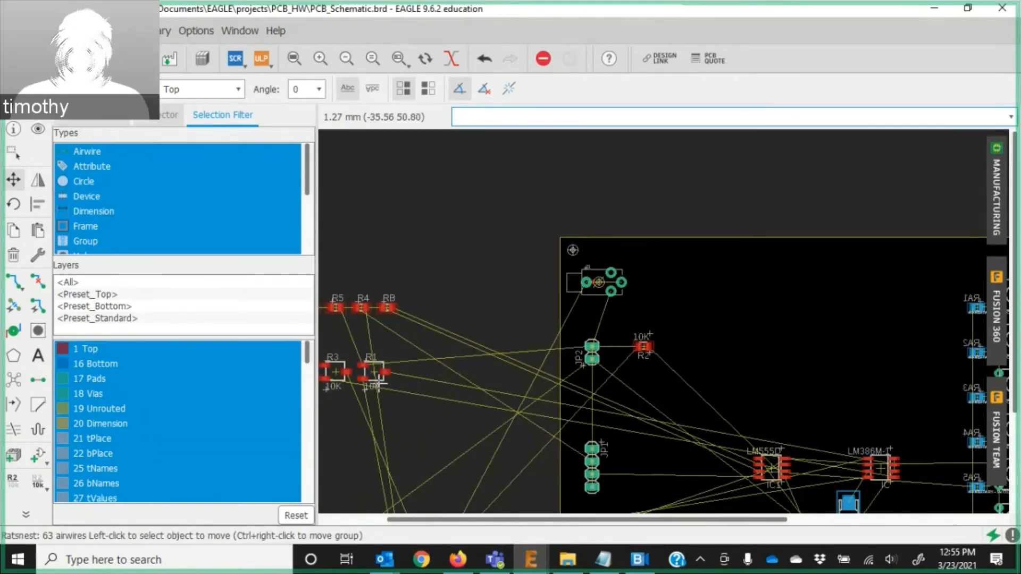
scroll(379, 383, "down", 5)
scroll(477, 400, "up", 9)
scroll(573, 384, "down", 4)
left_click(14, 181)
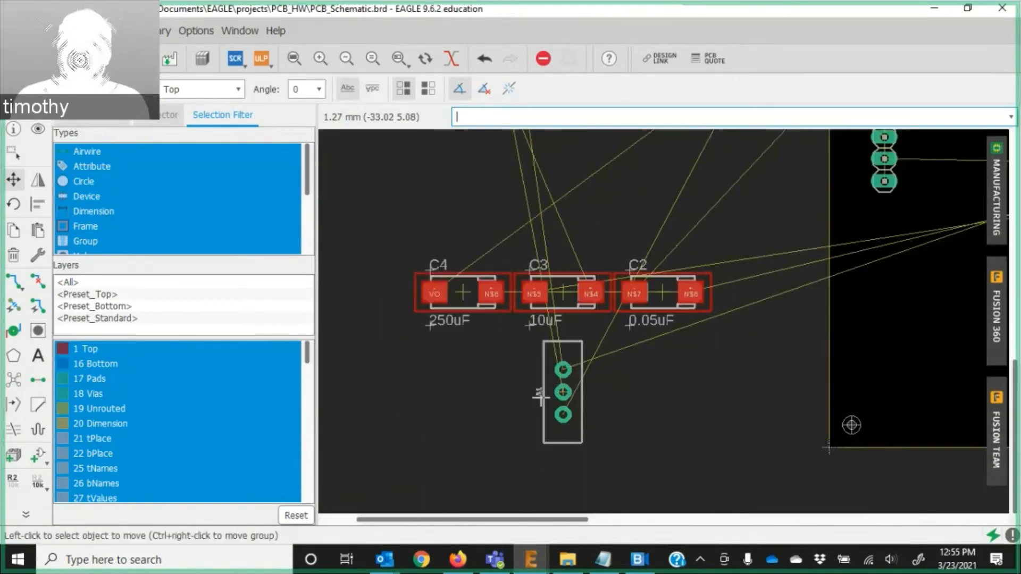
left_click(540, 396)
scroll(611, 420, "down", 3)
scroll(691, 224, "up", 5)
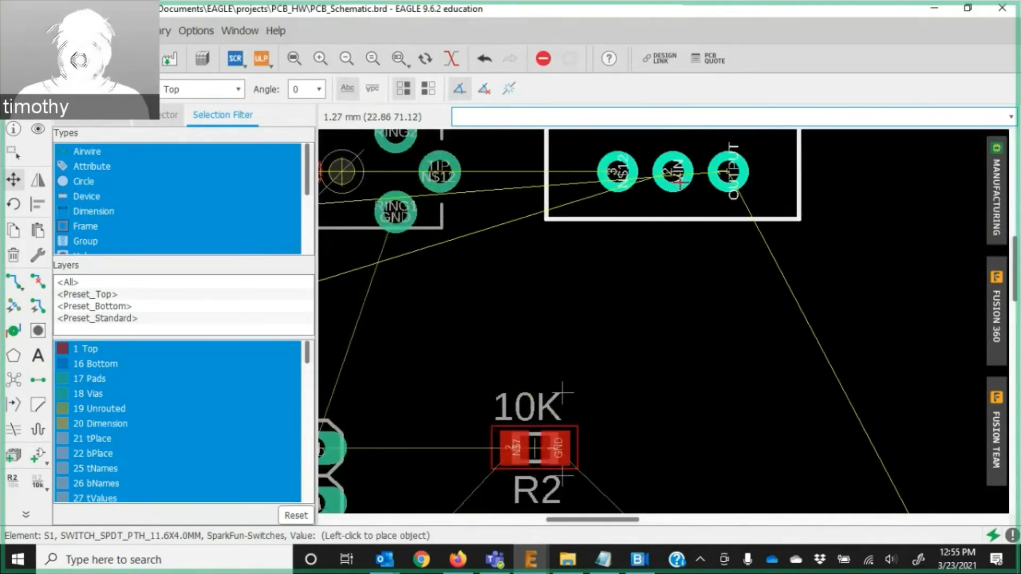
scroll(682, 183, "down", 2)
left_click(698, 181)
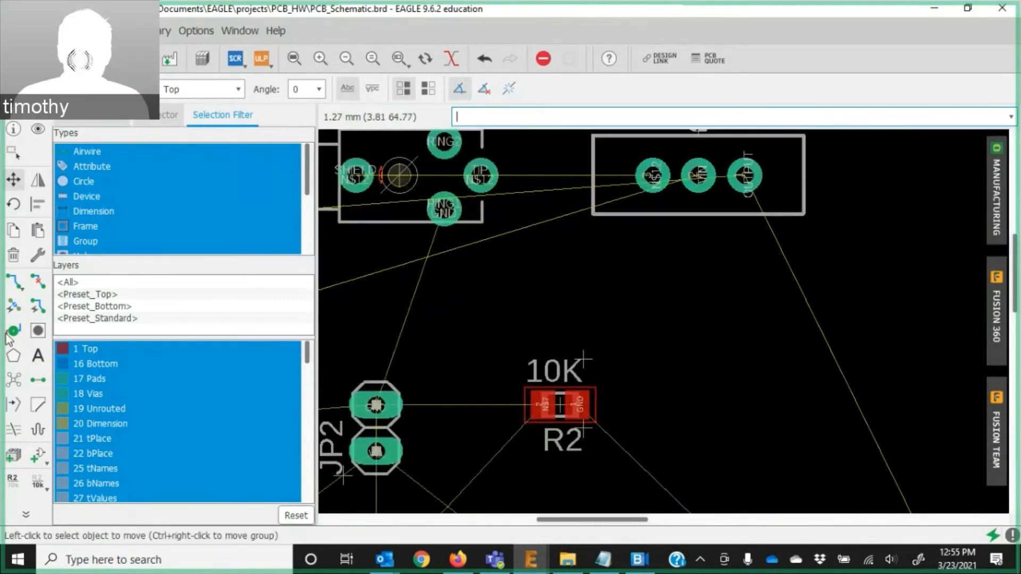
Recalculate the ratsnest and move the 10K potentiometer R1 to the board's upper area, level with switch S1 and well to its right.
scroll(543, 194, "up", 5)
scroll(861, 158, "down", 12)
left_click(588, 244)
right_click(859, 223)
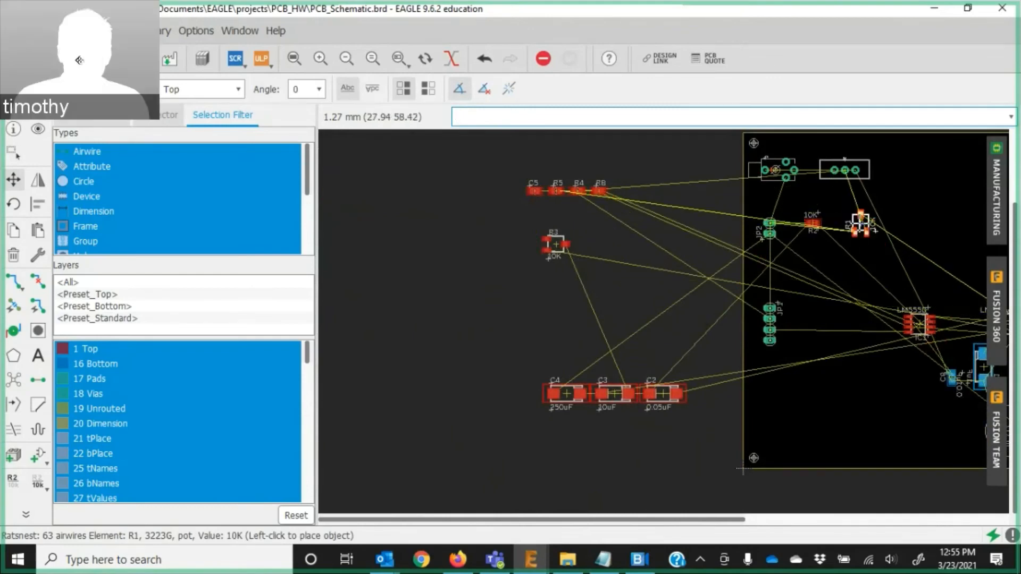
scroll(856, 218, "up", 4)
scroll(809, 171, "down", 4)
scroll(618, 302, "up", 2)
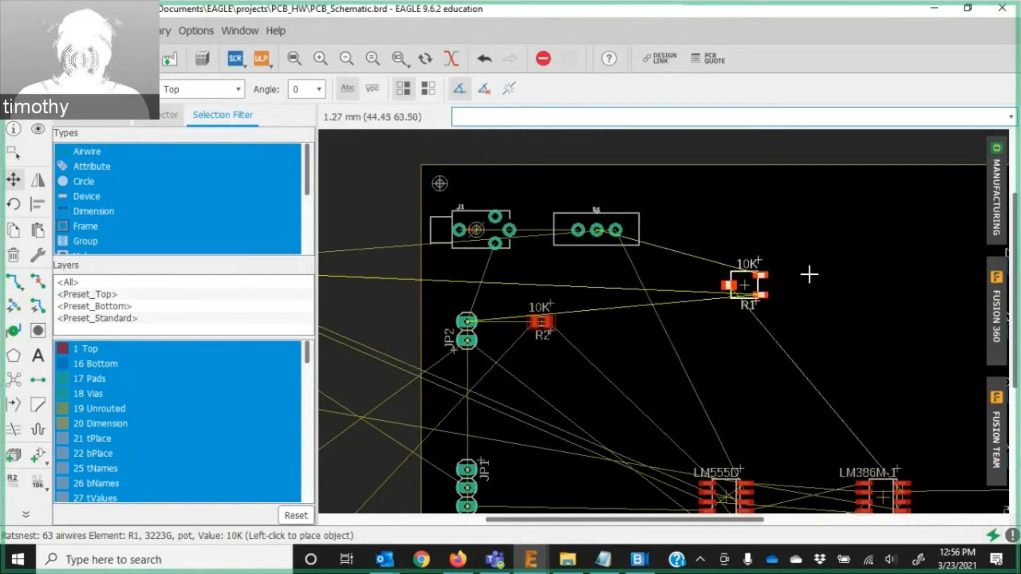
right_click(855, 265)
right_click(858, 249)
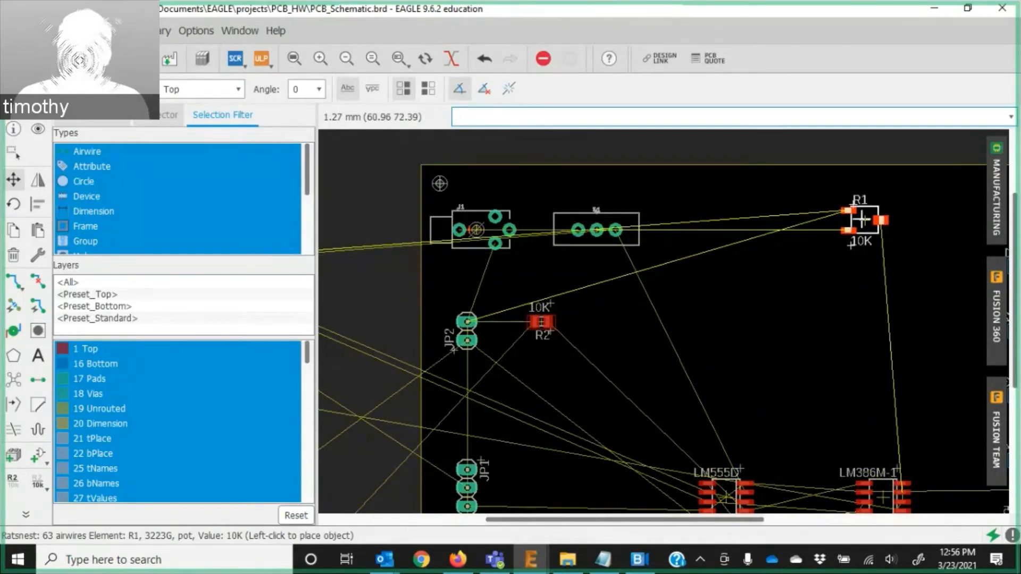
left_click(865, 230)
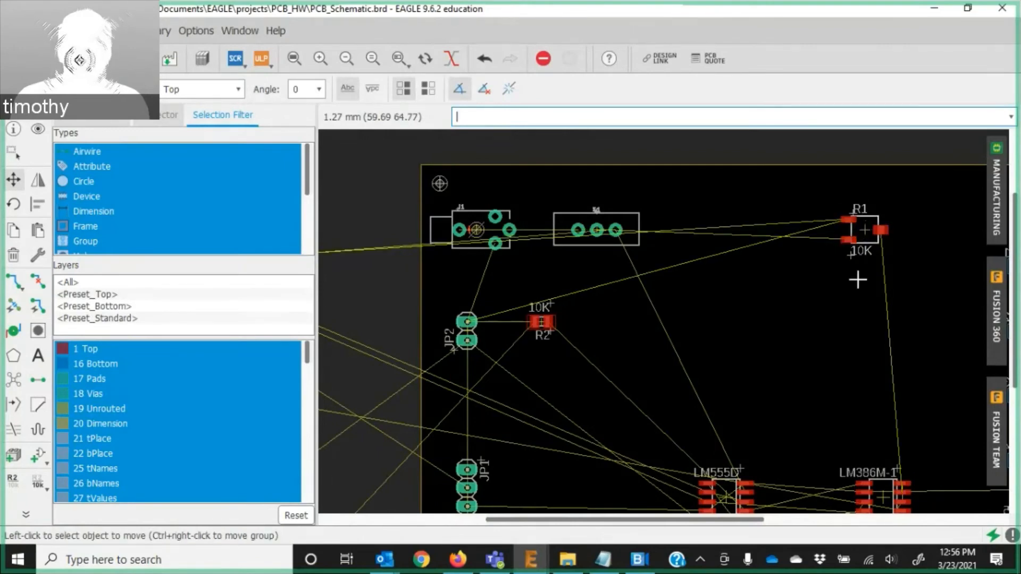
Move the 10K potentiometer R3 directly below R1 at about (60.96 62.23) and recalculate the ratsnest.
scroll(857, 279, "down", 5)
scroll(595, 232, "up", 5)
left_click(598, 213)
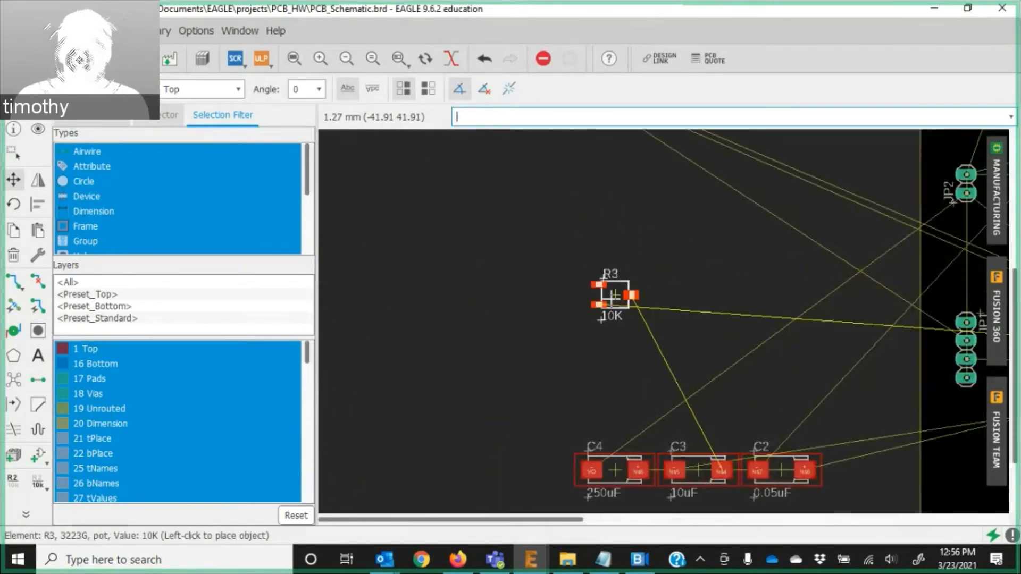
scroll(781, 285, "down", 5)
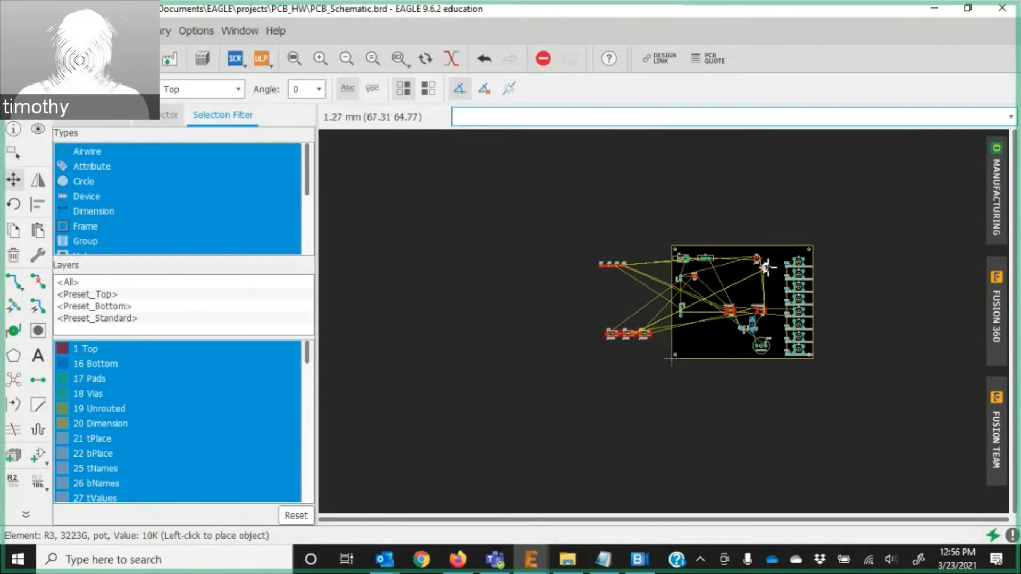
scroll(765, 267, "up", 5)
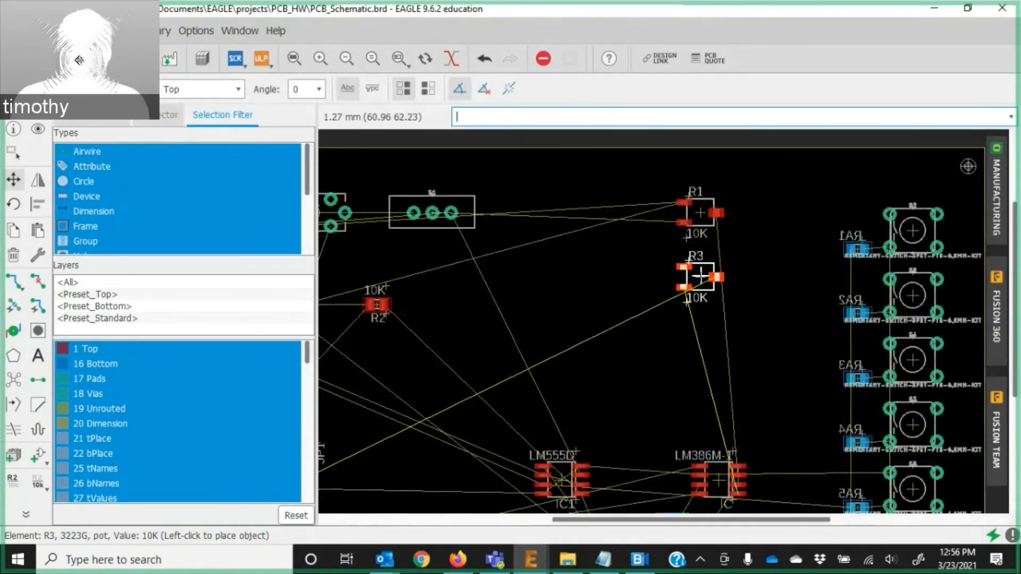
left_click(700, 277)
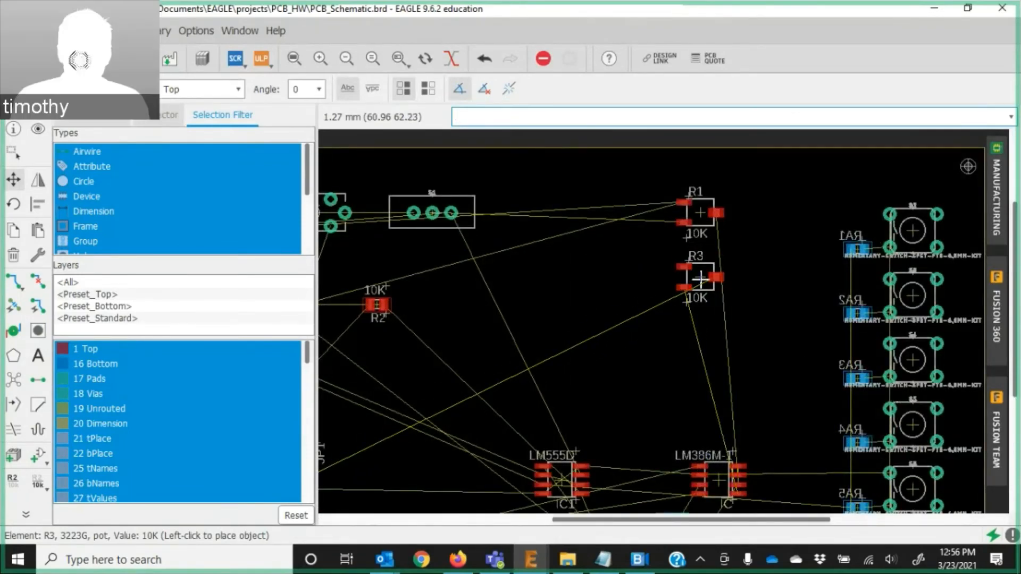
left_click(14, 380)
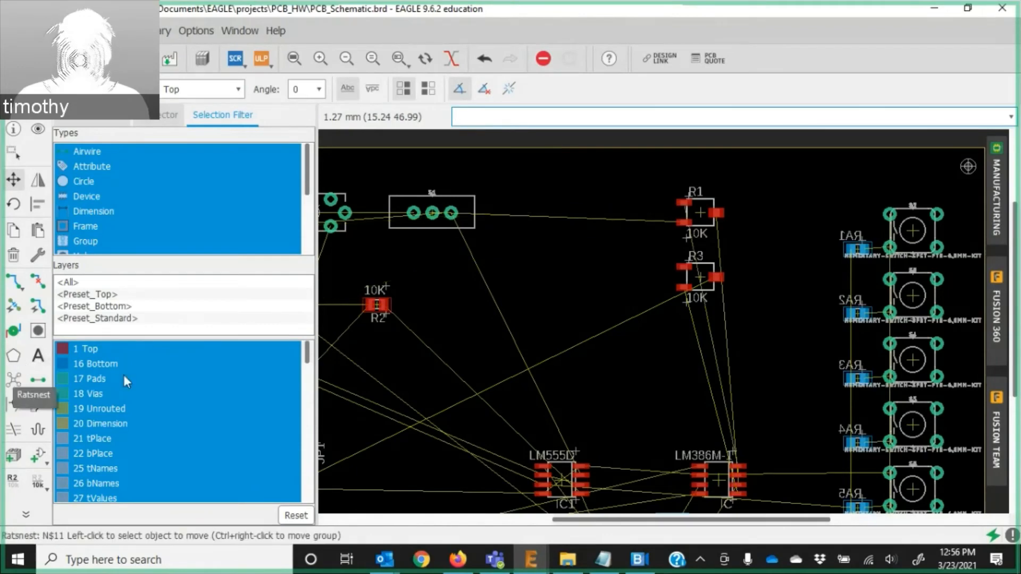
Set capacitor C5 down outside the board, above and to the left of resistors R5 and R4.
scroll(639, 298, "down", 6)
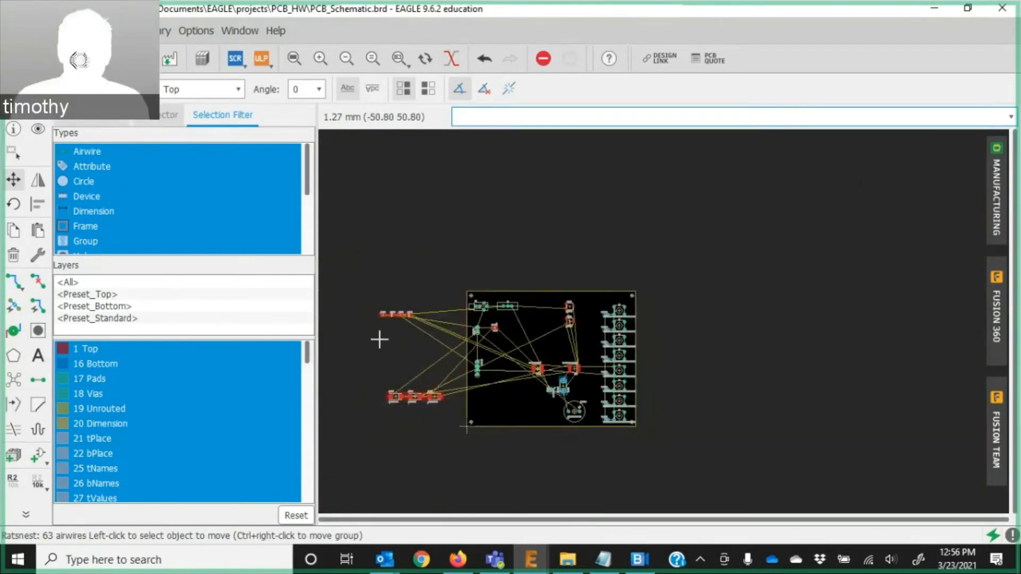
scroll(379, 340, "up", 5)
left_click(399, 264)
scroll(471, 338, "down", 3)
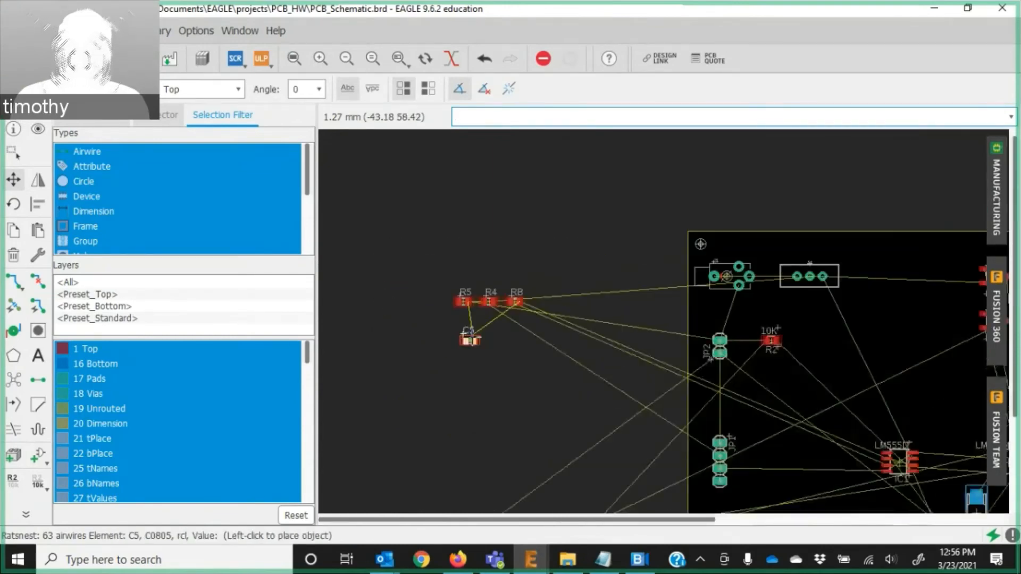
scroll(425, 346, "down", 2)
left_click(429, 276)
Move resistor RB onto the board, turned vertical, just left of the LM555D chip.
scroll(428, 276, "up", 5)
left_click(553, 334)
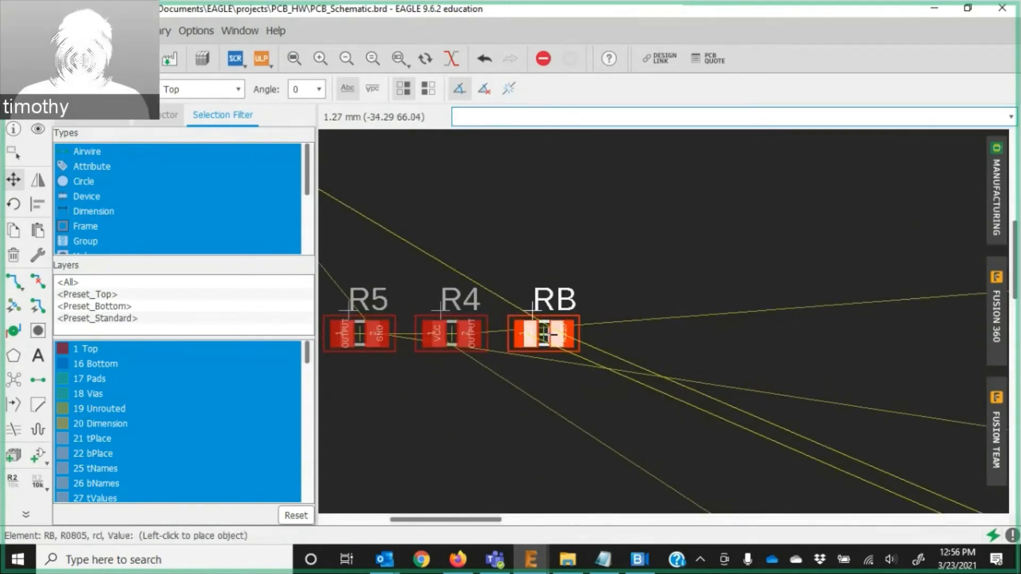
scroll(554, 334, "down", 4)
scroll(745, 460, "up", 4)
right_click(691, 457)
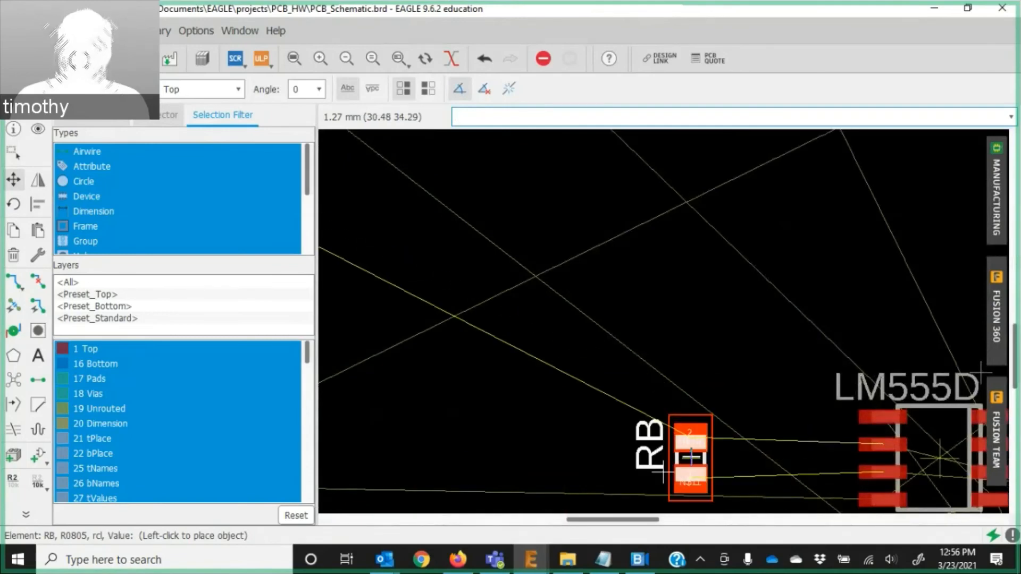
left_click(692, 445)
Move capacitor C5 onto the board, turned vertical and aligned directly above resistor RB.
scroll(691, 446, "down", 5)
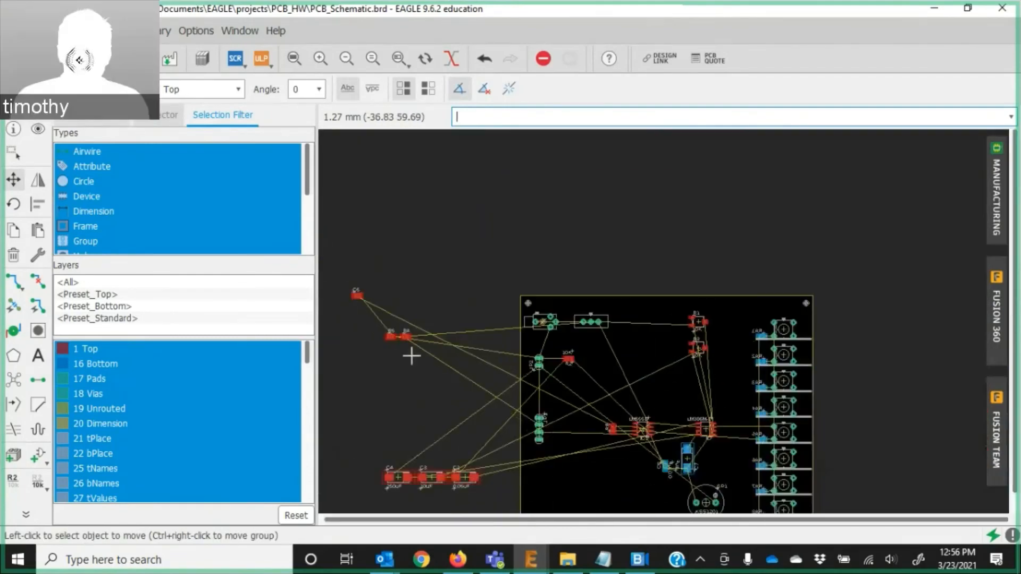
scroll(356, 294, "up", 1)
left_click(356, 294)
scroll(583, 412, "up", 5)
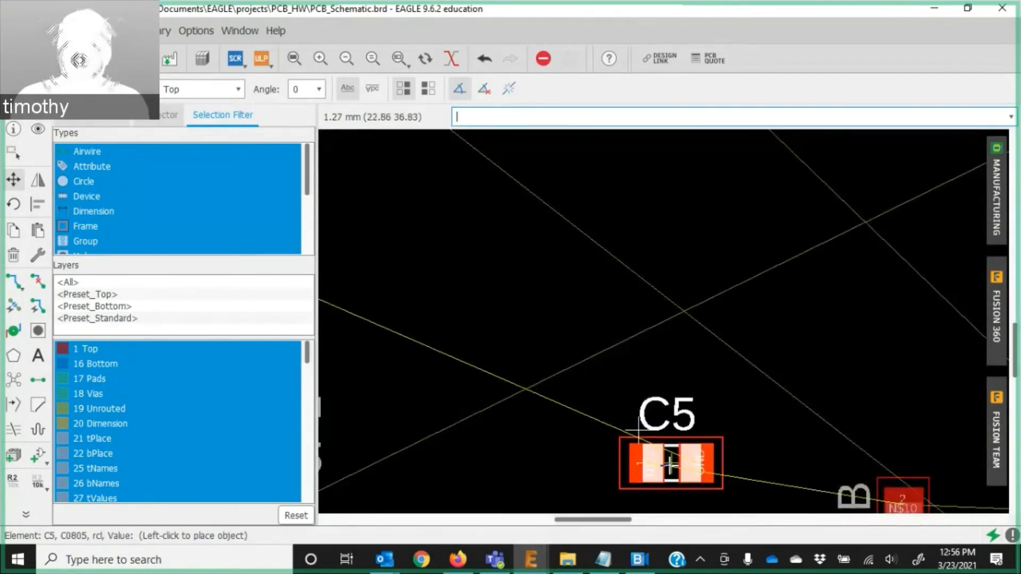
left_click(895, 371)
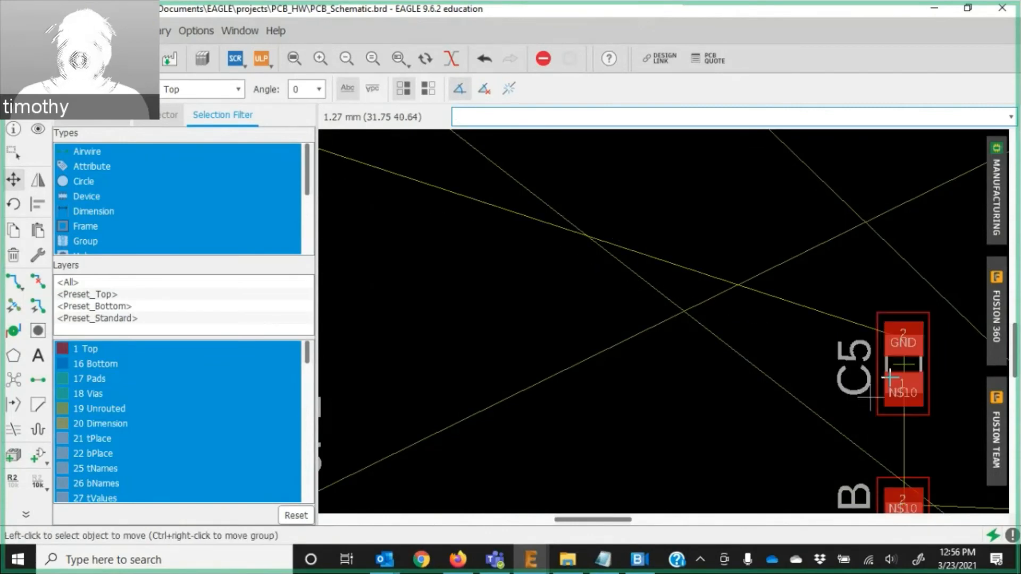
Move resistor R5 onto the board, turned vertical and aligned above capacitor C5 at about (31.75 46.99).
scroll(896, 370, "down", 5)
scroll(592, 276, "up", 2)
left_click(550, 262)
scroll(597, 319, "down", 5)
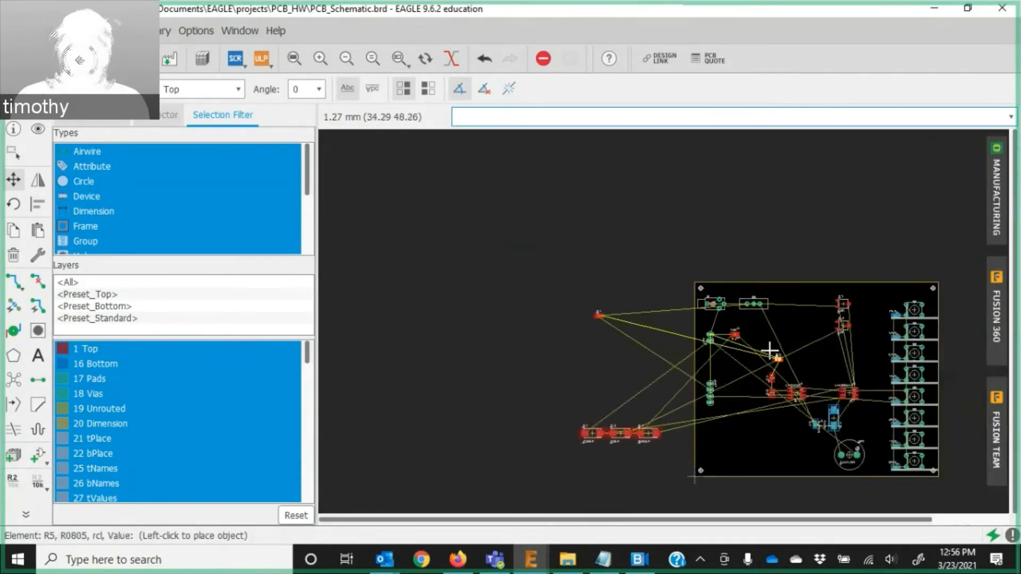
scroll(762, 272, "up", 4)
right_click(767, 269)
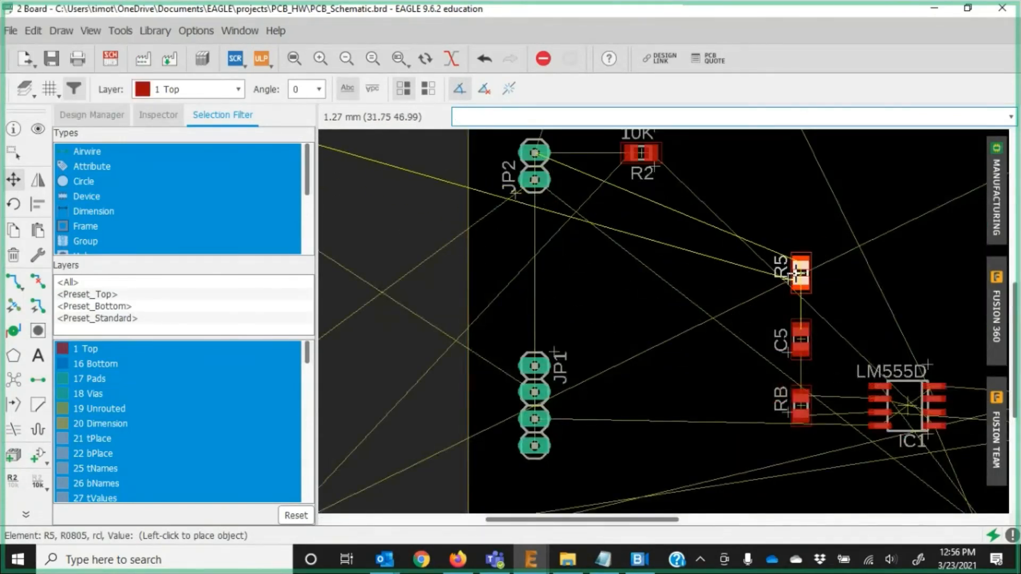
left_click(801, 272)
Move resistor R4 to the left of R5, turned vertical at about (25.40 46.99), and recalculate the ratsnest.
scroll(802, 272, "down", 5)
scroll(545, 223, "up", 5)
left_click(545, 223)
scroll(645, 399, "down", 5)
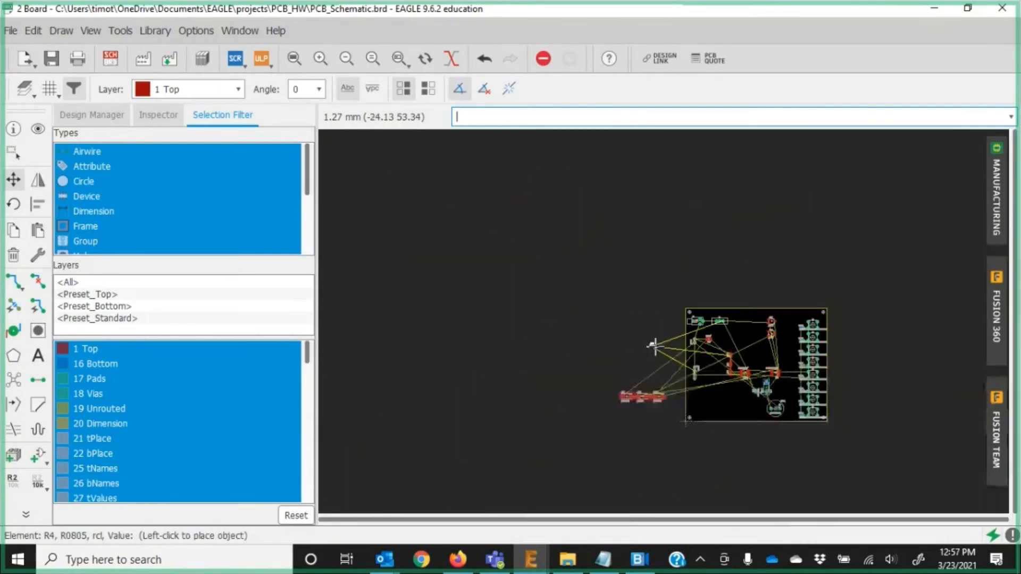
scroll(683, 303, "up", 4)
right_click(684, 298)
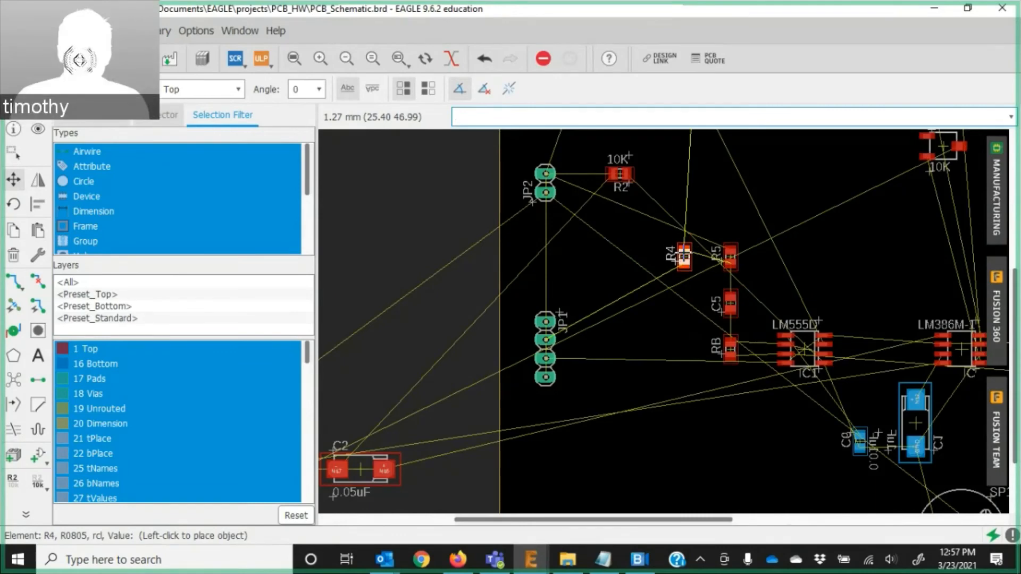
left_click(683, 257)
left_click(13, 379)
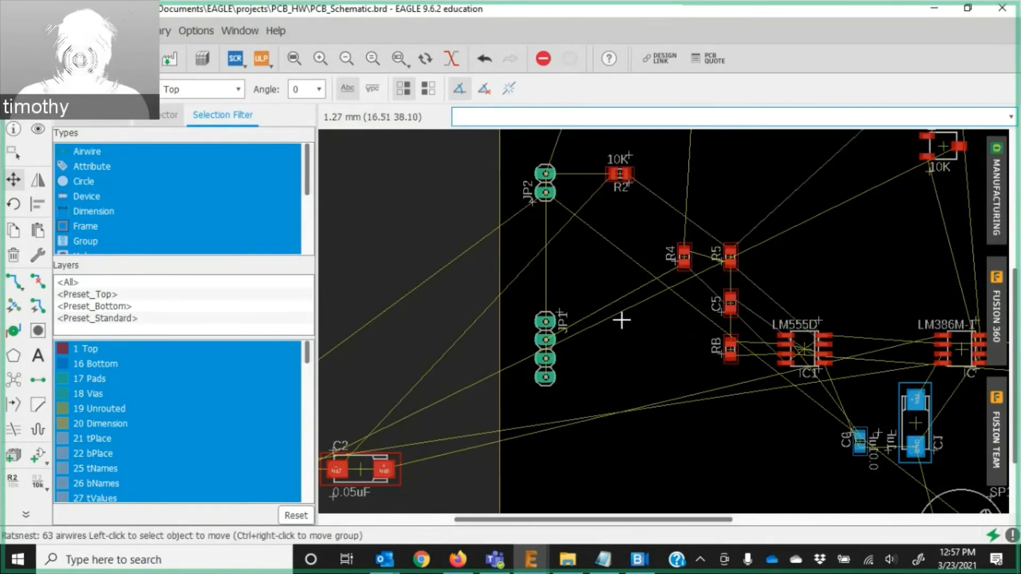
Place capacitor C4 horizontally in the board's lower area at about (20.32 19.05), with capacitor C2 beside it on the right.
scroll(621, 319, "down", 5)
scroll(433, 399, "up", 4)
left_click(474, 352)
scroll(525, 388, "down", 3)
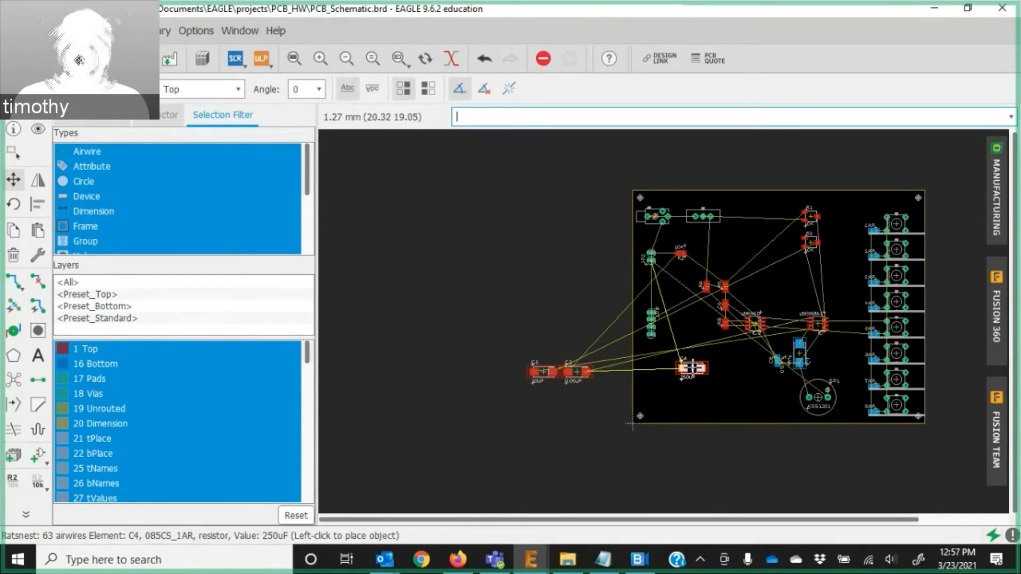
left_click(691, 368)
left_click(576, 372)
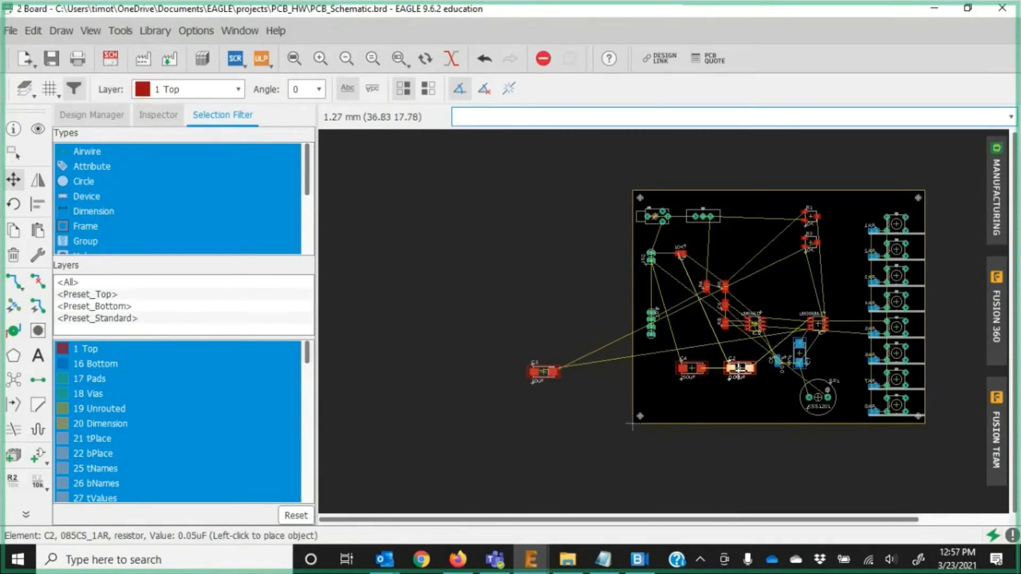
left_click(736, 368)
Turn capacitor C3 vertical, mirror it to the bottom layer, place it left of potentiometer R3 and recalculate the ratsnest.
left_click(543, 372)
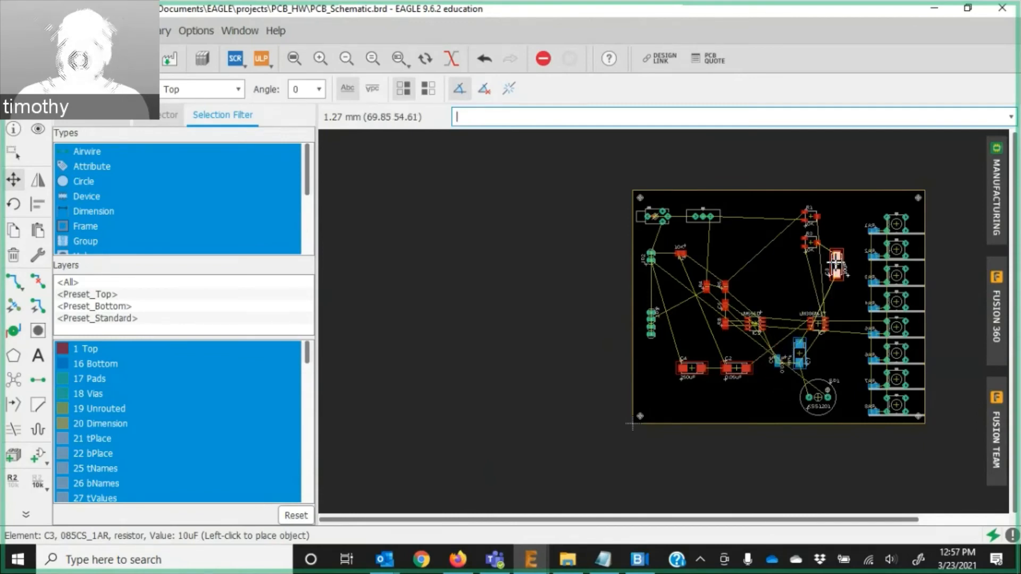
middle_click(825, 270)
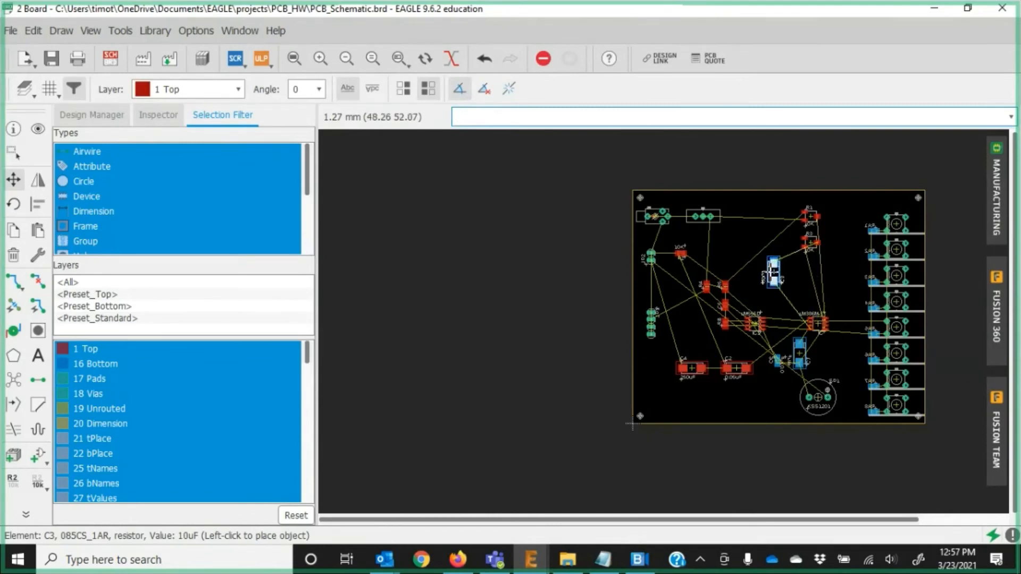
left_click(799, 352)
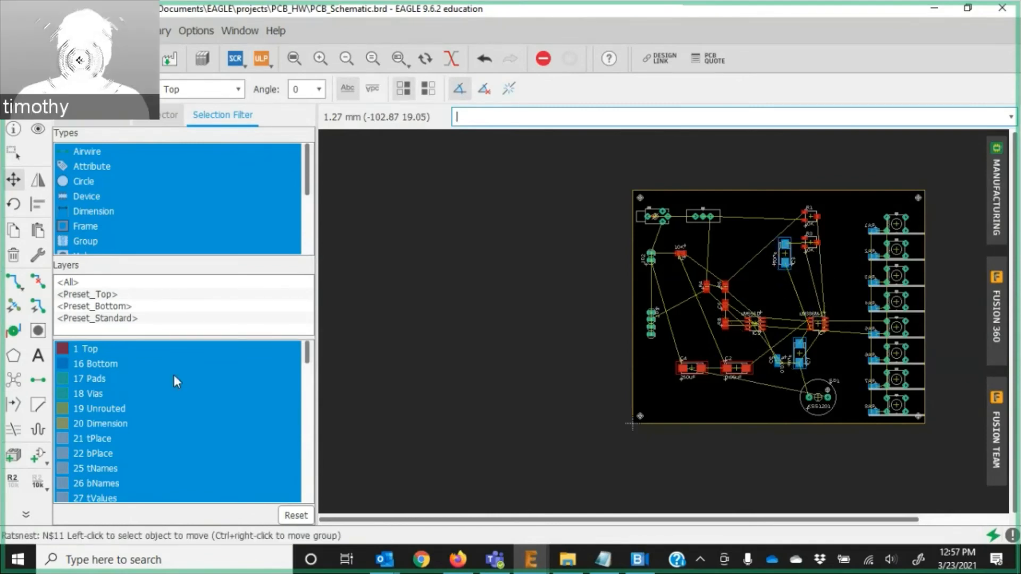
Rotate buzzer SP1 by 180°, shift it left to sit below capacitor C1, and recalculate the ratsnest.
scroll(763, 399, "up", 3)
scroll(769, 378, "down", 1)
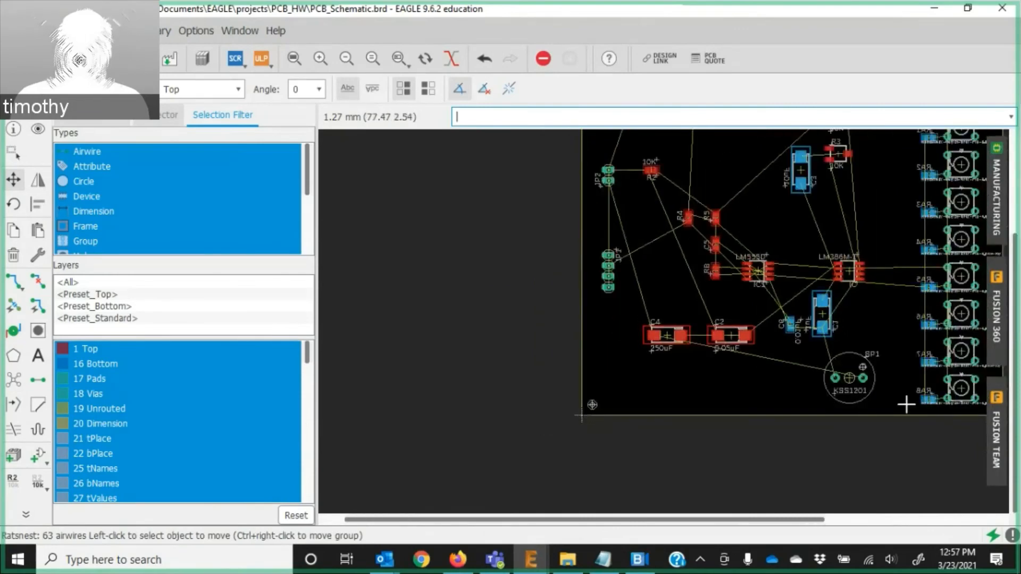
left_click(849, 377)
right_click(840, 382)
right_click(811, 381)
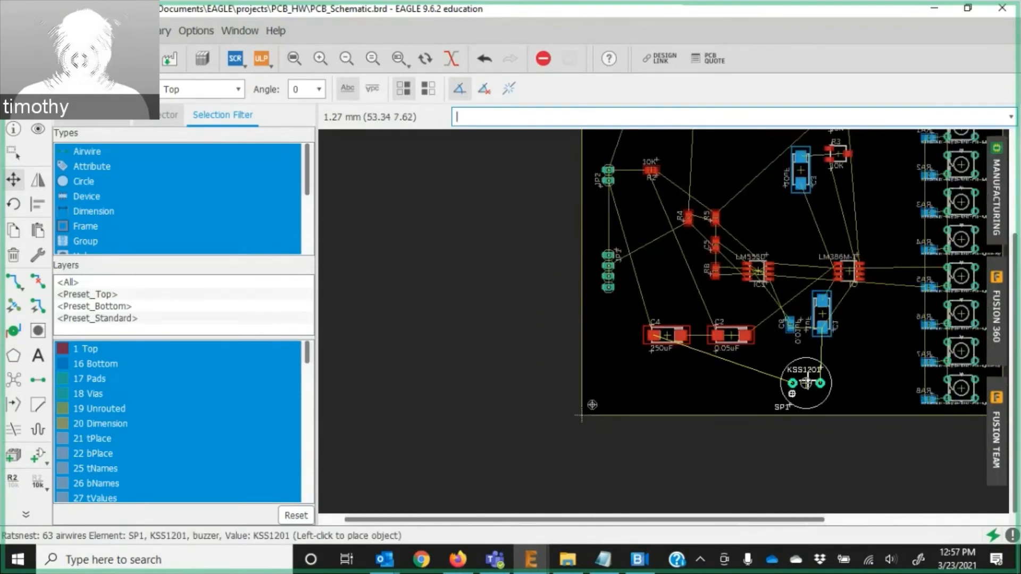
left_click(812, 382)
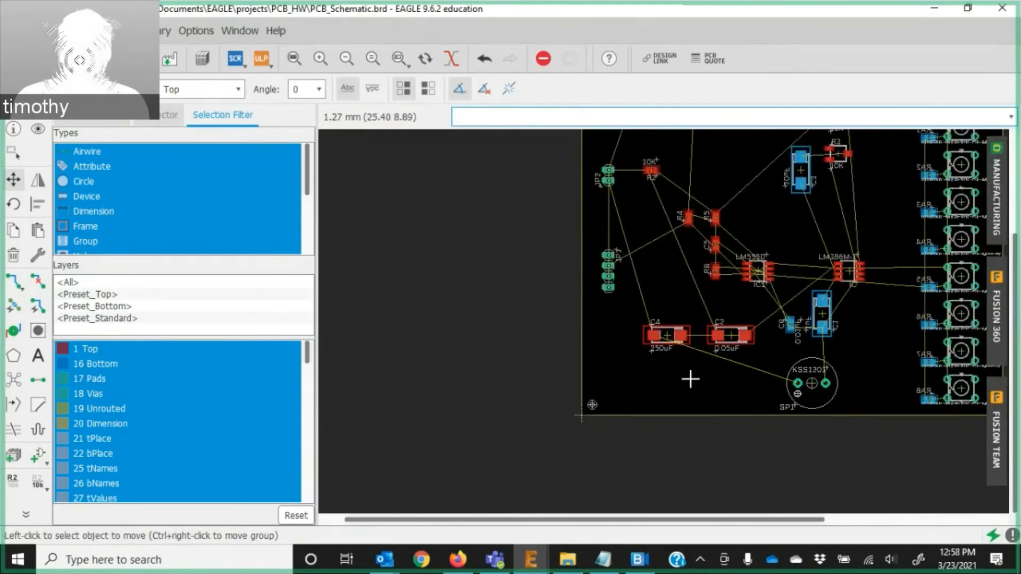
scroll(623, 382, "down", 2)
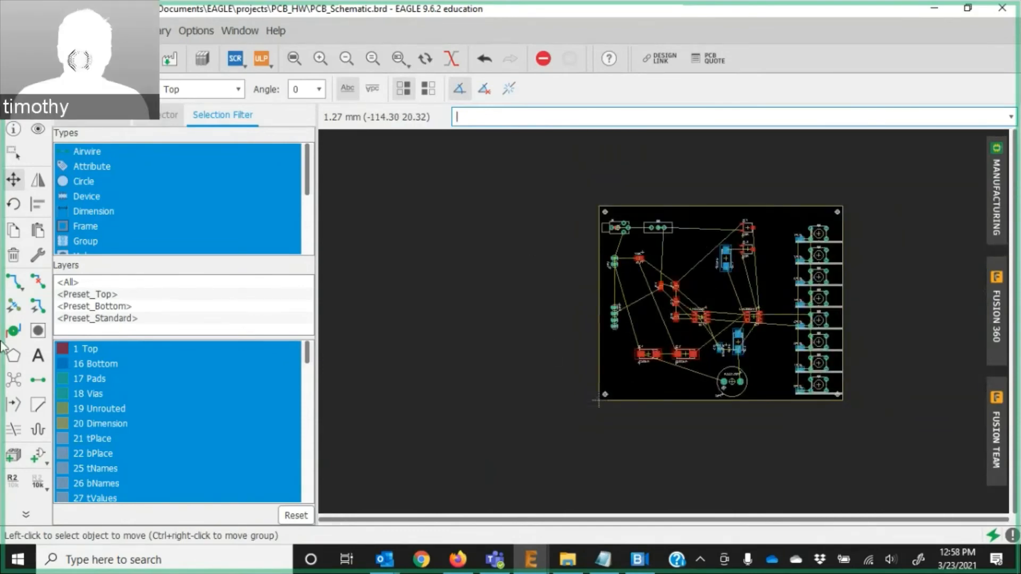
left_click(16, 379)
scroll(749, 364, "up", 3)
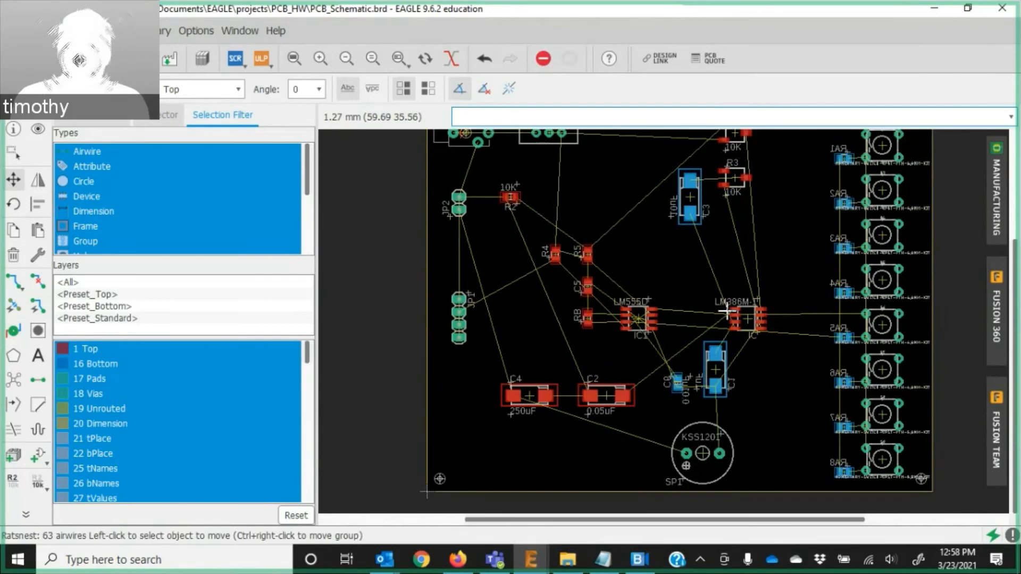
Open the manufacturing preview of the board and examine the component placement on its top side.
scroll(727, 313, "down", 2)
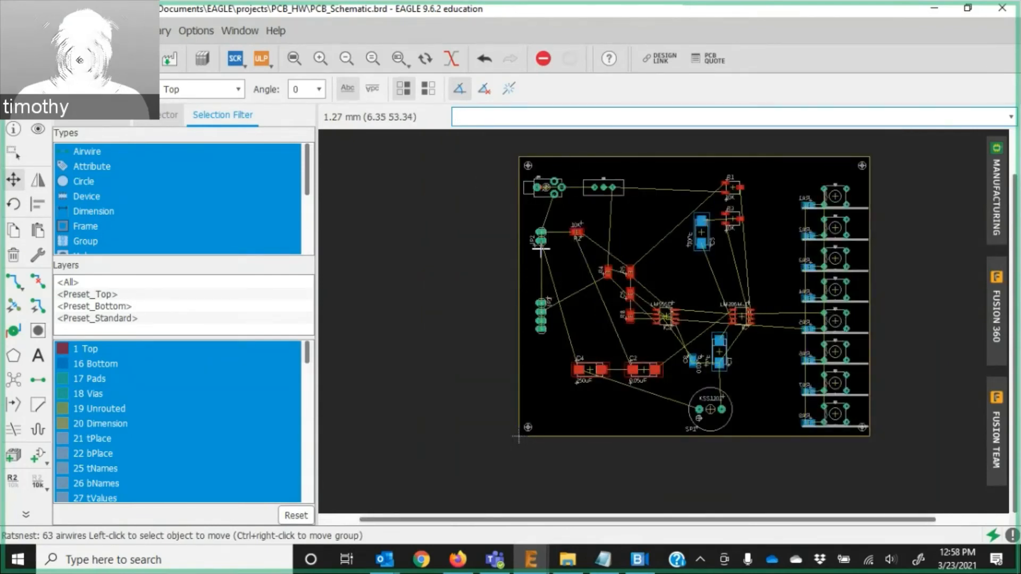
scroll(539, 255, "up", 3)
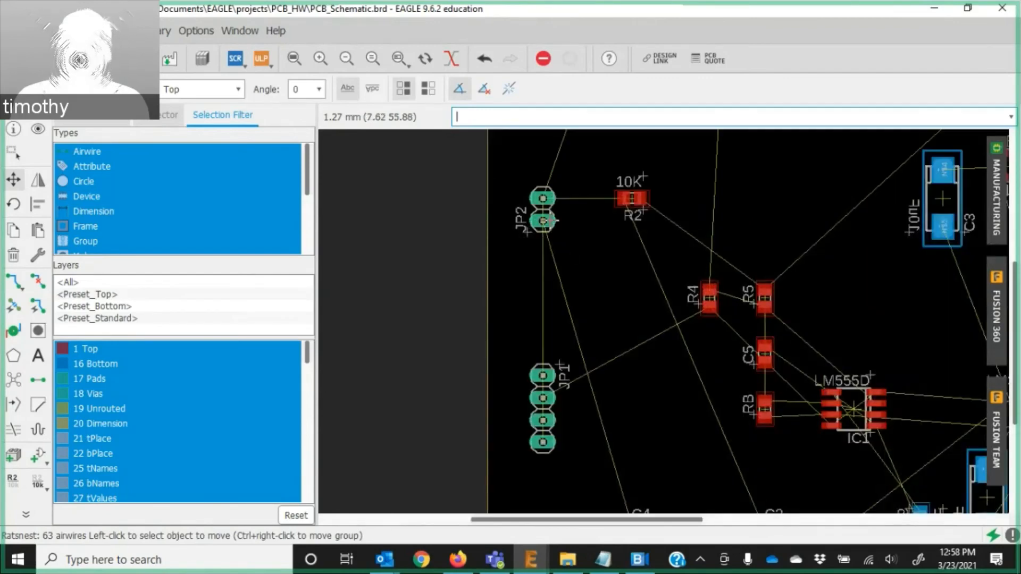
scroll(550, 220, "down", 3)
scroll(891, 254, "up", 1)
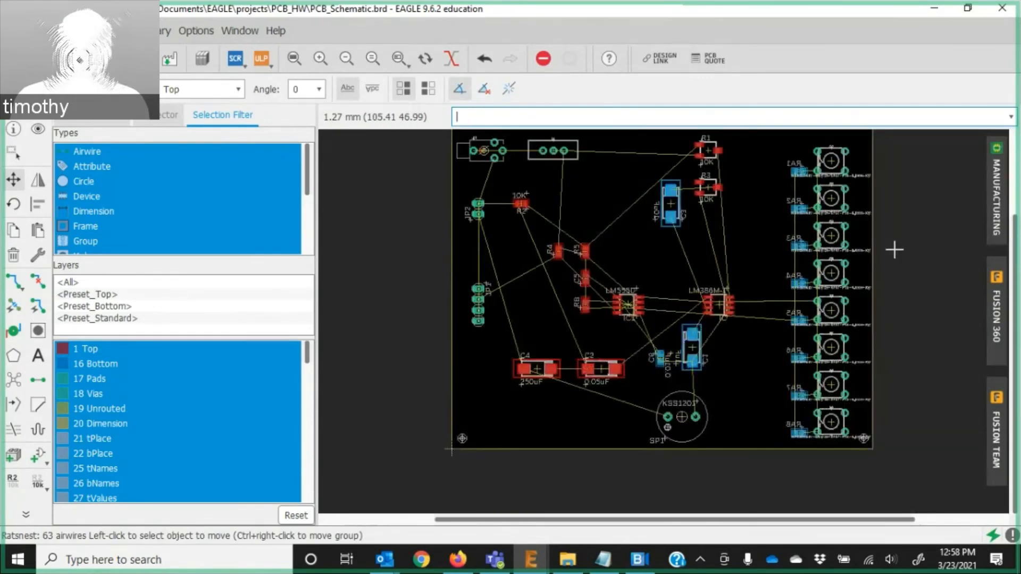
scroll(894, 250, "up", 4)
scroll(880, 236, "down", 6)
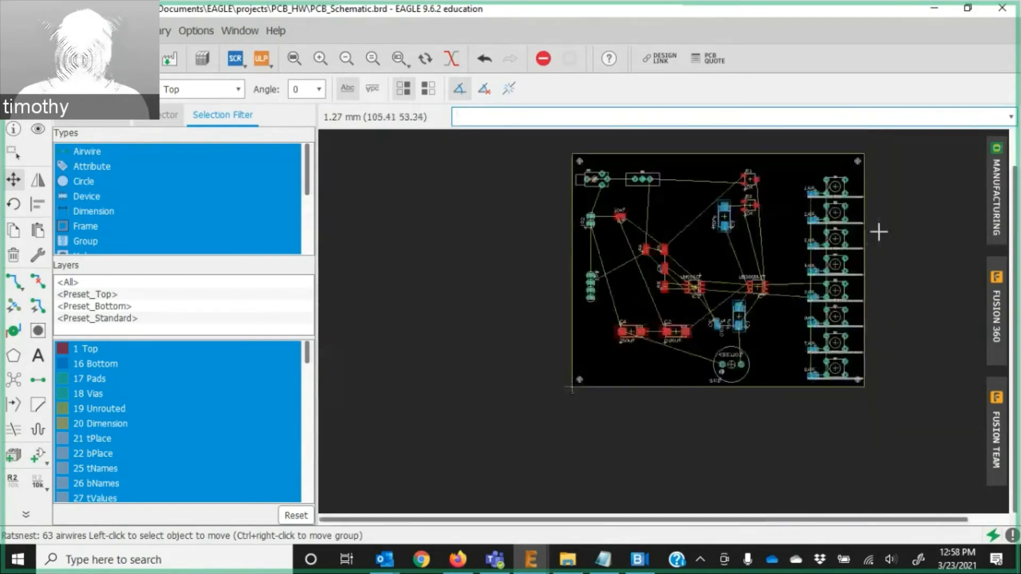
left_click(1001, 201)
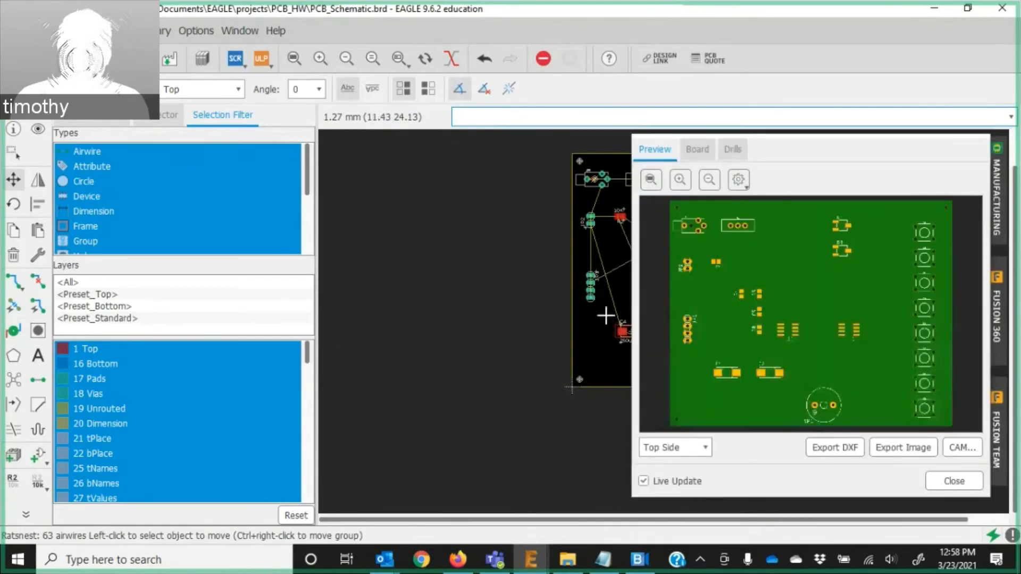
scroll(838, 399, "up", 4)
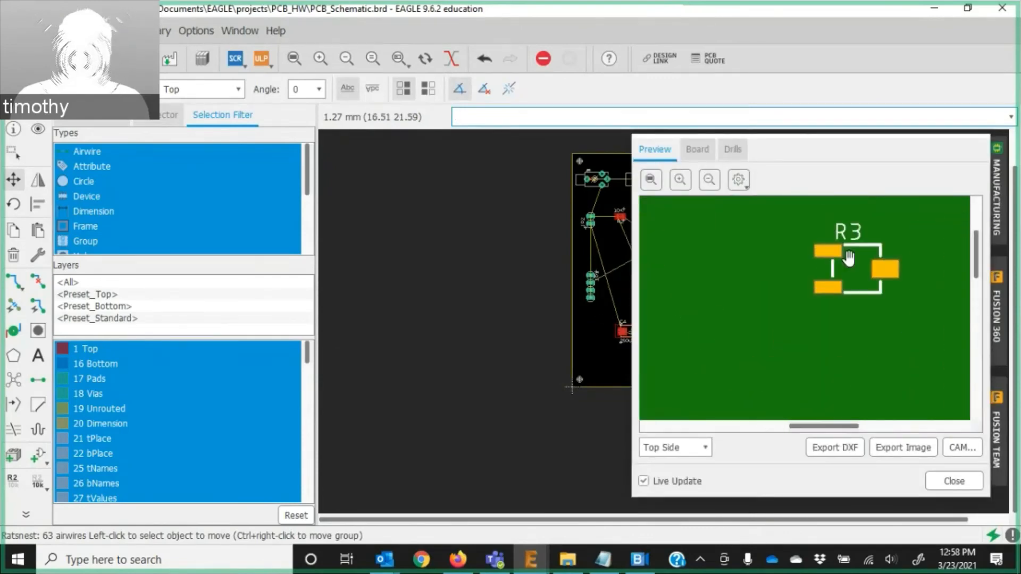
scroll(841, 264, "down", 5)
scroll(934, 242, "up", 5)
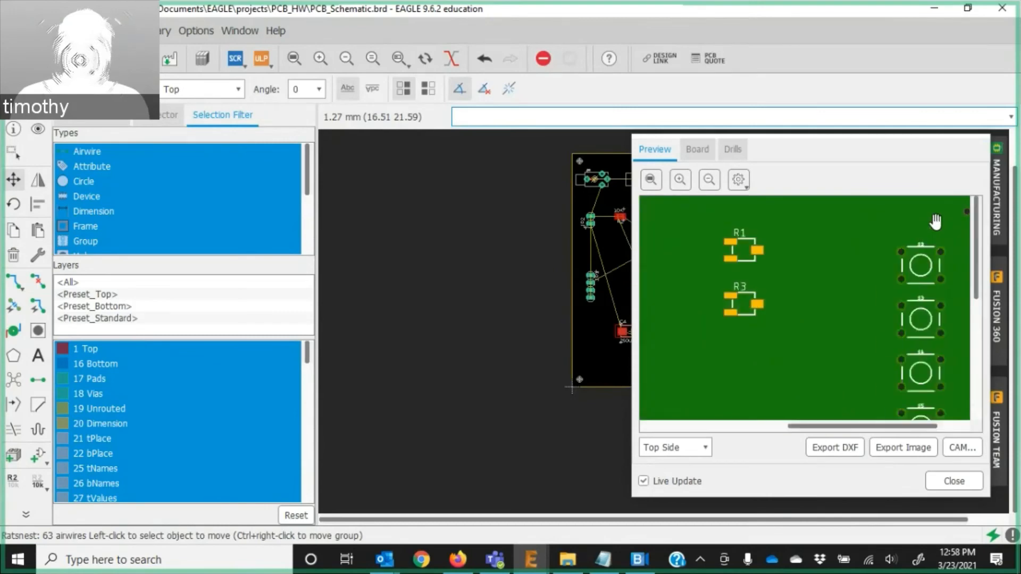
scroll(946, 301, "down", 5)
scroll(677, 228, "up", 5)
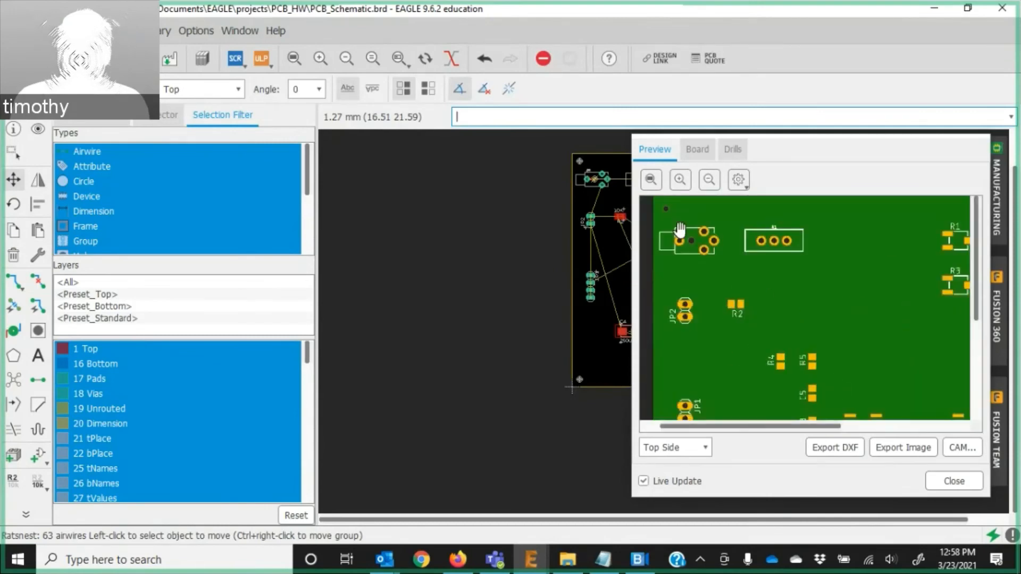
scroll(741, 282, "down", 2)
scroll(725, 226, "up", 2)
scroll(725, 226, "down", 5)
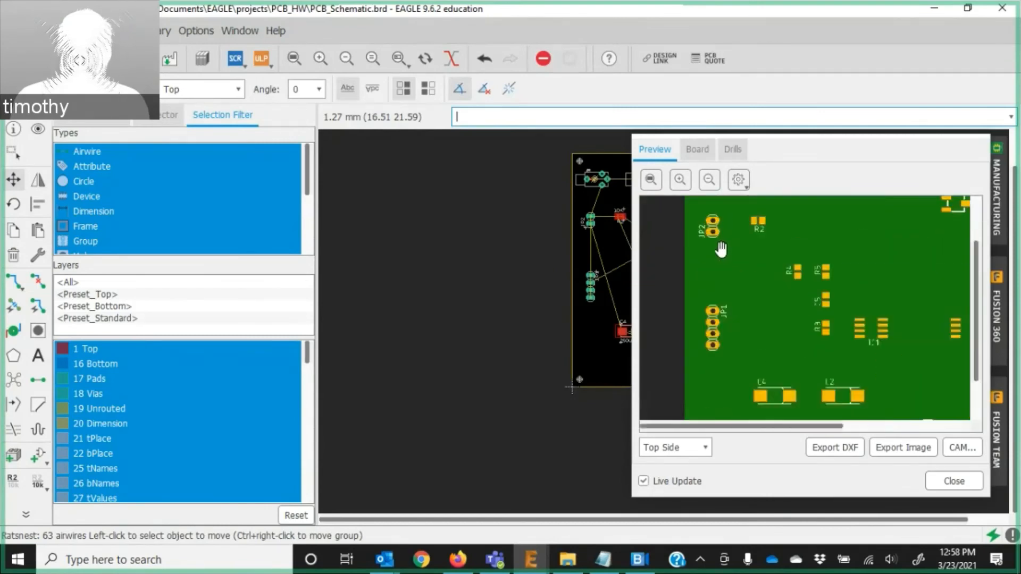
Show the bottom side in the manufacturing preview, examine the parts placed there and close the preview.
left_click(703, 451)
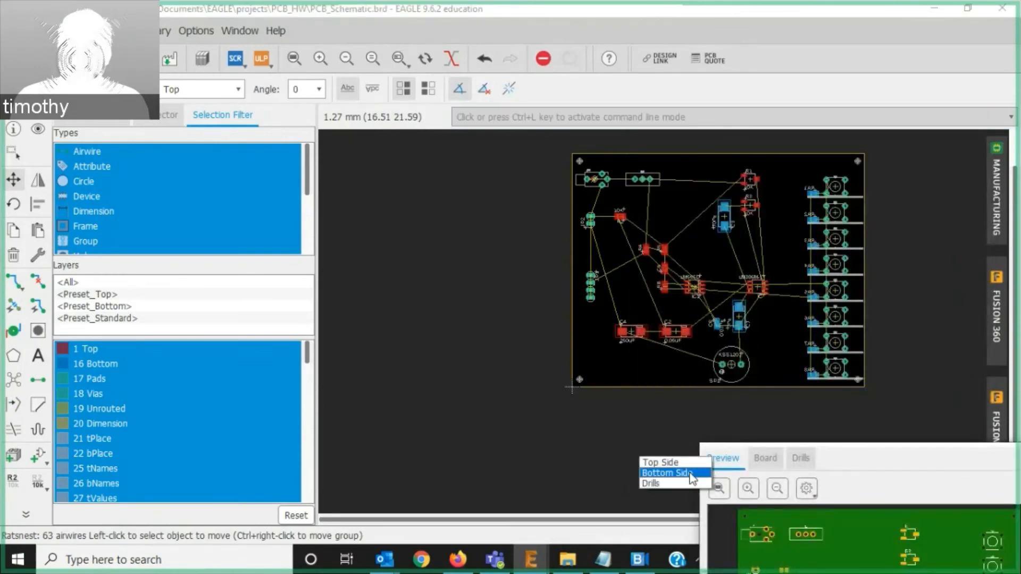
left_click(691, 473)
left_click_drag(905, 454, 652, 112)
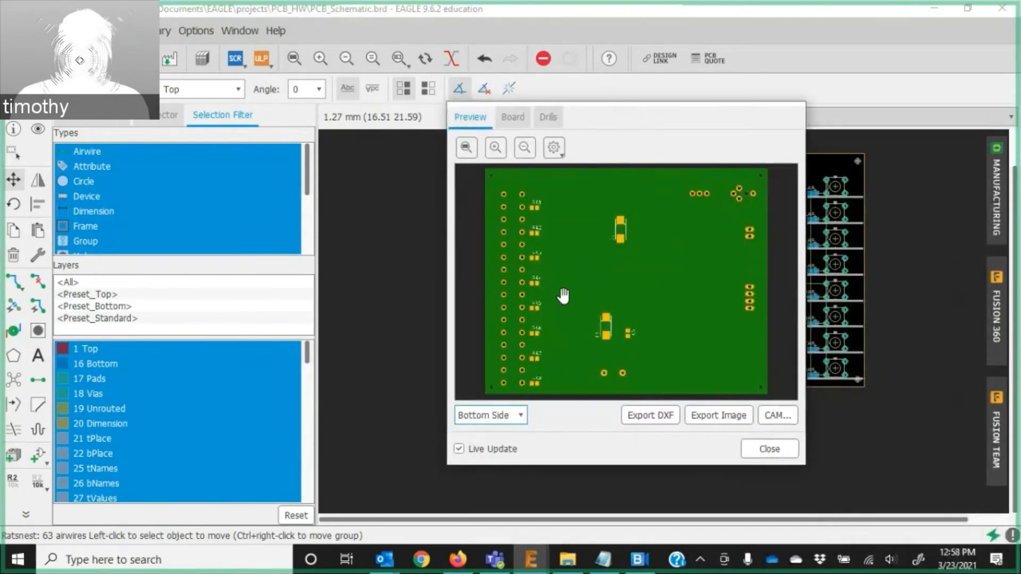
scroll(563, 292, "up", 2)
scroll(523, 291, "down", 2)
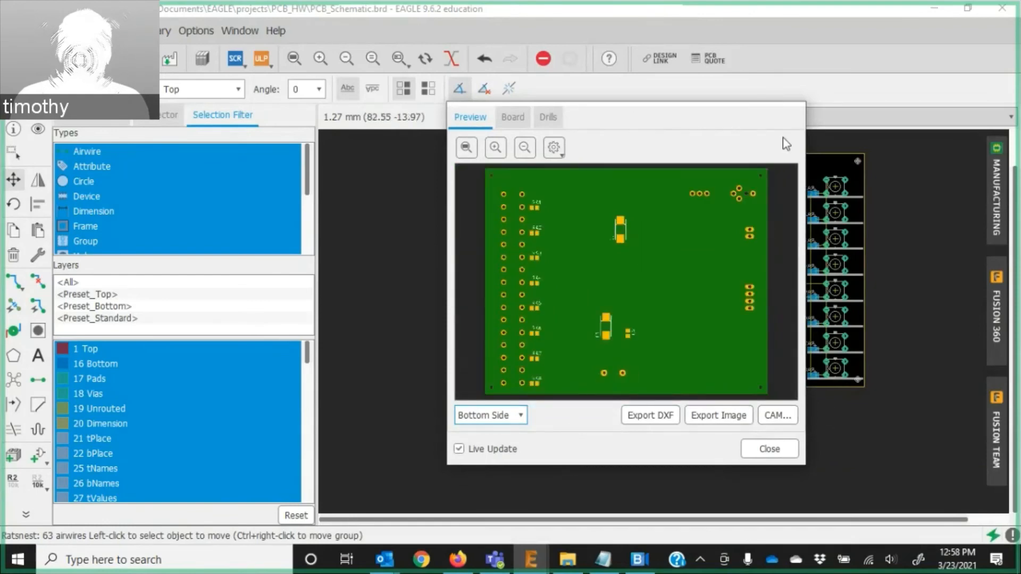
left_click(770, 449)
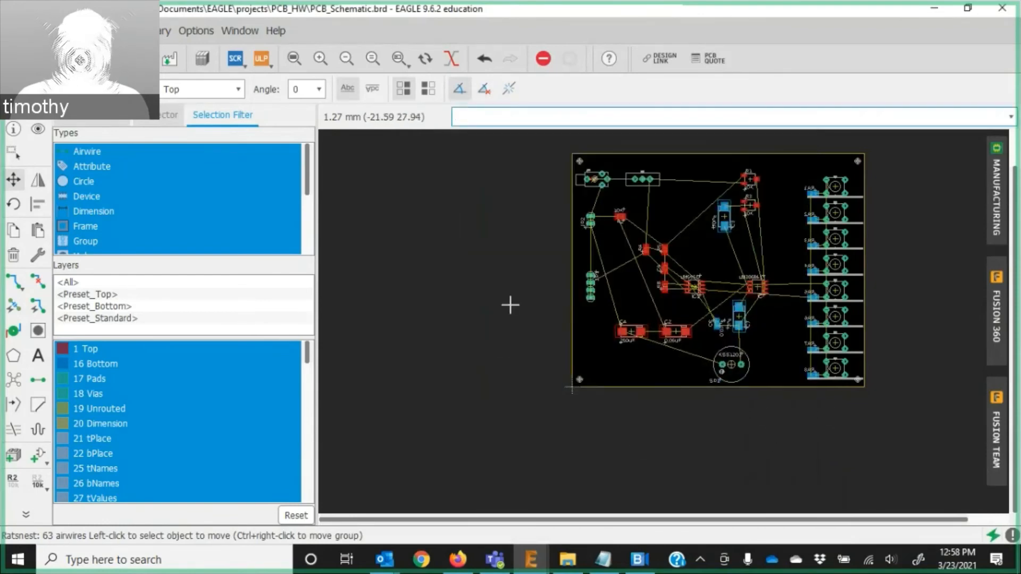
scroll(542, 296, "up", 2)
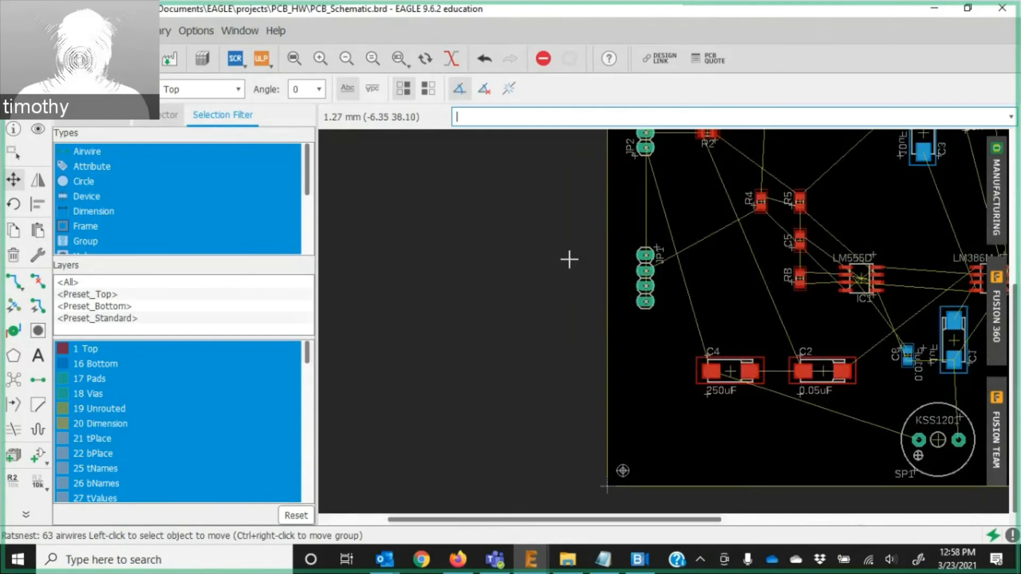
scroll(570, 260, "up", 2)
scroll(518, 272, "down", 4)
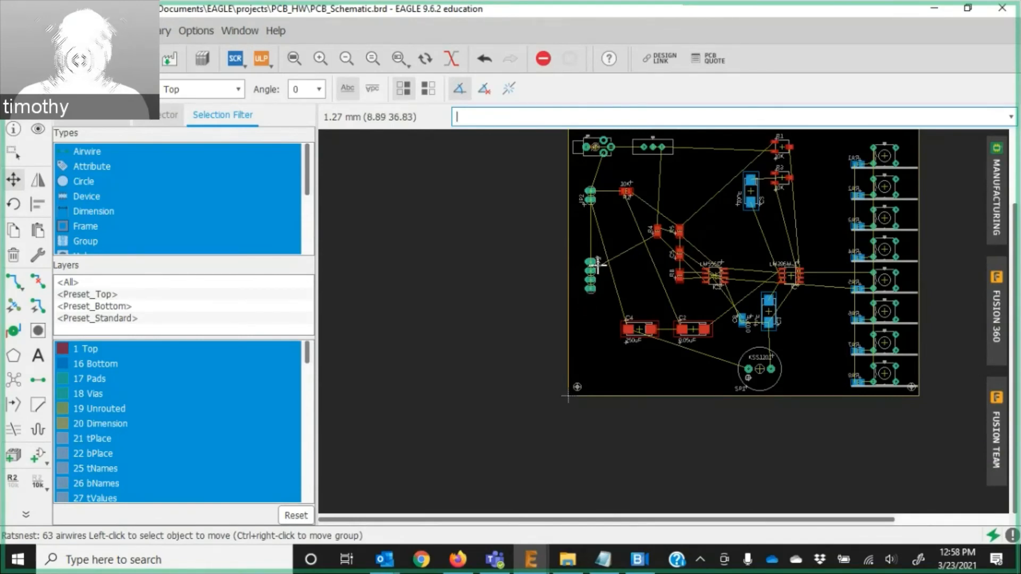
scroll(599, 266, "up", 3)
scroll(599, 266, "up", 1)
scroll(595, 268, "down", 4)
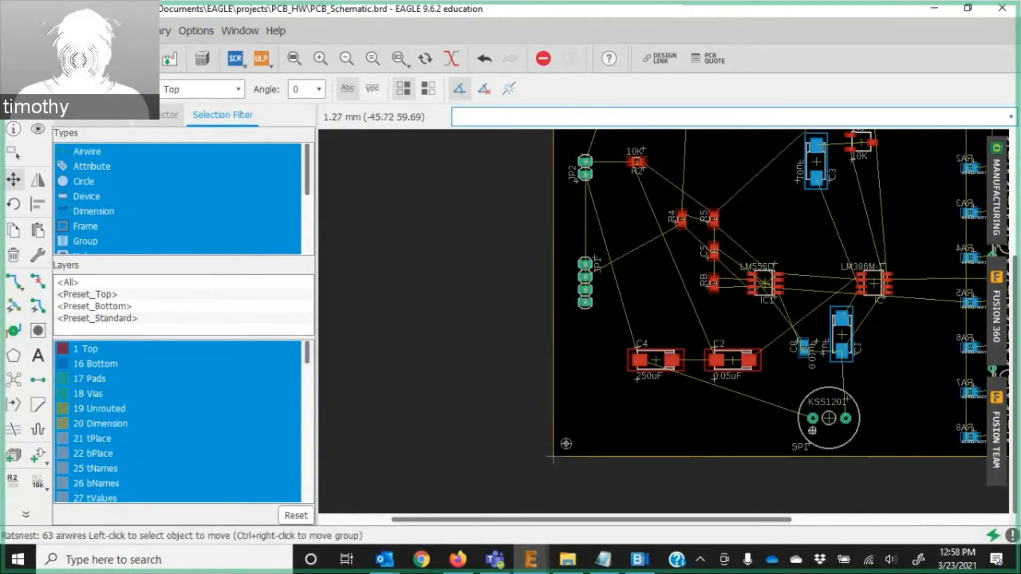
Set the minimum width in the DRC size rules to 10mil, apply the change and leave the design rules.
key("alt+v")
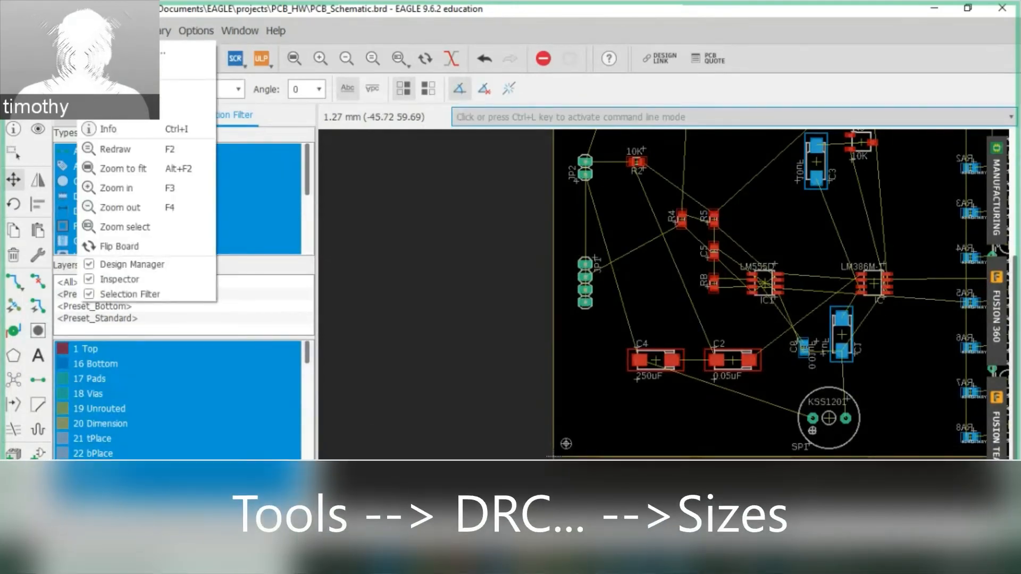
key("Escape")
key("alt+t")
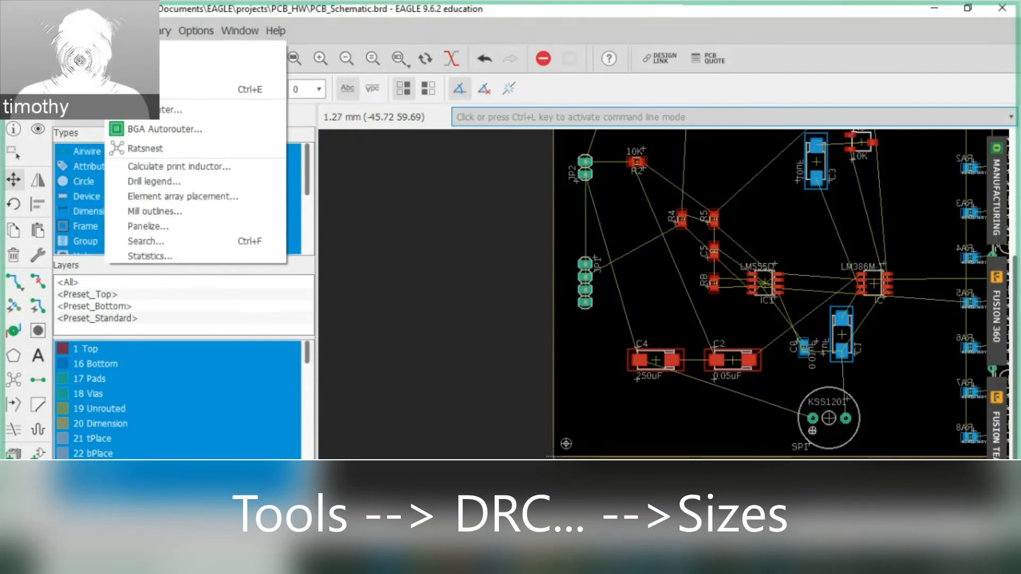
key("Escape")
type("drc")
key("Return")
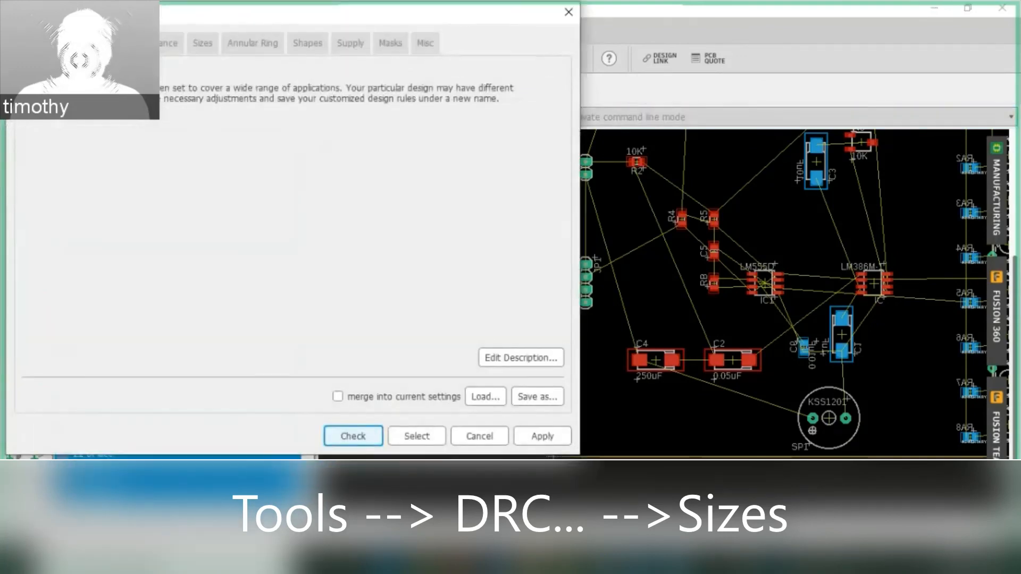
left_click(208, 46)
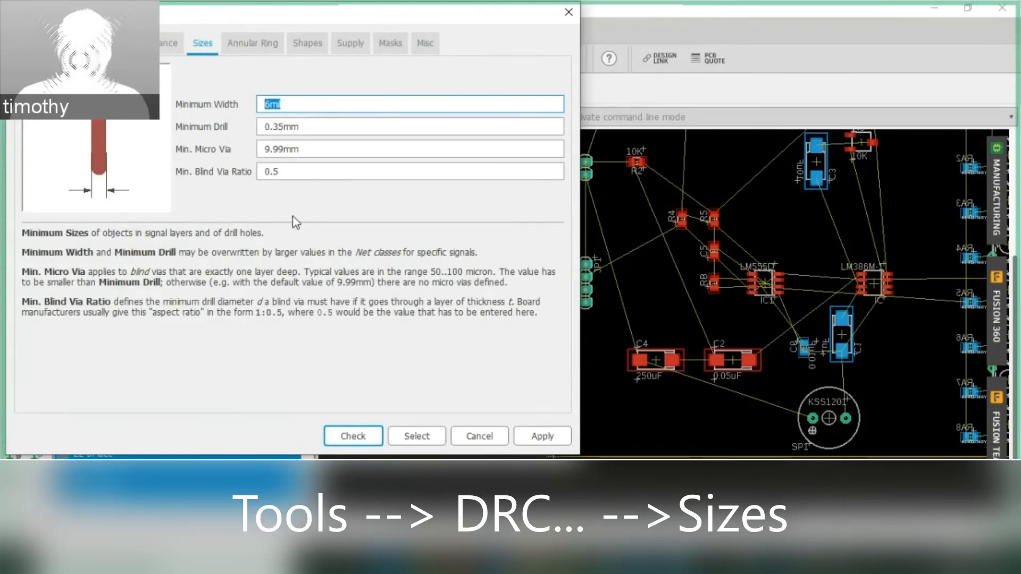
type("10mil")
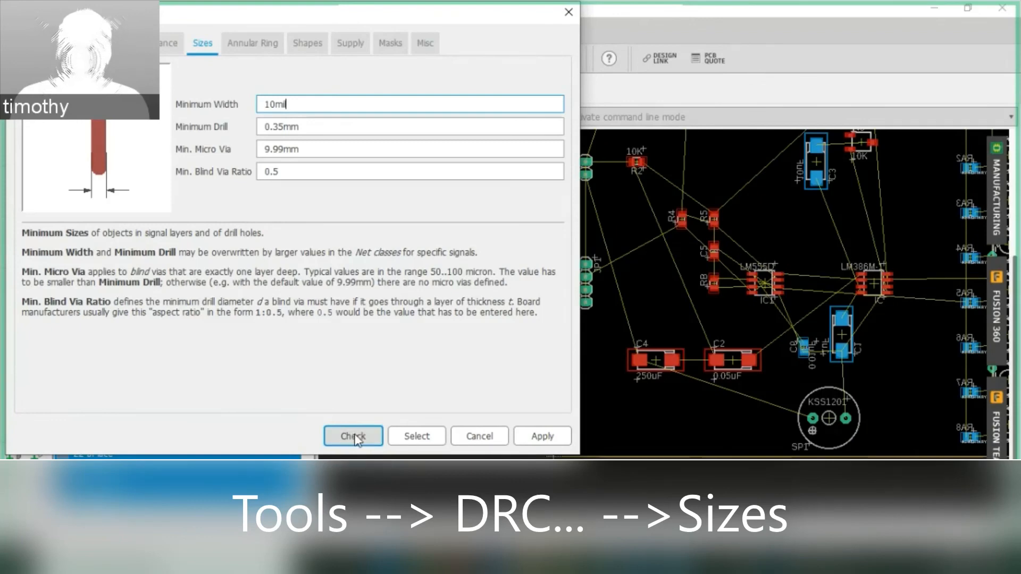
left_click(543, 438)
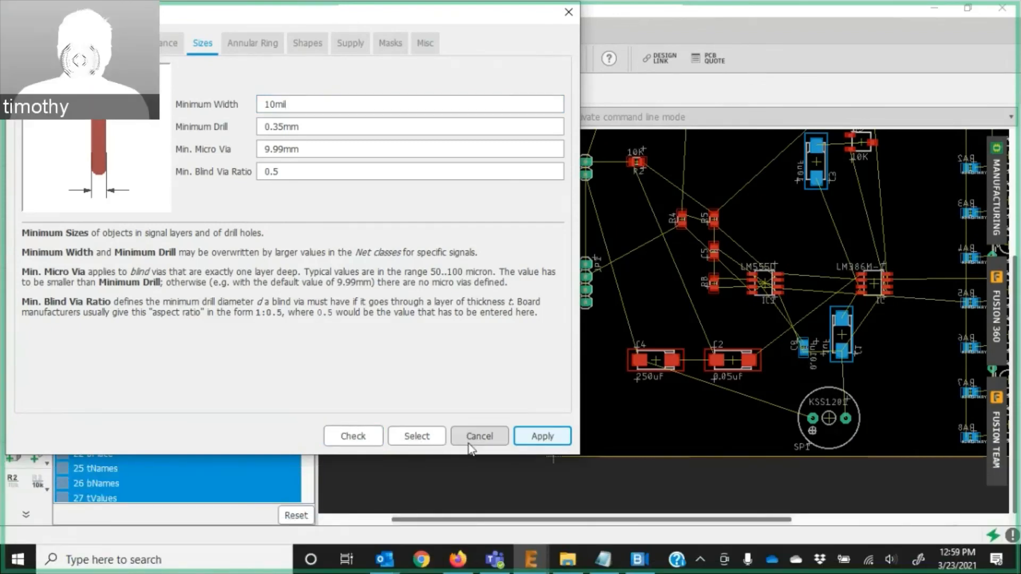
left_click(480, 438)
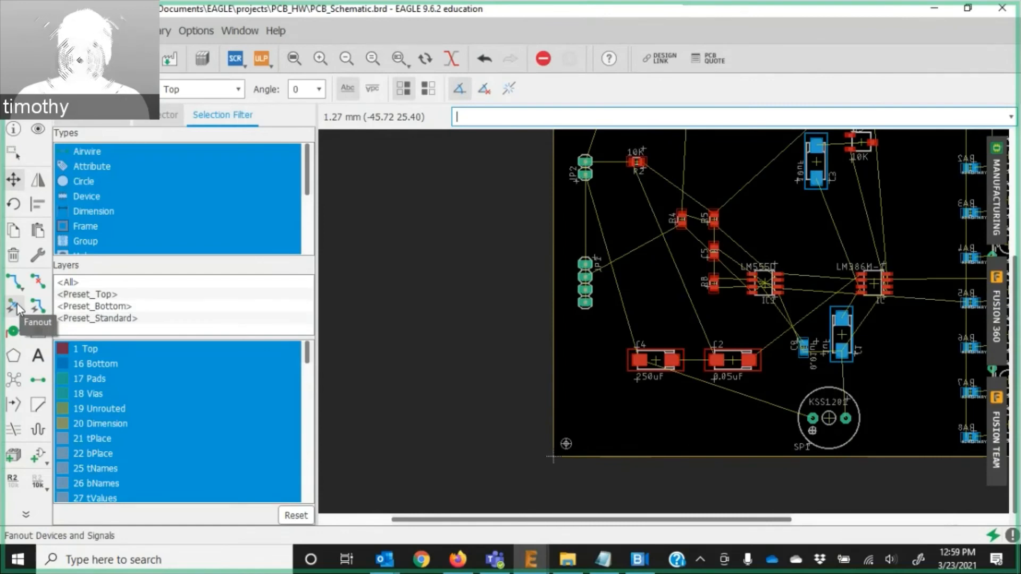
Run the Autorouter on the whole board with low effort, auto grid selection and the TopRouter variant enabled.
left_click(38, 311)
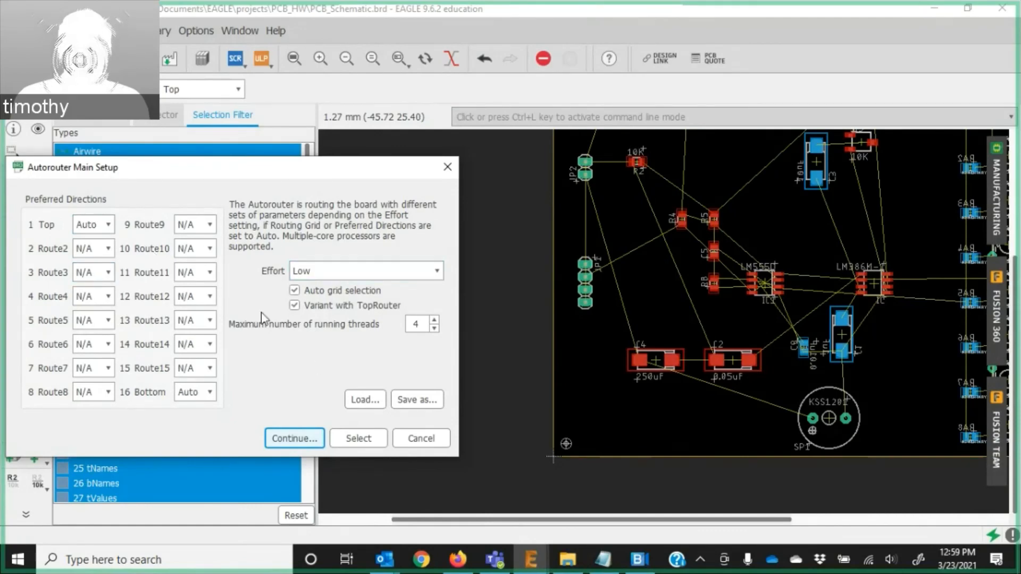
left_click(294, 440)
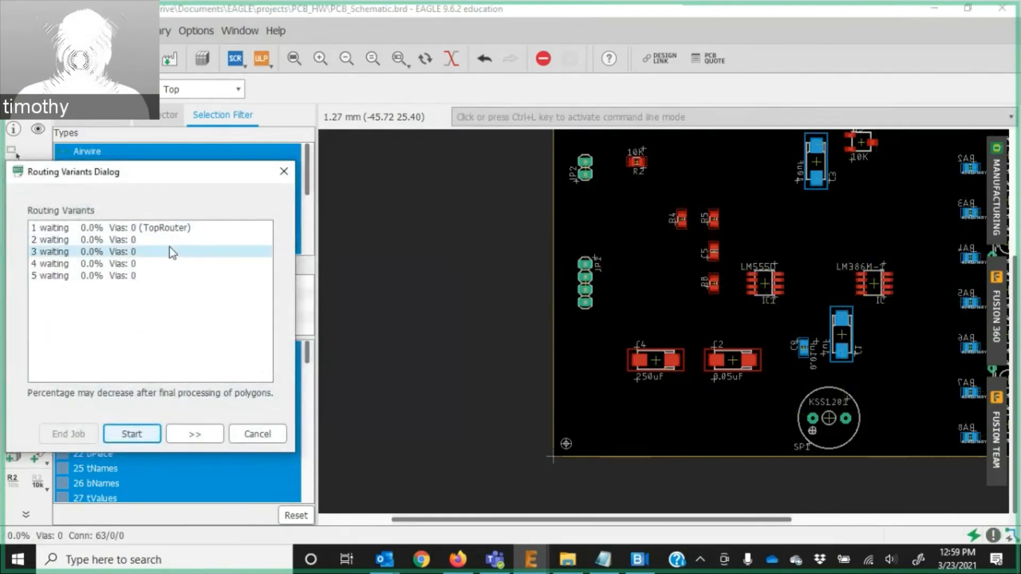
left_click(132, 434)
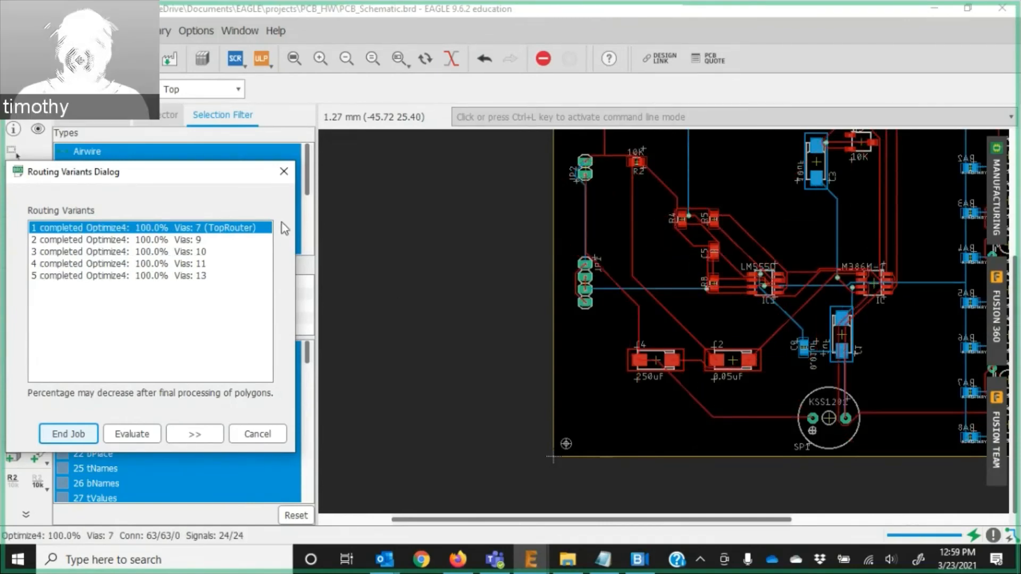
Review the detailed routing and optimization settings of the TopRouter variant, and end the job with that variant selected.
left_click_drag(215, 172, 534, 184)
left_click(376, 449)
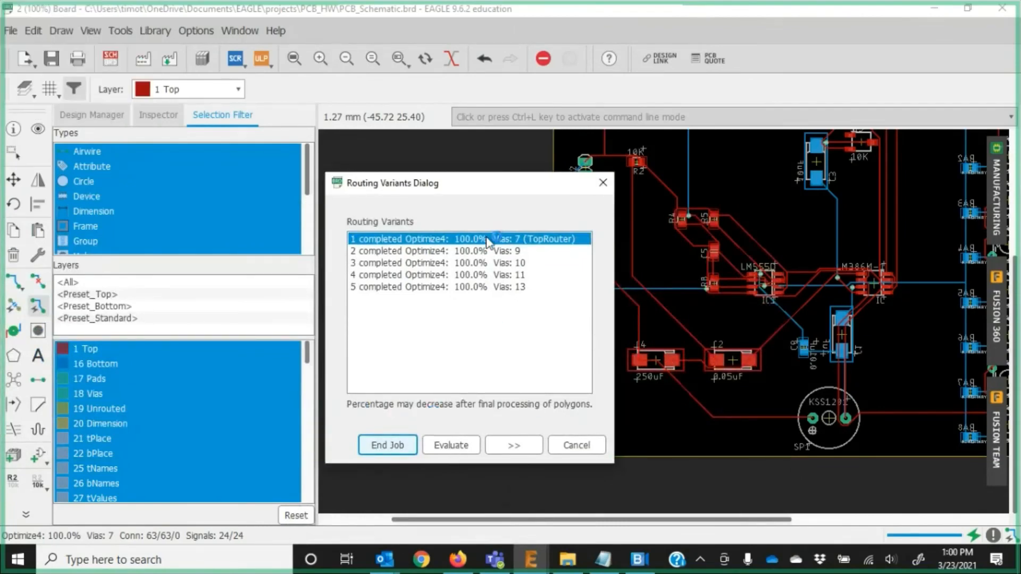
left_click(513, 447)
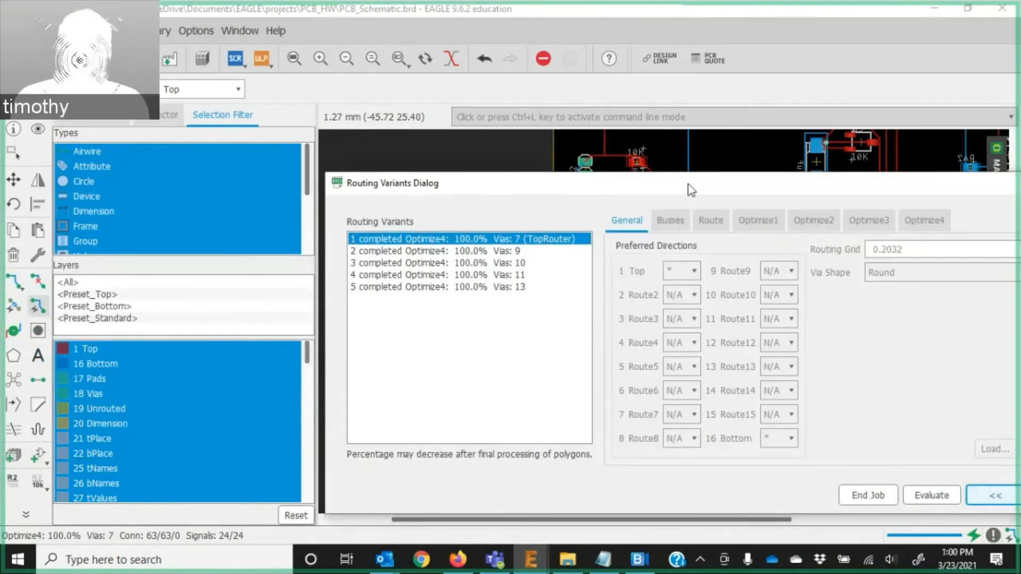
left_click_drag(691, 190, 478, 88)
left_click(500, 125)
left_click(603, 125)
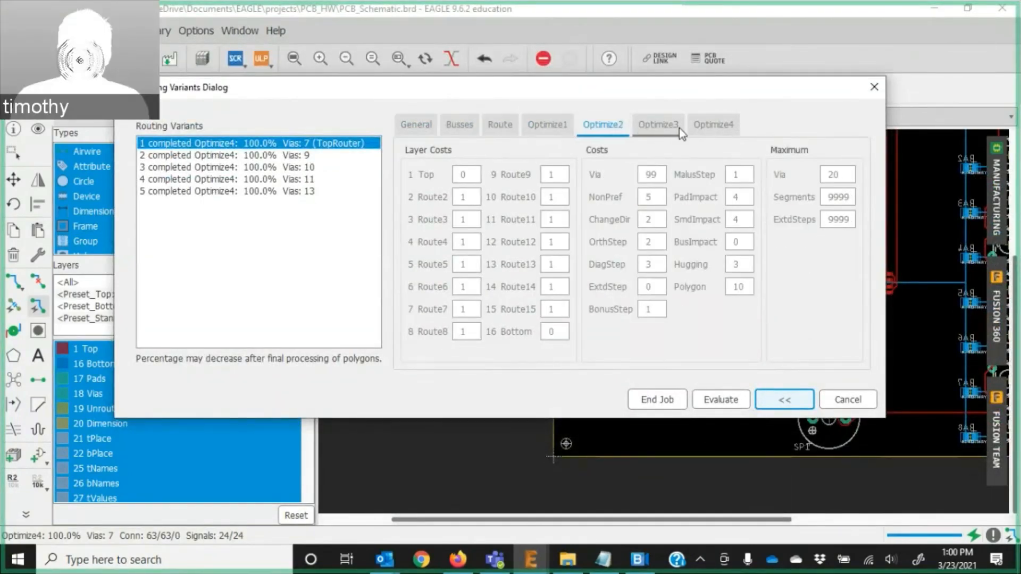
left_click(678, 126)
left_click(713, 124)
left_click(657, 400)
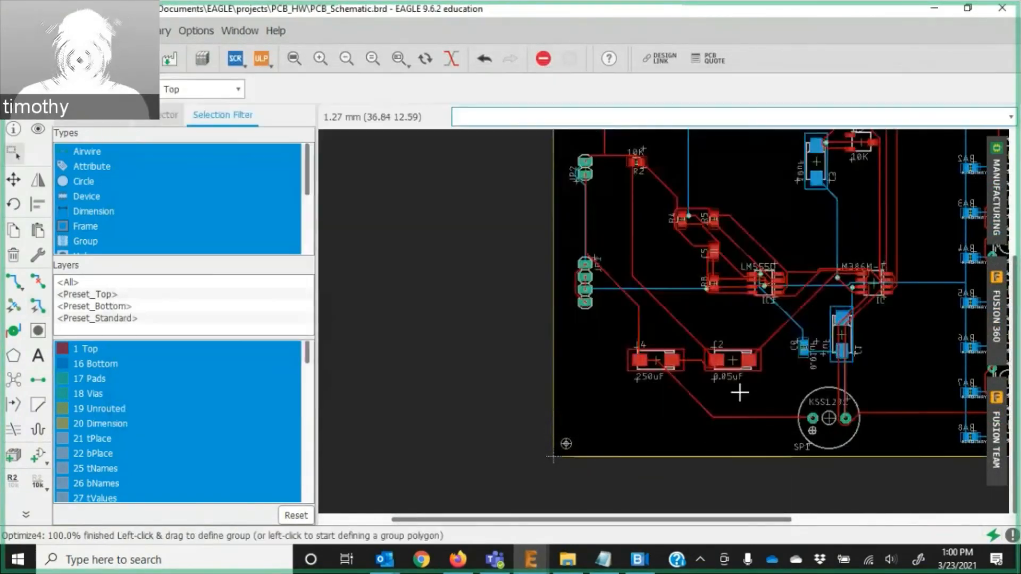
Examine the autorouted traces across the board, including those around R1, R3, C3, JP2, R2 and the switches.
scroll(739, 392, "down", 4)
scroll(892, 242, "up", 8)
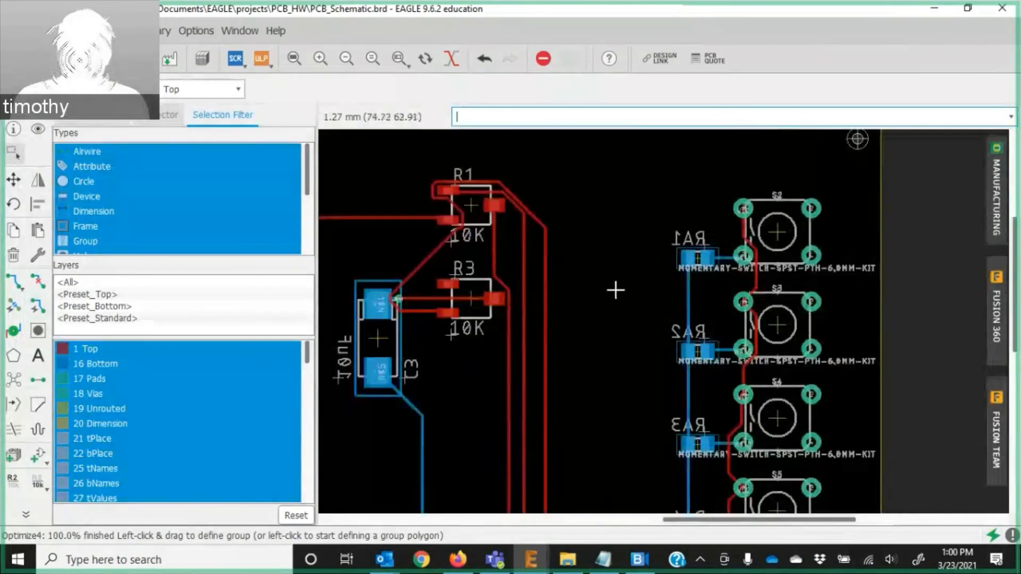
middle_click_drag(616, 290, 771, 216)
scroll(597, 283, "down", 4)
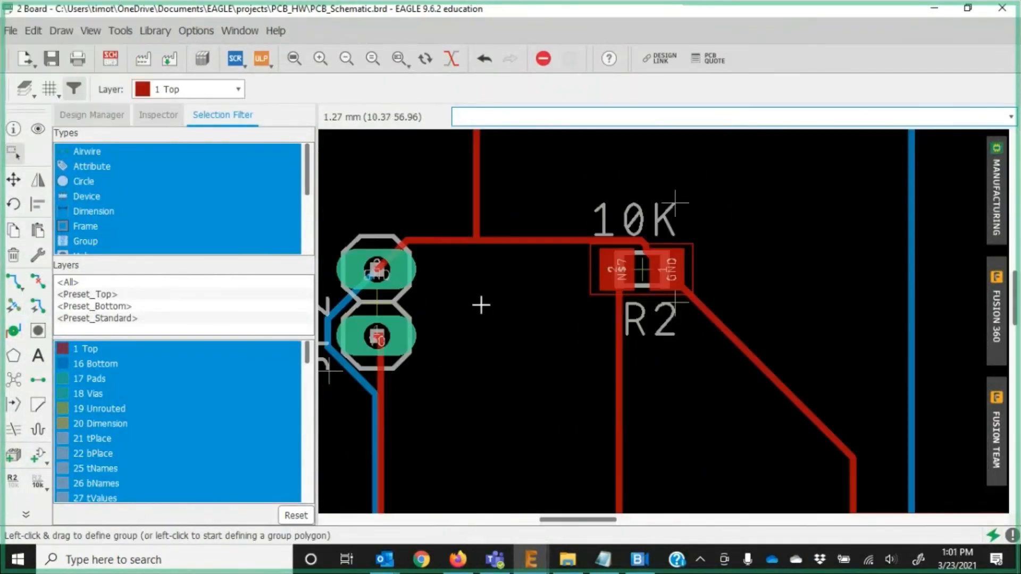
scroll(494, 312, "down", 6)
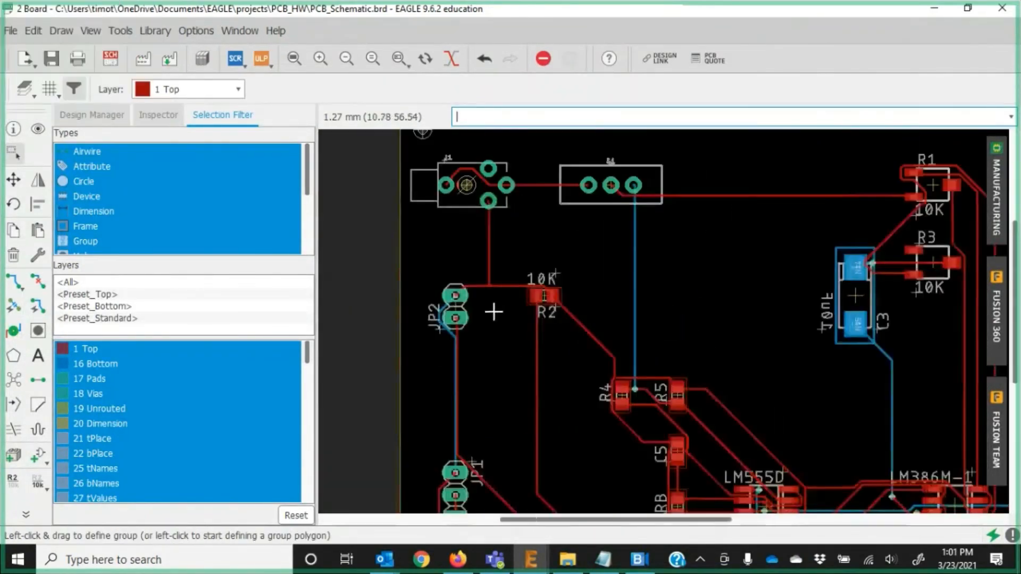
scroll(494, 312, "down", 4)
middle_click_drag(412, 305, 368, 199)
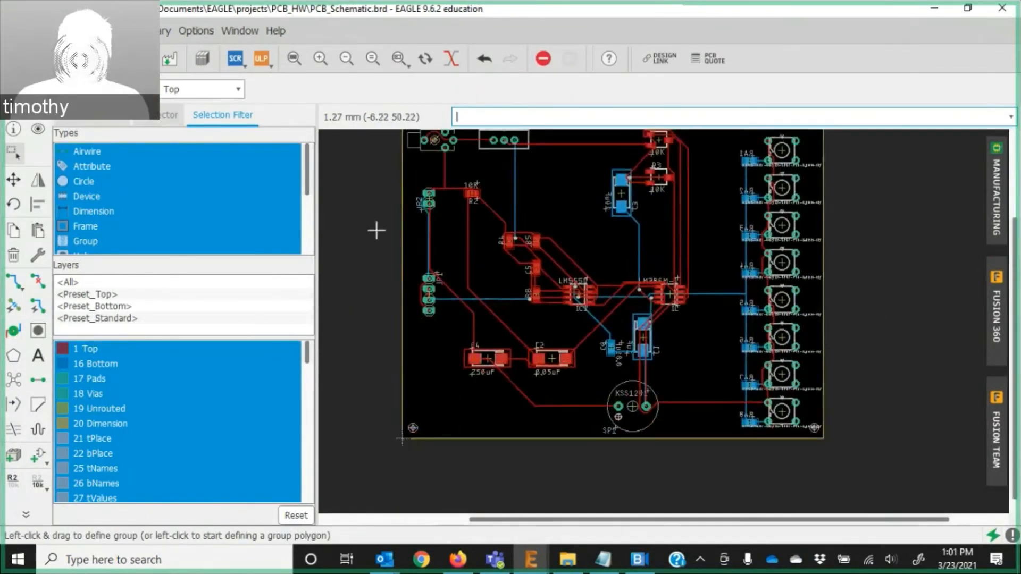
scroll(377, 234, "down", 3)
scroll(379, 239, "up", 2)
middle_click_drag(397, 230, 368, 270)
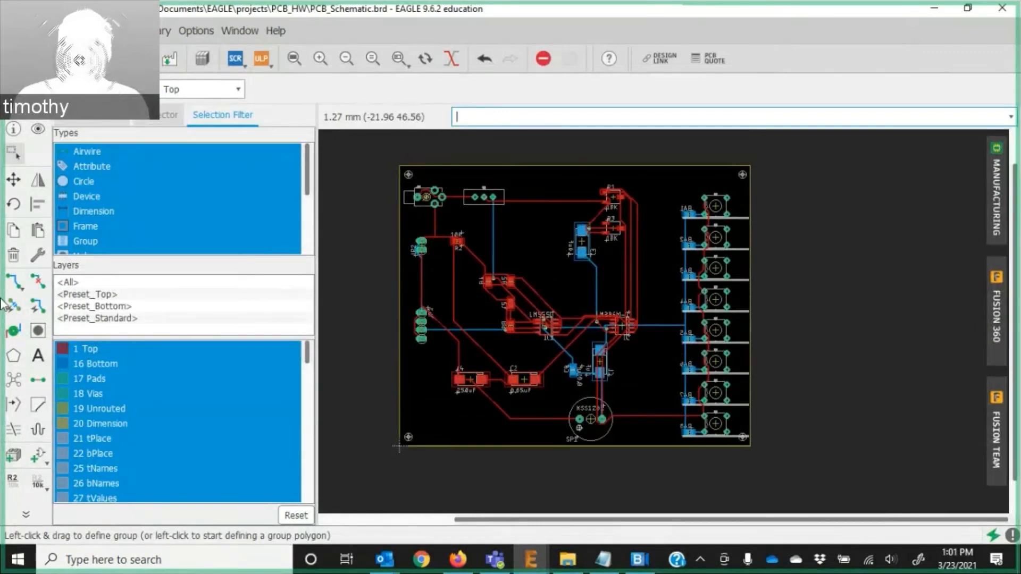
Place the designer's name as top-layer text of size 1.778 on the board, just below capacitor C4.
left_click(37, 357)
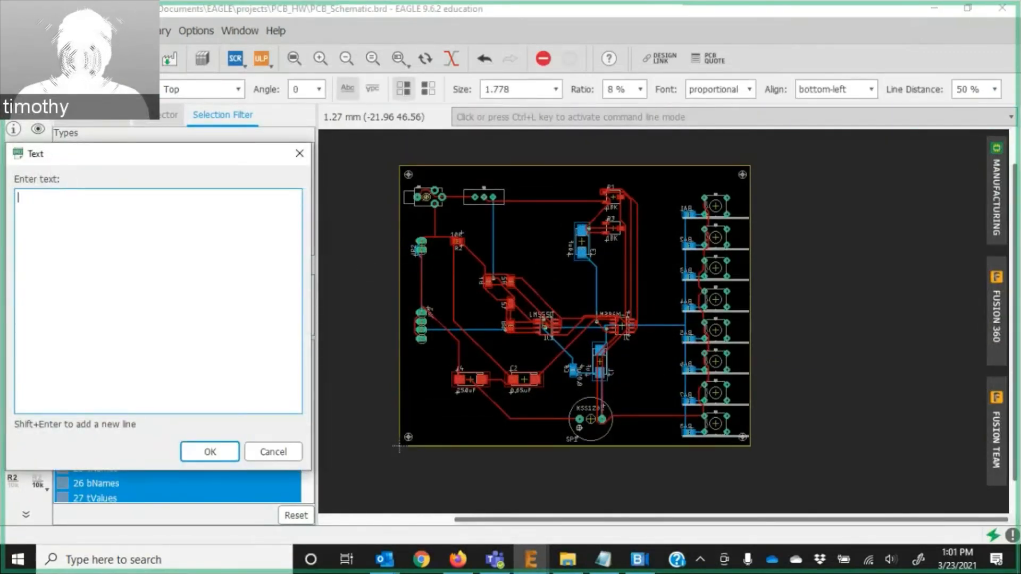
left_click_drag(131, 153, 639, 166)
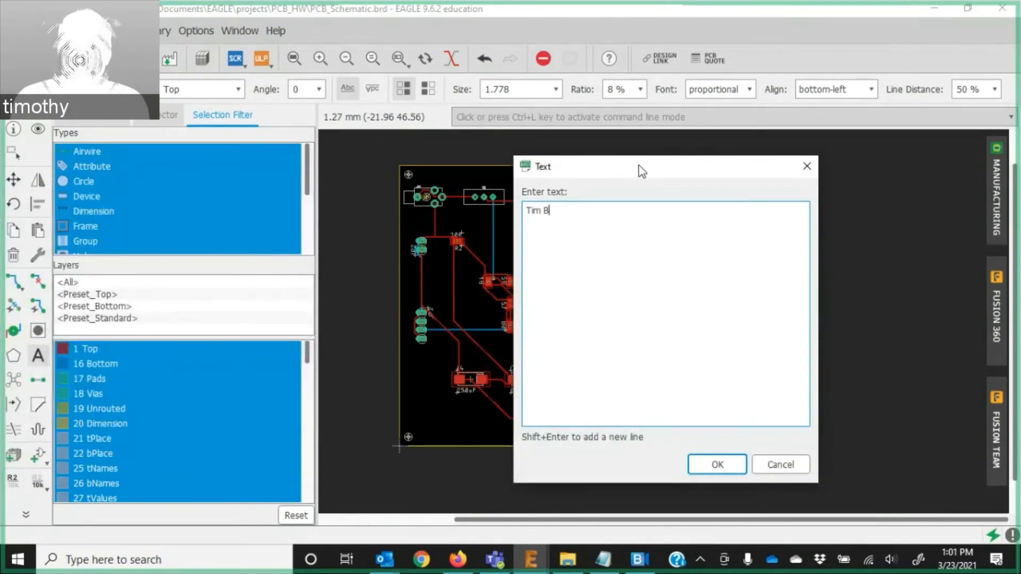
key("Return")
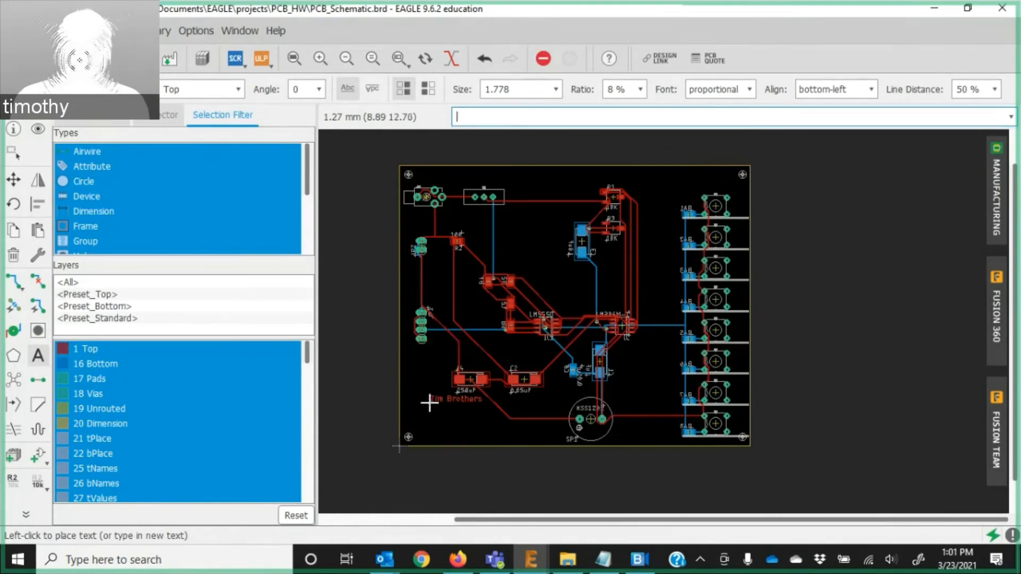
left_click(429, 407)
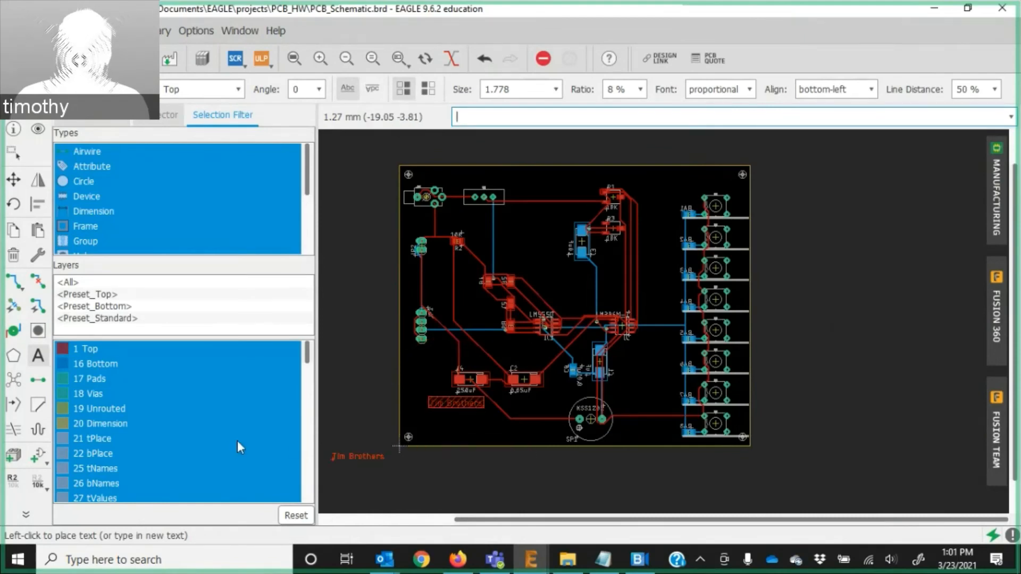
Add the text "HW Solutions" on the top layer directly beneath the designer's name, and end text placement.
left_click(38, 356)
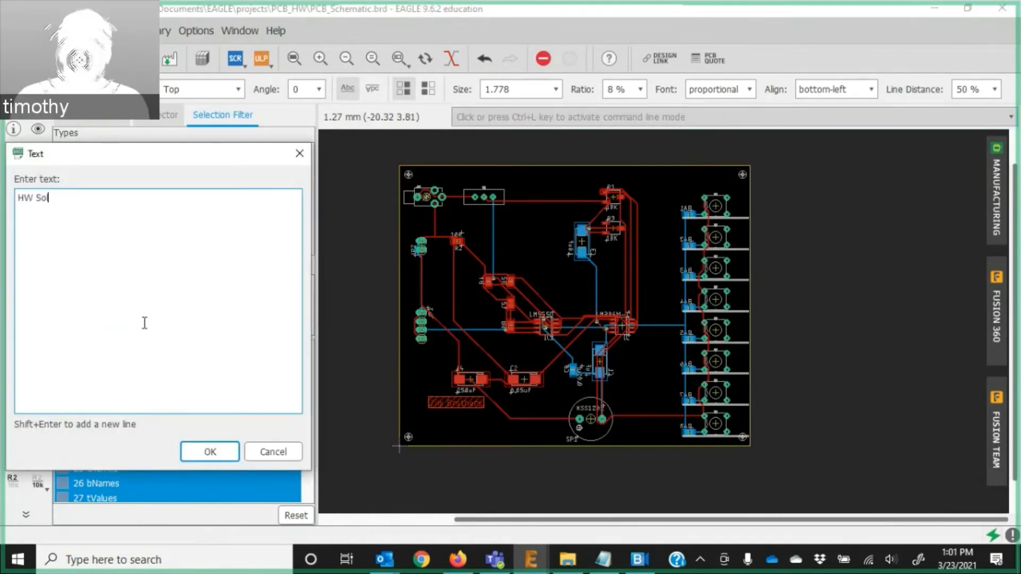
key("Return")
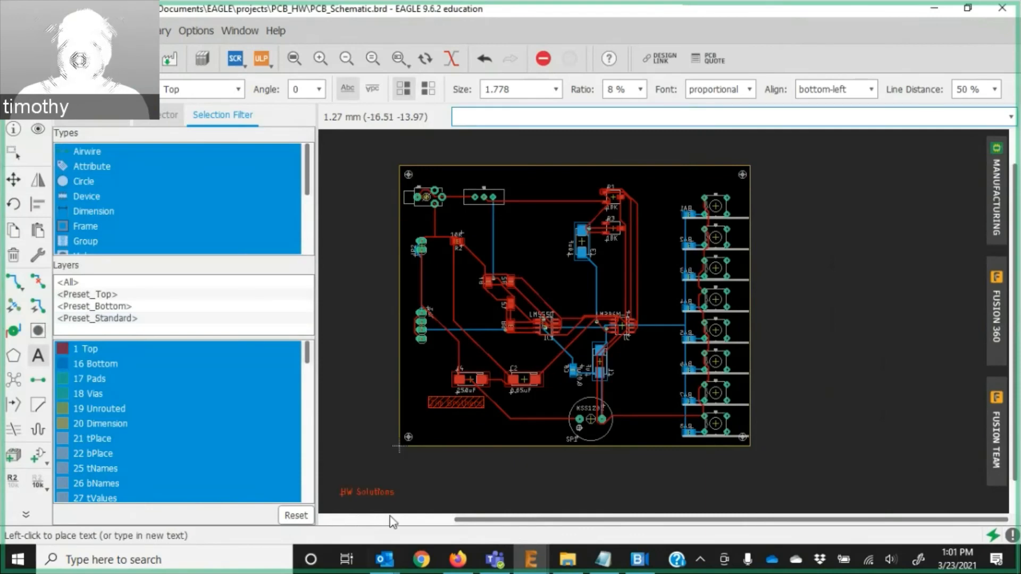
left_click(428, 420)
right_click(362, 386)
key("Escape")
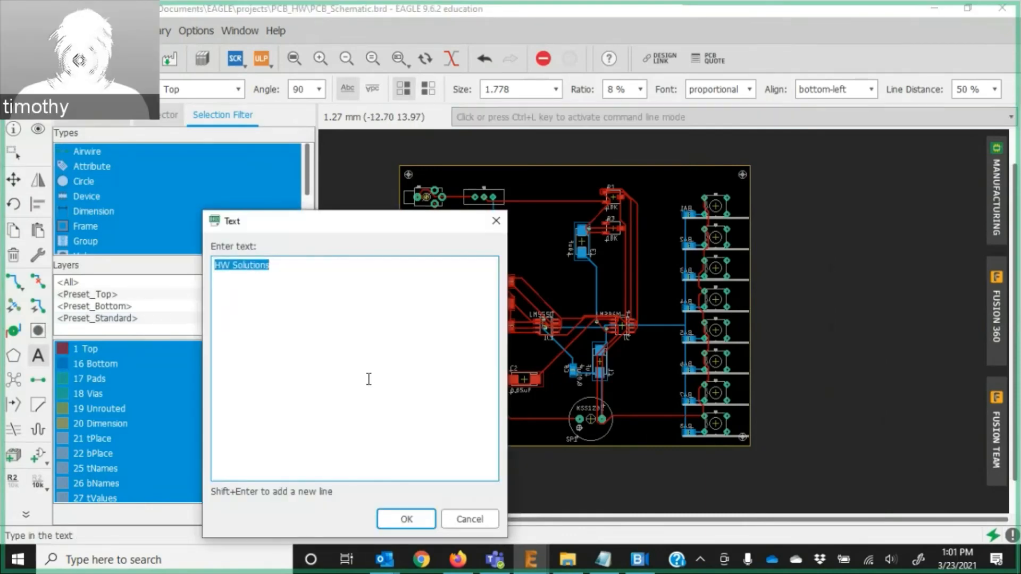
left_click(458, 521)
Change the layer of the designer's name text to 21 tPlace and apply it.
scroll(445, 433, "up", 6)
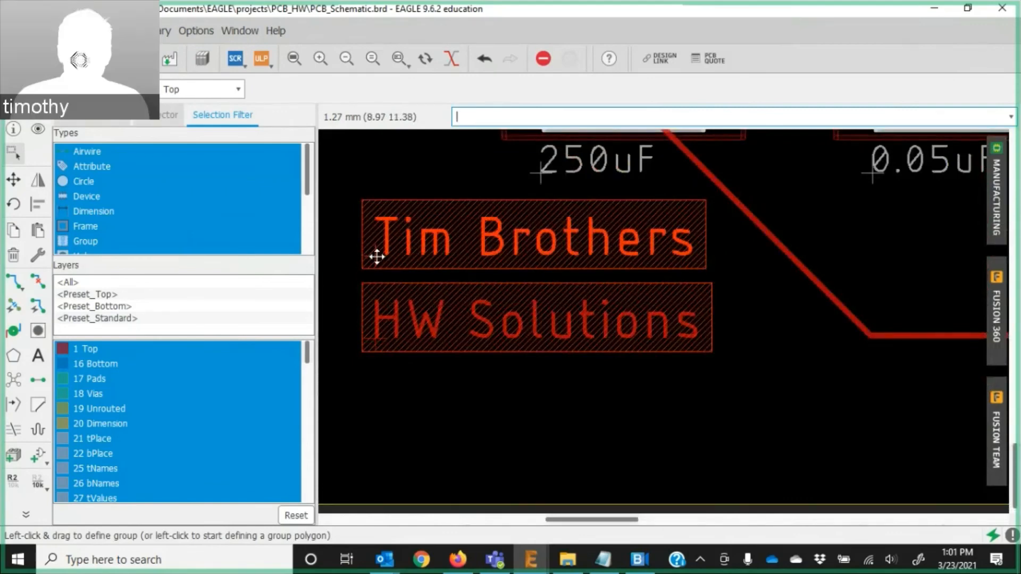
right_click(376, 257)
left_click(445, 424)
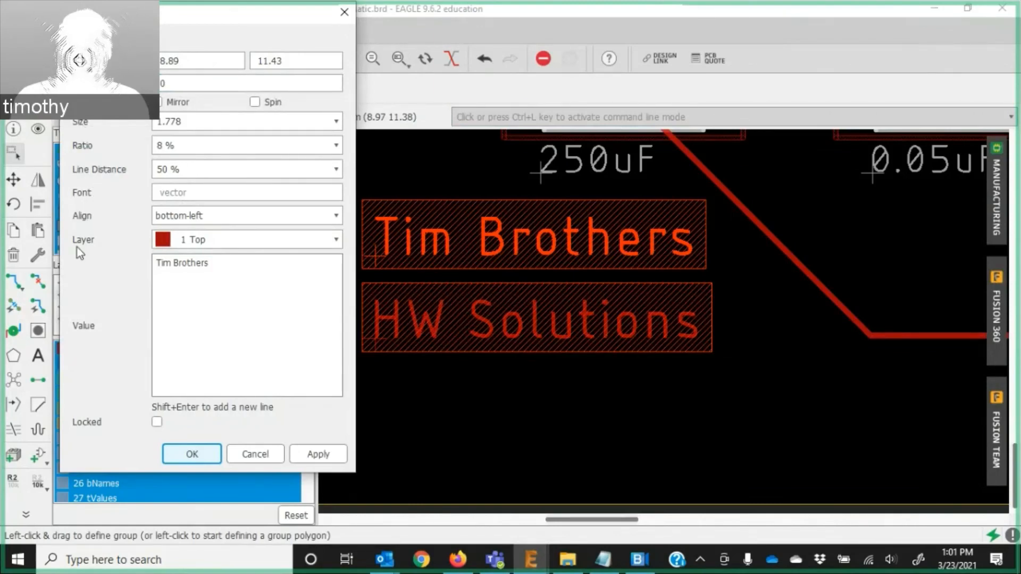
left_click(336, 240)
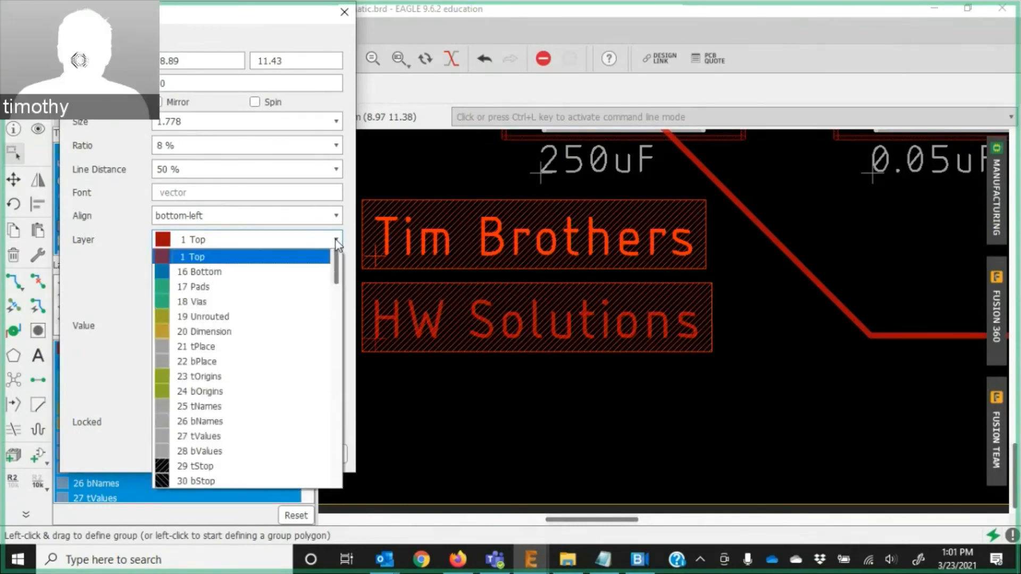
left_click(255, 347)
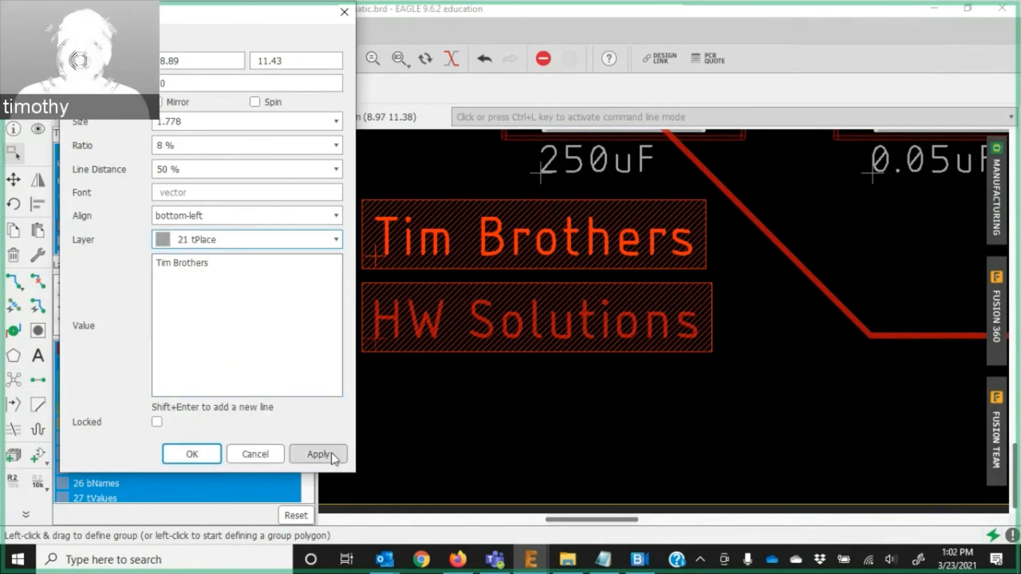
left_click(318, 454)
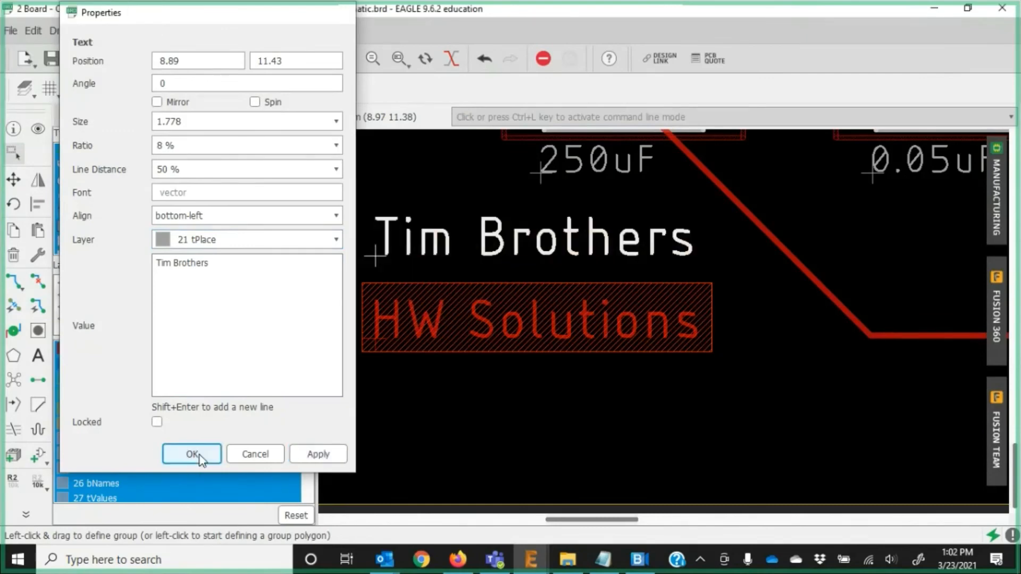
left_click(197, 455)
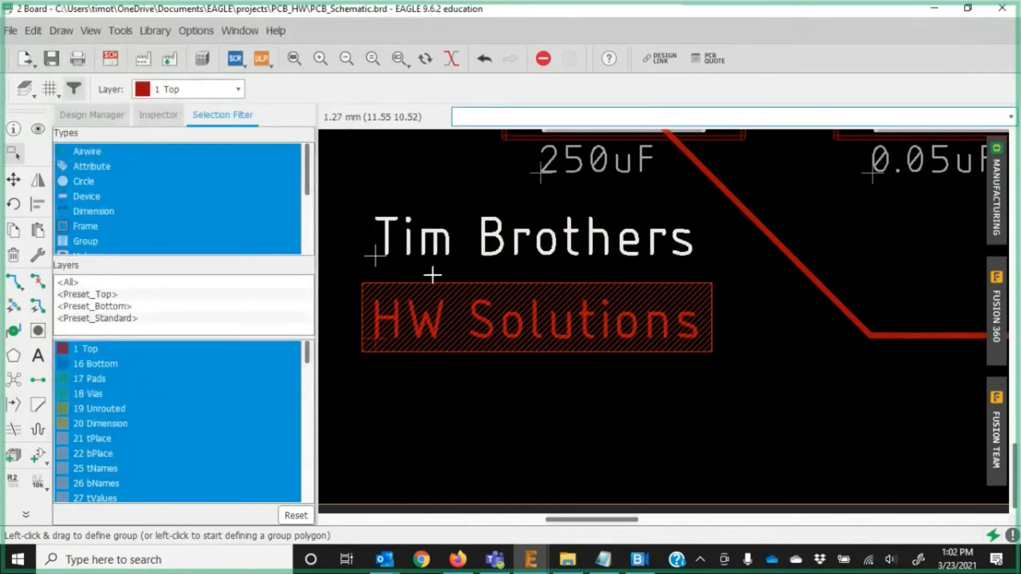
Preview the top side of the manufactured board, compare how the two text lines below C4 render, and close the preview.
left_click(996, 215)
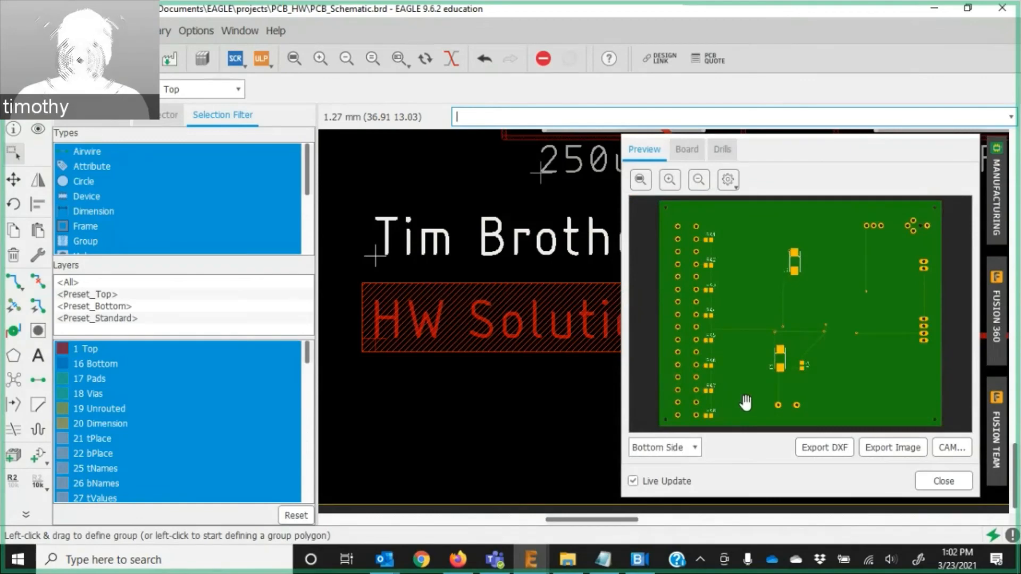
left_click(685, 448)
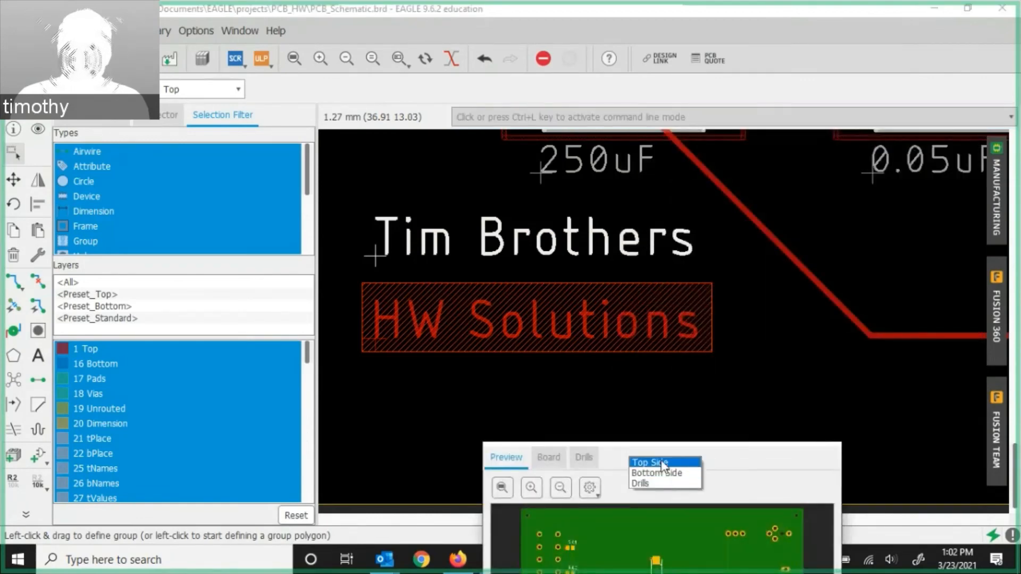
left_click(661, 461)
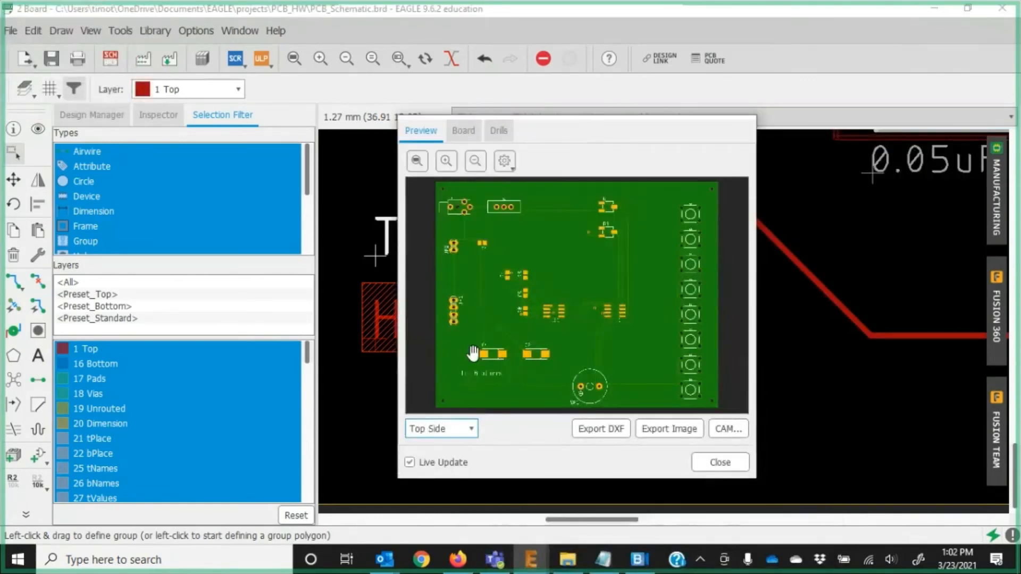
scroll(422, 356, "up", 5)
left_click_drag(422, 356, 582, 138)
scroll(456, 351, "down", 2)
left_click_drag(548, 376, 574, 248)
scroll(623, 329, "up", 3)
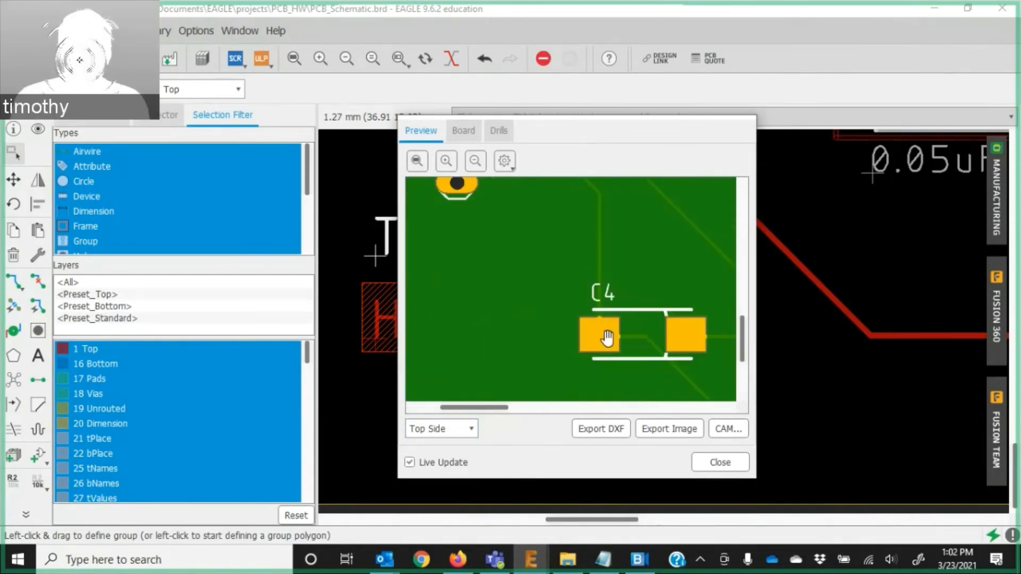
scroll(605, 336, "down", 1)
left_click_drag(572, 348, 490, 241)
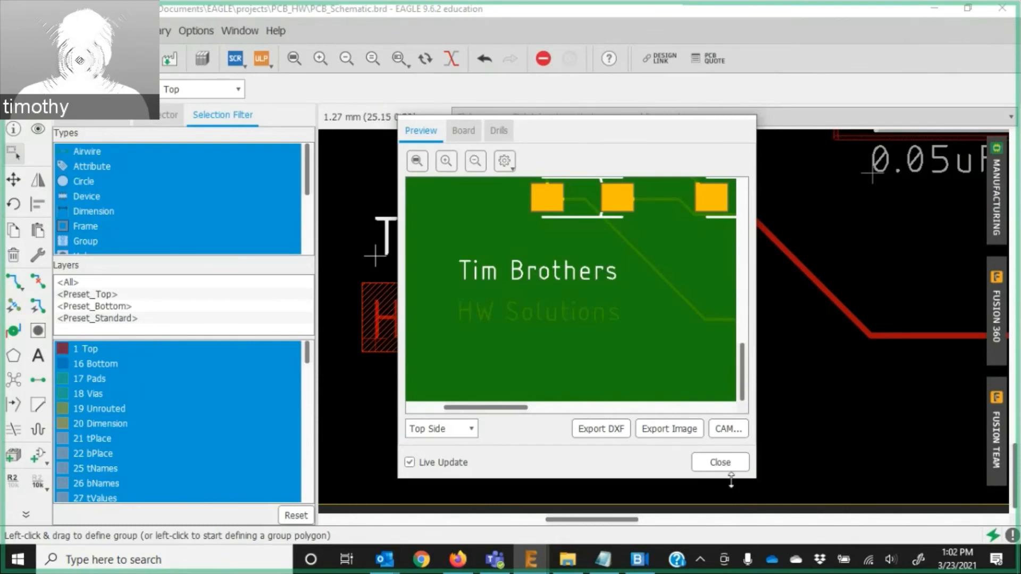
left_click(720, 463)
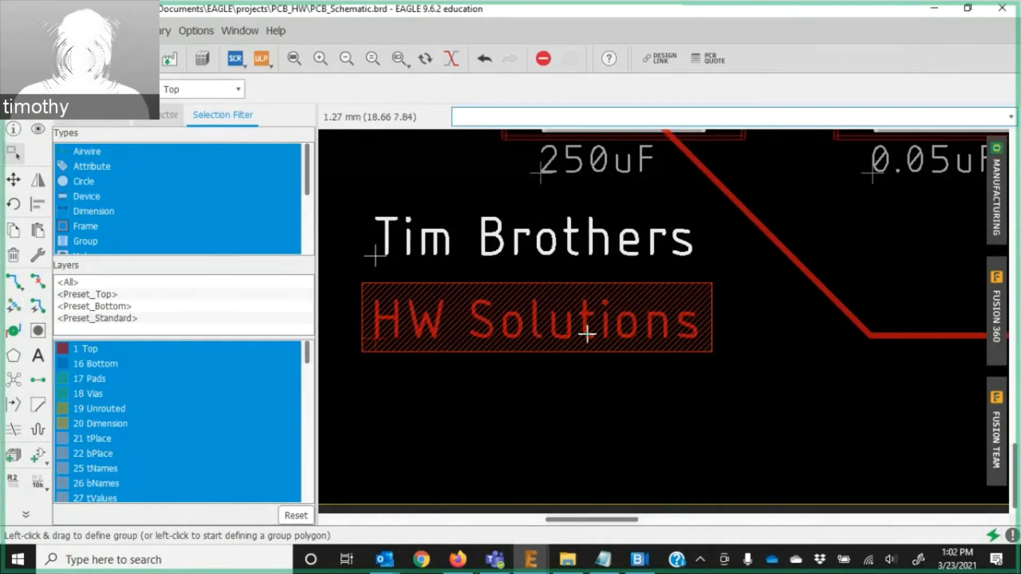
Change the layer of the "HW Solutions" text to 21 tPlace and apply it.
scroll(586, 335, "down", 3)
scroll(627, 188, "up", 2)
scroll(600, 239, "down", 3)
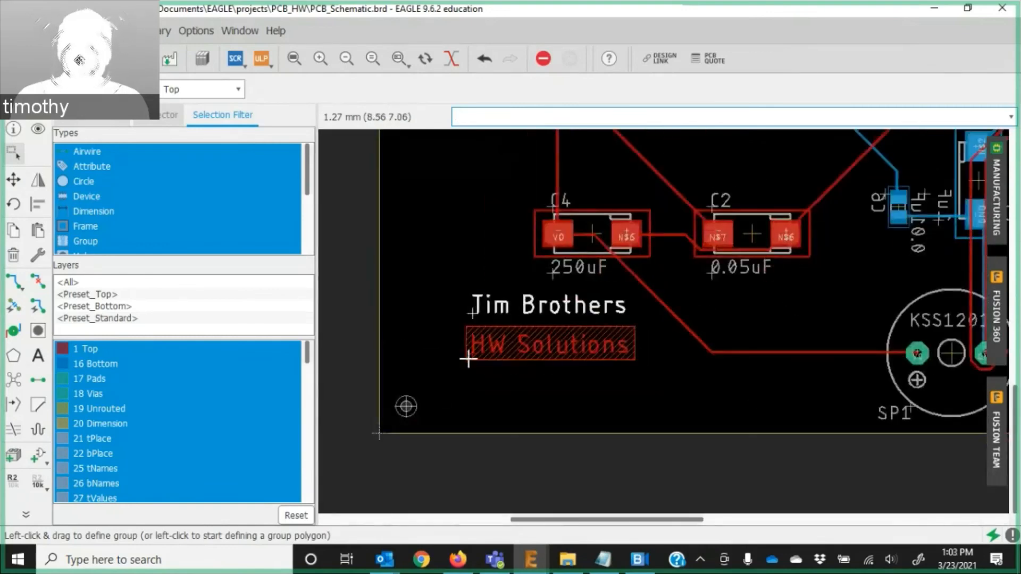
scroll(467, 355, "up", 2)
right_click(476, 351)
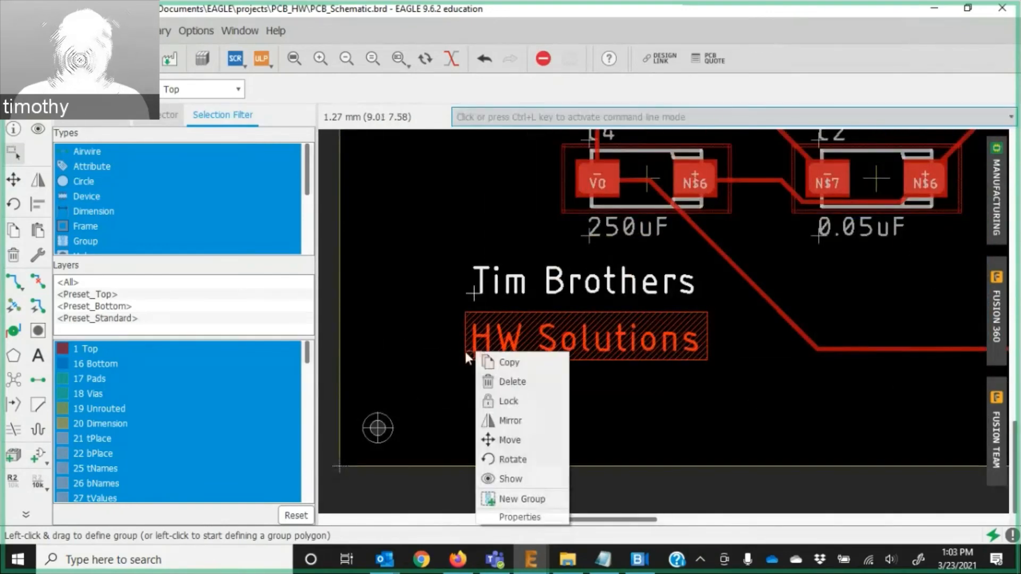
left_click(524, 516)
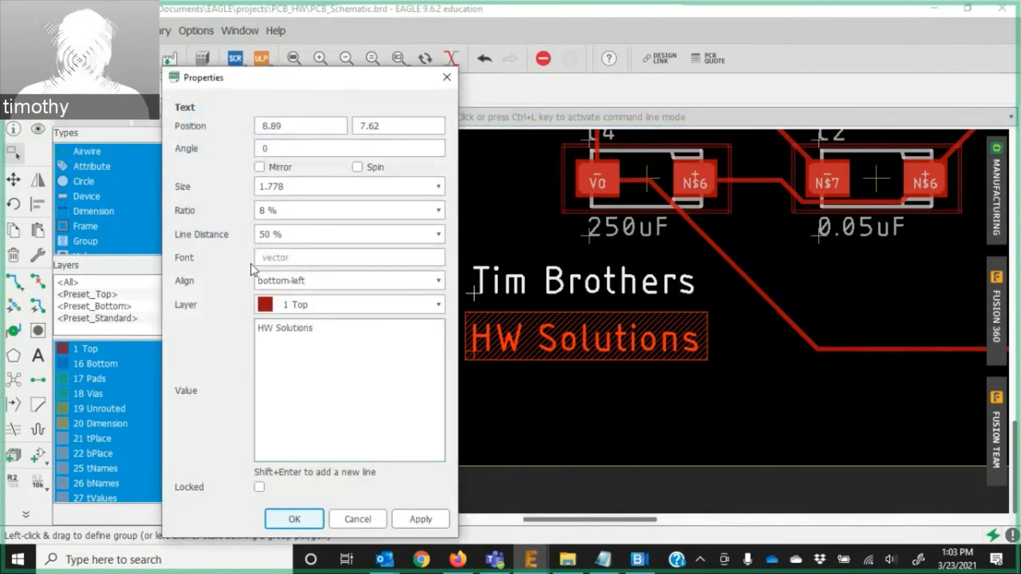
left_click(437, 305)
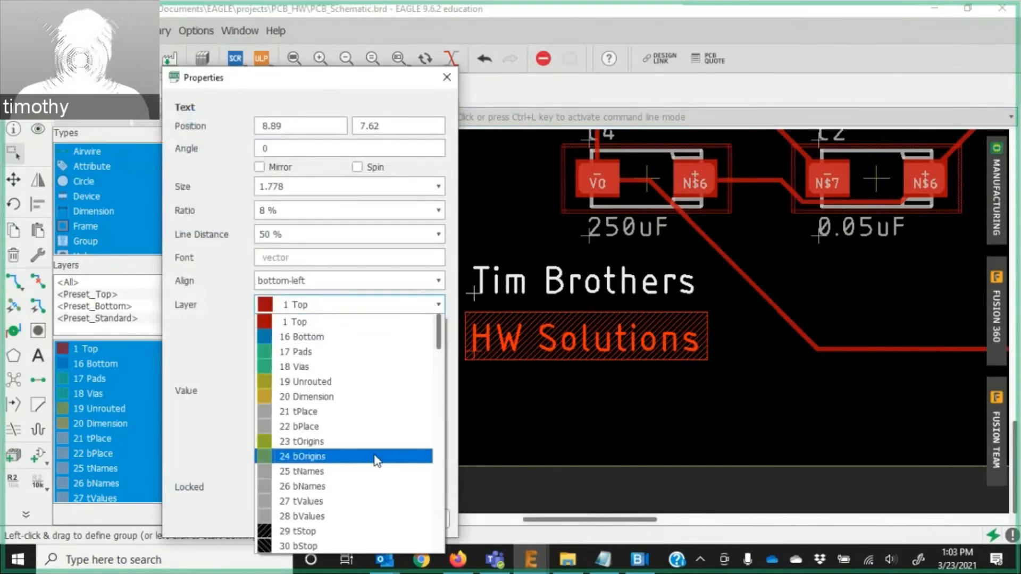
left_click(302, 414)
left_click(418, 519)
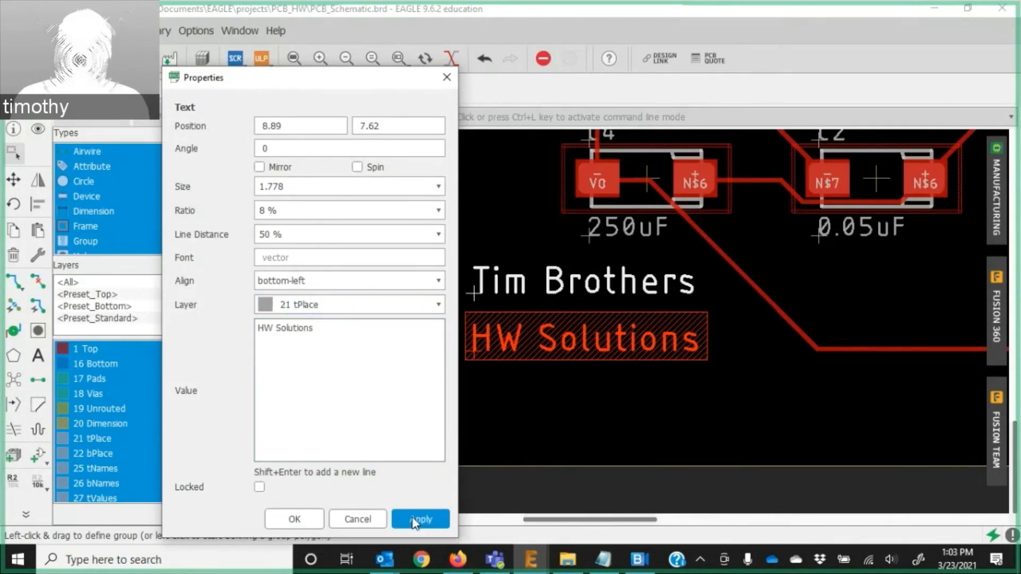
left_click(294, 519)
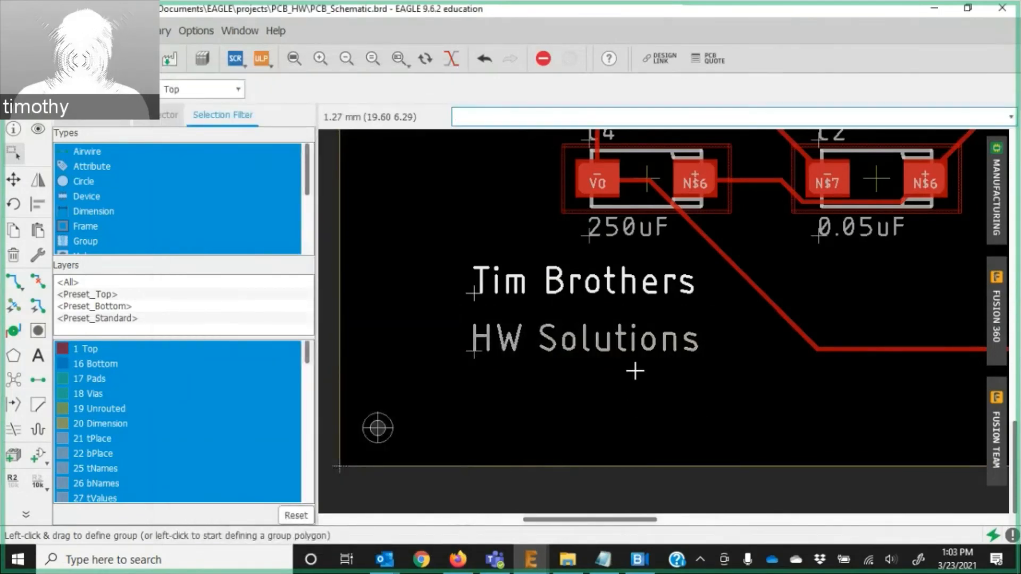
Run the DRC check on the whole board with the current design rules.
scroll(634, 370, "down", 6)
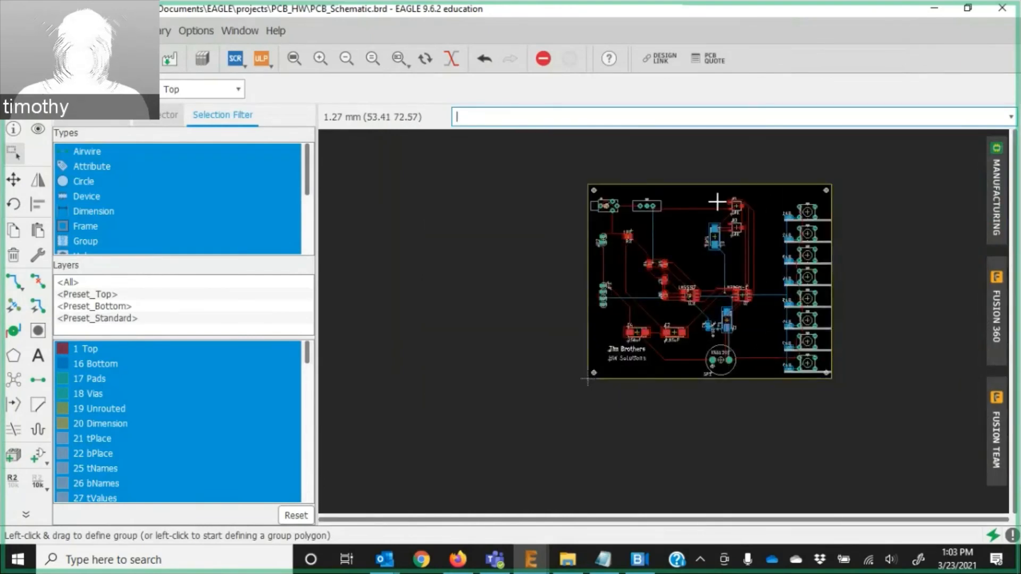
left_click(26, 515)
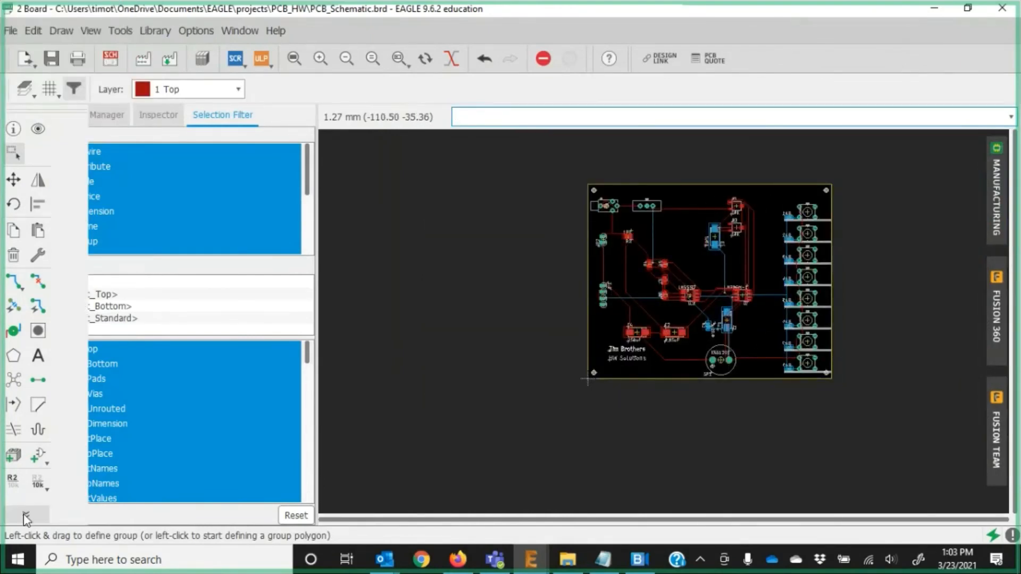
left_click(33, 519)
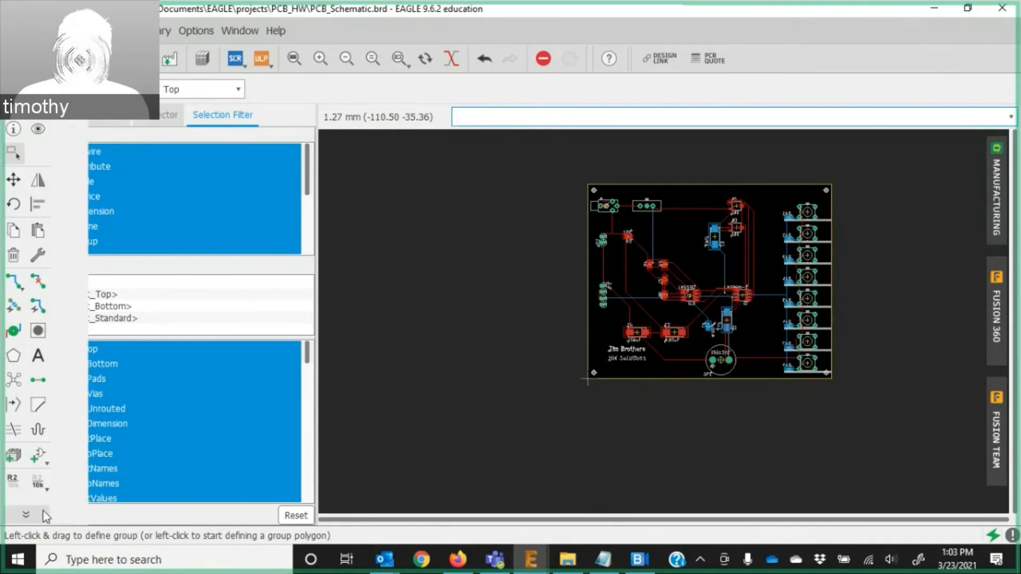
left_click(90, 363)
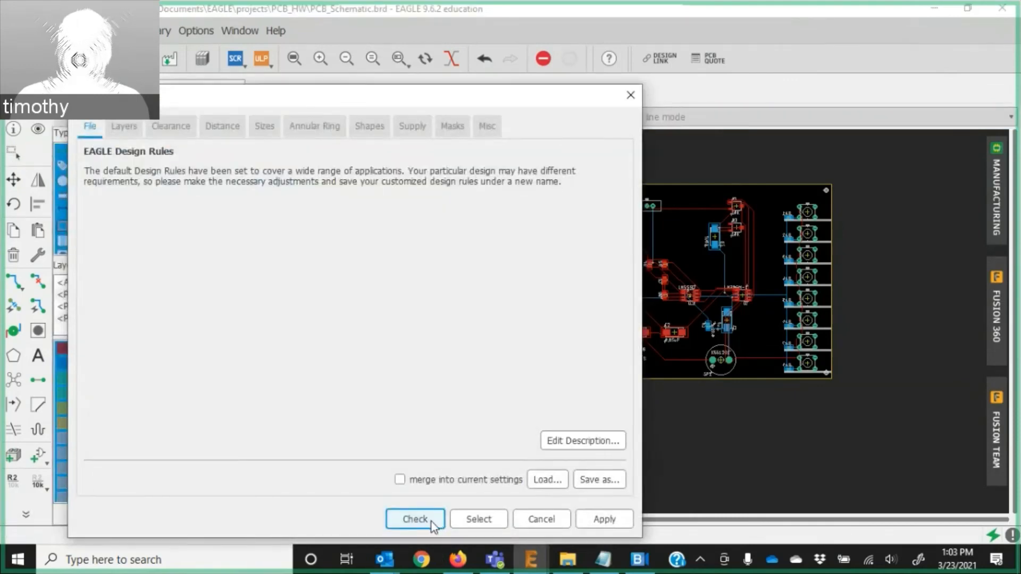
left_click(431, 525)
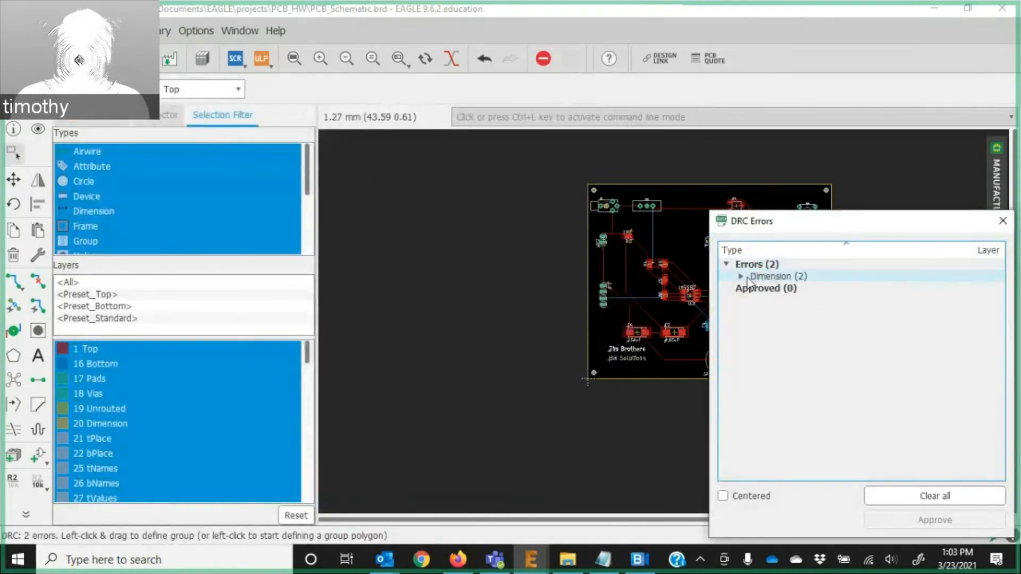
List the dimension errors, inspect the layer 1 error between the shield pad and hole of J1, and approve it.
left_click(742, 277)
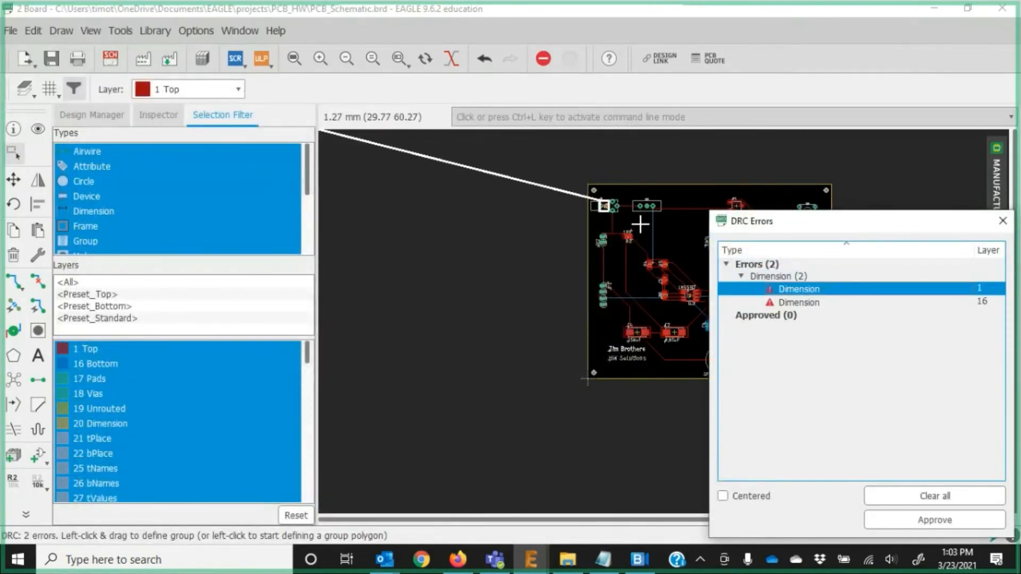
scroll(600, 186, "up", 3)
scroll(599, 184, "up", 3)
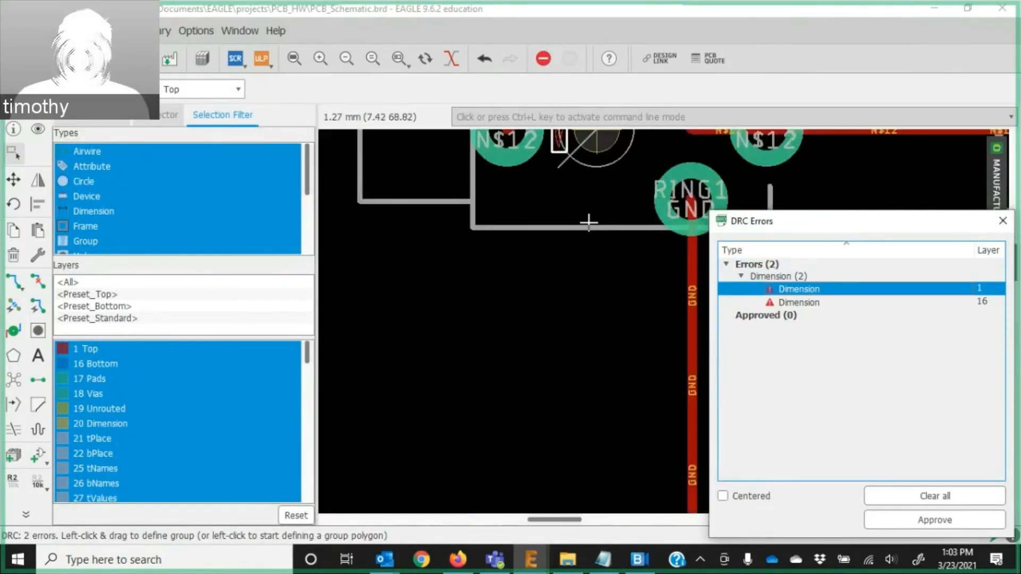
scroll(575, 239, "down", 3)
scroll(529, 279, "up", 6)
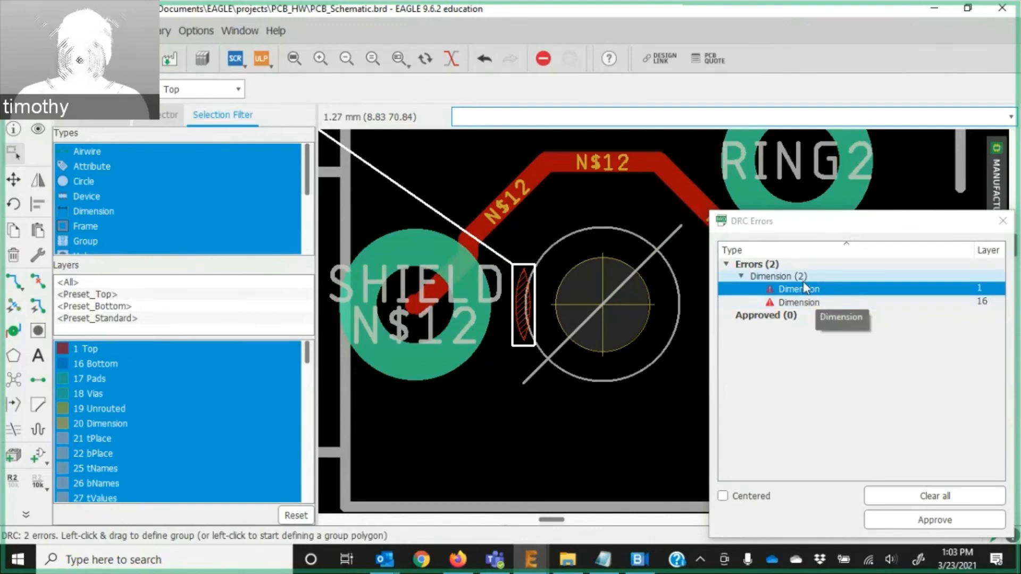
left_click(924, 521)
Inspect the remaining layer 16 dimension error between the shield pad and hole of J1, approve it, and close the DRC error list.
left_click(792, 290)
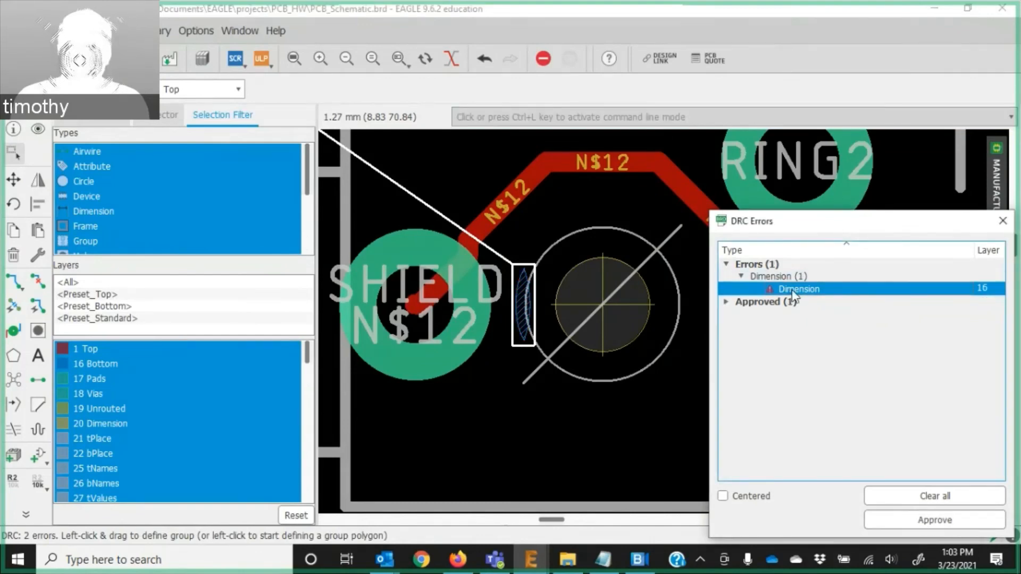
scroll(617, 402, "down", 5)
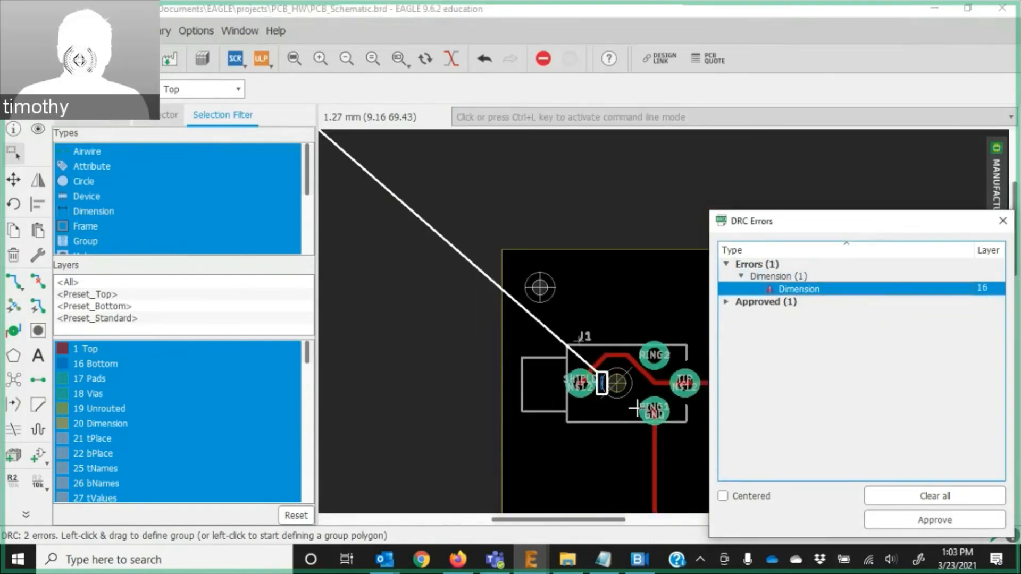
middle_click_drag(656, 355, 355, 294)
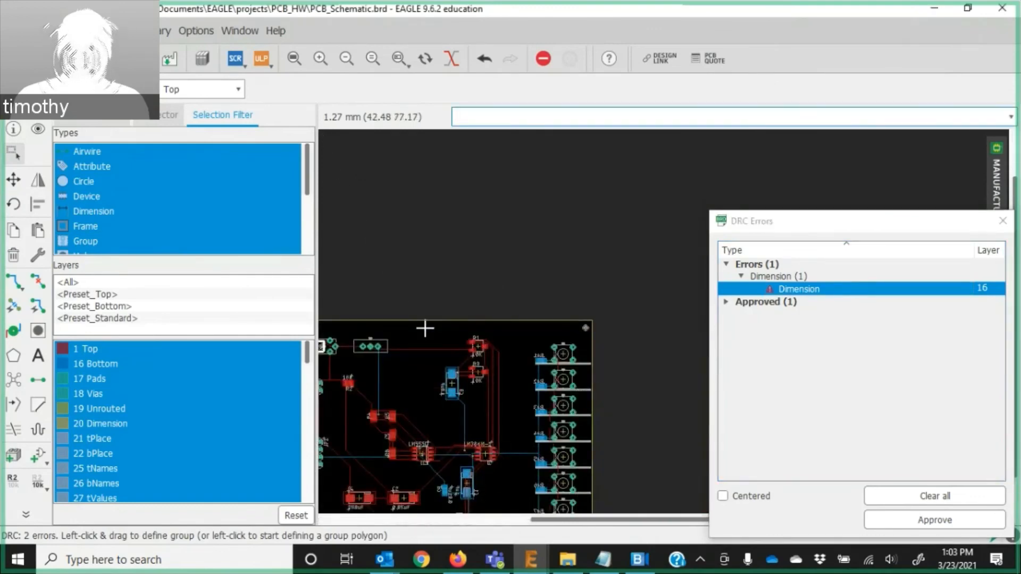
scroll(425, 329, "down", 3)
left_click(789, 278)
left_click(771, 288)
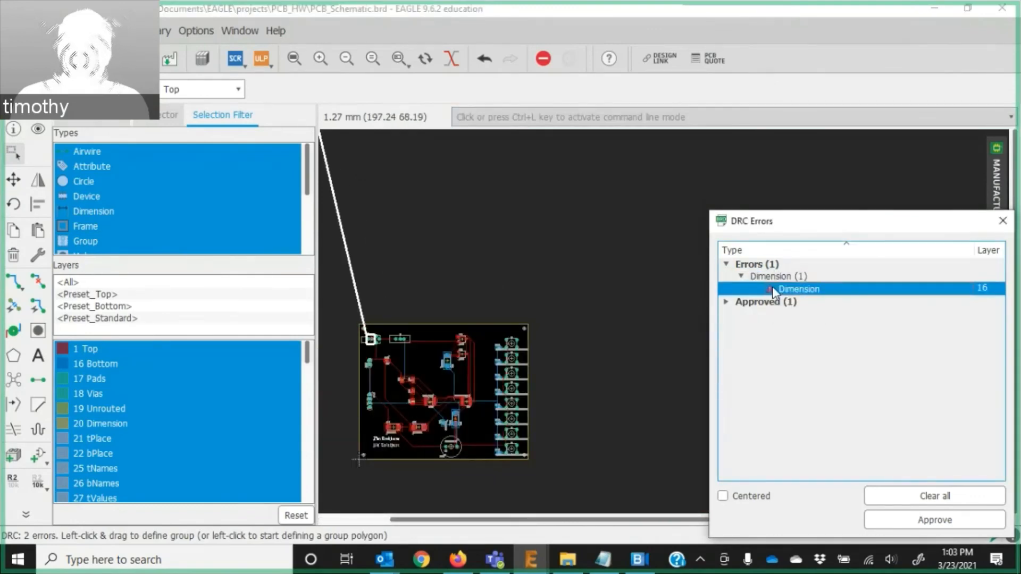
scroll(344, 352, "up", 1)
scroll(402, 297, "up", 5)
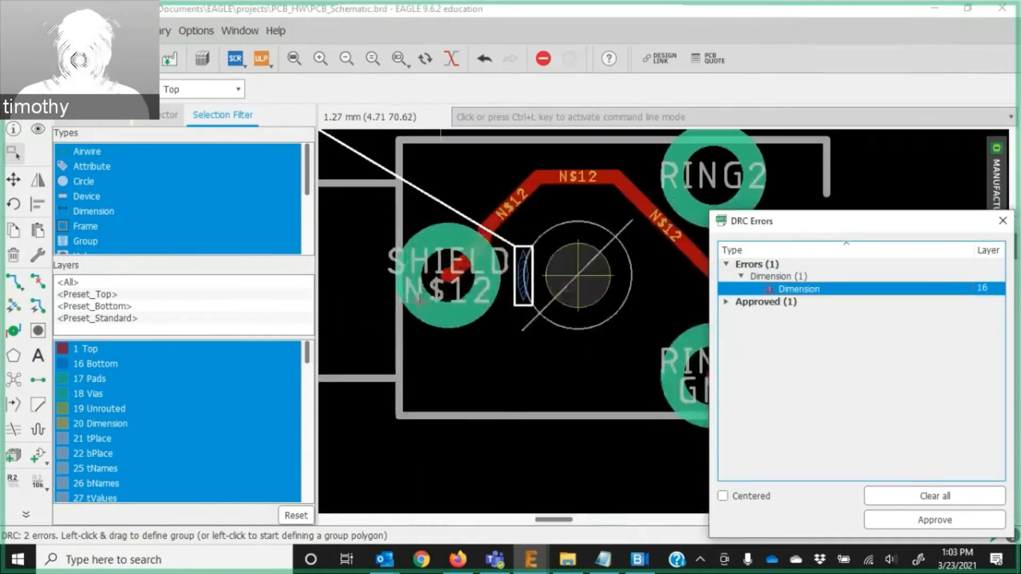
scroll(618, 258, "up", 1)
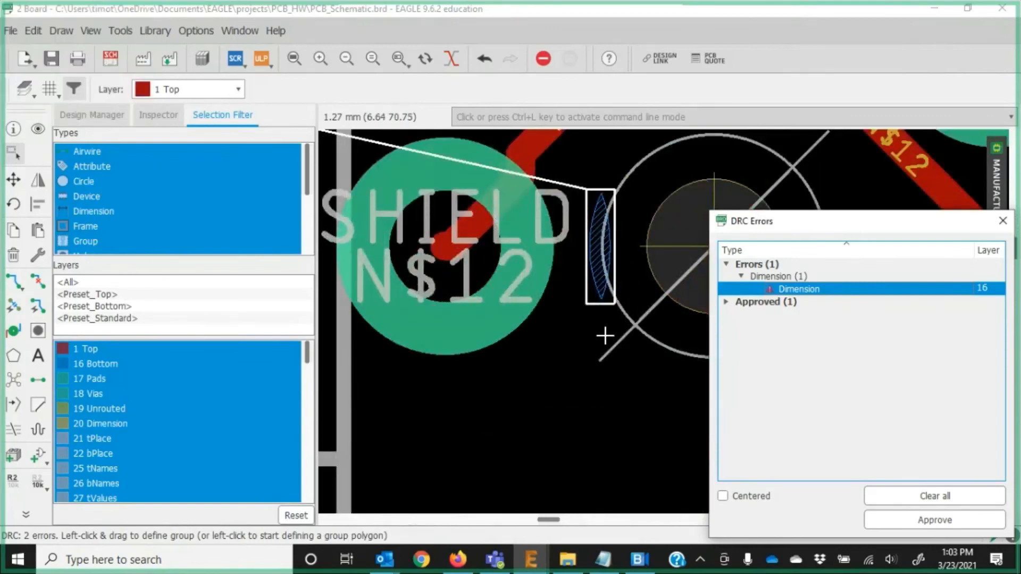
left_click(952, 520)
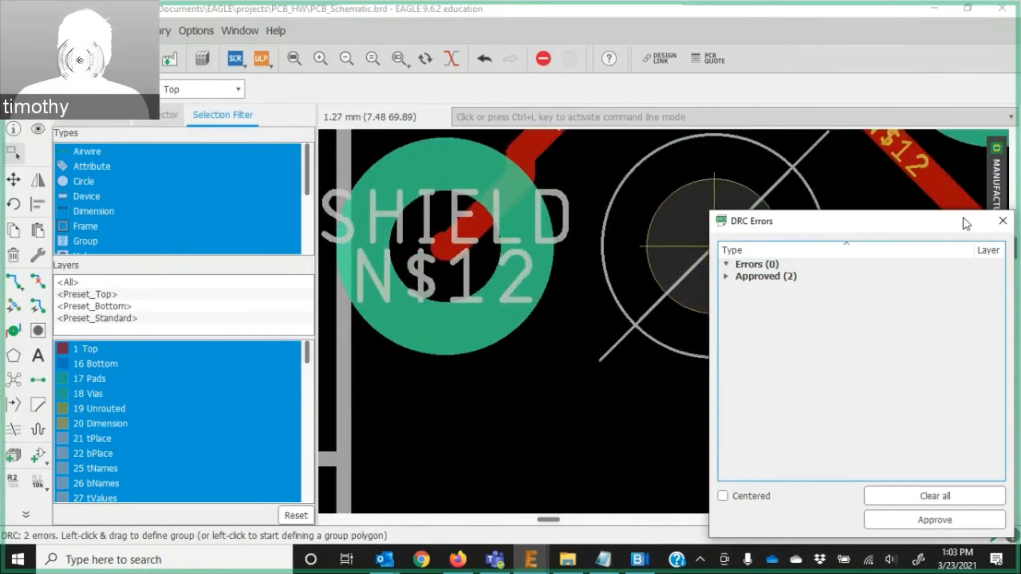
left_click(1003, 221)
scroll(740, 449, "down", 12)
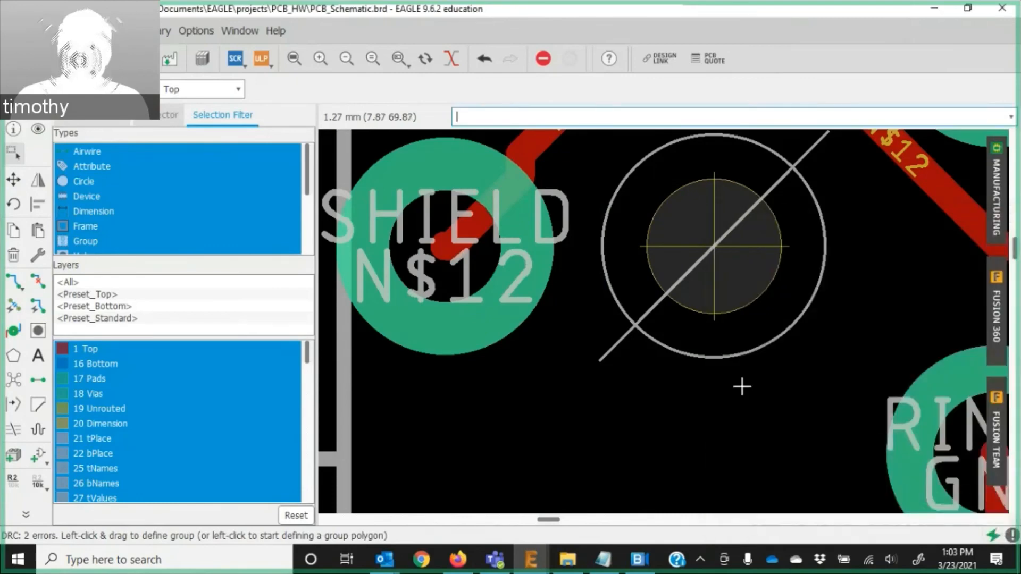
scroll(445, 256, "down", 5)
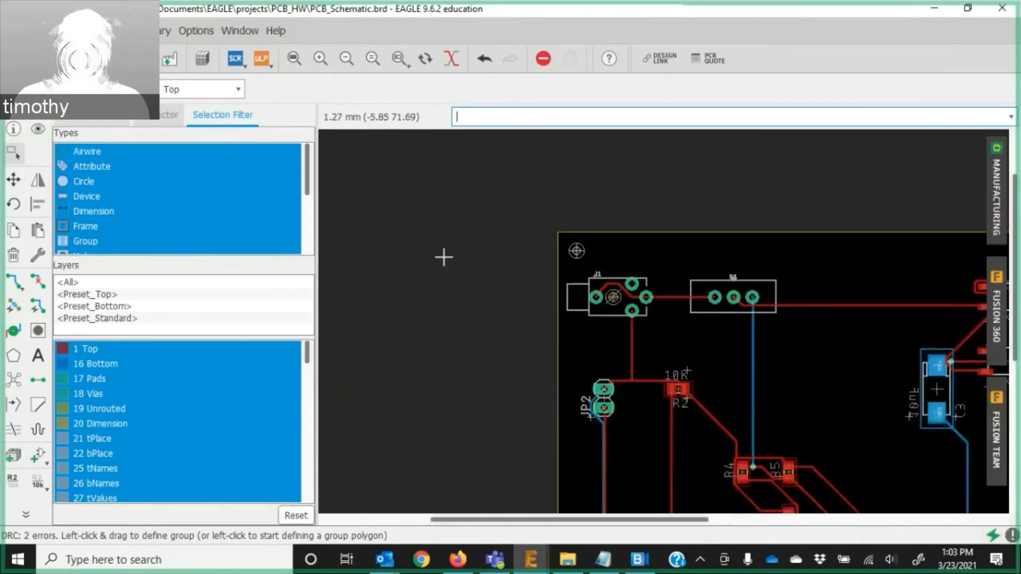